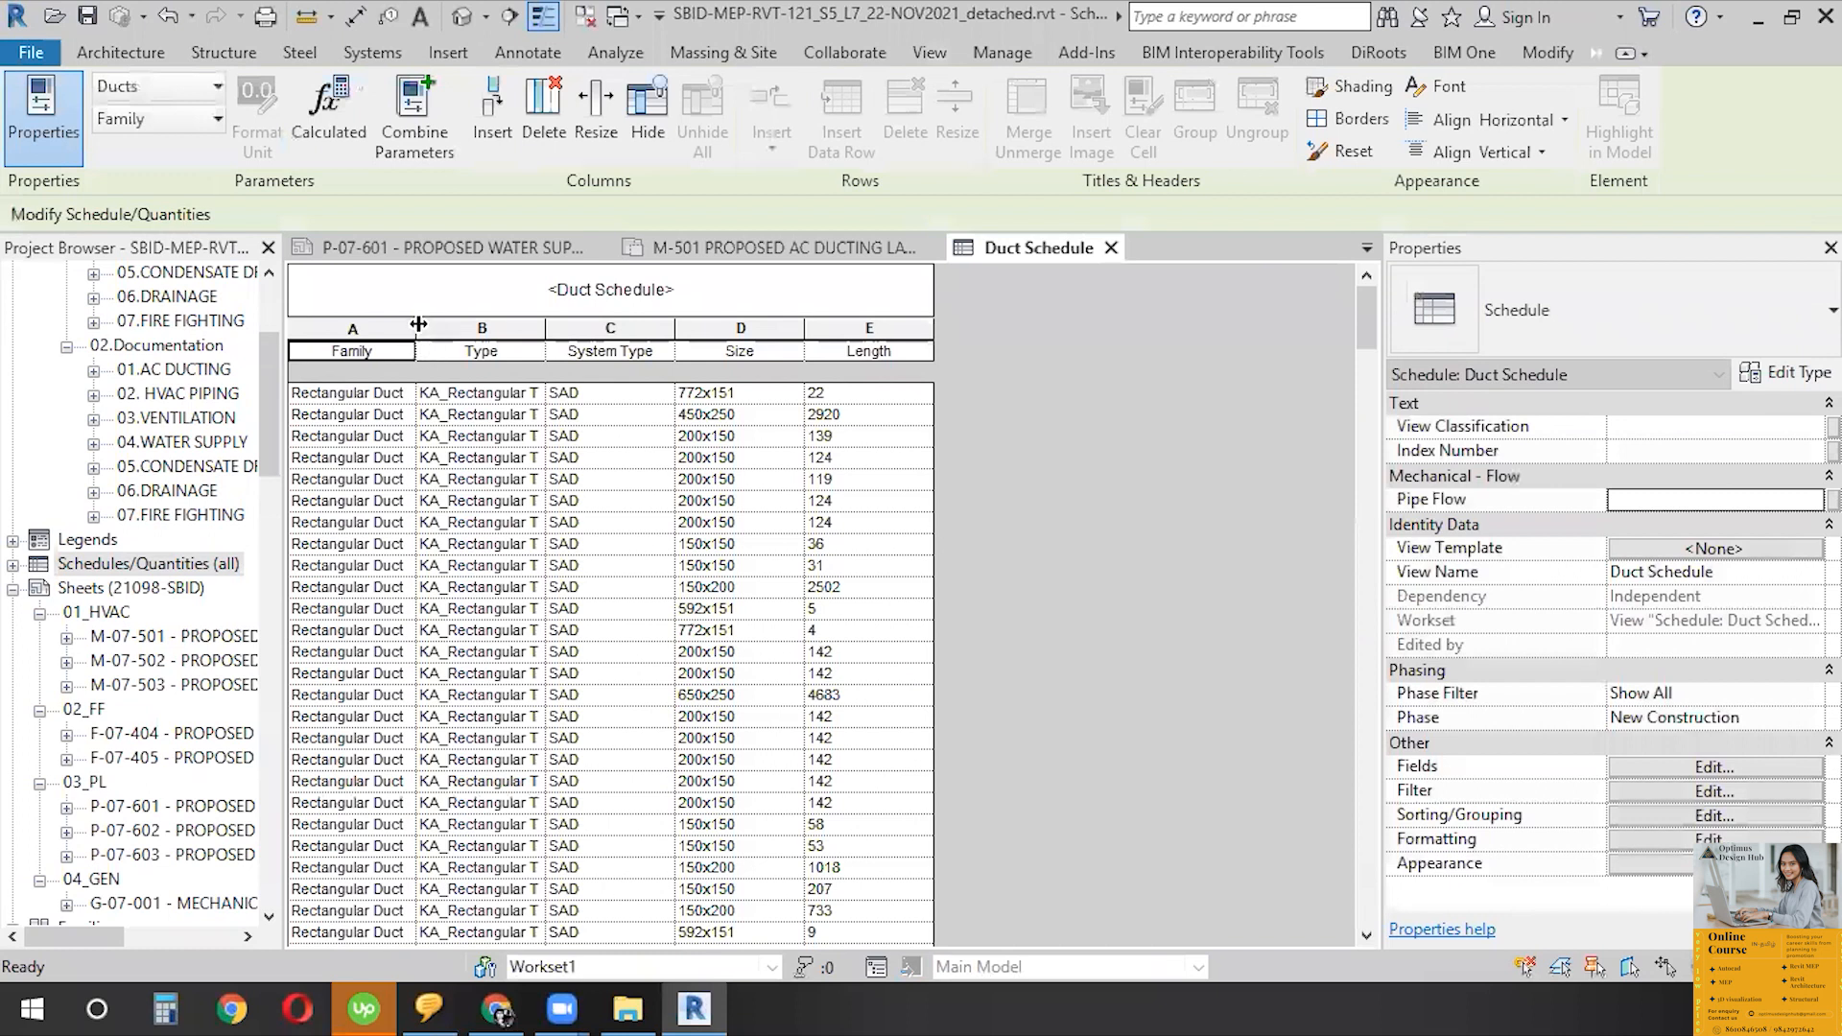
# - Widen the Family, Type and System Type columns of the duct schedule
pyautogui.moveTo(726, 328); pyautogui.dragTo(741, 327)
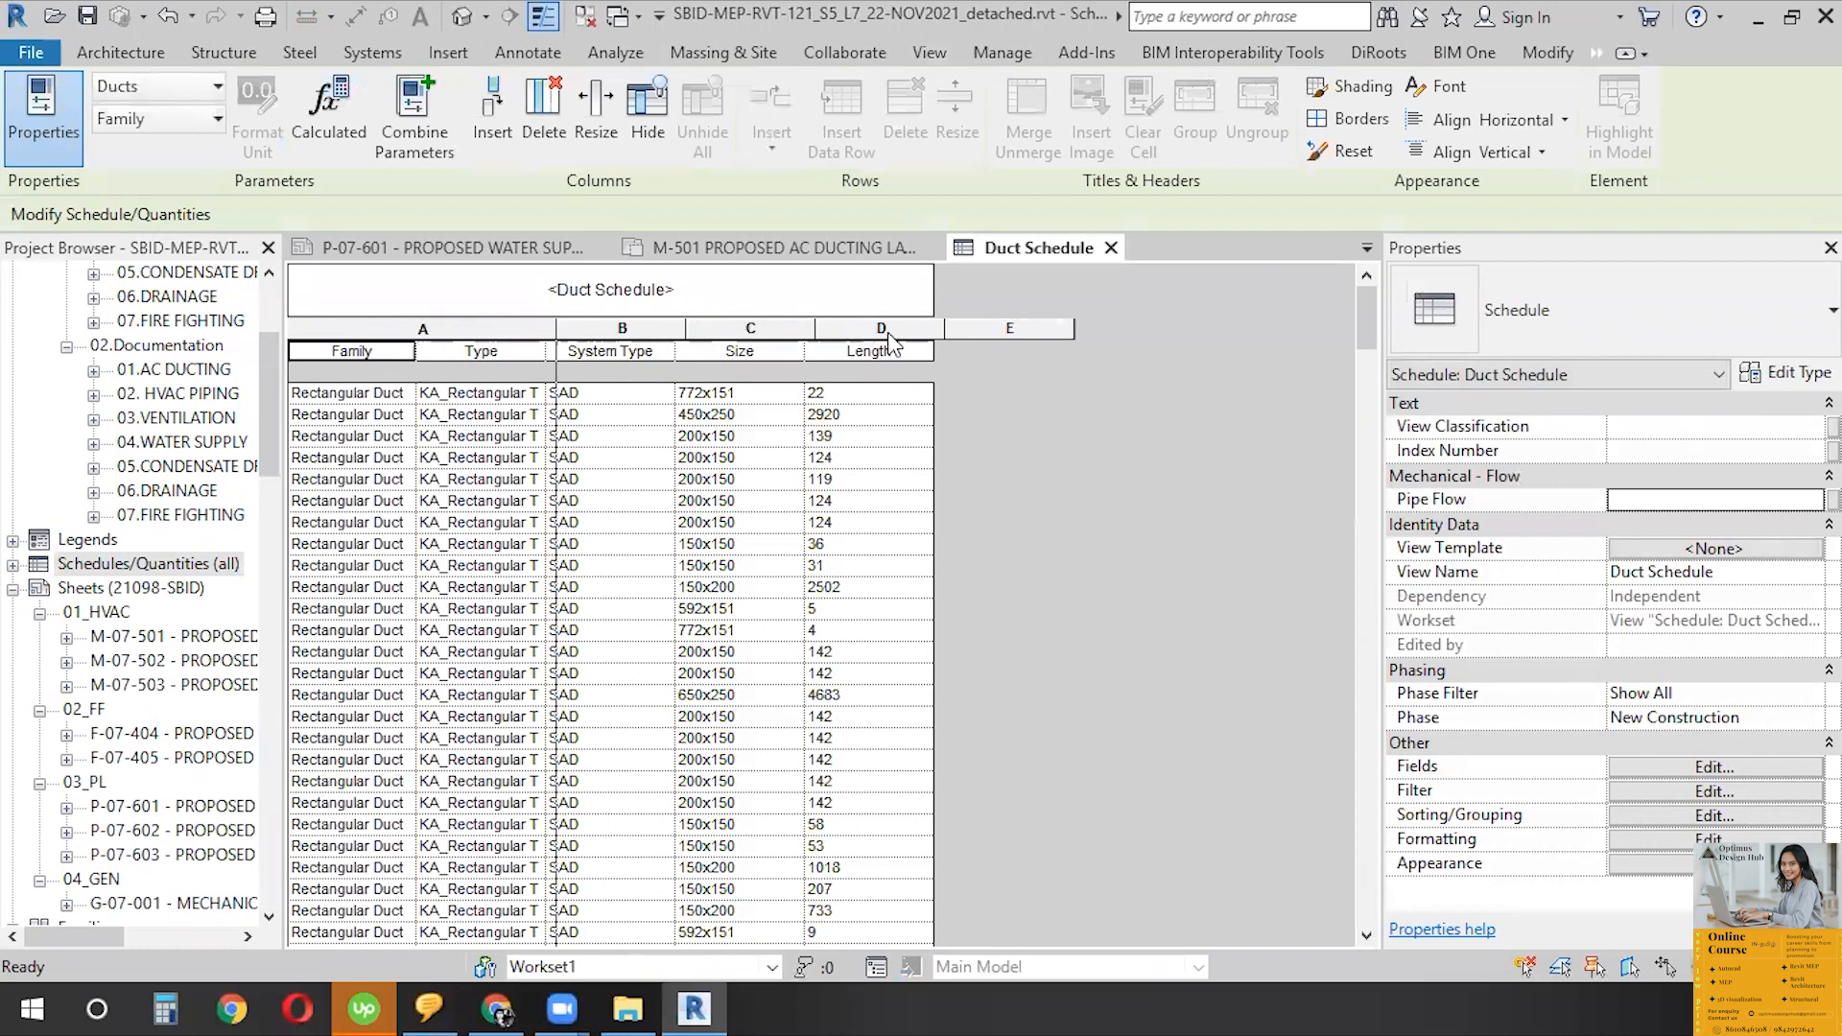
pyautogui.moveTo(874, 328); pyautogui.dragTo(927, 328)
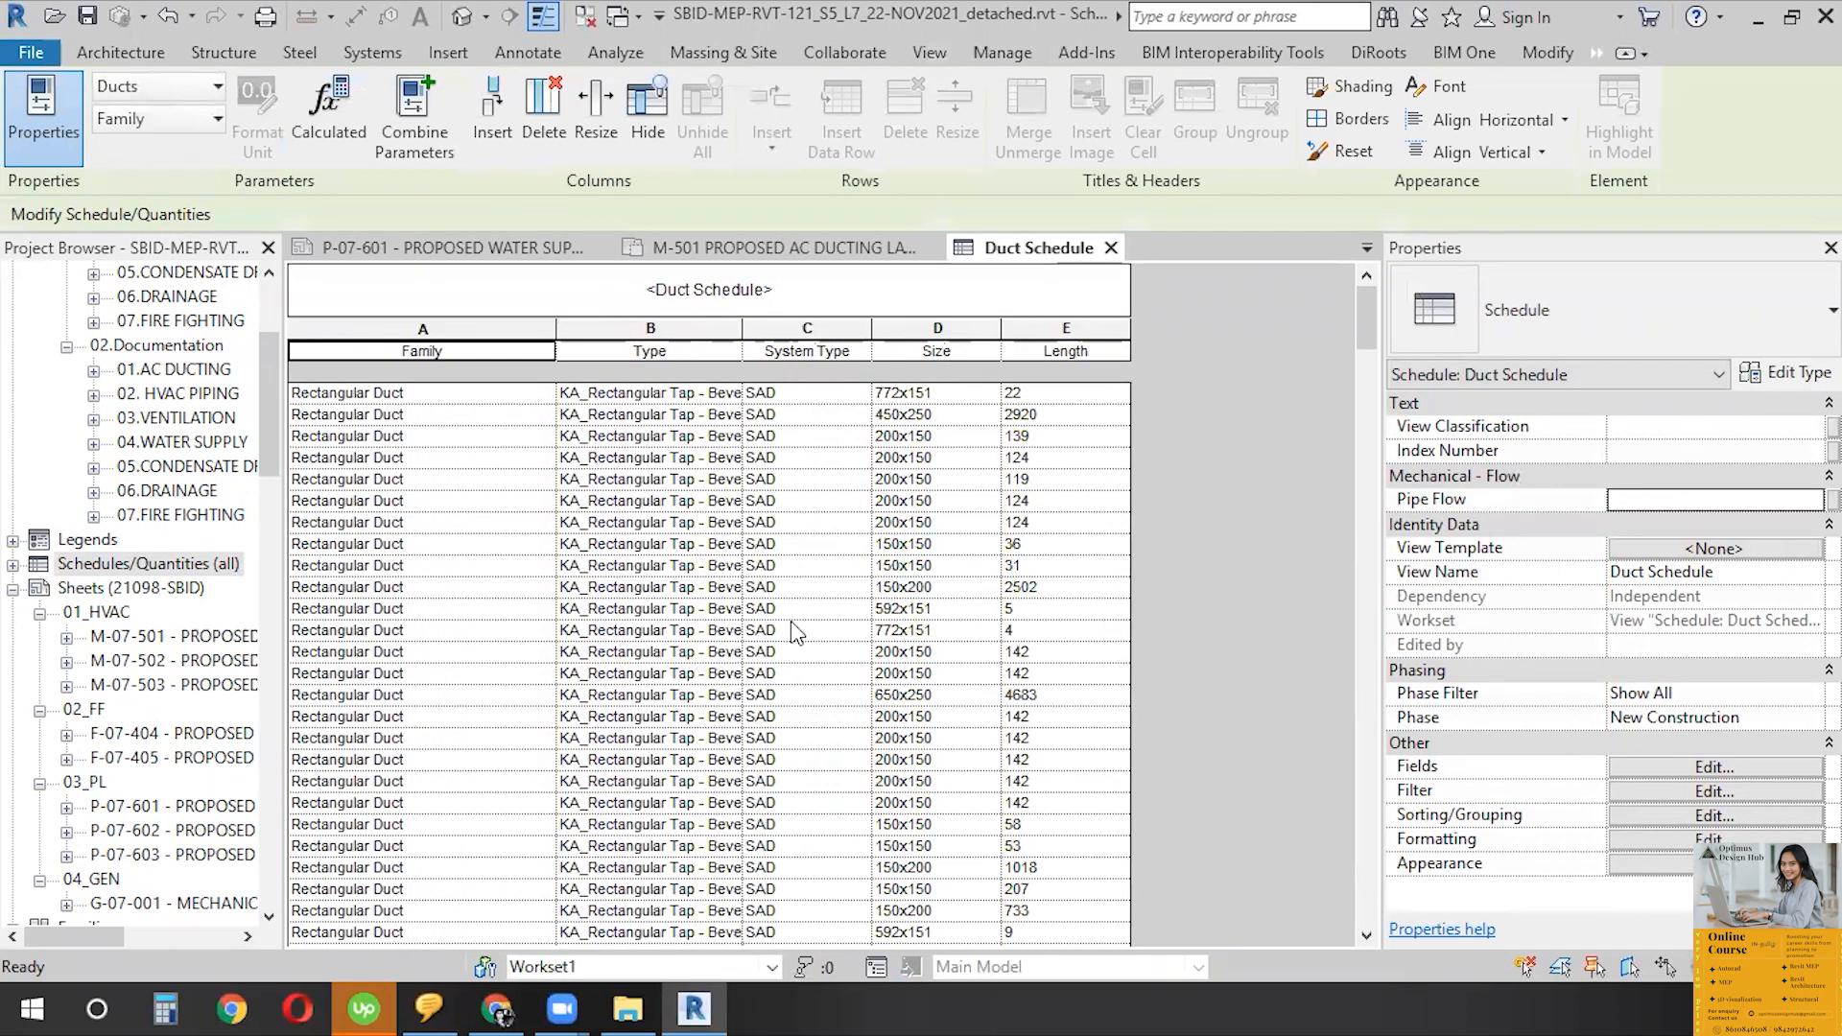
pyautogui.scroll(-3, 388, 427)
pyautogui.scroll(3, 392, 413)
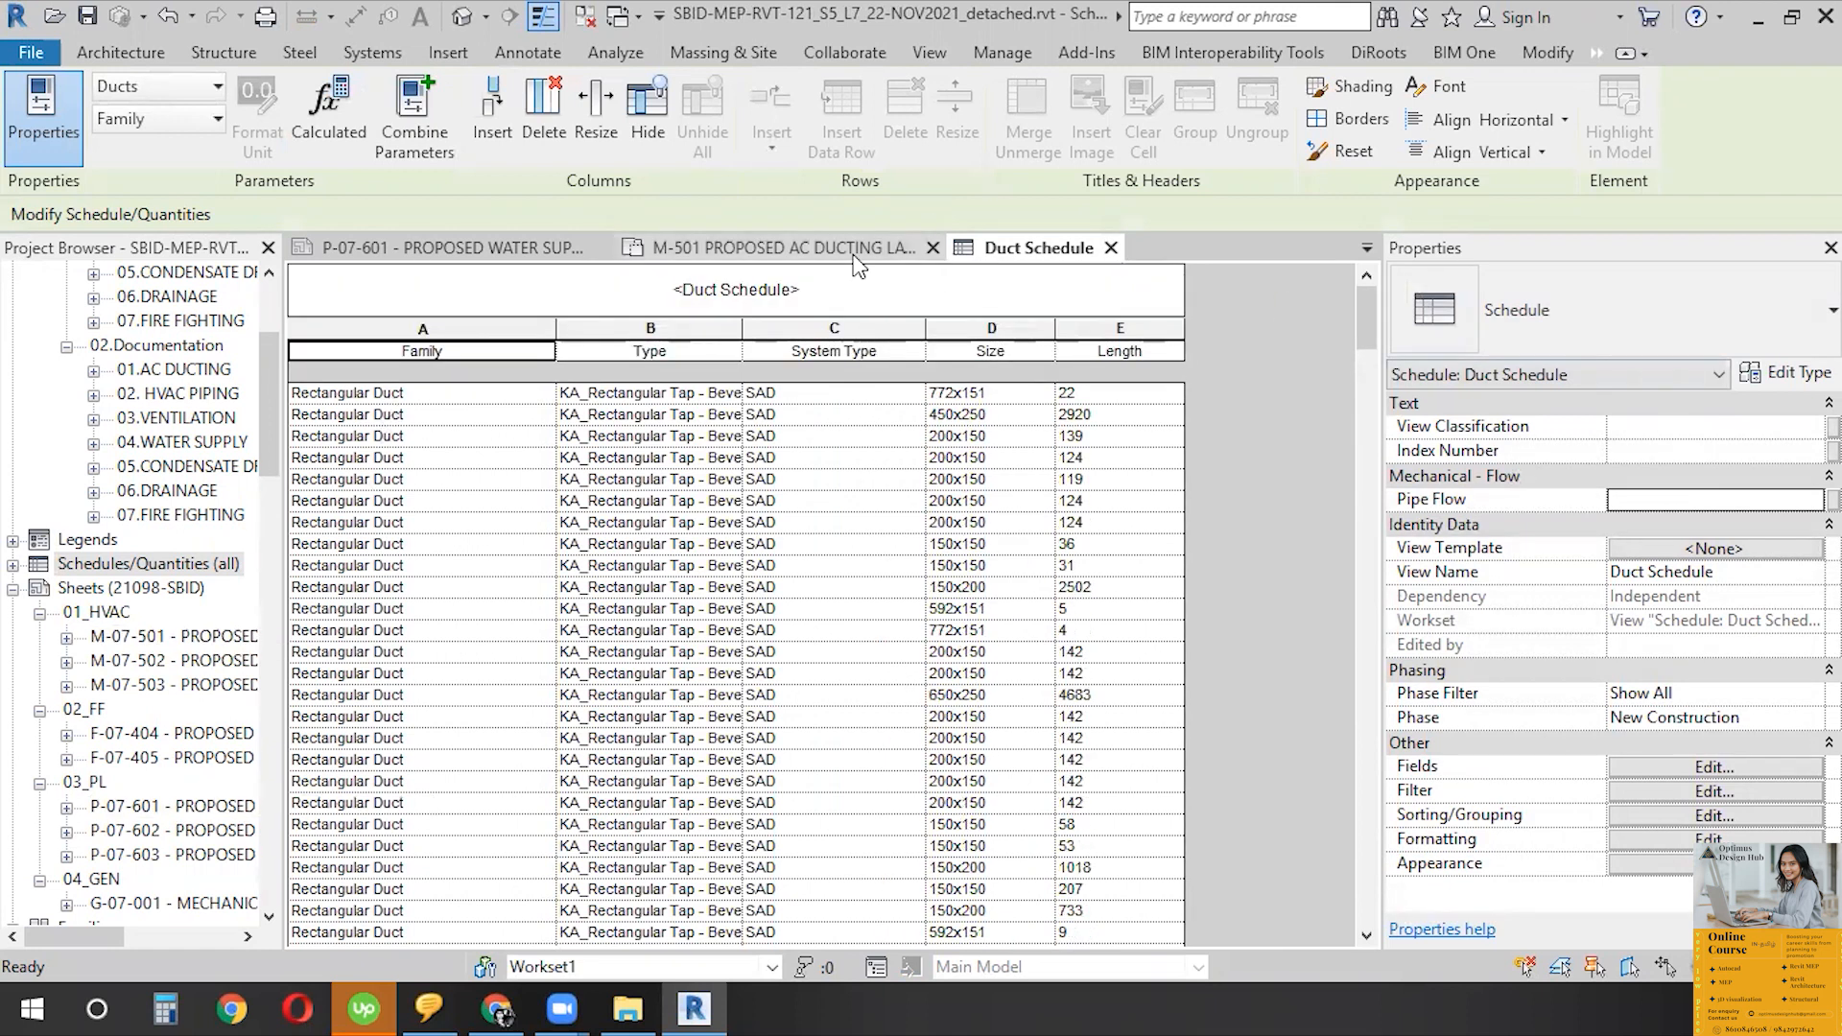
# - Open the M-501 AC ducting plan and view the type properties of the horizontal duct below the linear diffuser
pyautogui.click(767, 248)
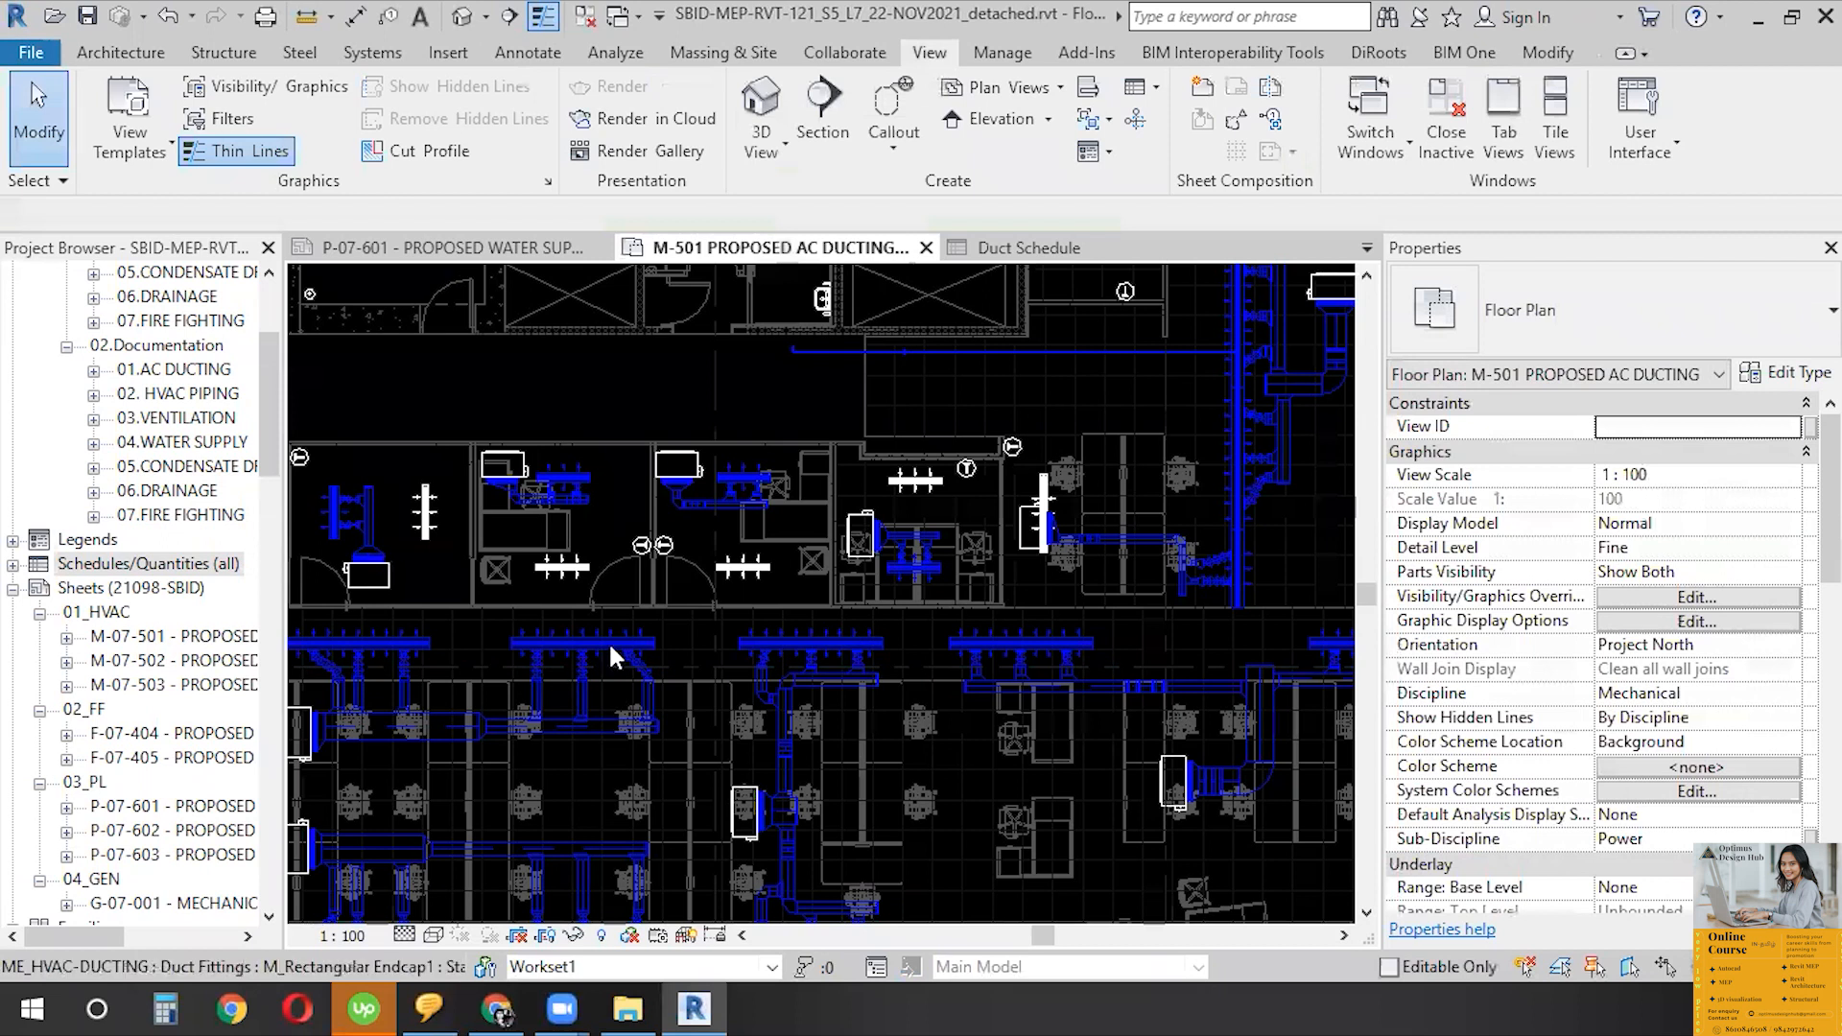
pyautogui.scroll(4, 671, 689)
pyautogui.moveTo(868, 551); pyautogui.dragTo(176, 445, button='middle')
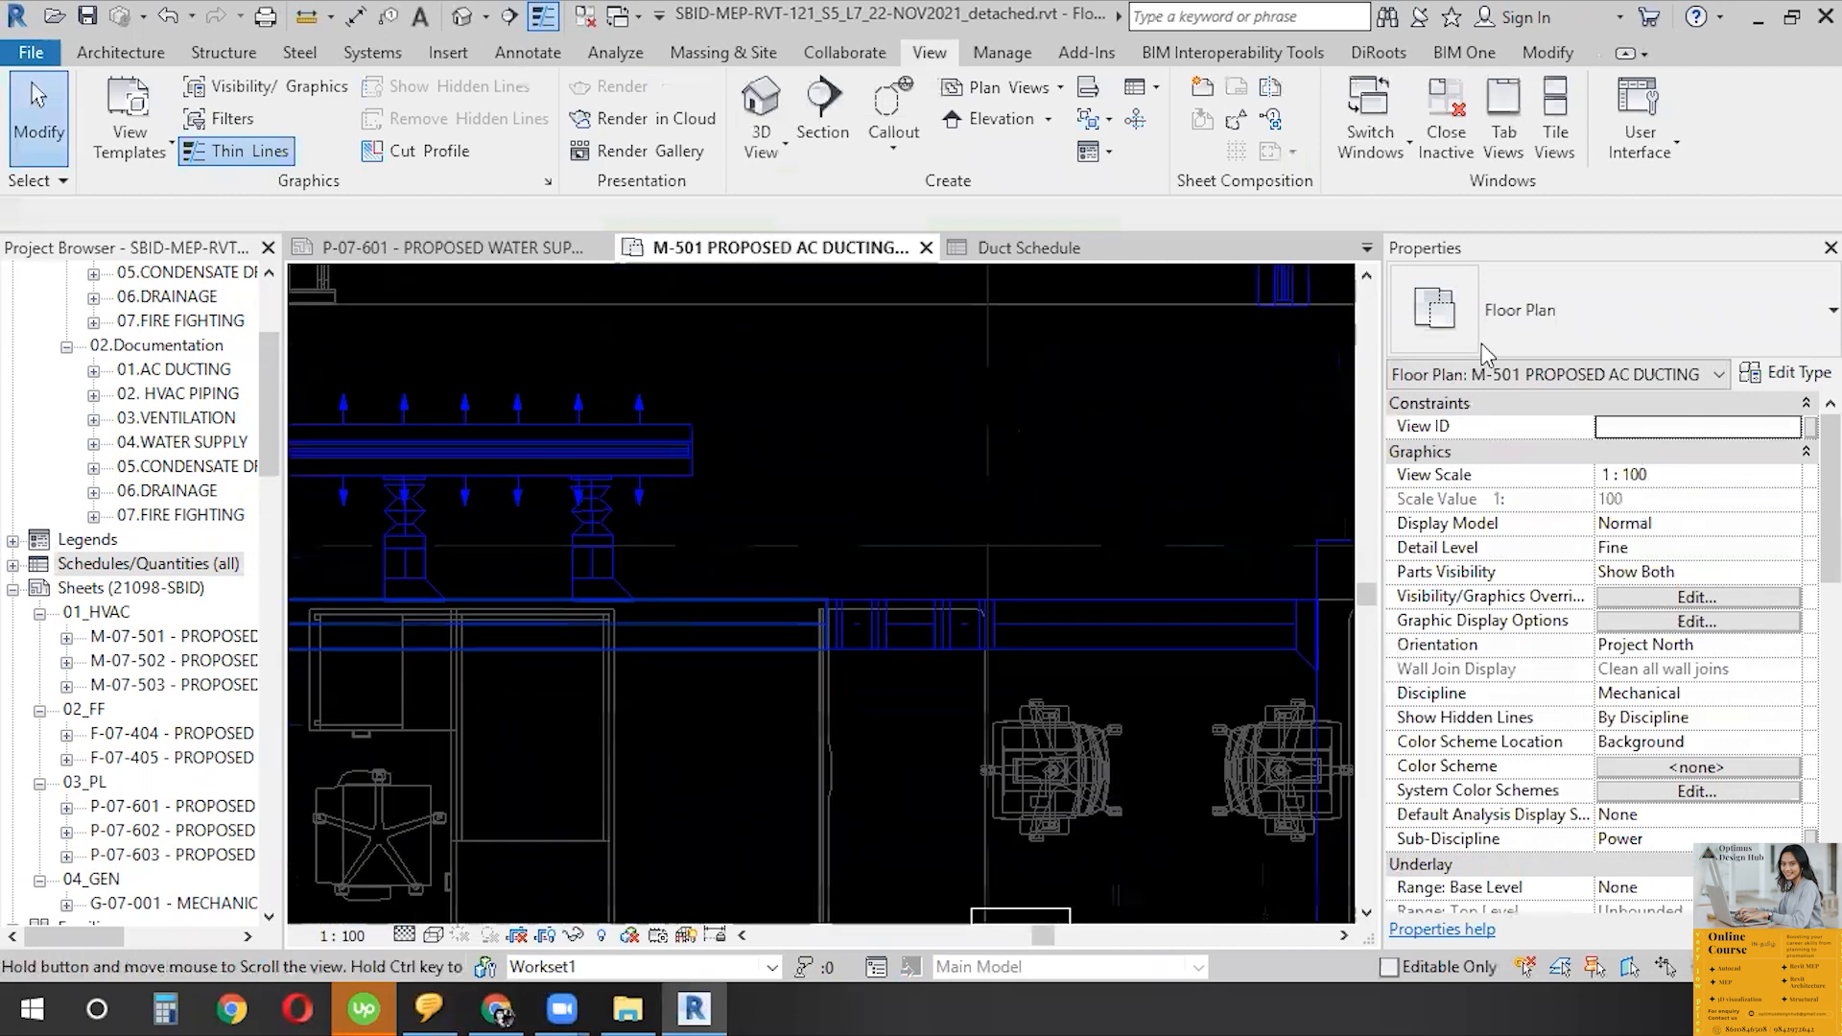
pyautogui.click(676, 602)
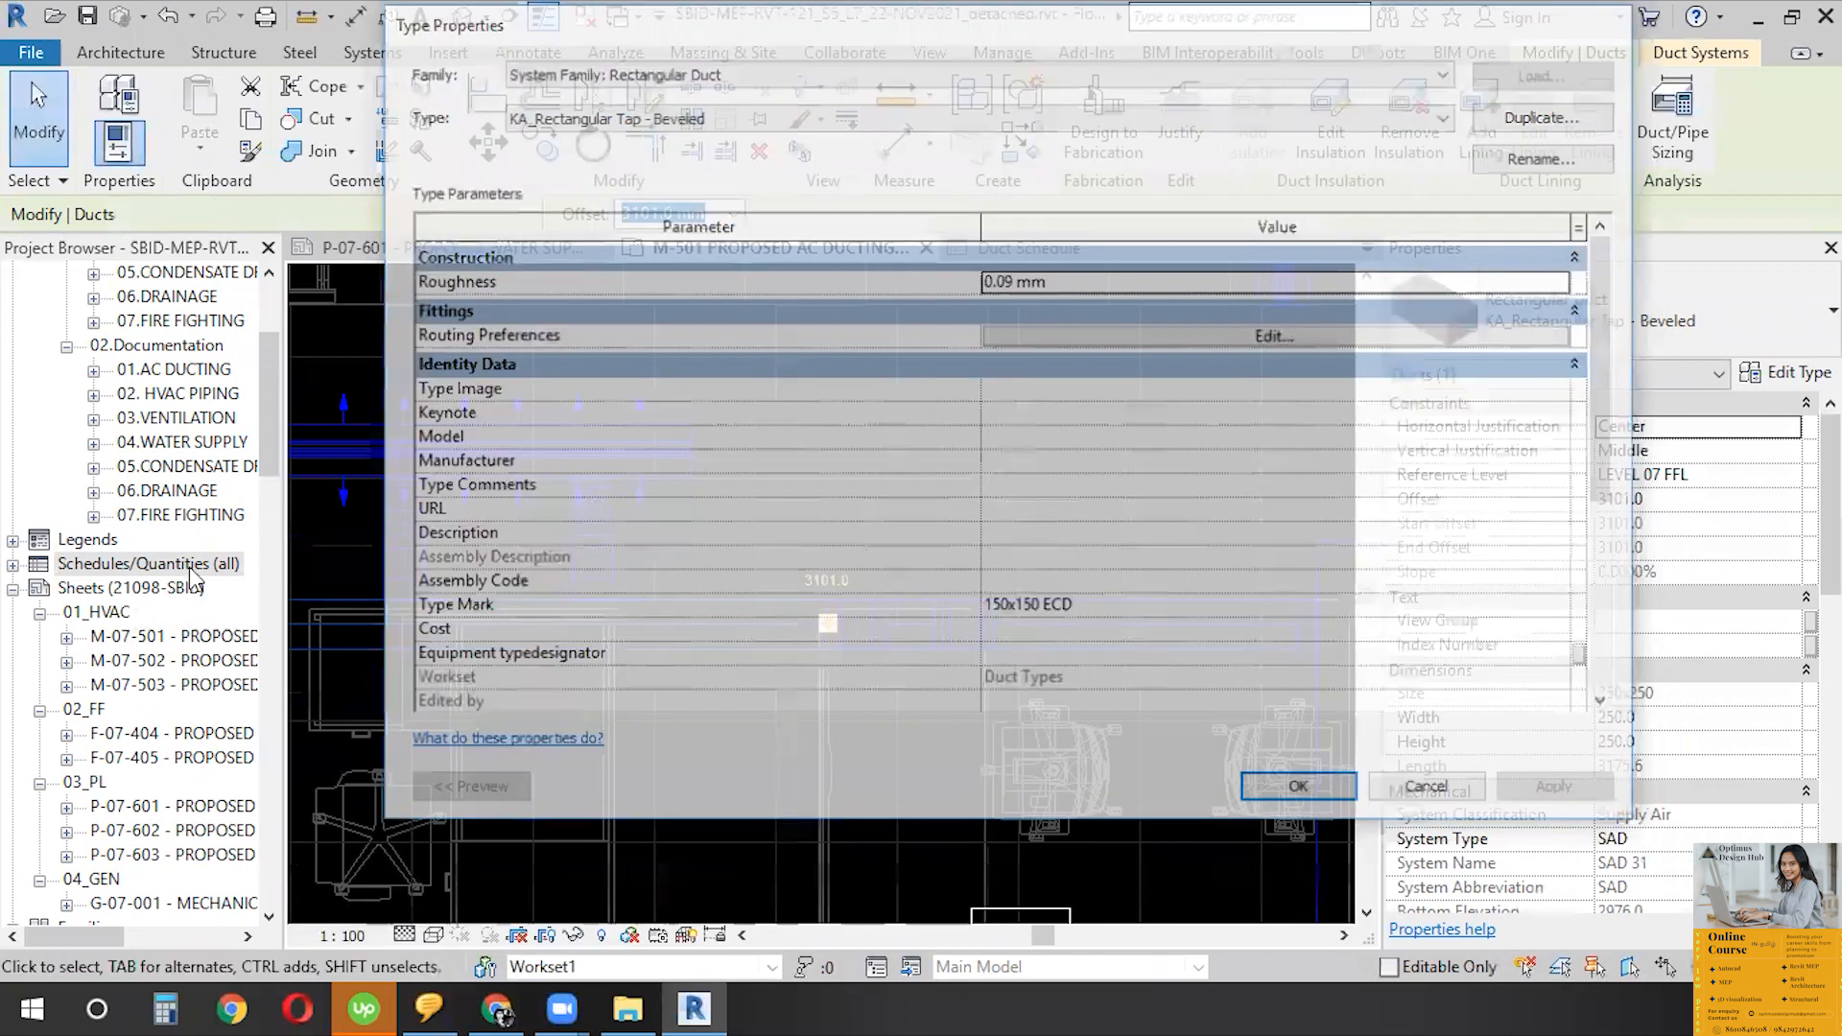
pyautogui.press('Return')
# - Reopen the Duct Schedule from the project's schedules and select the length value in the first row
pyautogui.doubleClick(144, 563)
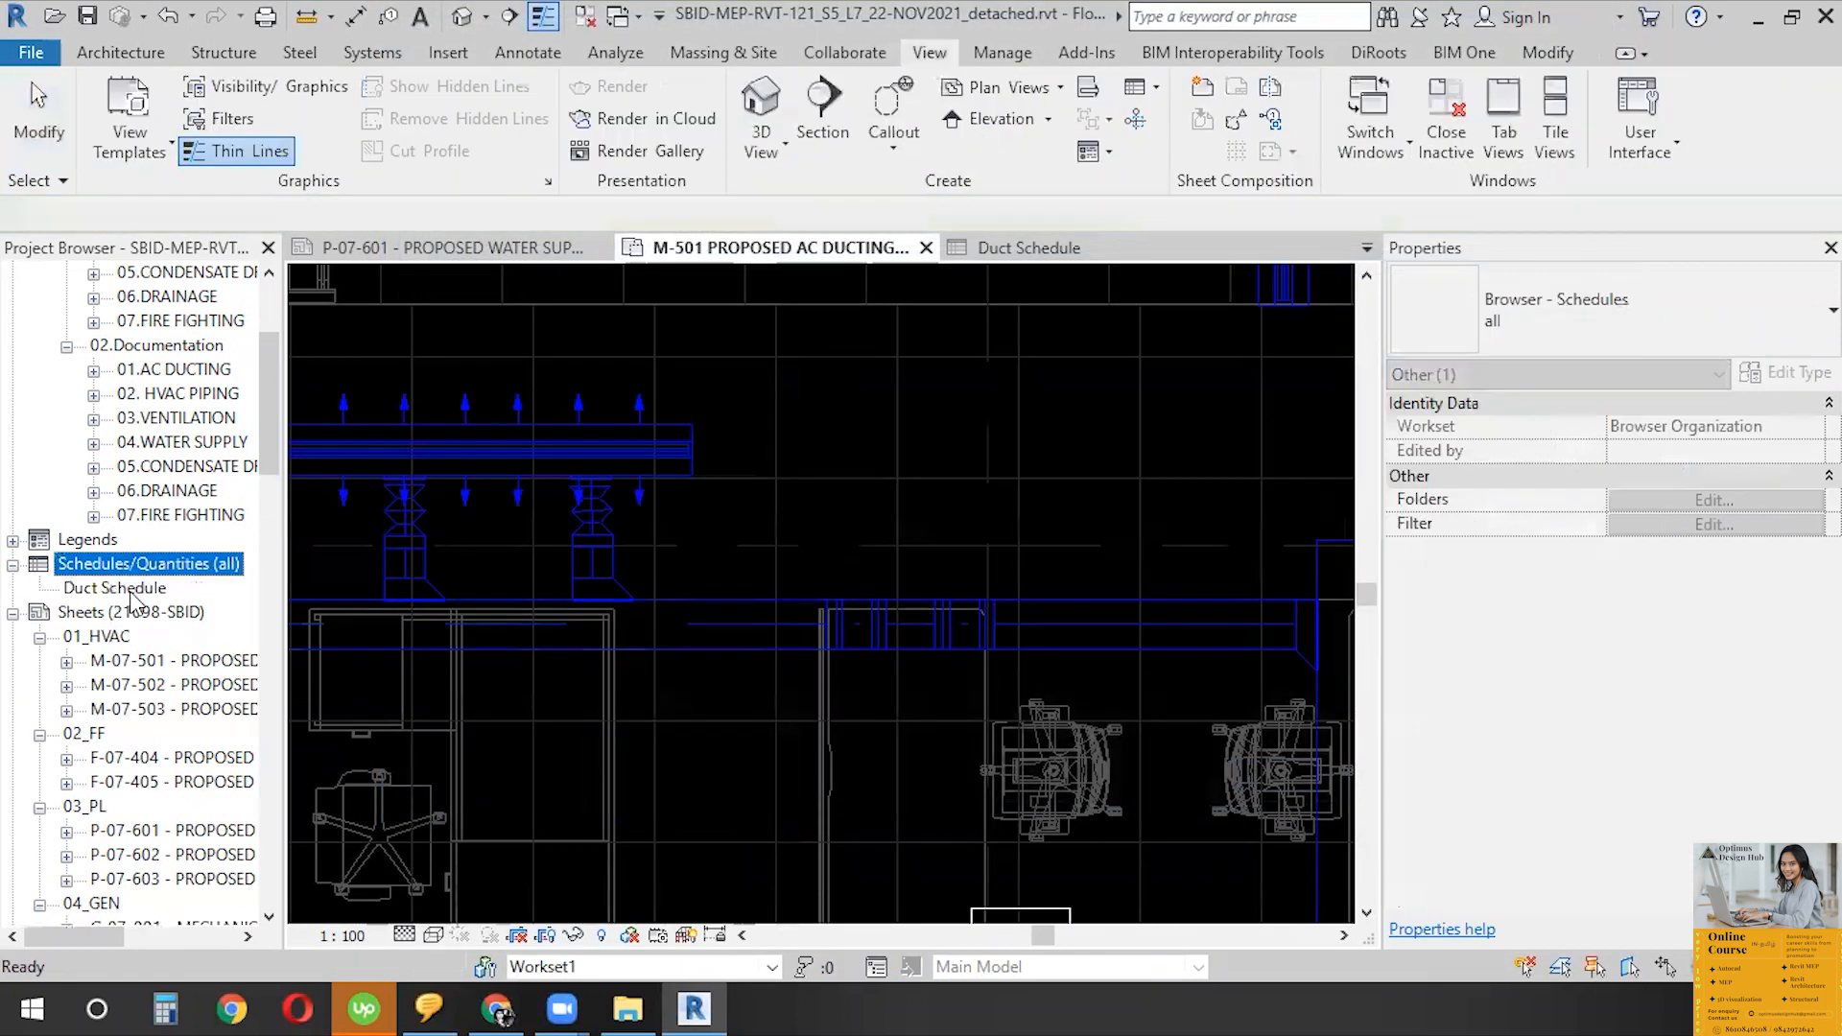
pyautogui.doubleClick(117, 587)
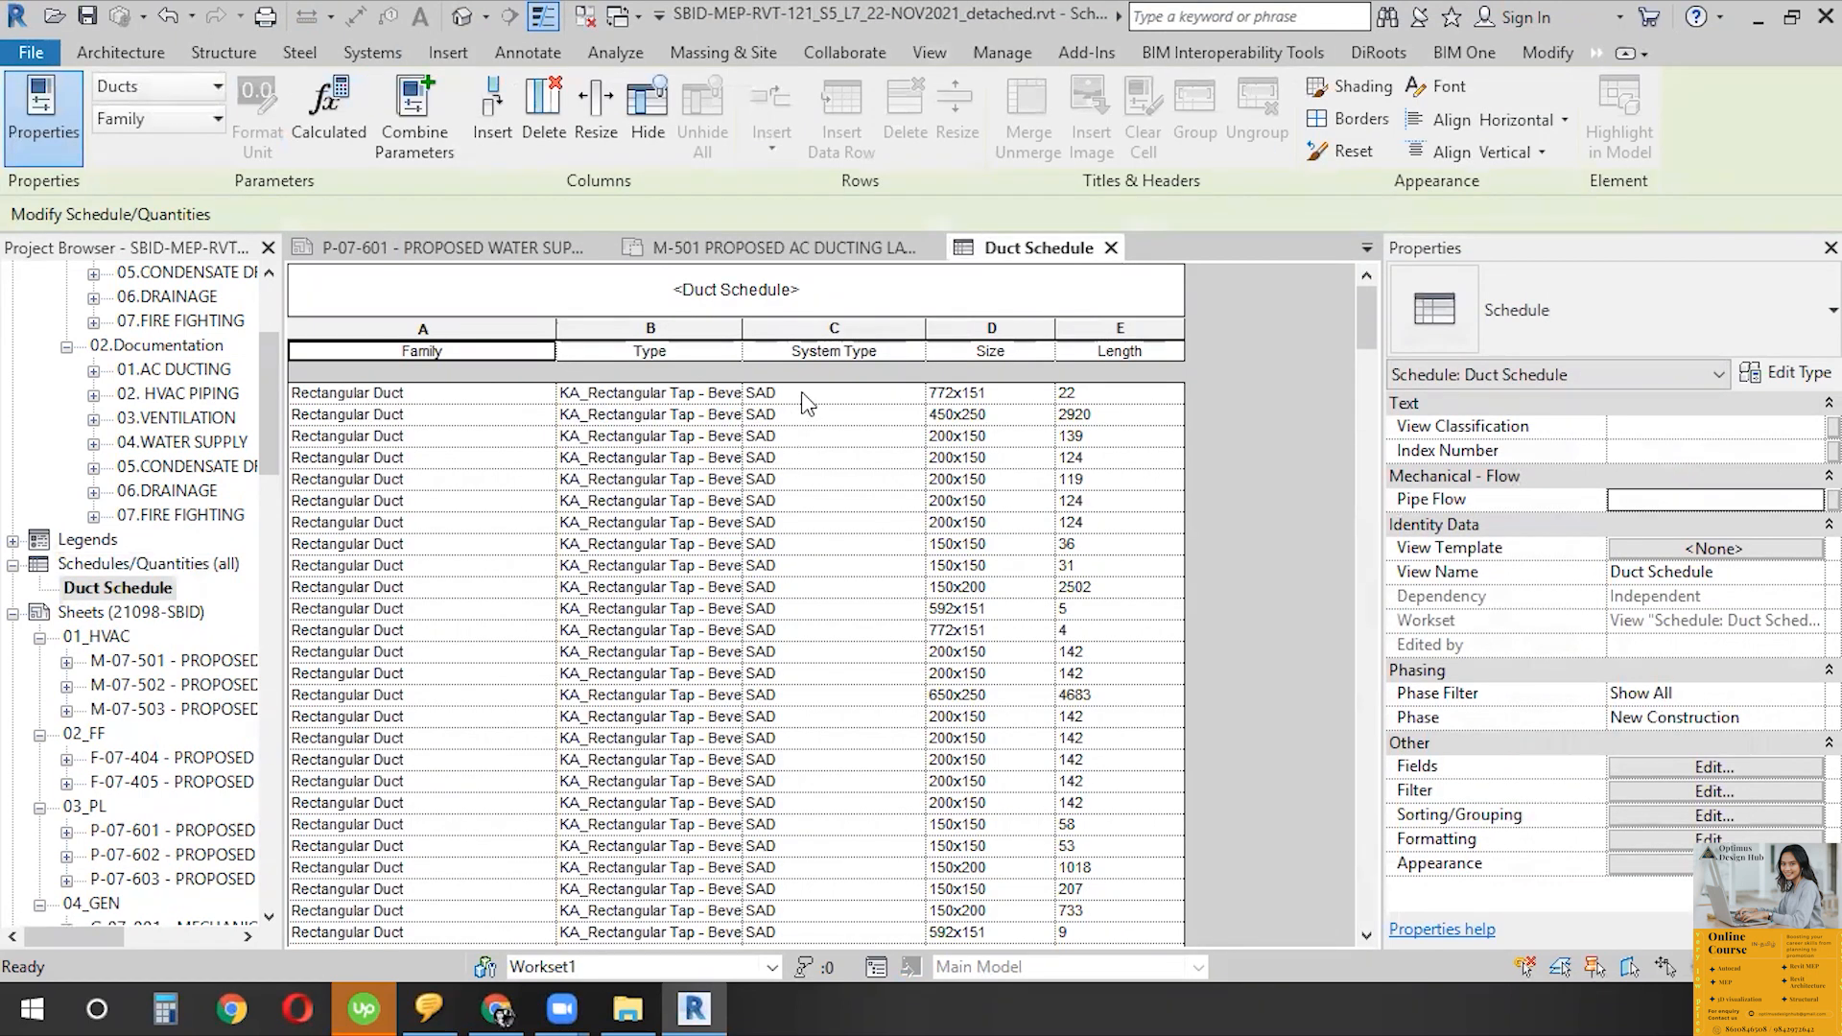
pyautogui.click(1108, 392)
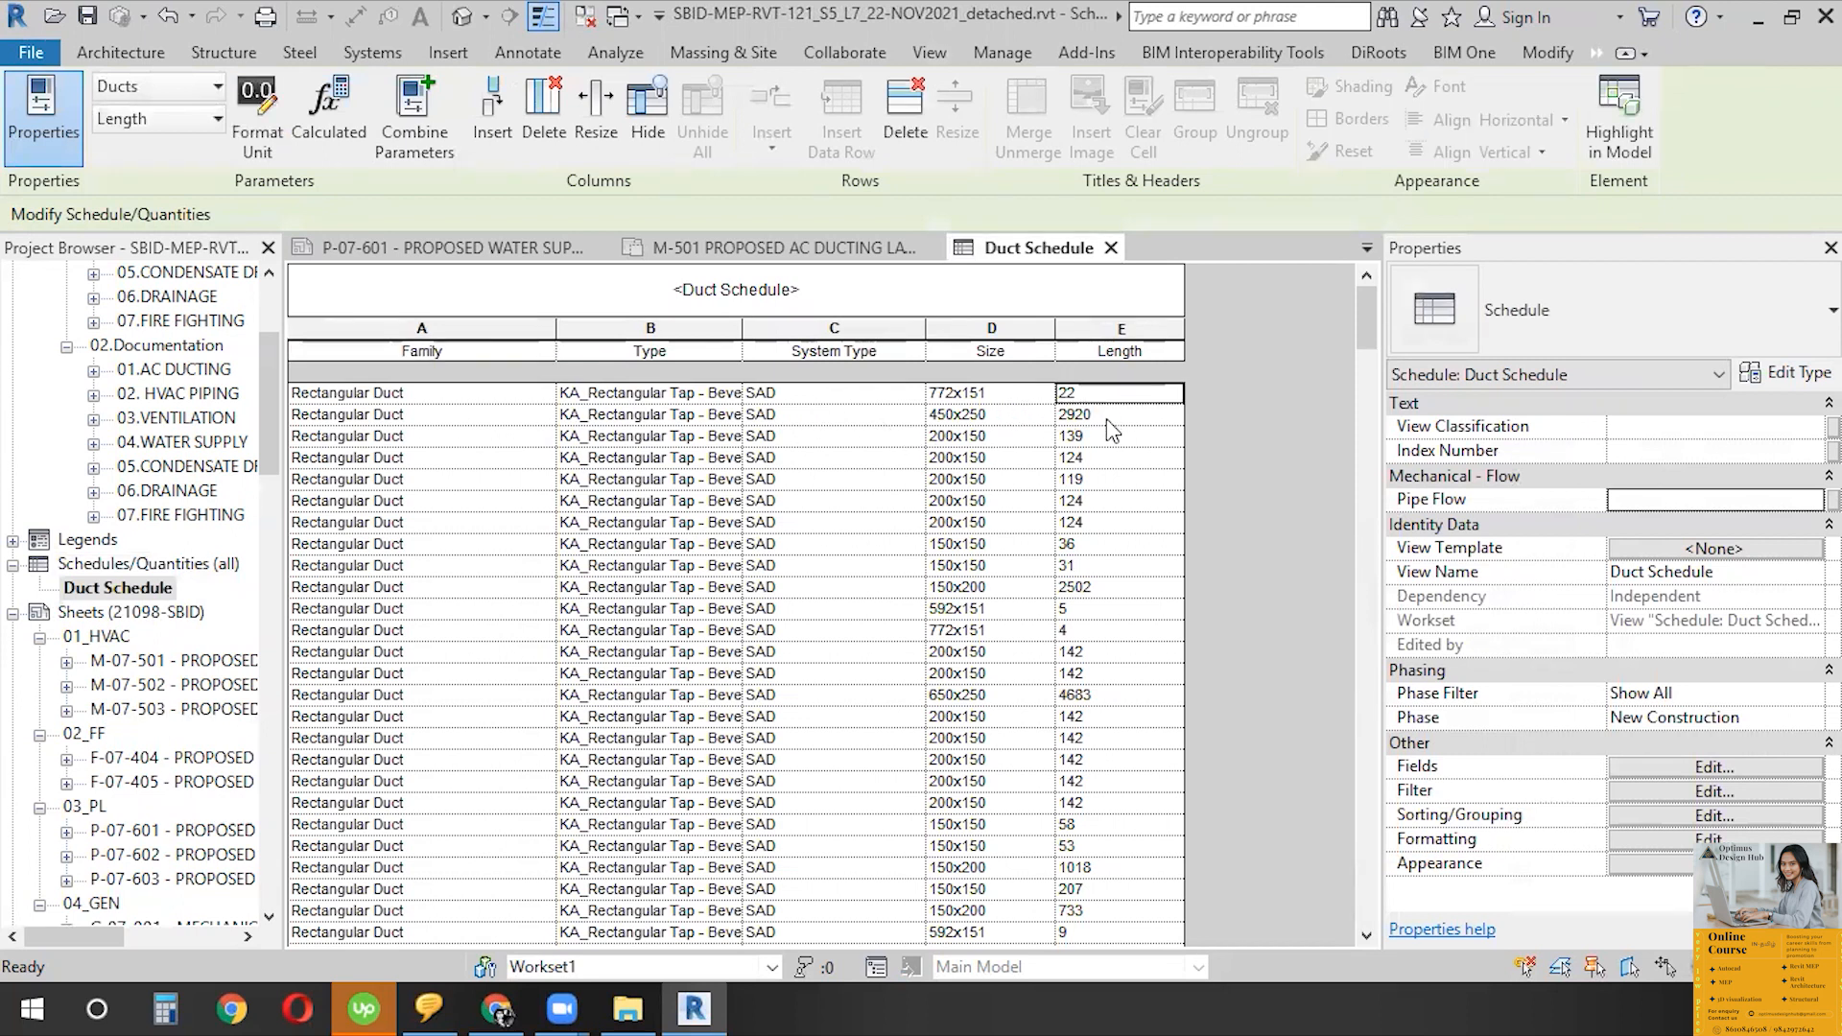
# - Inspect the properties of the adjoining 250x250 duct segments in the M-501 plan and return to the Duct Schedule
pyautogui.click(873, 251)
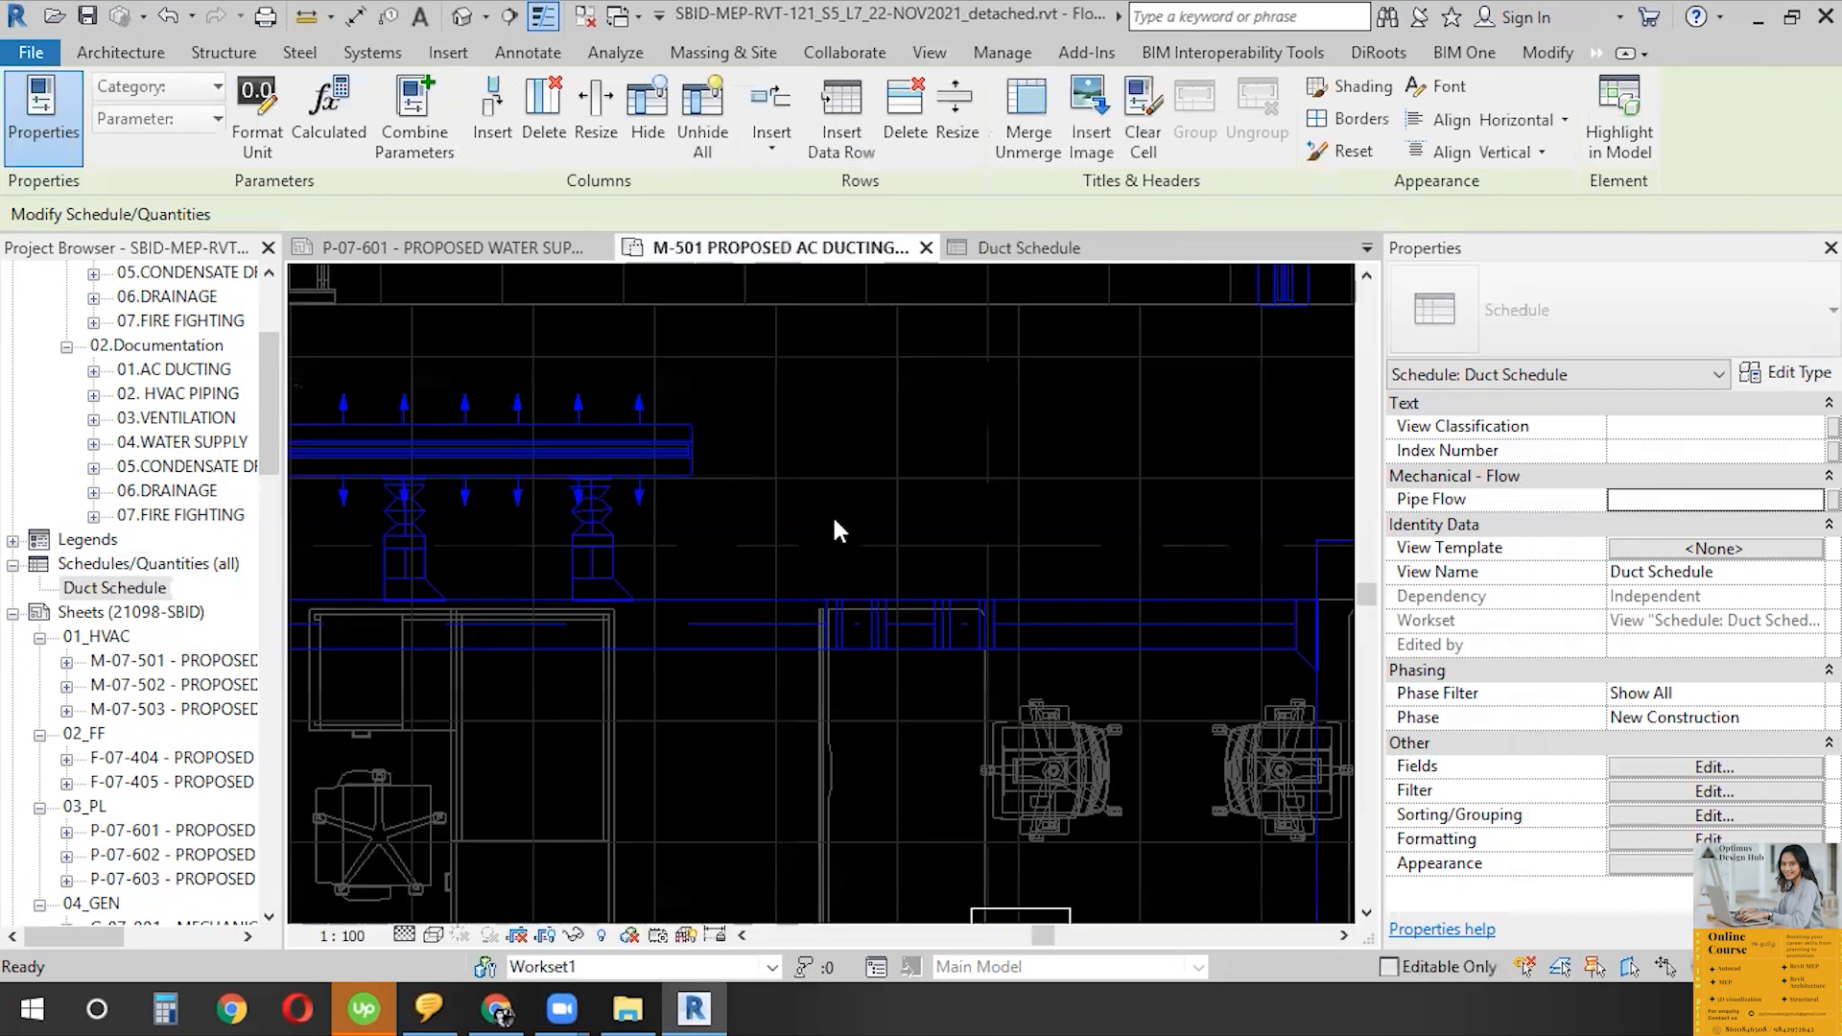
pyautogui.click(720, 643)
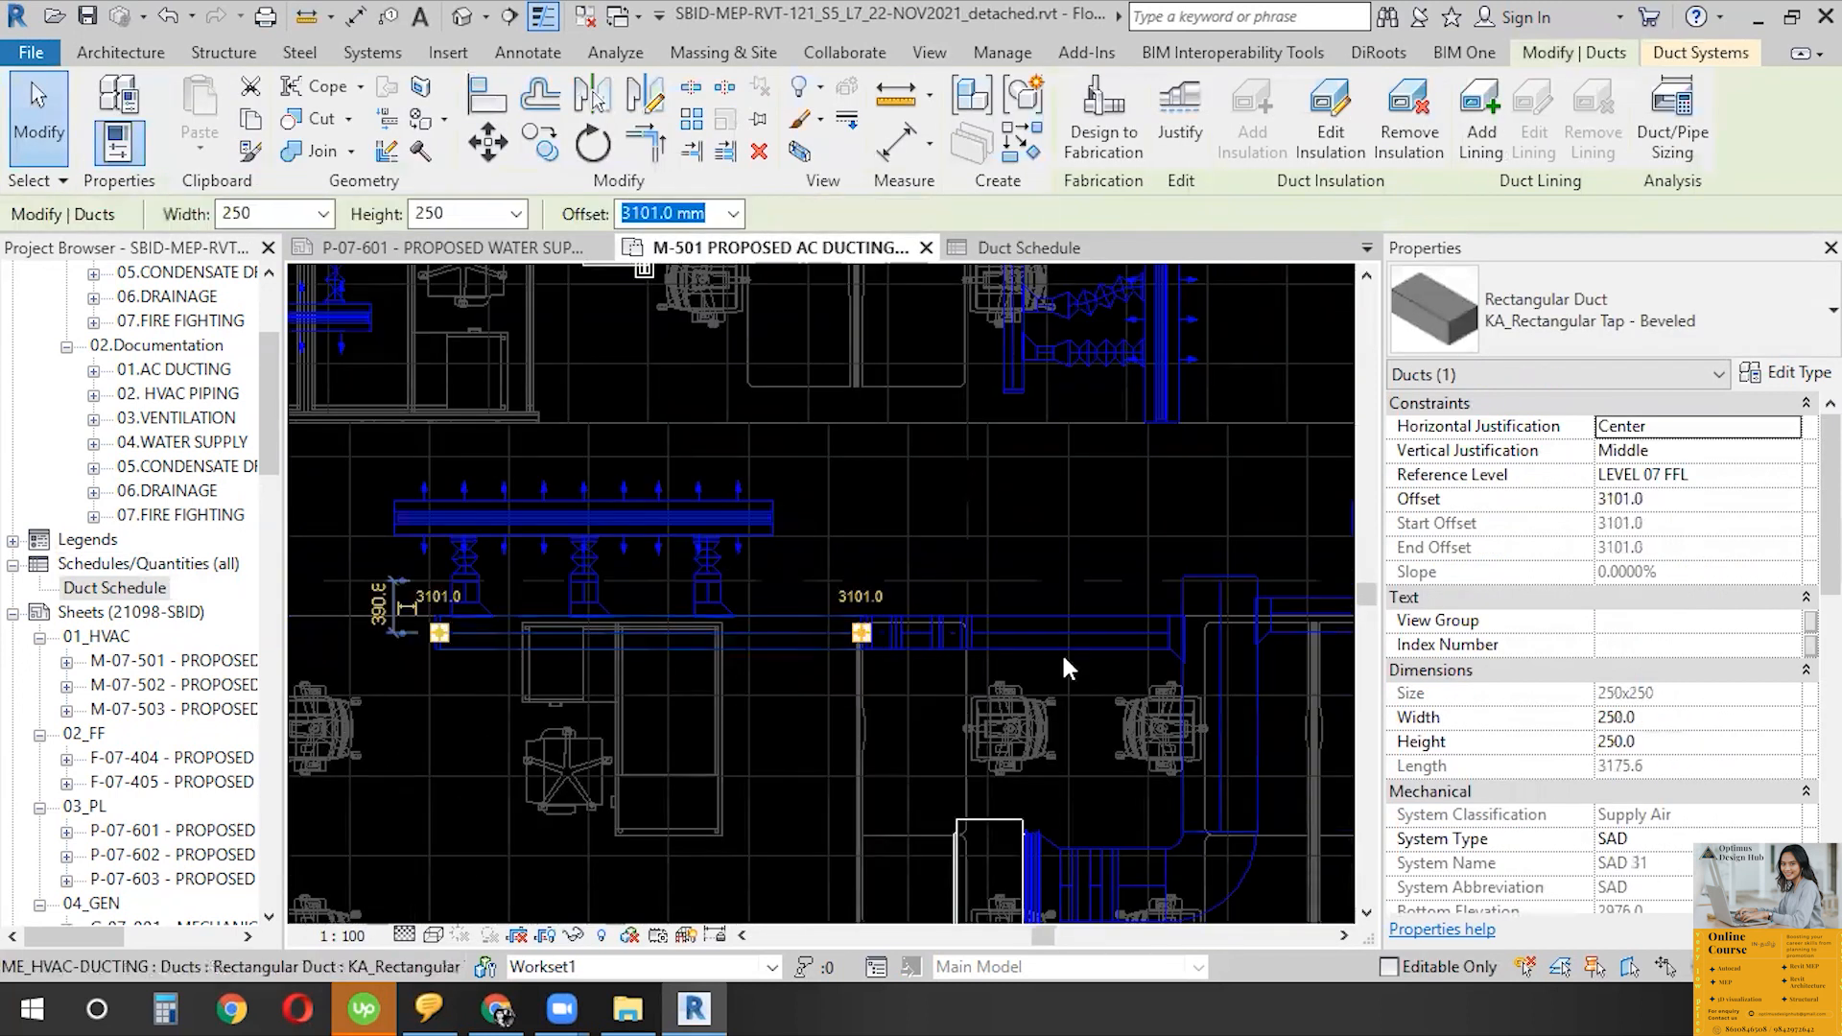
pyautogui.scroll(5, 814, 614)
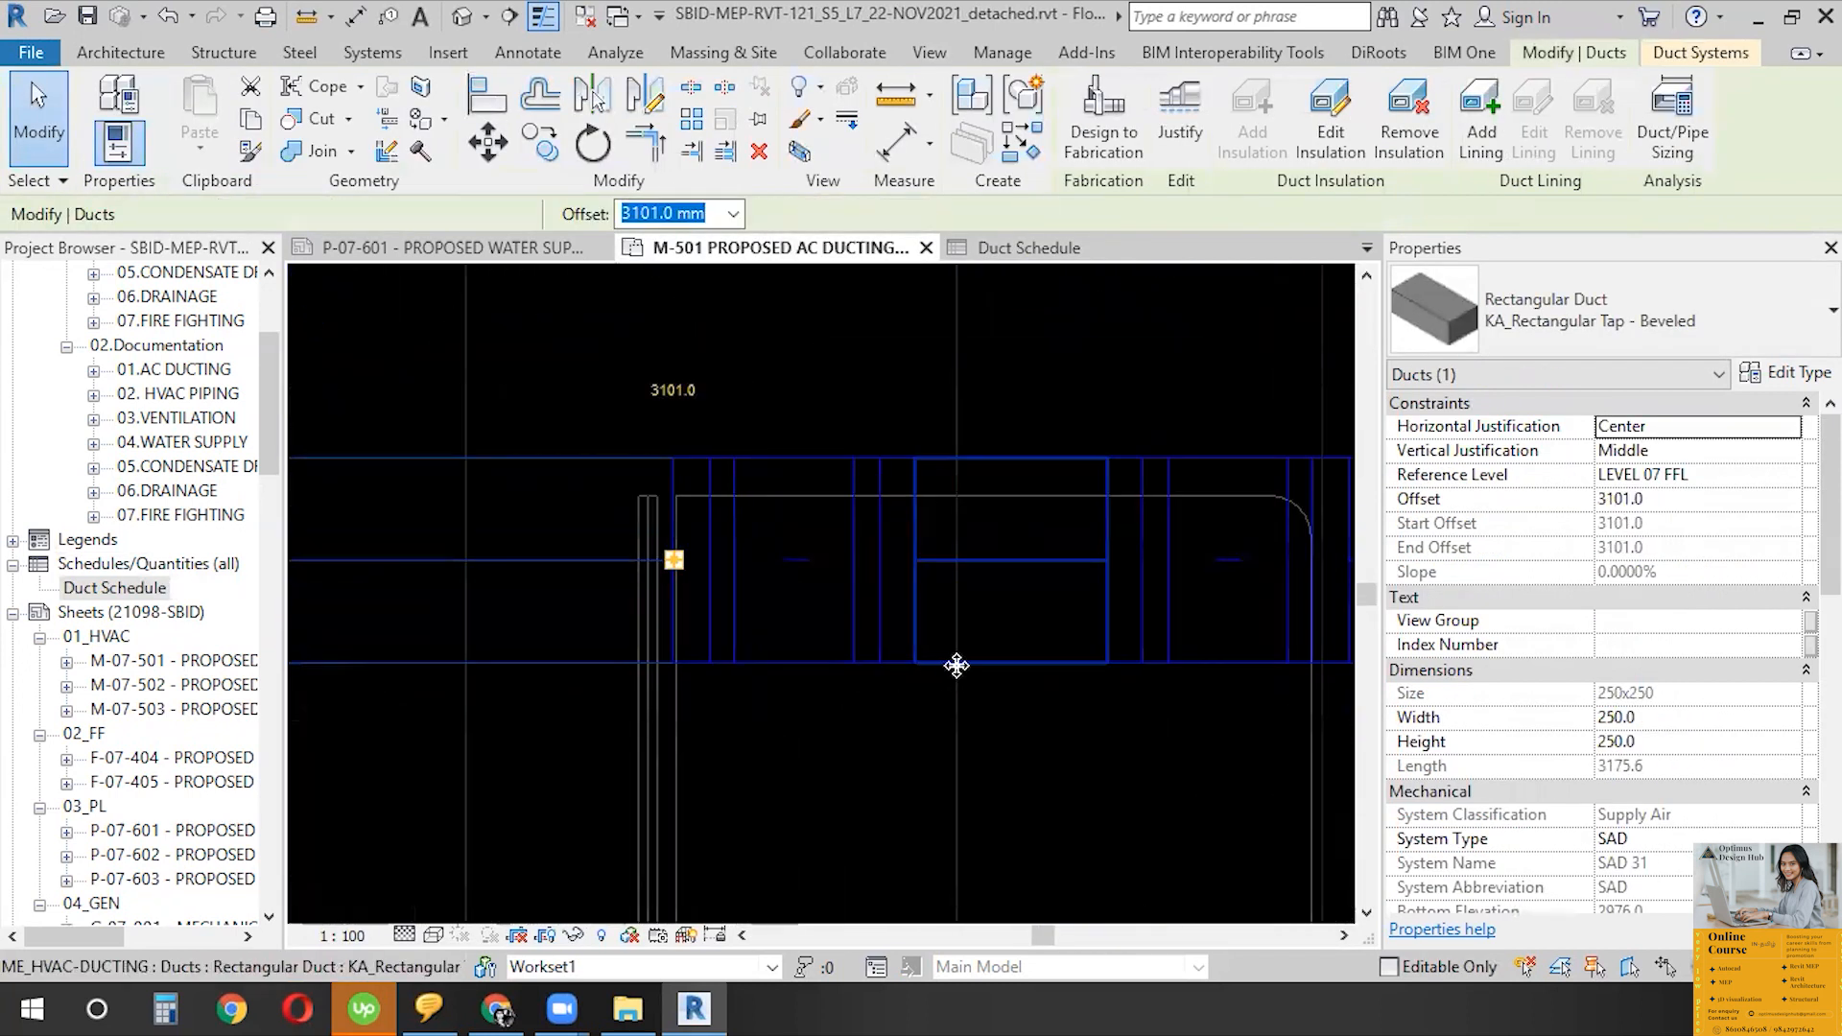
pyautogui.click(954, 666)
pyautogui.scroll(-3, 655, 535)
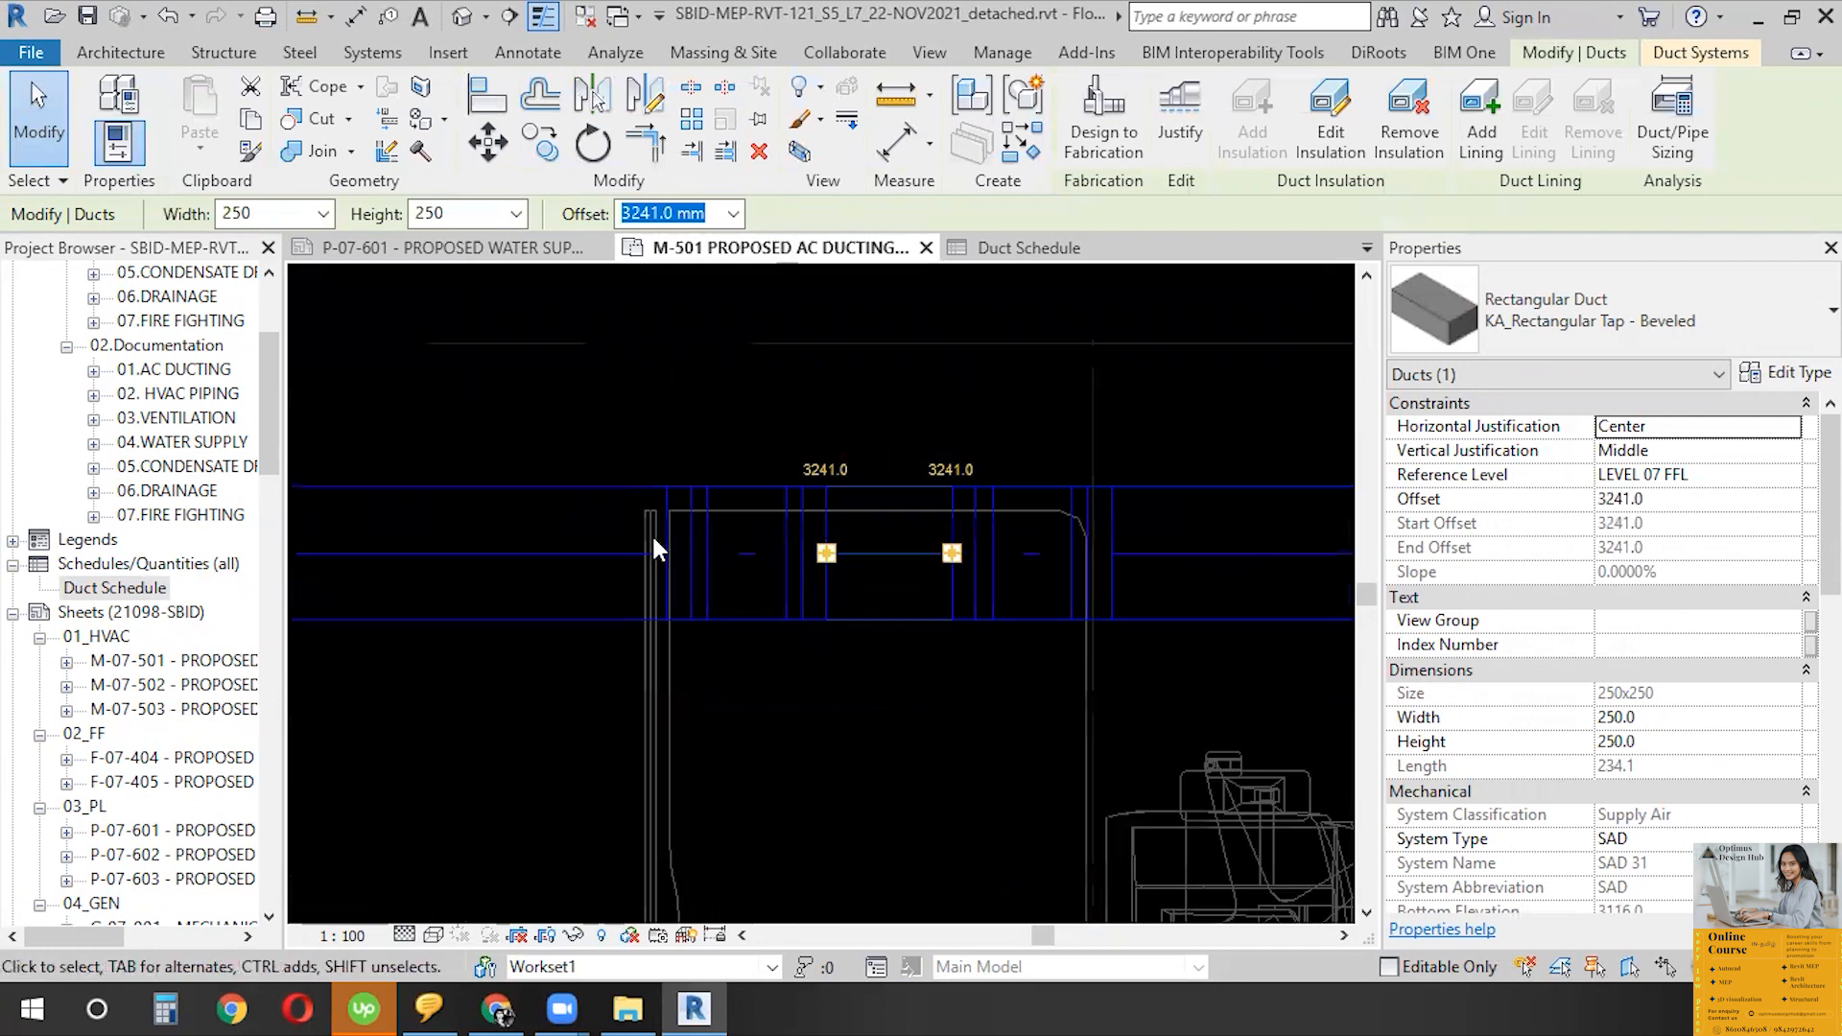
pyautogui.click(1195, 611)
pyautogui.scroll(-3, 514, 485)
pyautogui.click(498, 473)
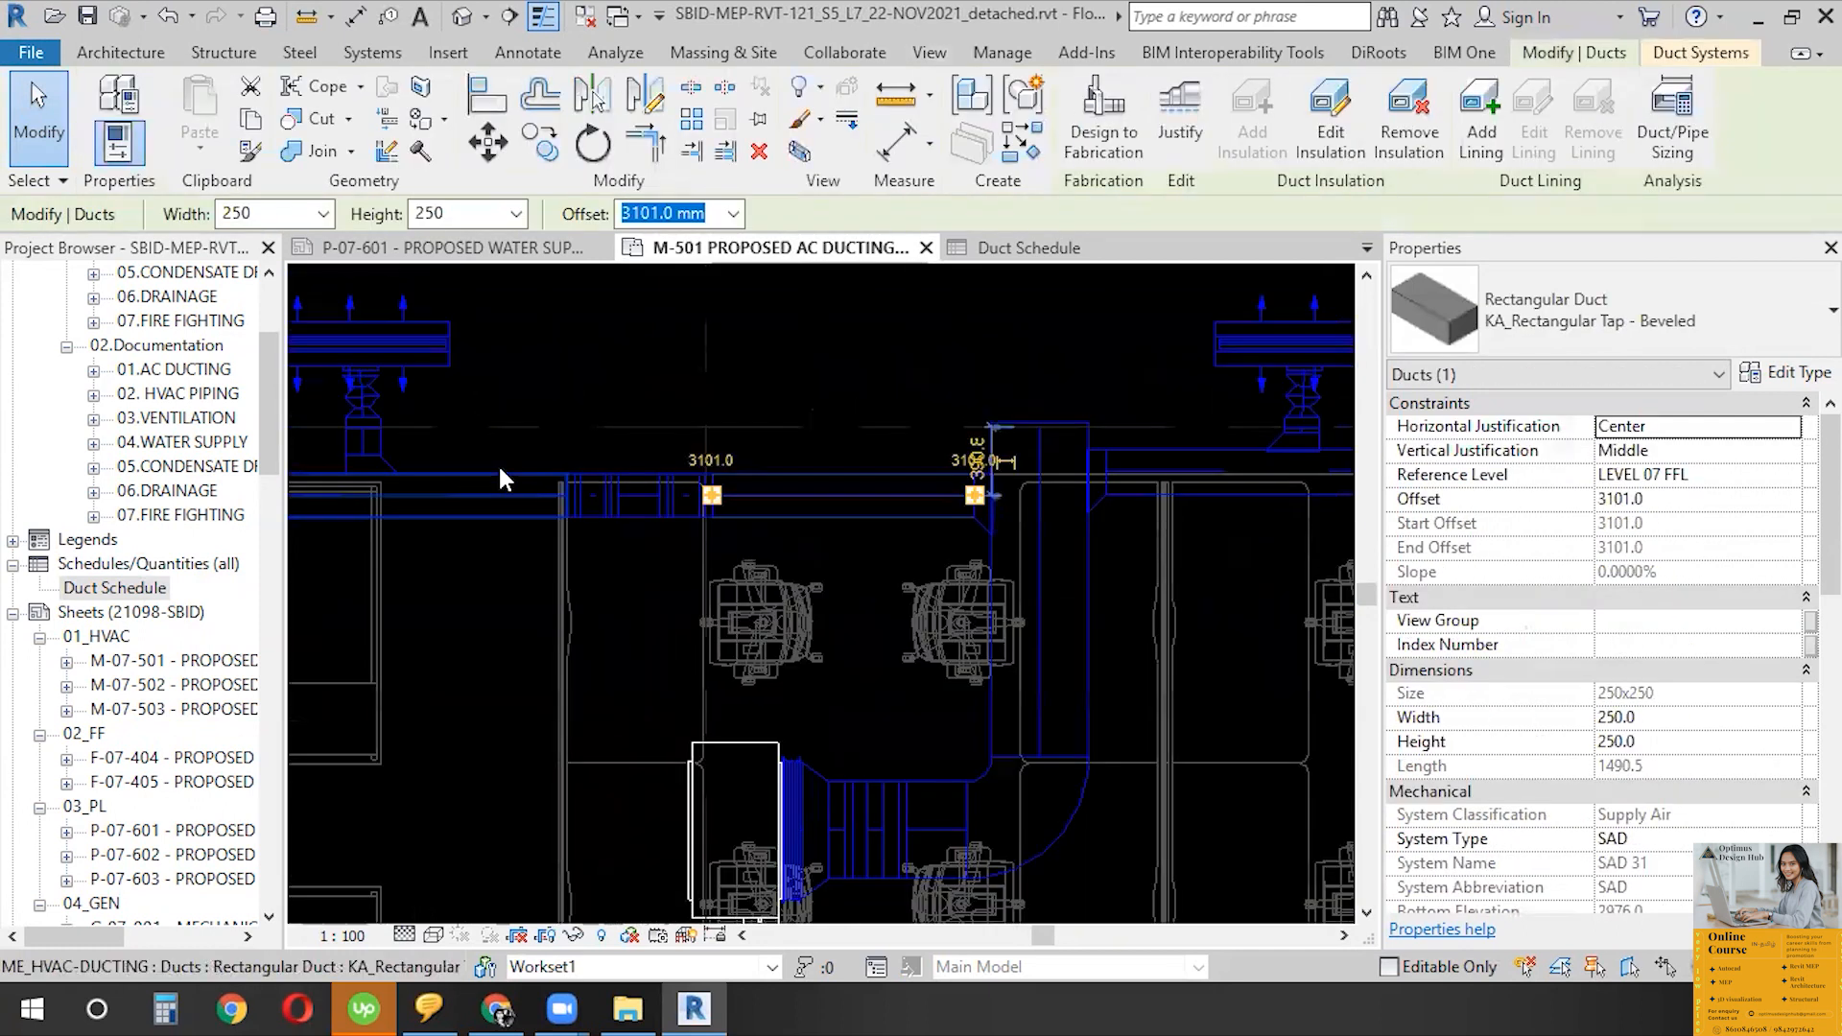
pyautogui.scroll(-1, 505, 465)
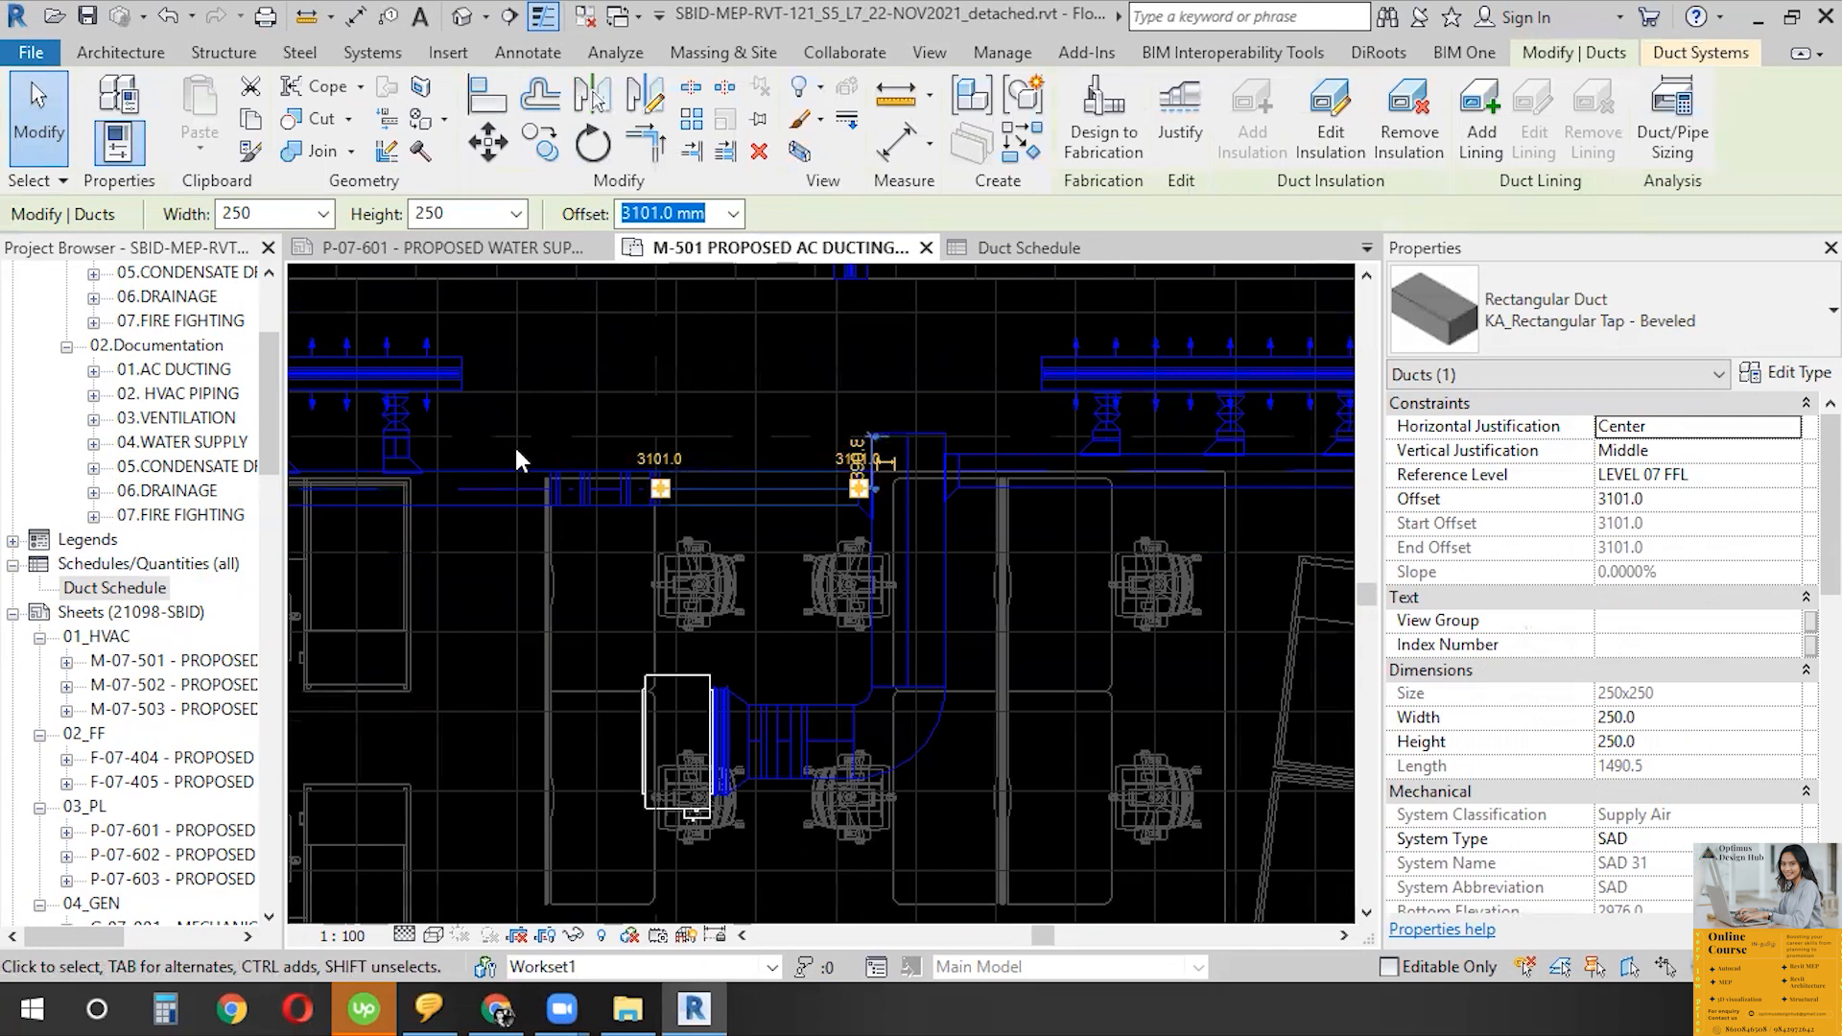
pyautogui.click(1067, 248)
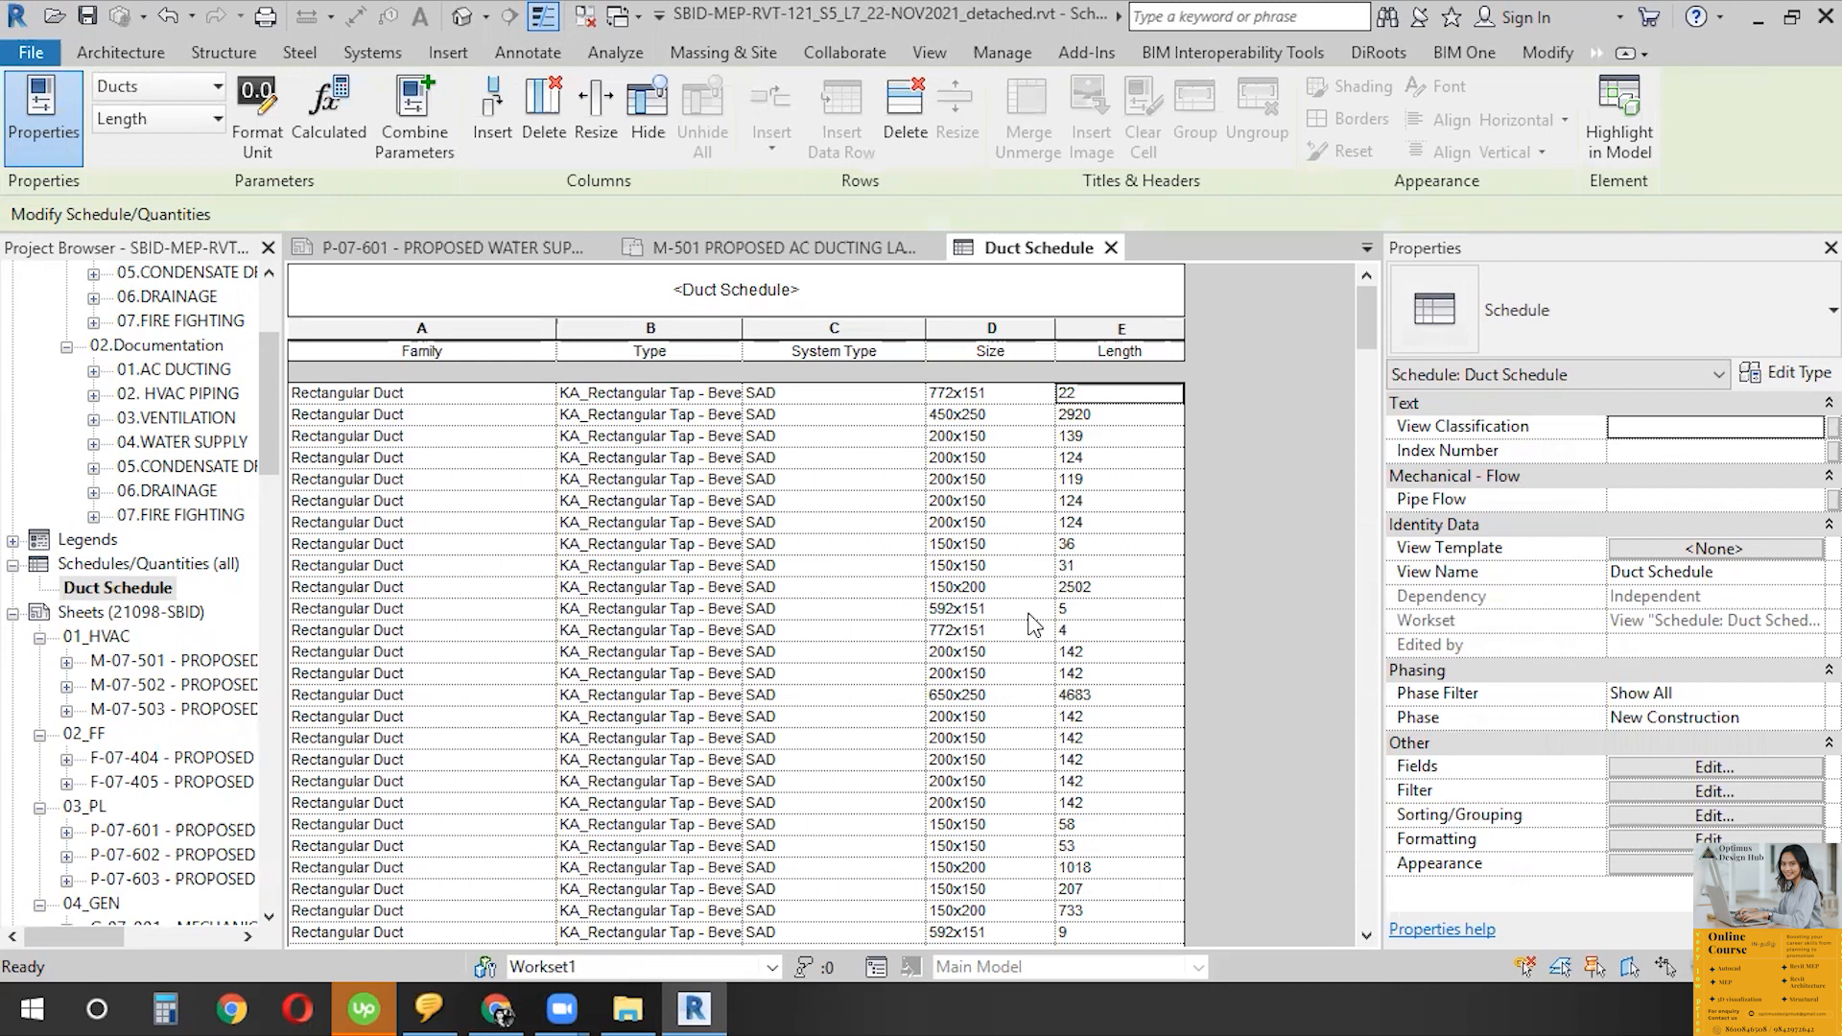
# - Draw a horizontal 500x300 duct about 13600 mm long at 3615 mm offset, below the desks in the M-501 plan
pyautogui.click(451, 248)
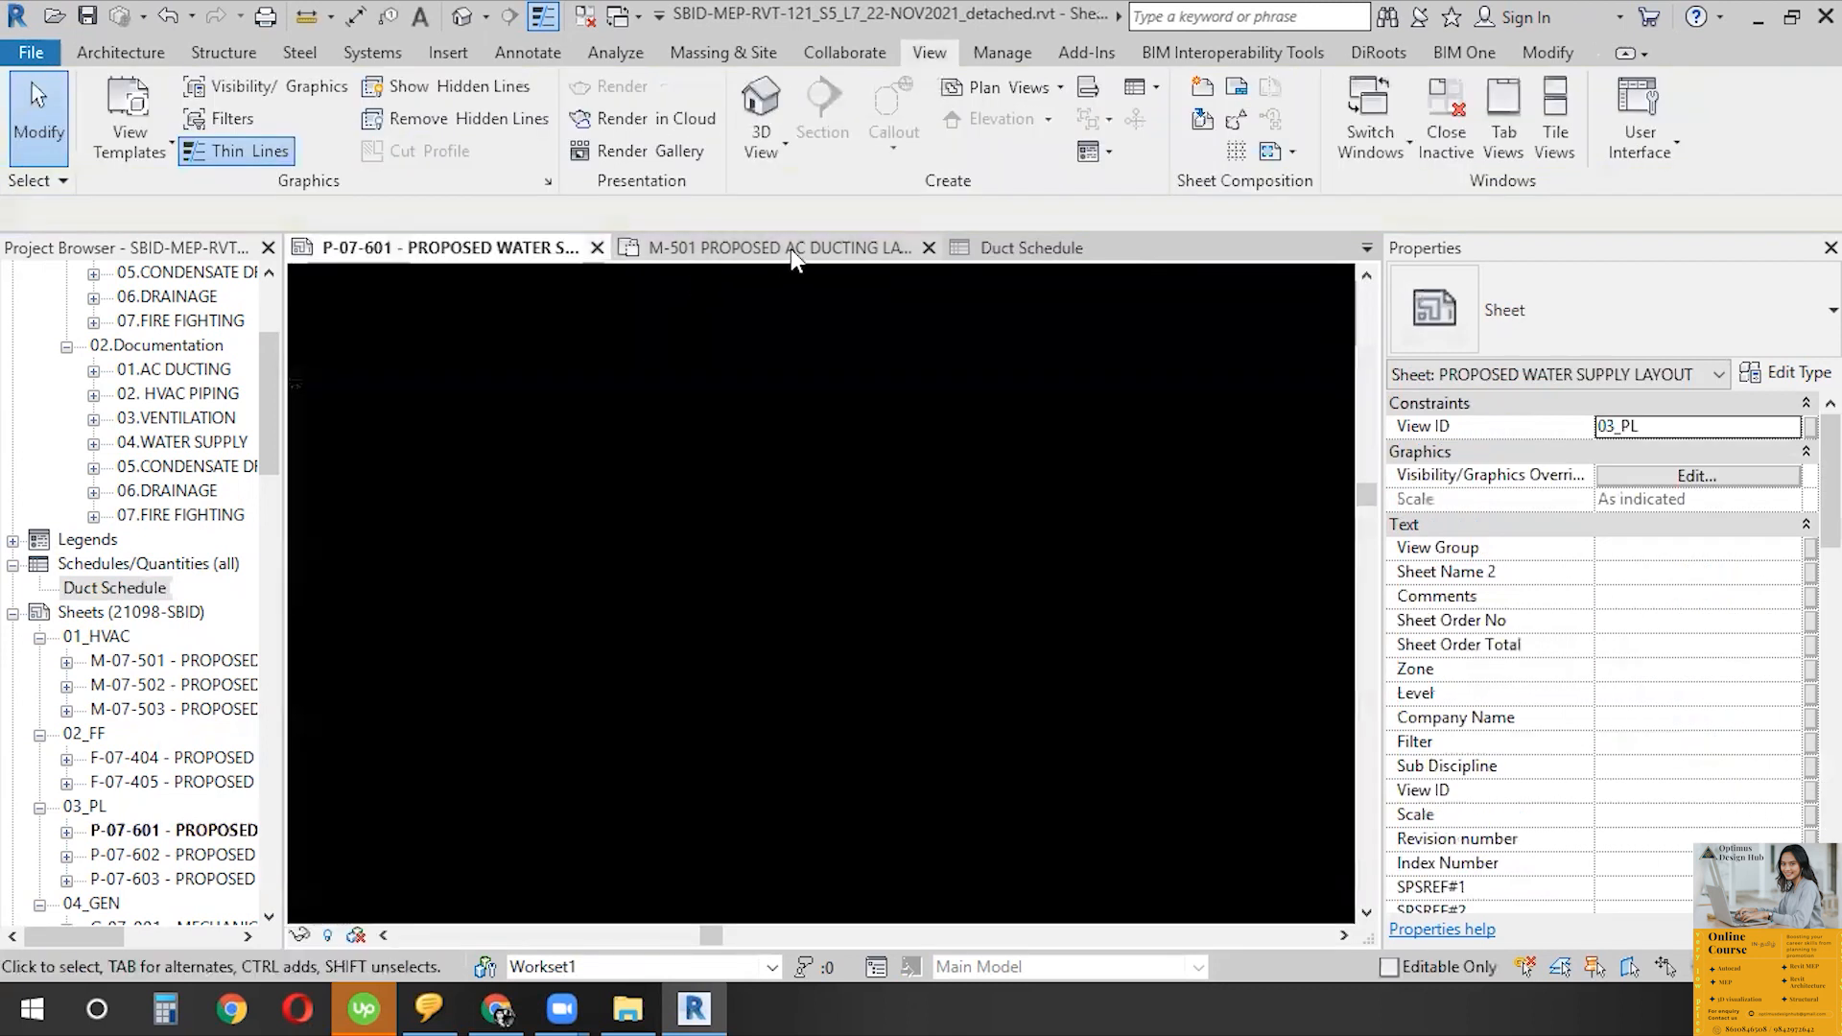
pyautogui.click(791, 250)
pyautogui.scroll(-1, 961, 798)
pyautogui.moveTo(960, 799); pyautogui.dragTo(1061, 475, button='middle')
pyautogui.press('d')
pyautogui.press('t')
pyautogui.scroll(2, 770, 518)
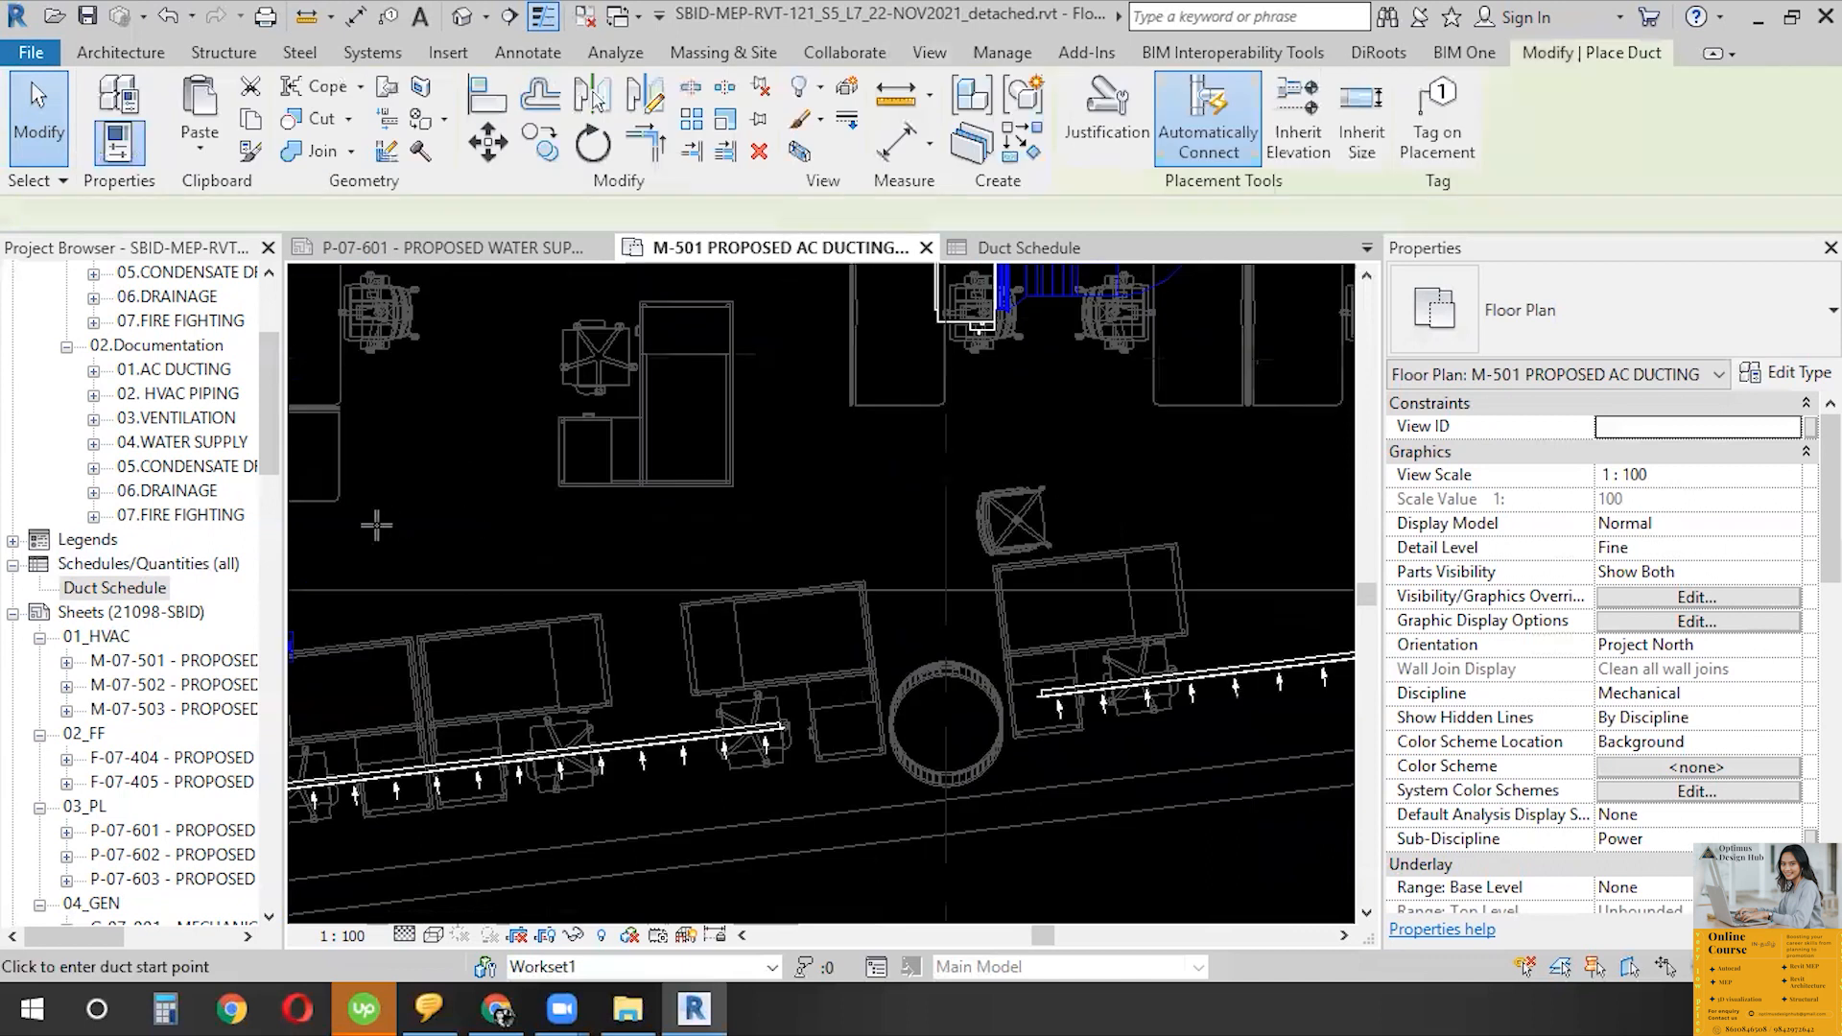
pyautogui.click(377, 525)
pyautogui.moveTo(1113, 533); pyautogui.dragTo(547, 531, button='middle')
pyautogui.scroll(-2, 580, 546)
pyautogui.scroll(-3, 672, 551)
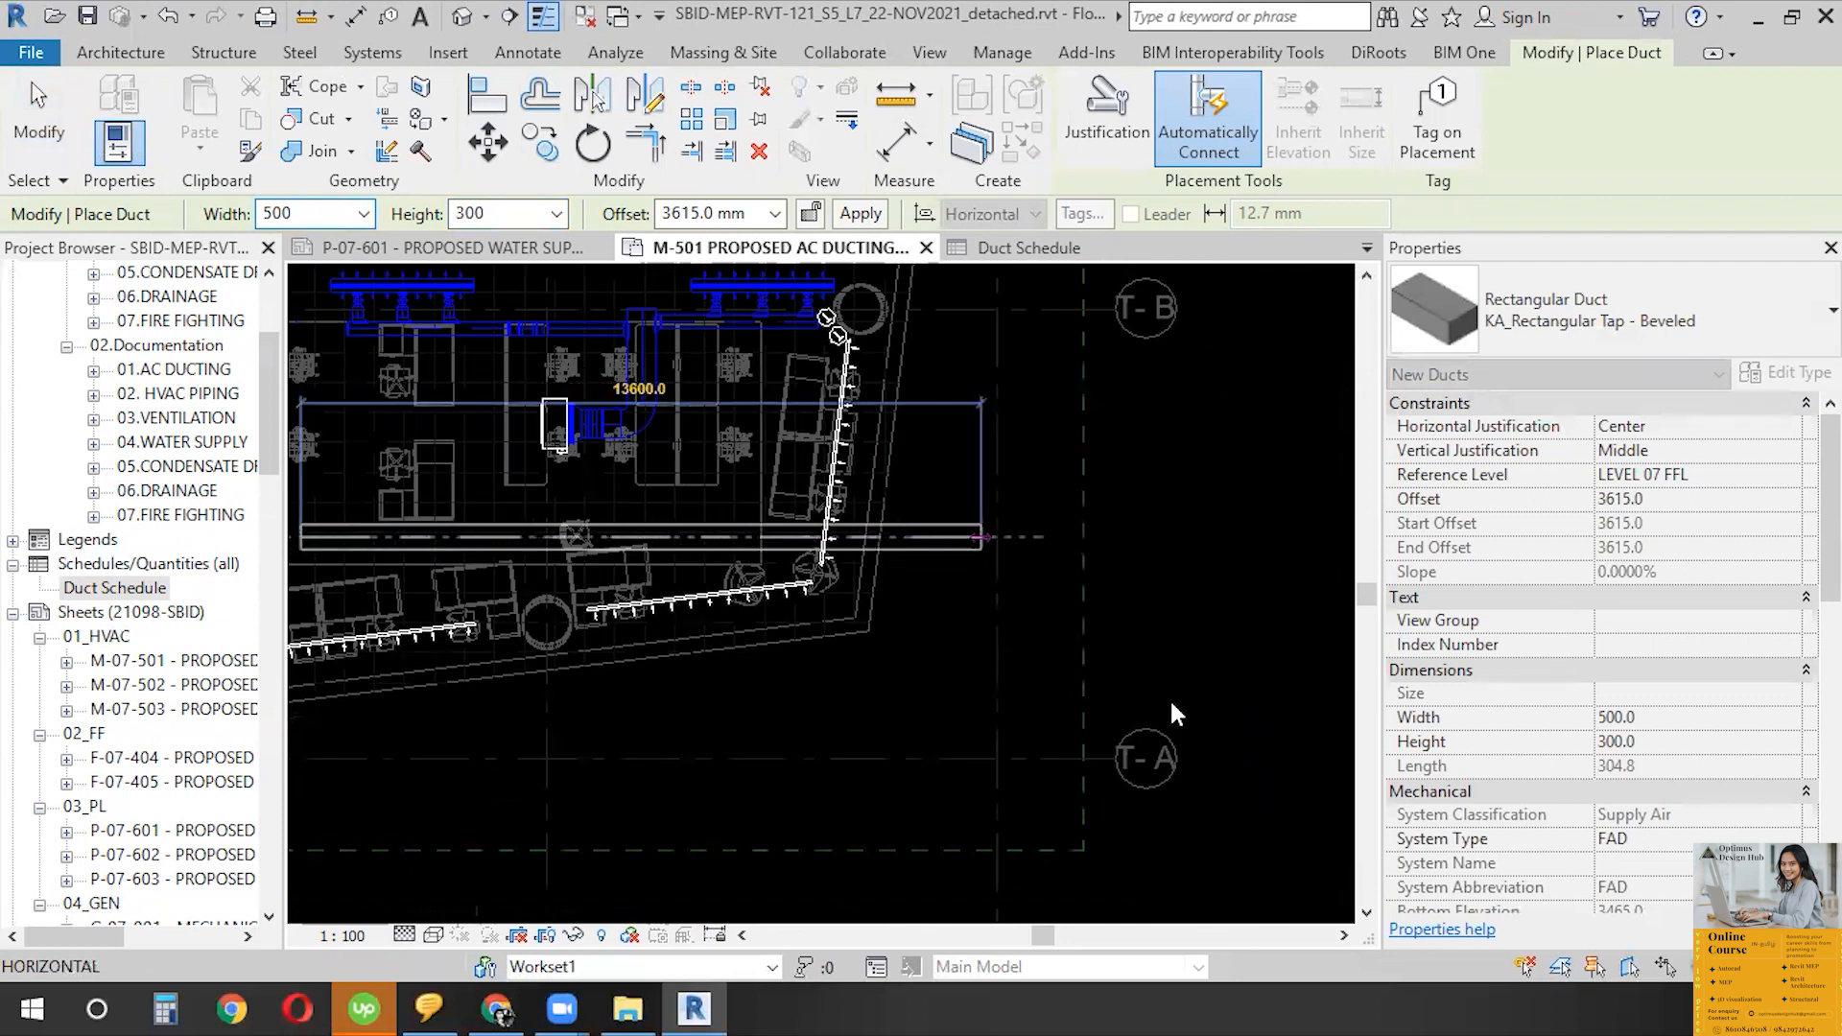
pyautogui.click(982, 537)
pyautogui.press('Escape')
pyautogui.press('Escape')
# - Split the new horizontal 500x300 duct at five points along its length
pyautogui.scroll(1, 982, 537)
pyautogui.moveTo(718, 657); pyautogui.dragTo(1224, 731, button='middle')
pyautogui.click(828, 614)
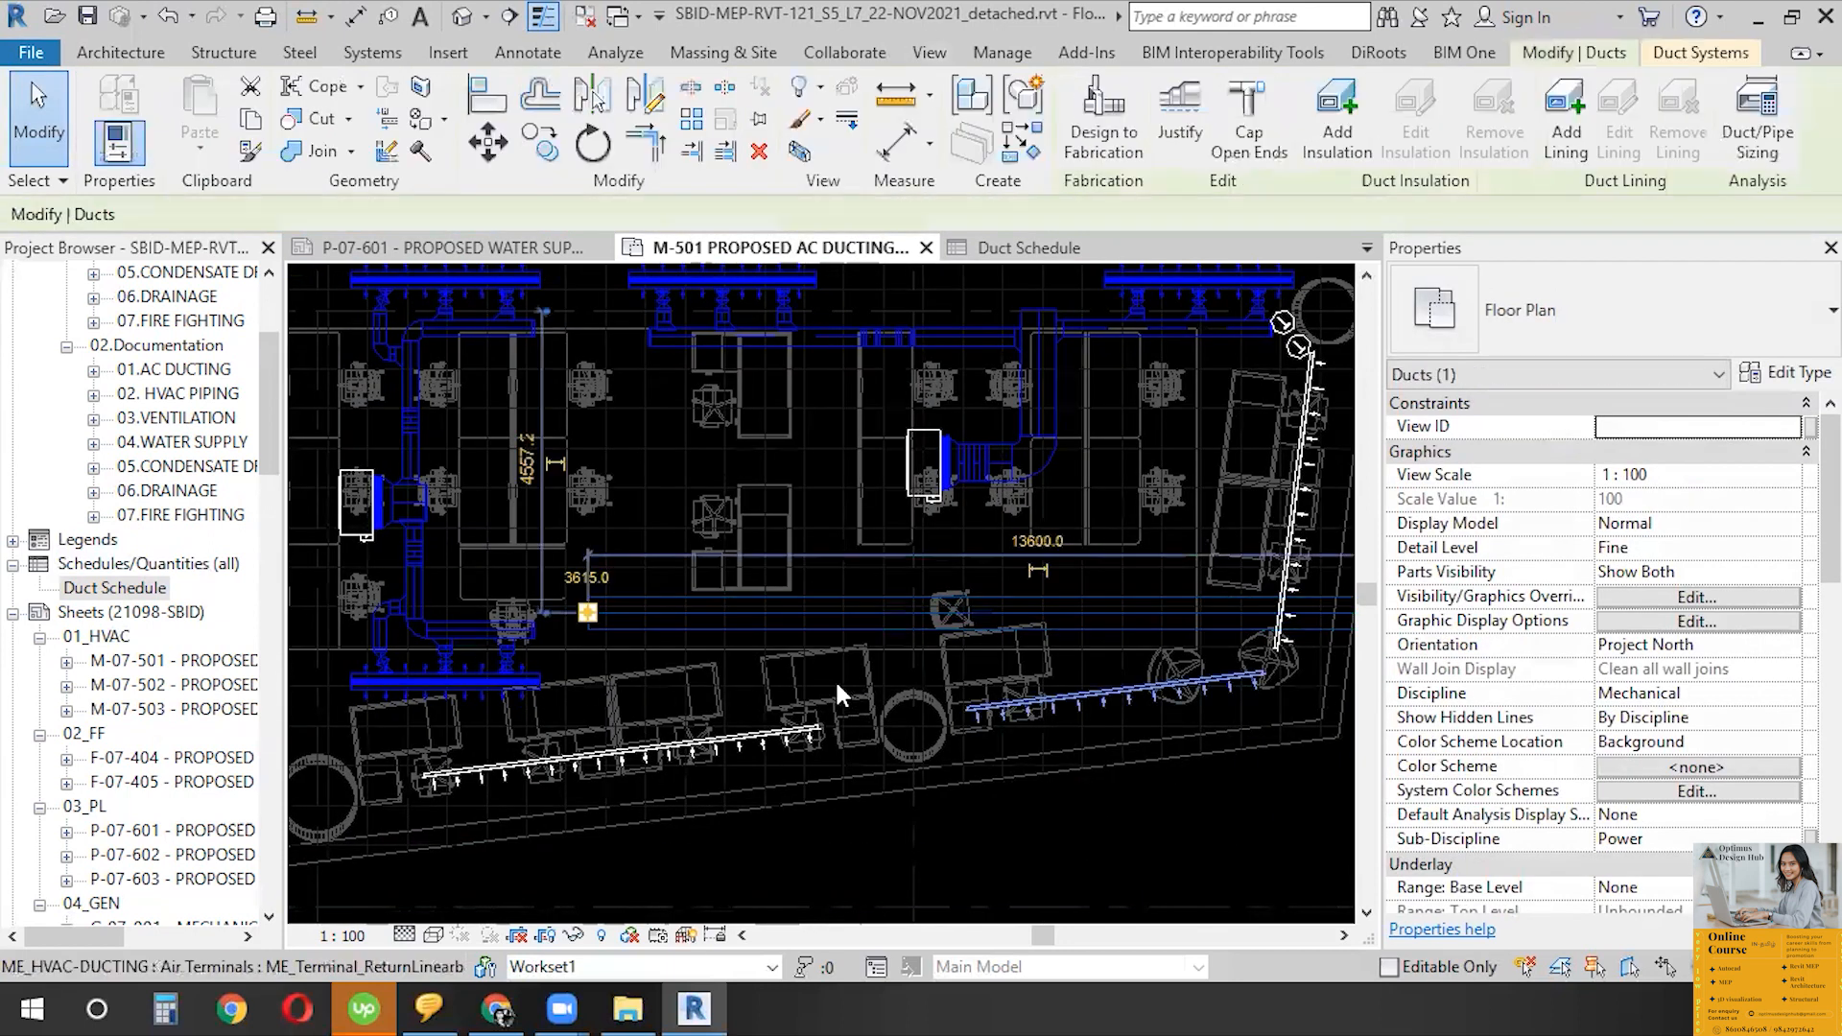
pyautogui.moveTo(1061, 612); pyautogui.dragTo(808, 613, button='middle')
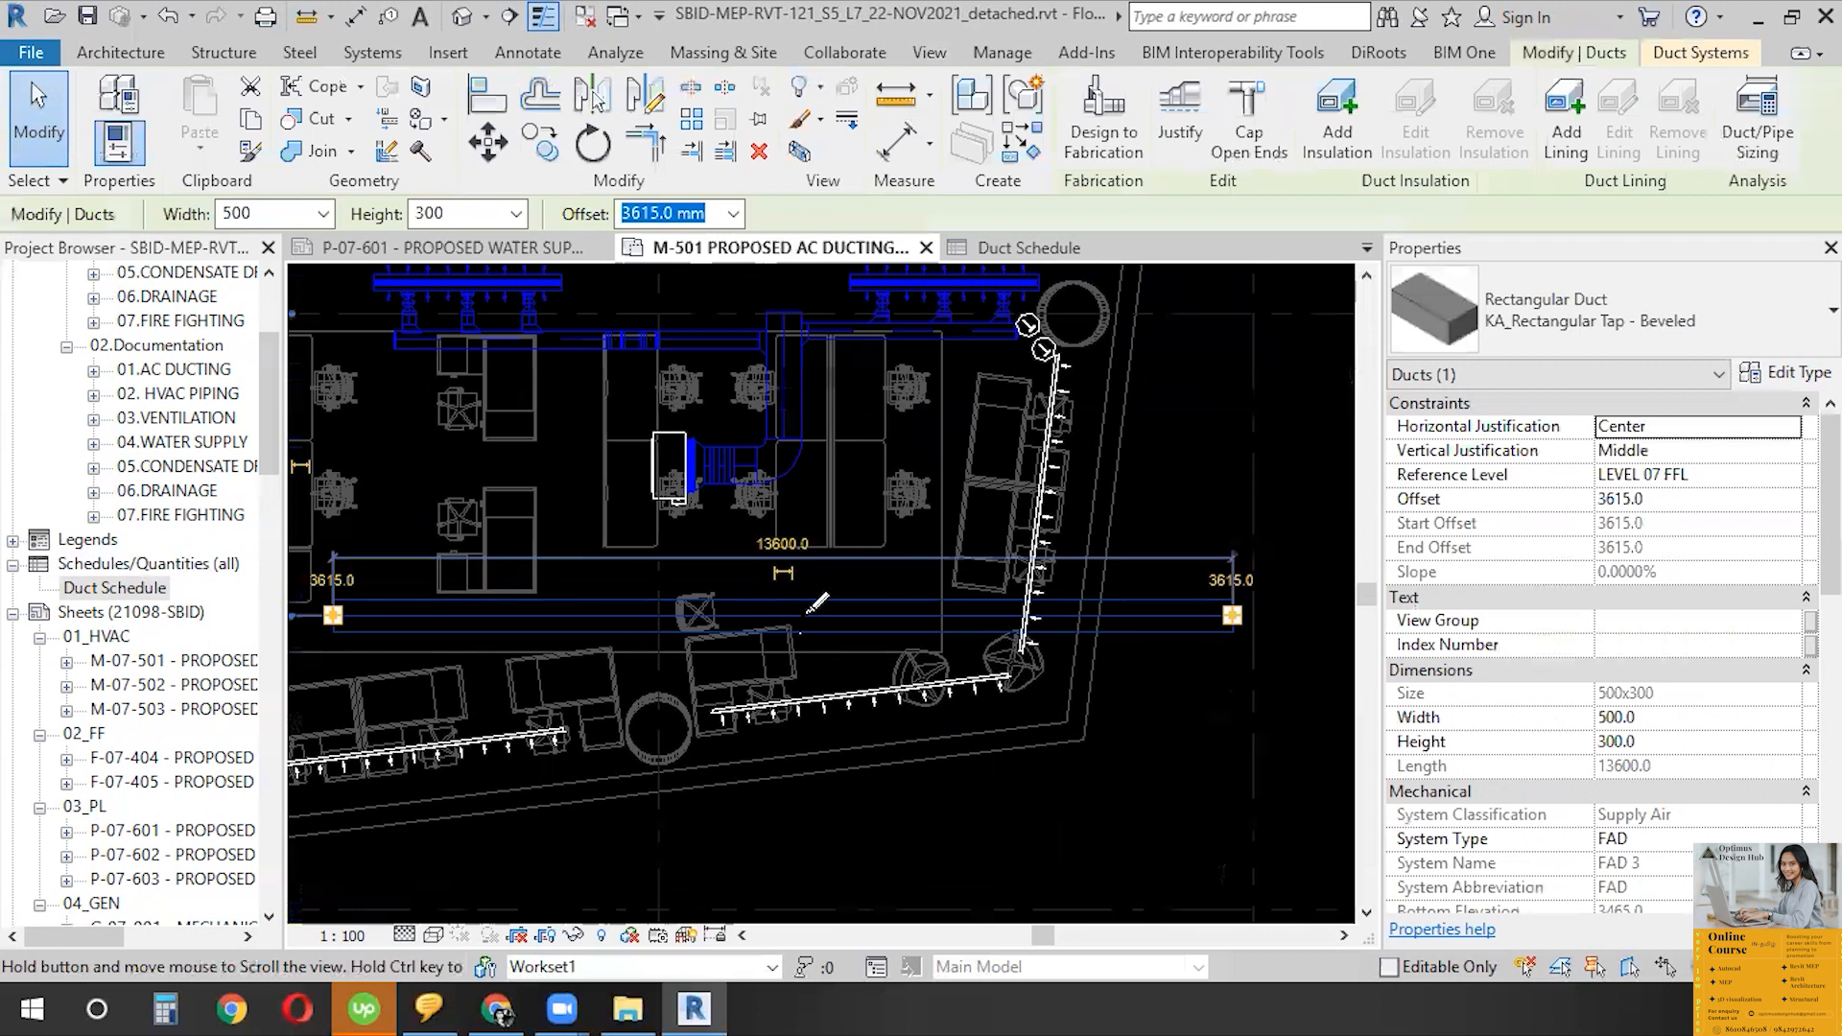
pyautogui.moveTo(959, 619); pyautogui.dragTo(1189, 637, button='middle')
pyautogui.press('Escape')
pyautogui.press('s')
pyautogui.press('l')
pyautogui.click(708, 631)
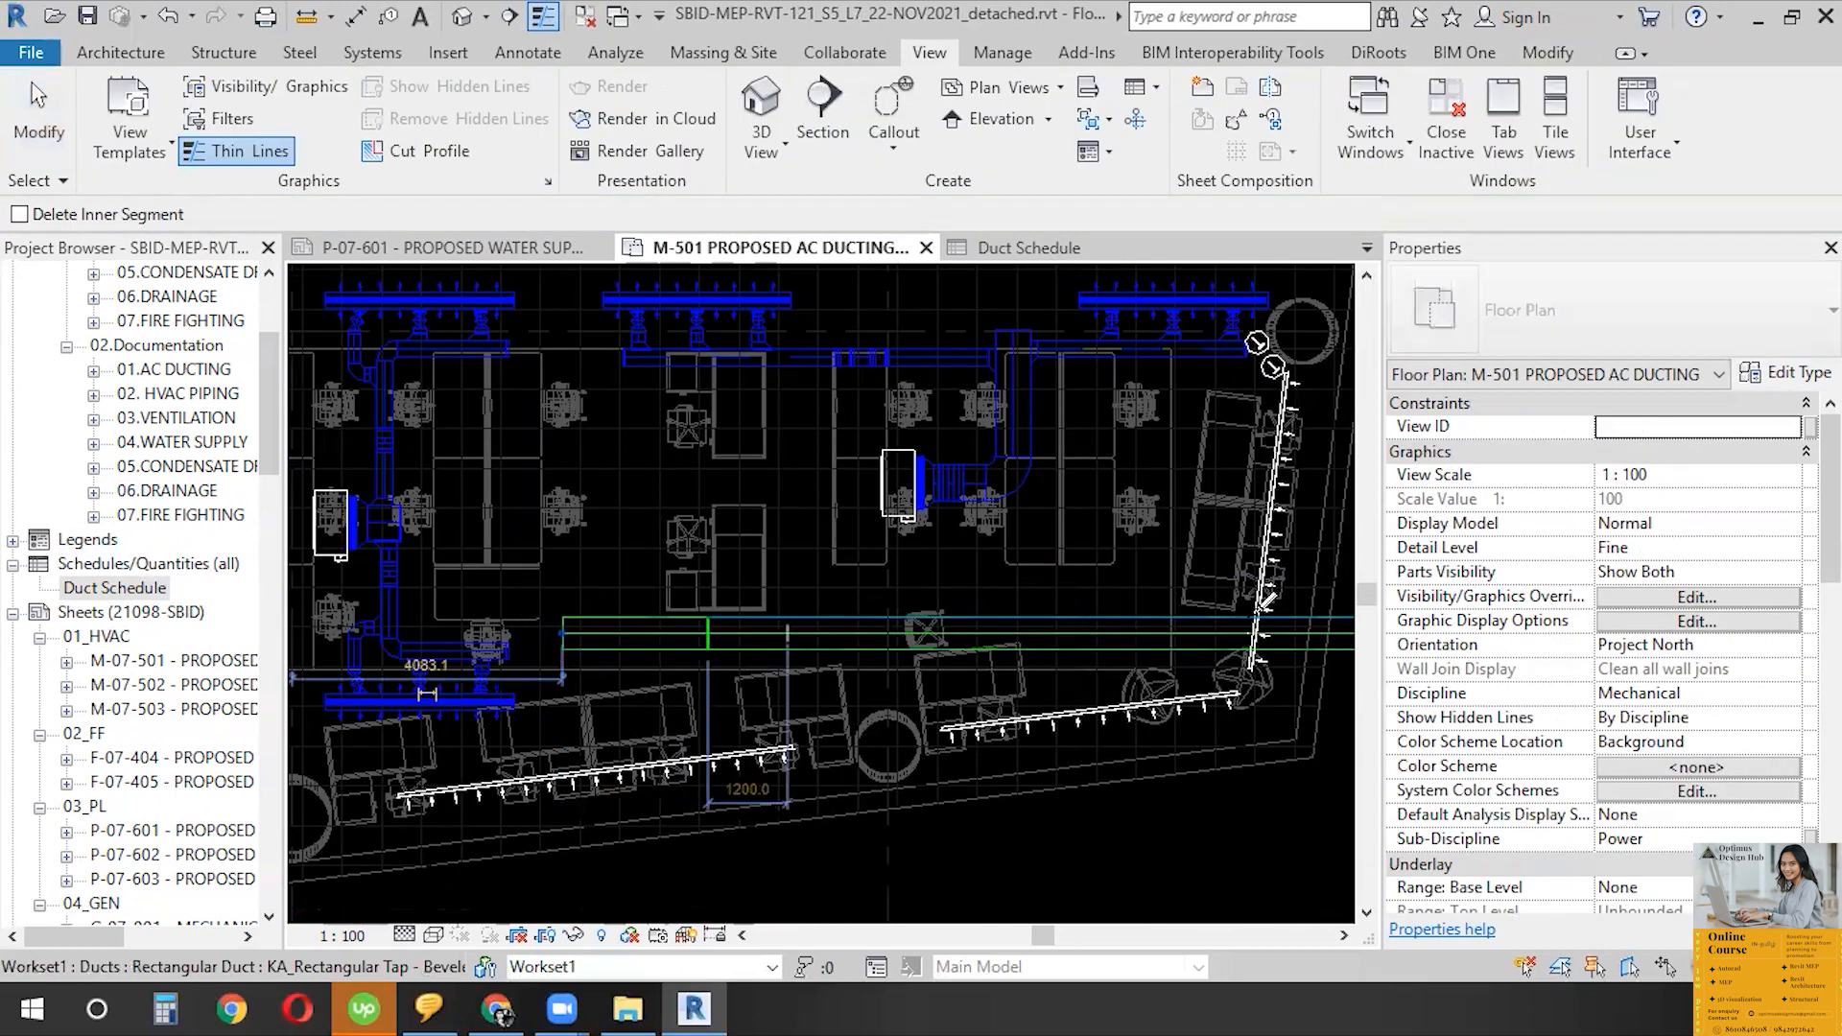
pyautogui.click(801, 633)
pyautogui.click(941, 633)
pyautogui.click(1068, 634)
pyautogui.click(1248, 633)
pyautogui.press('Escape')
# - Delete the whole chain of split duct segments from the M-501 plan
pyautogui.scroll(1, 1262, 731)
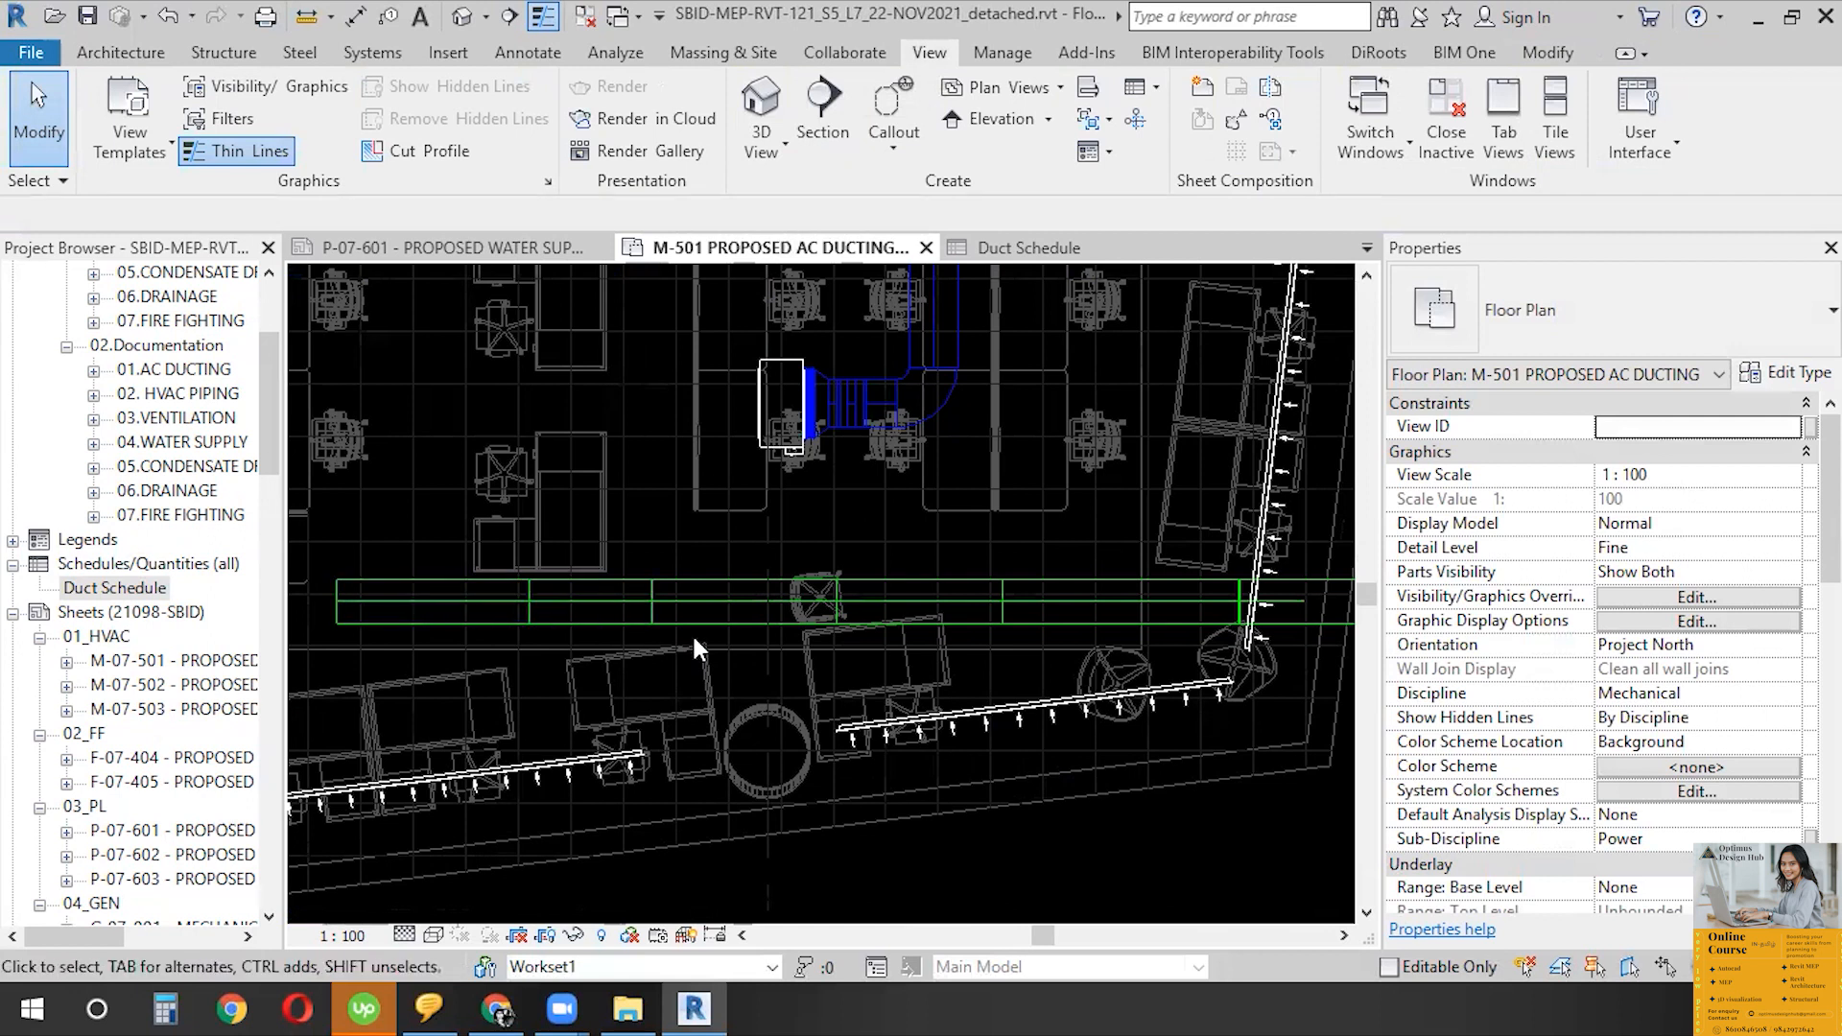
pyautogui.scroll(-3, 533, 635)
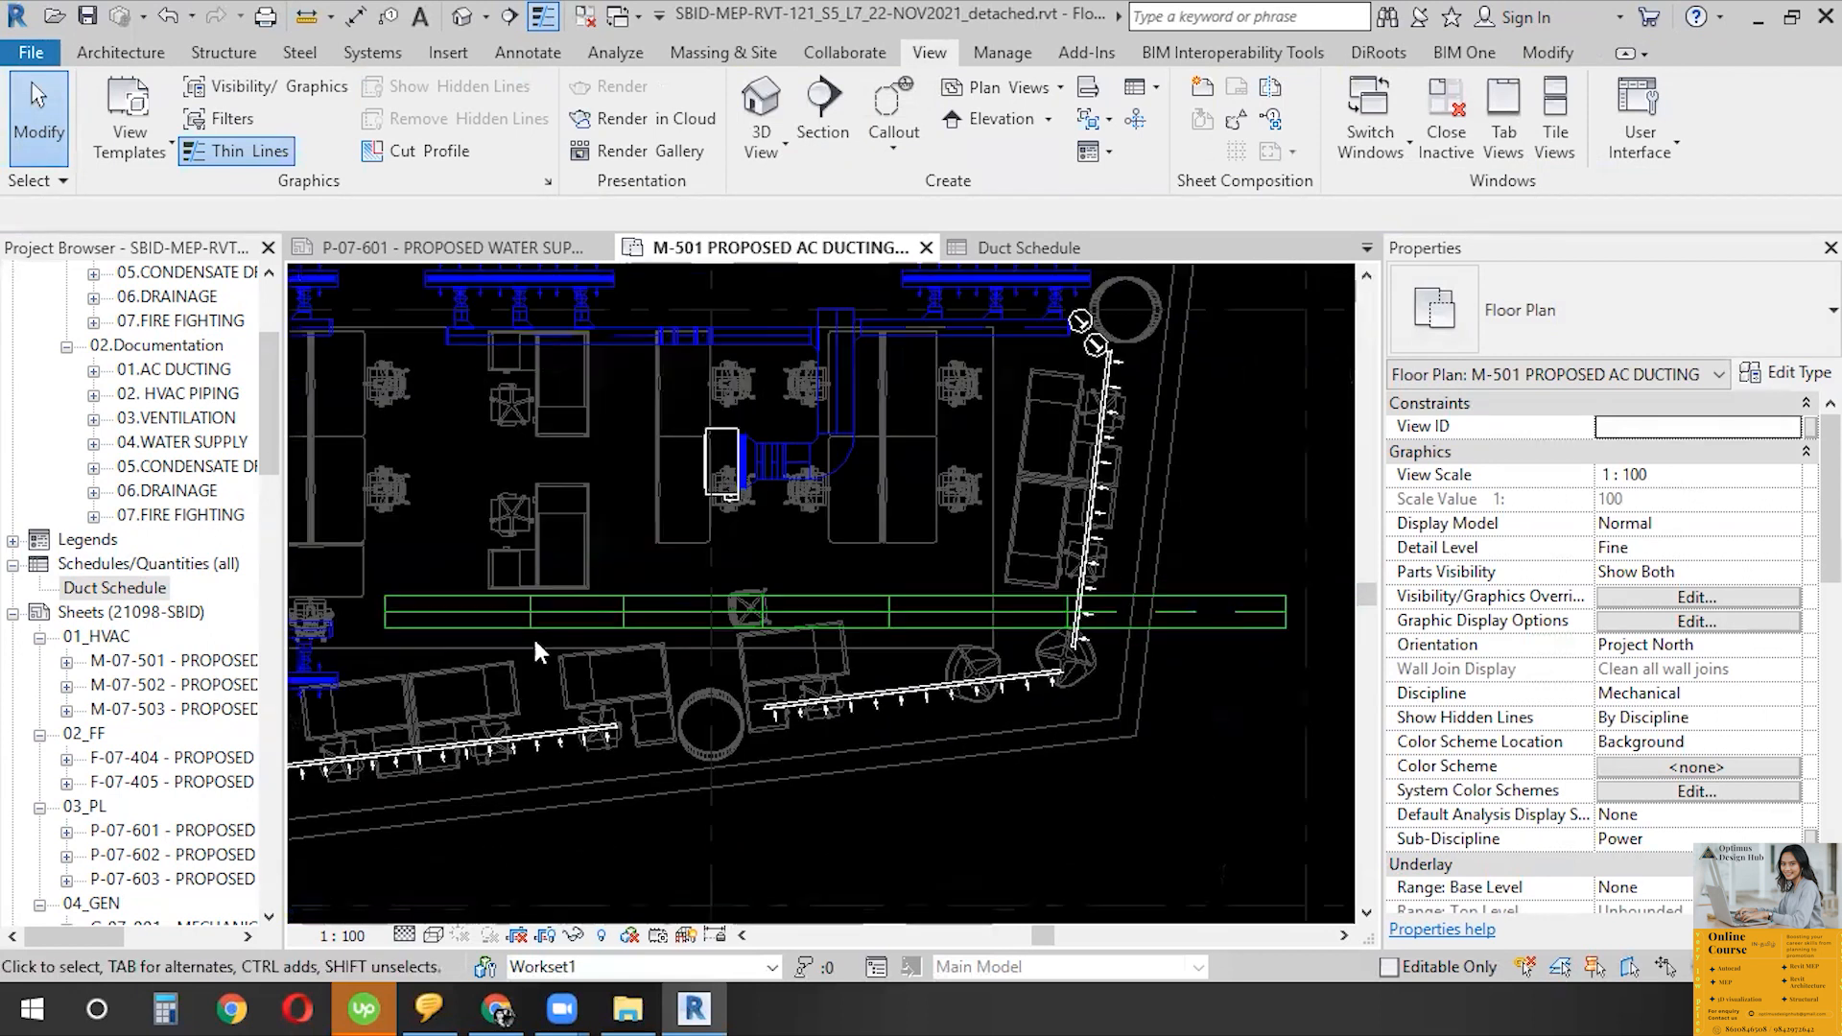
pyautogui.press('Tab')
pyautogui.click(986, 626)
pyautogui.press('Delete')
pyautogui.scroll(2, 624, 468)
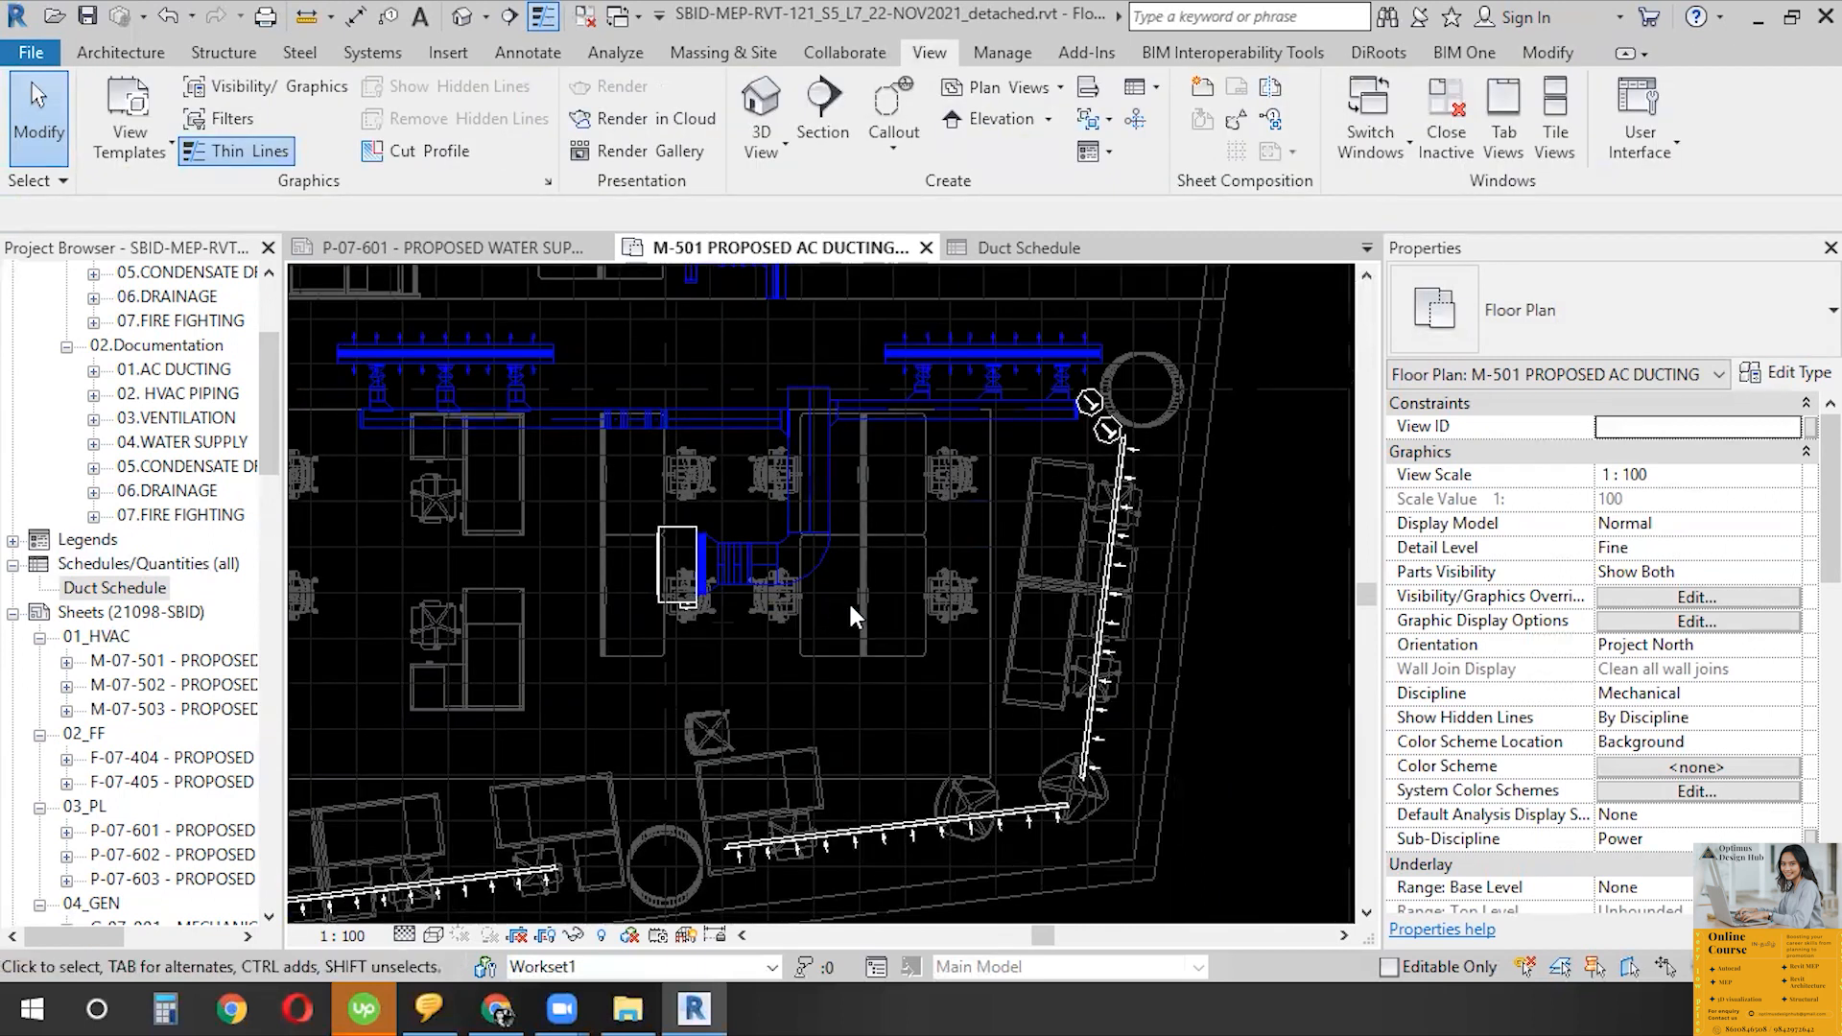
# - Examine the system types, sizes and lengths of the individual ducts throughout the Duct Schedule
pyautogui.click(1036, 253)
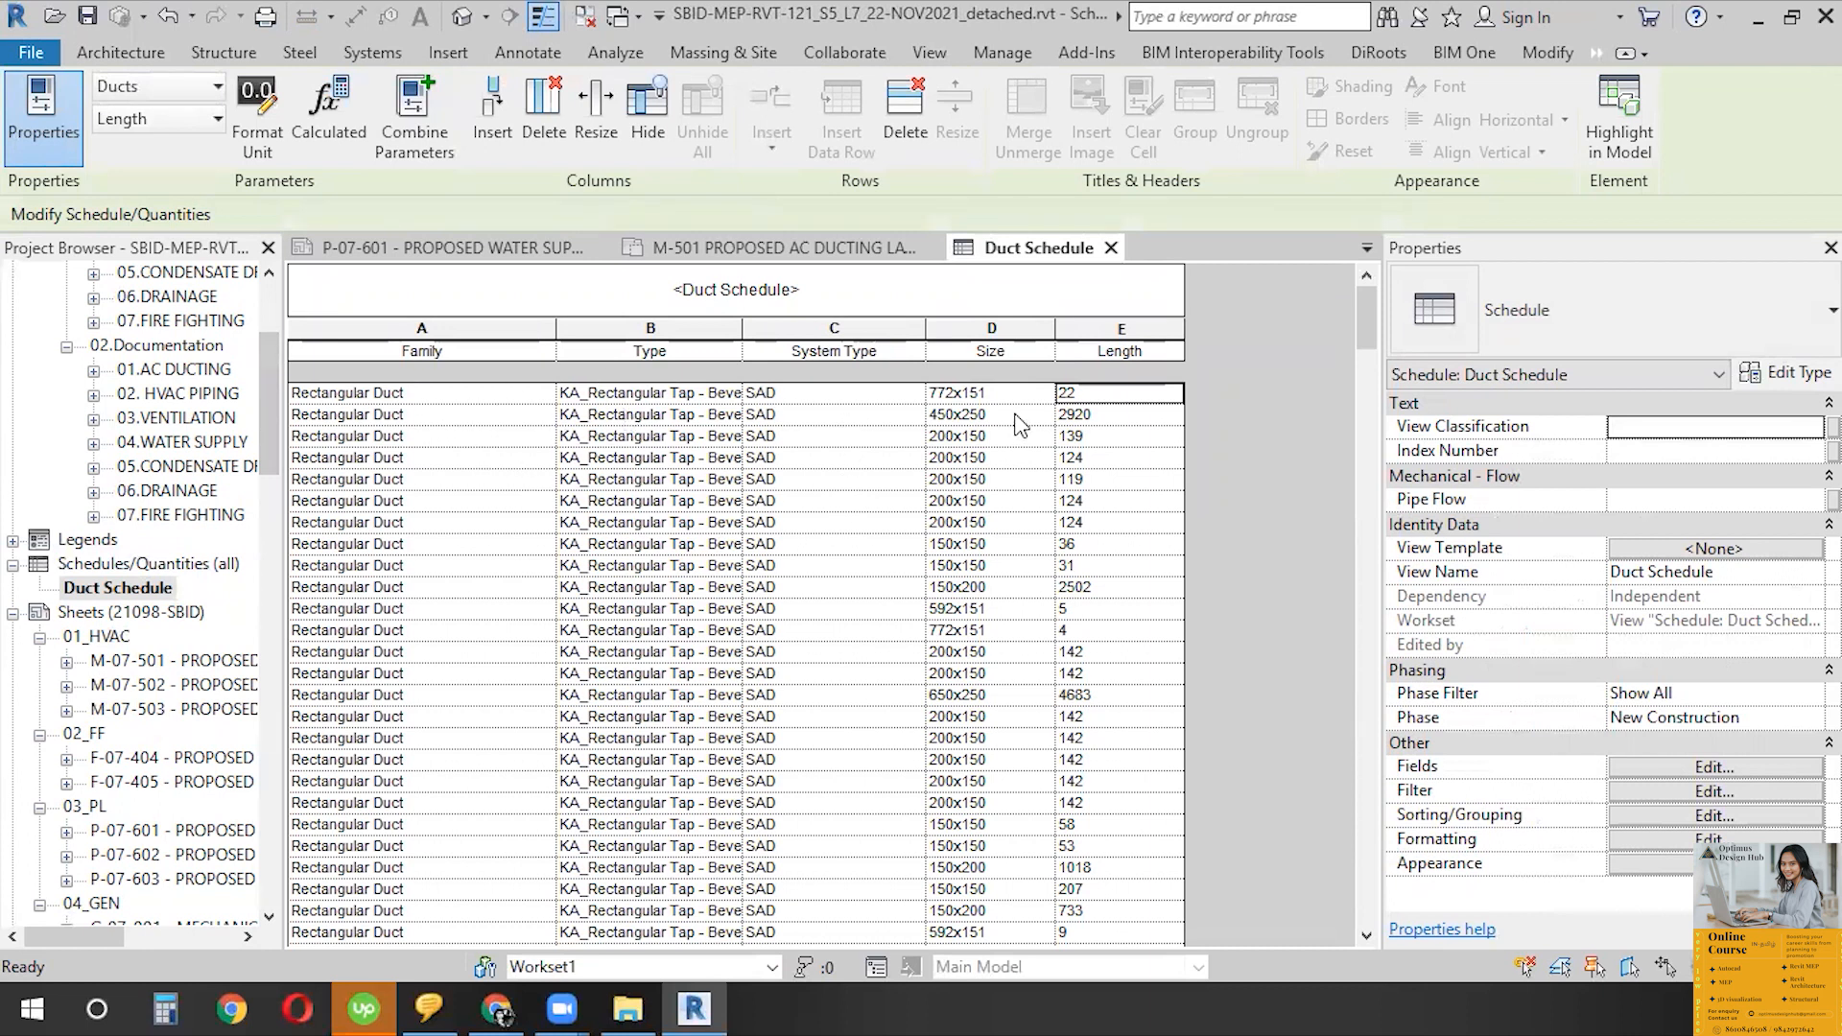
pyautogui.scroll(-10, 1270, 398)
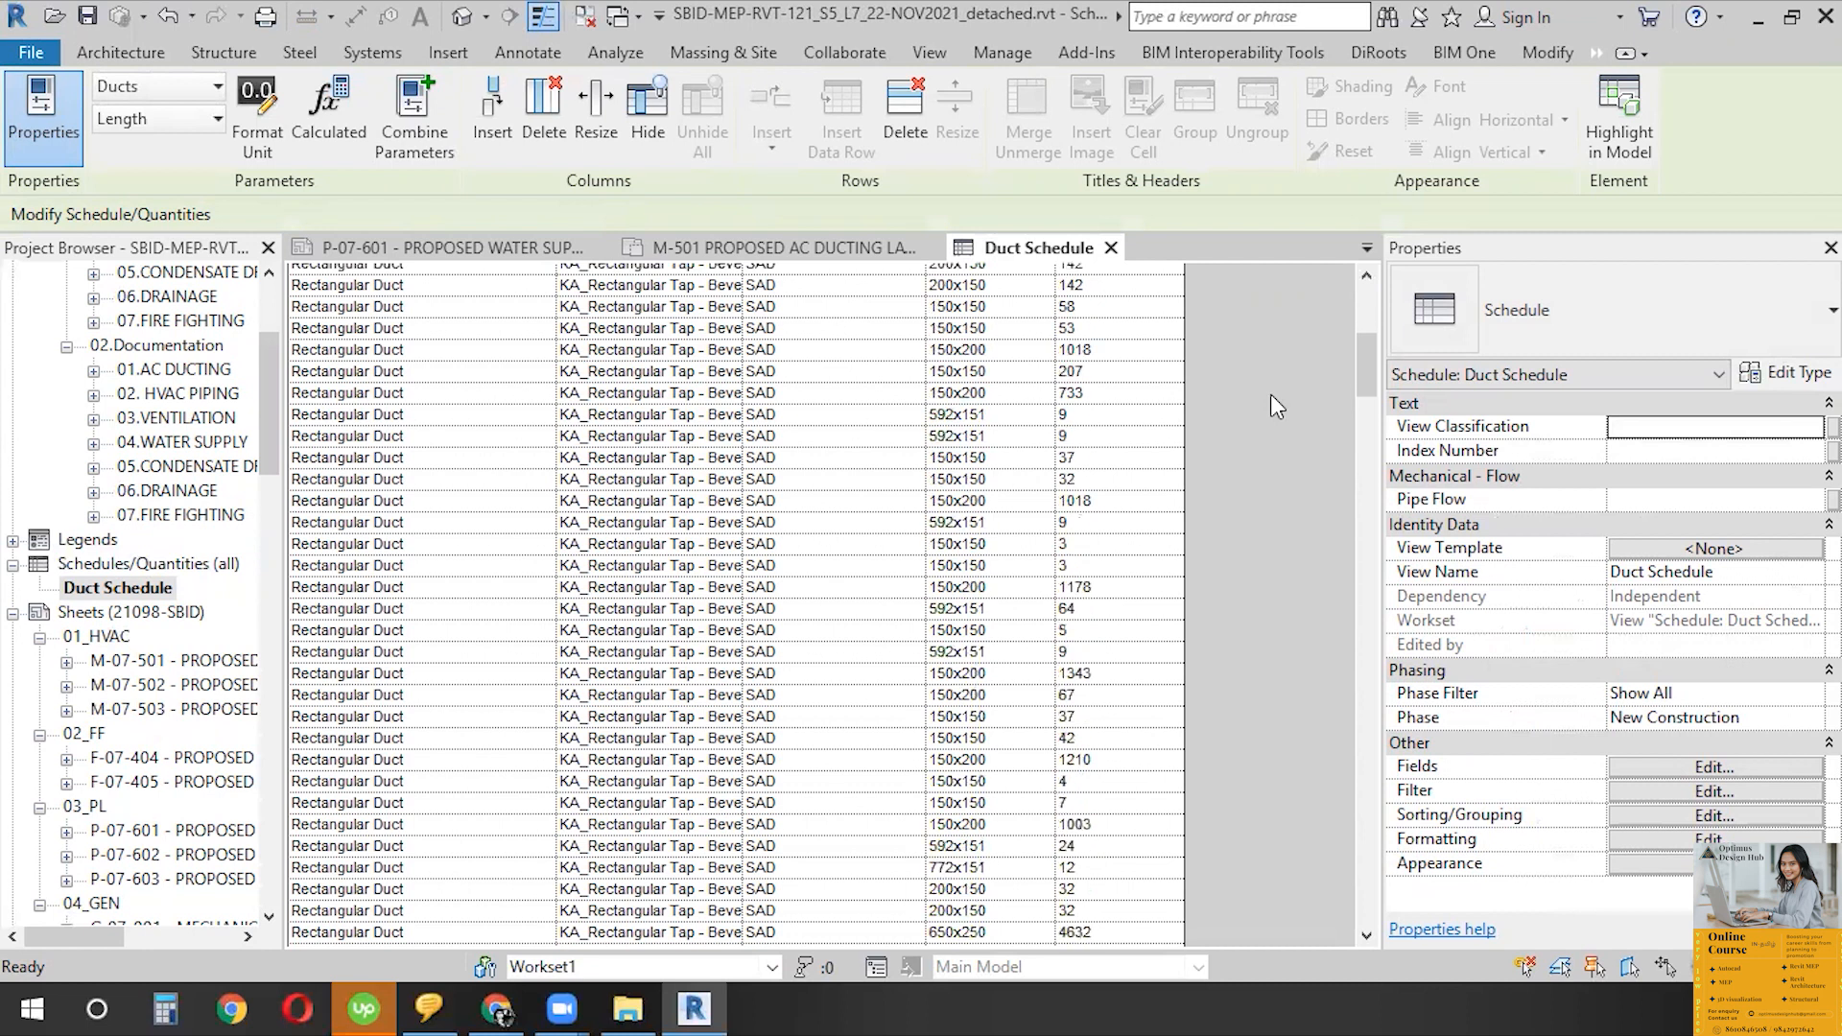
pyautogui.scroll(-10, 1240, 528)
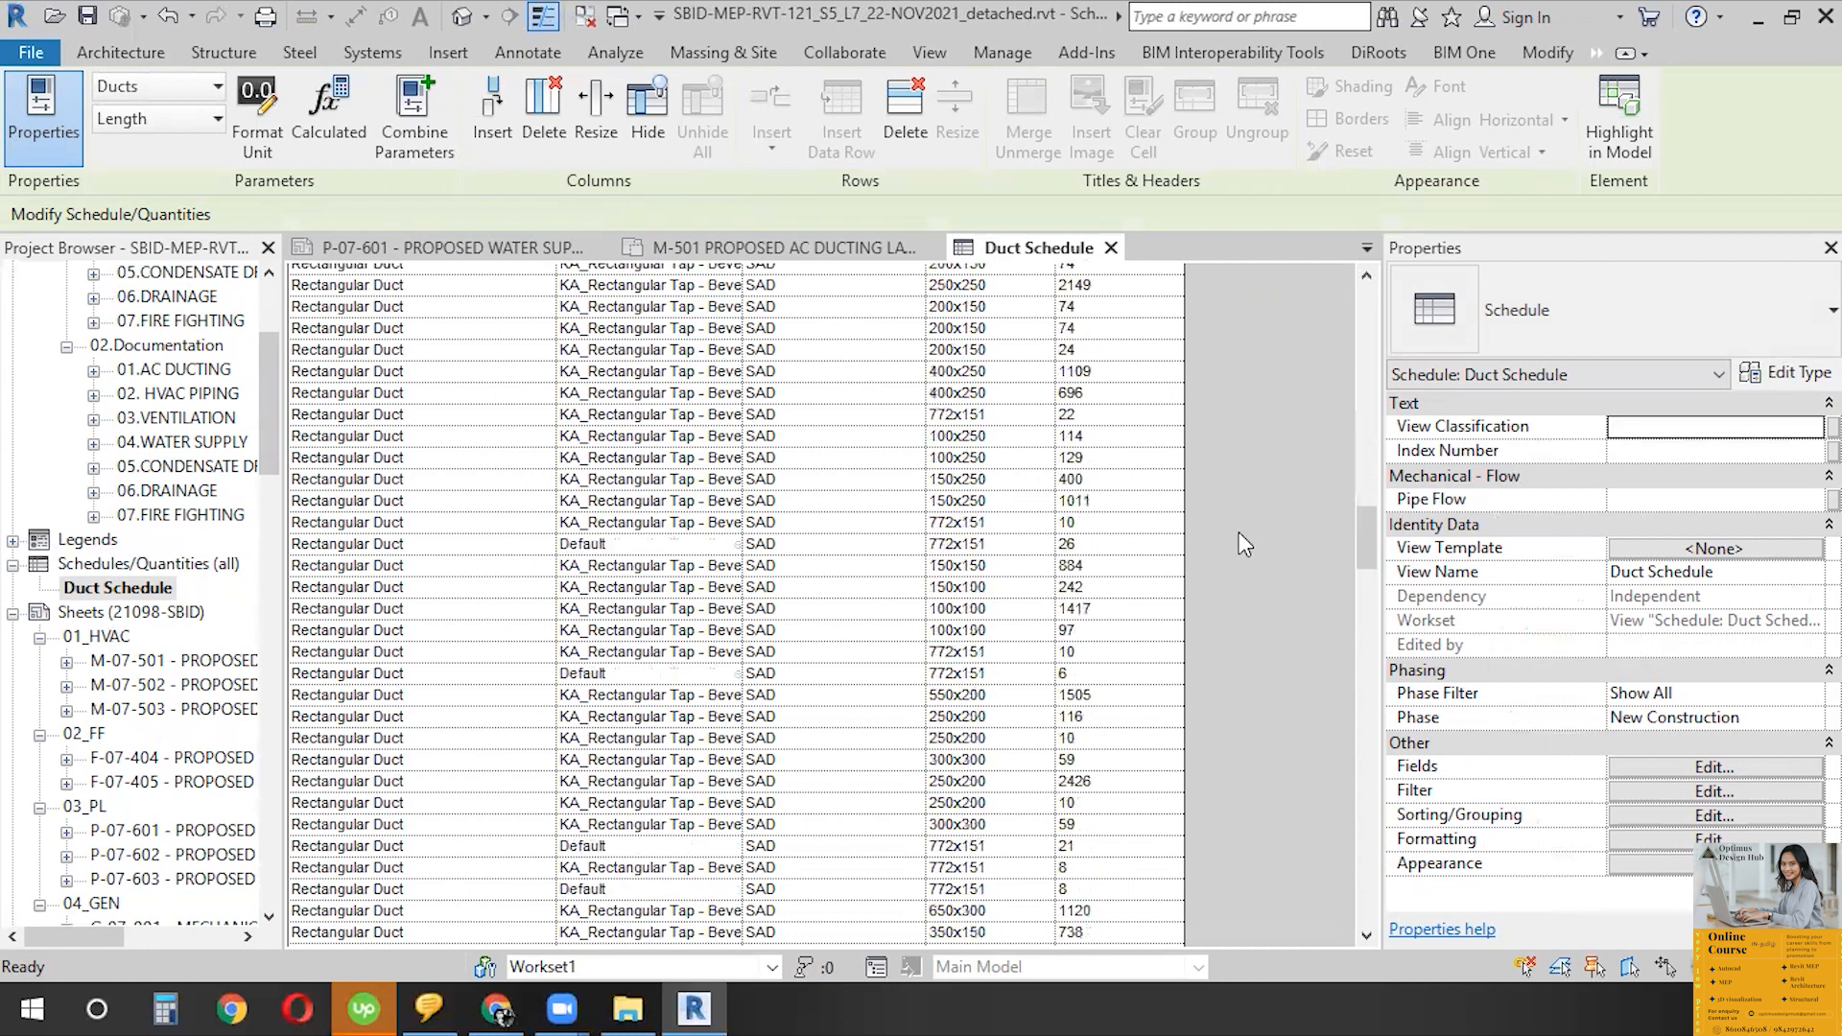
pyautogui.scroll(-3, 1236, 574)
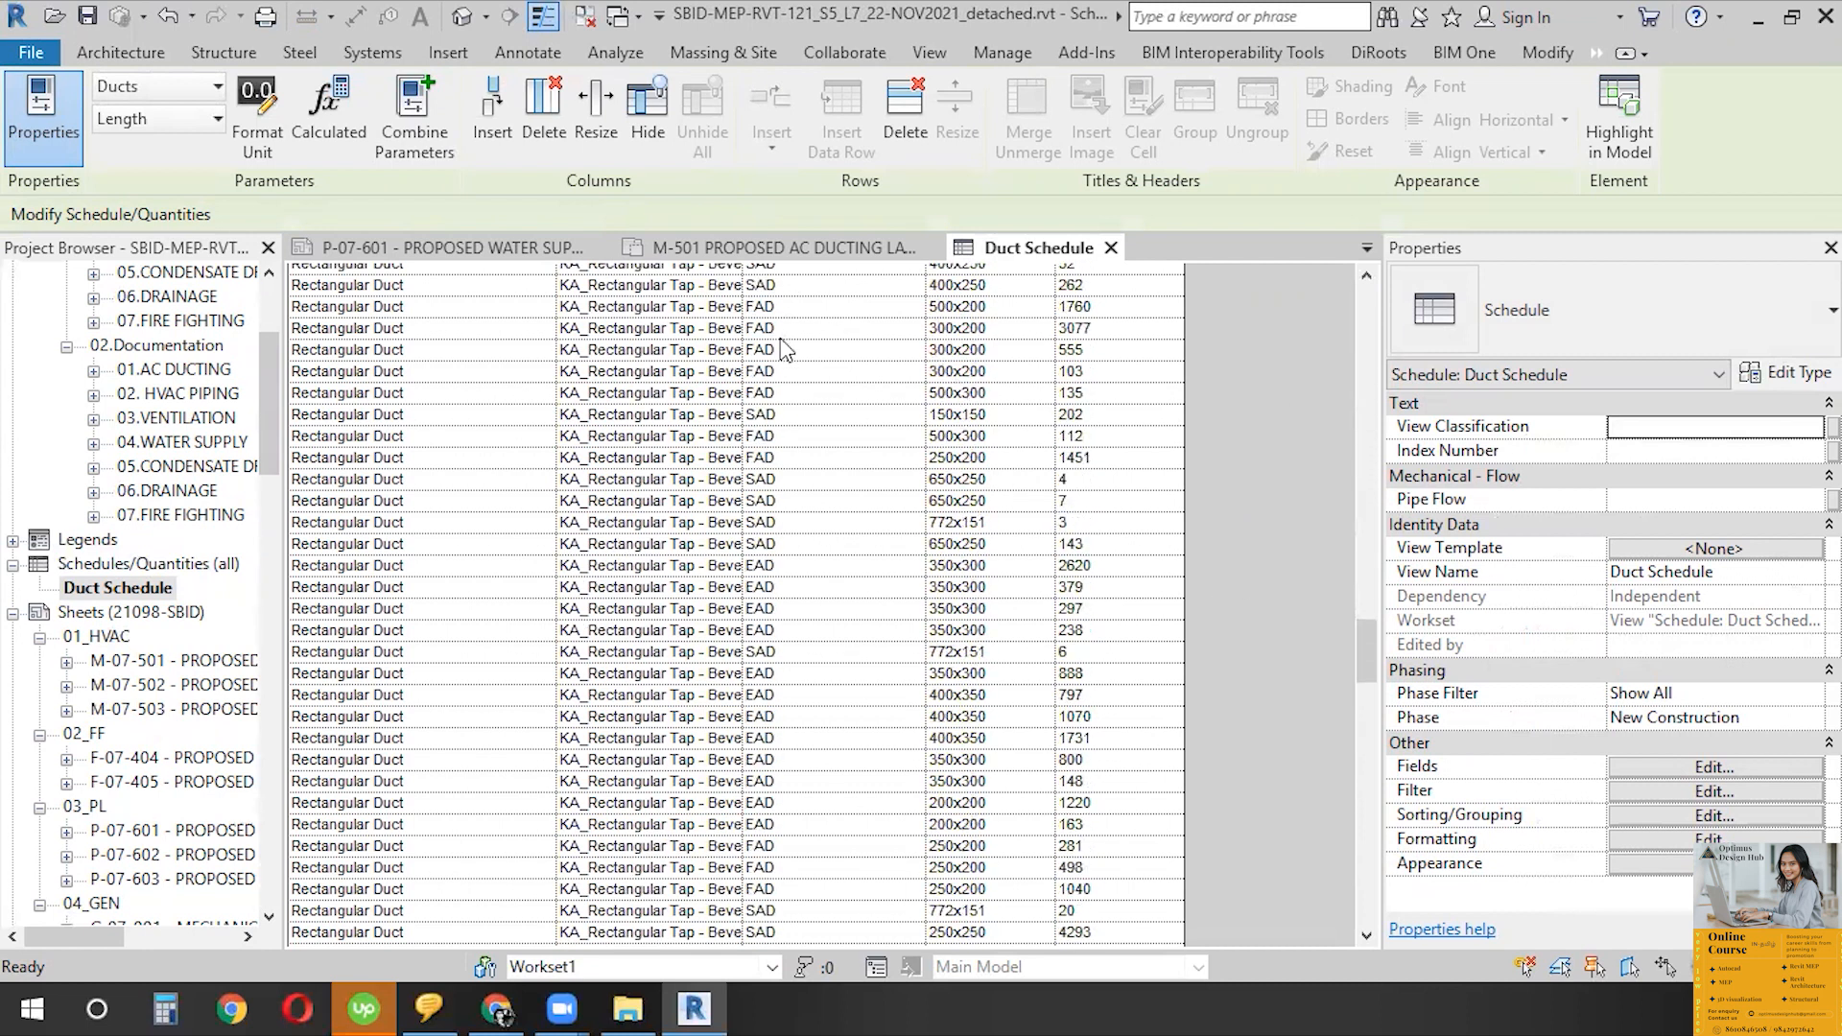
pyautogui.scroll(-5, 802, 554)
pyautogui.scroll(-10, 802, 557)
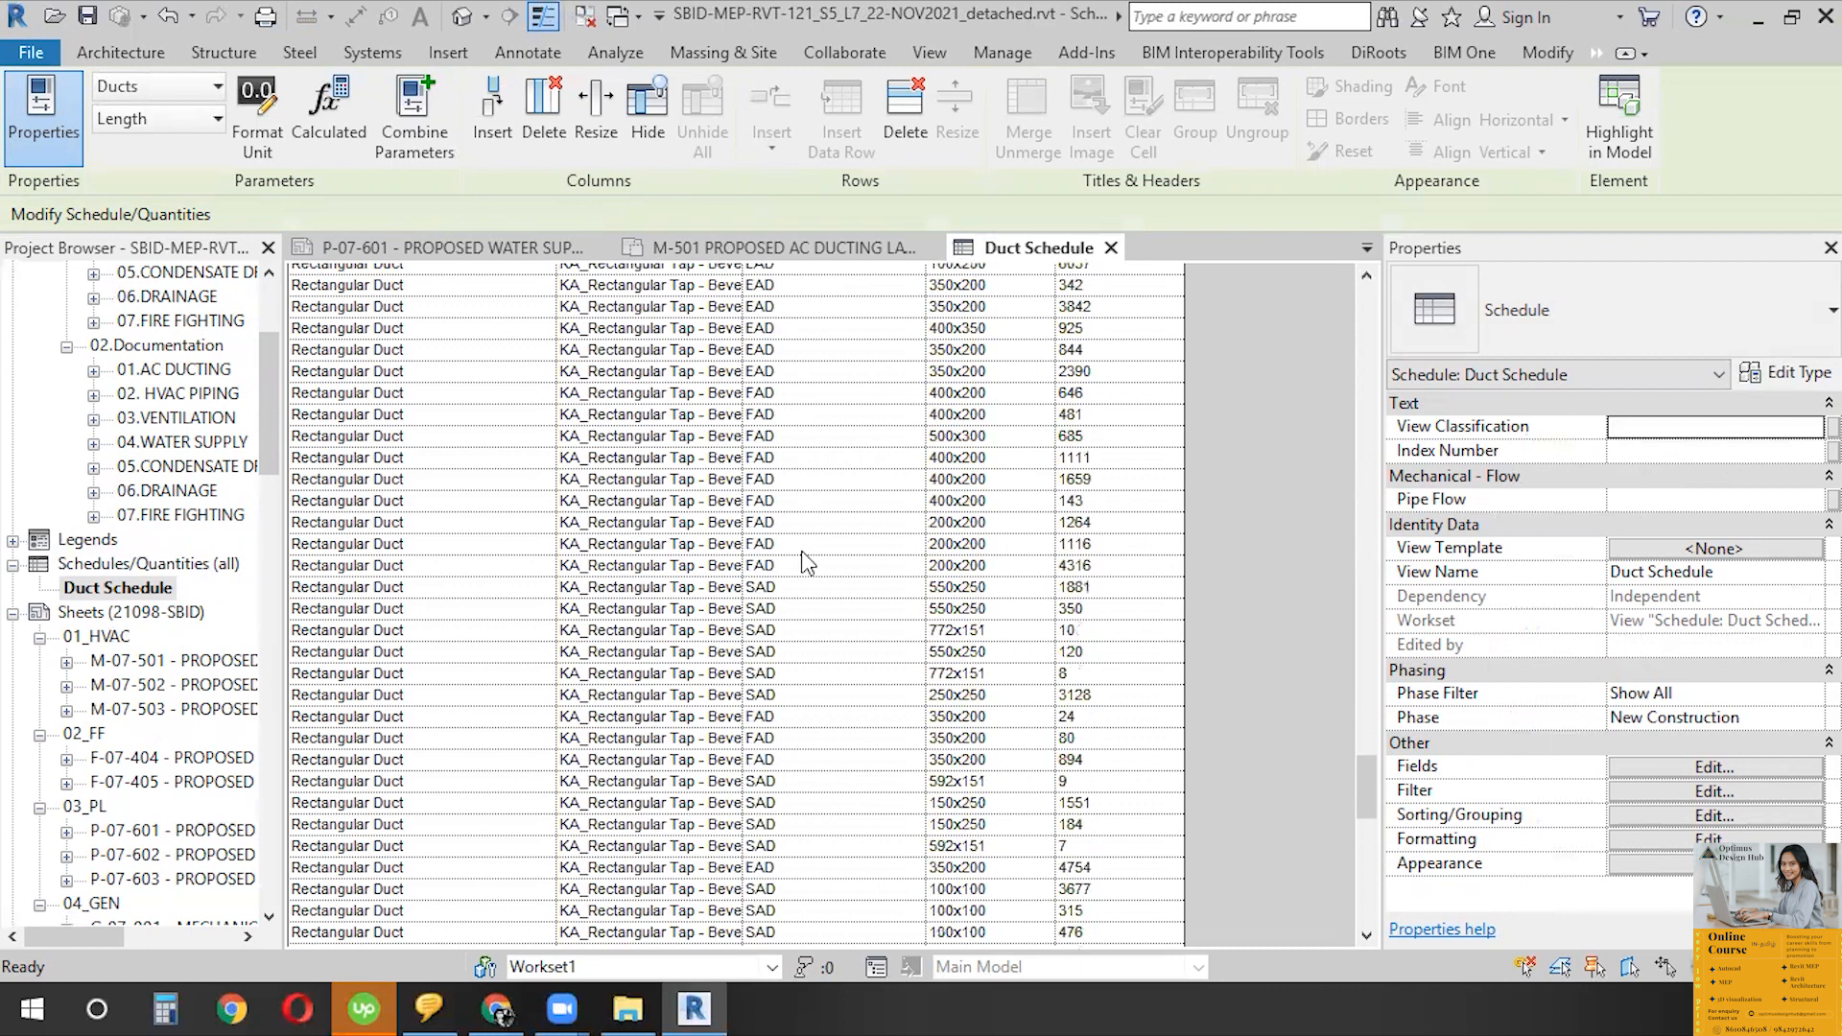
pyautogui.scroll(5, 804, 550)
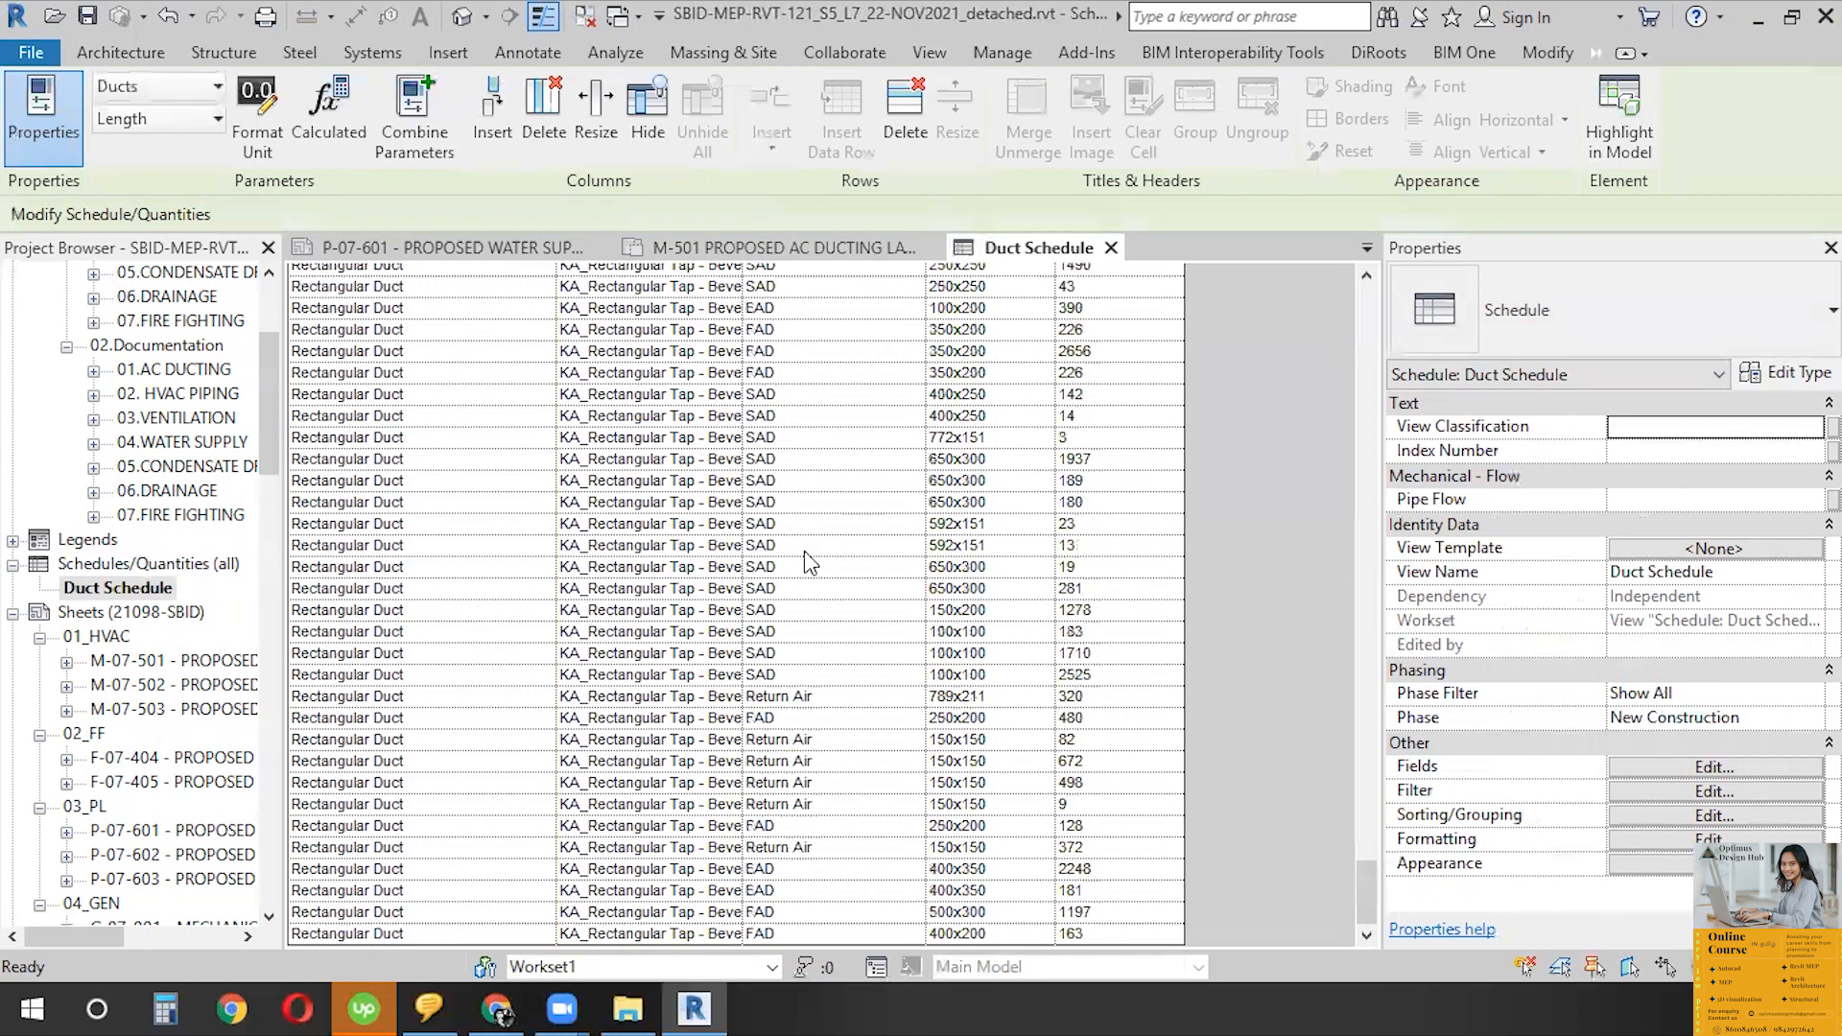
pyautogui.scroll(15, 859, 509)
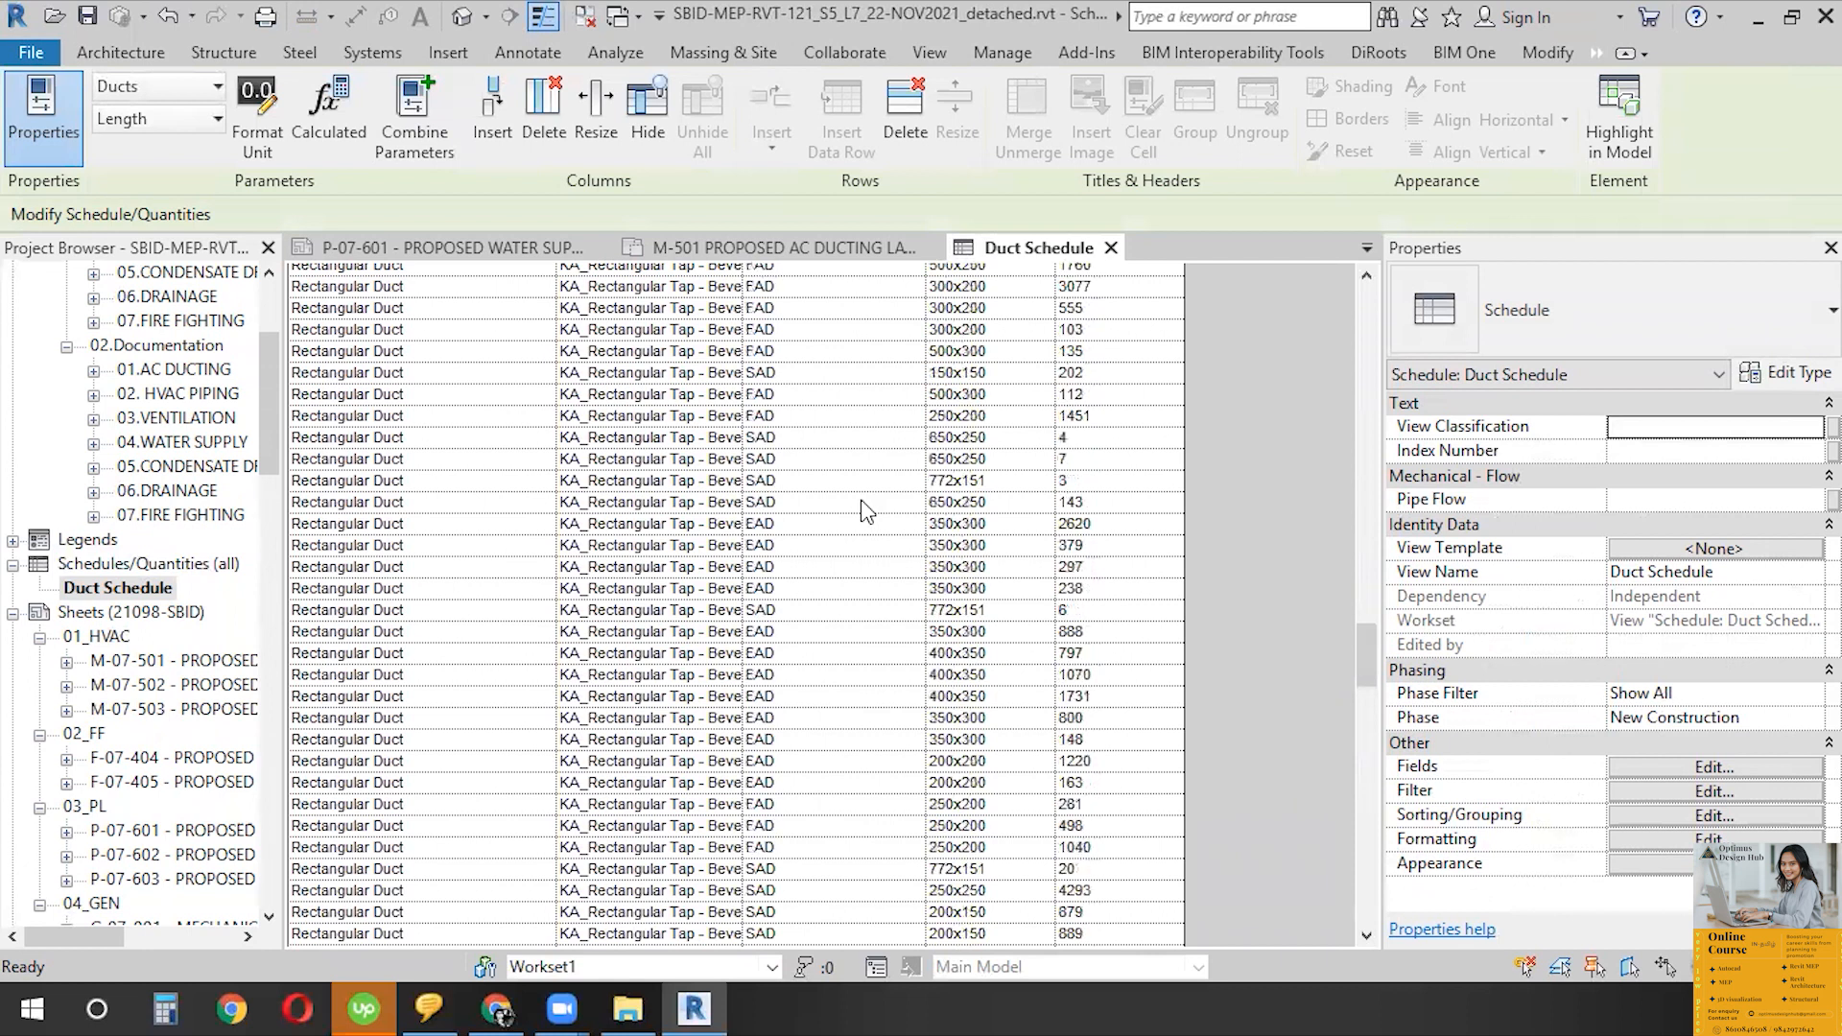
pyautogui.scroll(15, 862, 503)
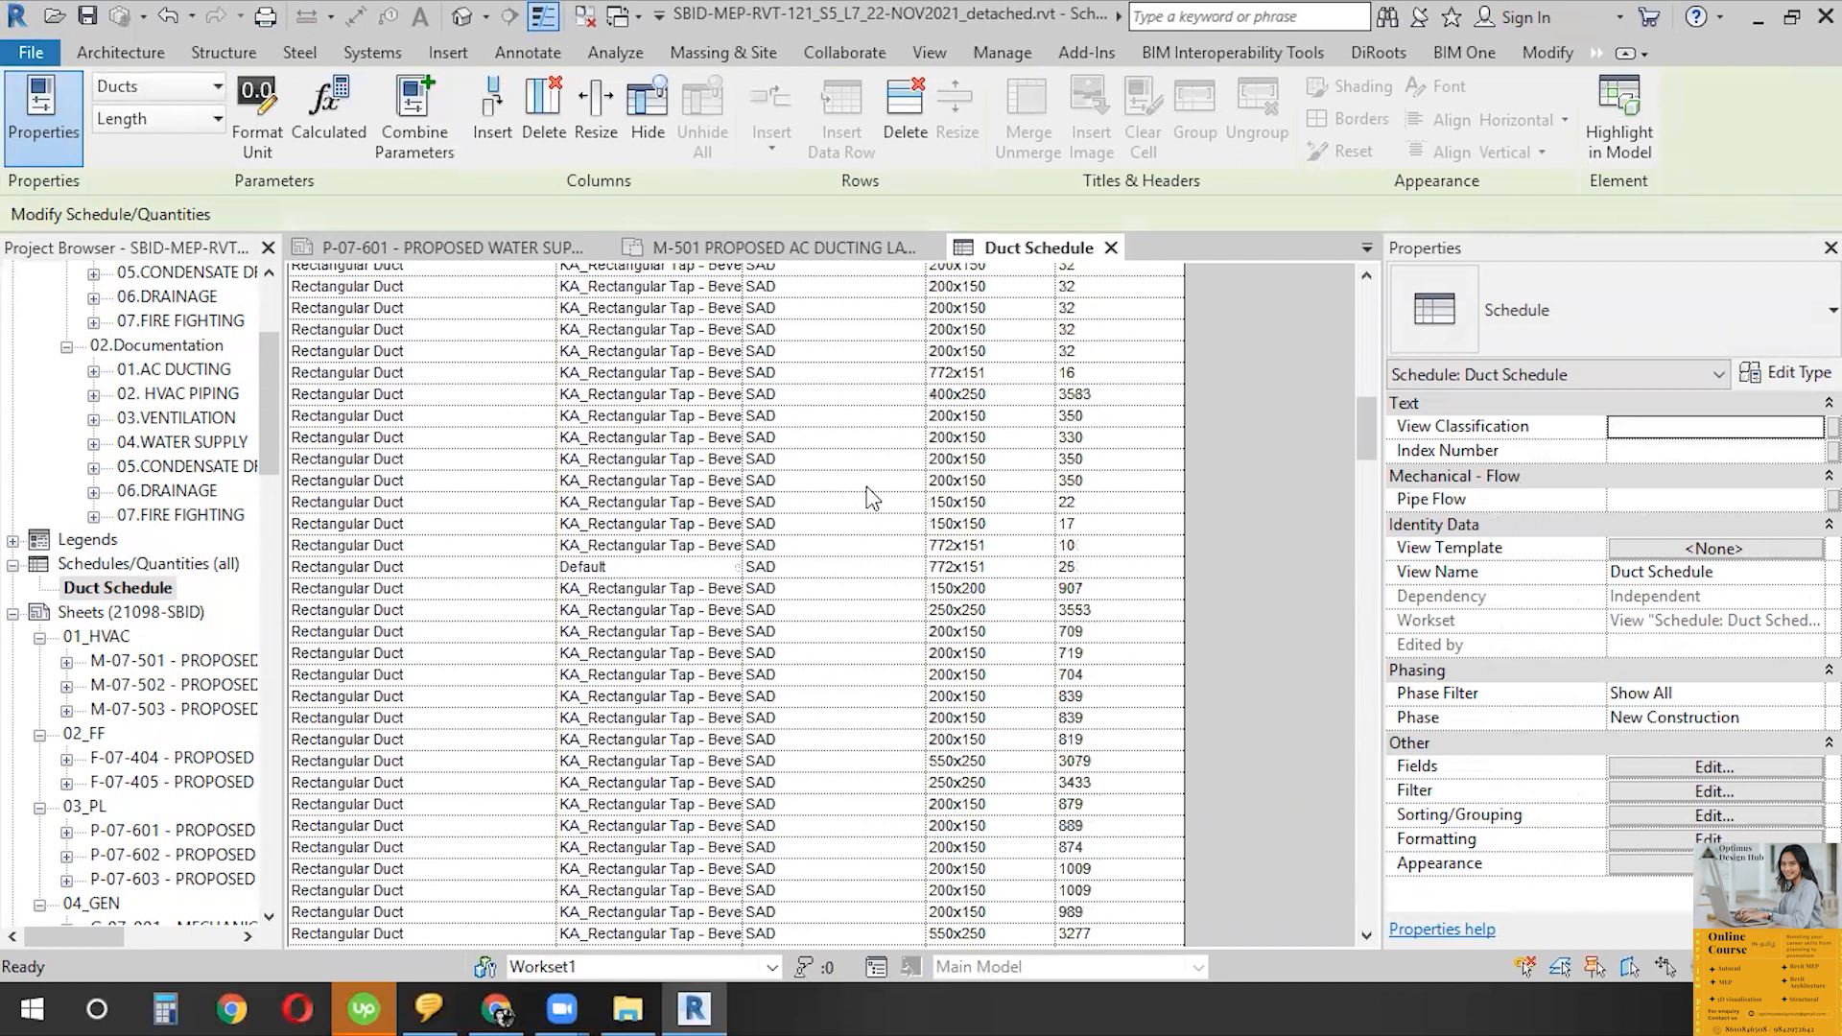
pyautogui.scroll(2, 867, 489)
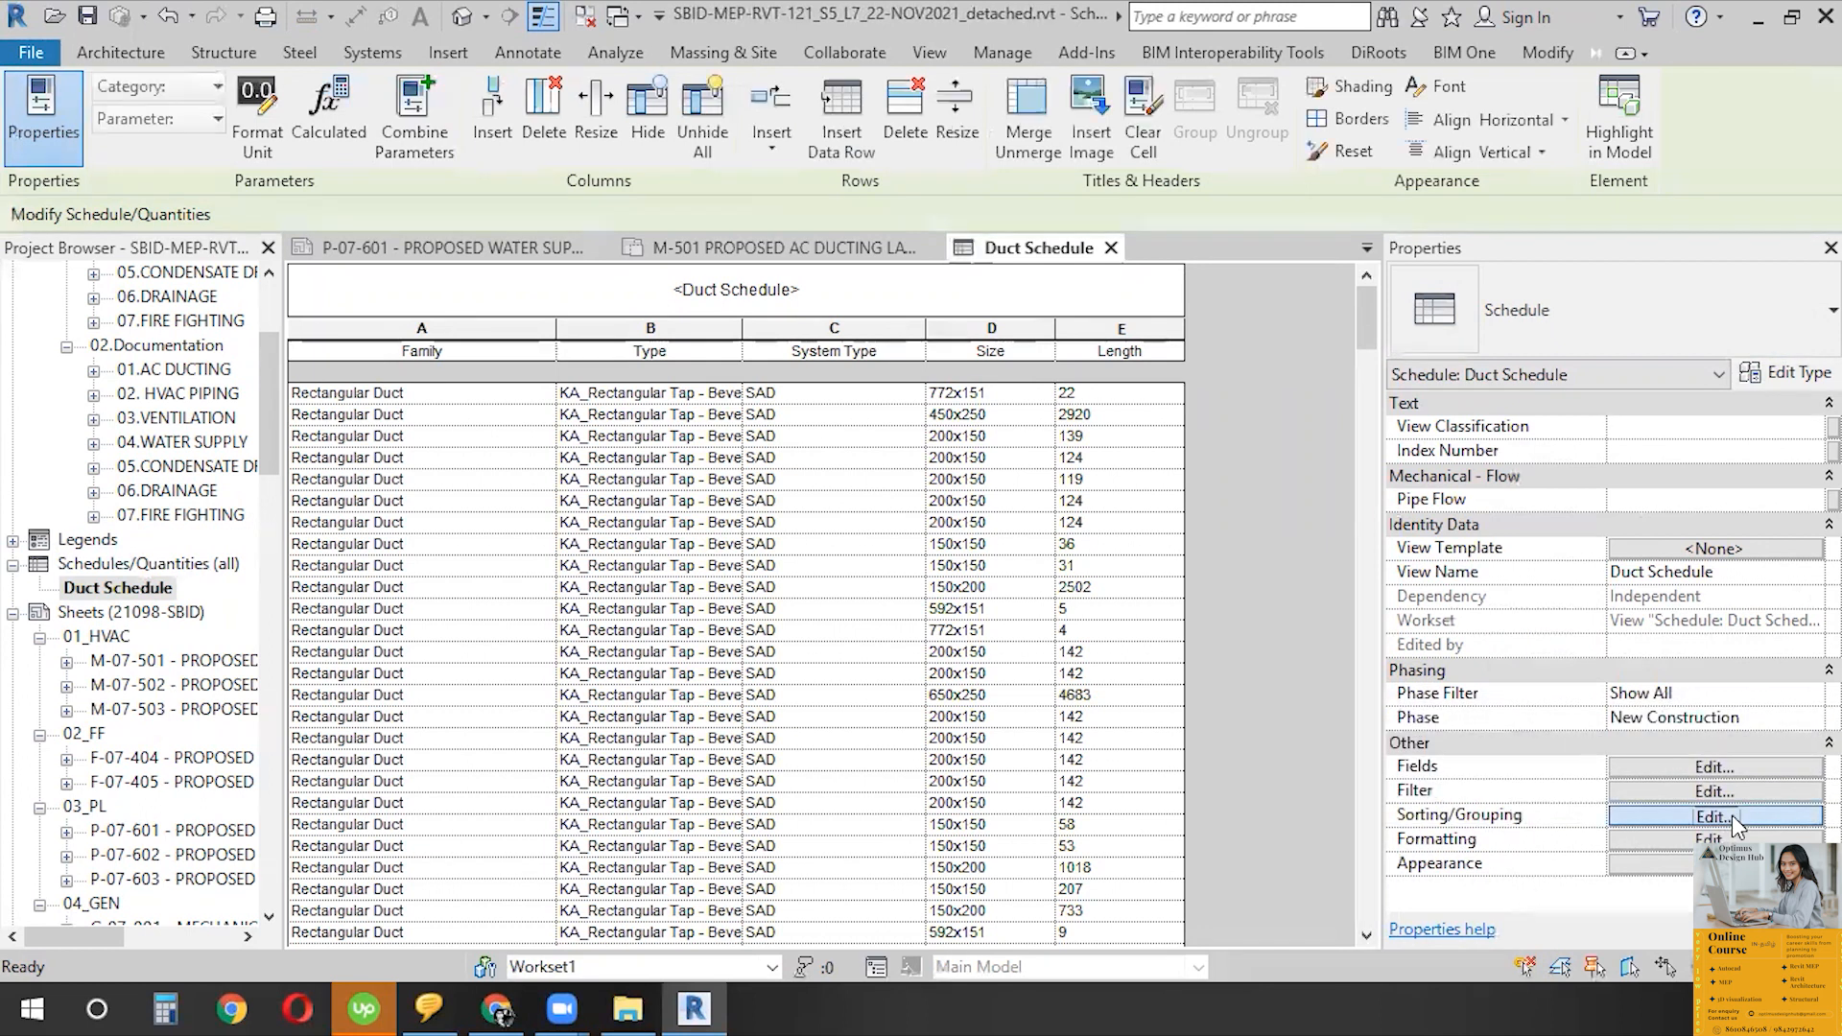
# - Look through the available duct fields and the filter settings in the Duct Schedule's properties
pyautogui.click(1715, 815)
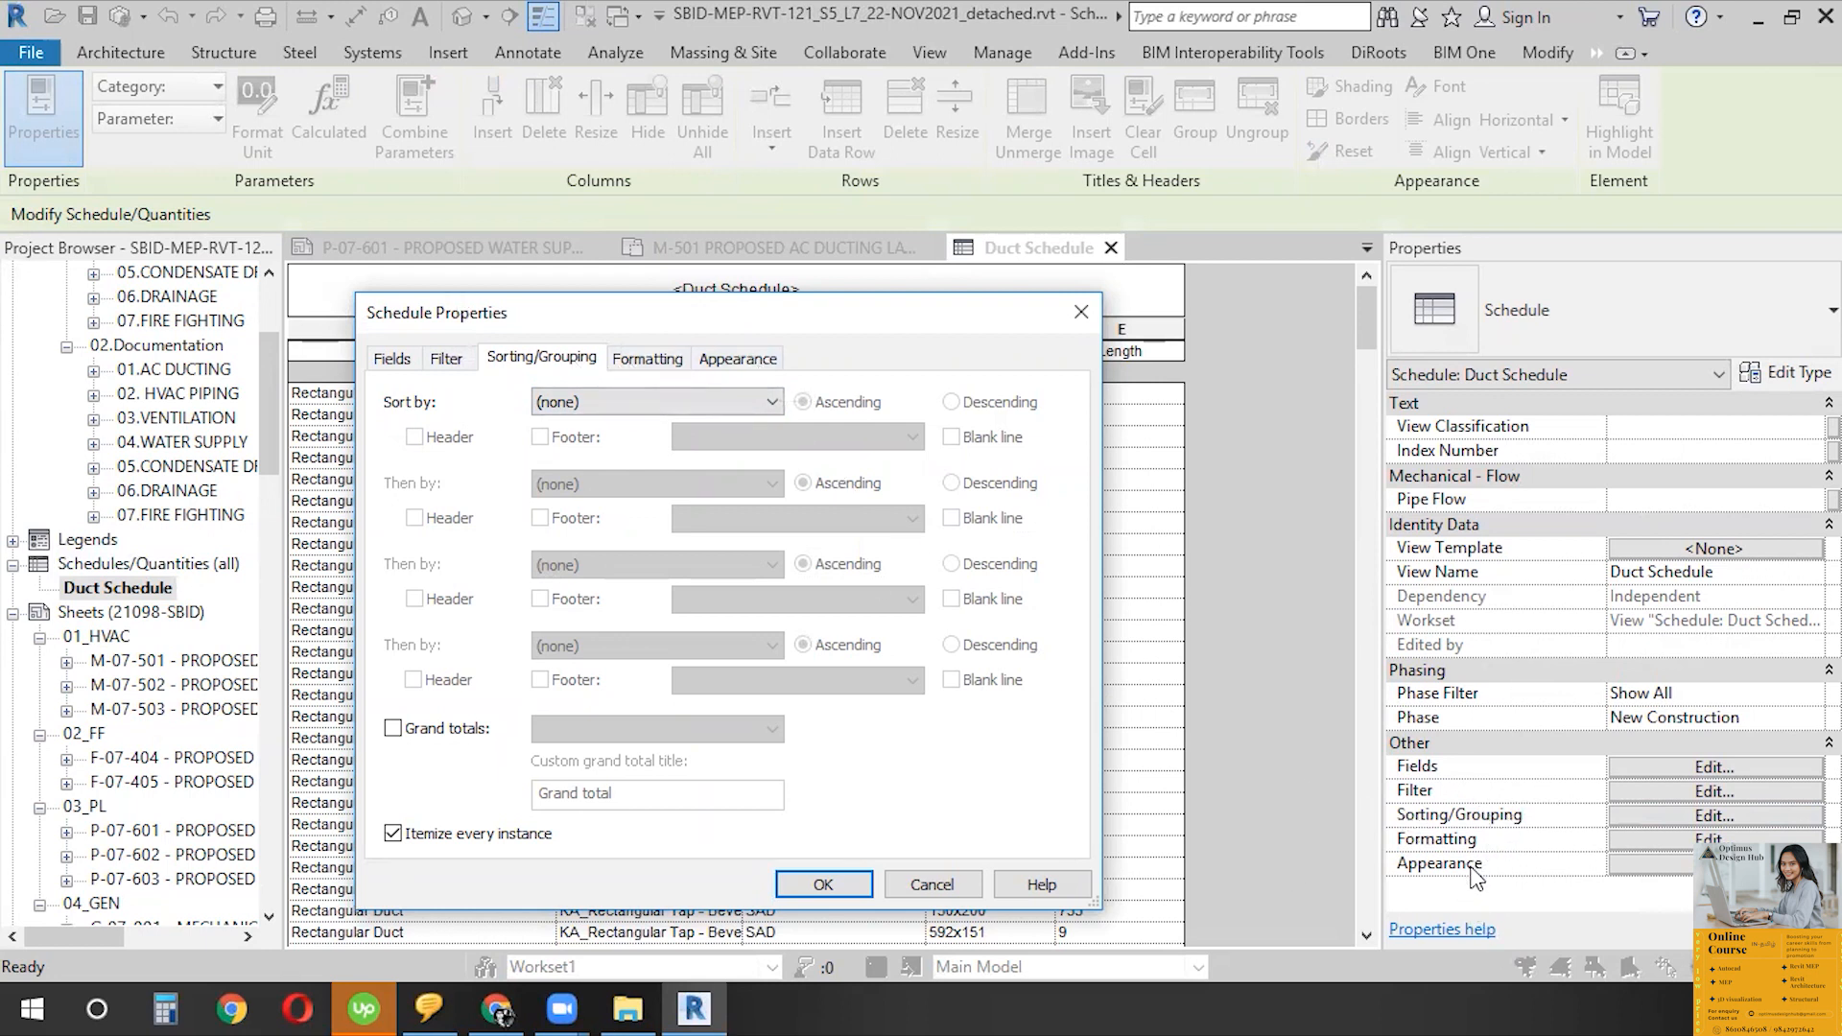
pyautogui.click(394, 359)
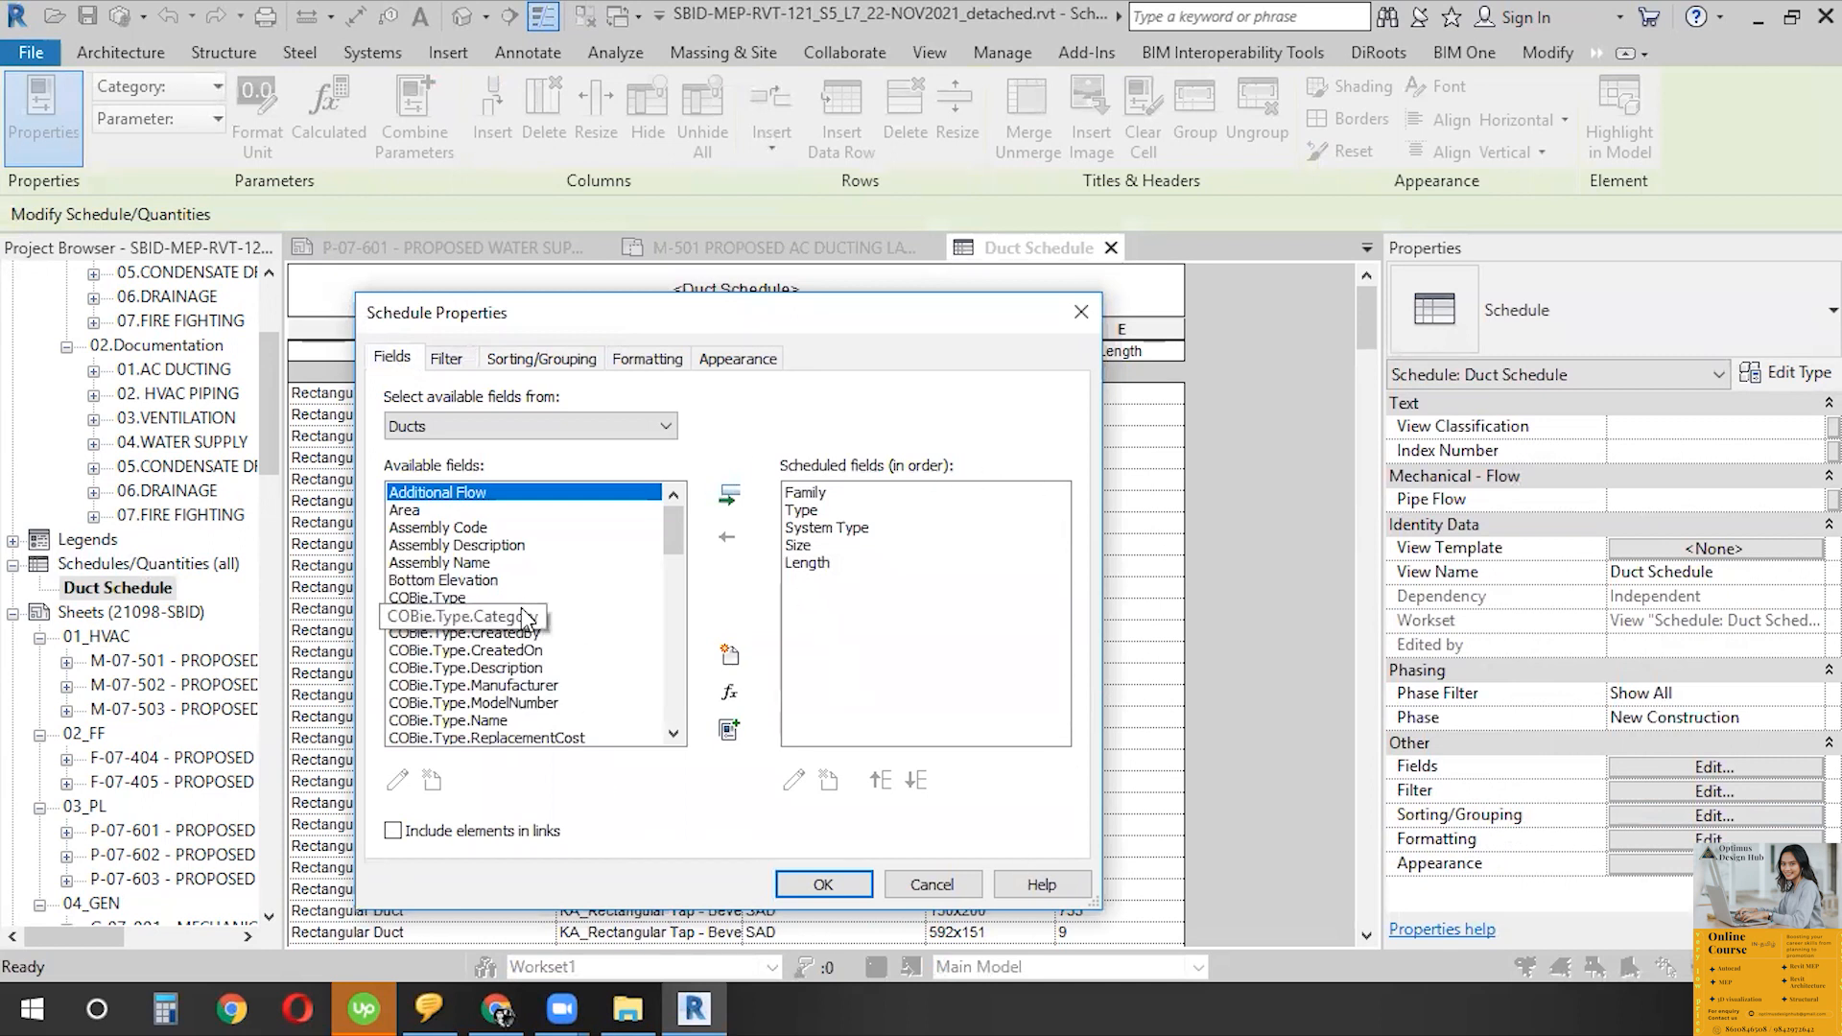
pyautogui.click(512, 617)
pyautogui.click(493, 669)
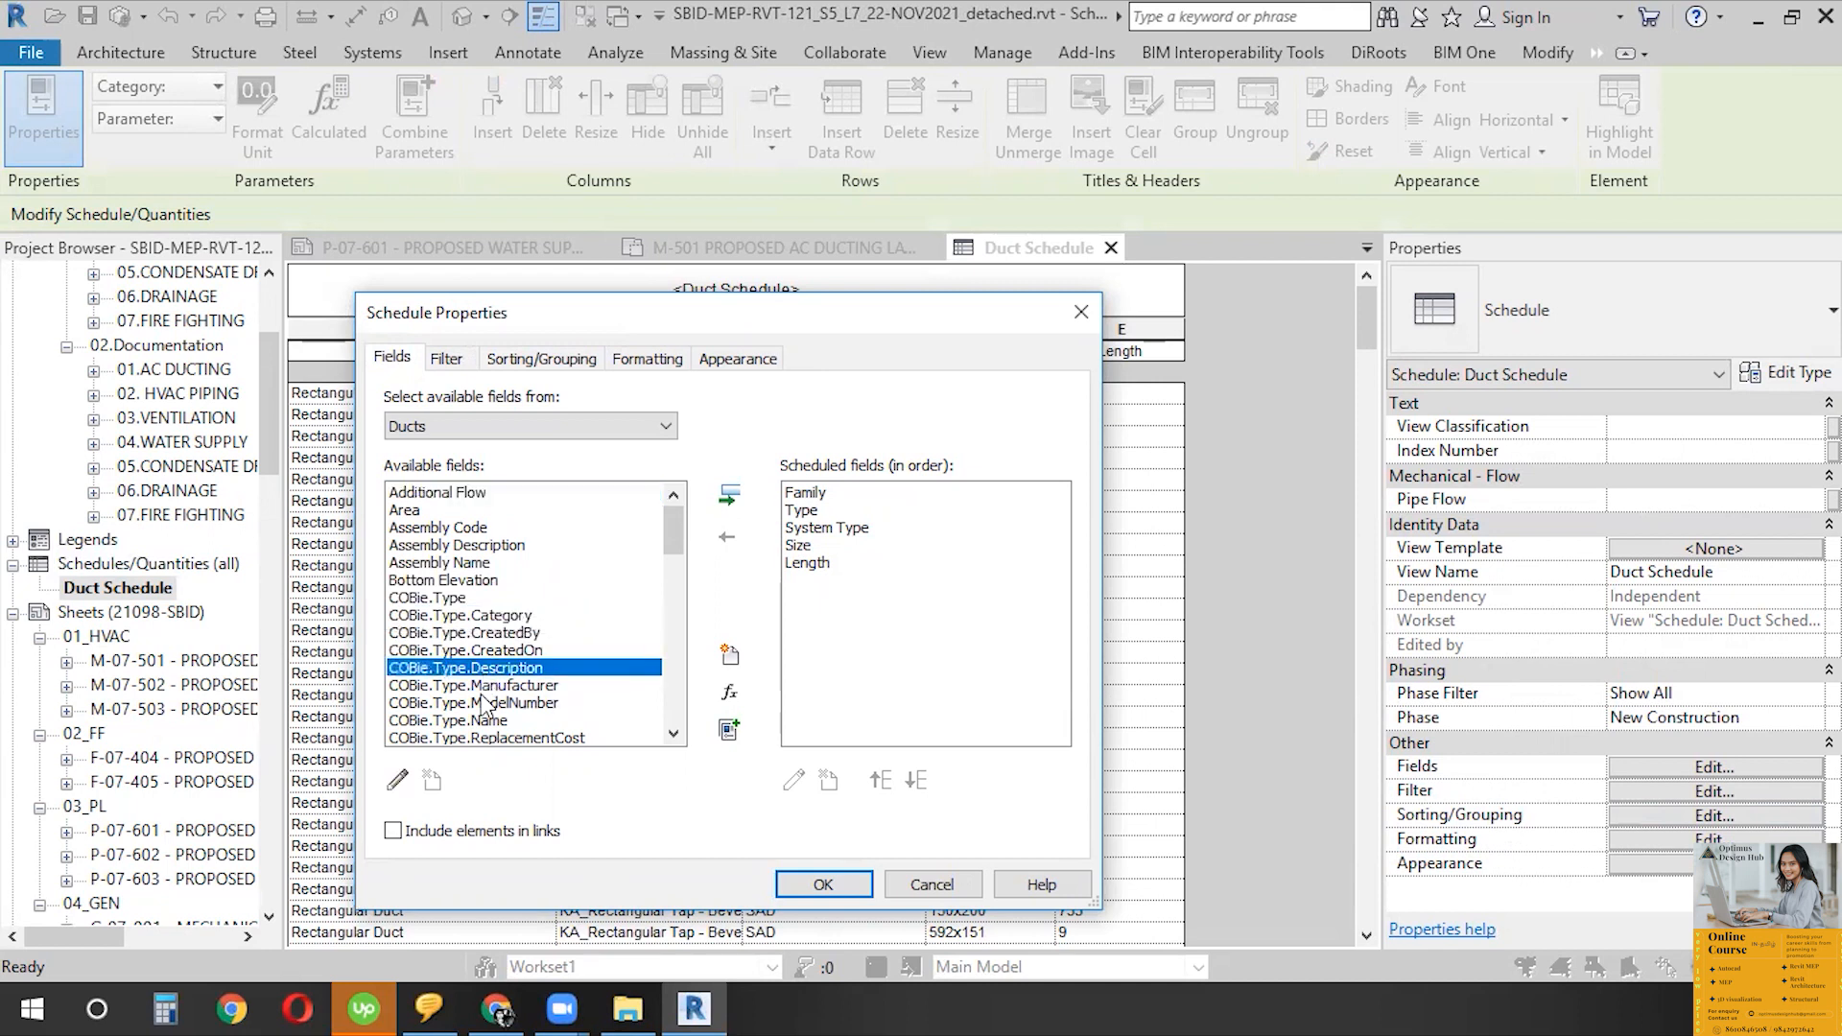
pyautogui.click(487, 703)
pyautogui.scroll(-1, 602, 641)
pyautogui.scroll(-6, 602, 641)
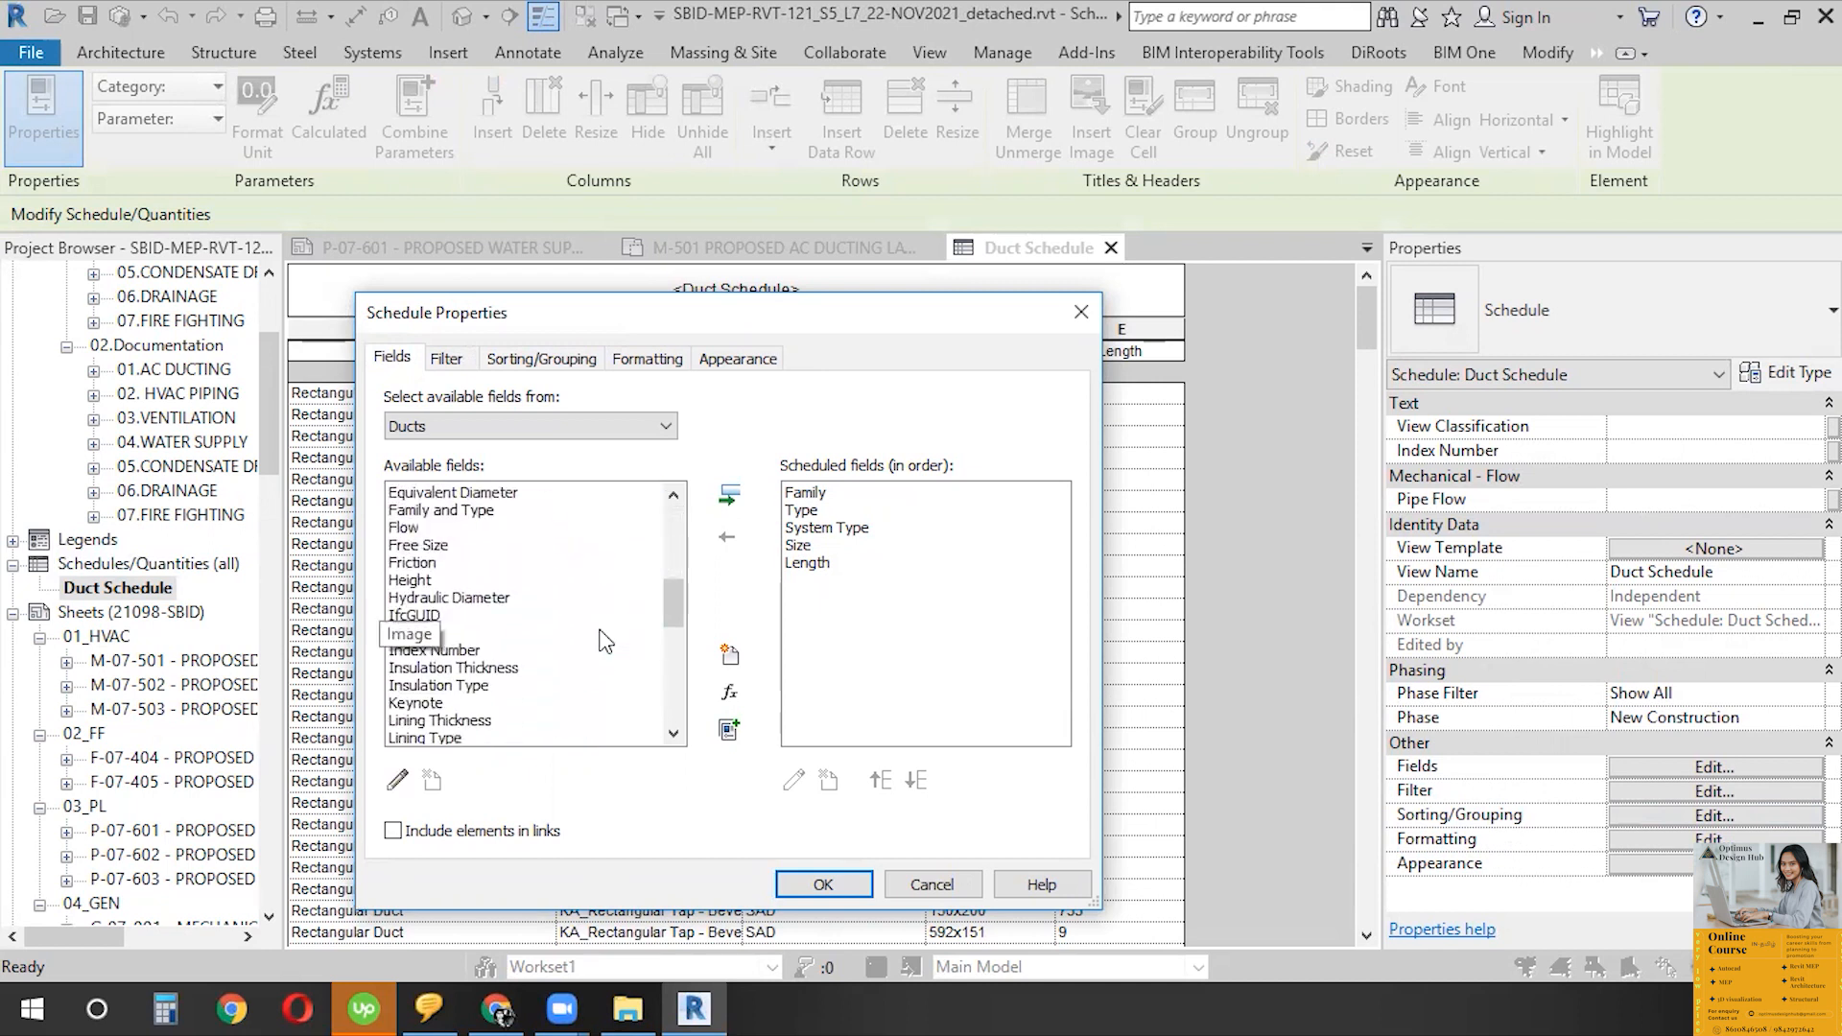
pyautogui.click(446, 358)
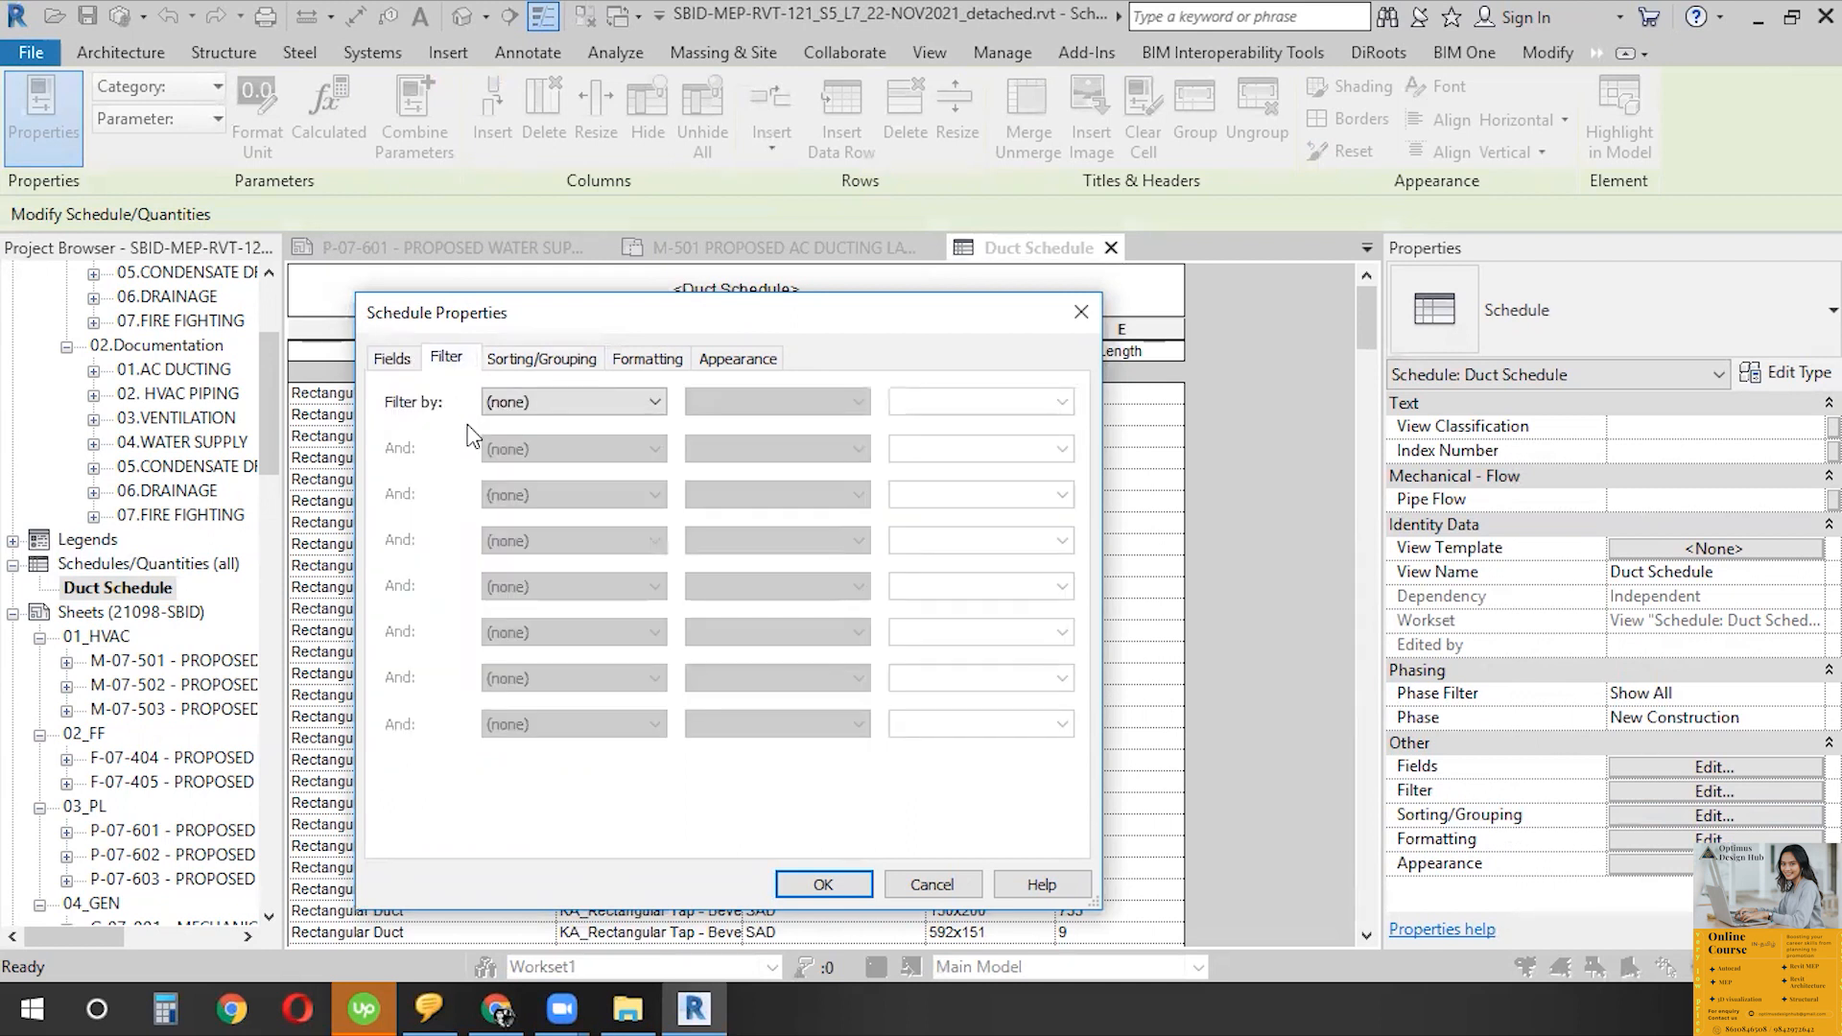
# - Sort the Duct Schedule by System Type in ascending order
pyautogui.click(518, 360)
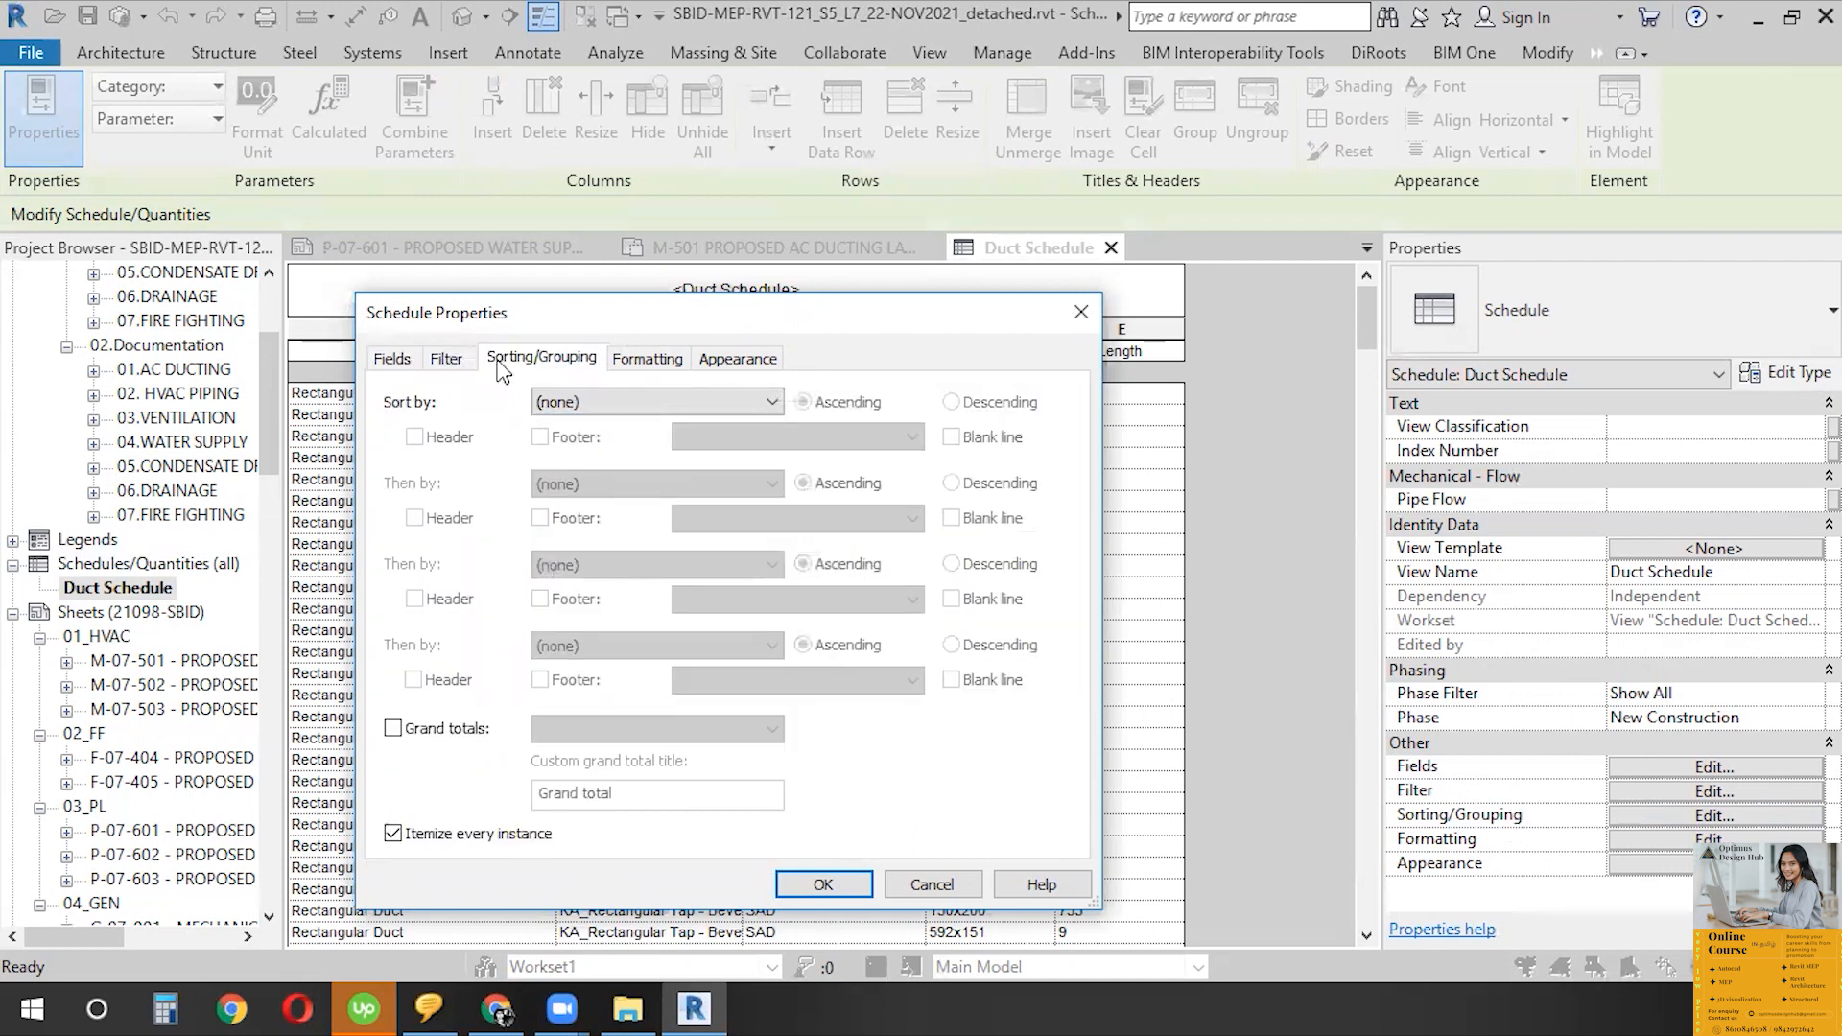
pyautogui.click(737, 403)
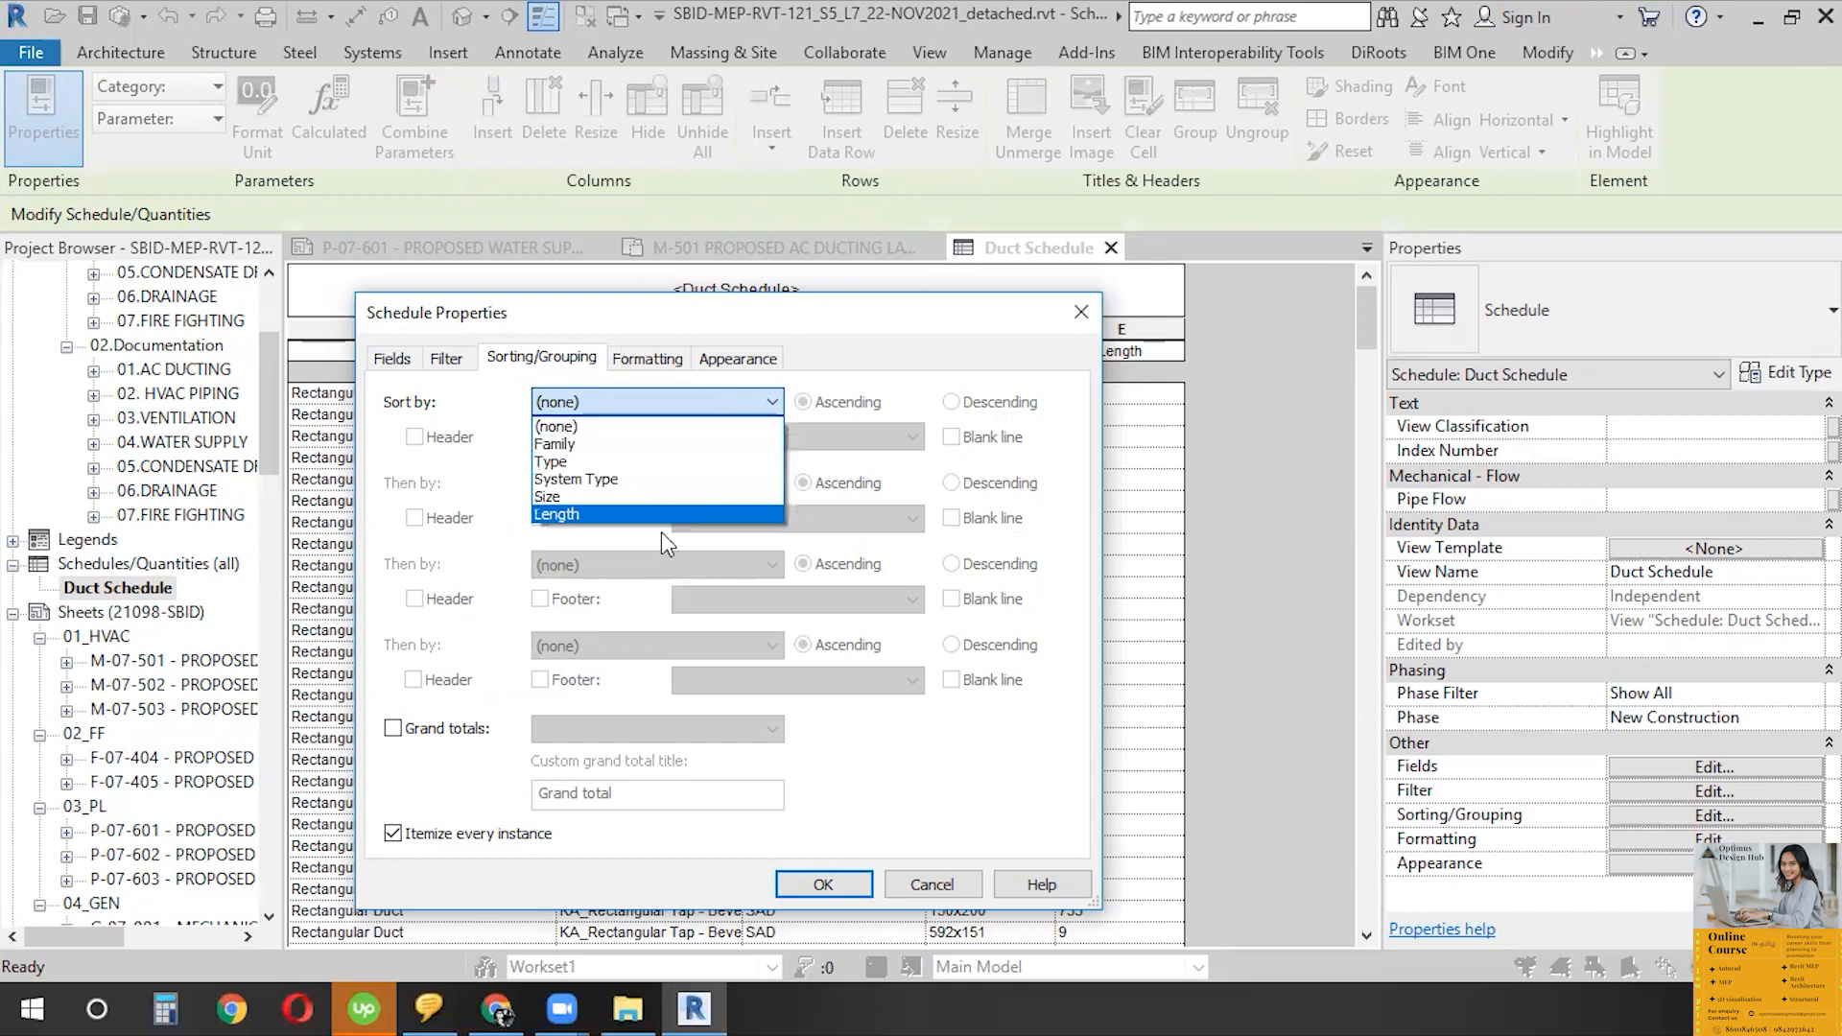
pyautogui.click(675, 479)
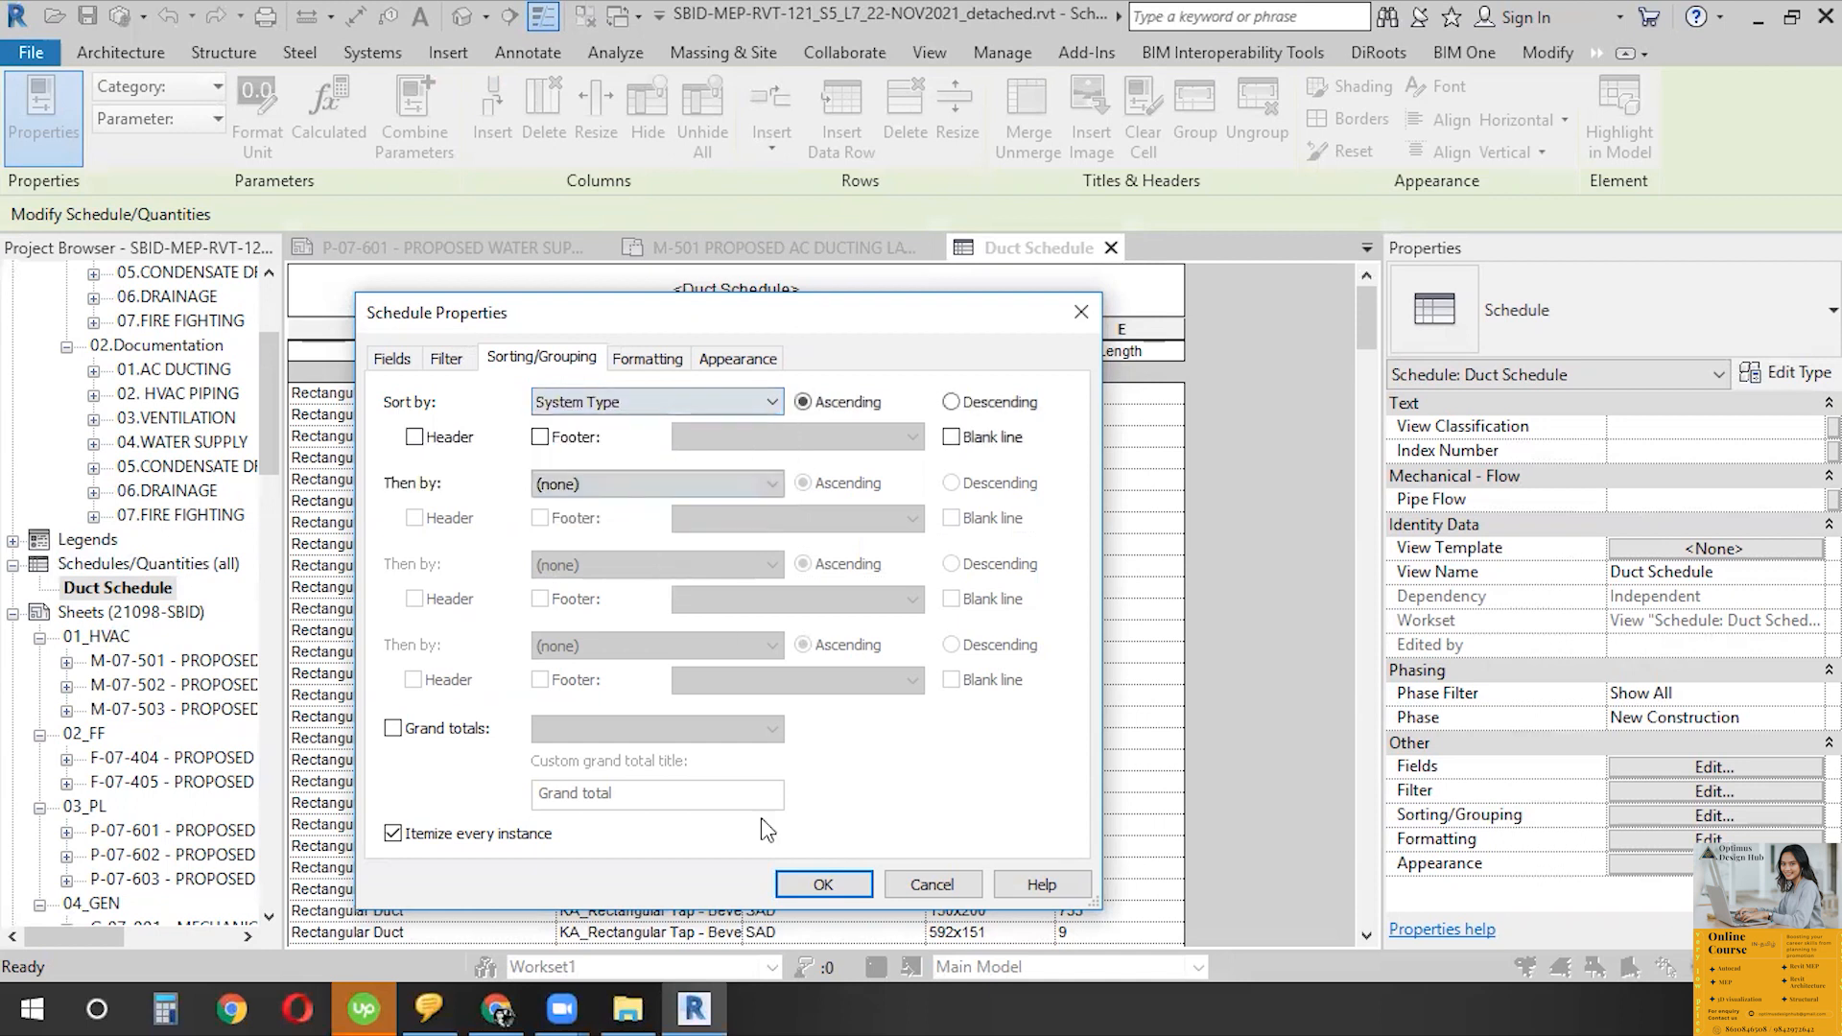
pyautogui.click(842, 891)
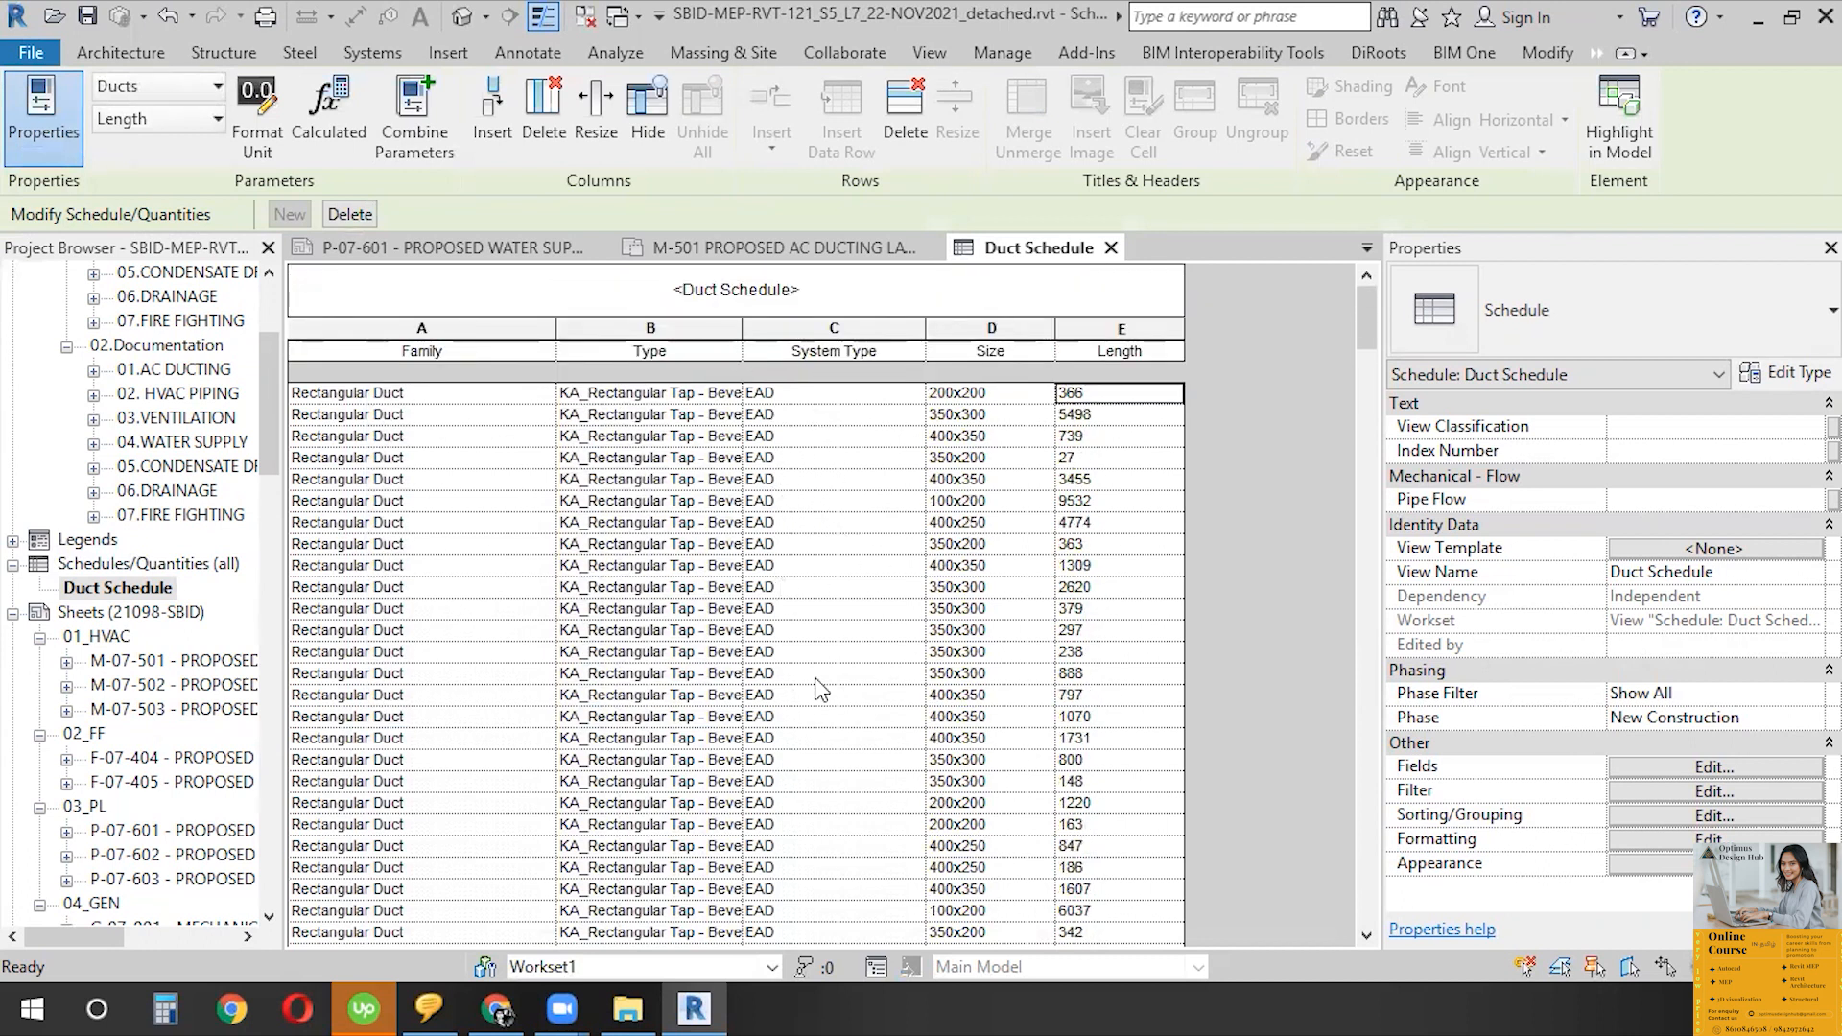
# - Add Size as the second ascending sort field of the Duct Schedule, after System Type
pyautogui.scroll(-15, 864, 672)
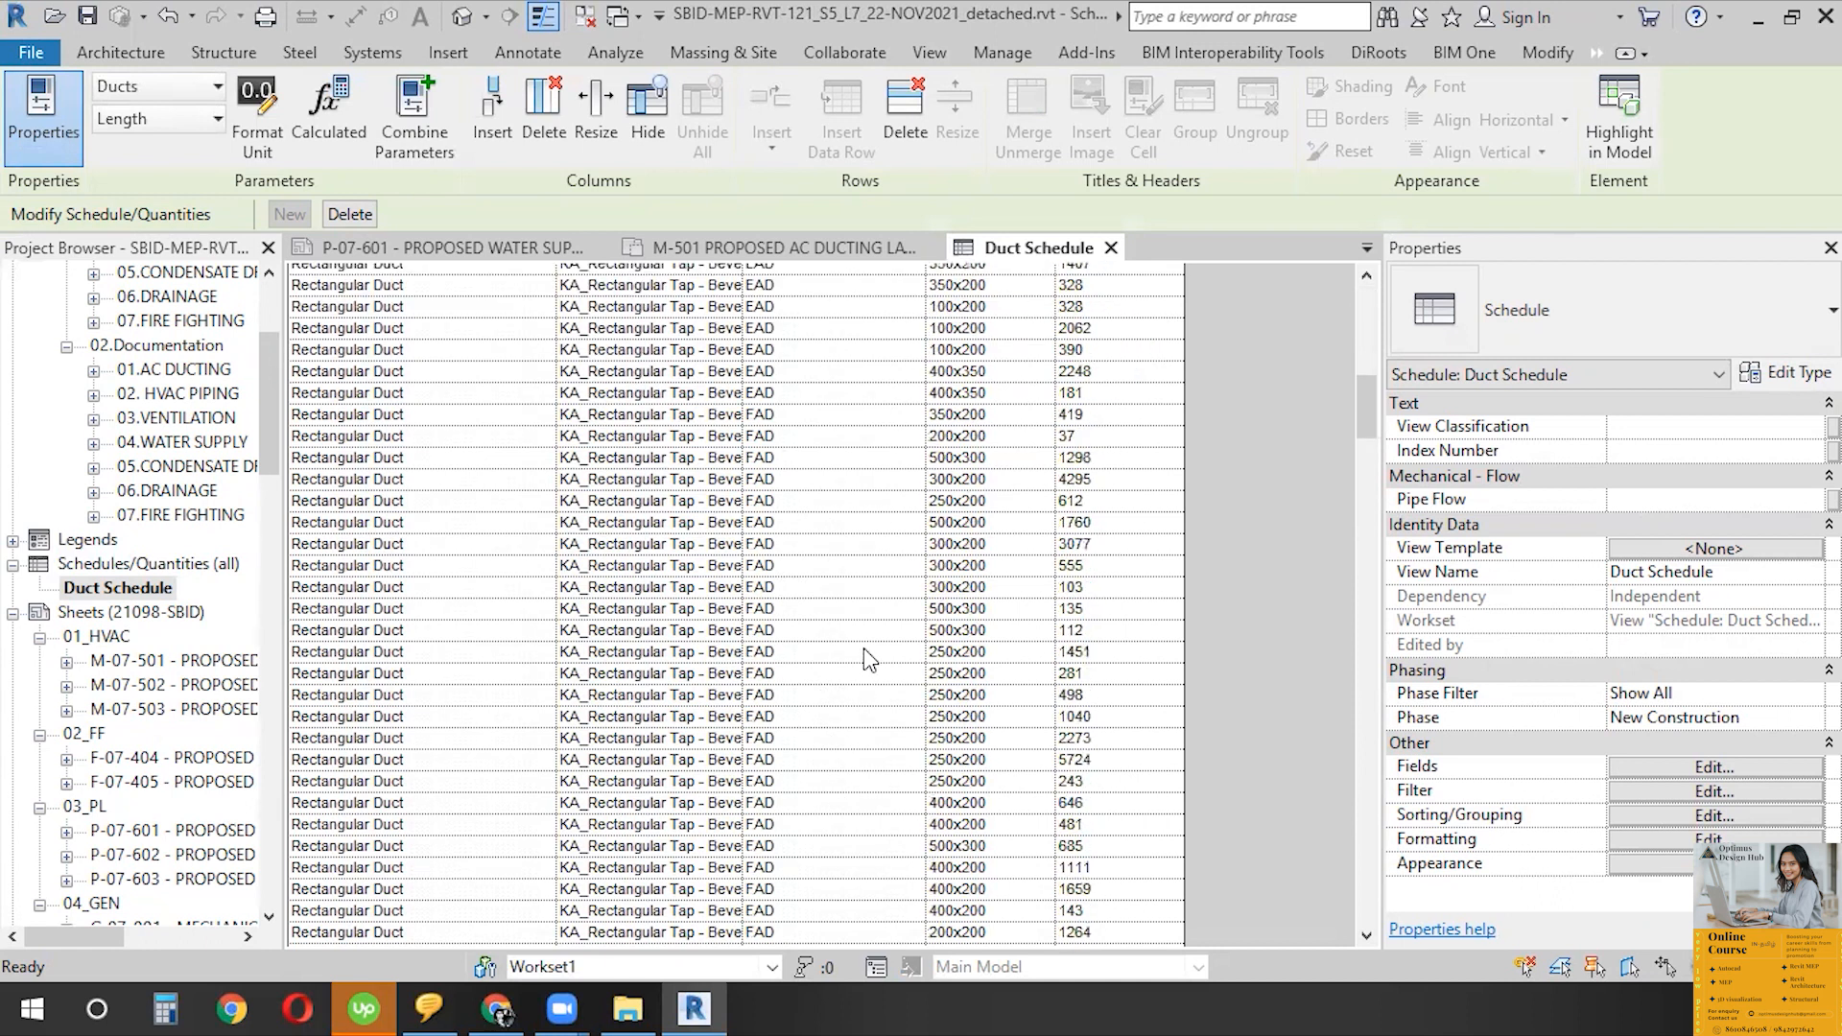
pyautogui.scroll(-15, 875, 674)
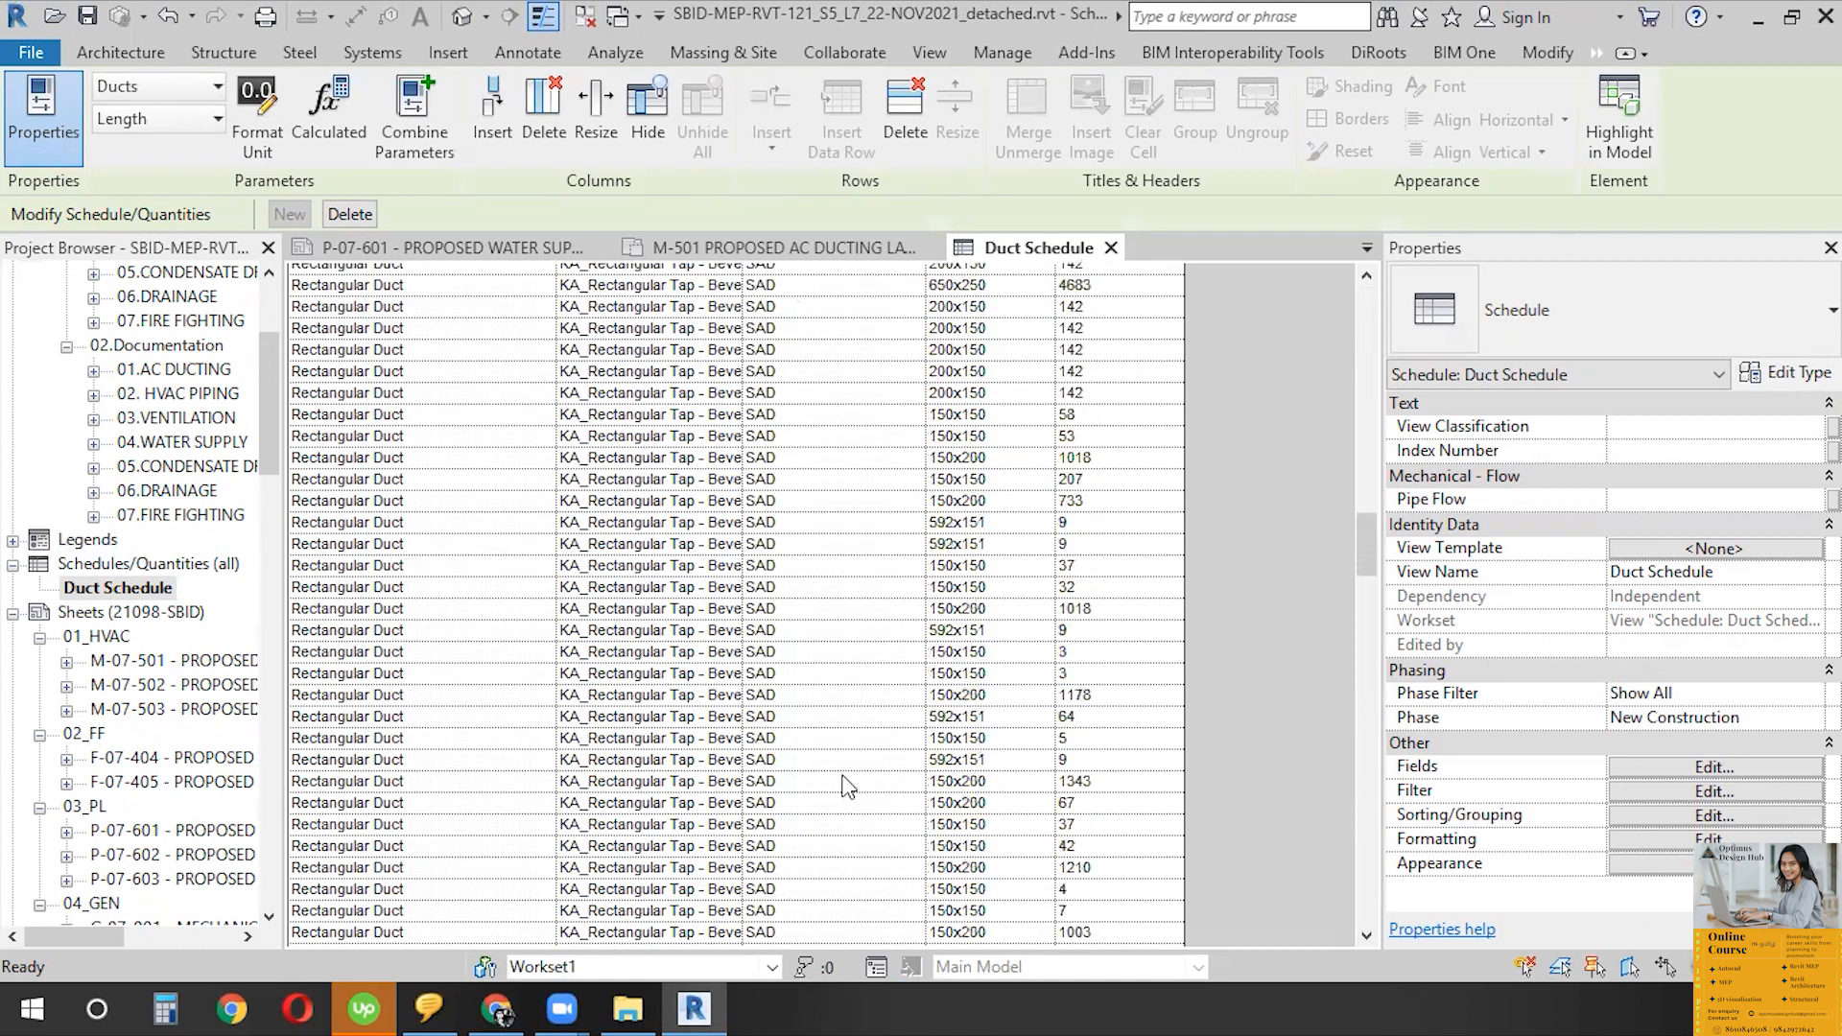
pyautogui.scroll(-9, 848, 785)
pyautogui.scroll(15, 841, 811)
pyautogui.scroll(5, 861, 777)
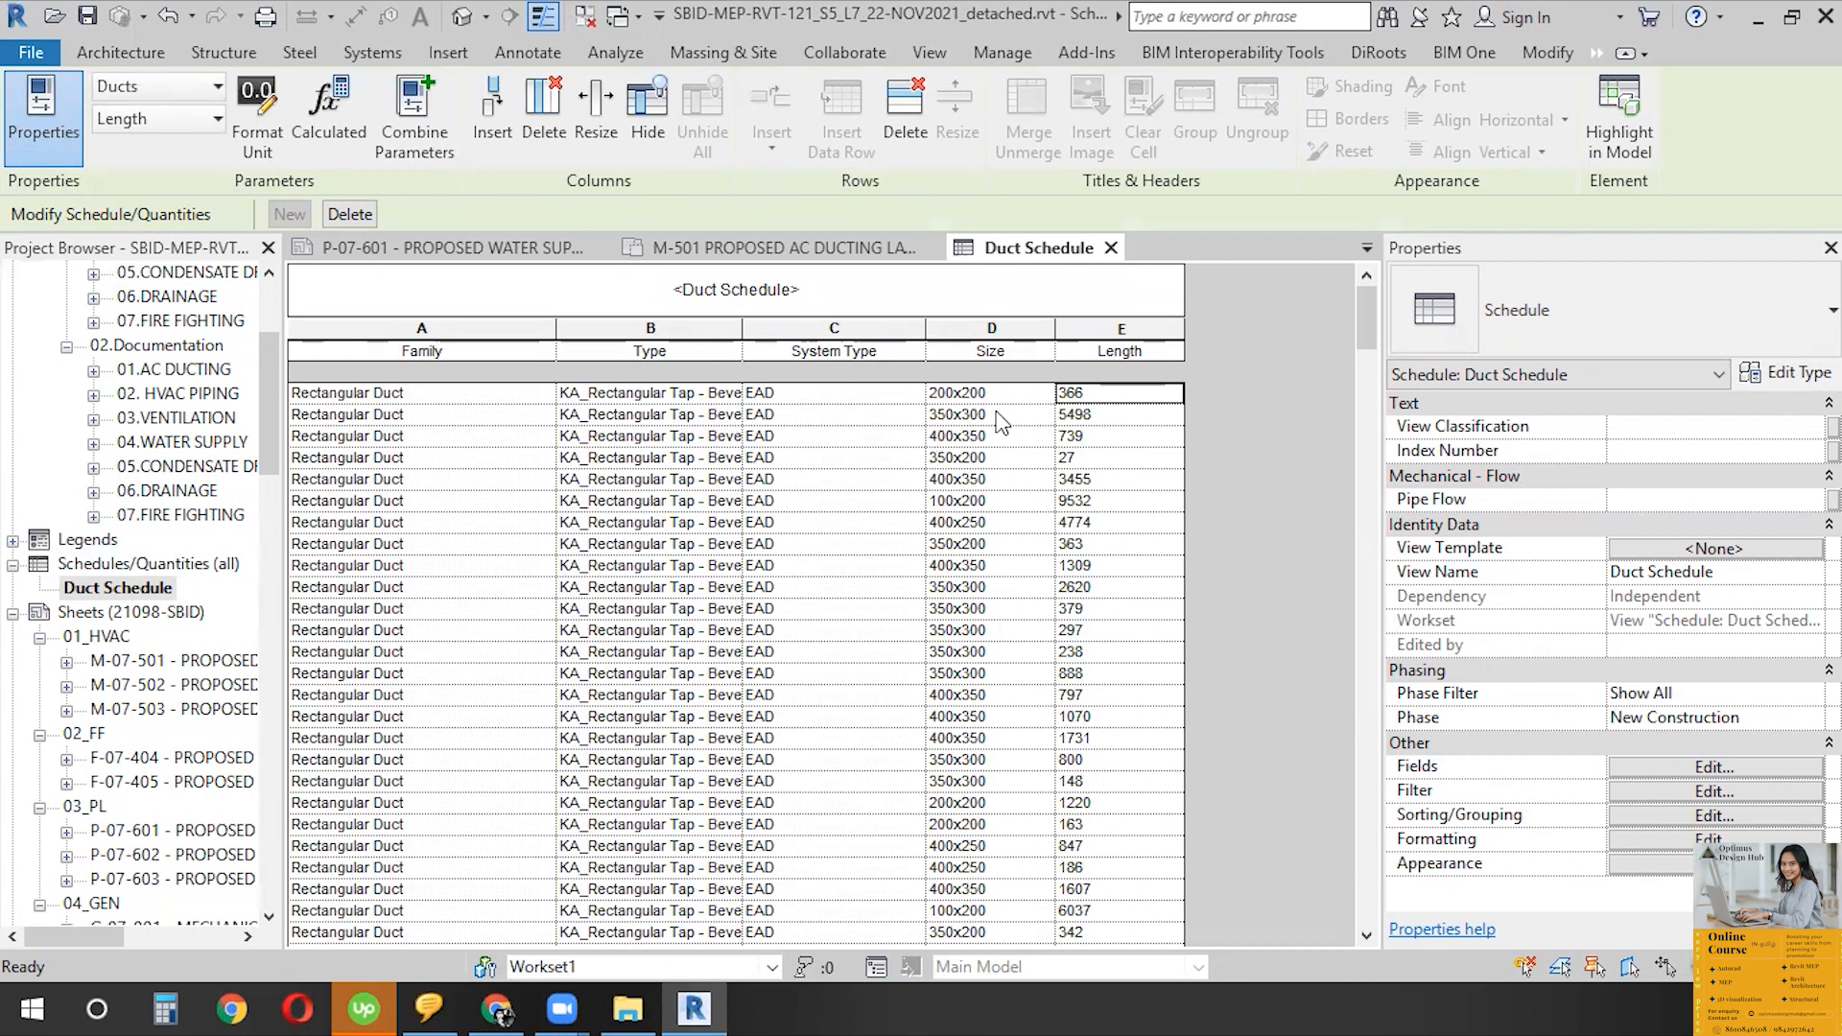
pyautogui.click(1643, 791)
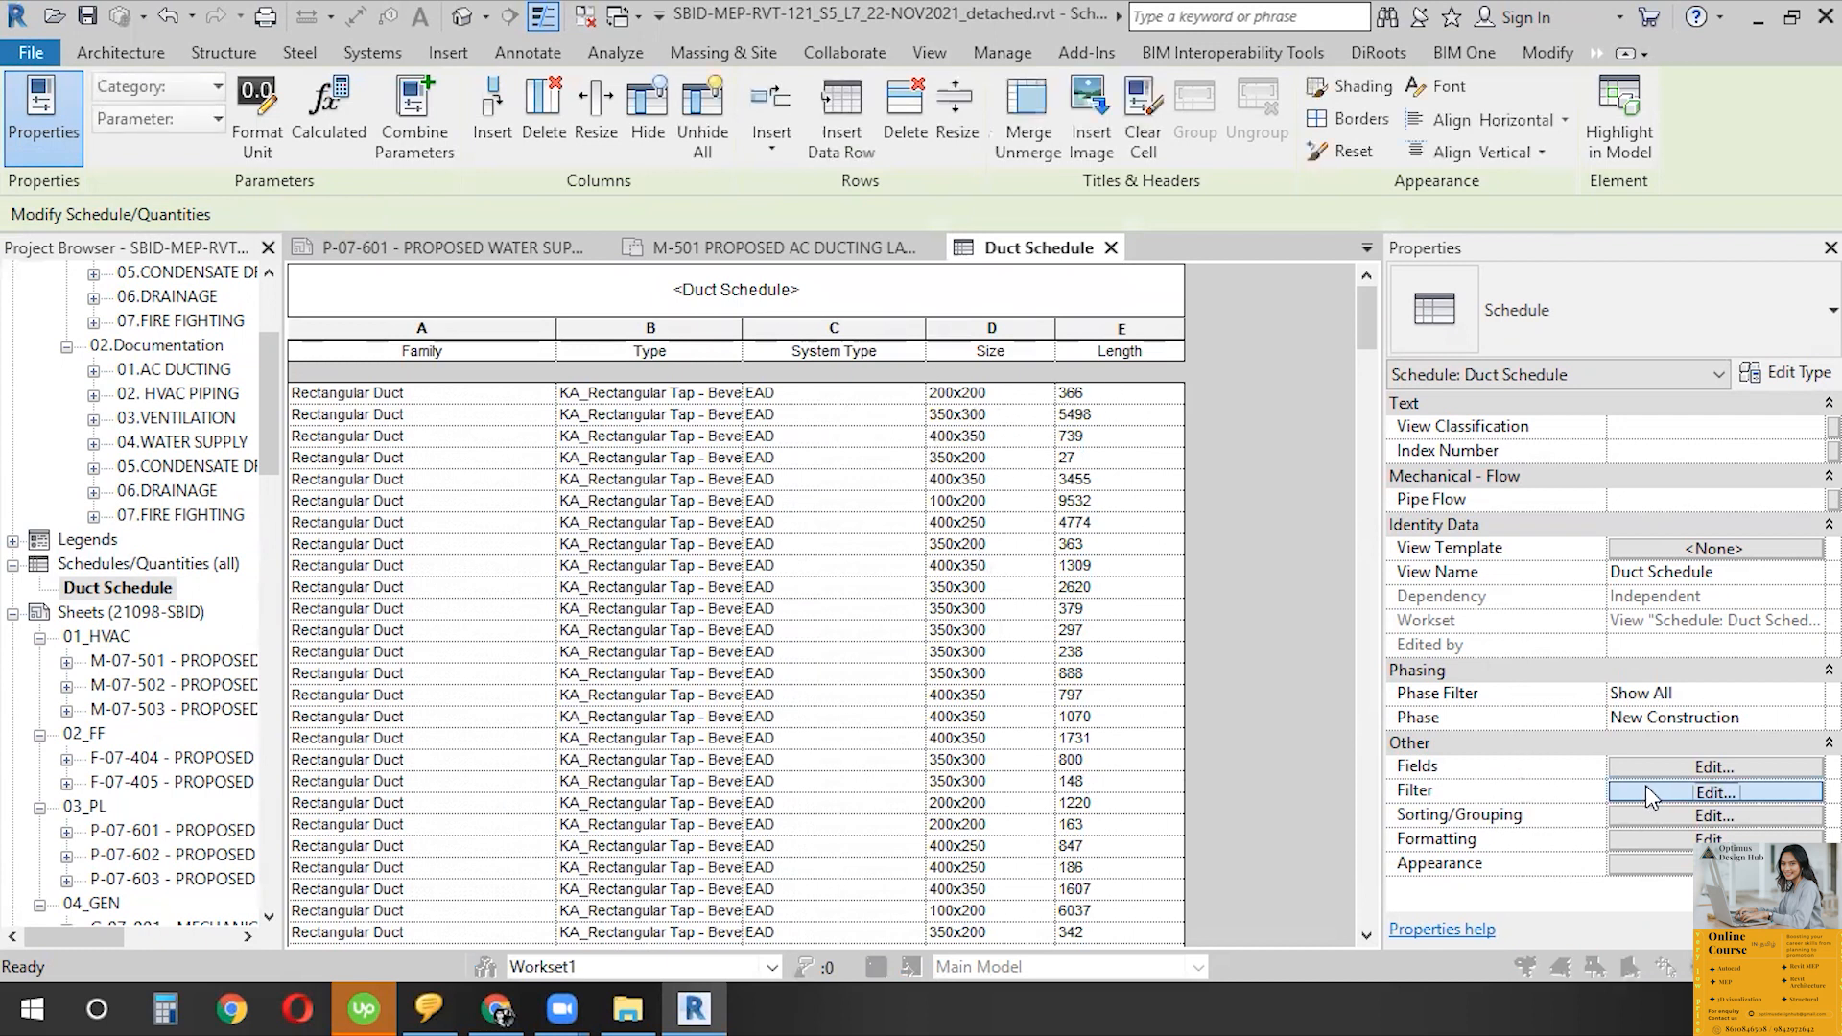
pyautogui.click(541, 357)
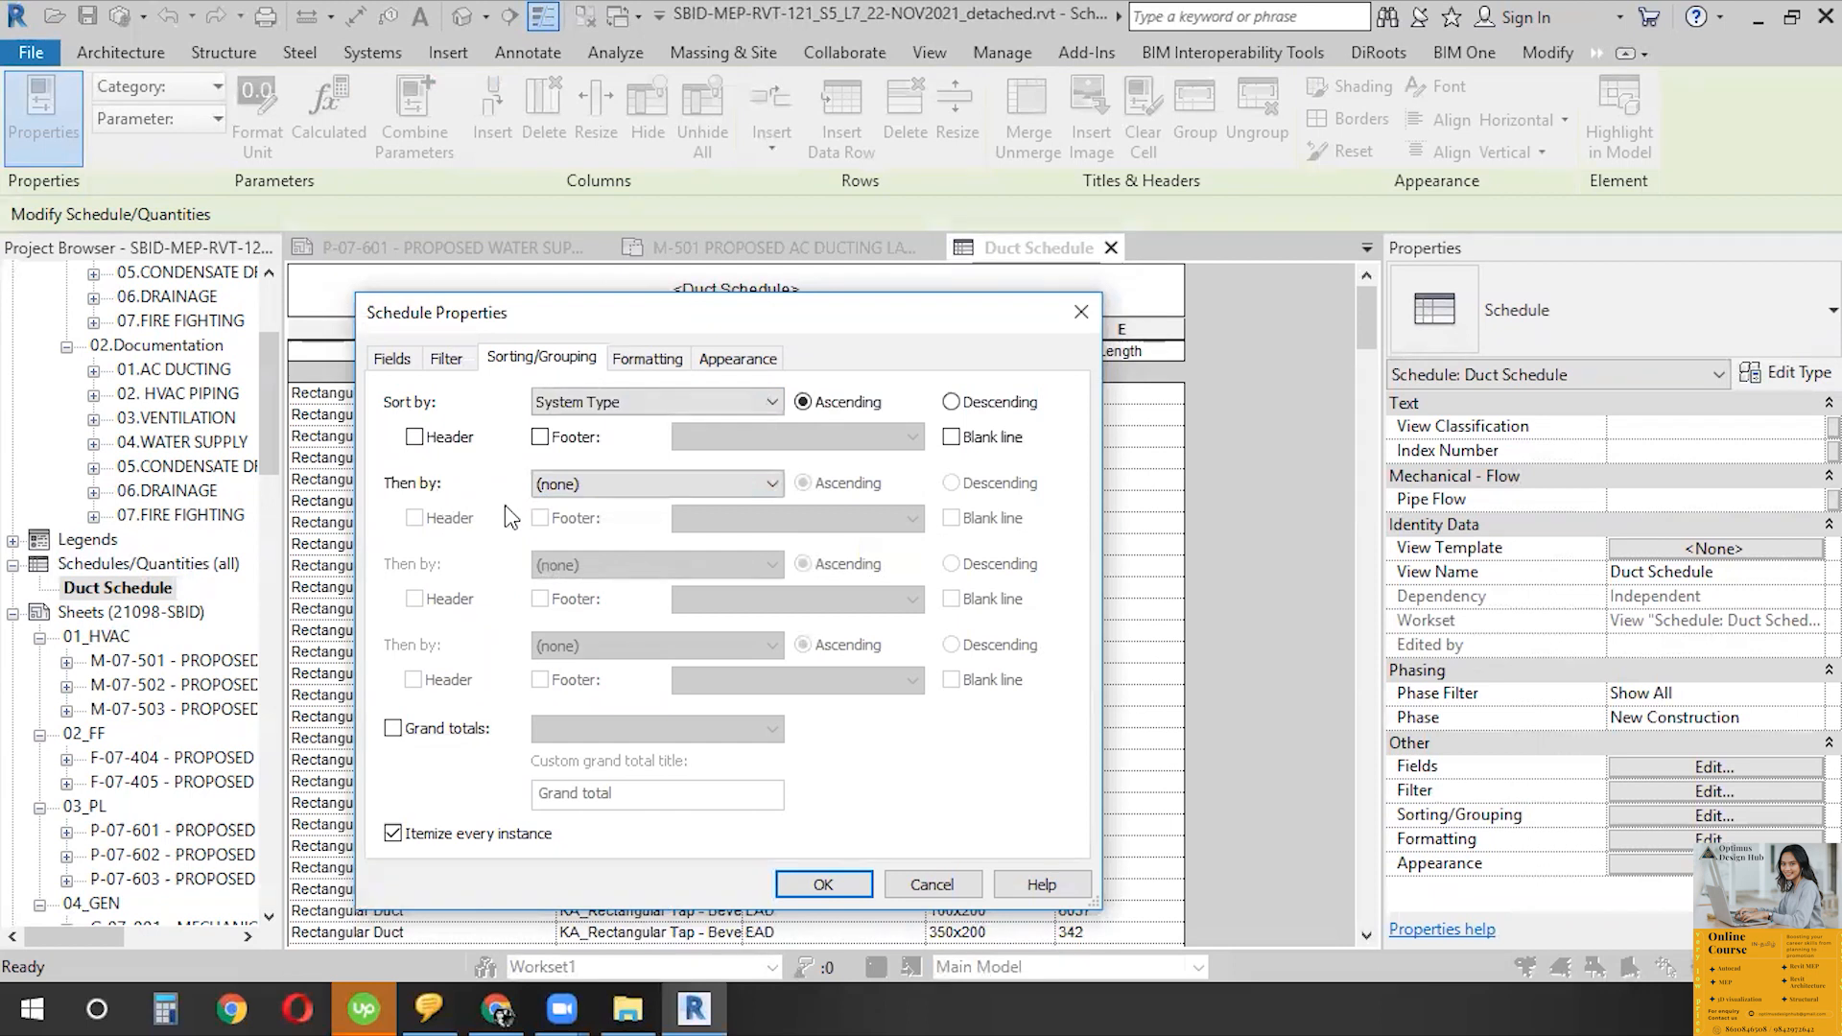
pyautogui.click(632, 484)
pyautogui.click(618, 578)
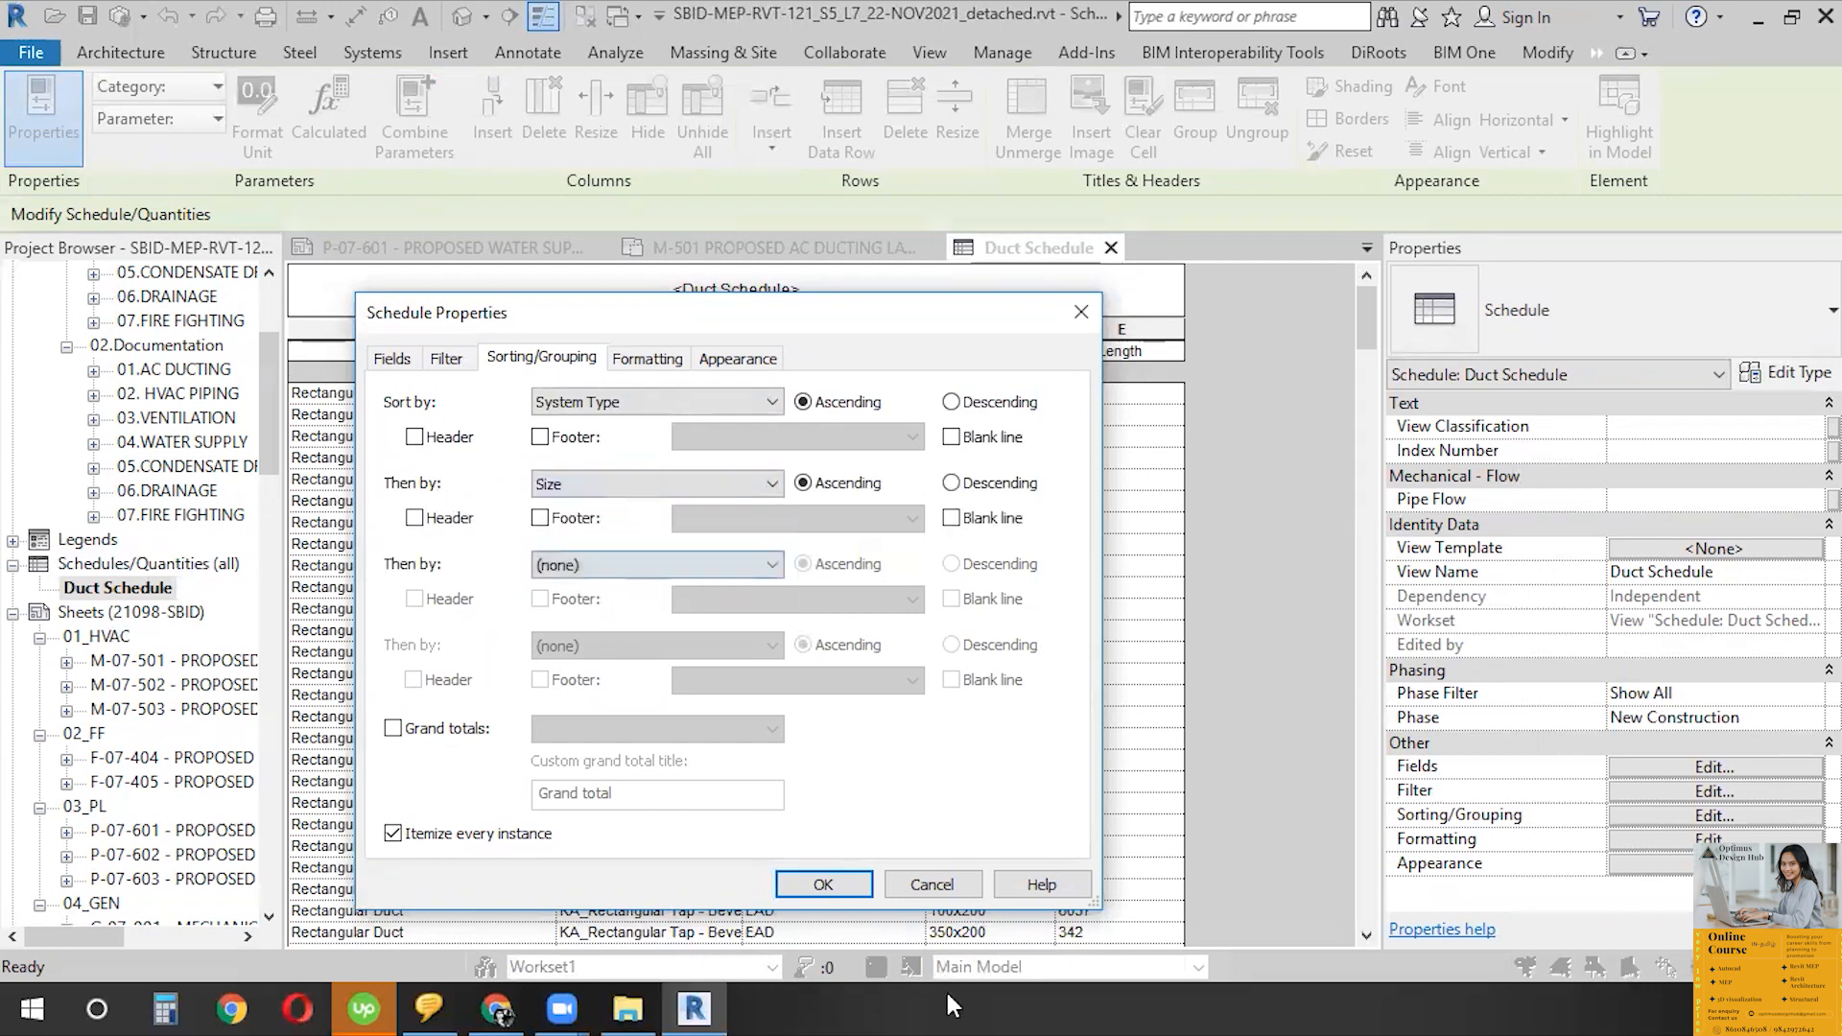
pyautogui.click(823, 883)
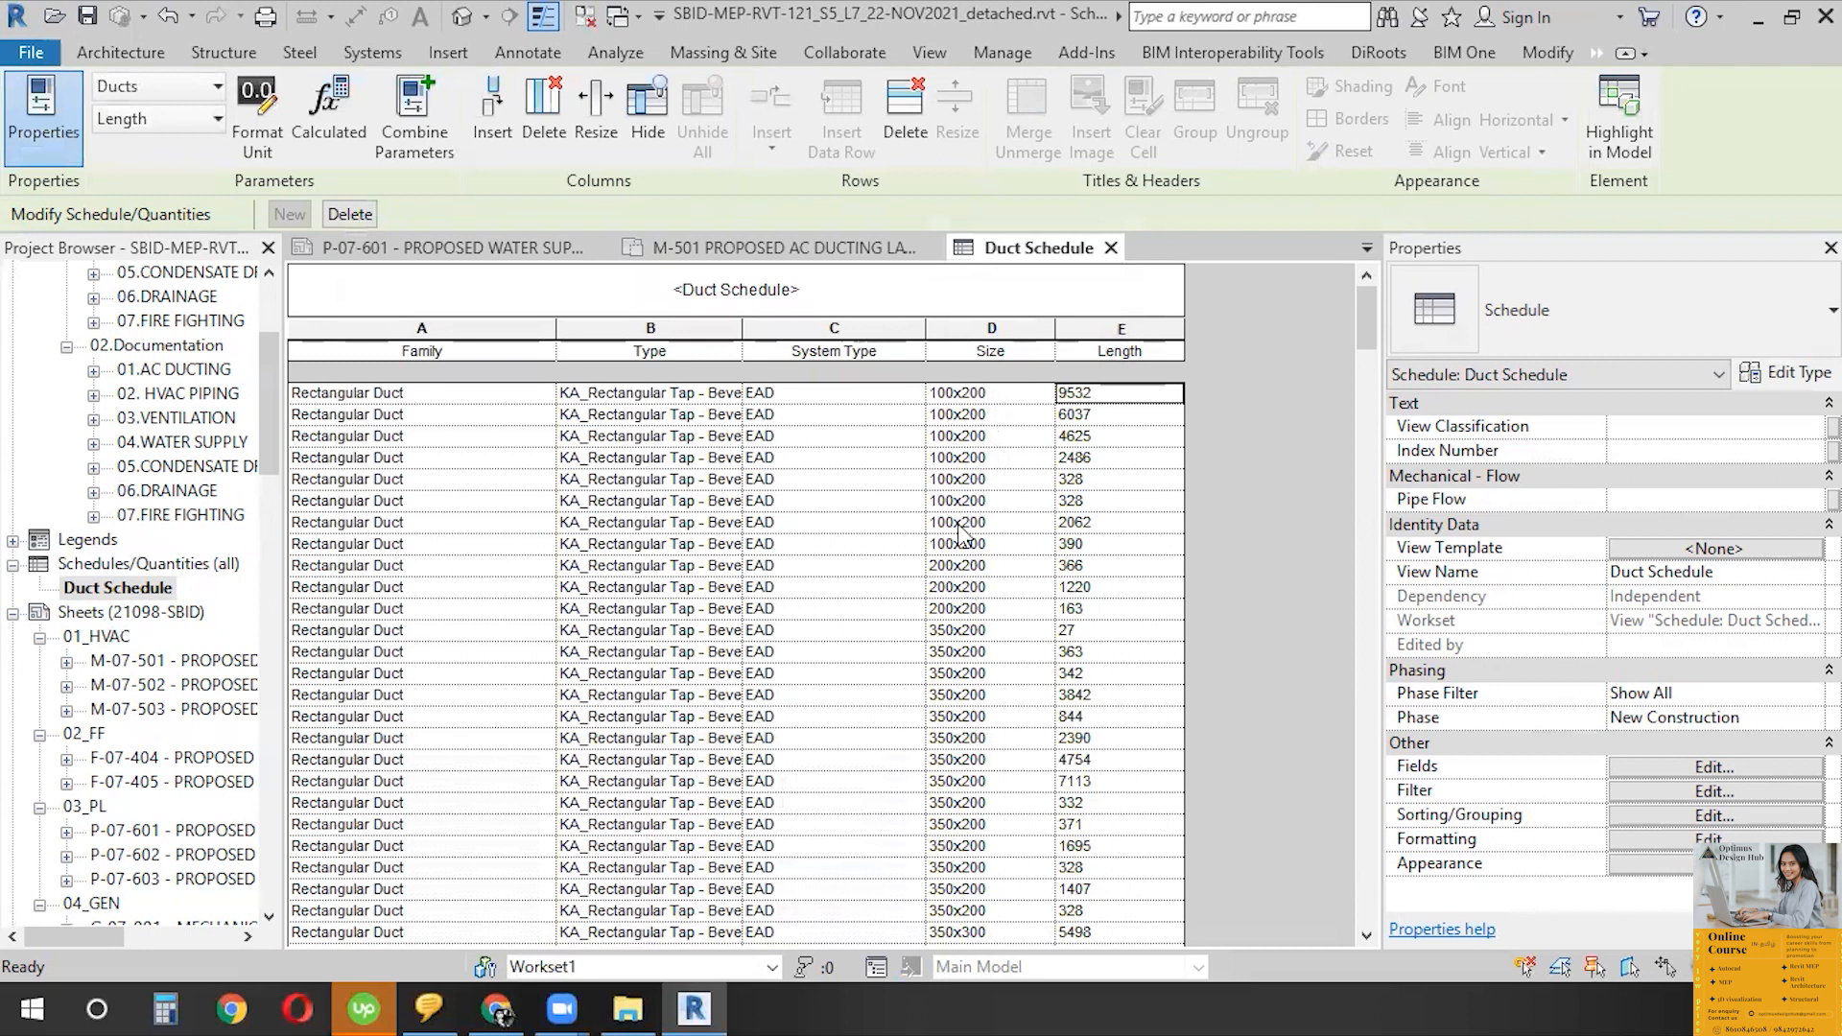
# - Separate the System Type groups with a blank line, keeping the Size sorting ascending
pyautogui.click(1646, 817)
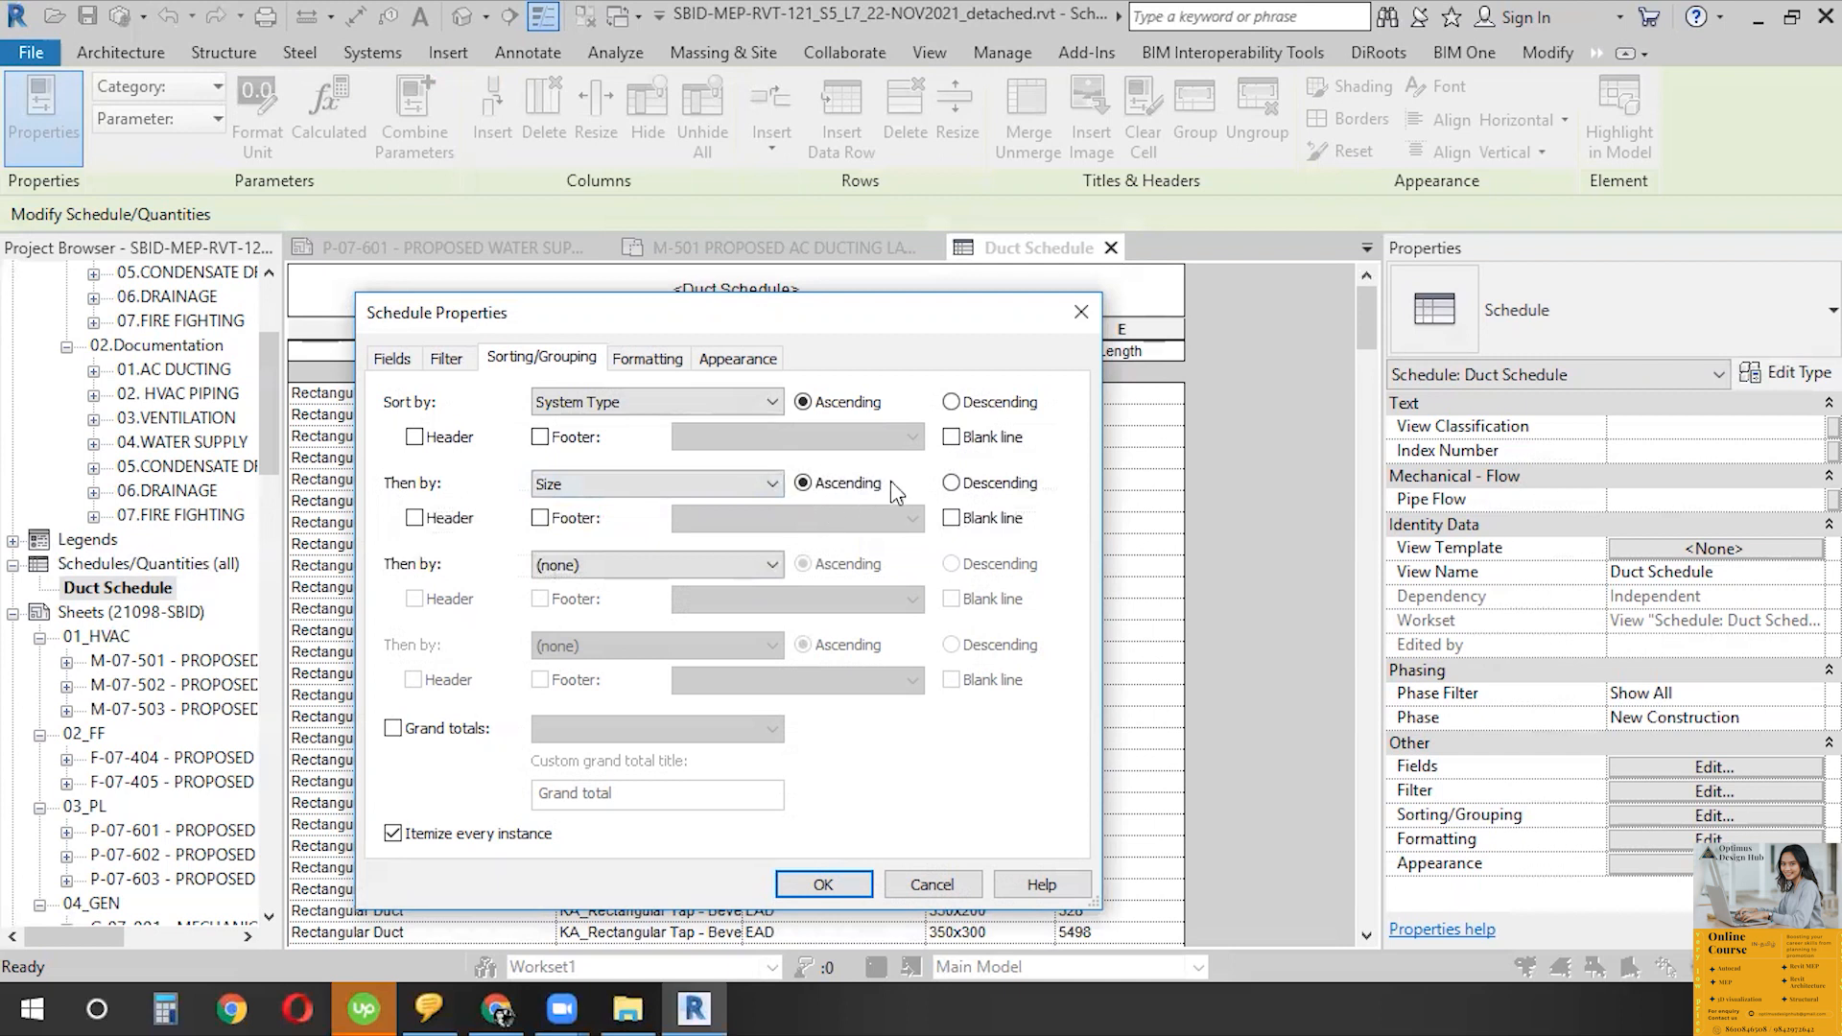
pyautogui.moveTo(975, 307); pyautogui.dragTo(565, 340)
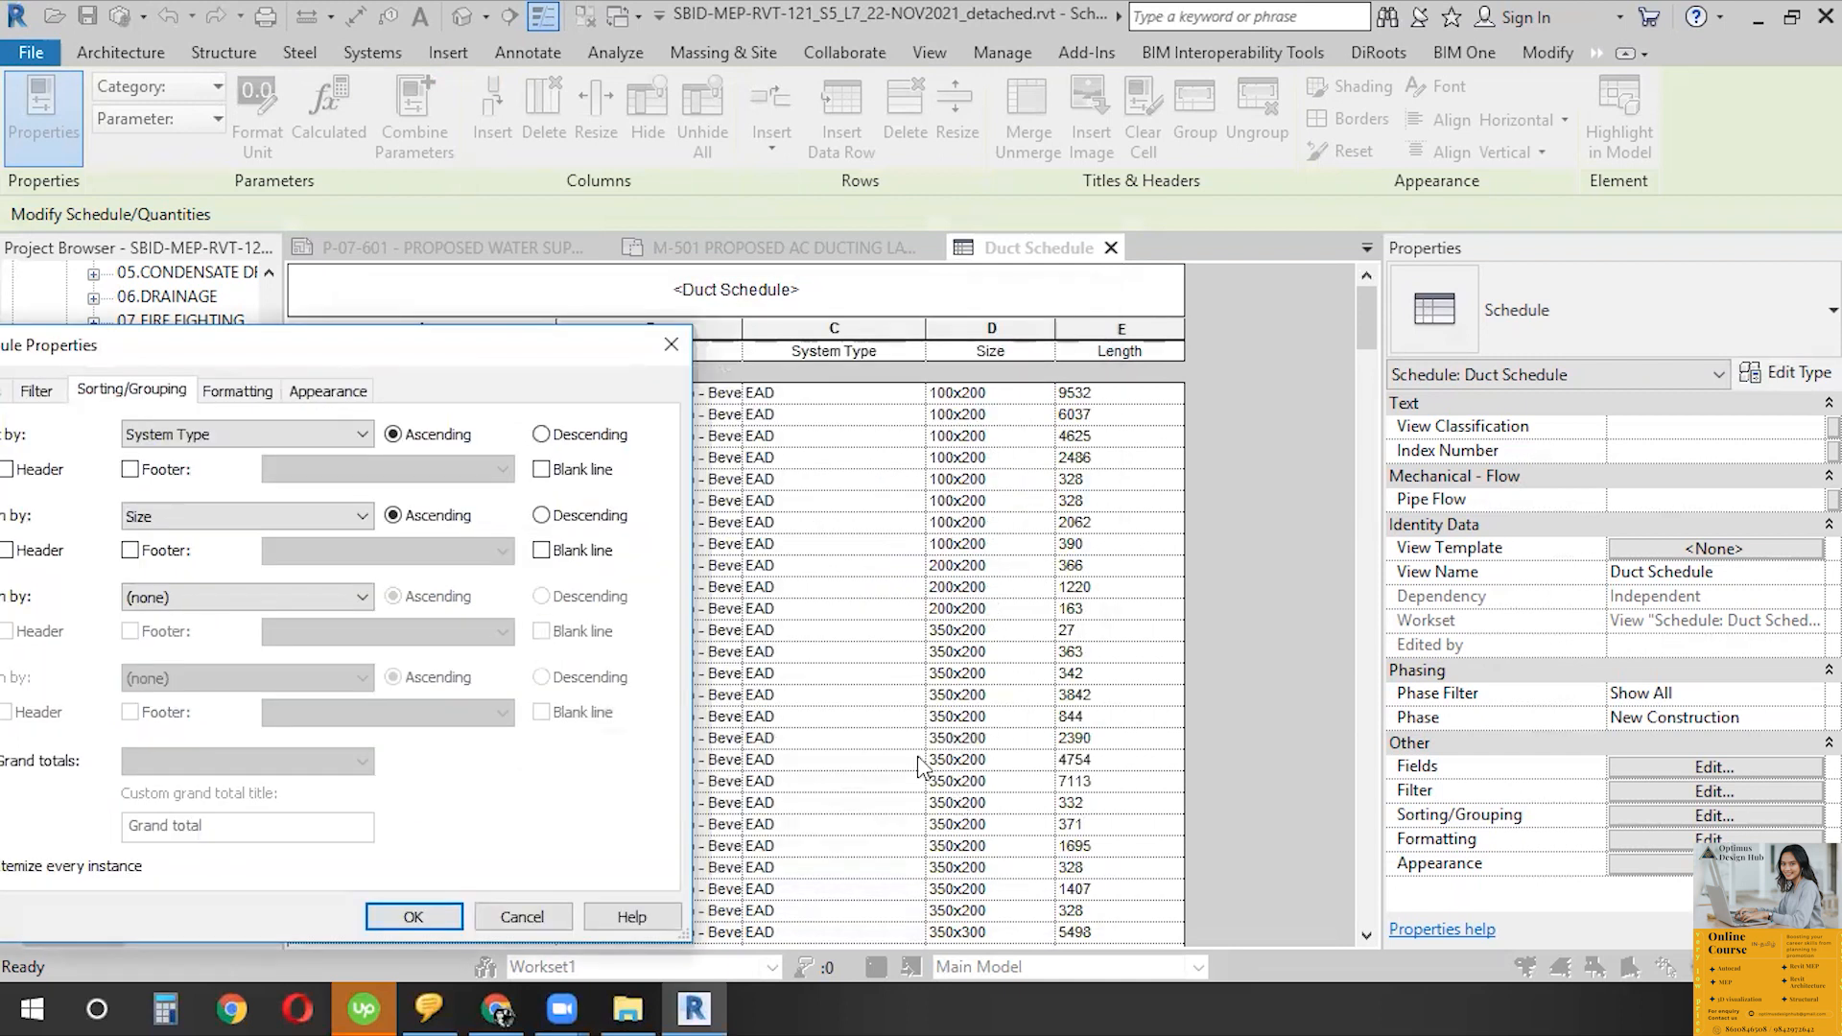
pyautogui.click(543, 516)
pyautogui.click(393, 515)
pyautogui.click(543, 472)
pyautogui.click(411, 918)
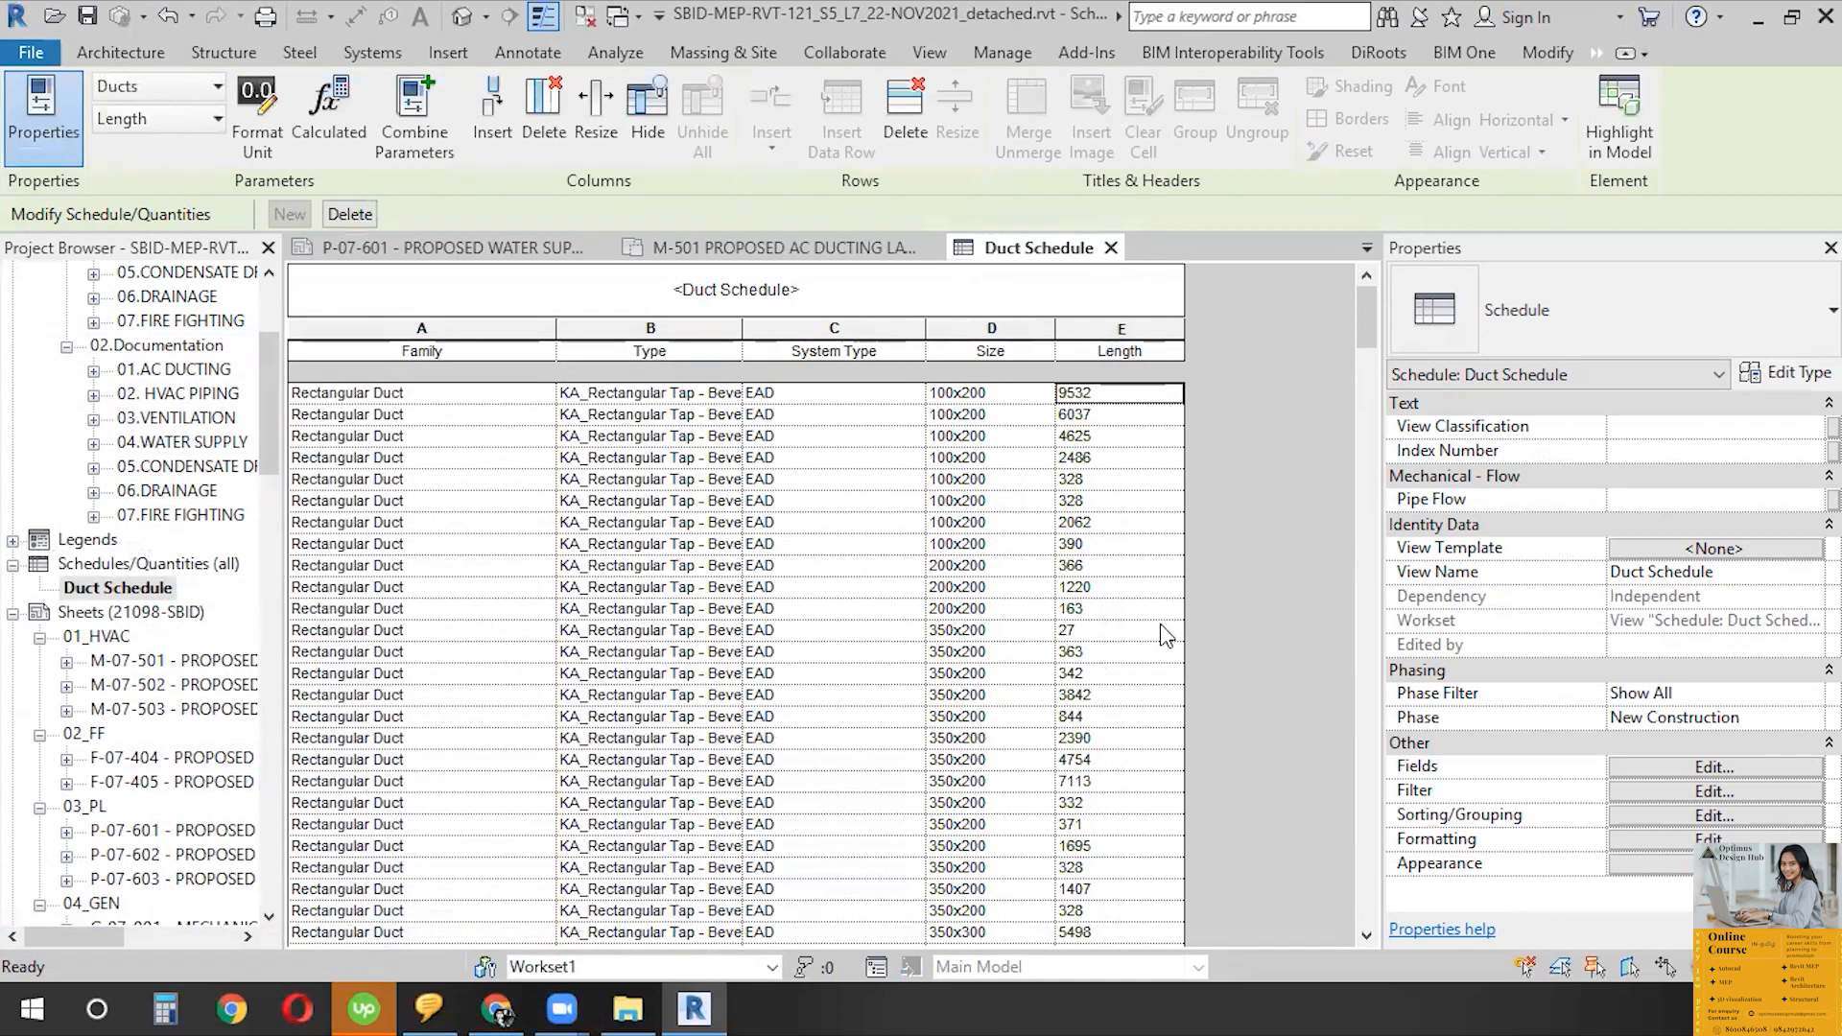
# - Examine the separated system type groups and the order of duct sizes throughout the Duct Schedule
pyautogui.scroll(-10, 1161, 645)
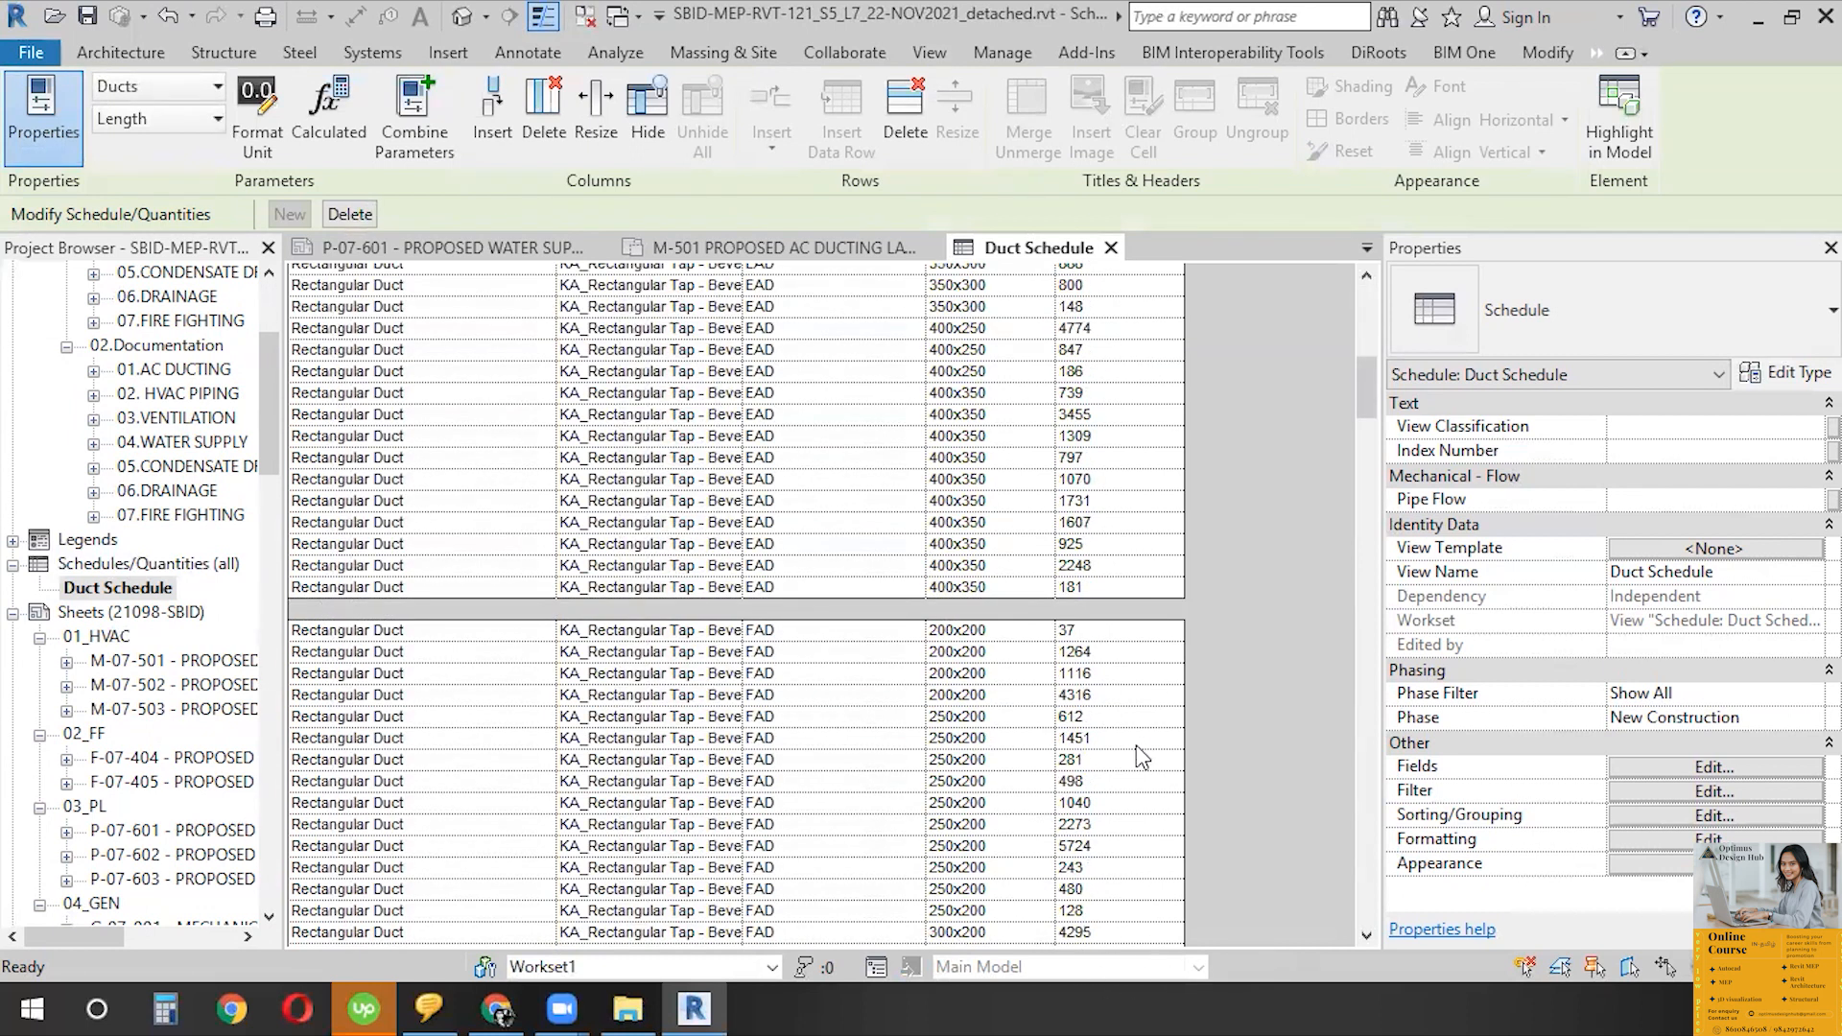
pyautogui.scroll(2, 1165, 735)
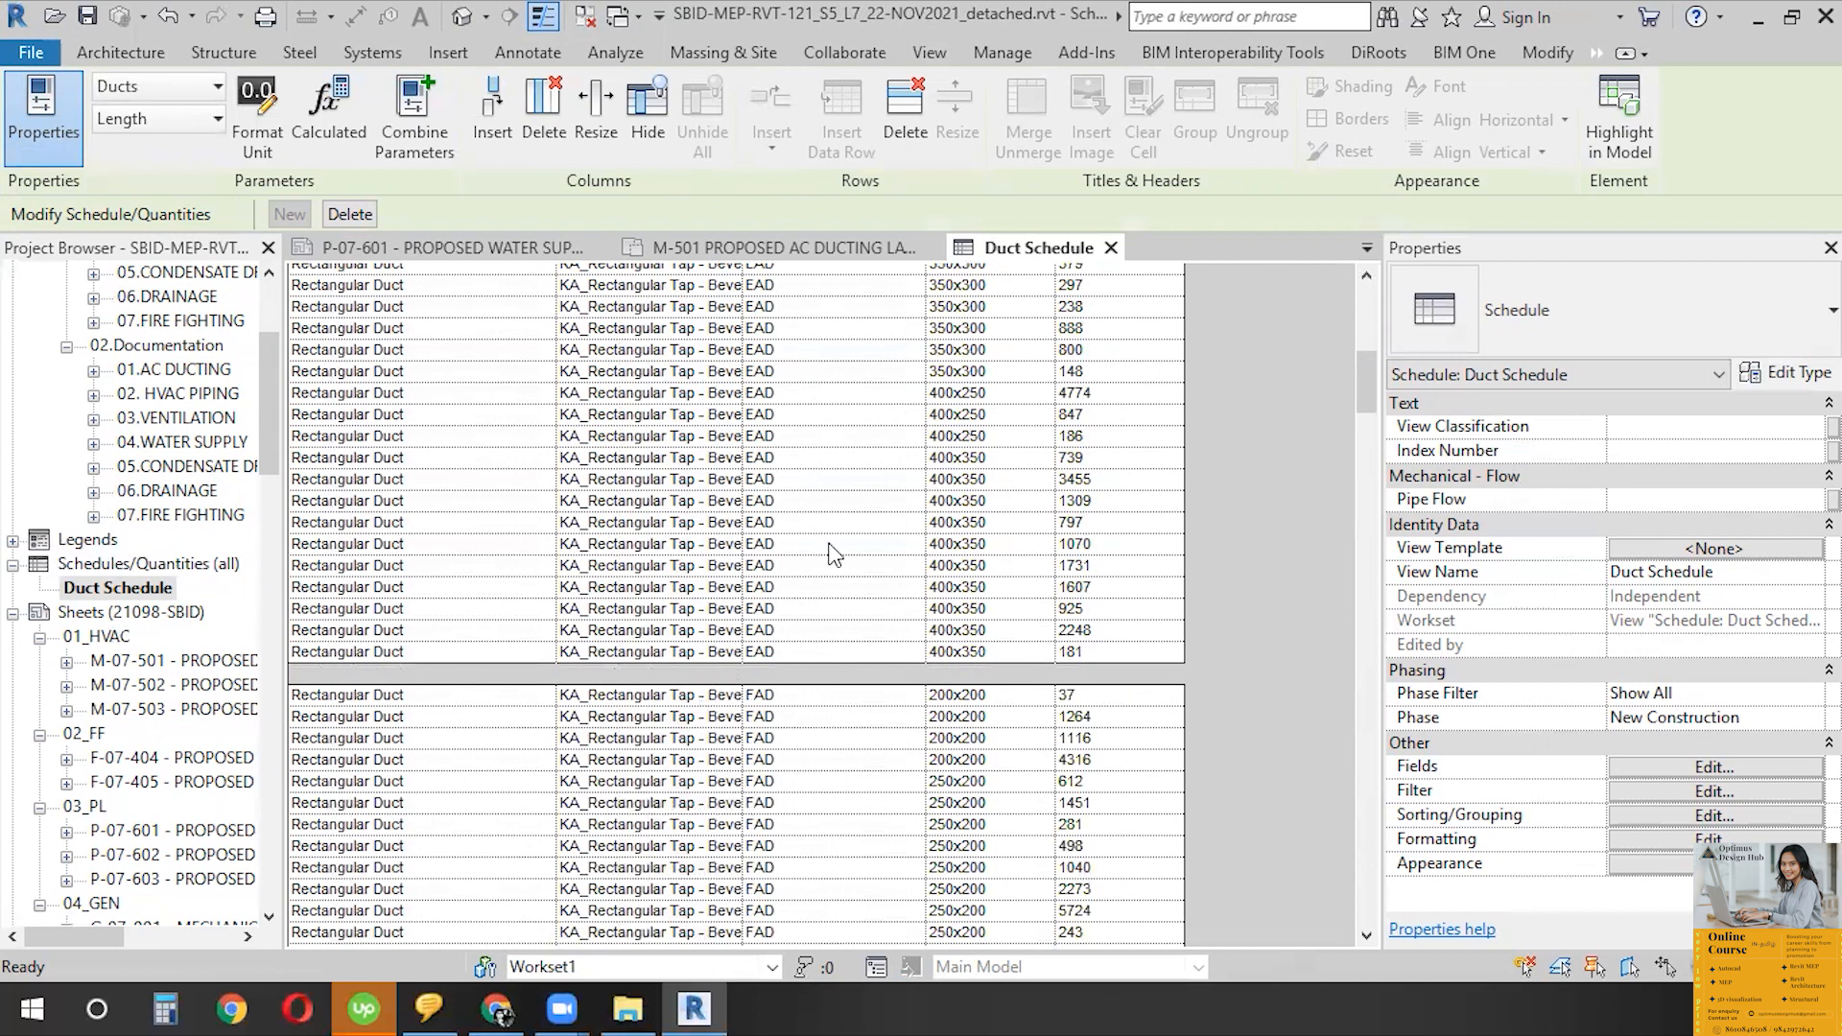
pyautogui.scroll(-3, 877, 700)
pyautogui.scroll(-10, 890, 705)
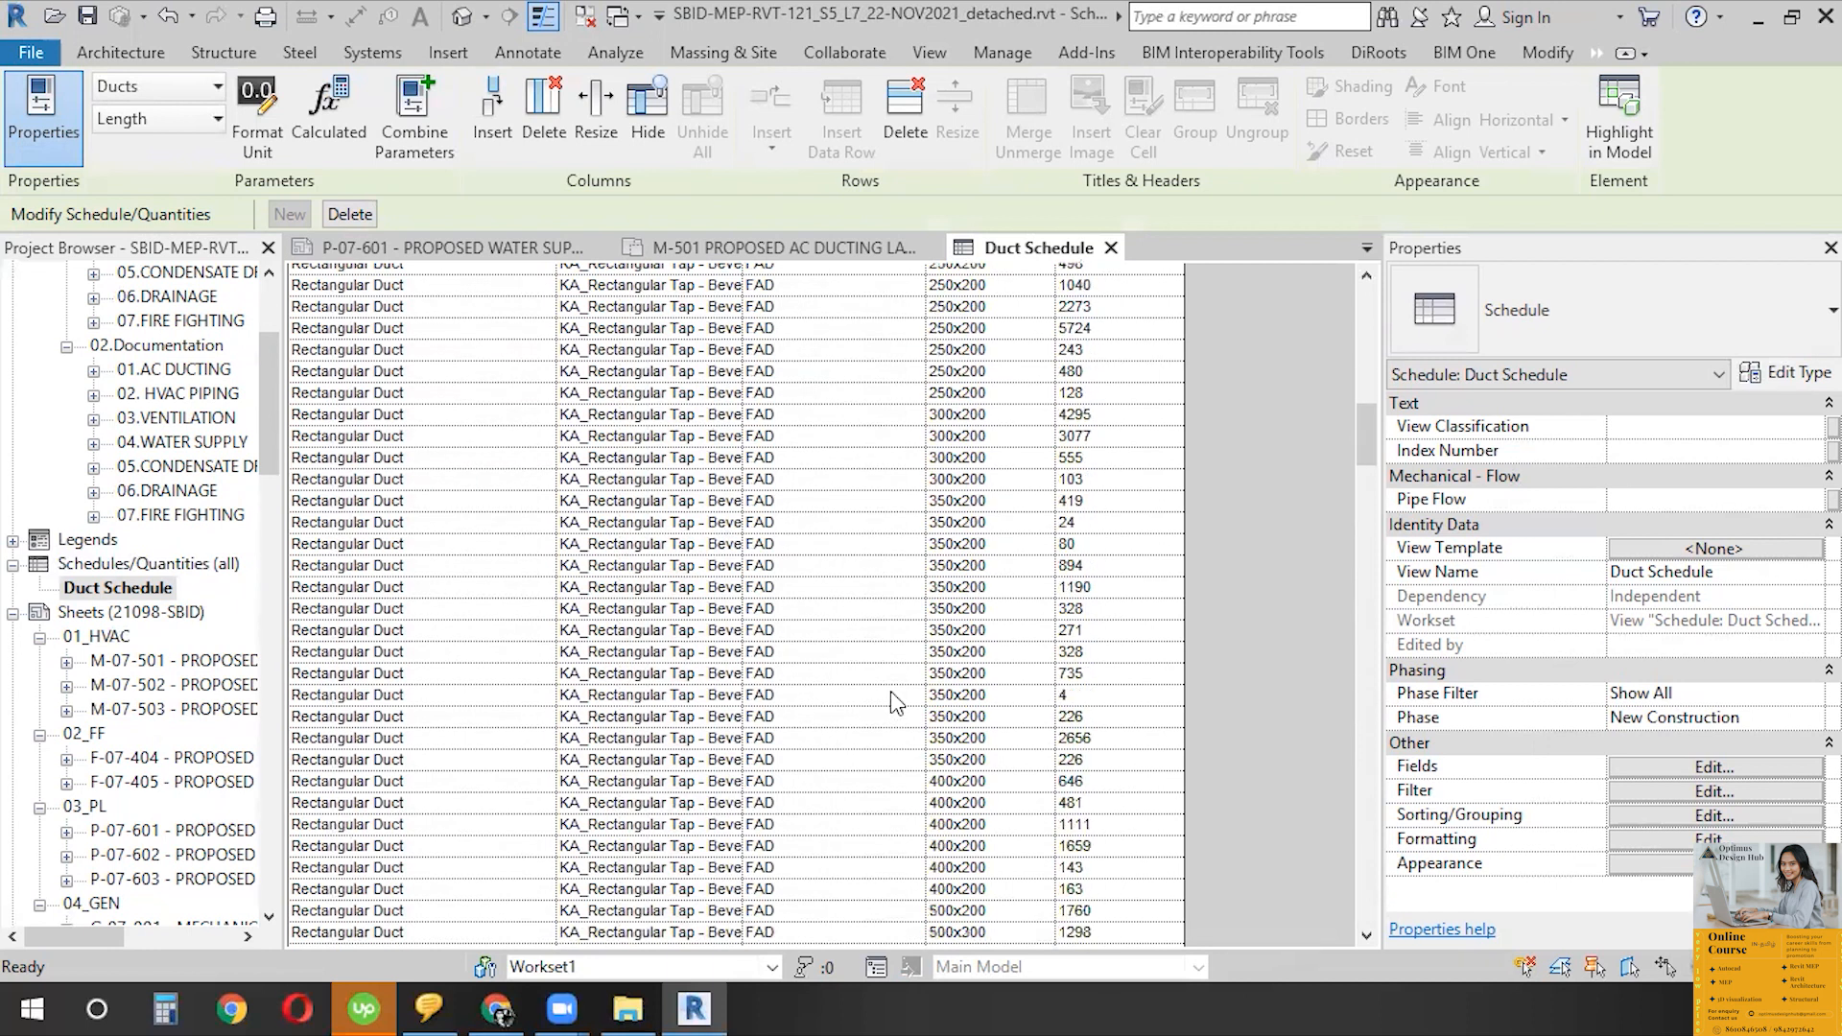
pyautogui.scroll(-10, 935, 775)
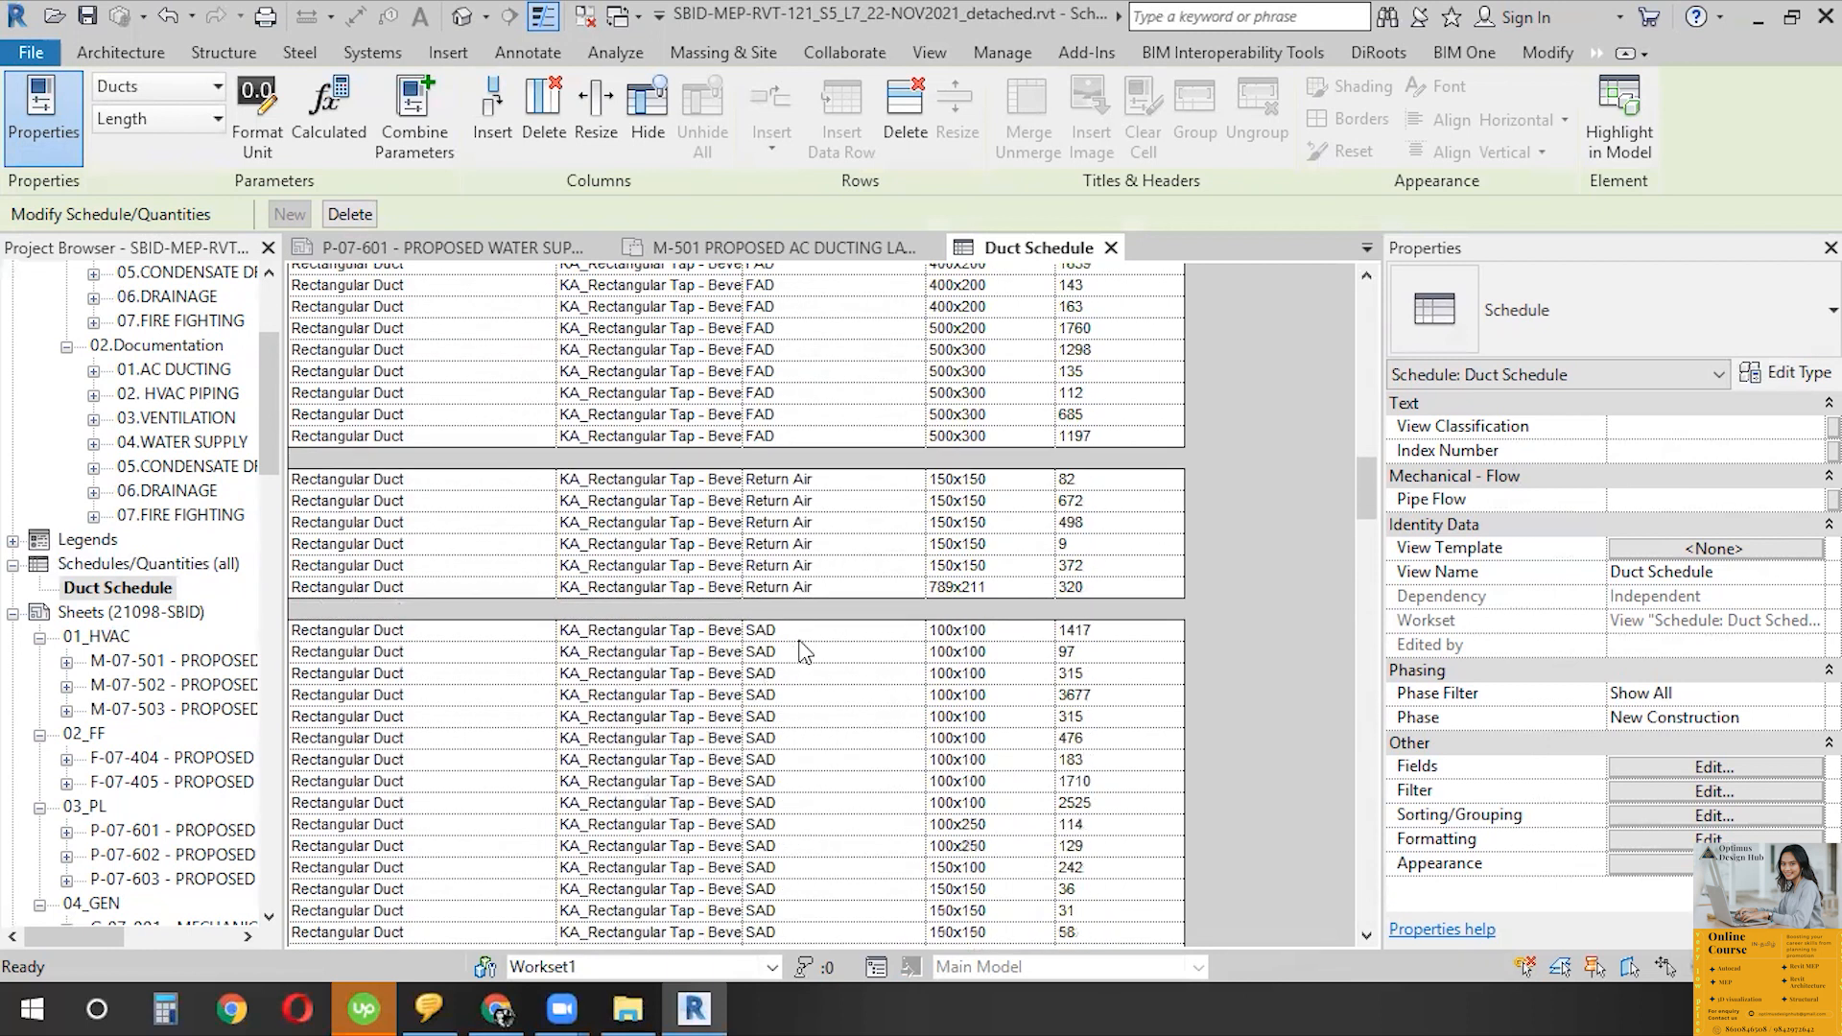
pyautogui.scroll(-15, 1017, 720)
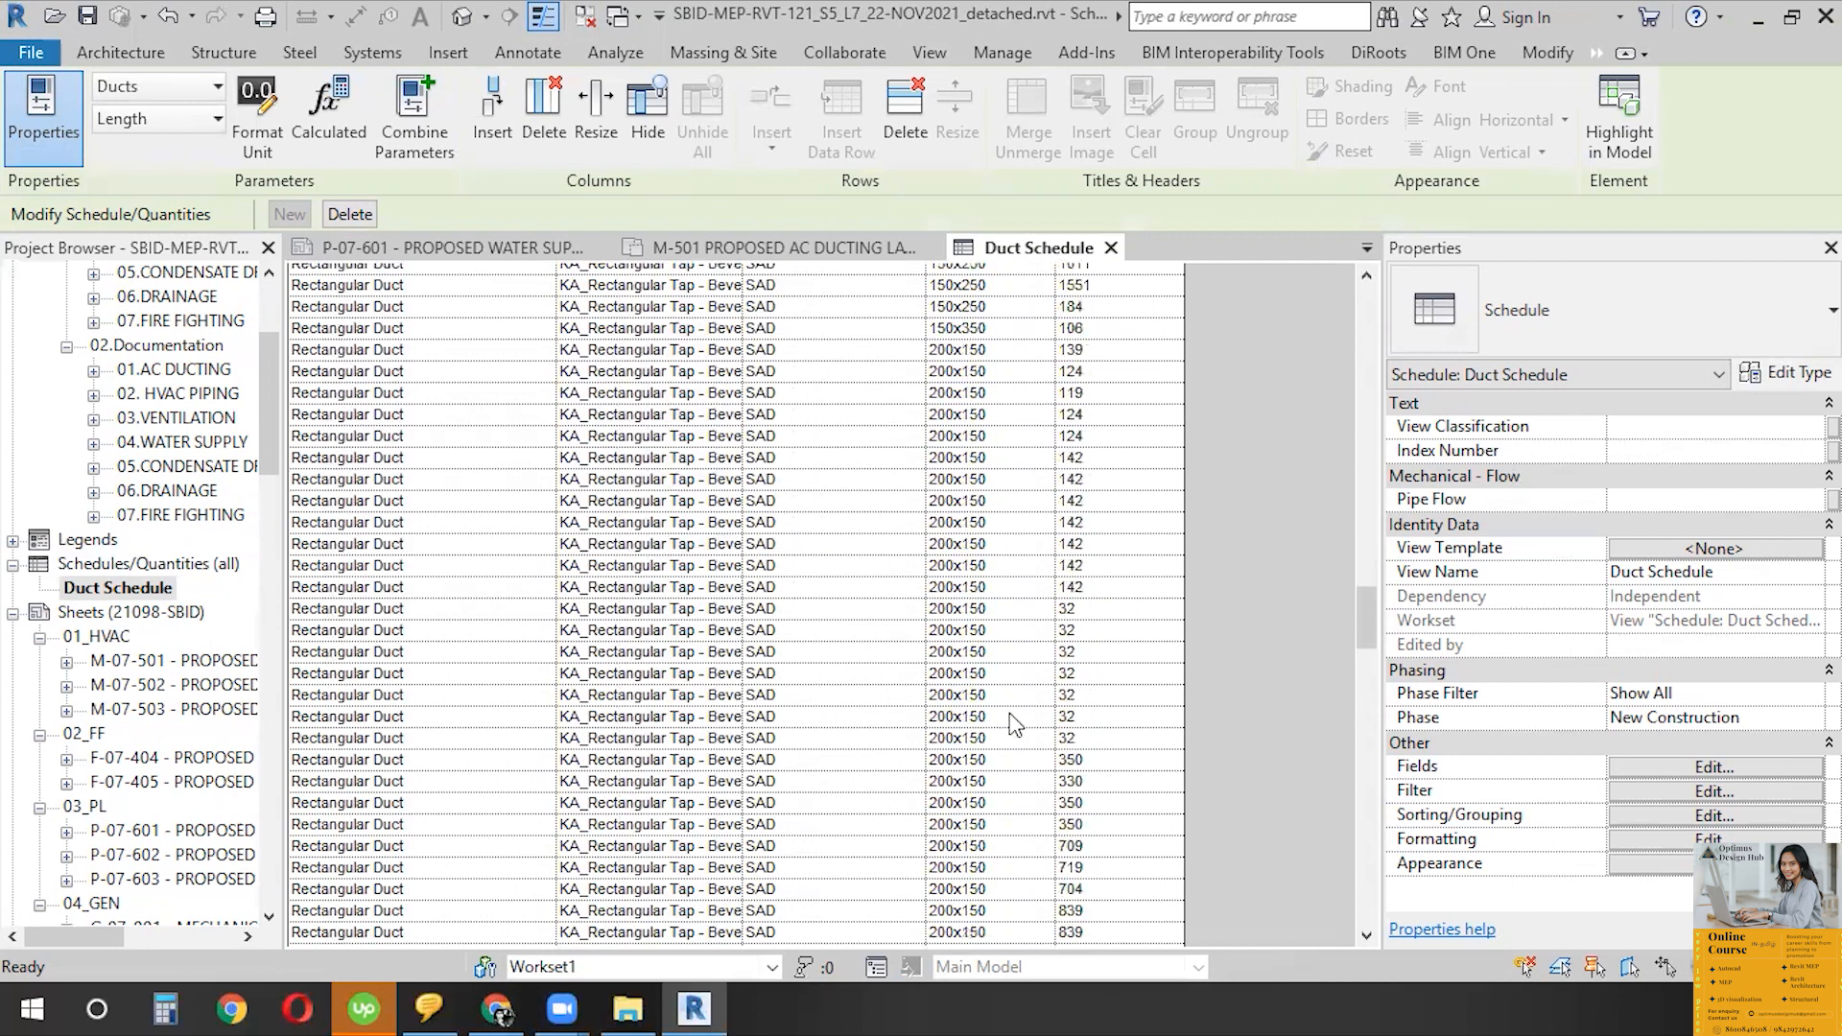
pyautogui.scroll(-15, 1021, 703)
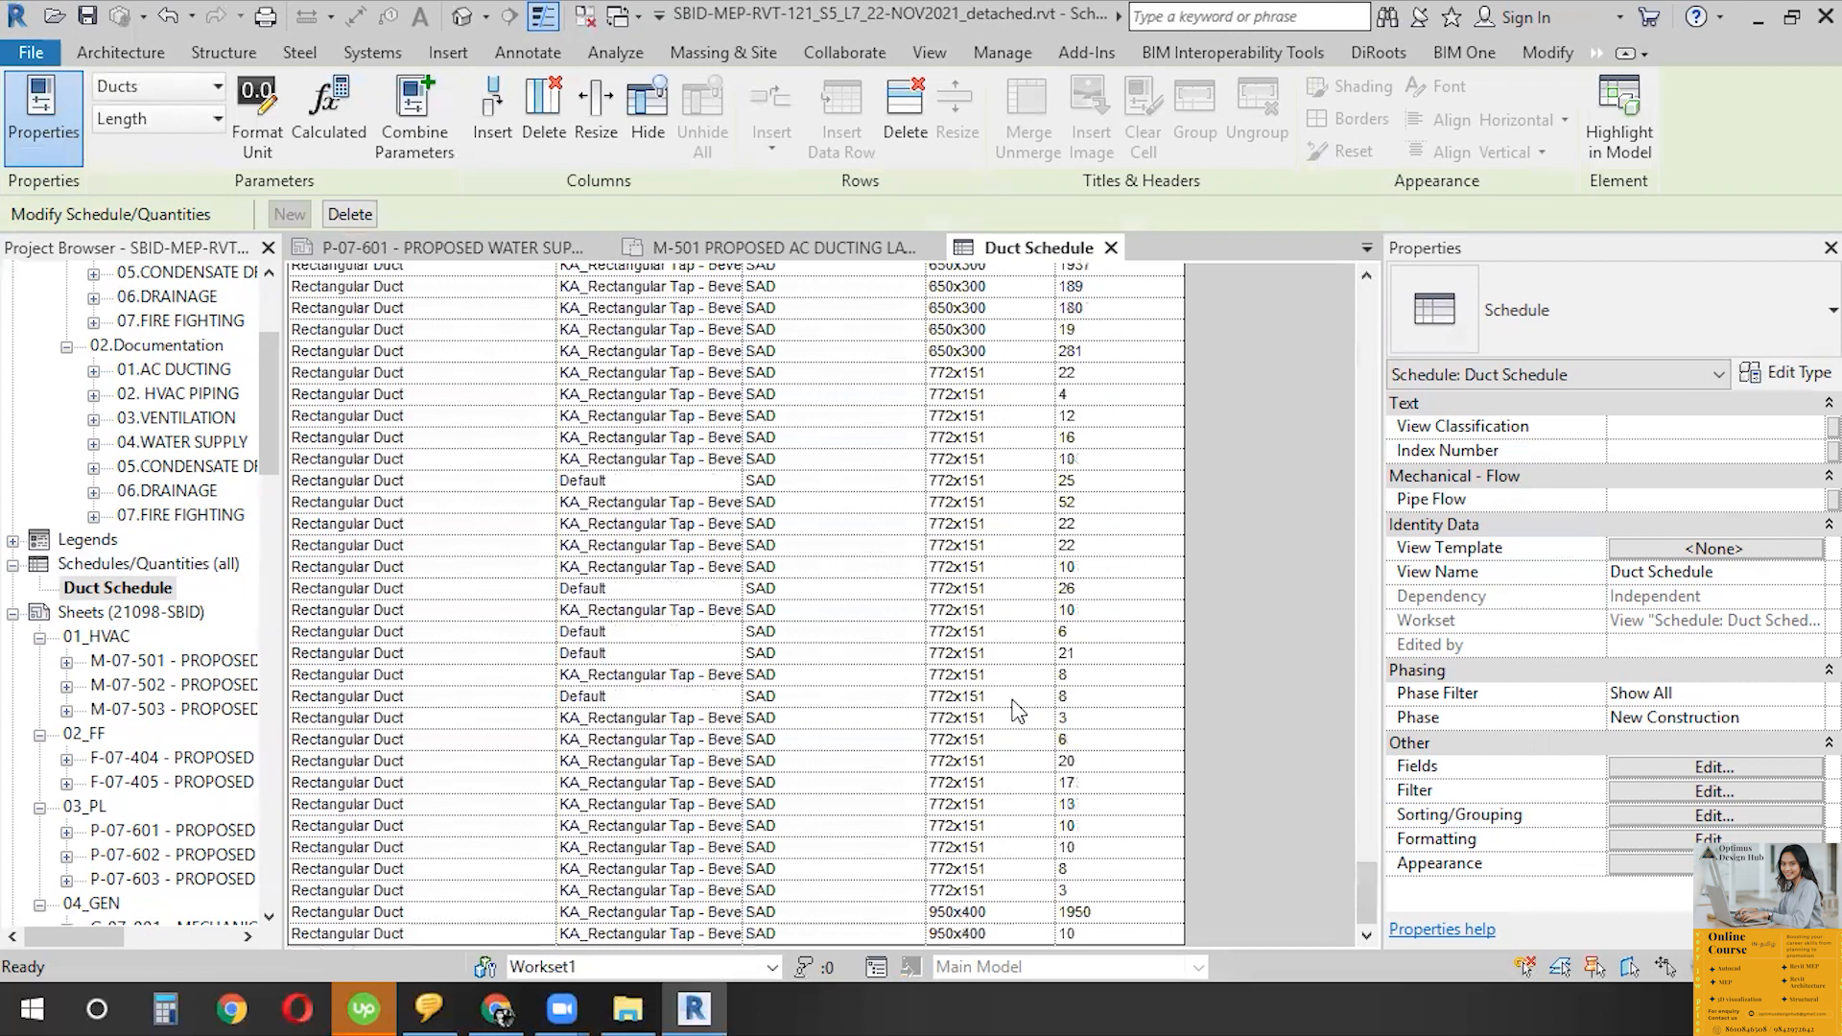
pyautogui.scroll(15, 1017, 710)
pyautogui.scroll(15, 1118, 538)
pyautogui.scroll(15, 1117, 533)
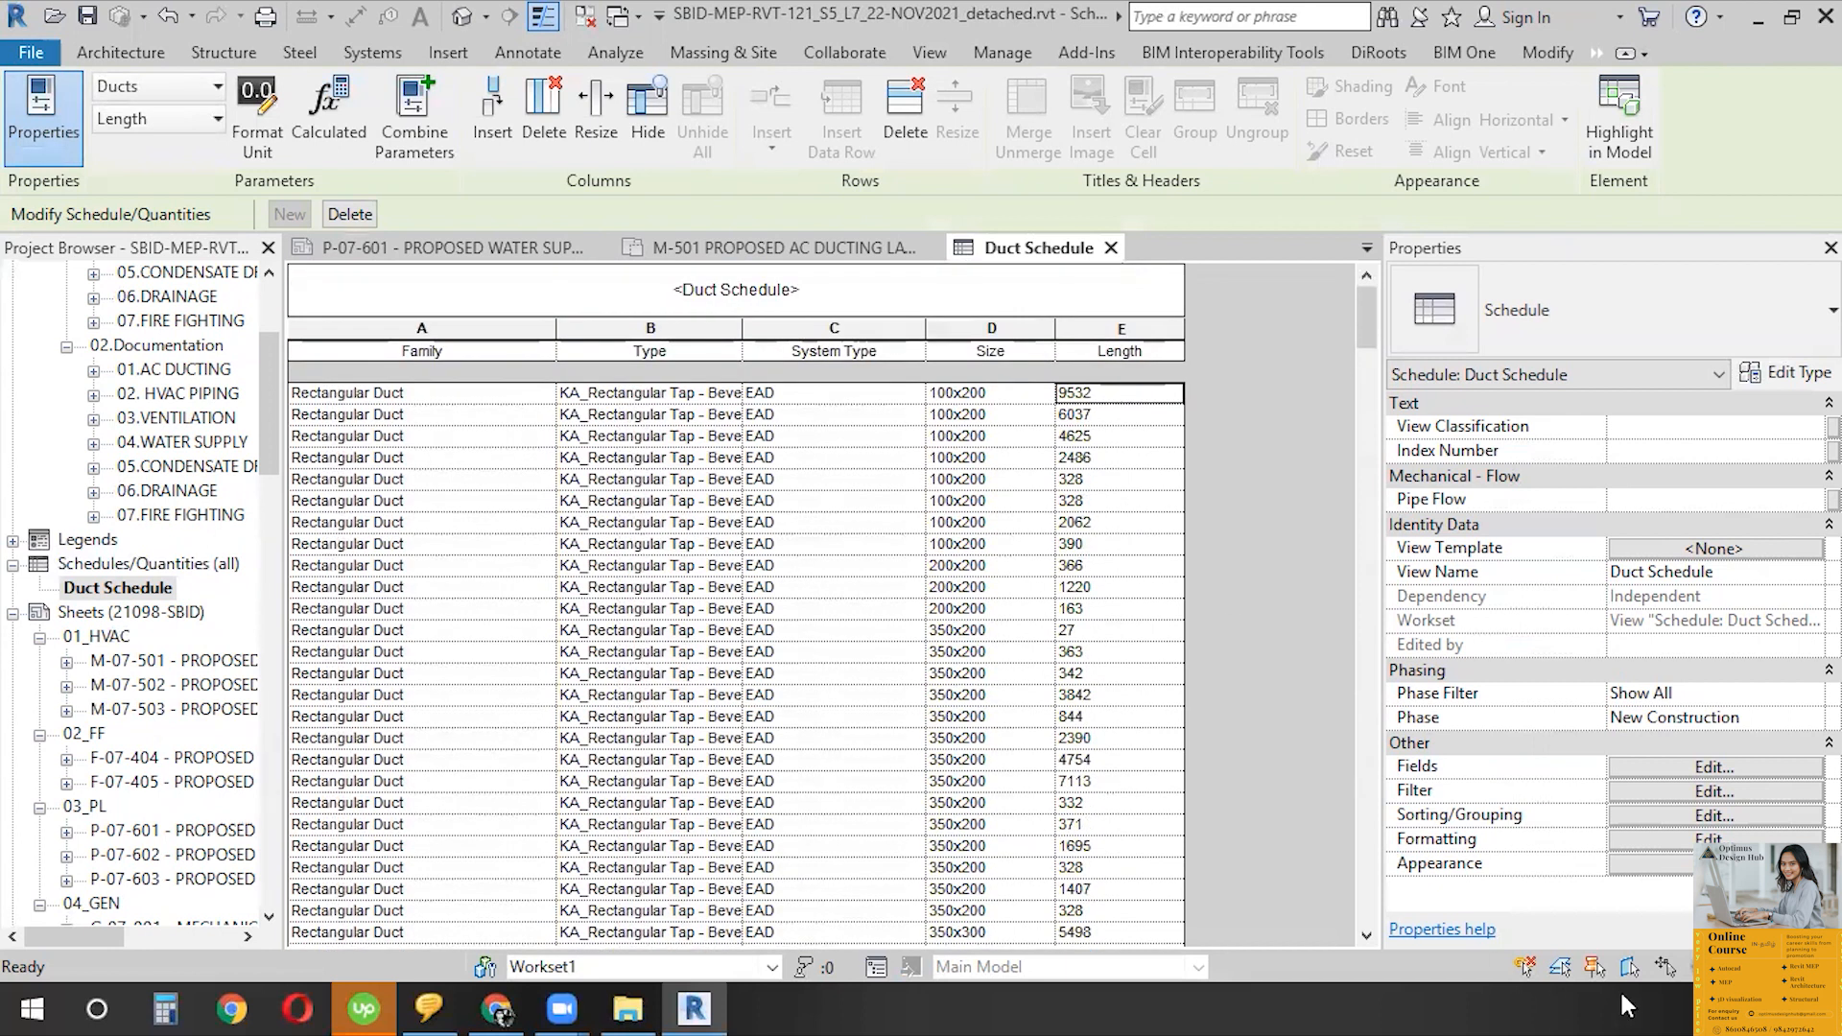
# - Add Length as the third ascending sort field of the Duct Schedule, after Size
pyautogui.click(1714, 792)
pyautogui.click(197, 391)
pyautogui.click(378, 601)
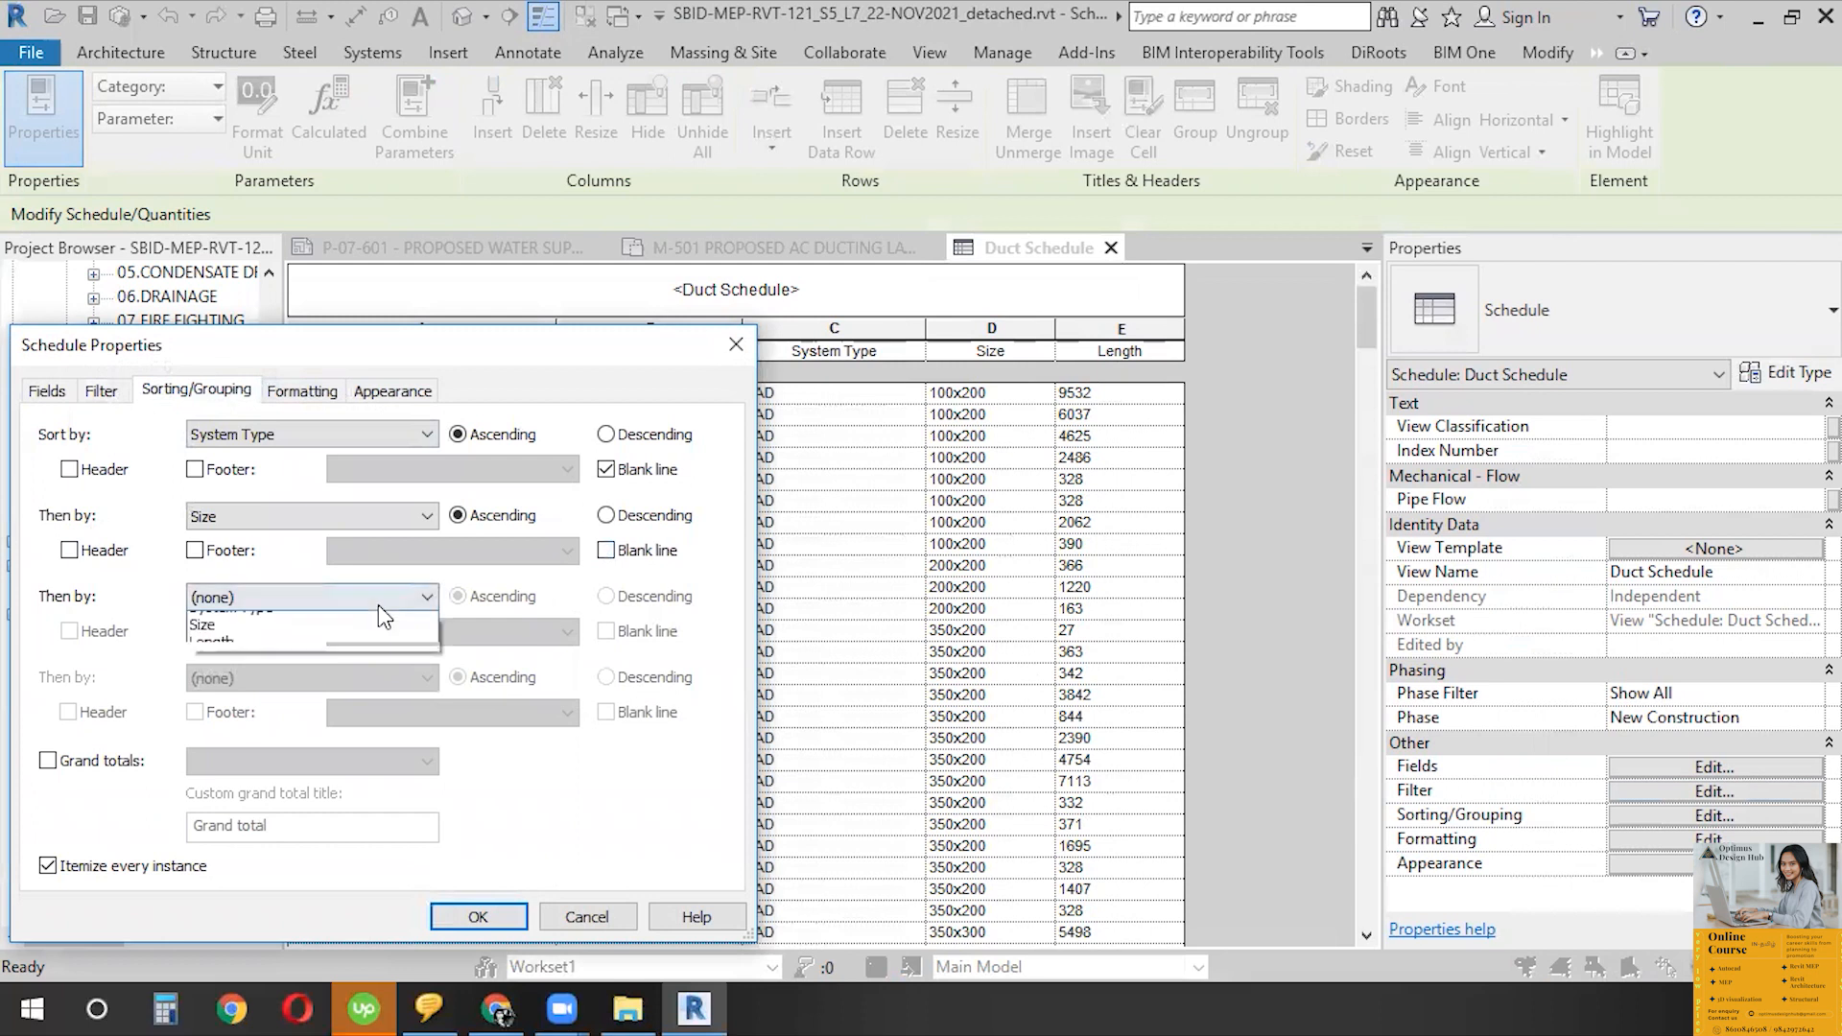
pyautogui.click(370, 715)
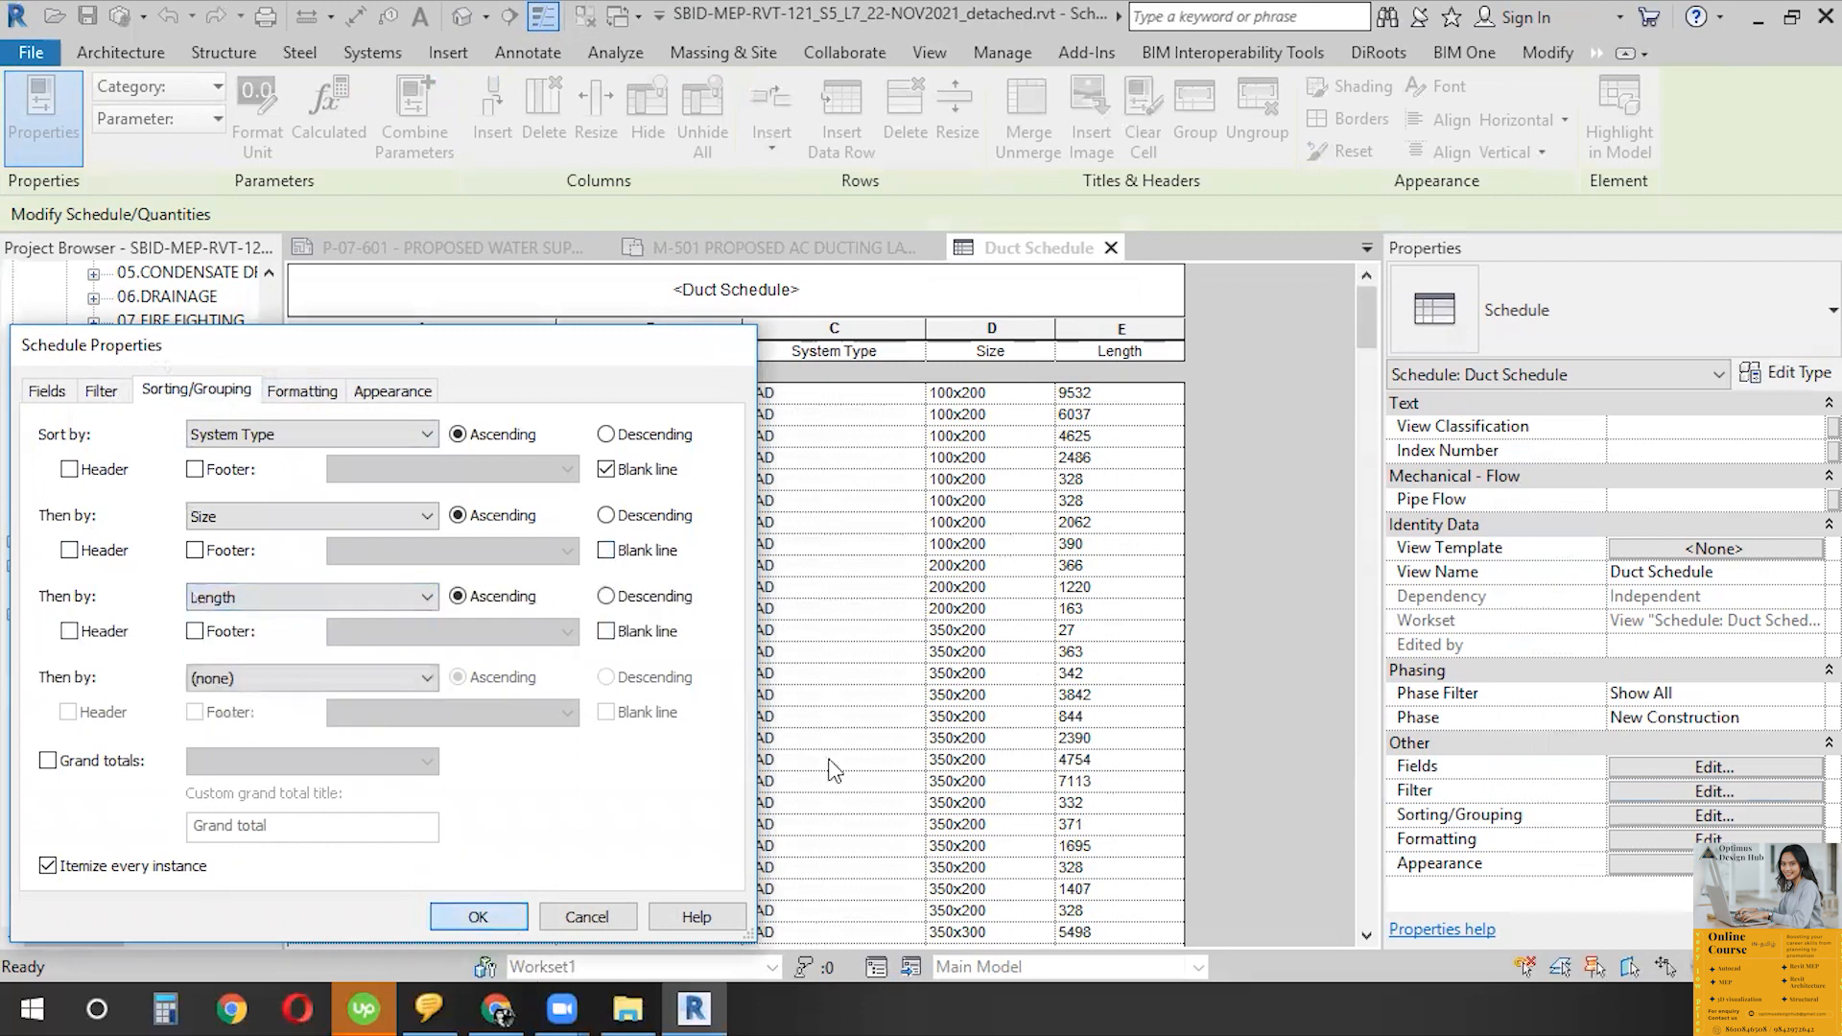
pyautogui.click(1119, 395)
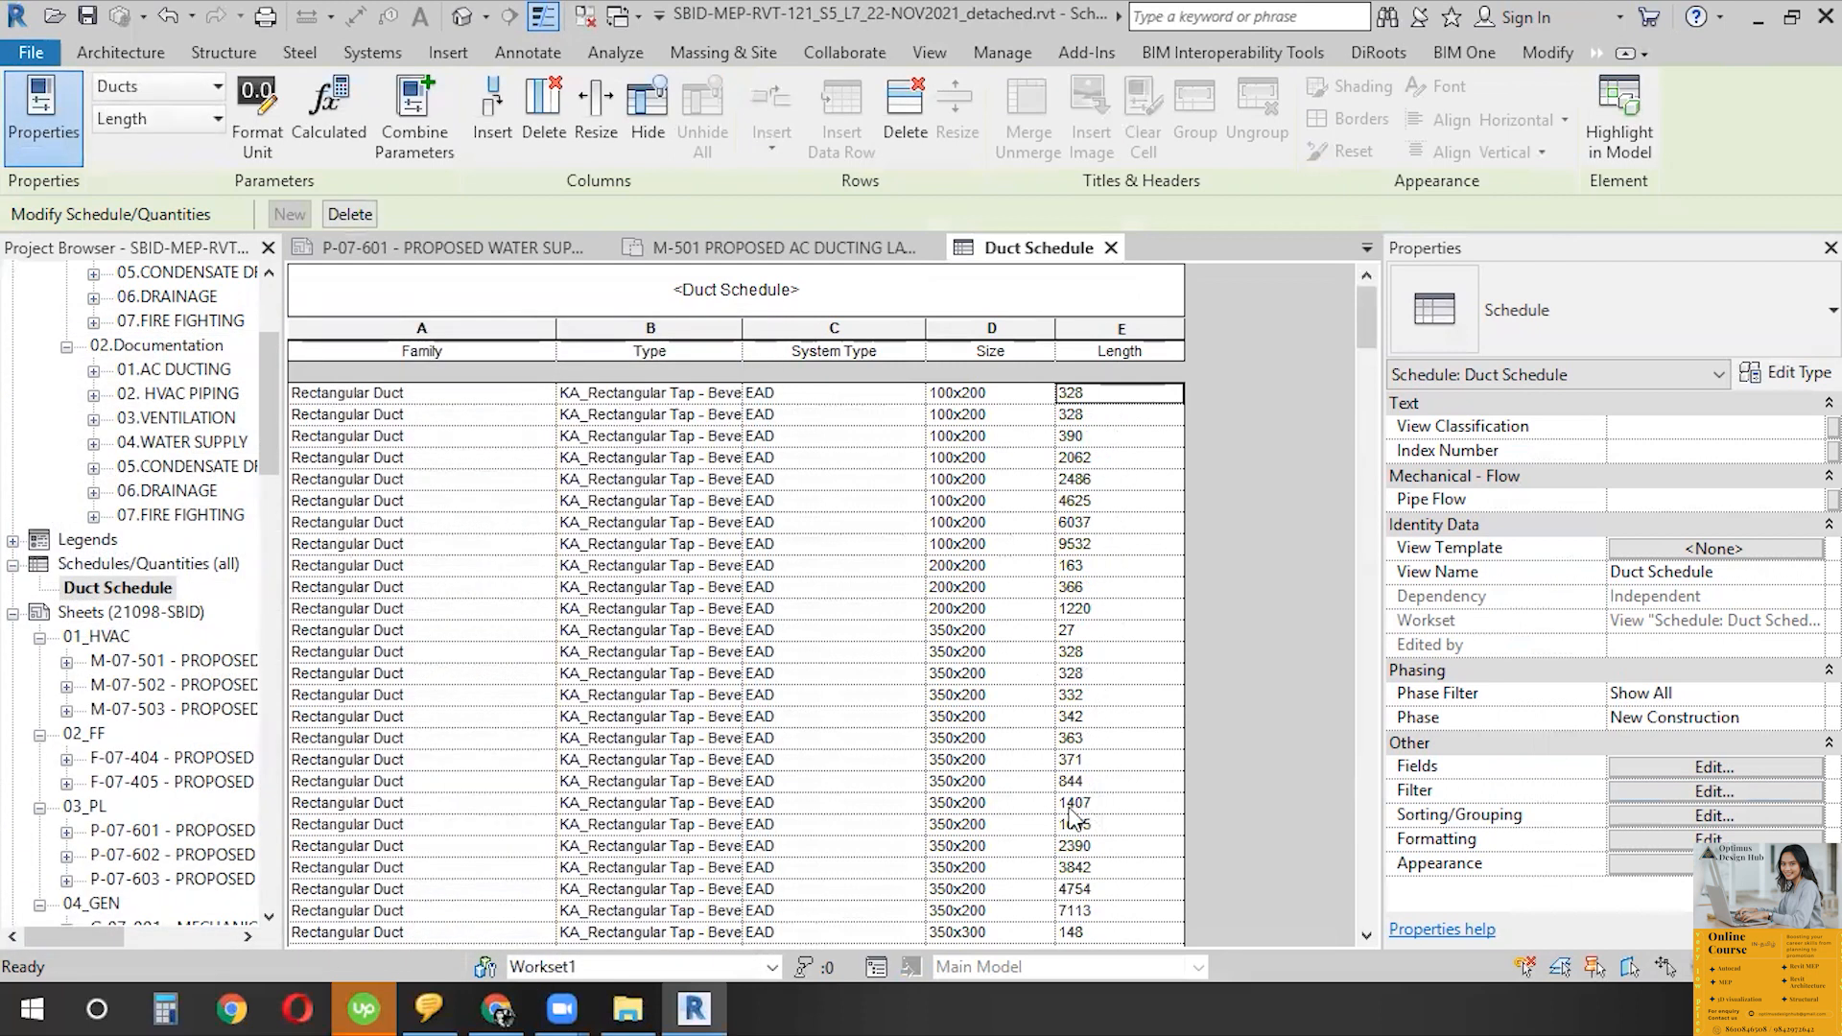
# - Remove the Family field from the Duct Schedule's scheduled fields
pyautogui.scroll(-3, 1163, 734)
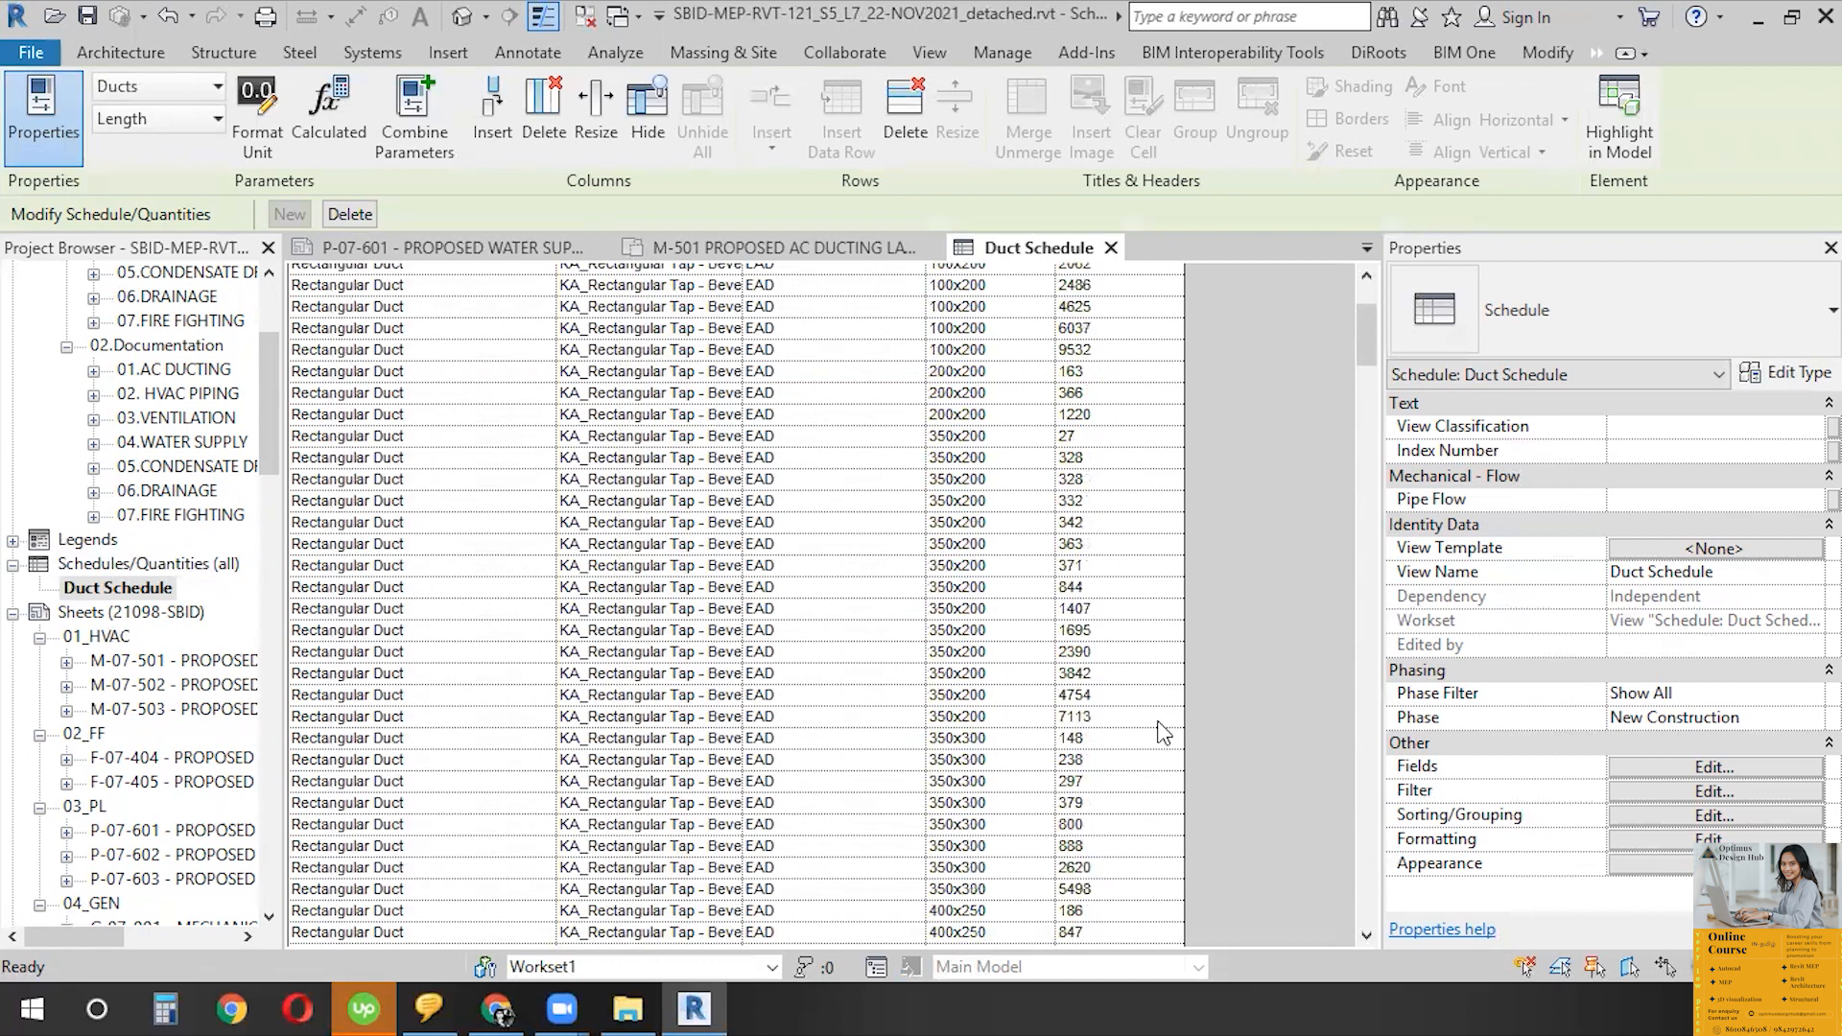
pyautogui.scroll(3, 1163, 734)
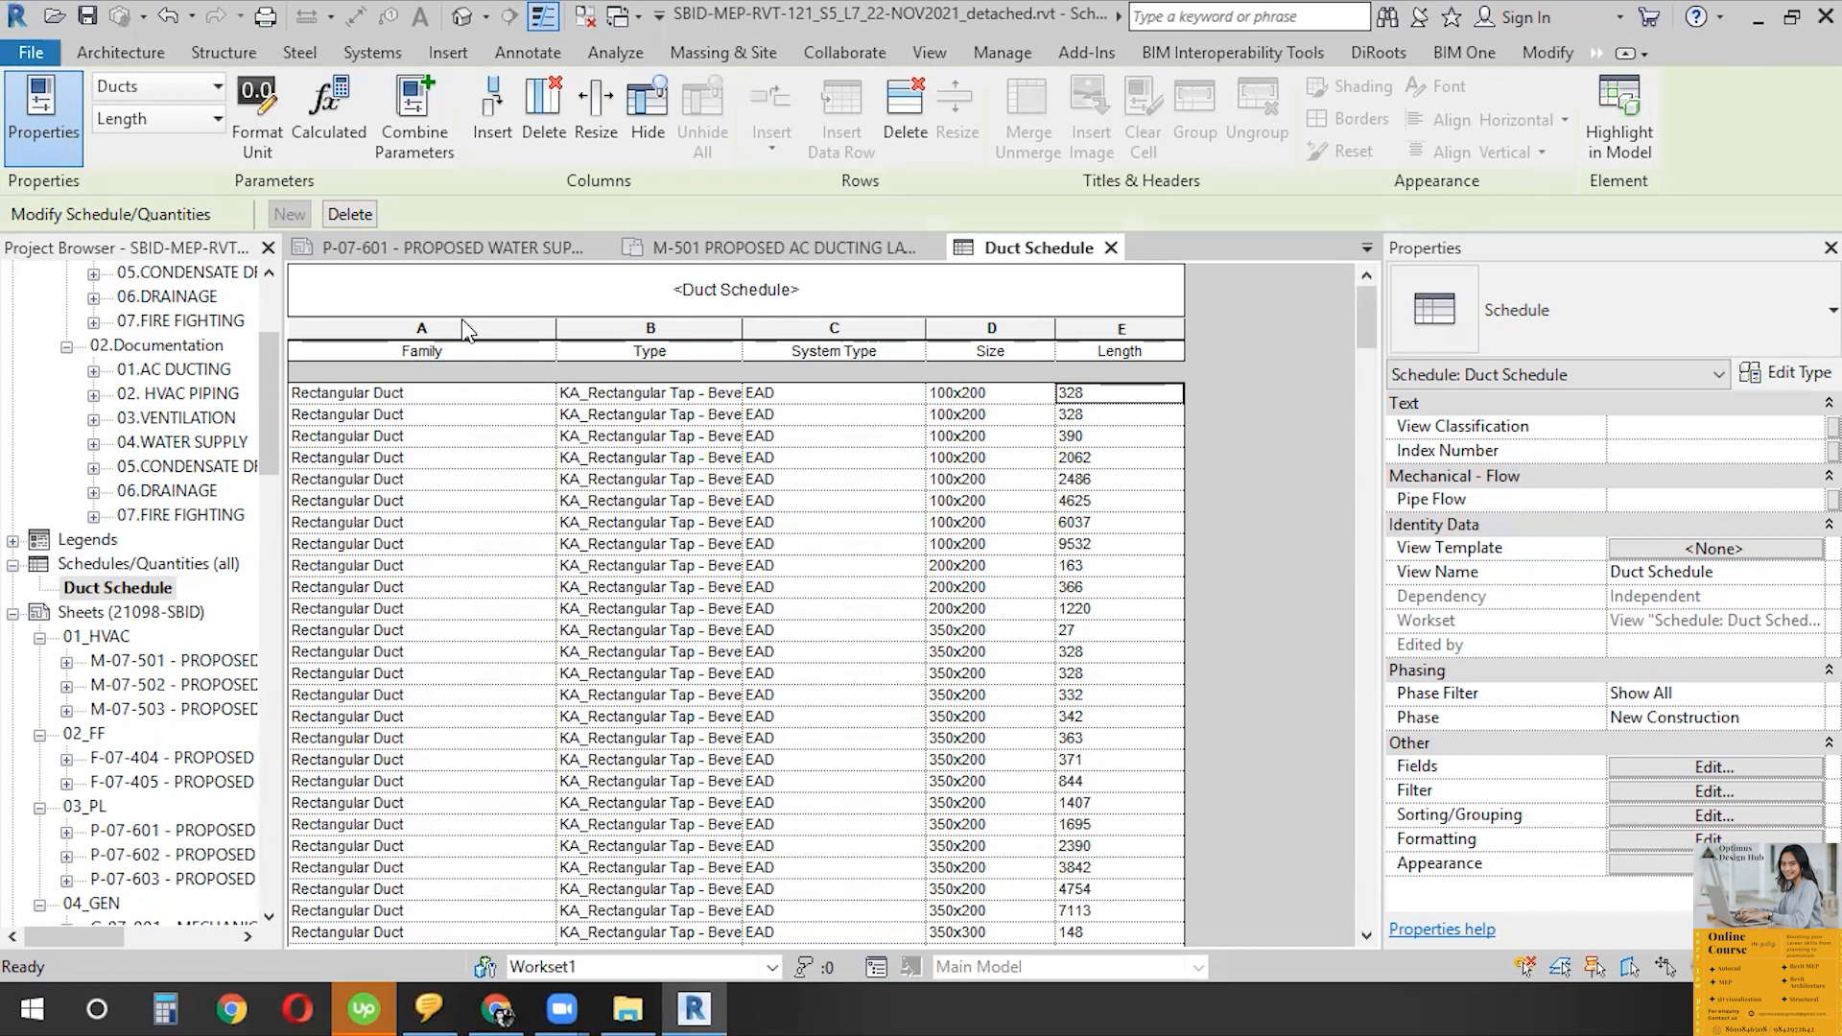
pyautogui.click(523, 353)
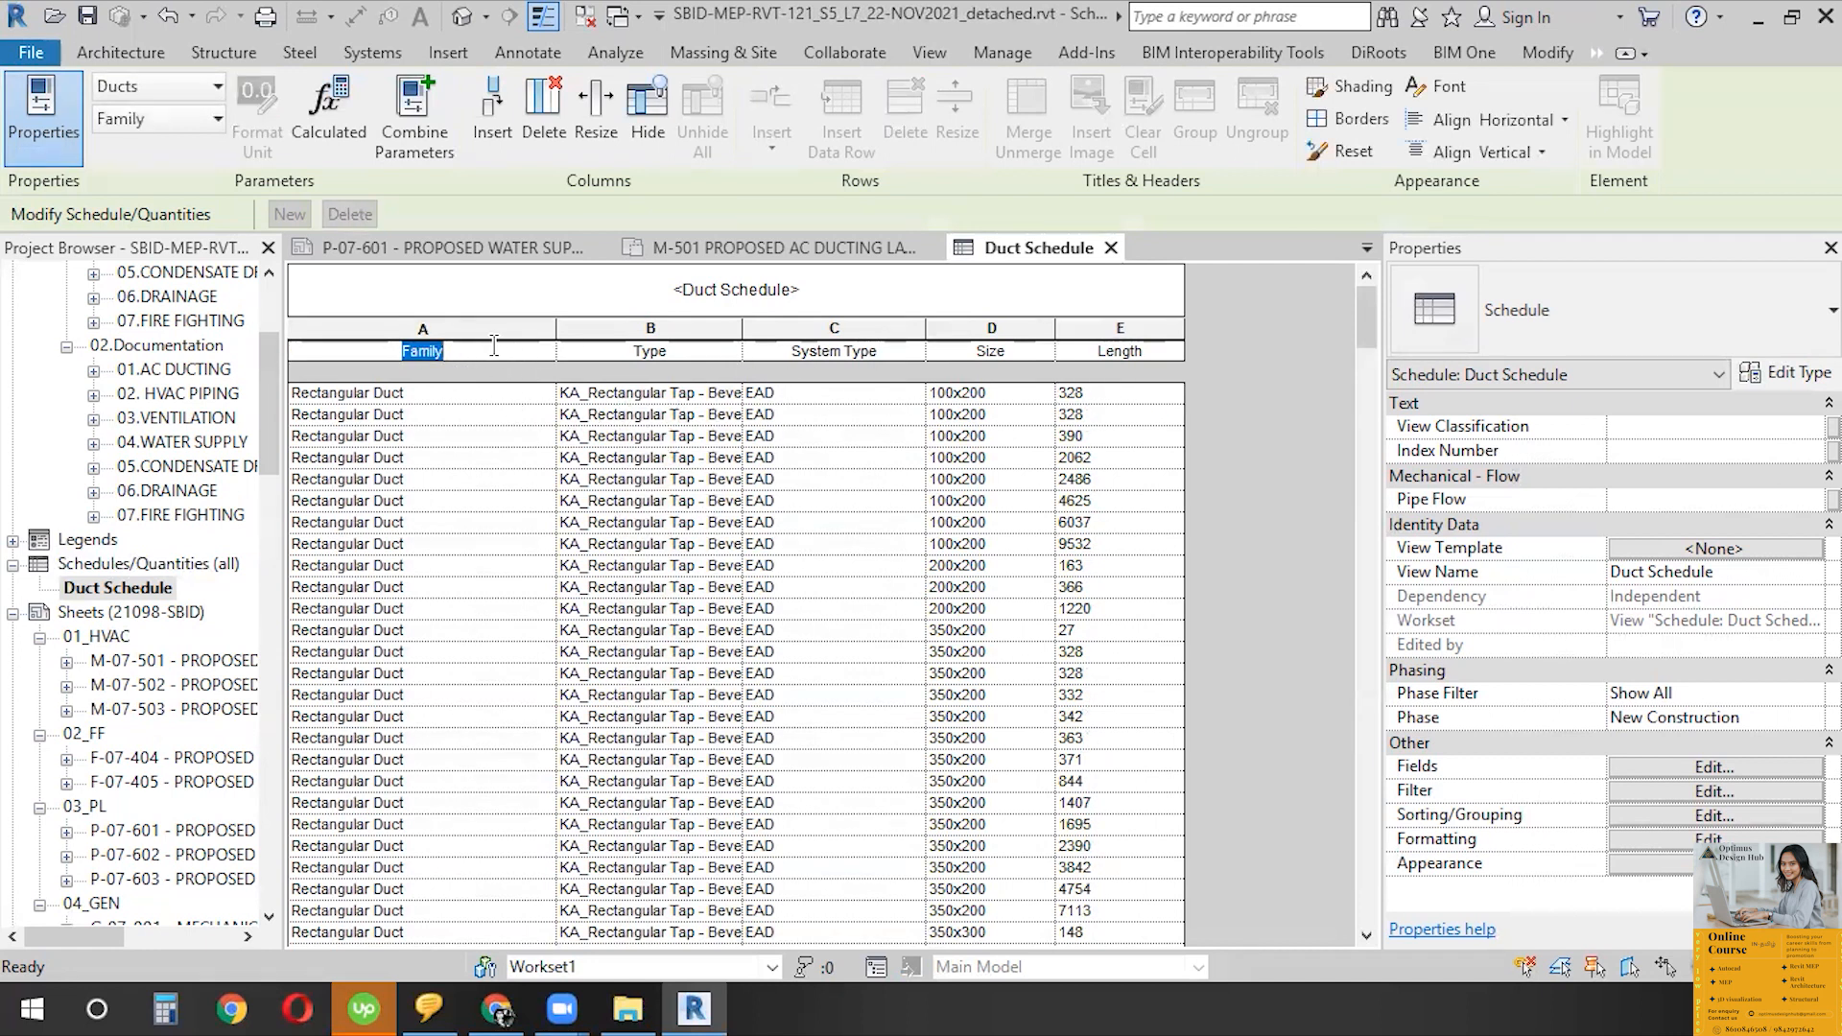
pyautogui.click(445, 330)
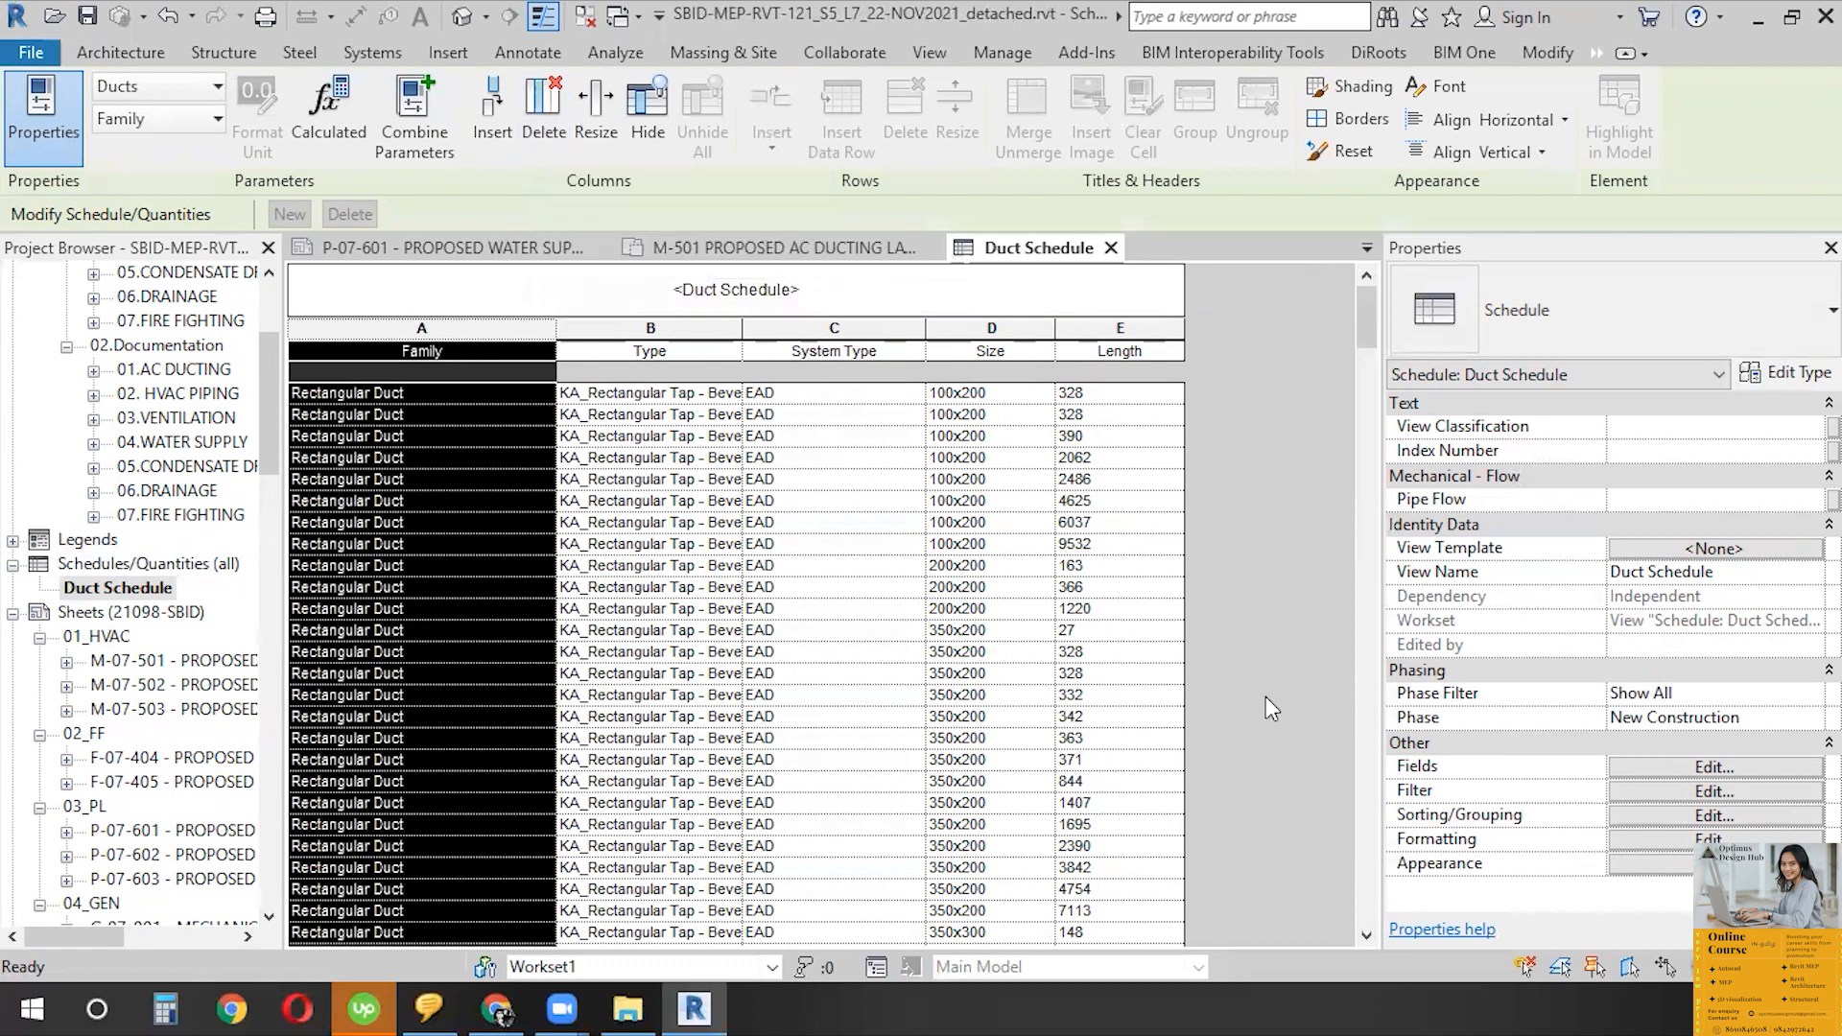
pyautogui.click(1703, 770)
pyautogui.click(458, 525)
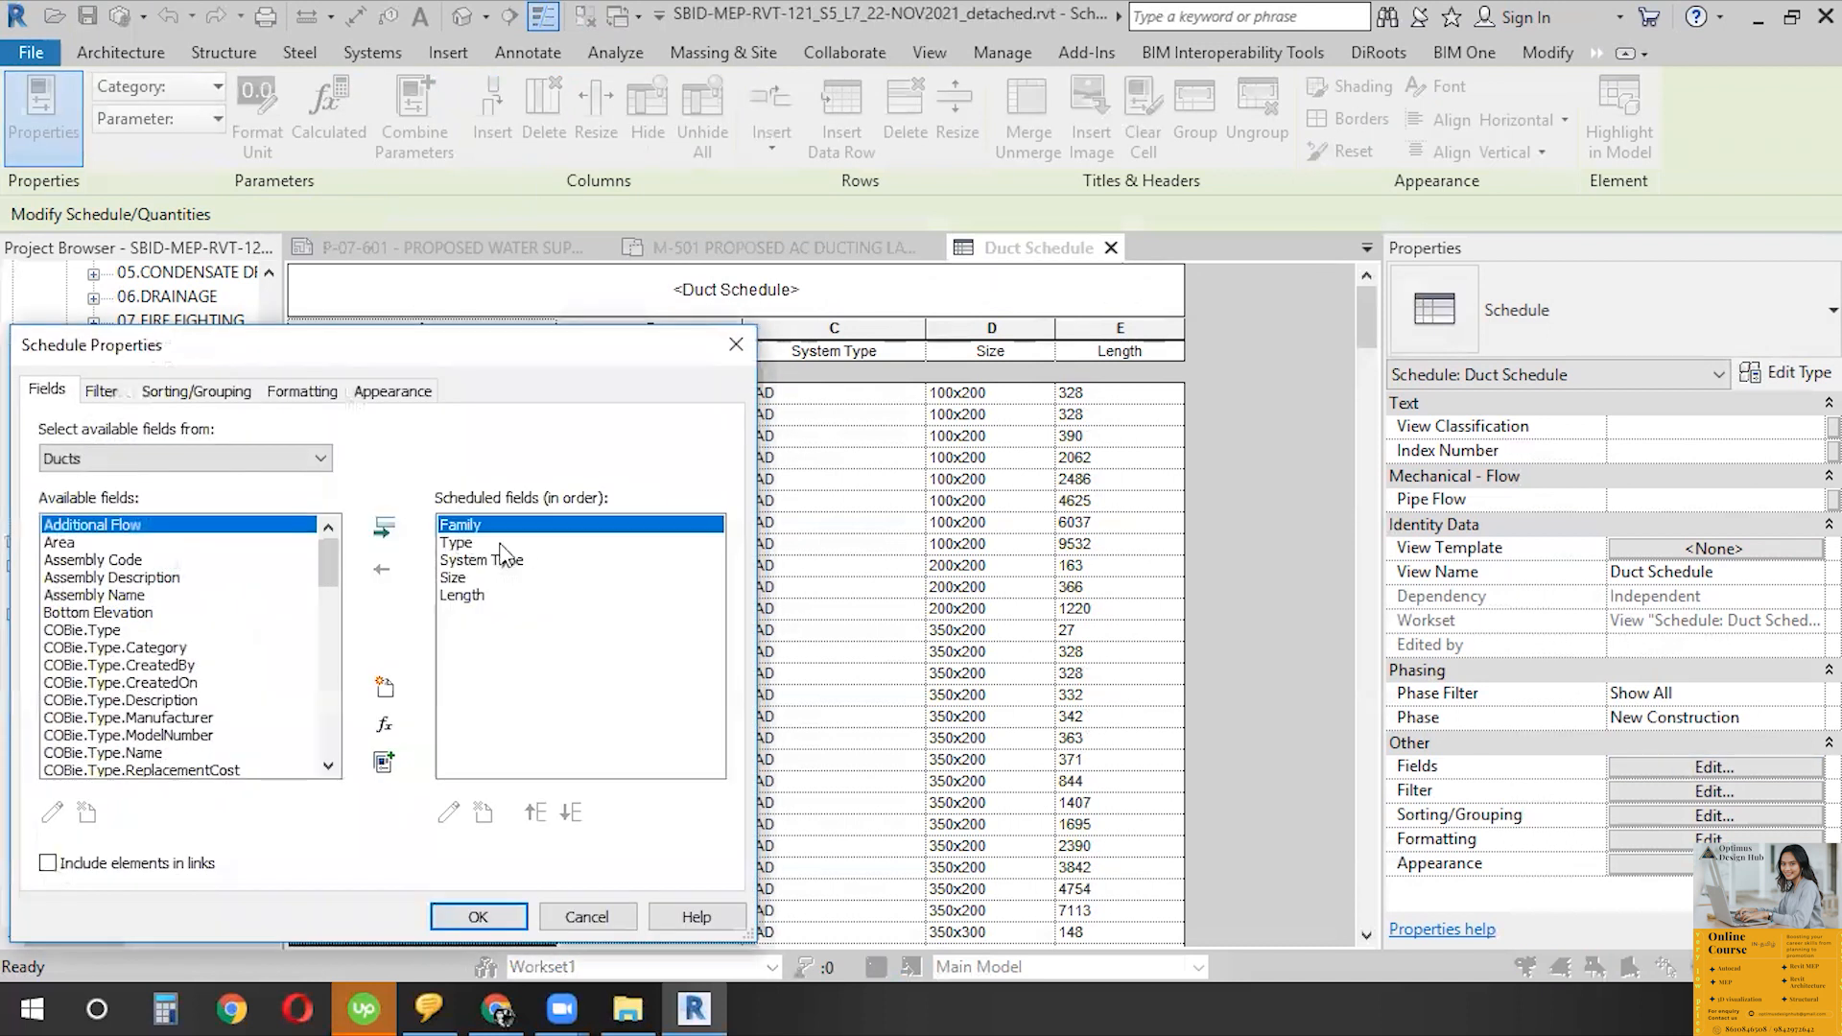
pyautogui.click(383, 566)
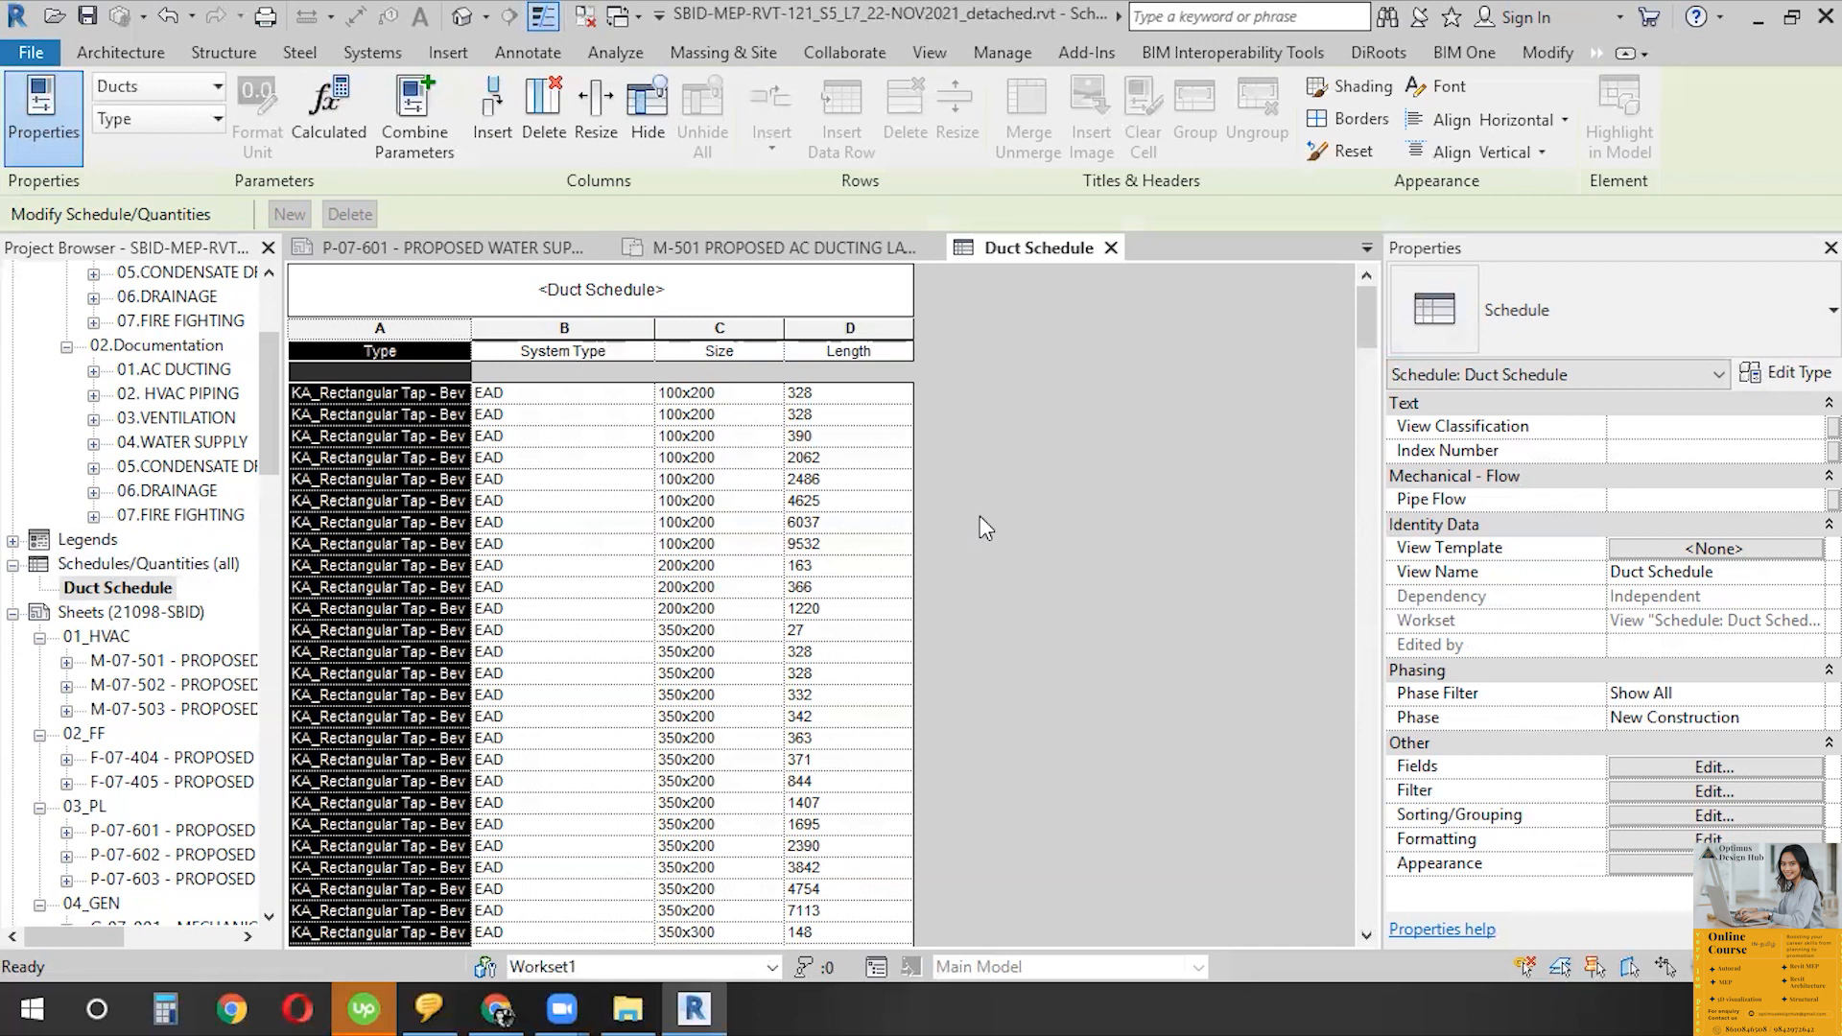
# - Add a footer with title, count, and totals to the System Type groups of the Duct Schedule
pyautogui.scroll(-8, 971, 575)
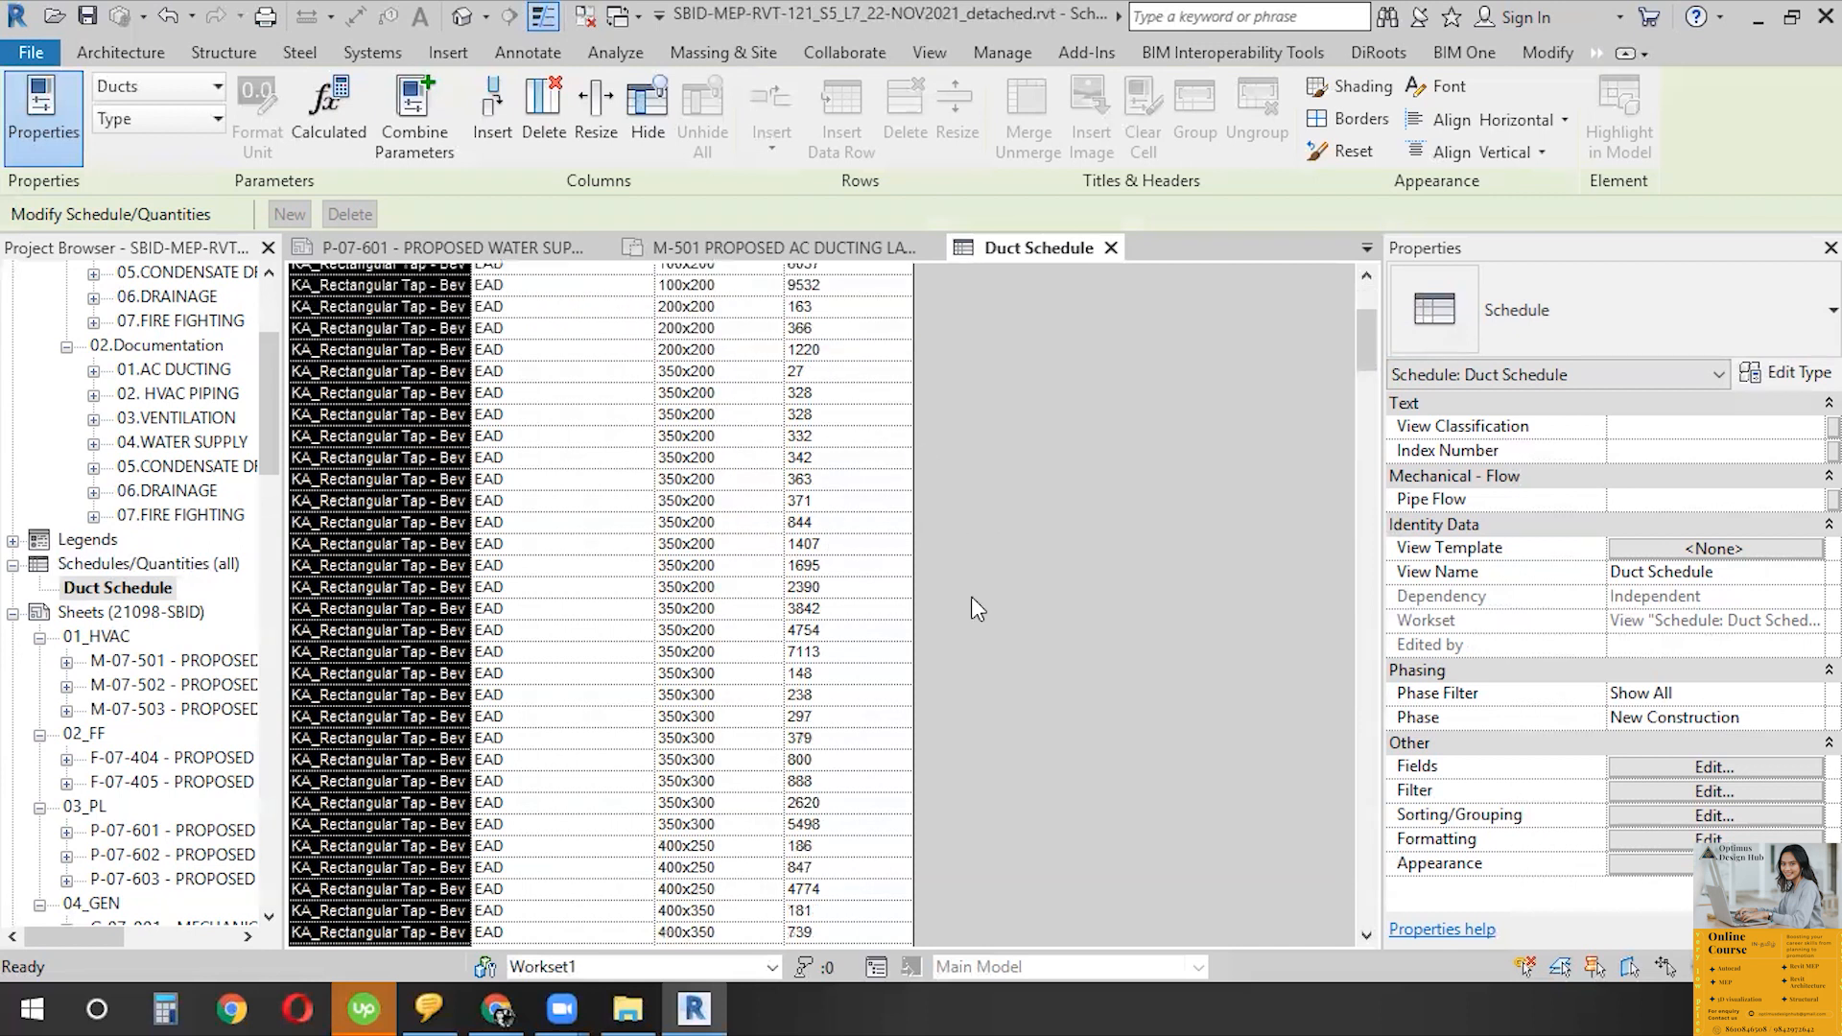
pyautogui.scroll(8, 1003, 777)
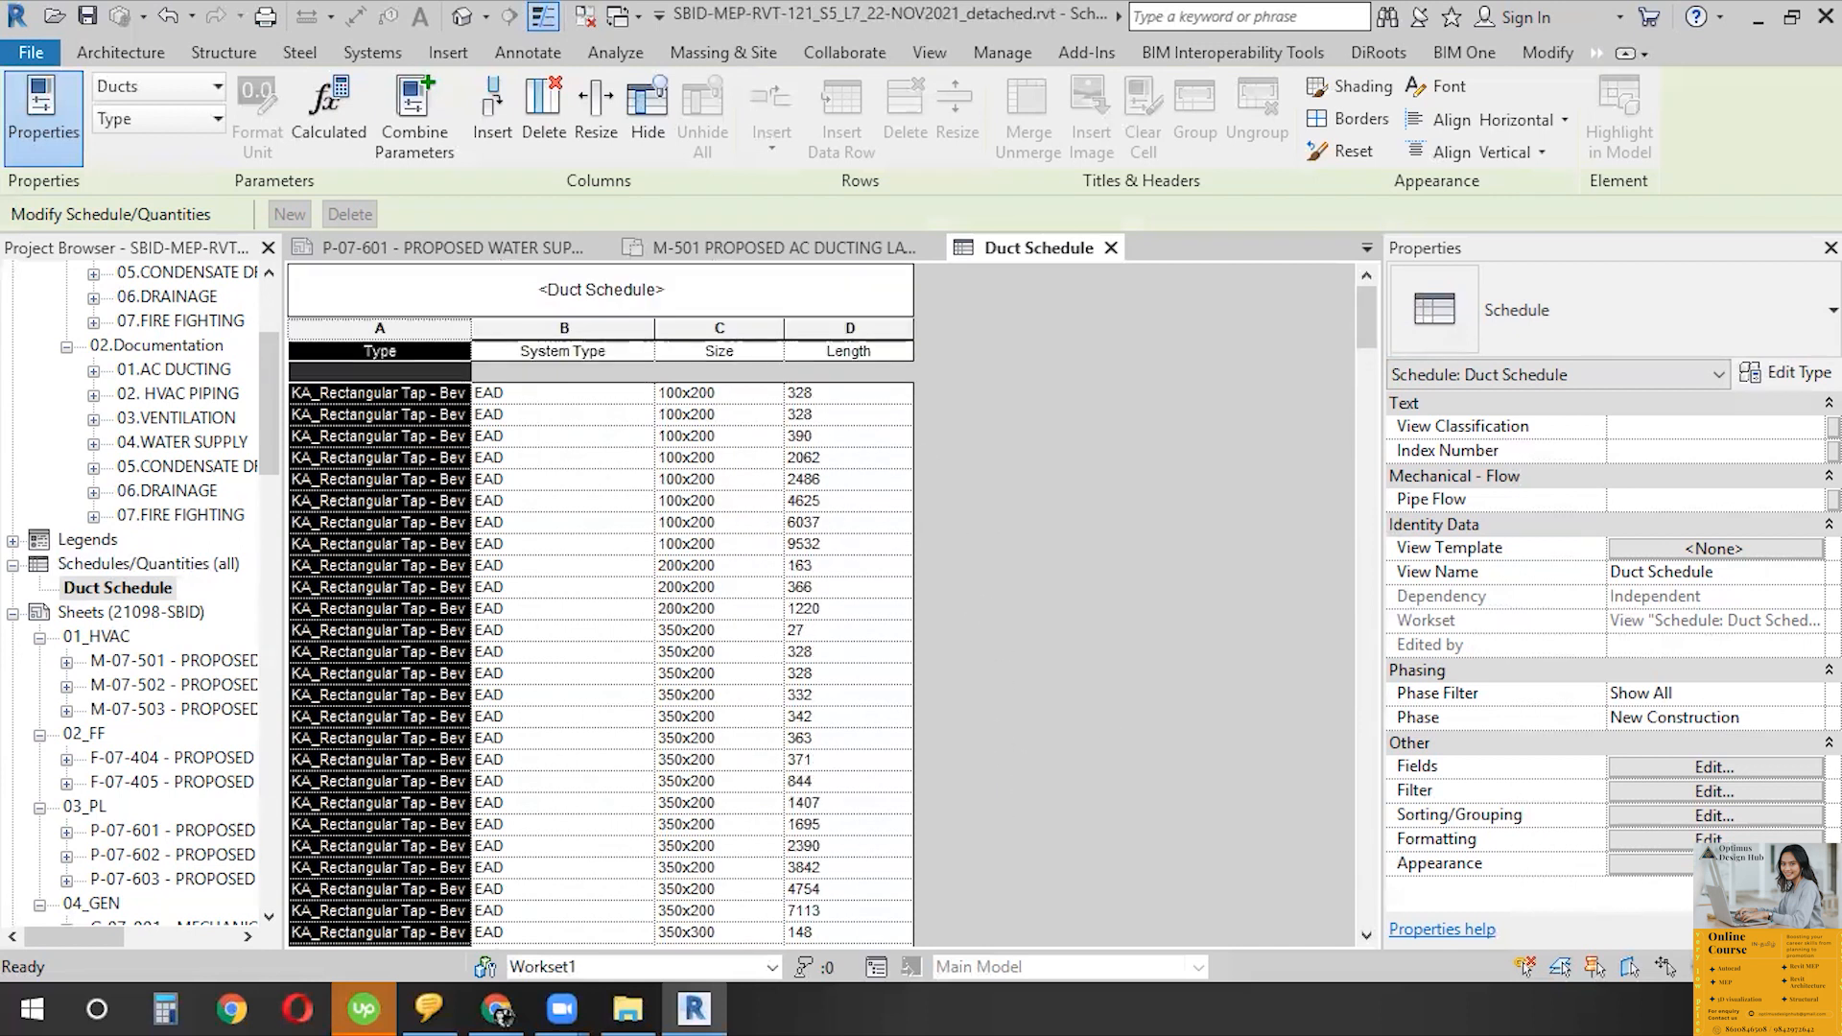
pyautogui.click(1708, 815)
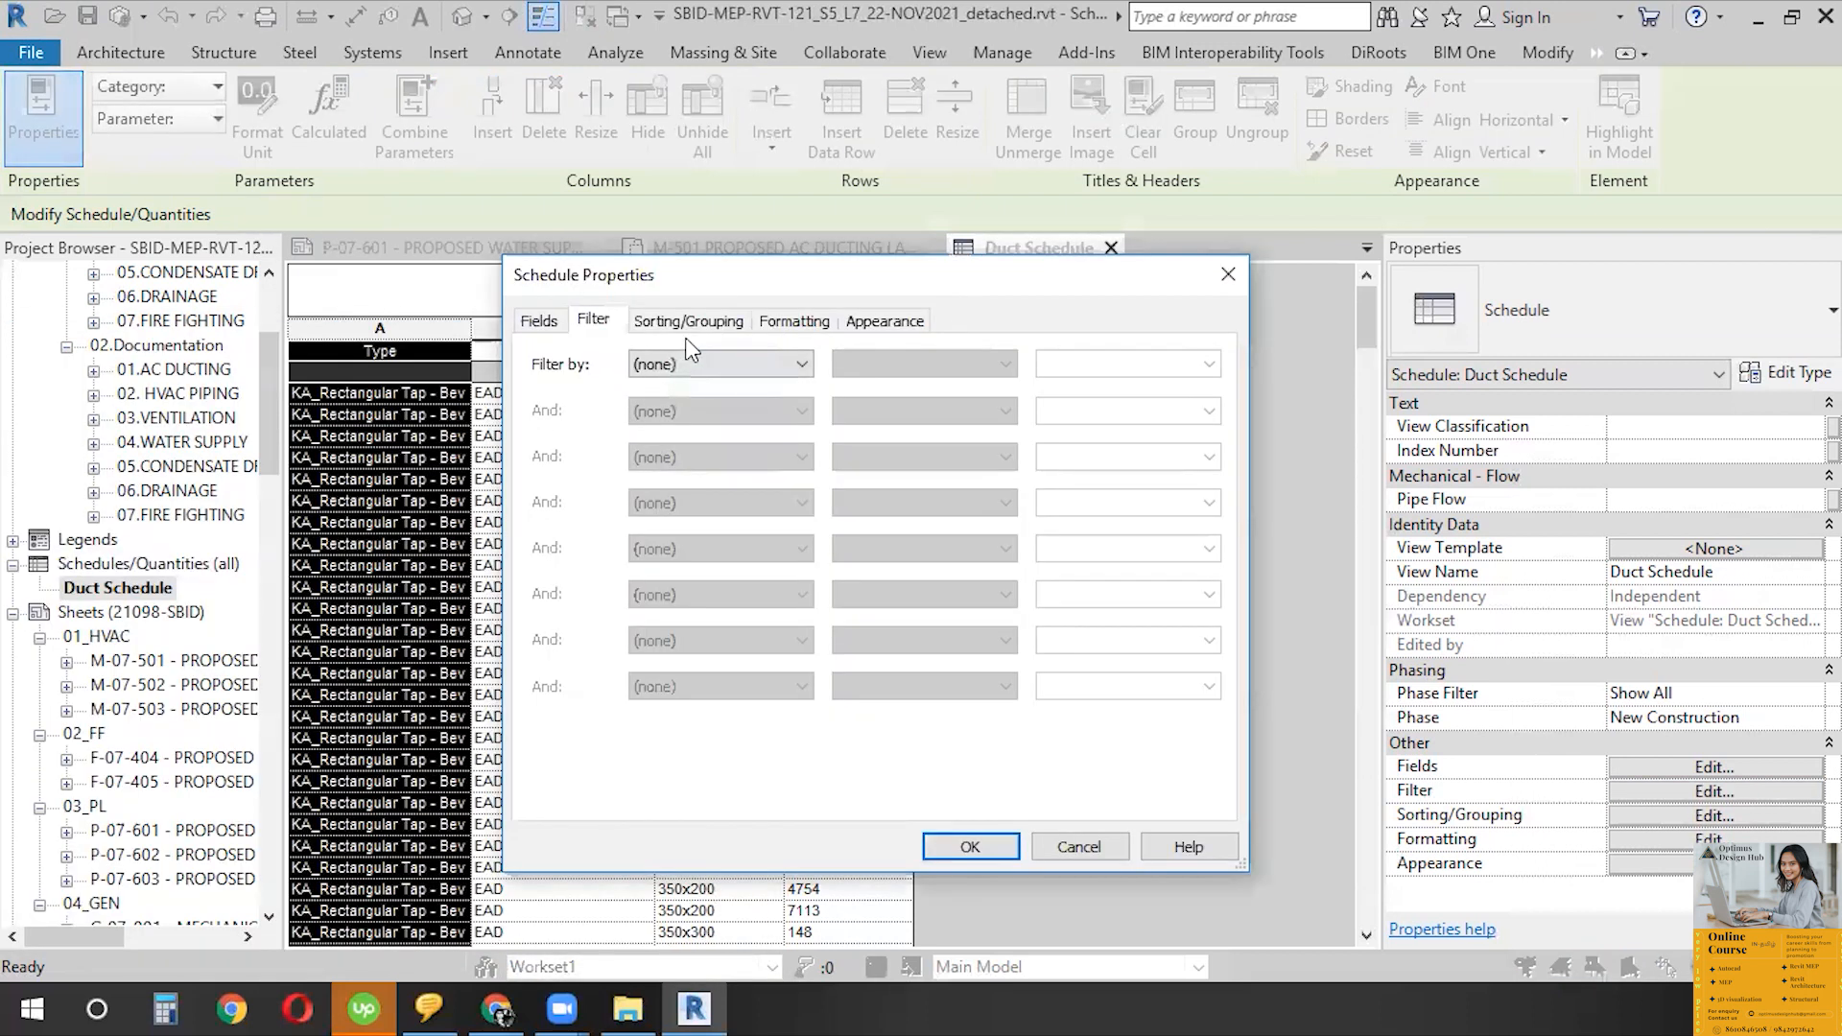
pyautogui.click(688, 322)
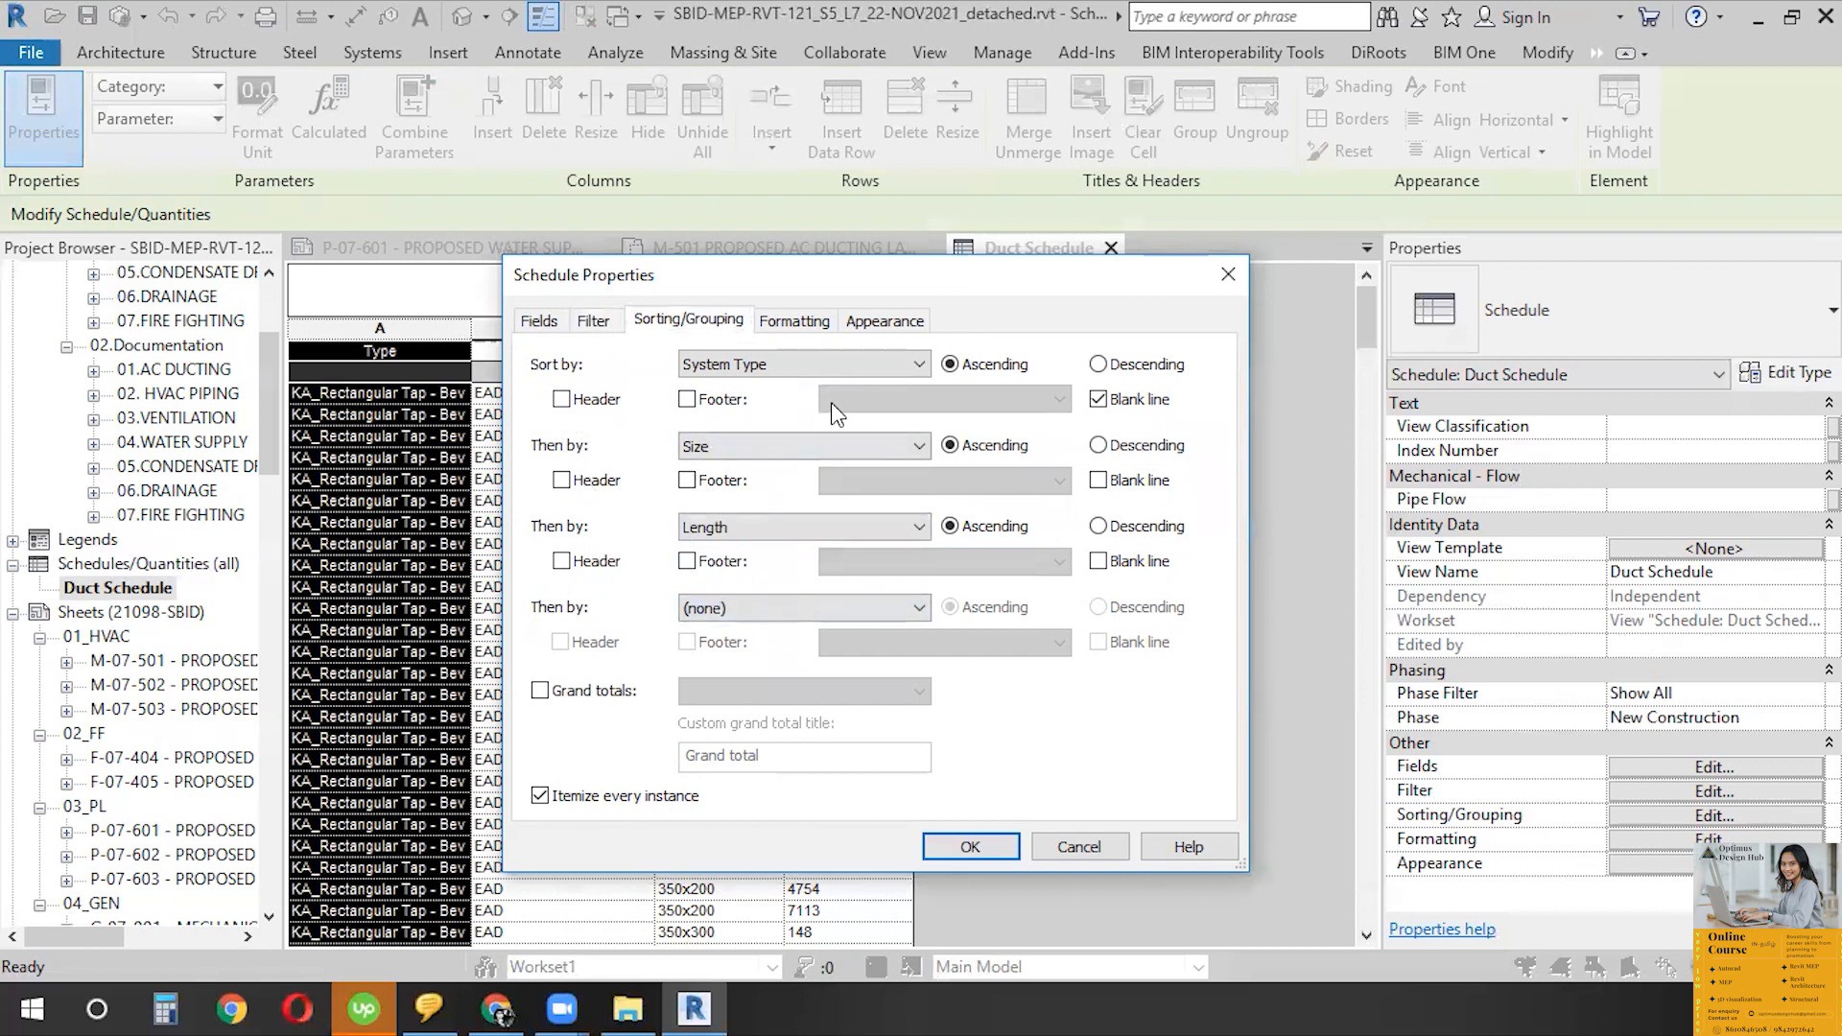
pyautogui.click(687, 400)
pyautogui.click(976, 397)
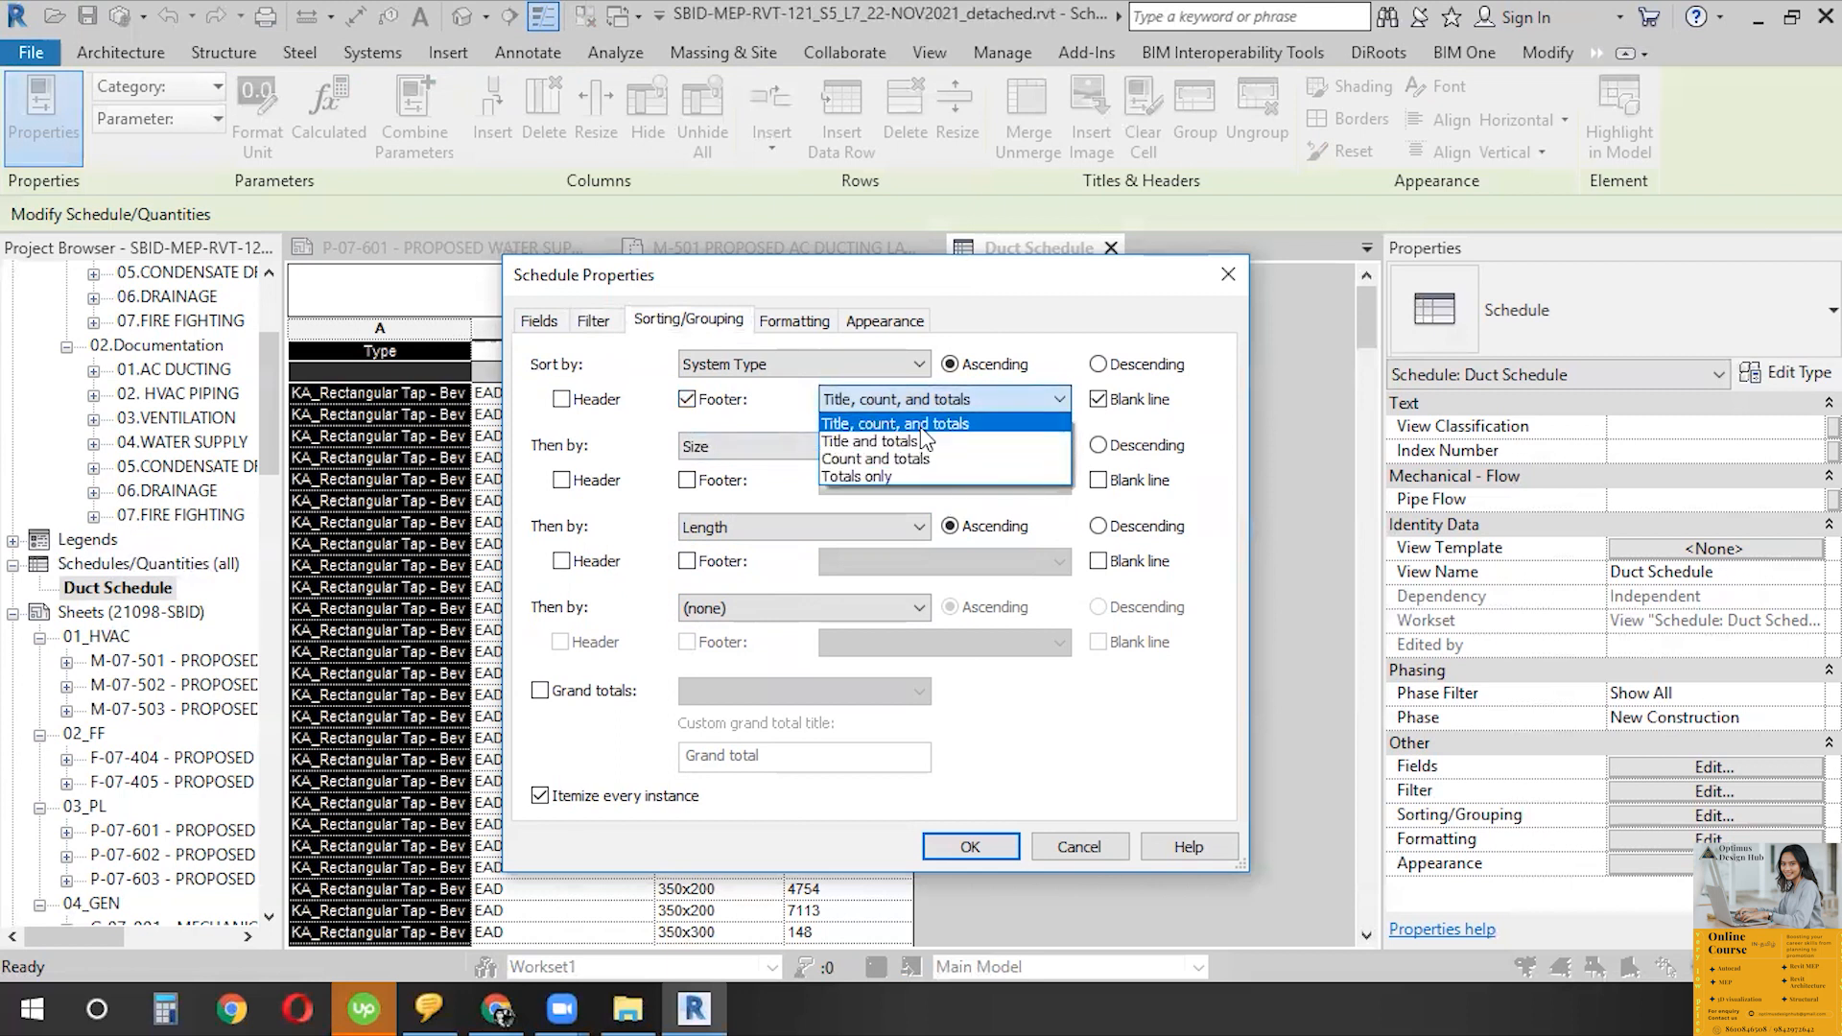
pyautogui.click(953, 419)
pyautogui.click(960, 844)
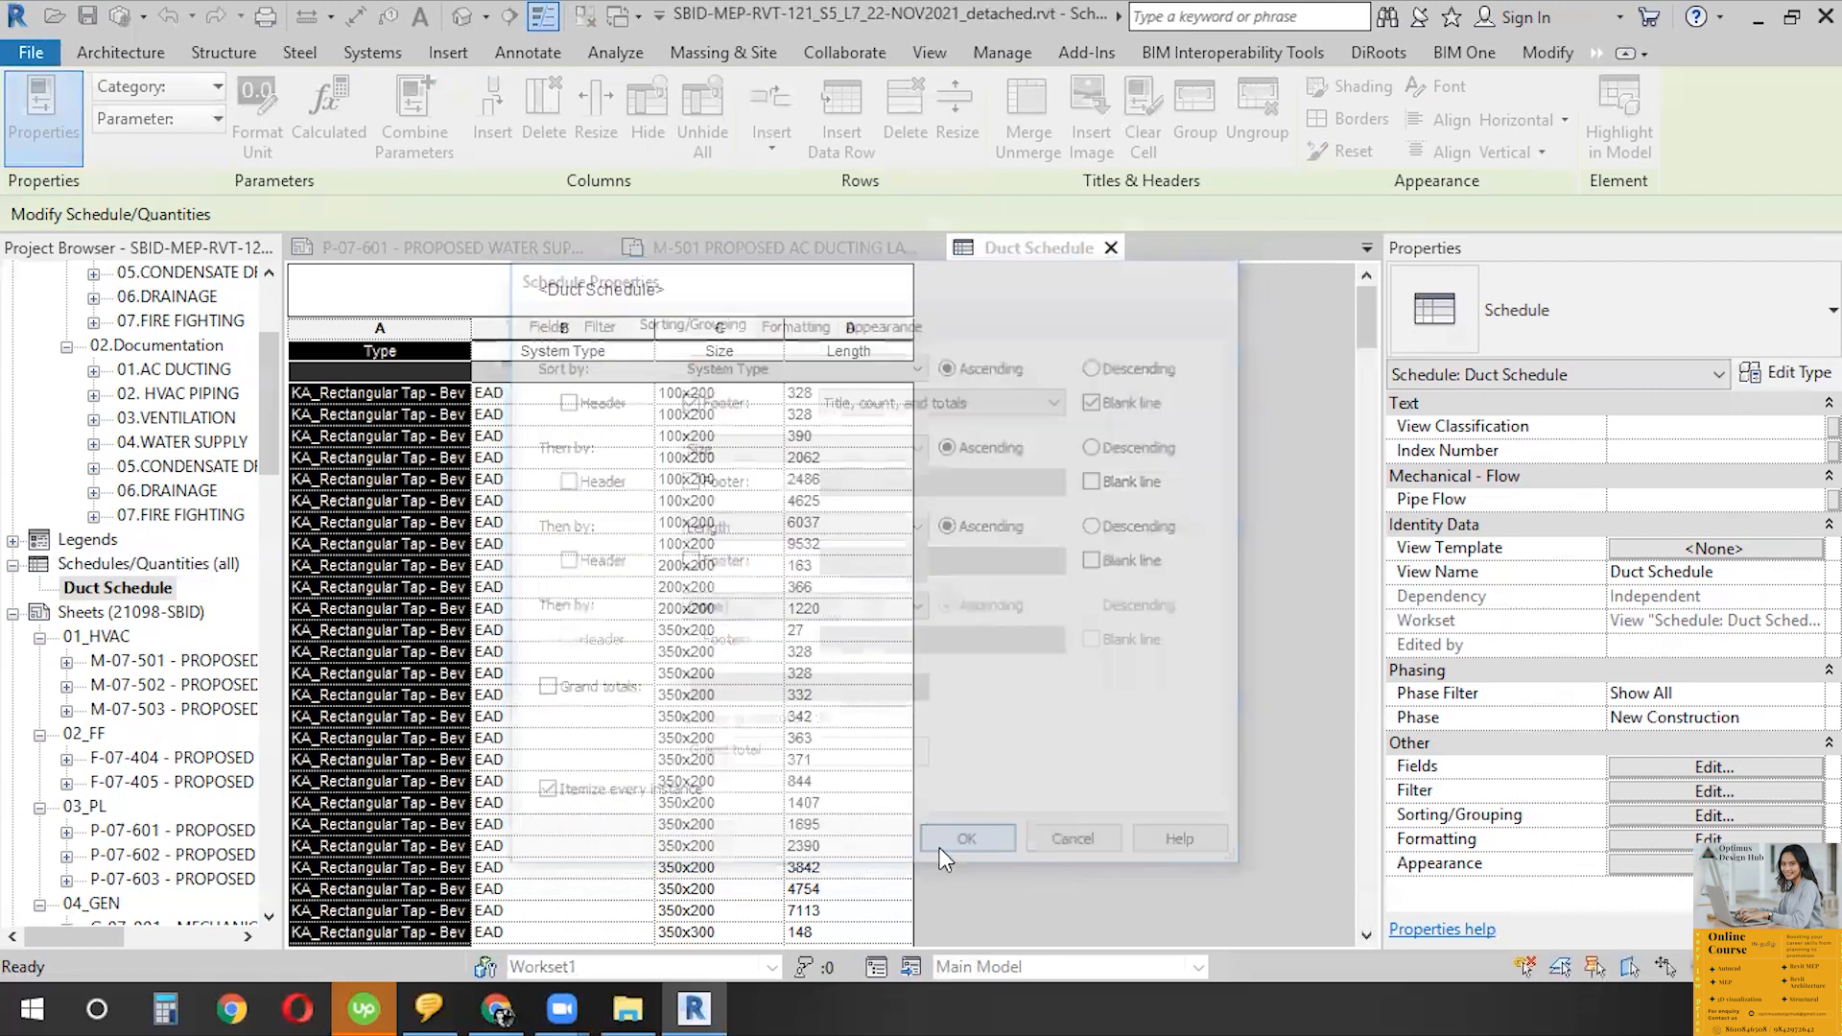
# - Examine the EAD group's footer row and the duct sizes and lengths listed above it
pyautogui.scroll(-5, 1030, 658)
pyautogui.scroll(-5, 1031, 659)
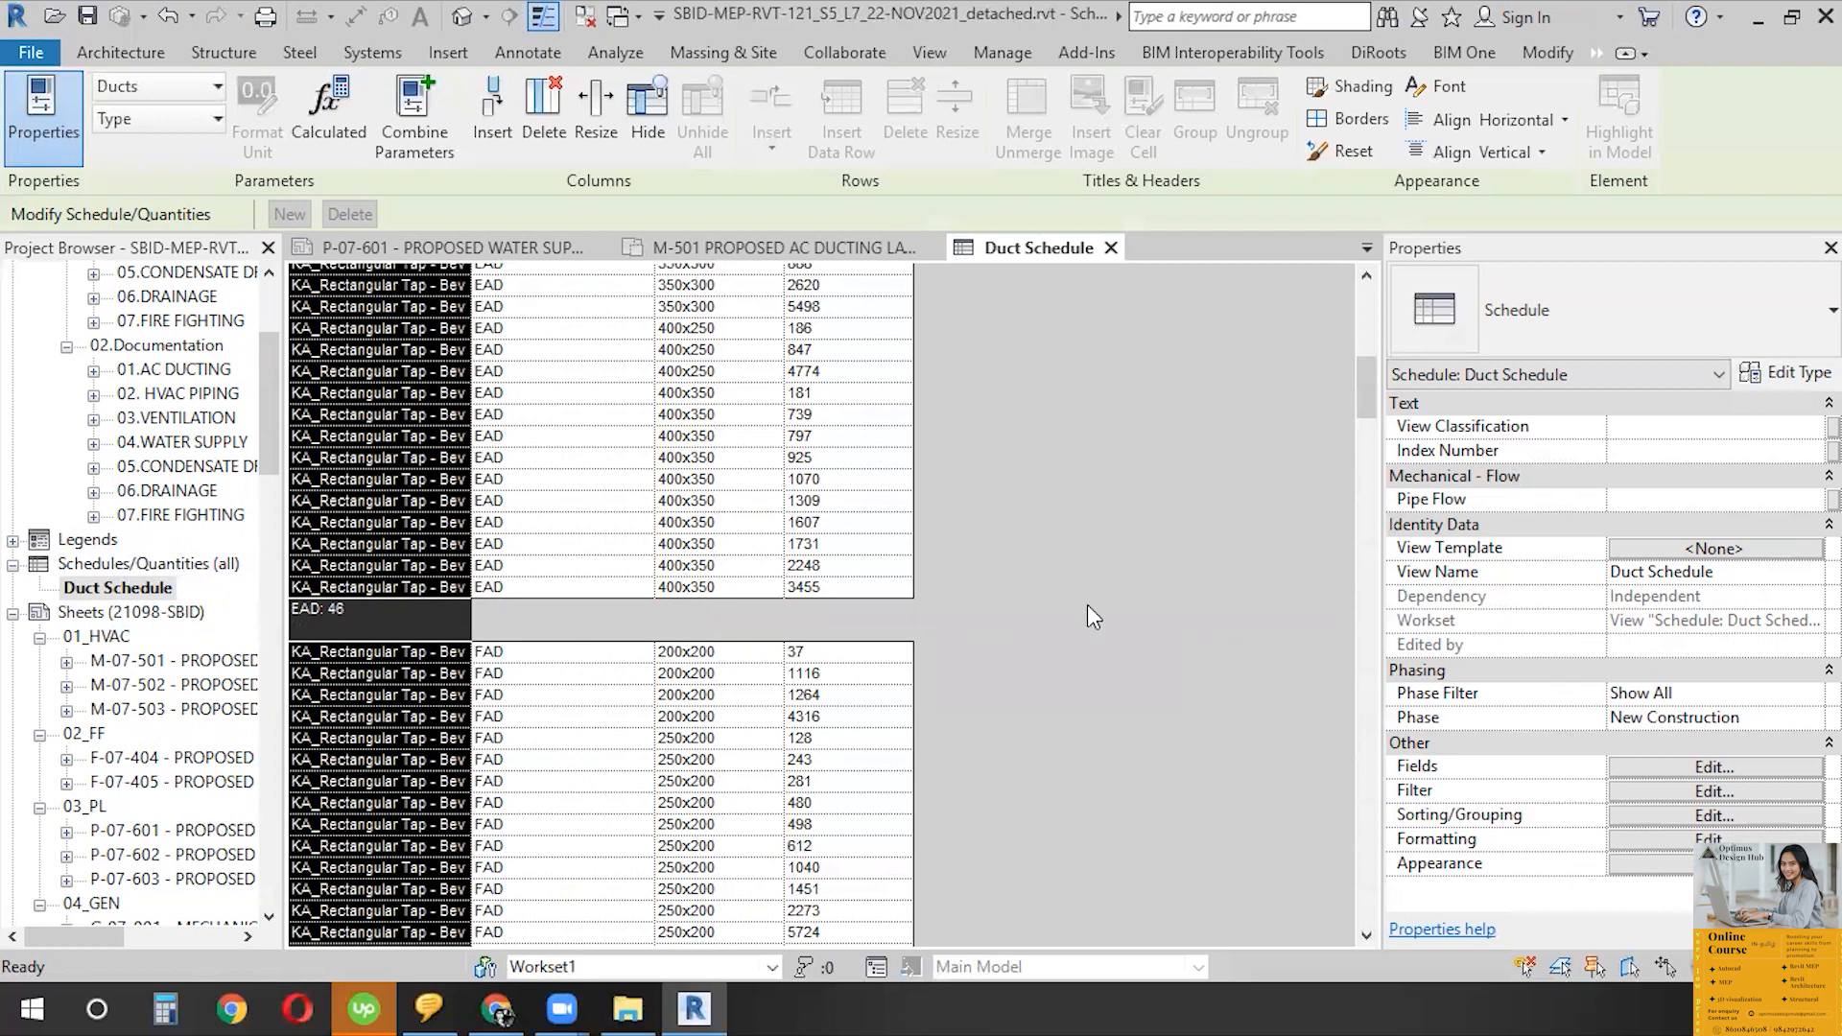
pyautogui.click(479, 588)
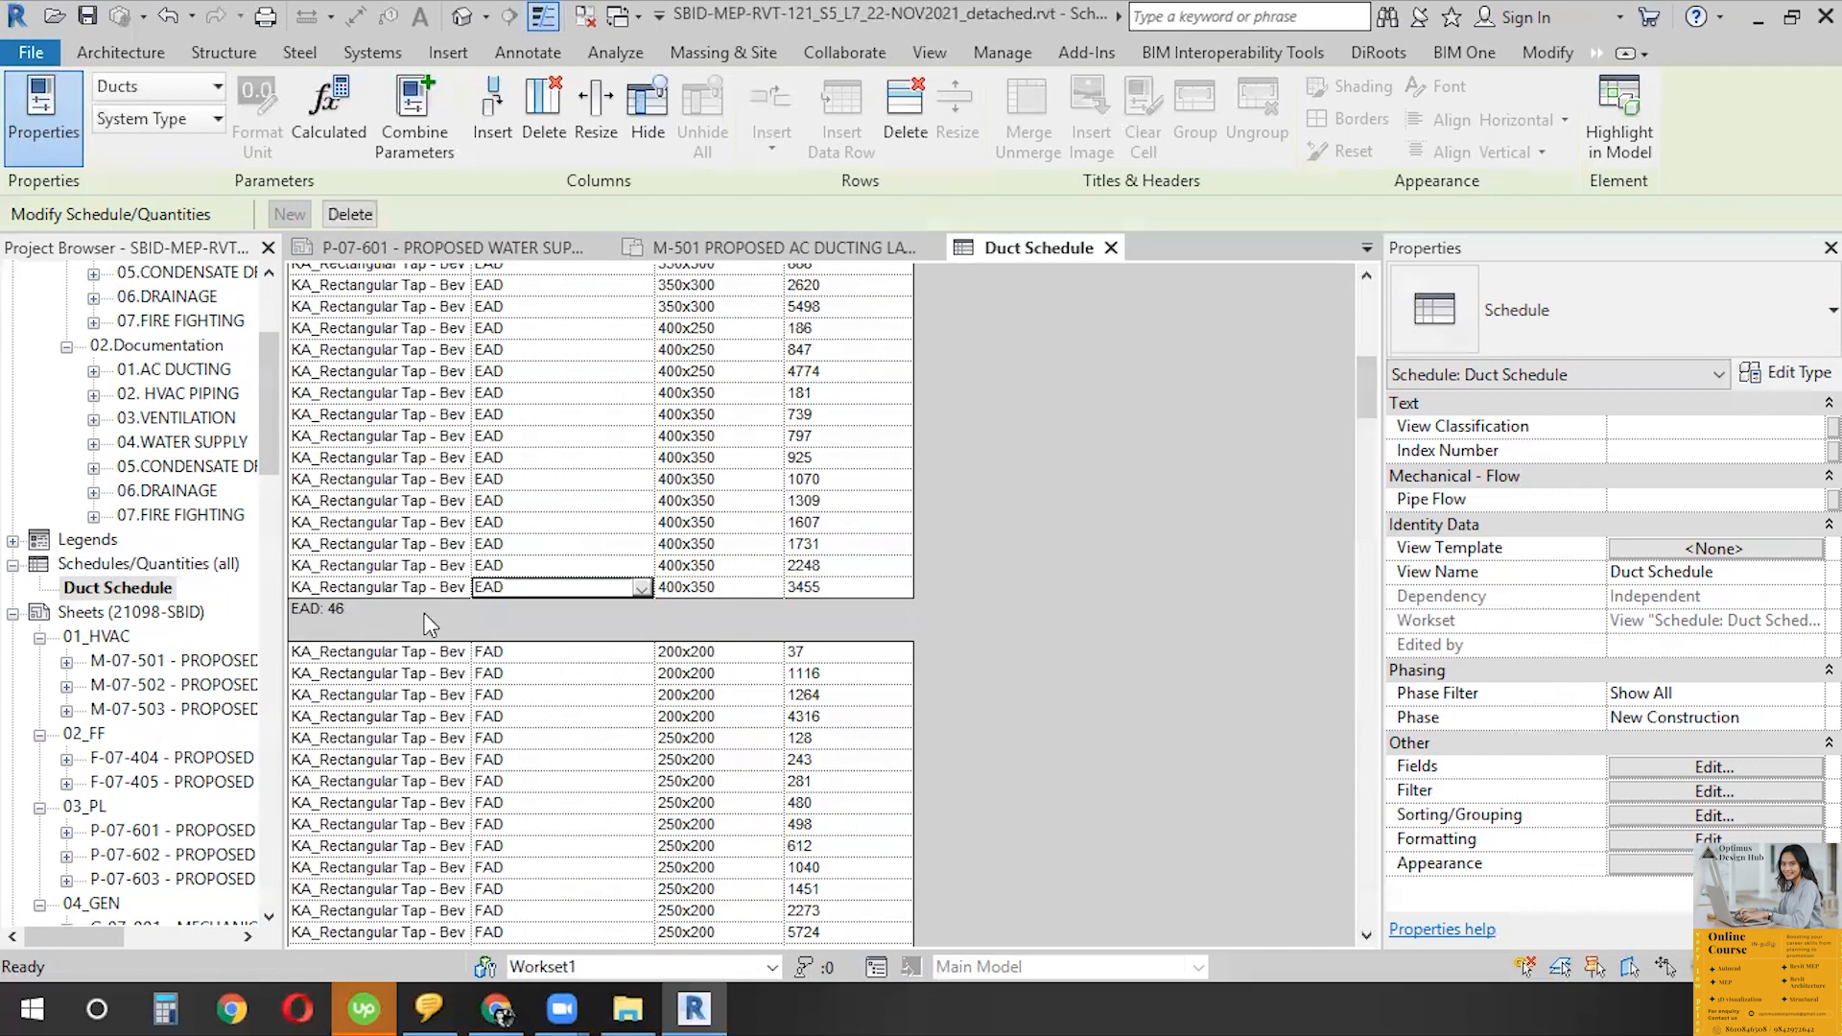
pyautogui.scroll(3, 562, 604)
pyautogui.scroll(10, 567, 617)
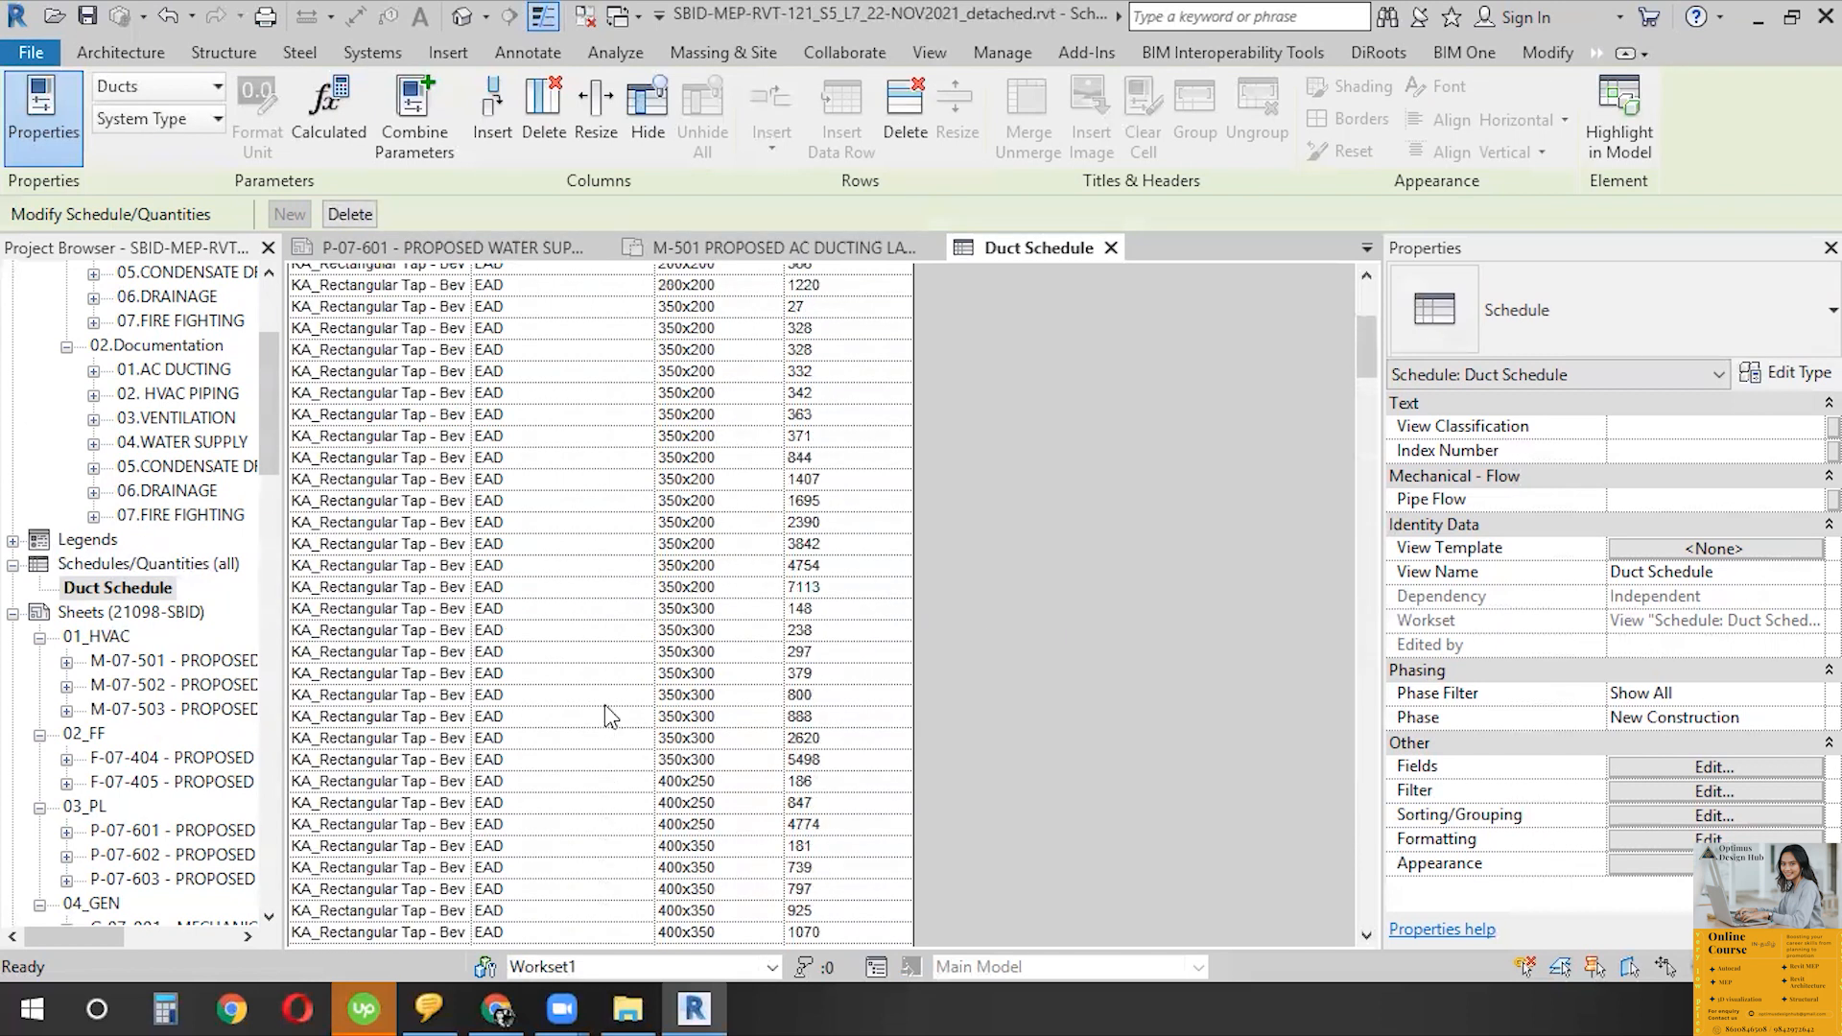
pyautogui.scroll(-10, 835, 464)
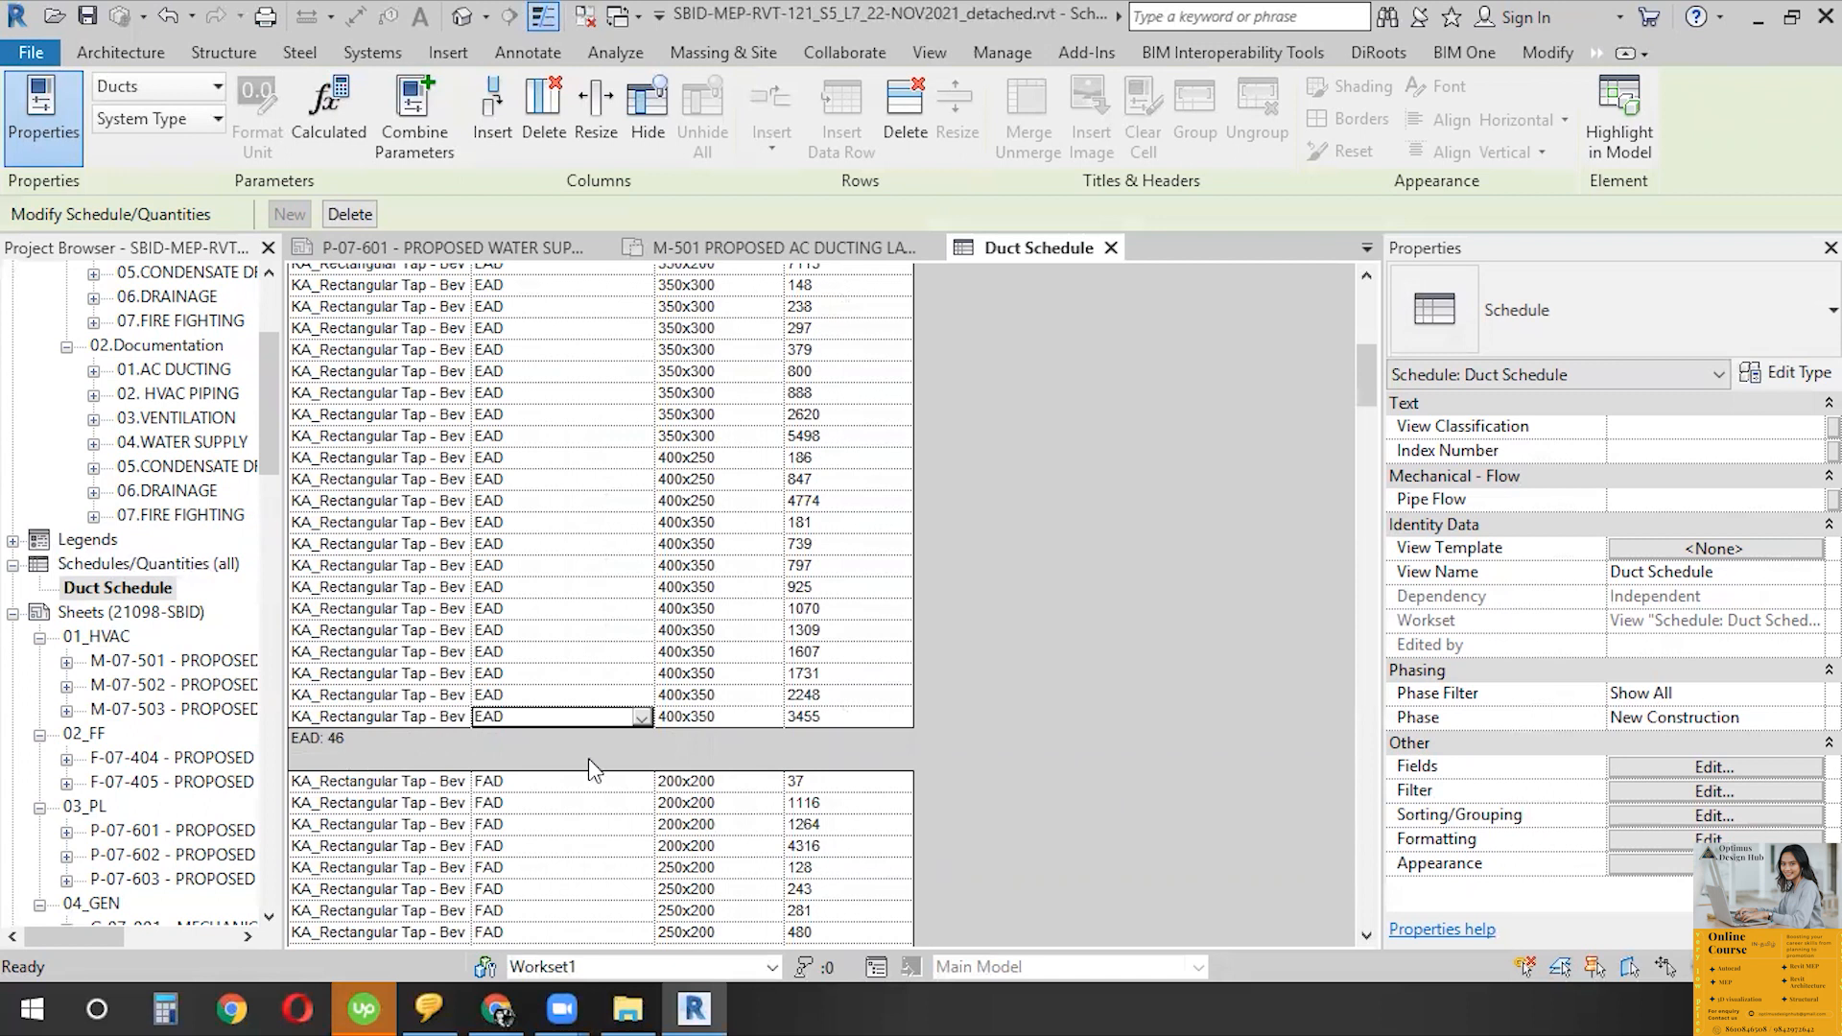
pyautogui.scroll(10, 821, 765)
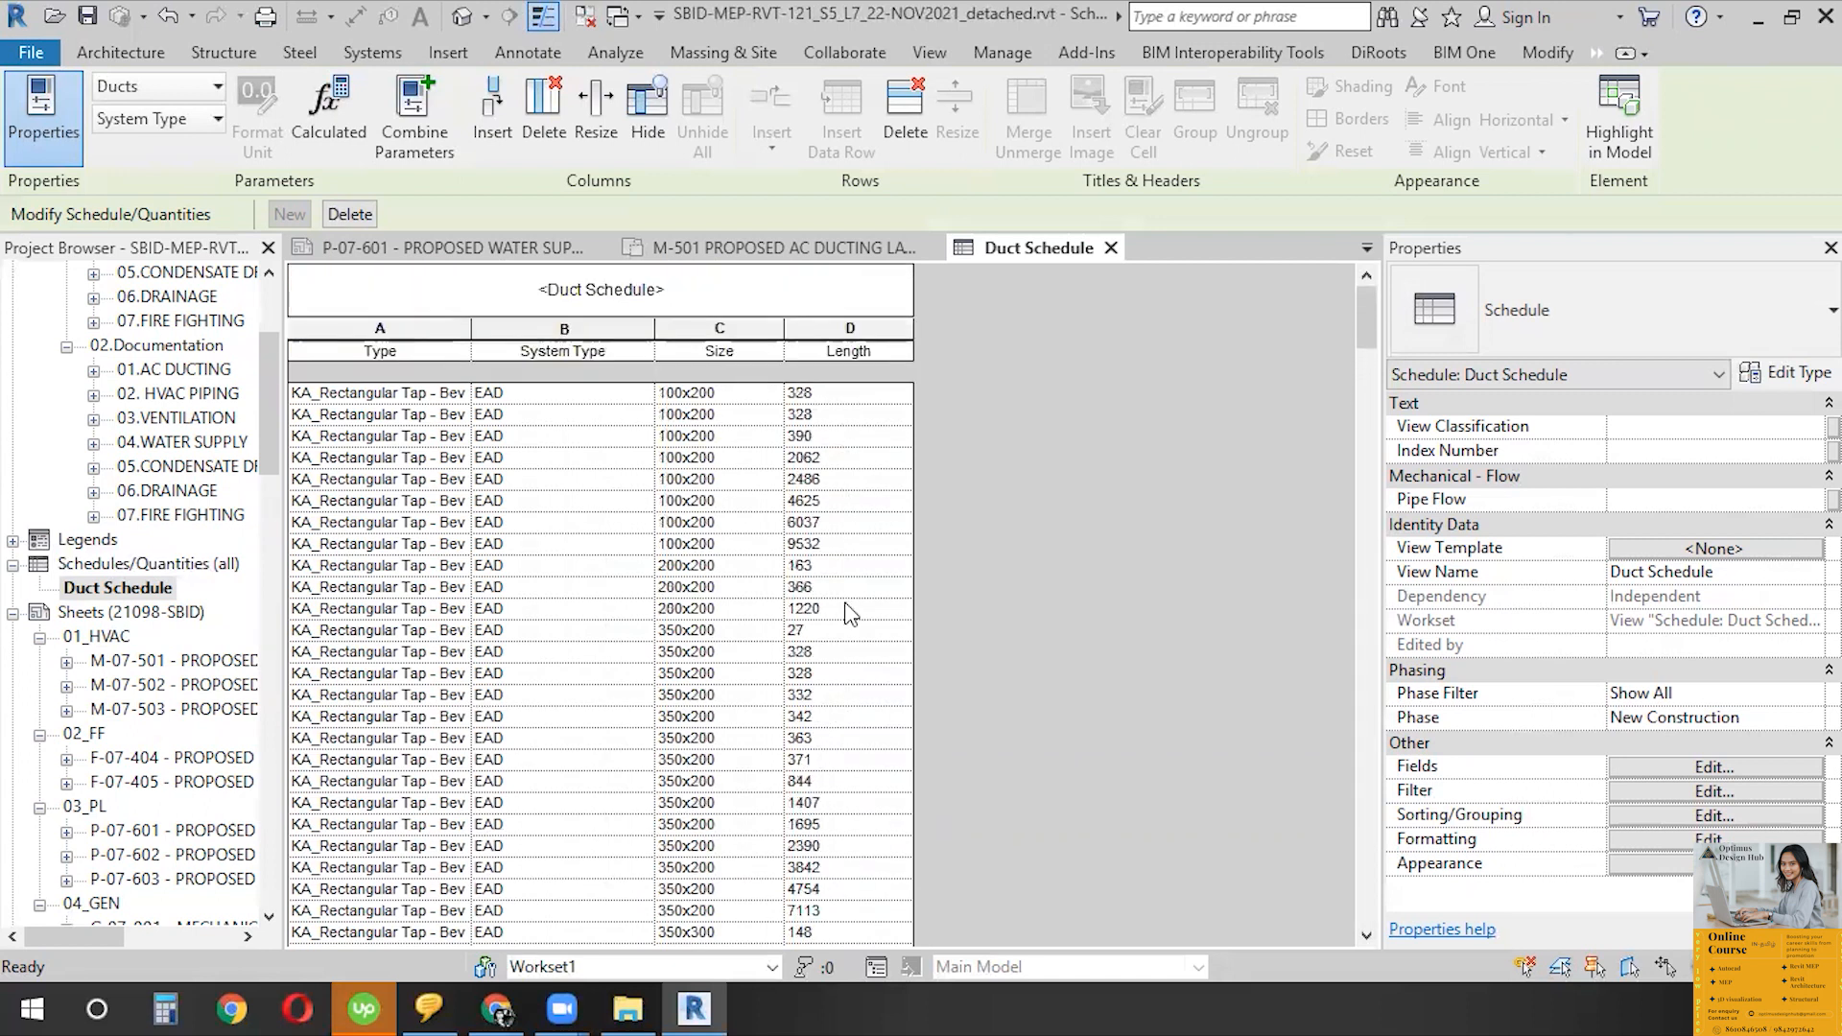
pyautogui.scroll(-9, 813, 633)
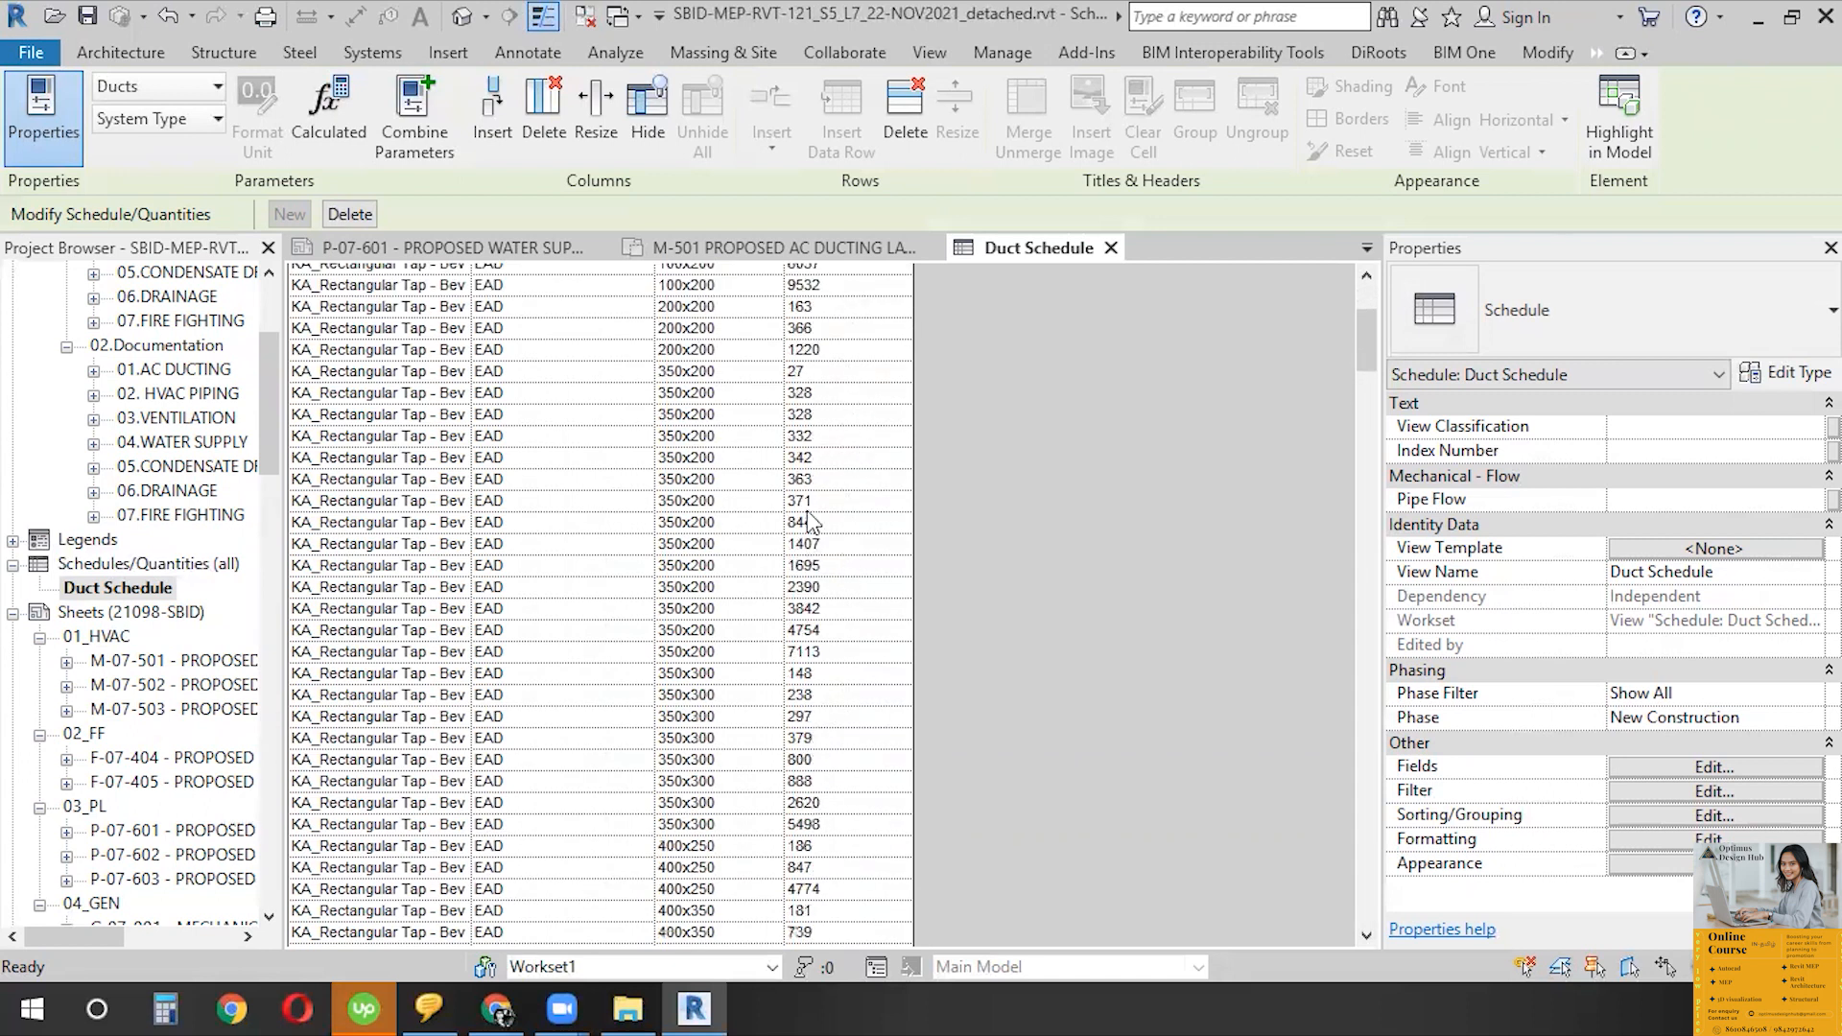
pyautogui.scroll(-1, 806, 761)
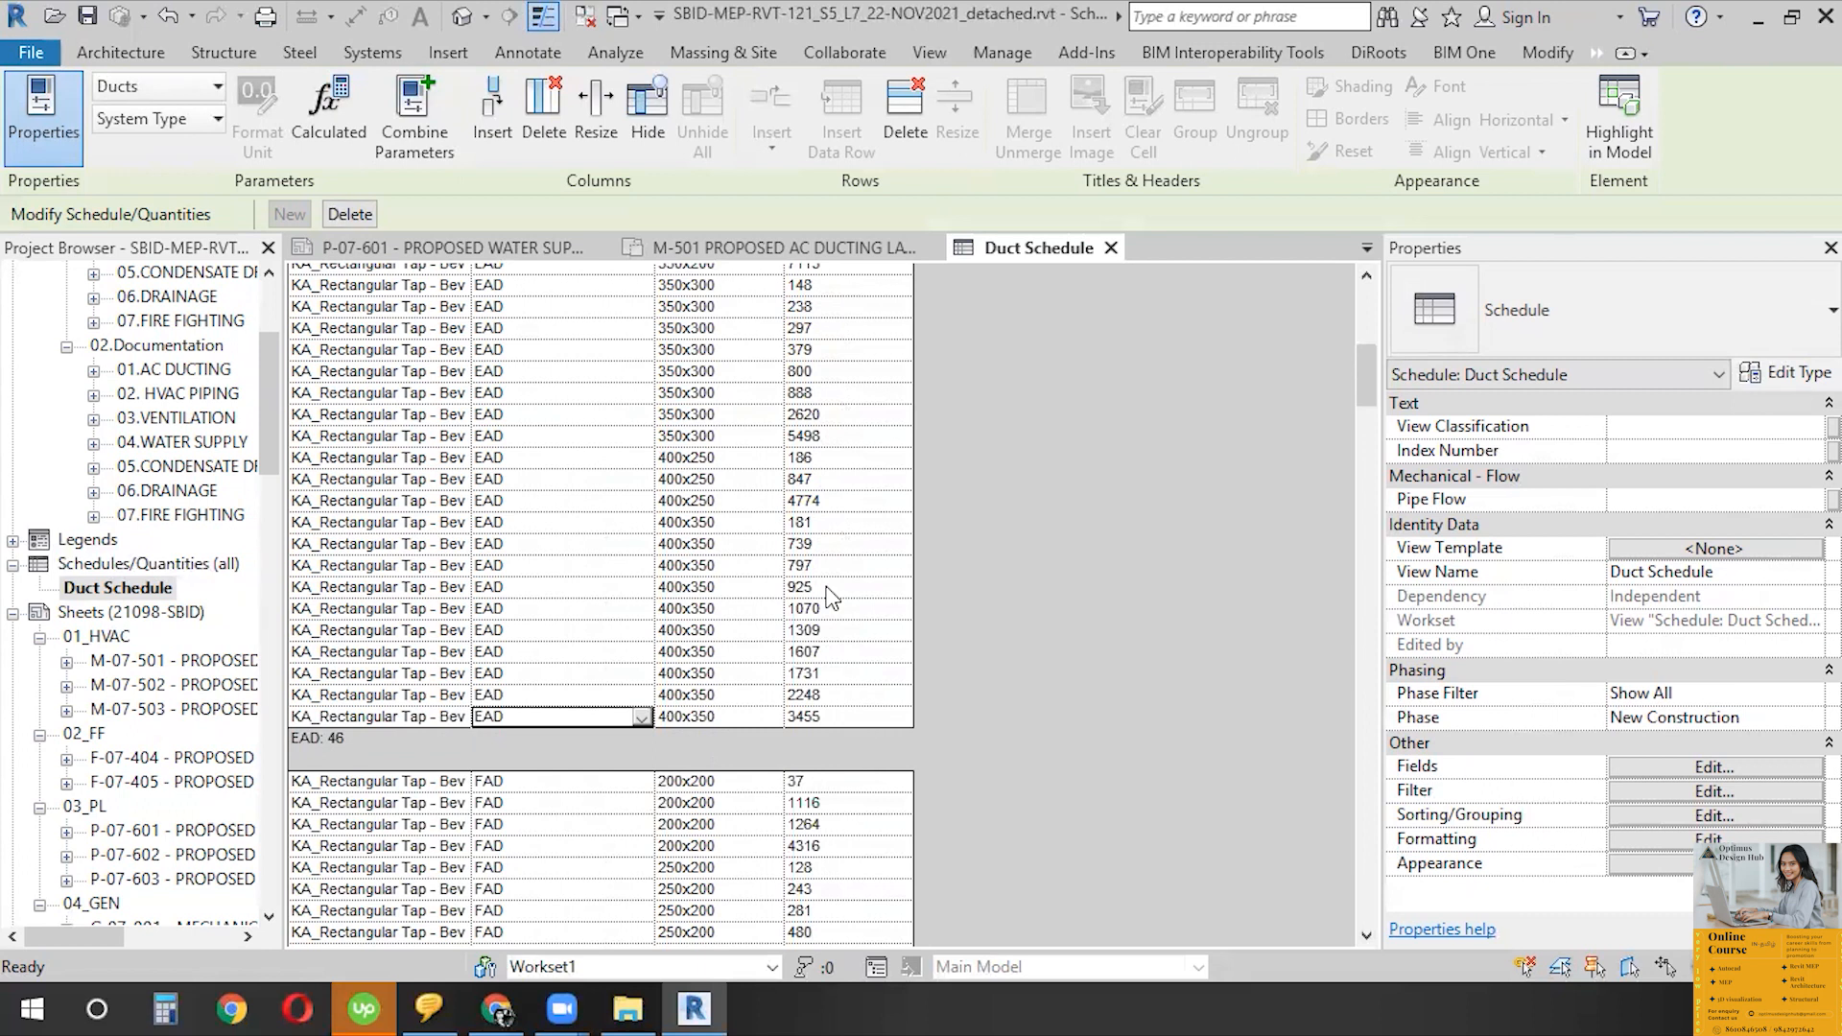
# - Set the Length field of the Duct Schedule to calculate totals
pyautogui.click(1669, 849)
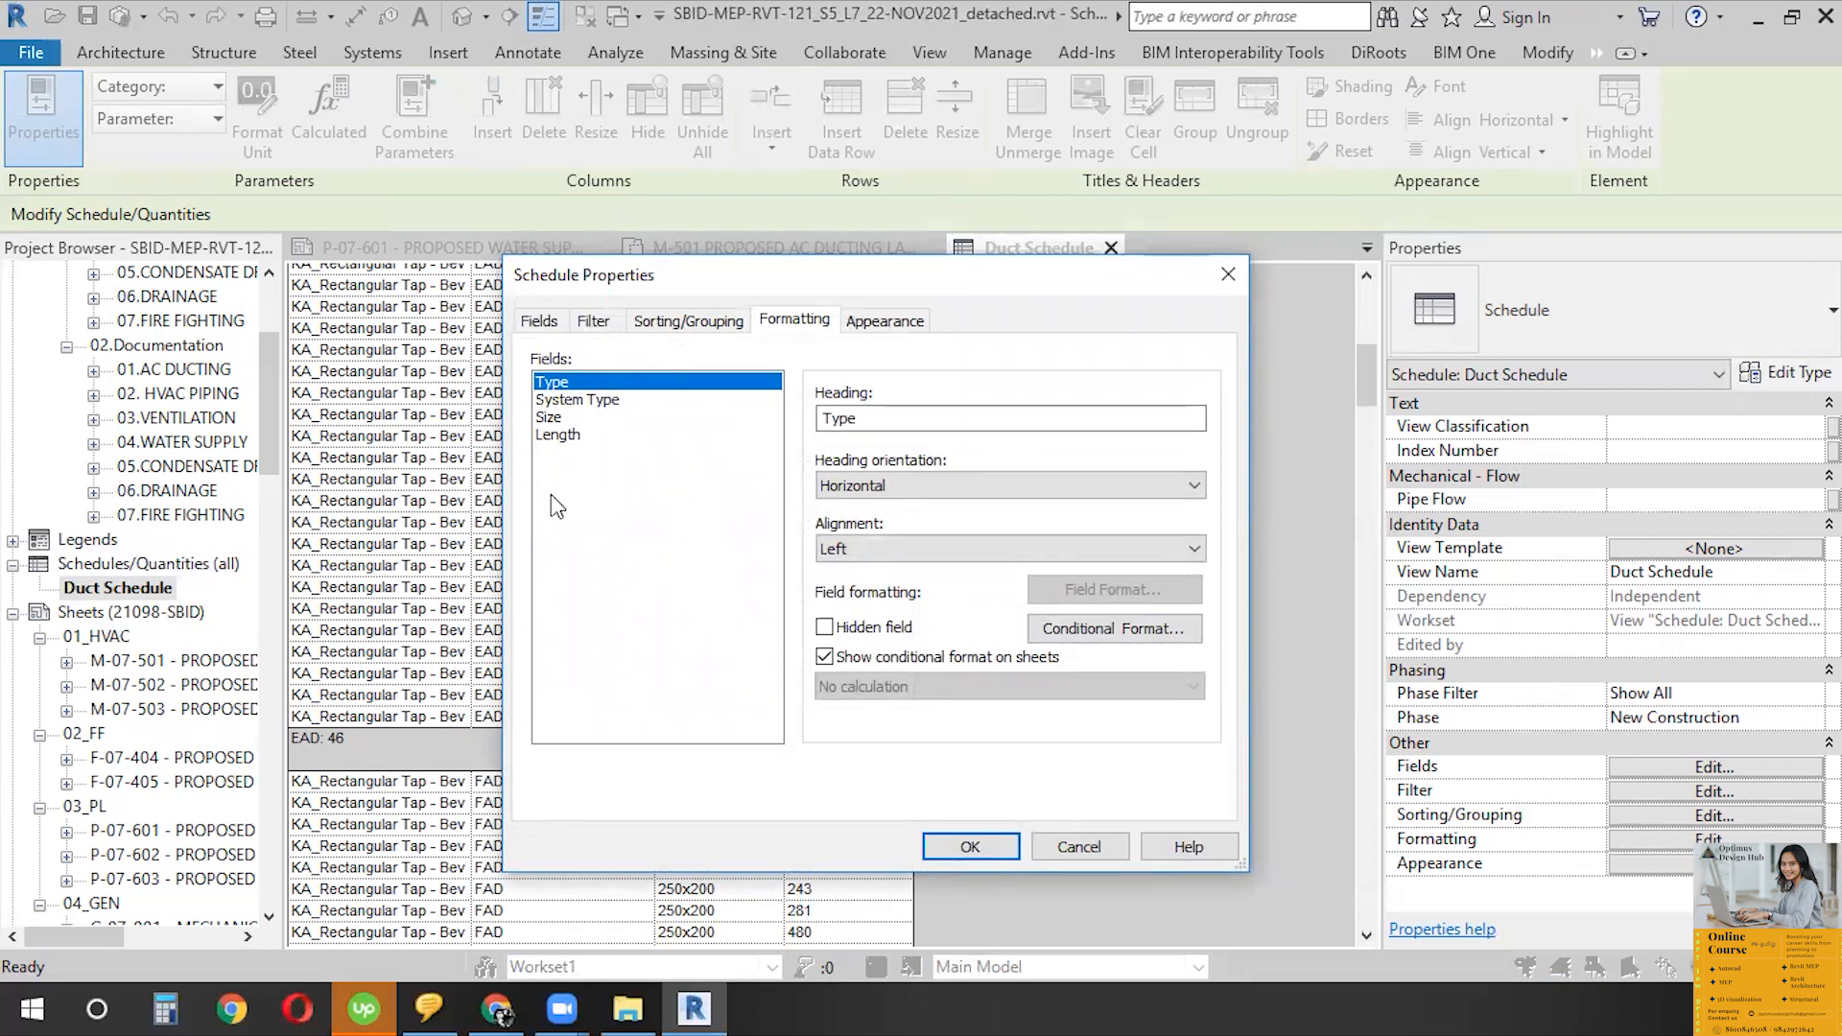
pyautogui.click(573, 422)
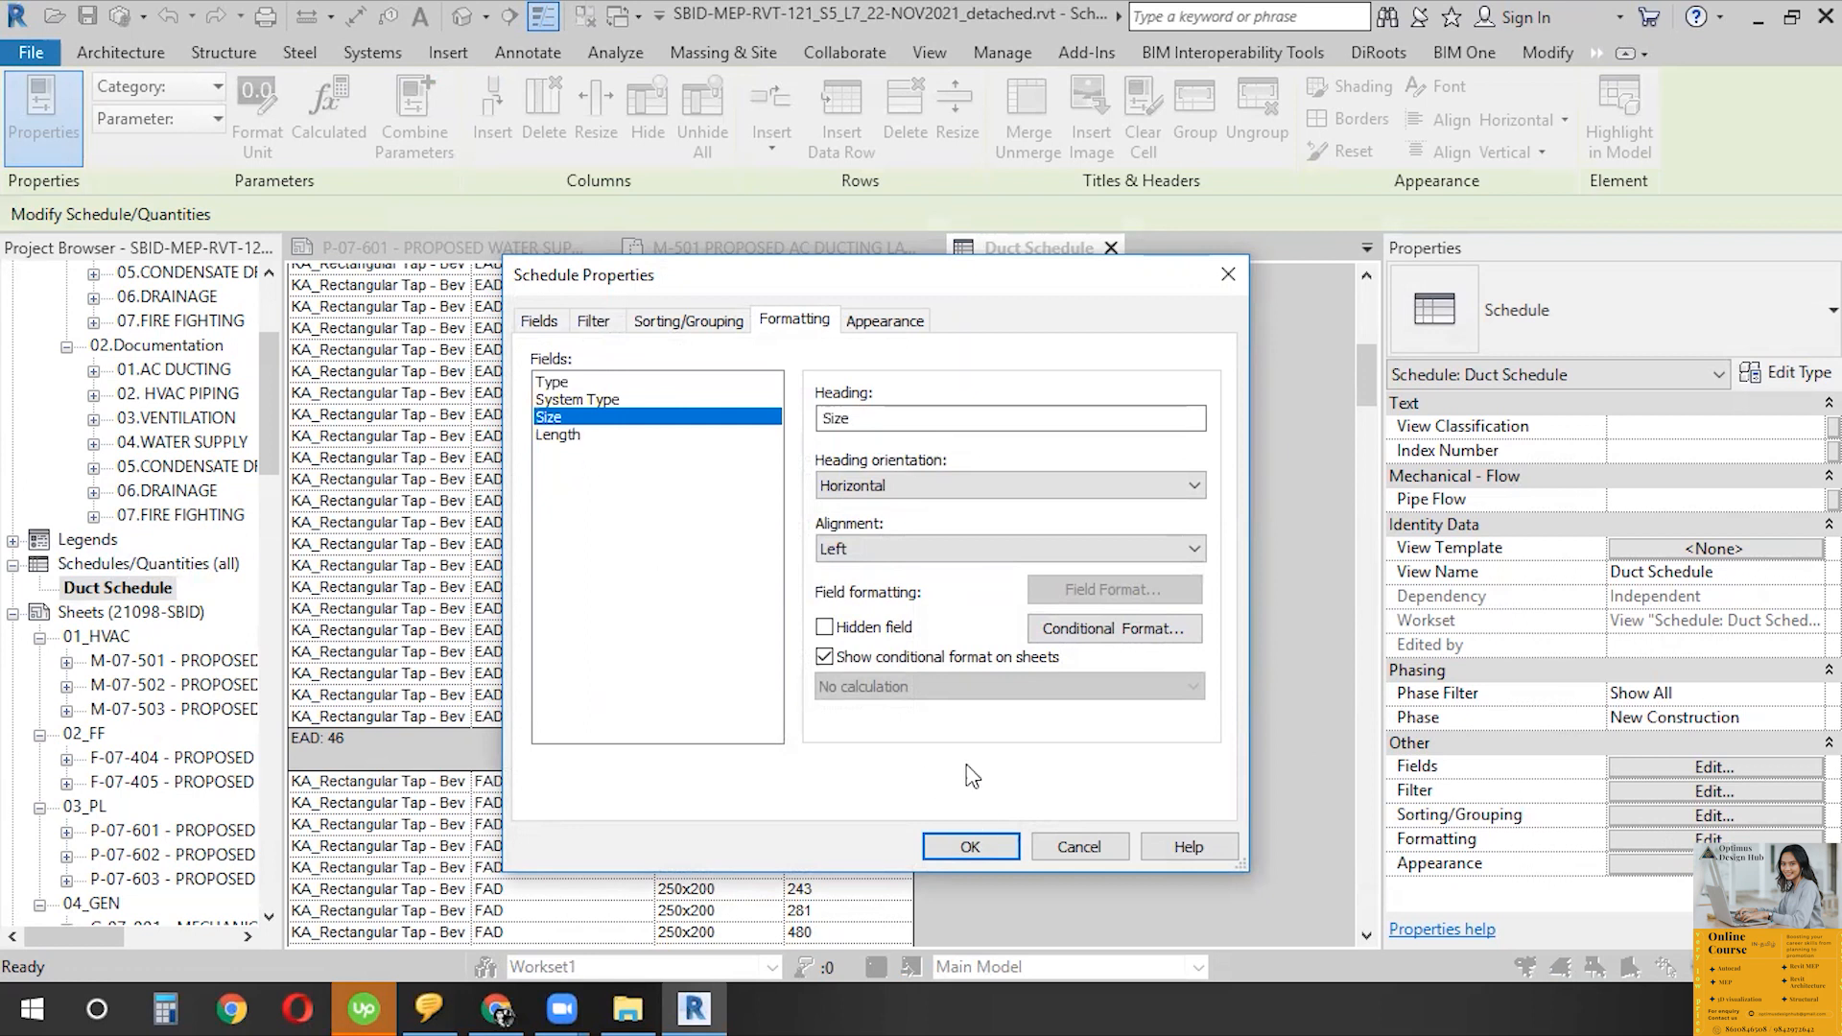
pyautogui.click(564, 436)
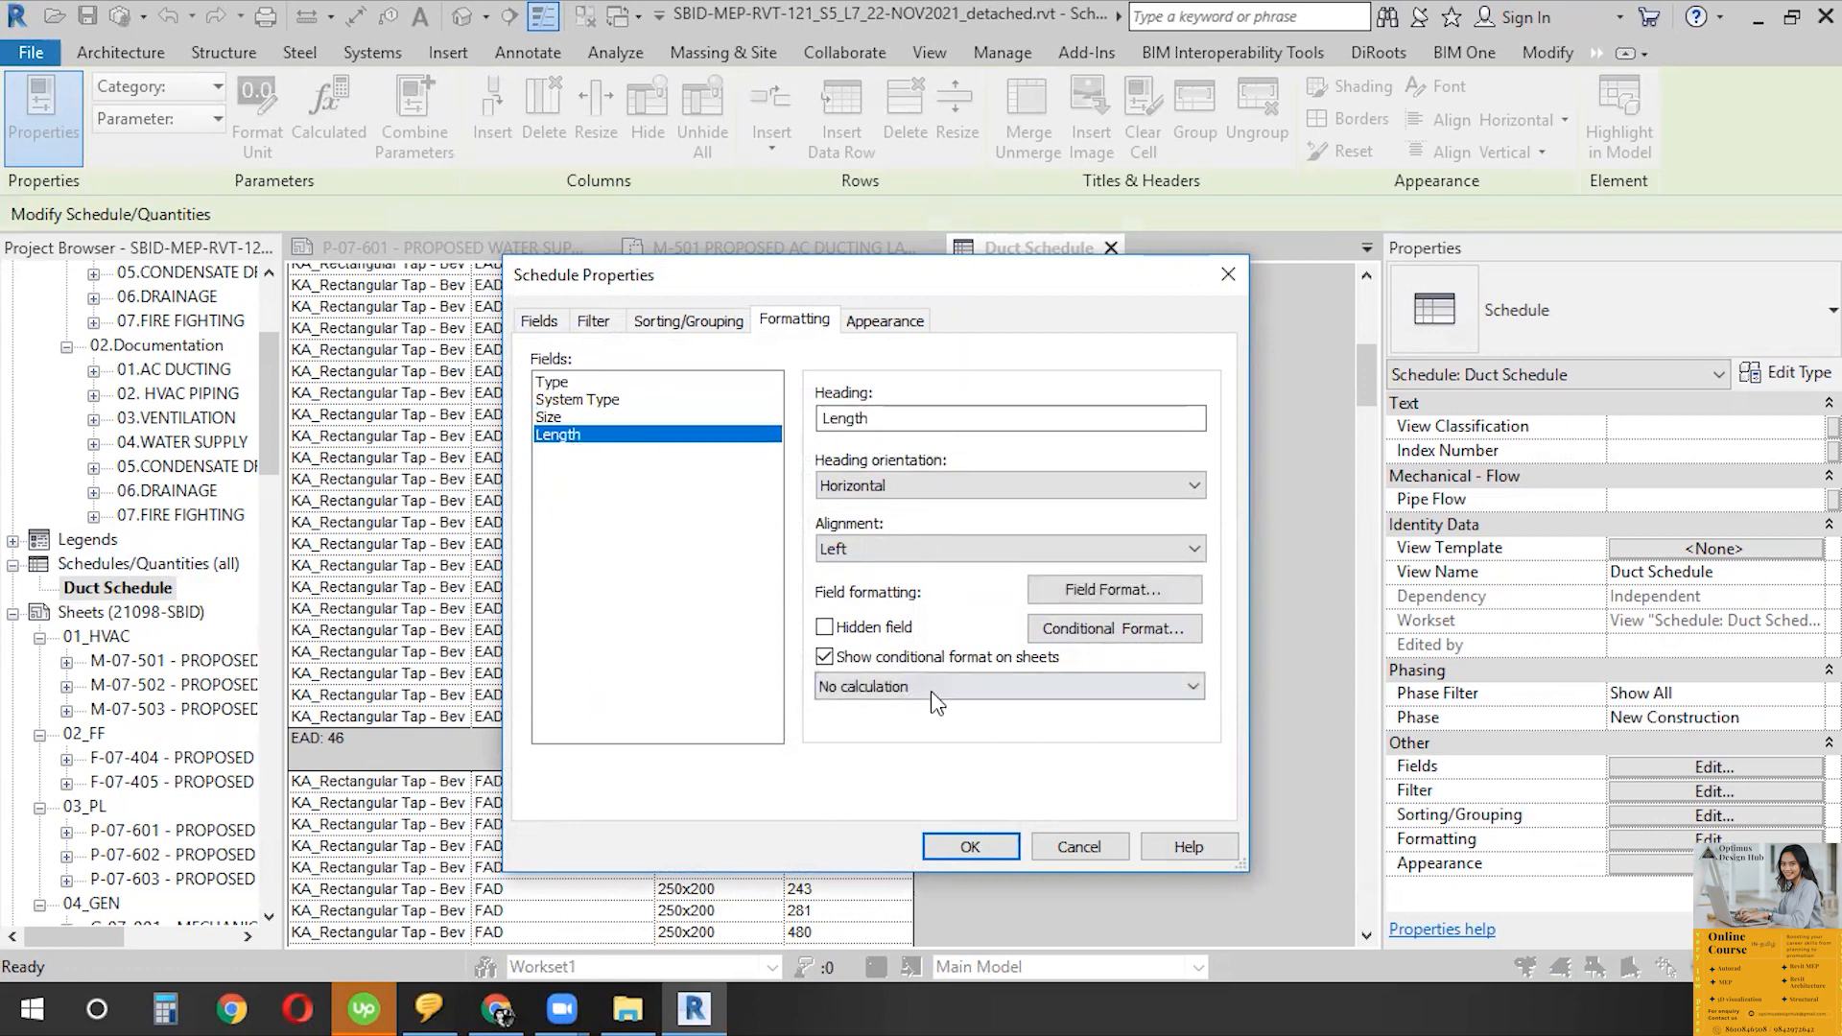
pyautogui.click(1010, 689)
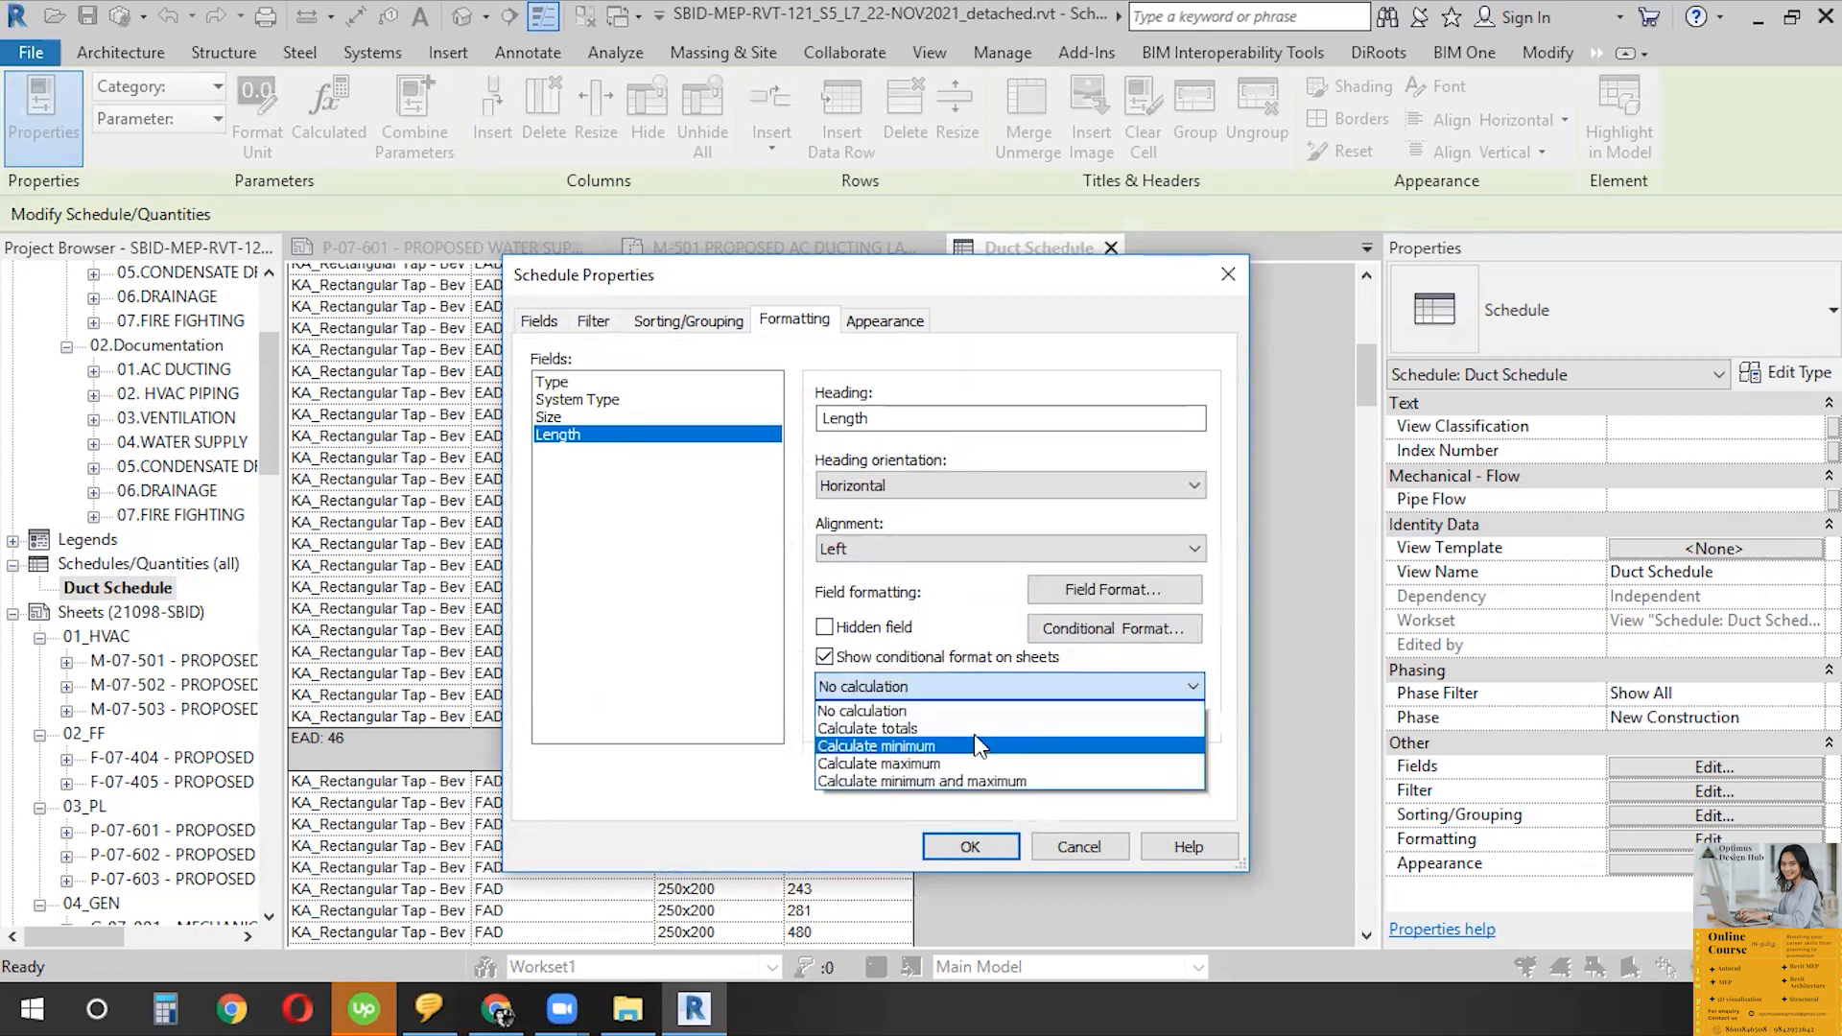
pyautogui.click(869, 728)
pyautogui.click(971, 846)
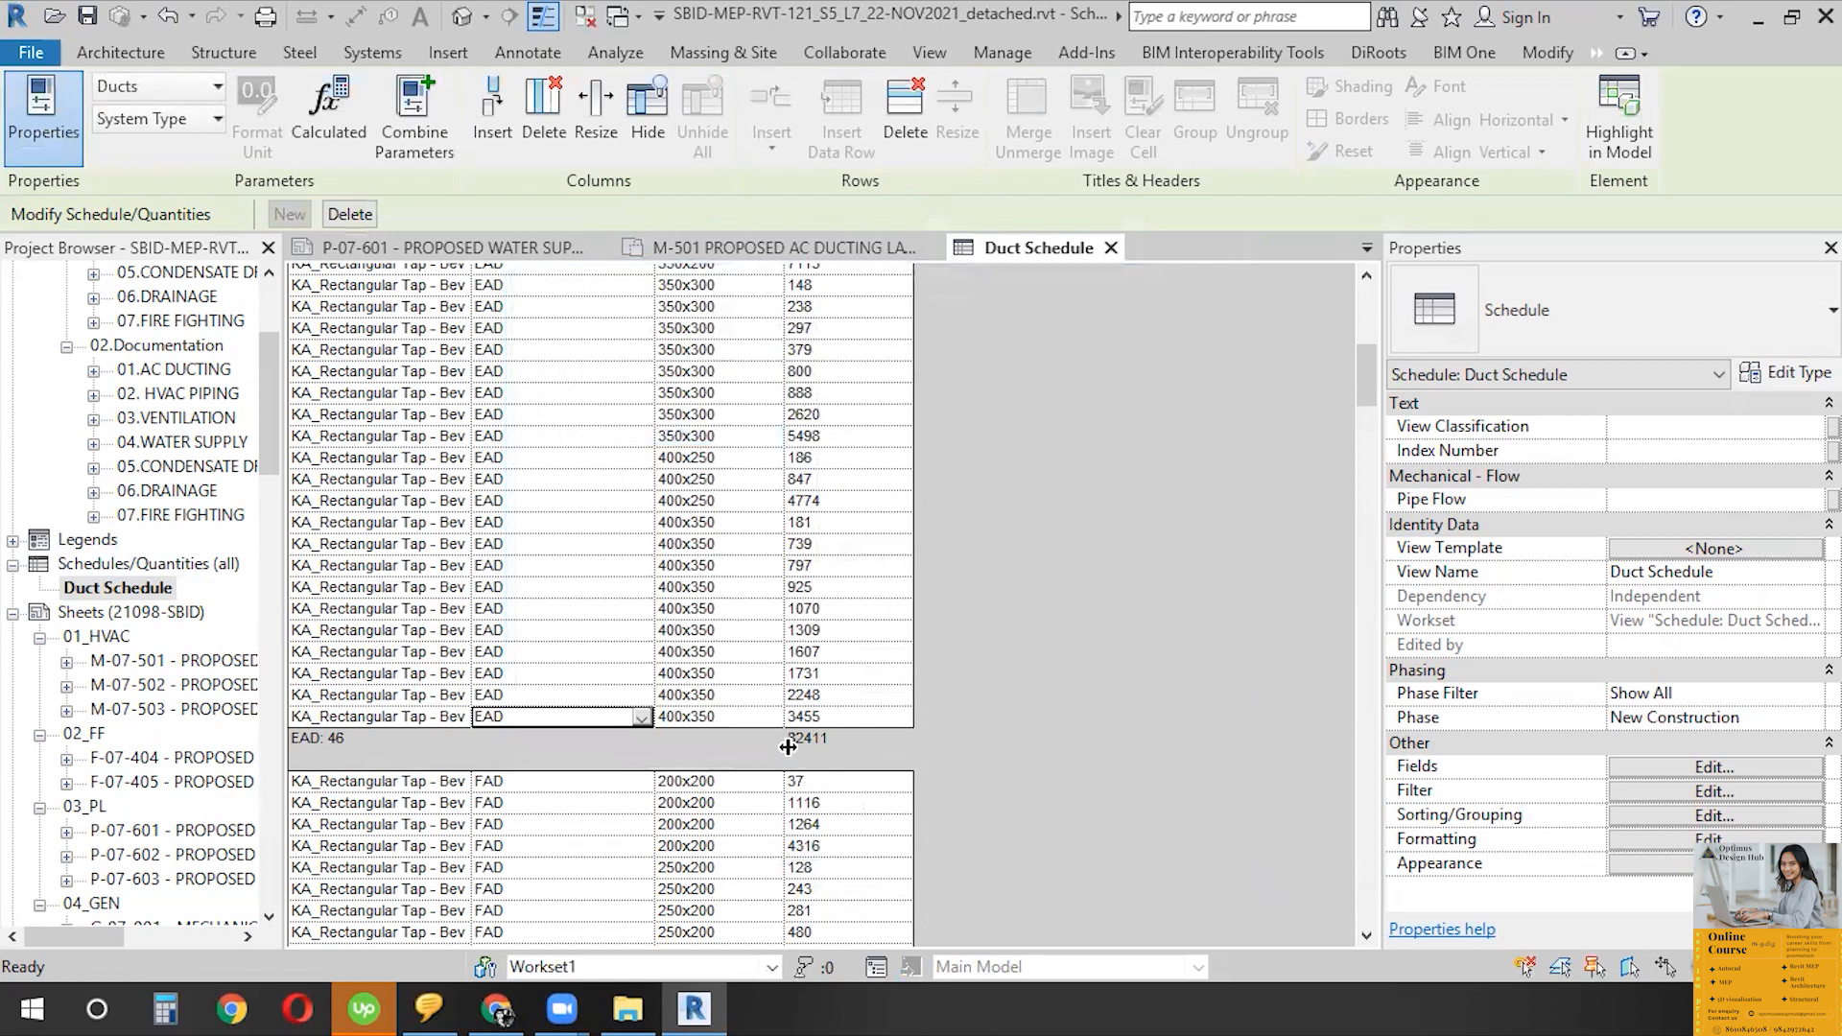
# - Examine the Length totals in the footers of the EAD, FAD, Return Air and SAD groups
pyautogui.scroll(10, 864, 700)
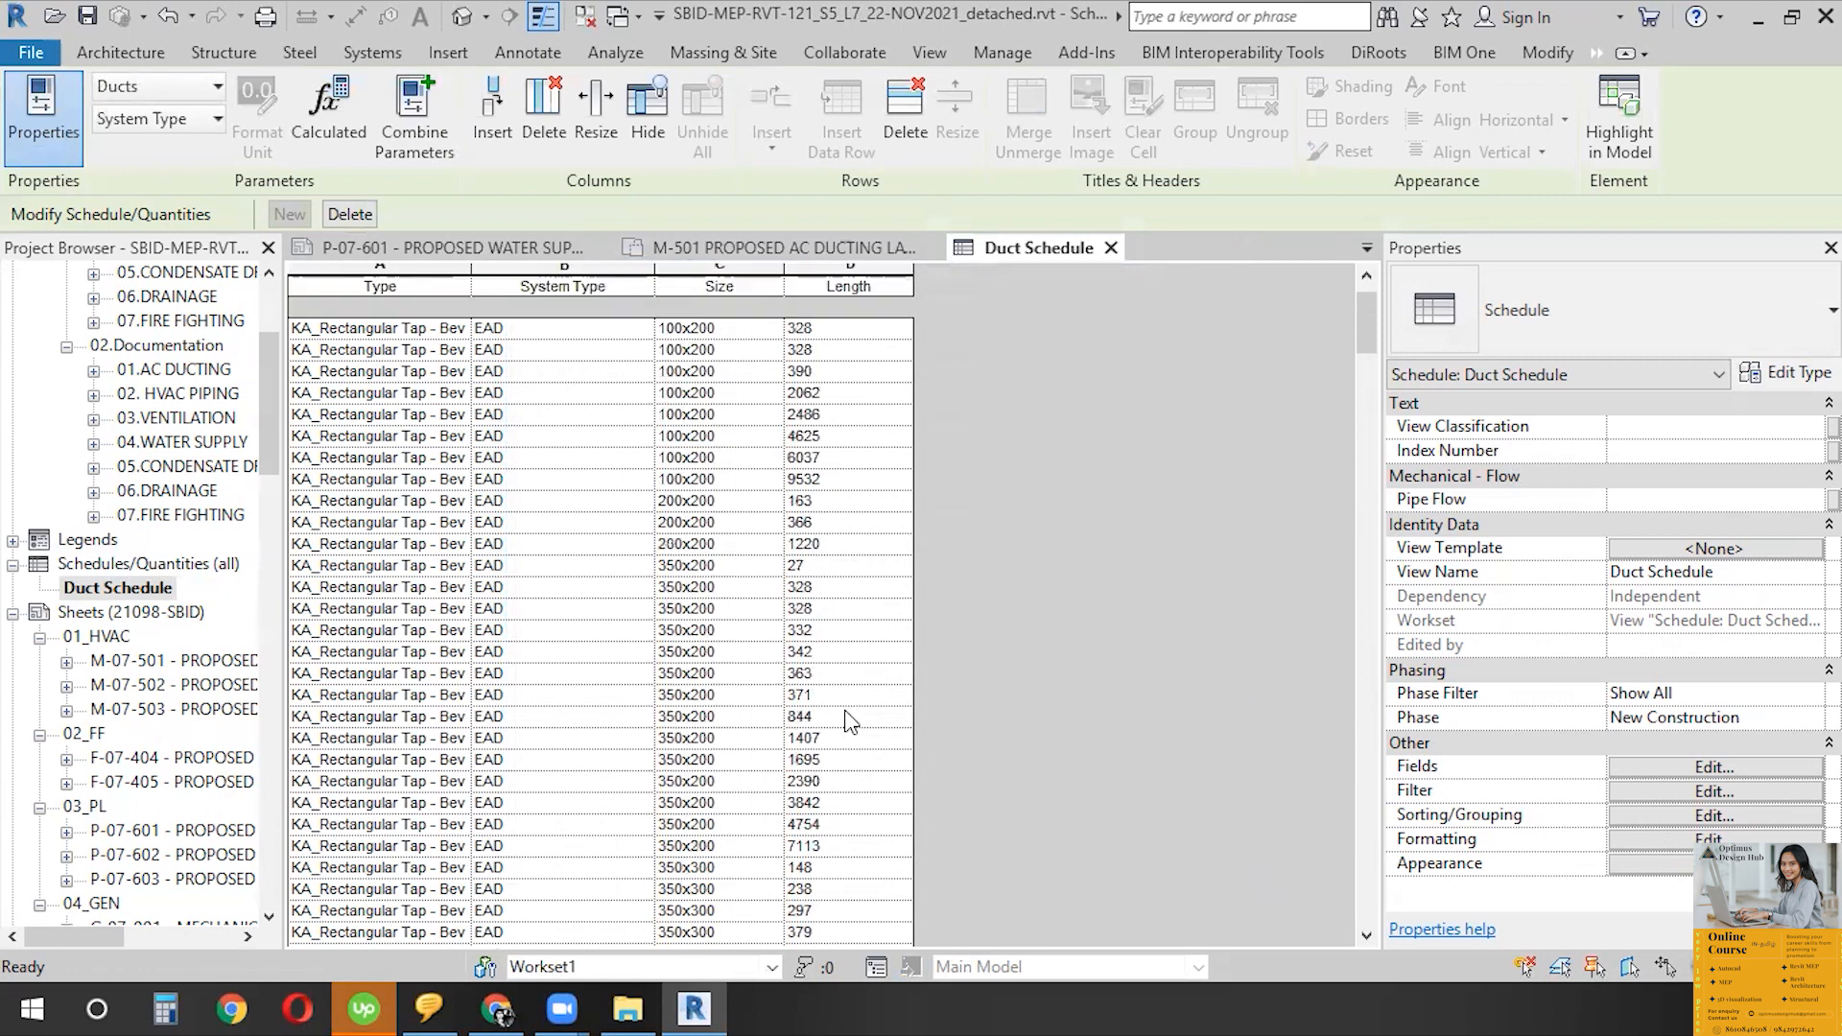
pyautogui.scroll(-15, 820, 629)
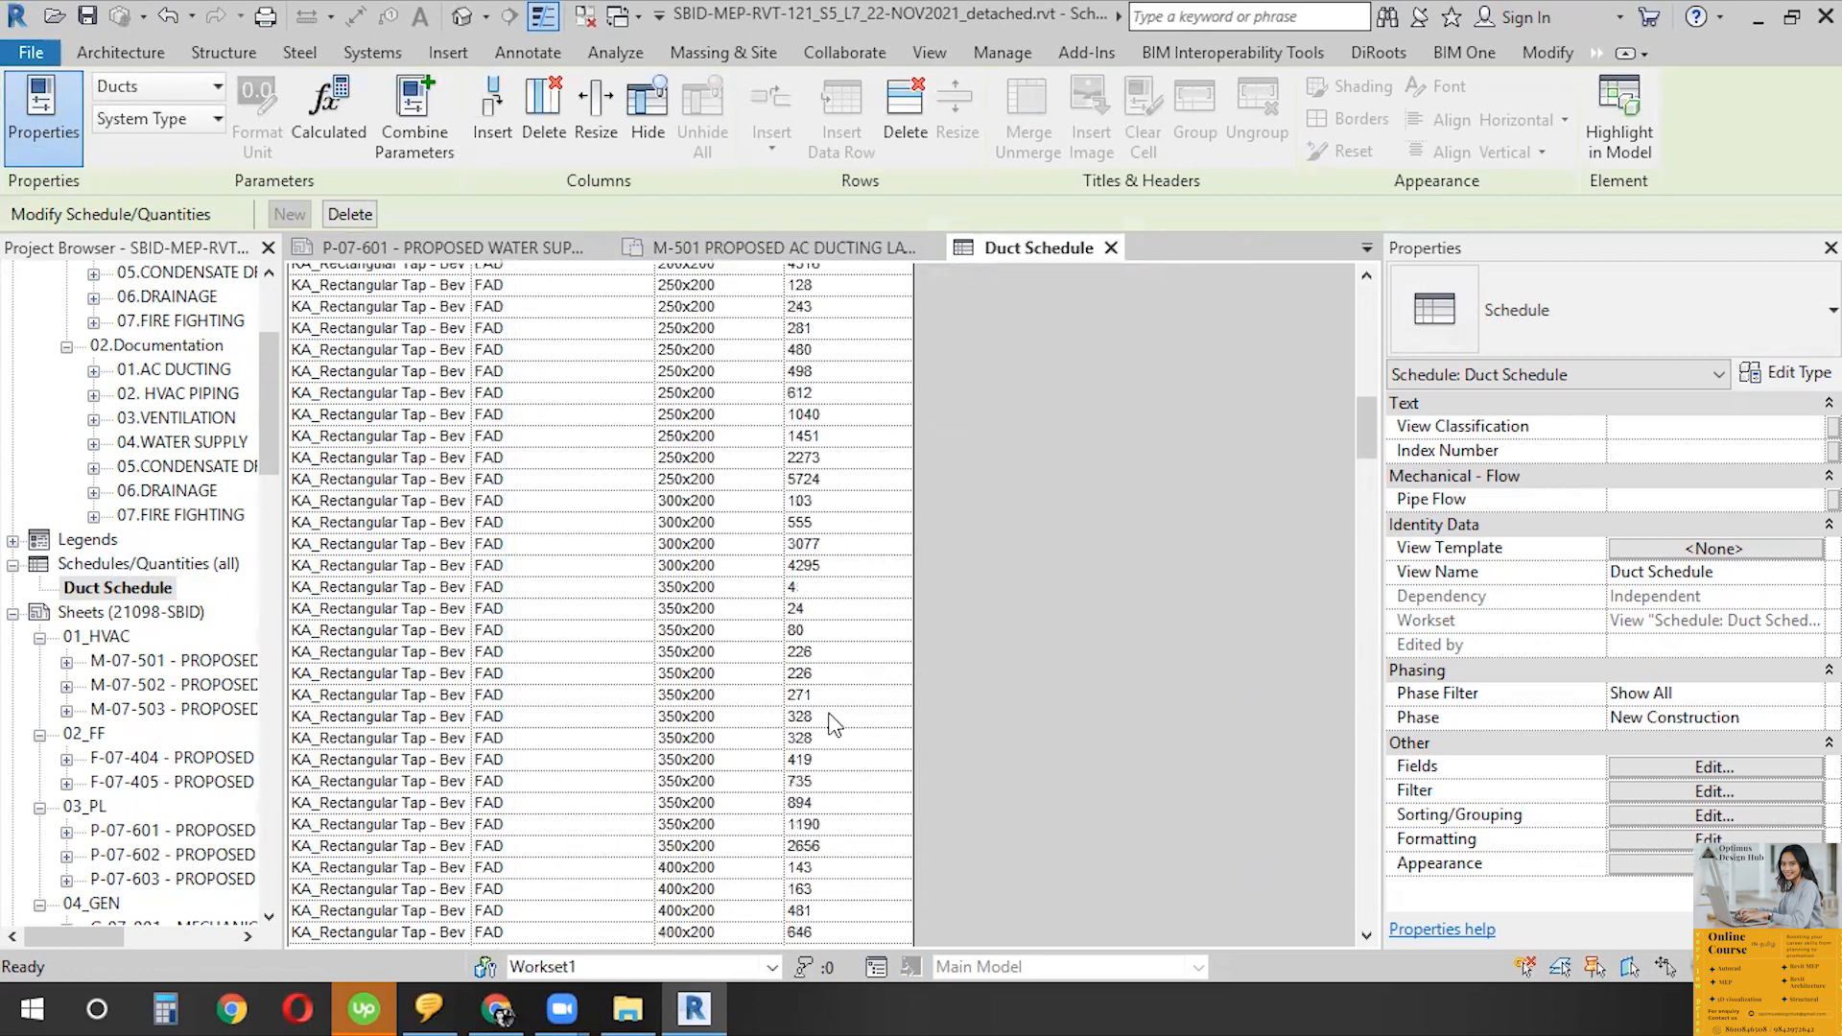
pyautogui.scroll(-10, 899, 729)
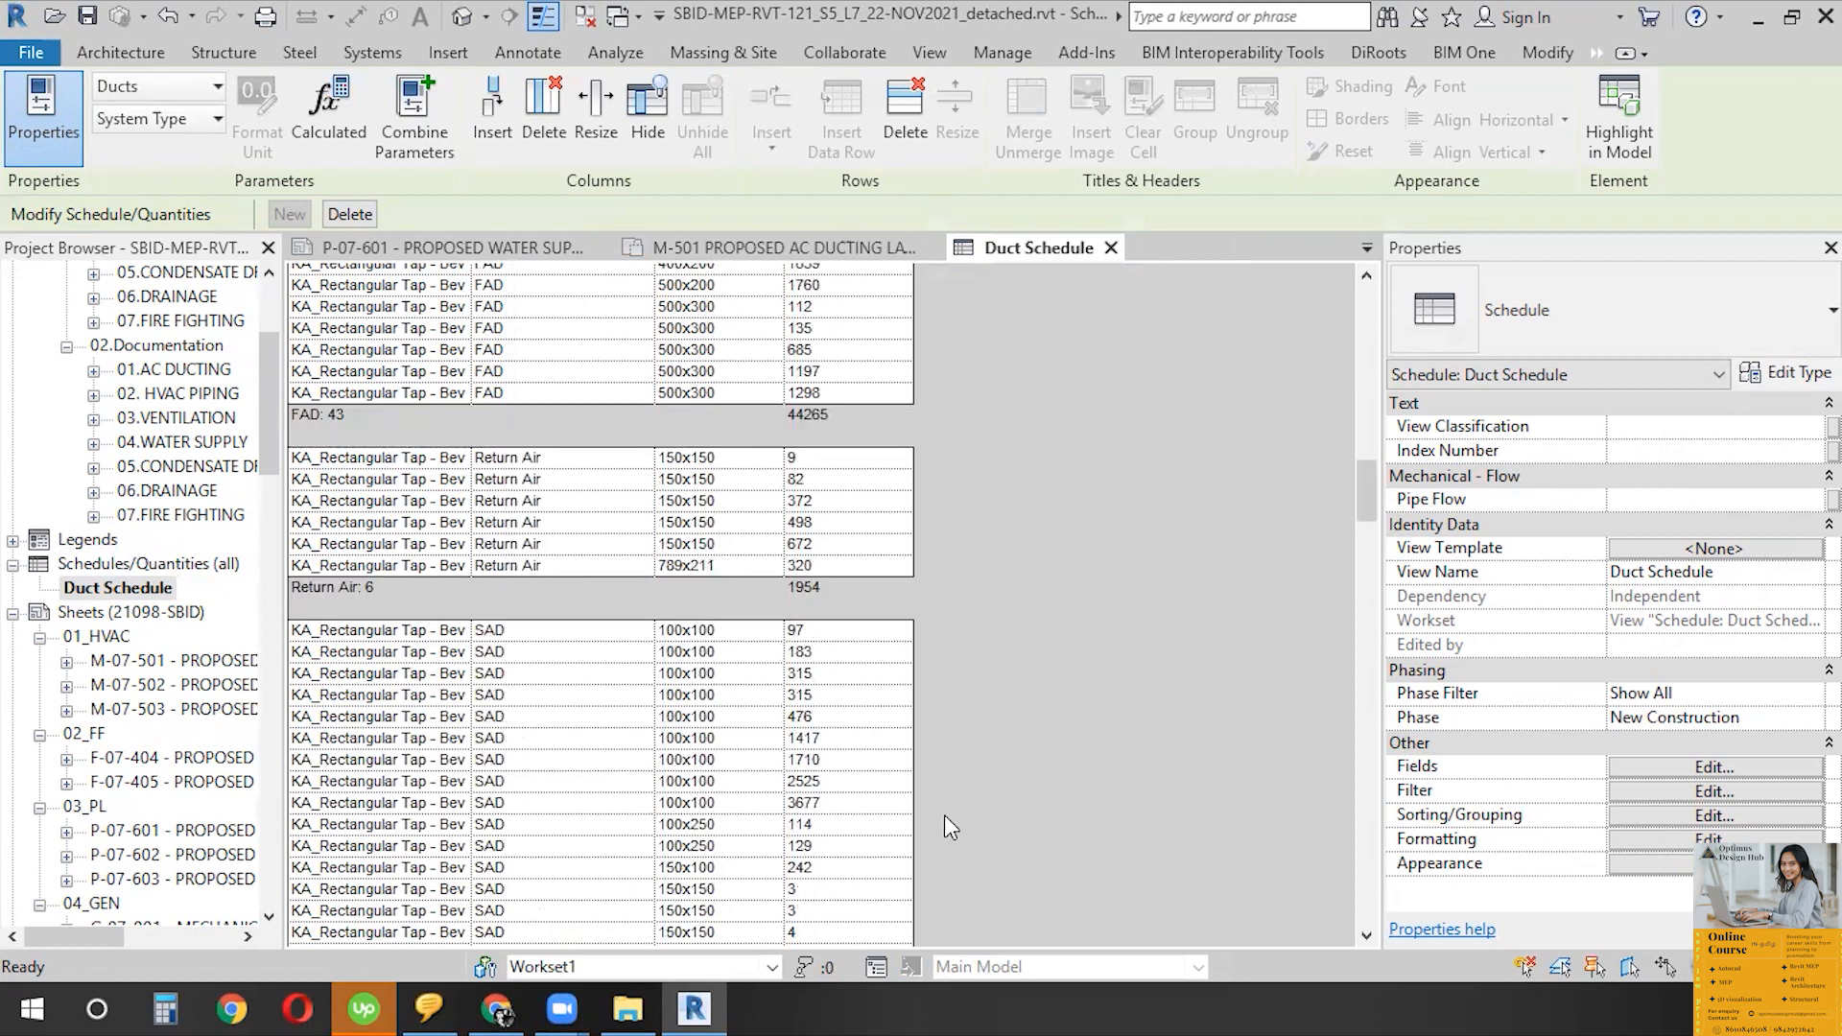
pyautogui.scroll(-20, 897, 880)
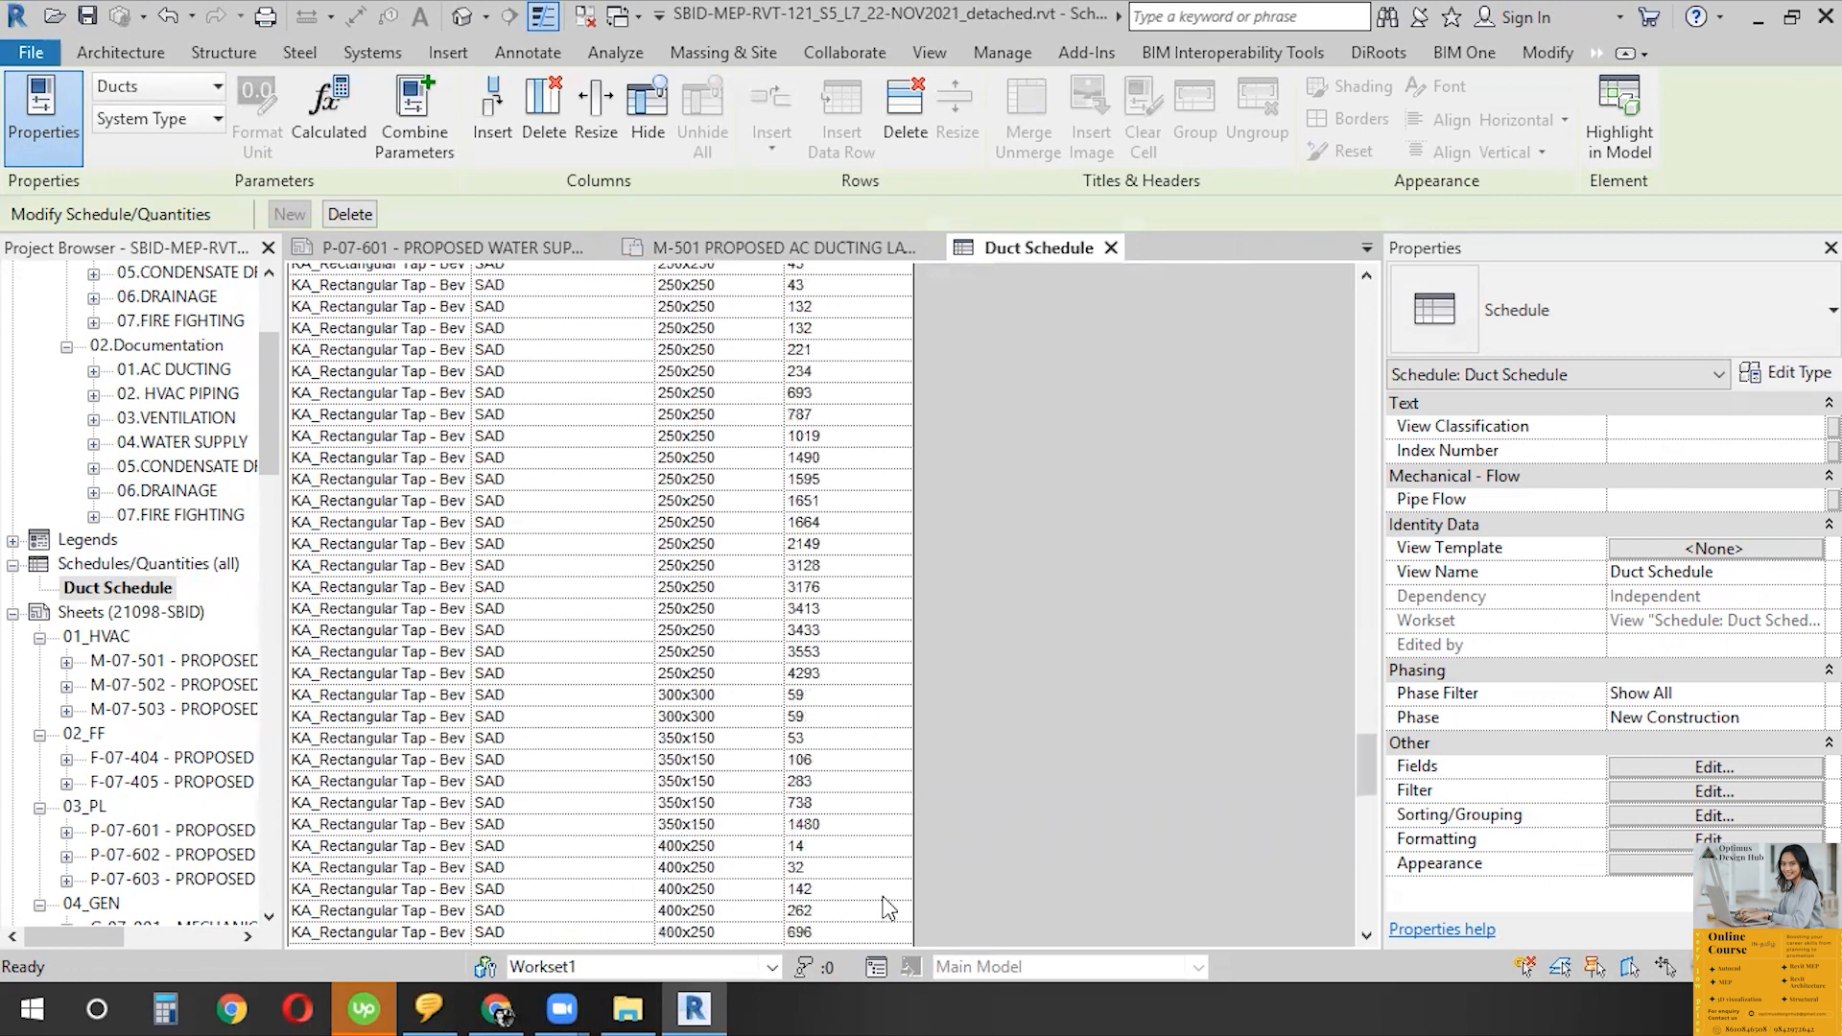
pyautogui.scroll(-3, 863, 861)
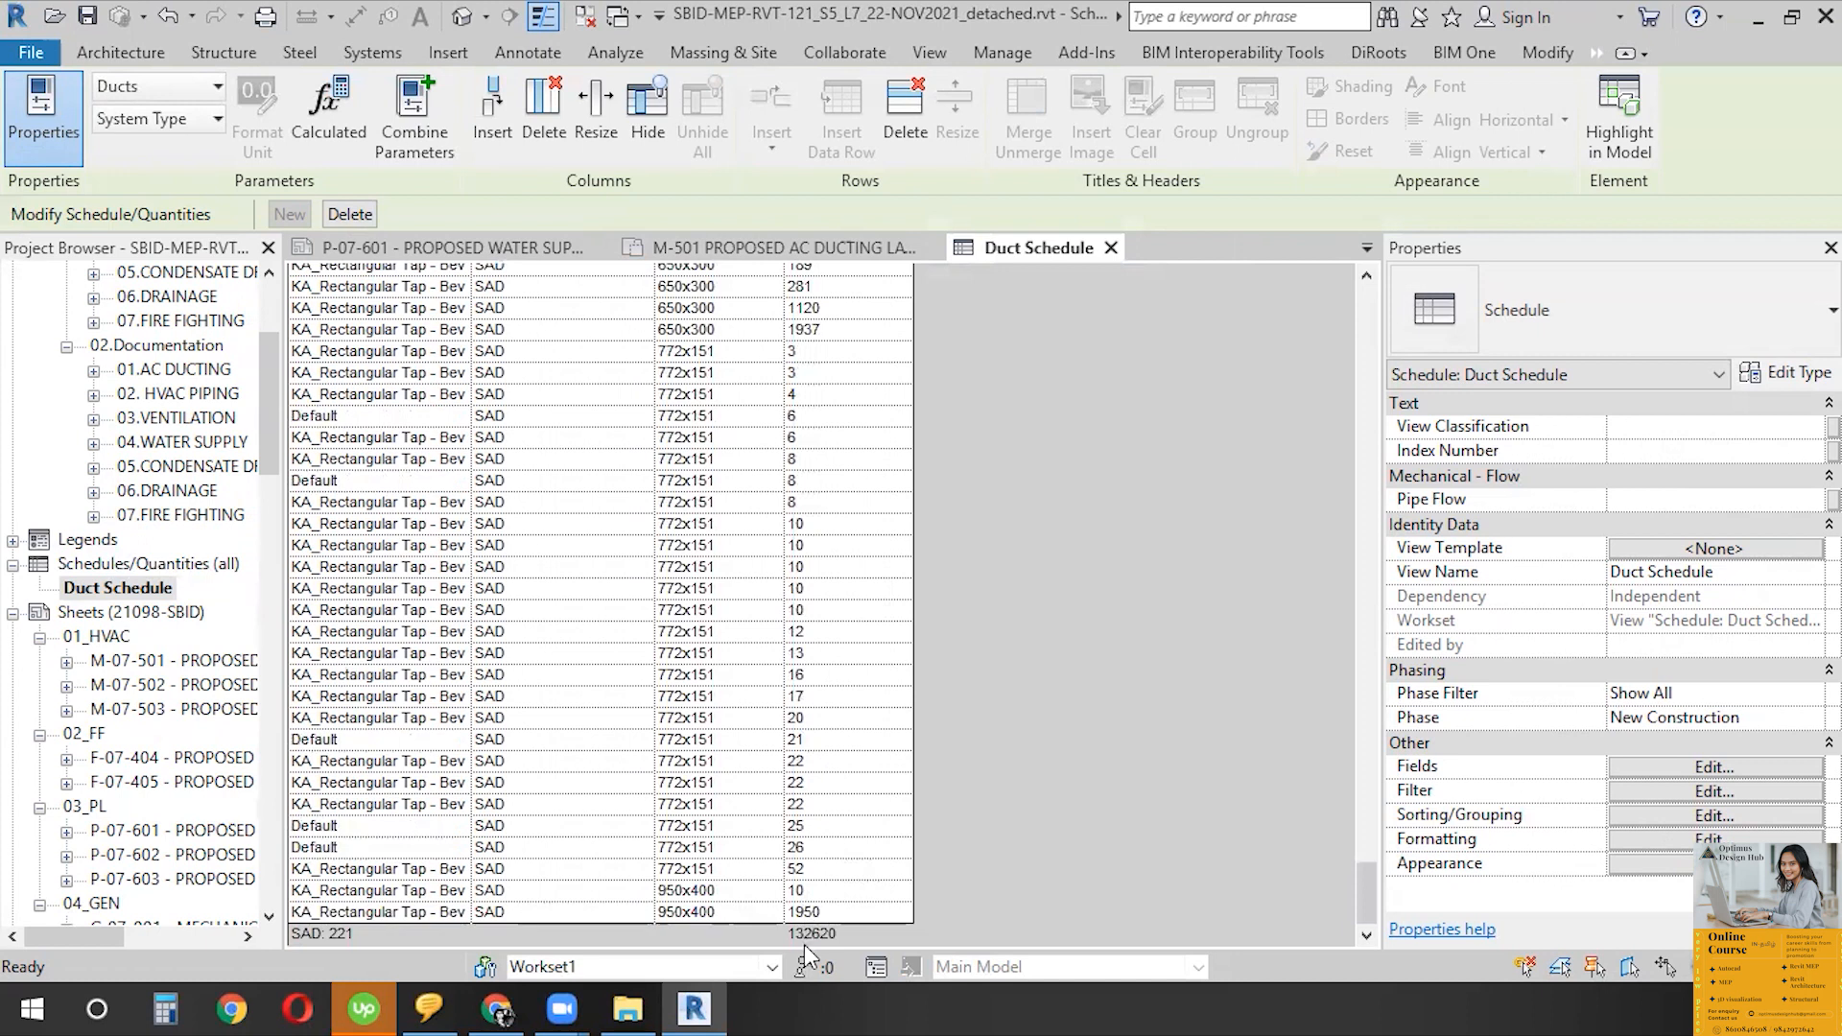
pyautogui.scroll(15, 860, 818)
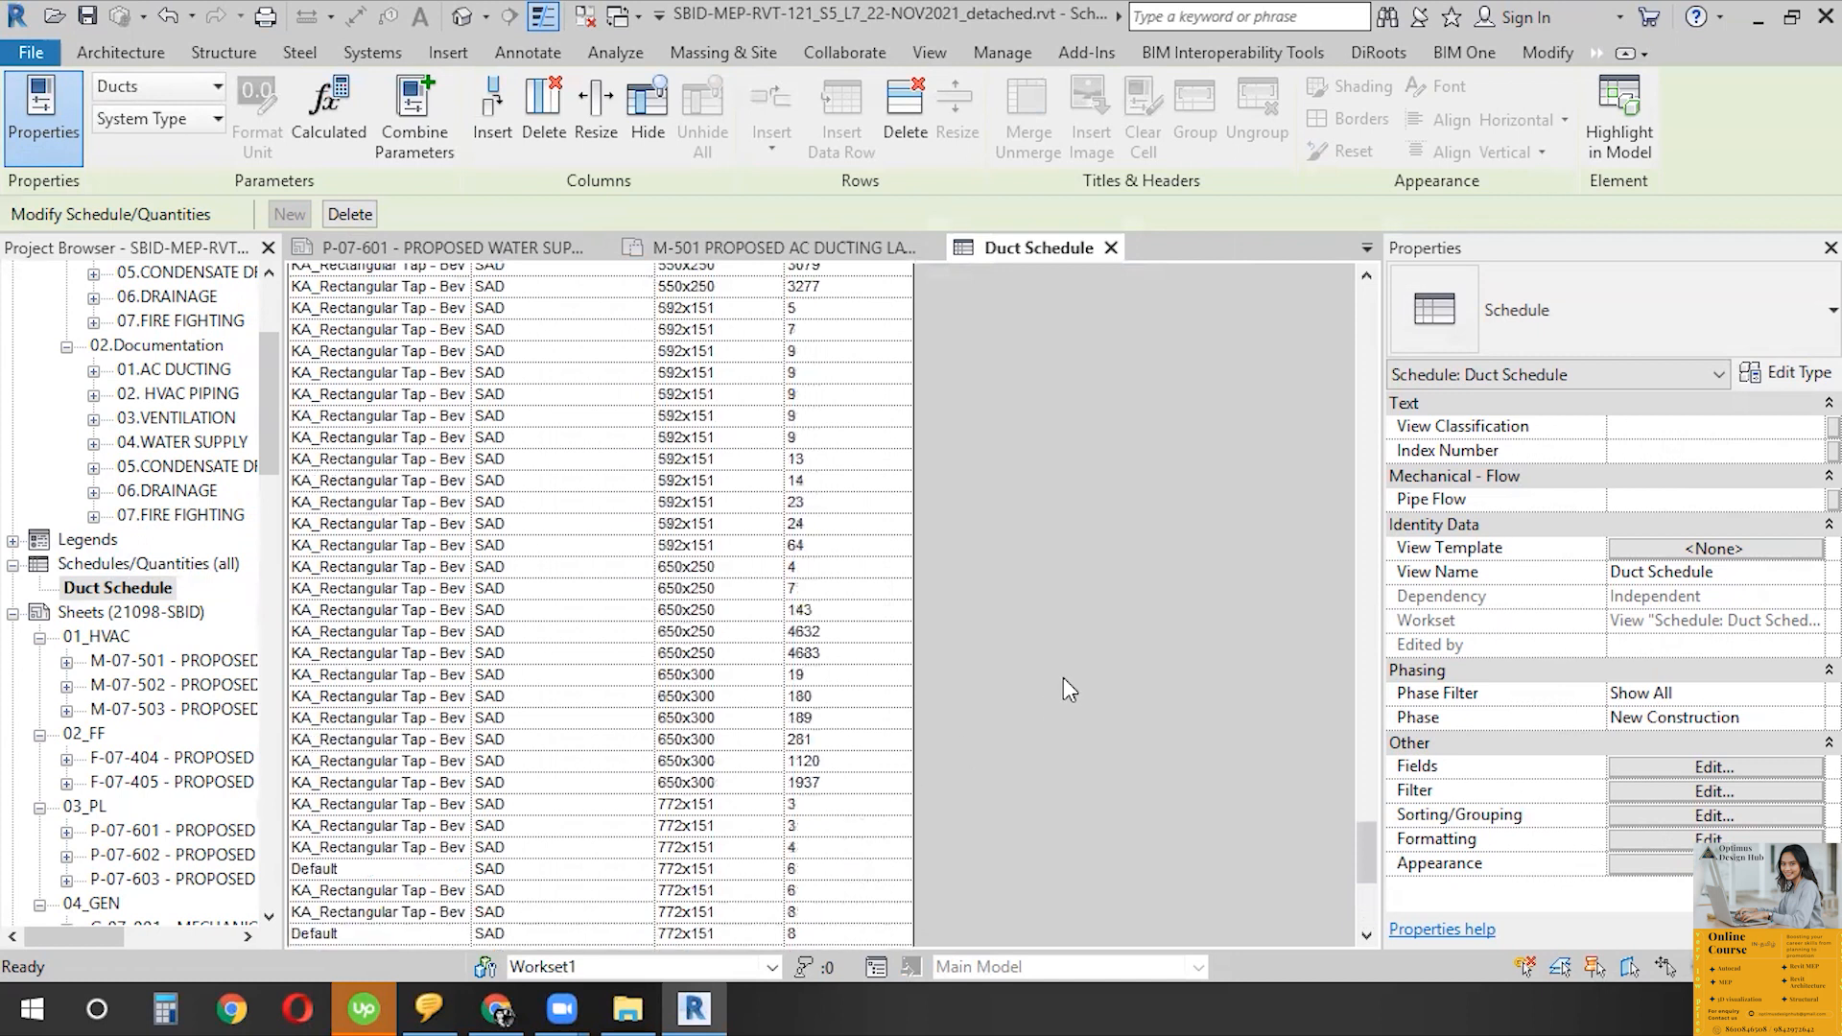
pyautogui.moveTo(1366, 734); pyautogui.dragTo(1378, 293)
# - Try adding a header to the System Type groups of the Duct Schedule
pyautogui.click(1668, 793)
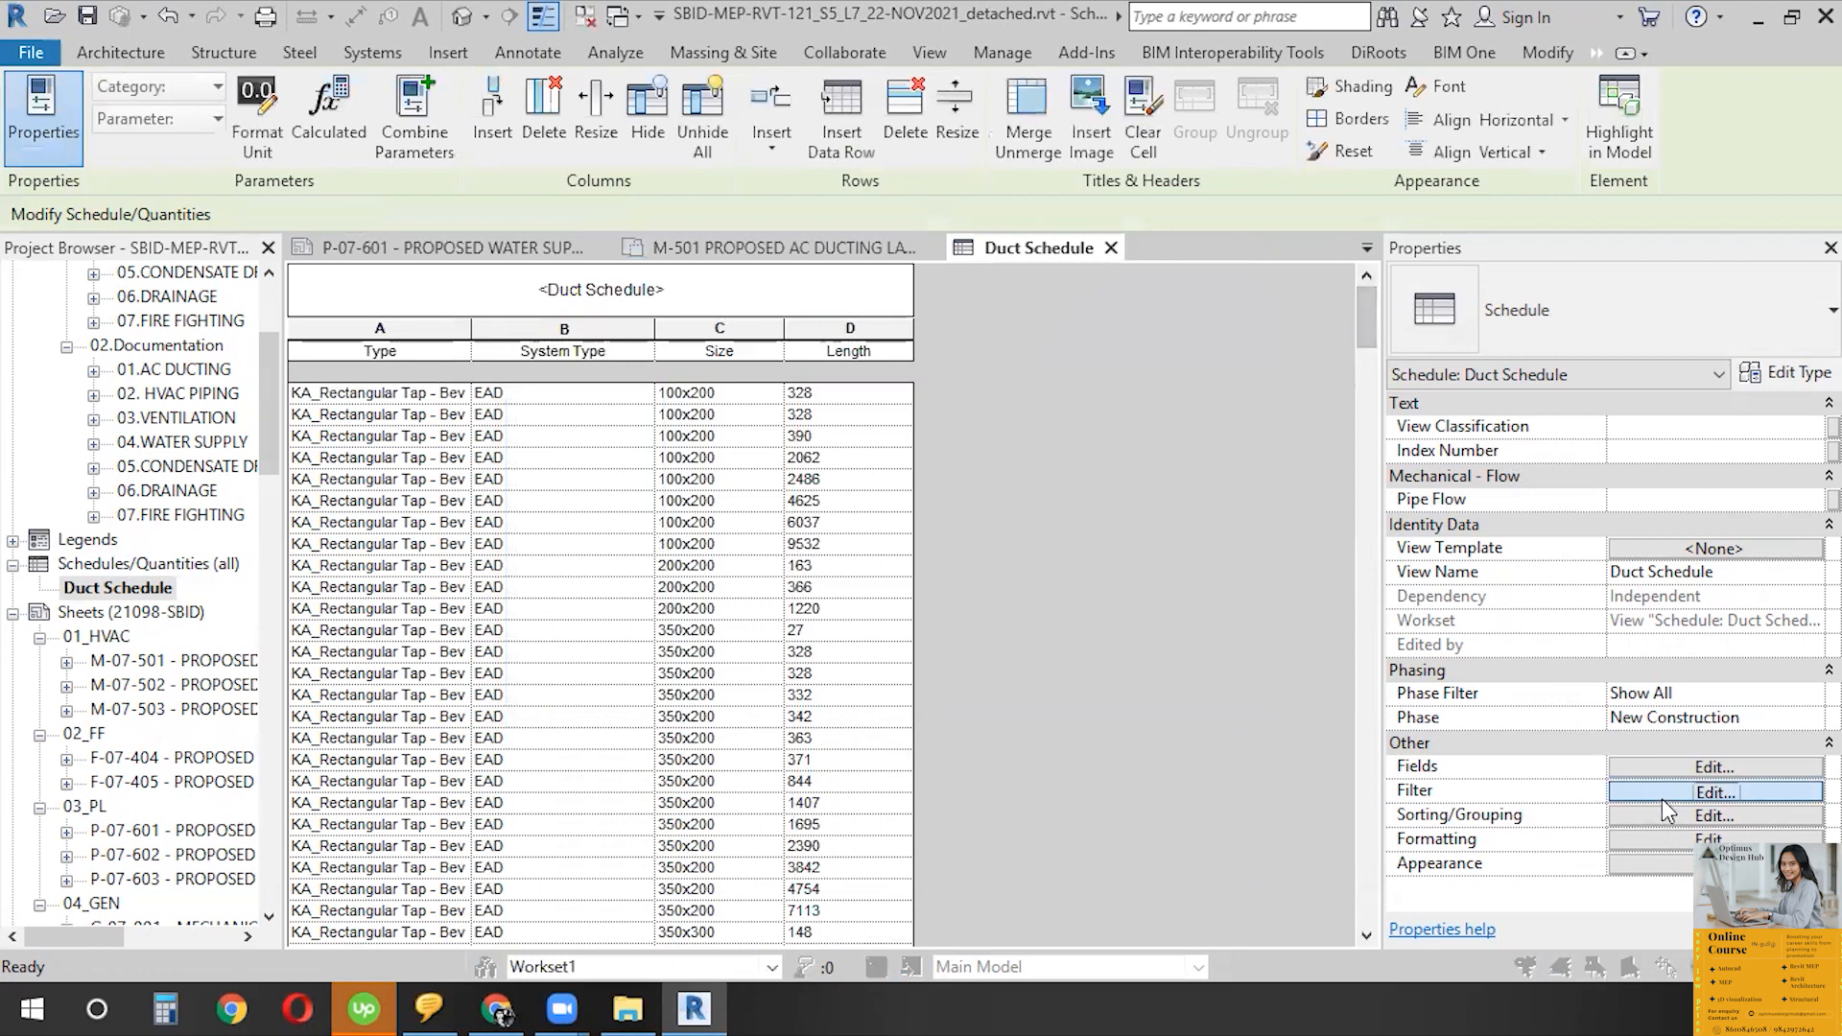
pyautogui.click(671, 323)
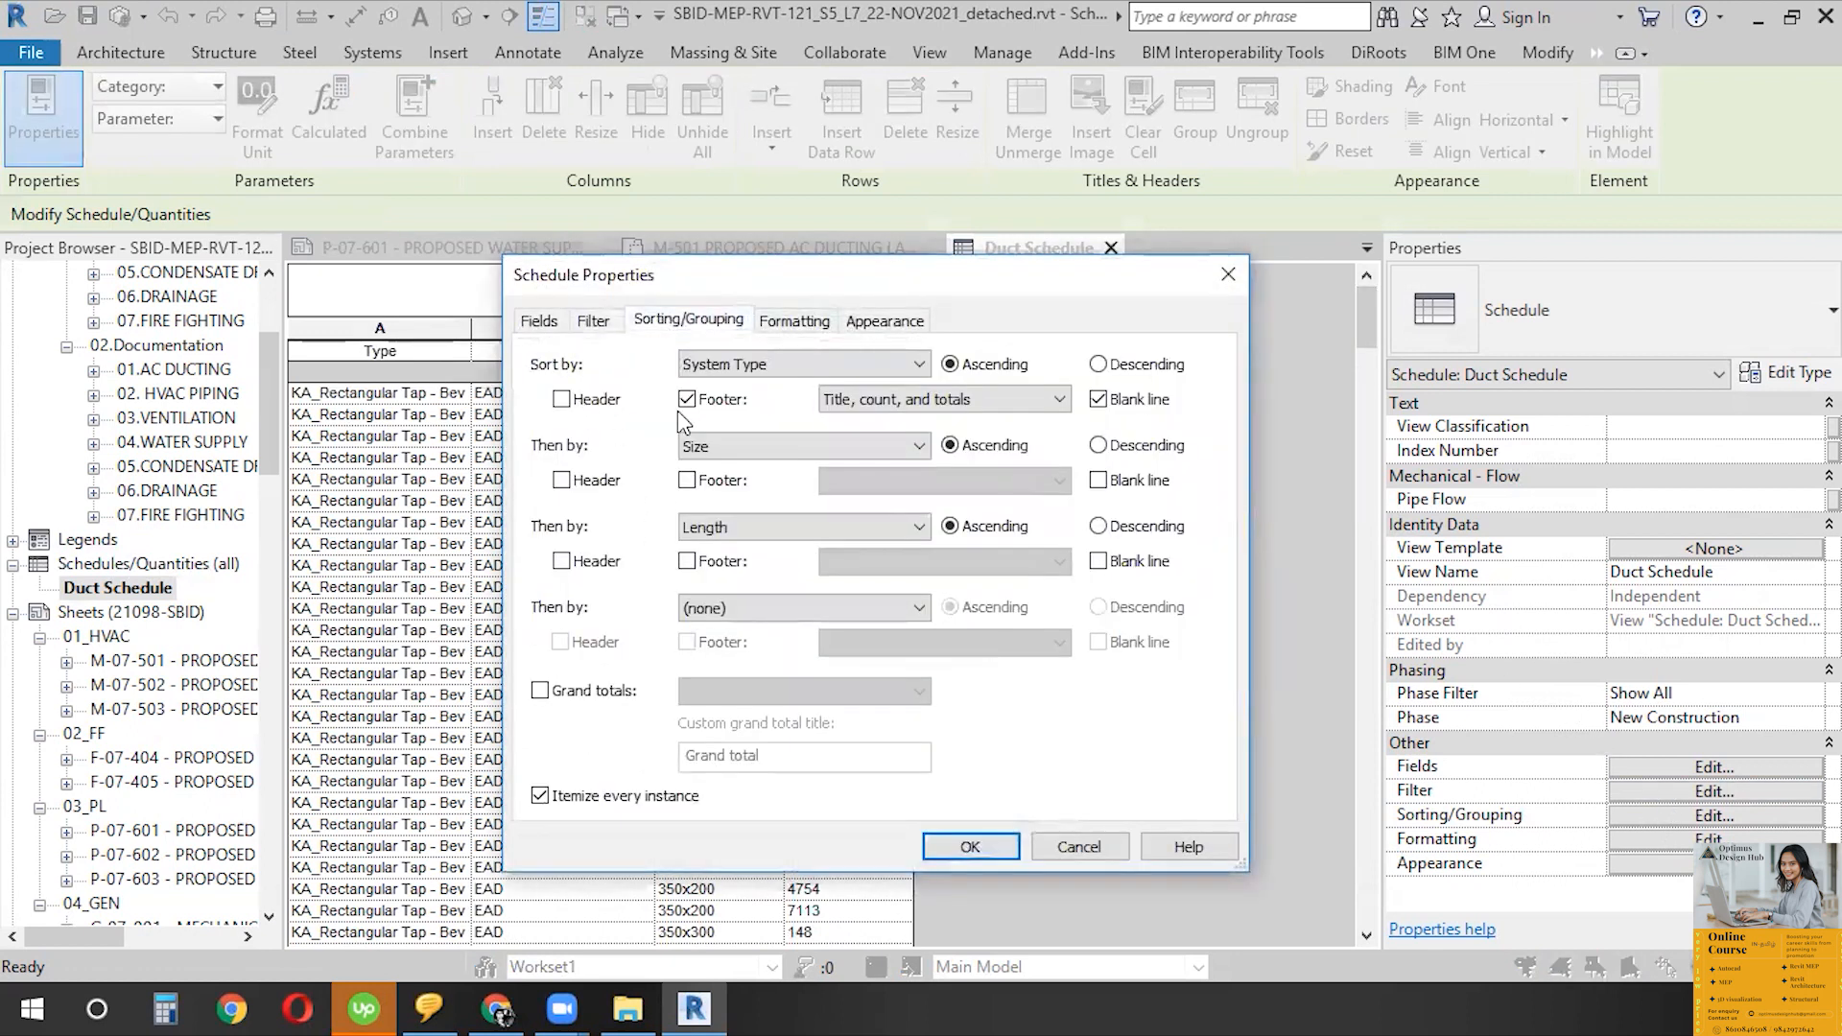
pyautogui.click(564, 400)
pyautogui.click(961, 848)
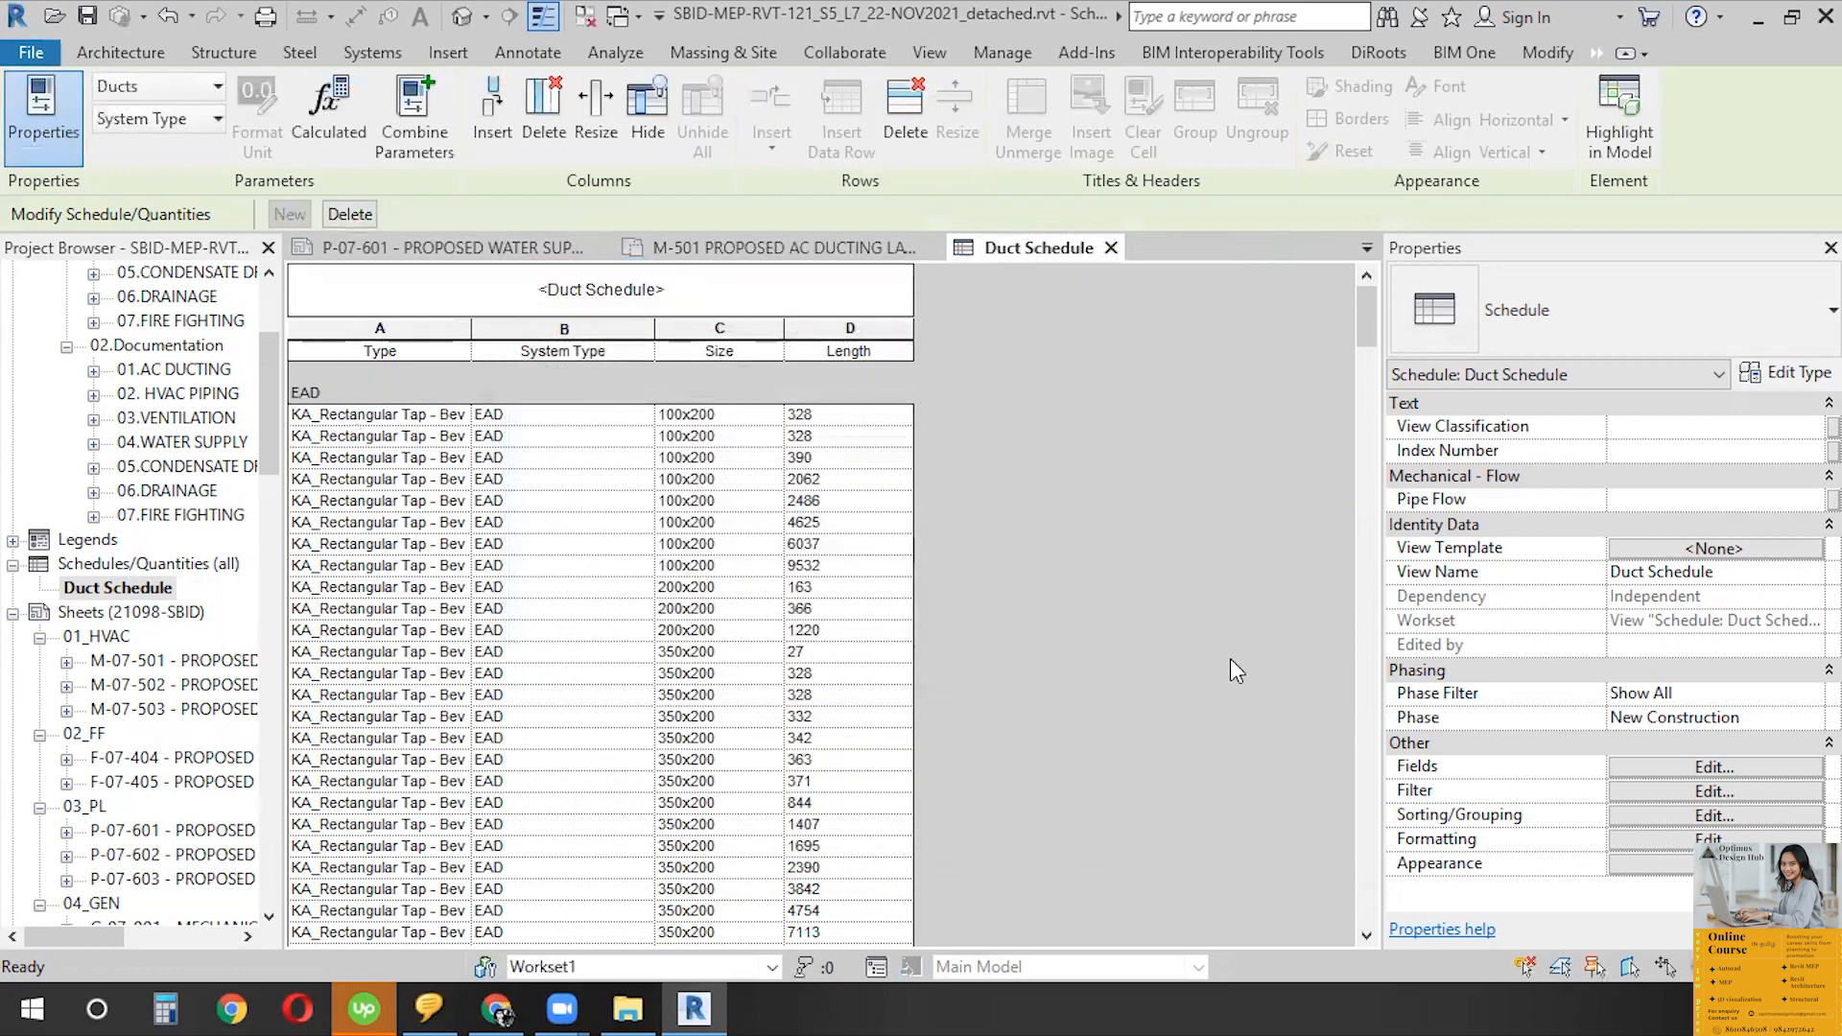
# - Remove the header from the System Type groups, keeping their footer and blank line
pyautogui.click(1734, 794)
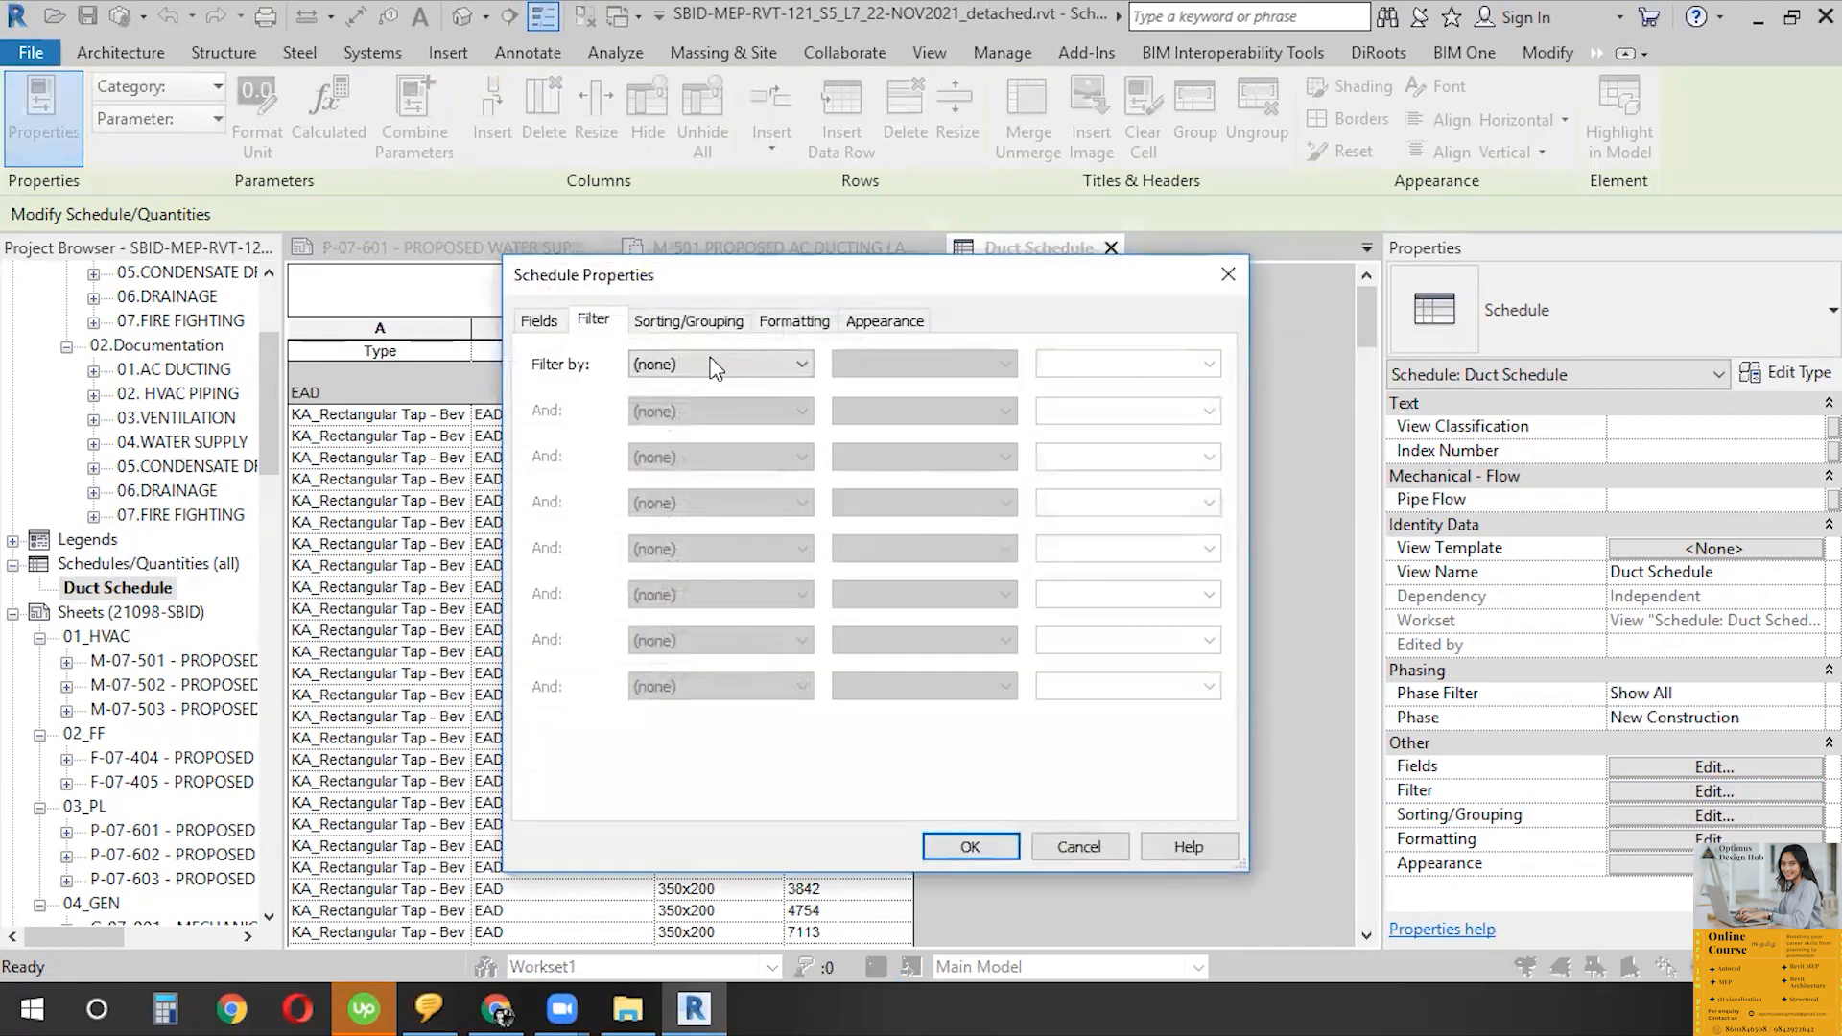
pyautogui.click(693, 323)
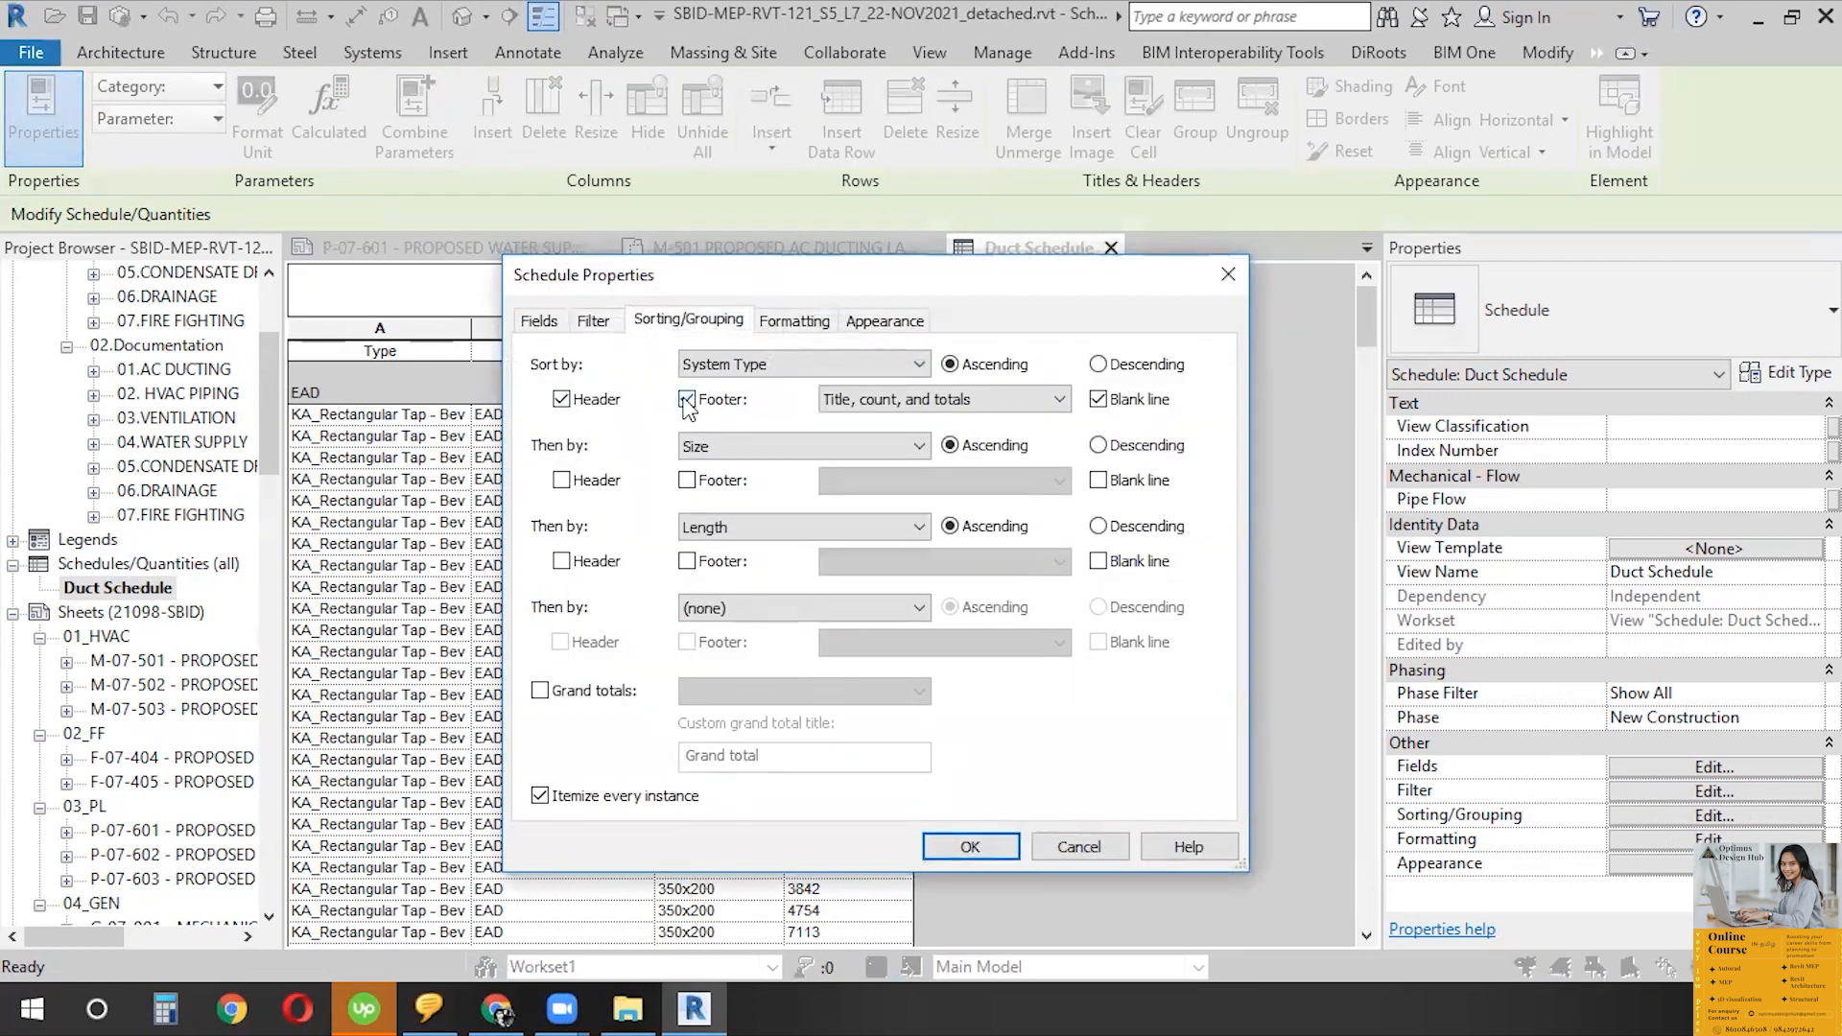
pyautogui.click(561, 399)
pyautogui.click(971, 850)
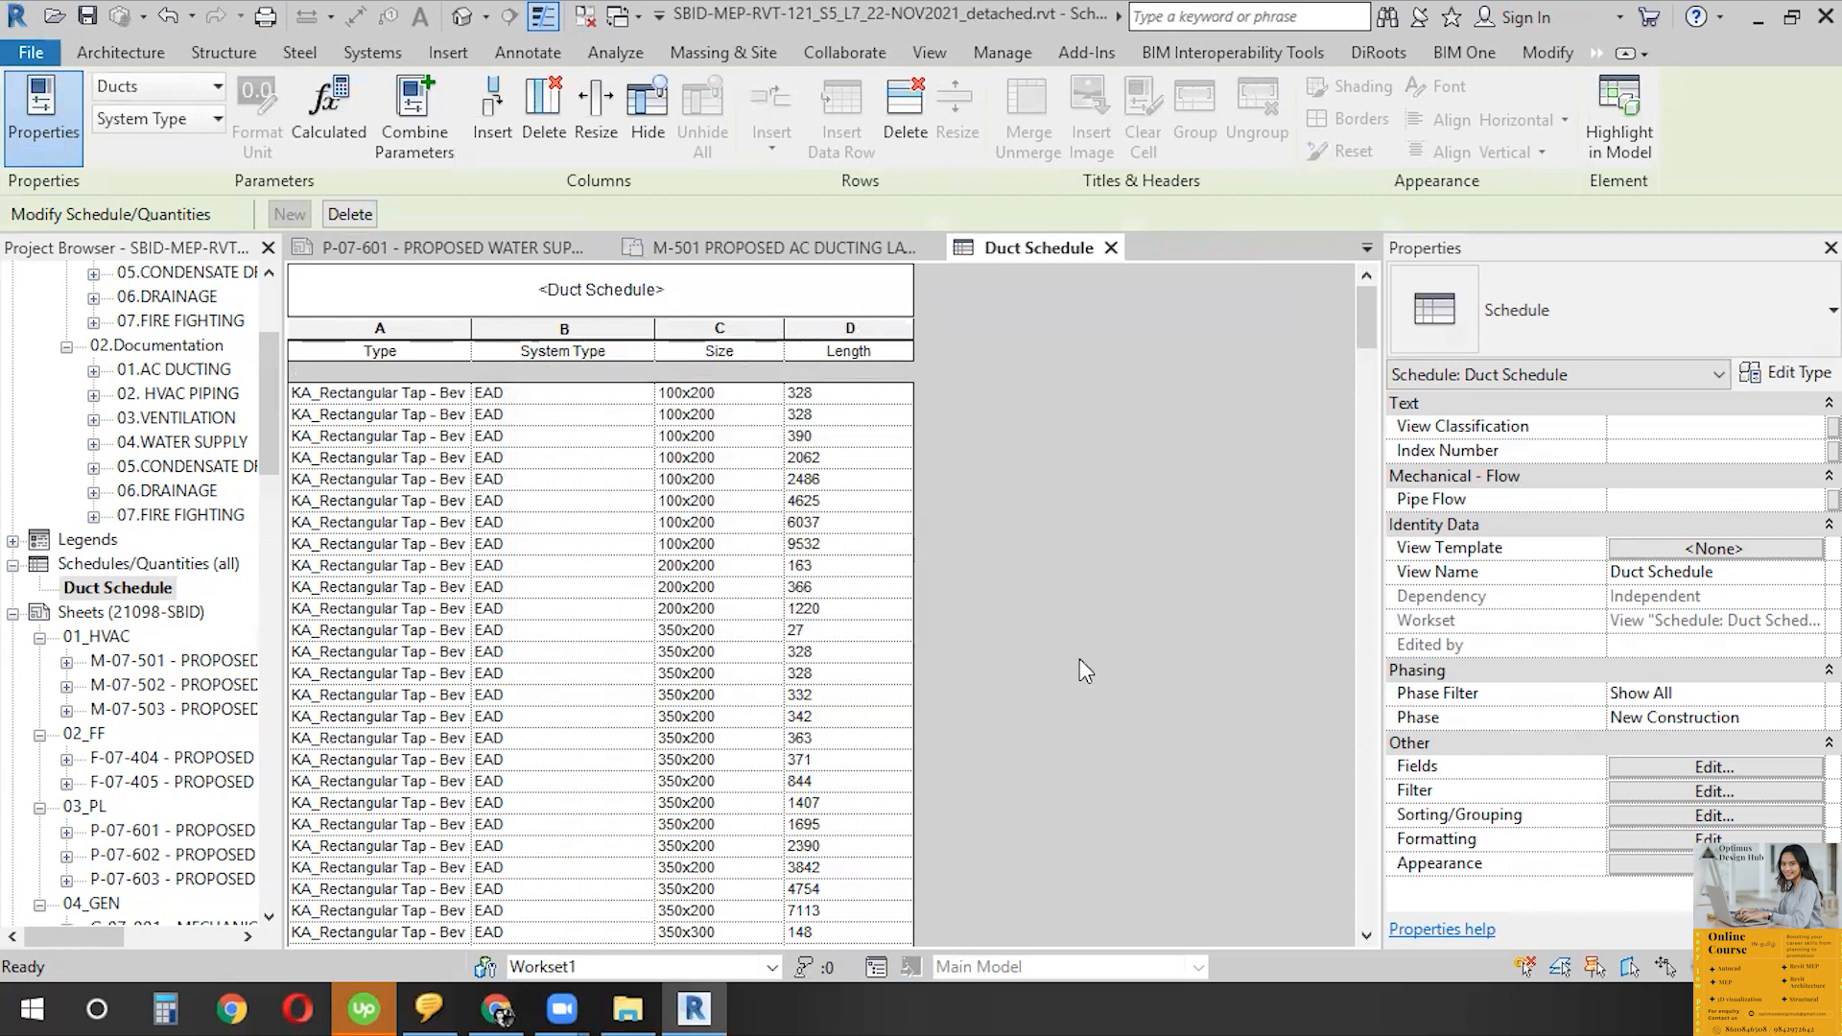
# - Examine the grouped rows of the Duct Schedule and the fields available for filtering it
pyautogui.scroll(-10, 1079, 658)
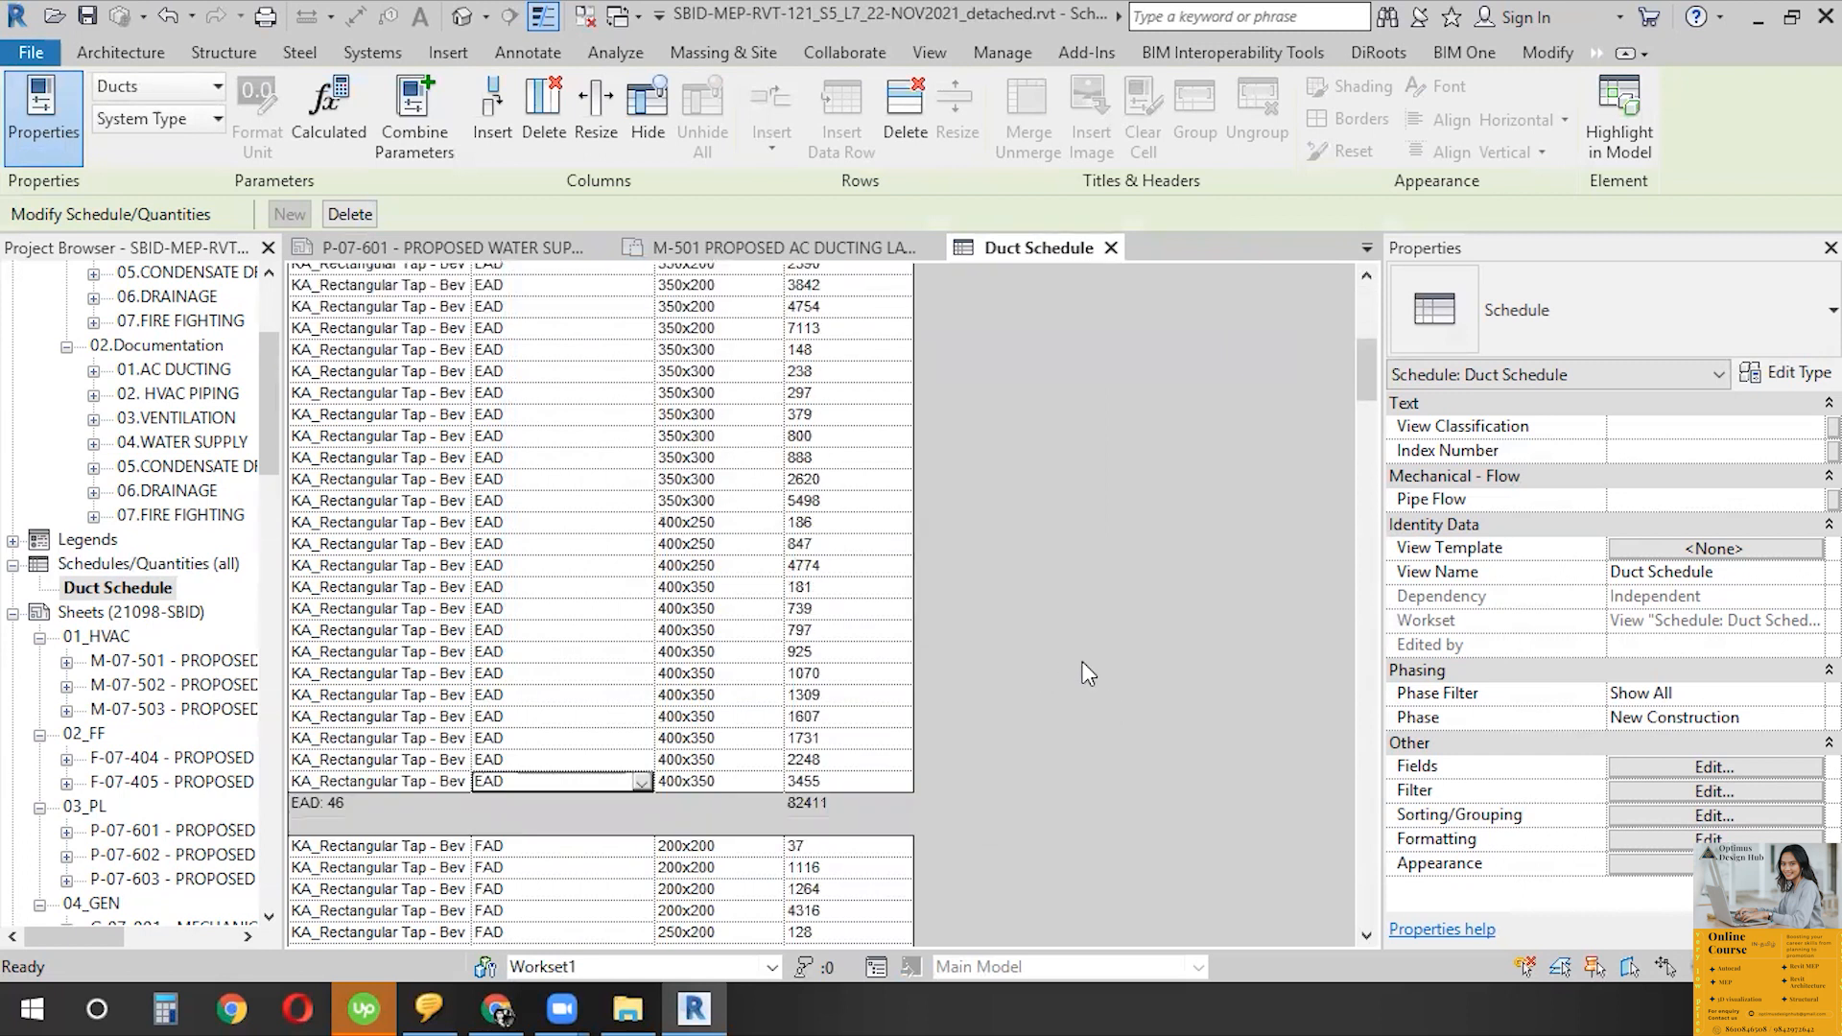
pyautogui.scroll(10, 1085, 657)
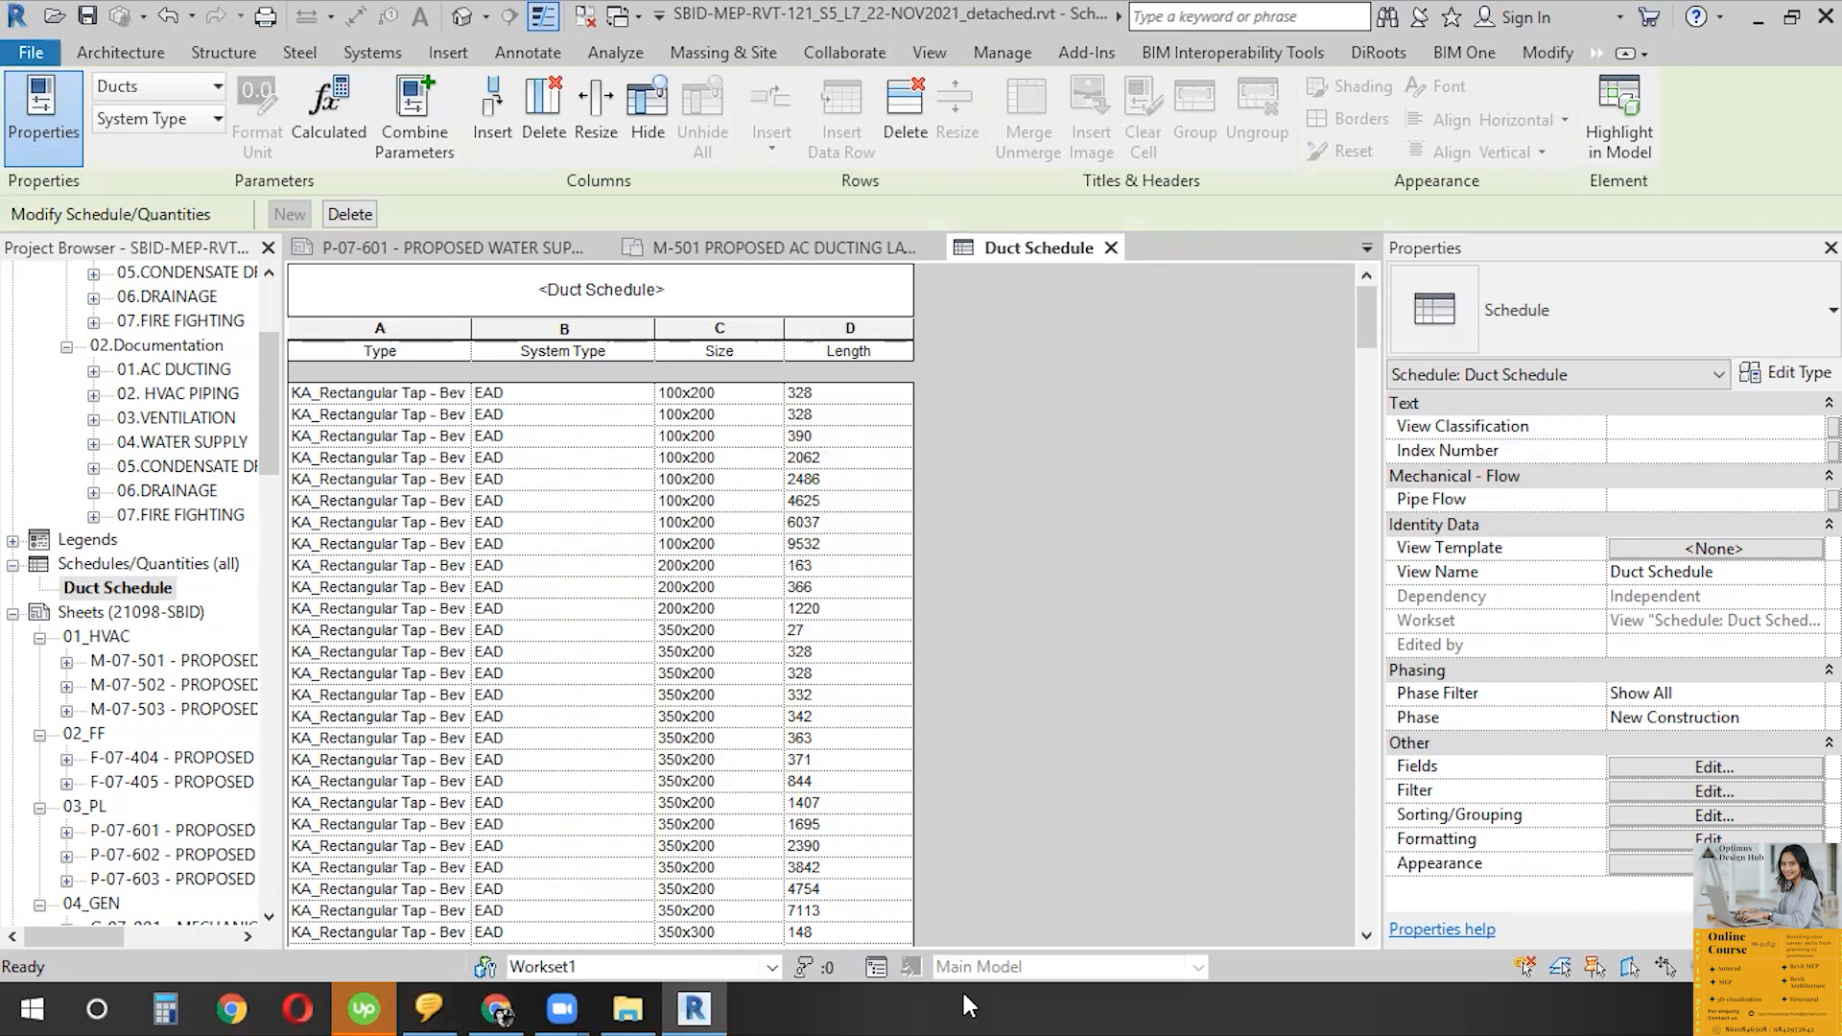
pyautogui.scroll(-10, 1046, 562)
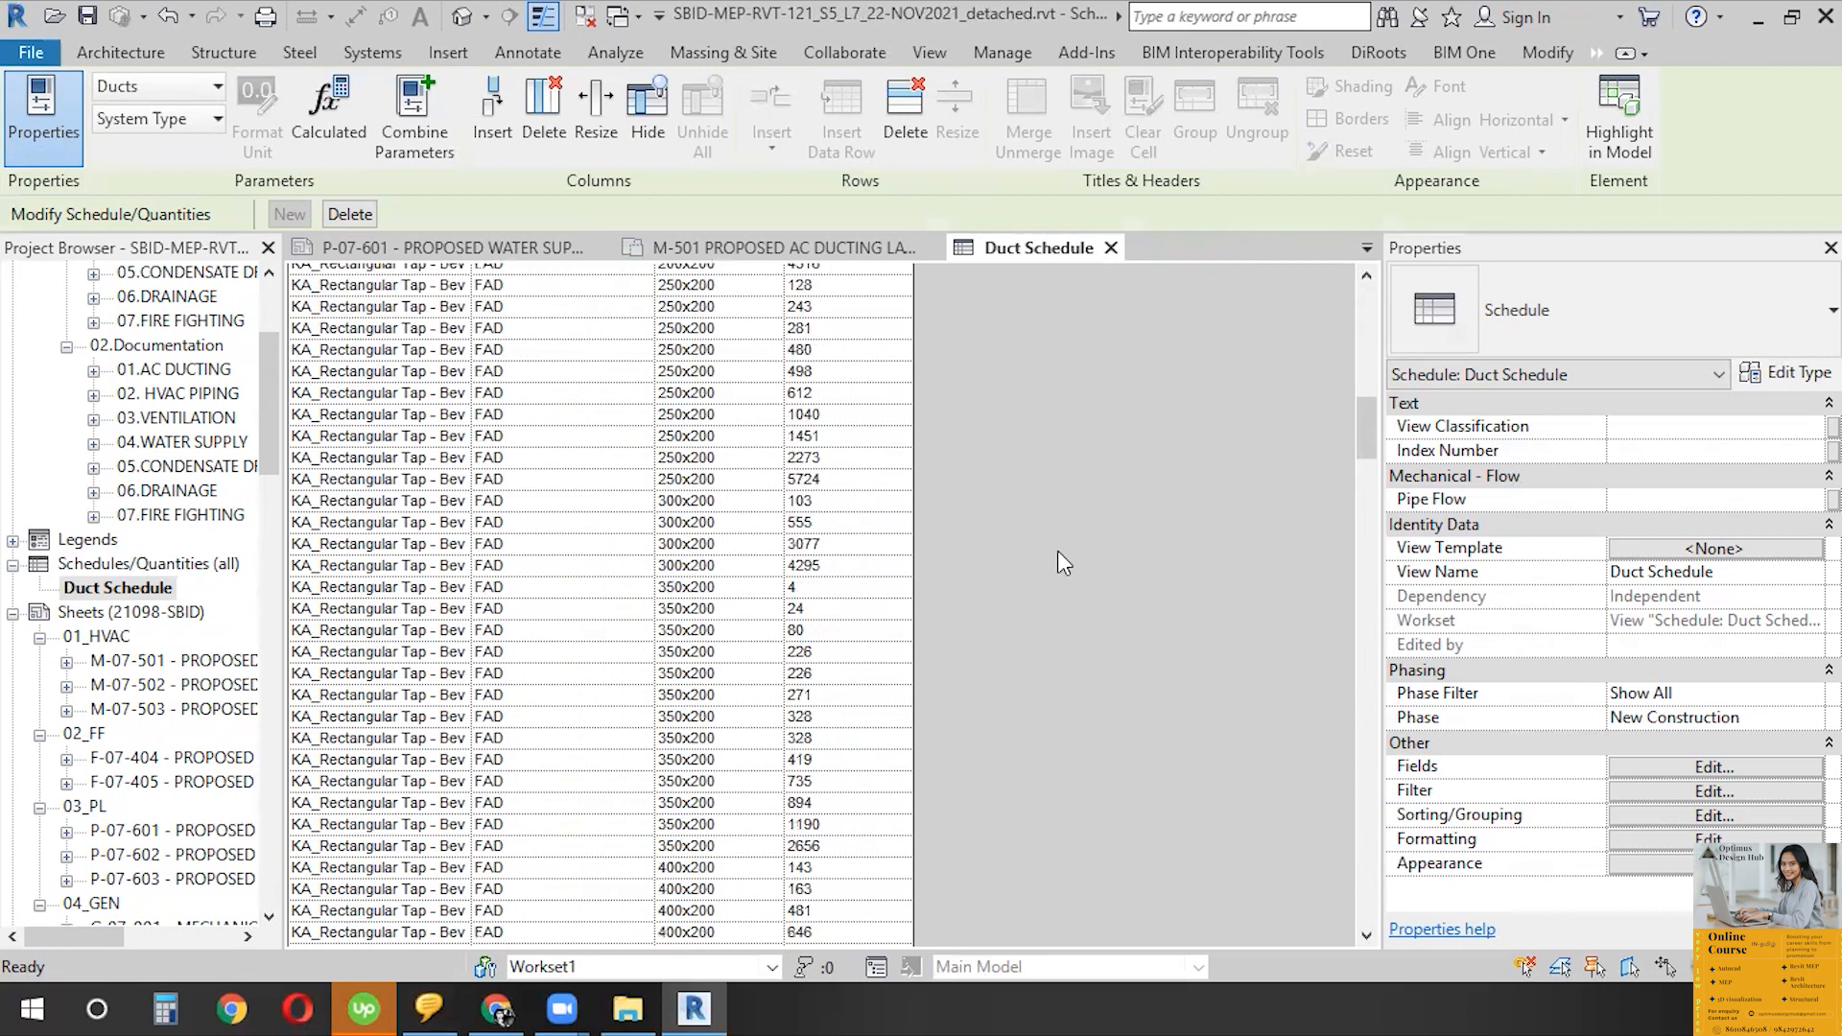
pyautogui.scroll(3, 1058, 551)
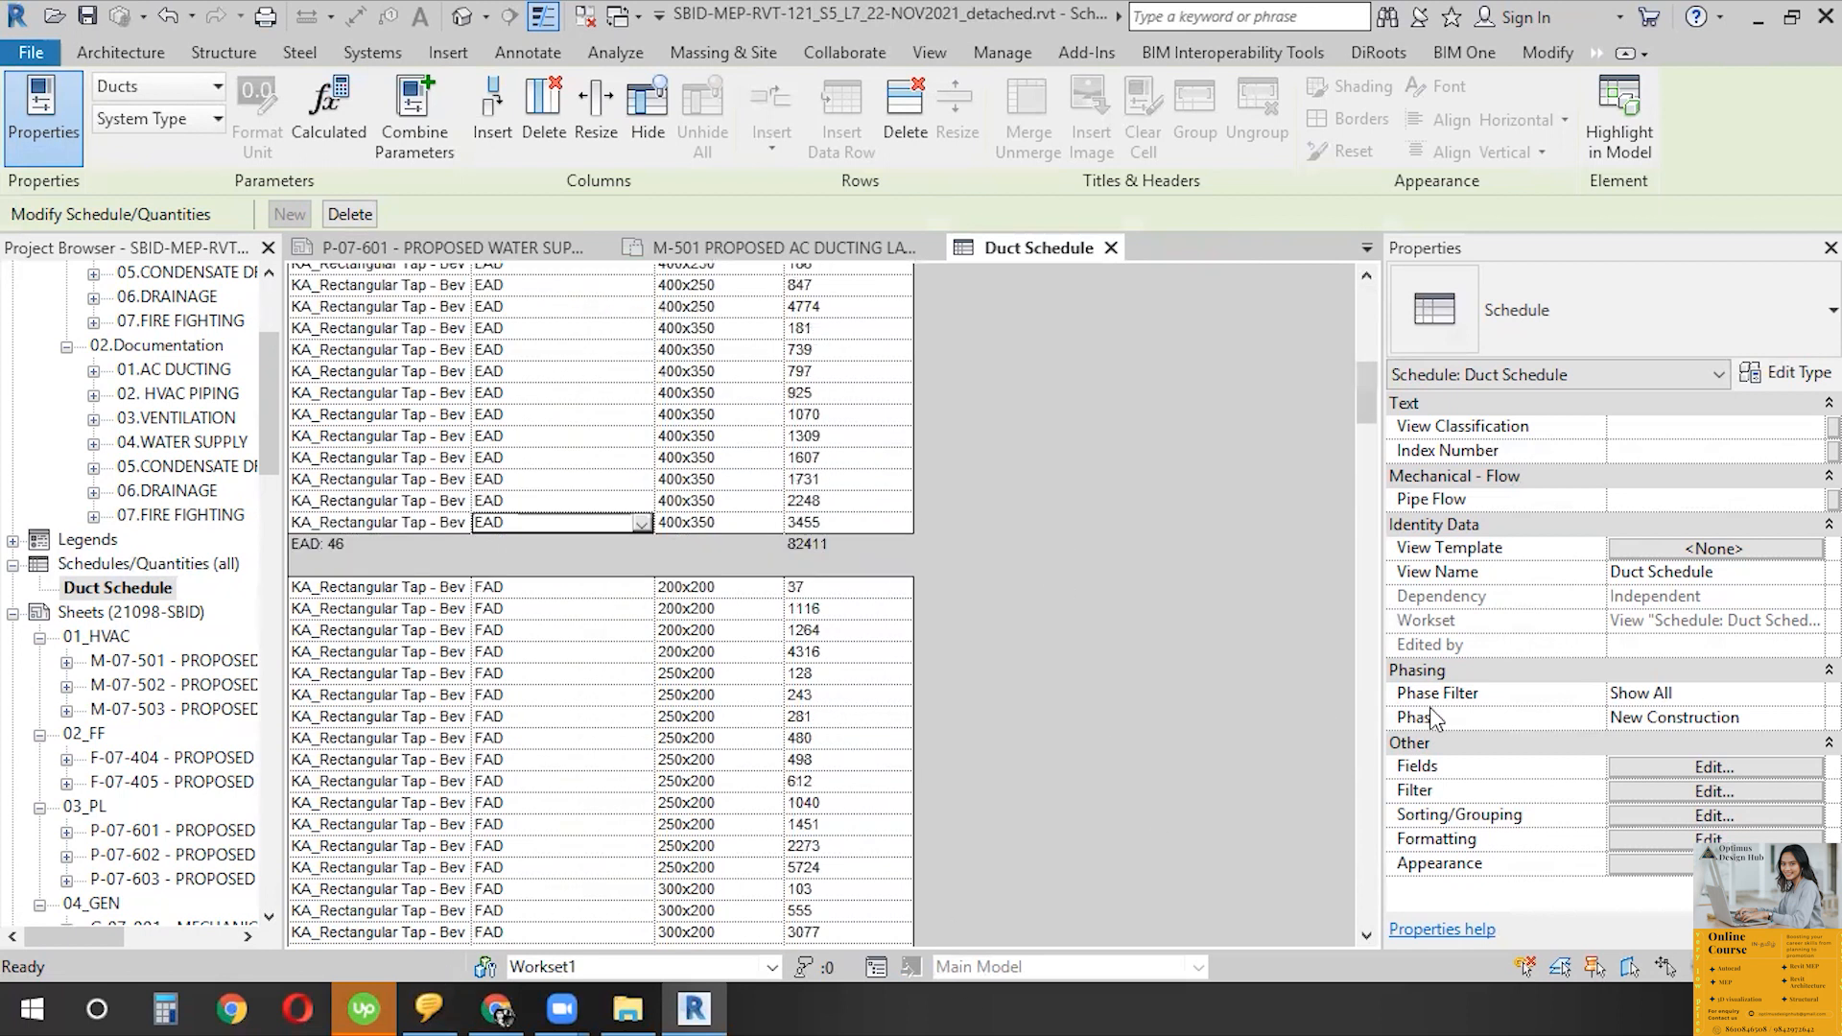
pyautogui.click(1696, 792)
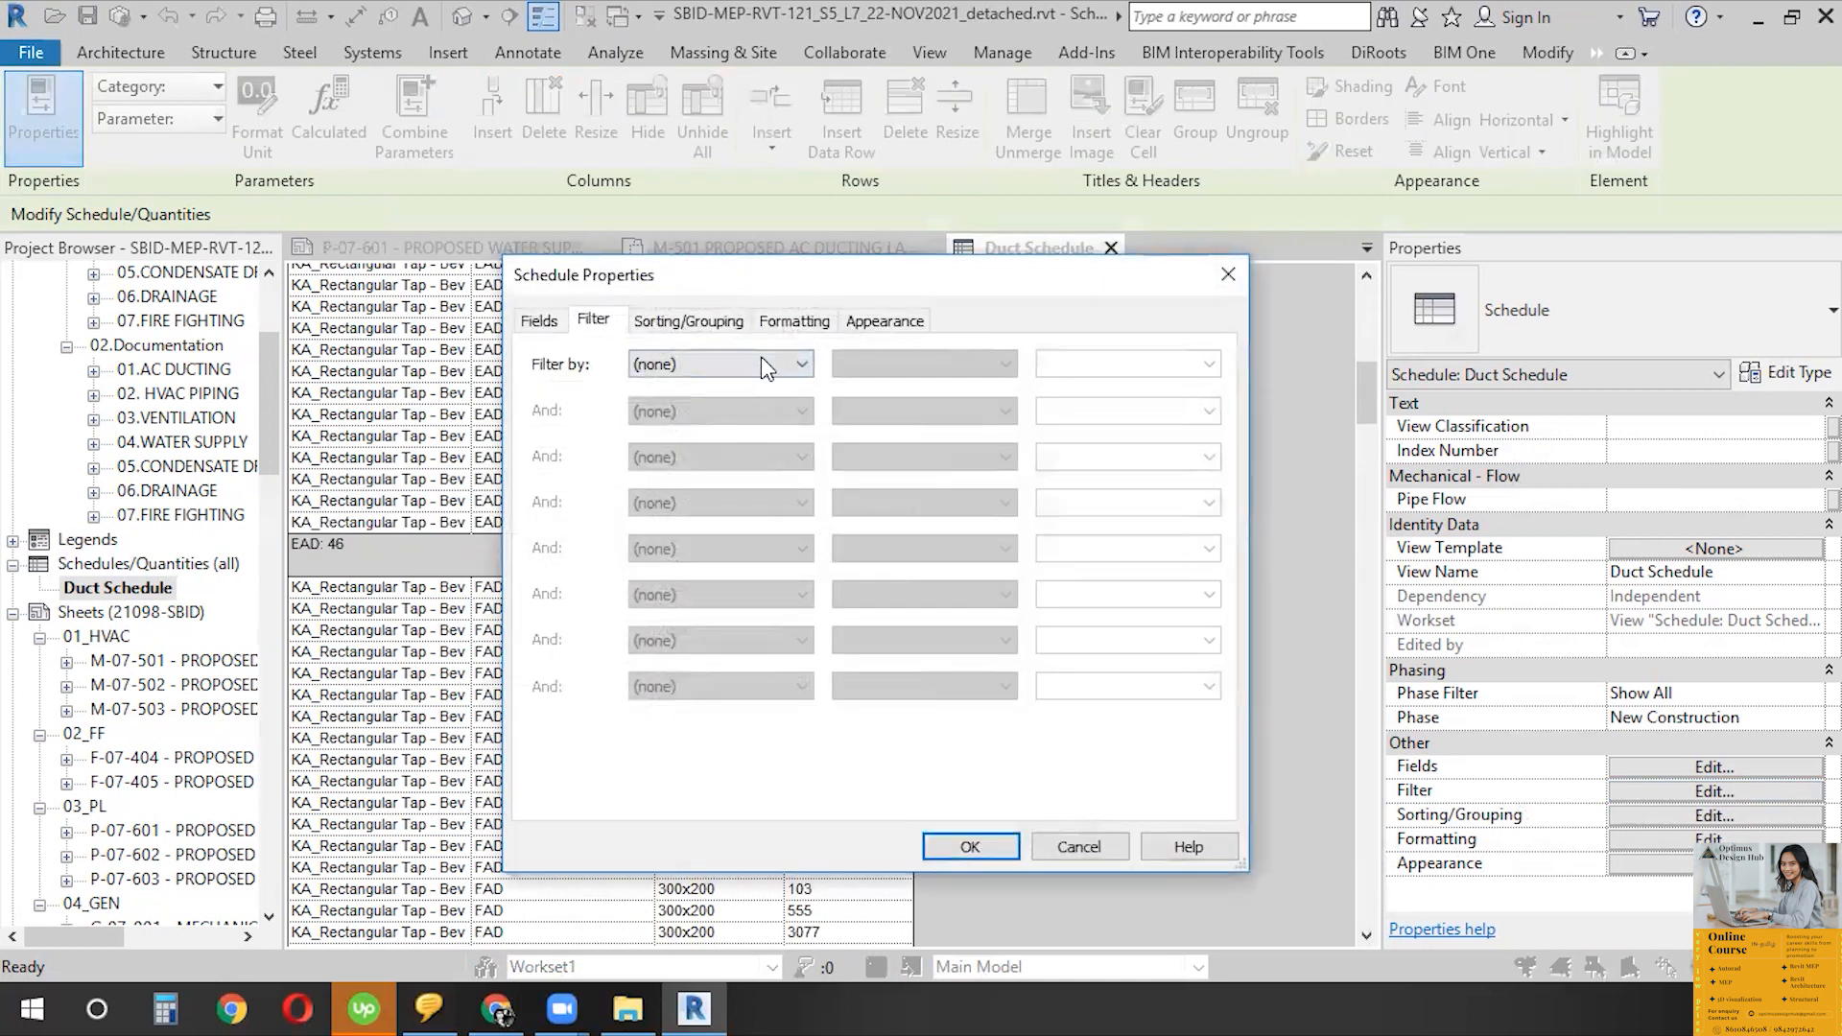
pyautogui.click(762, 359)
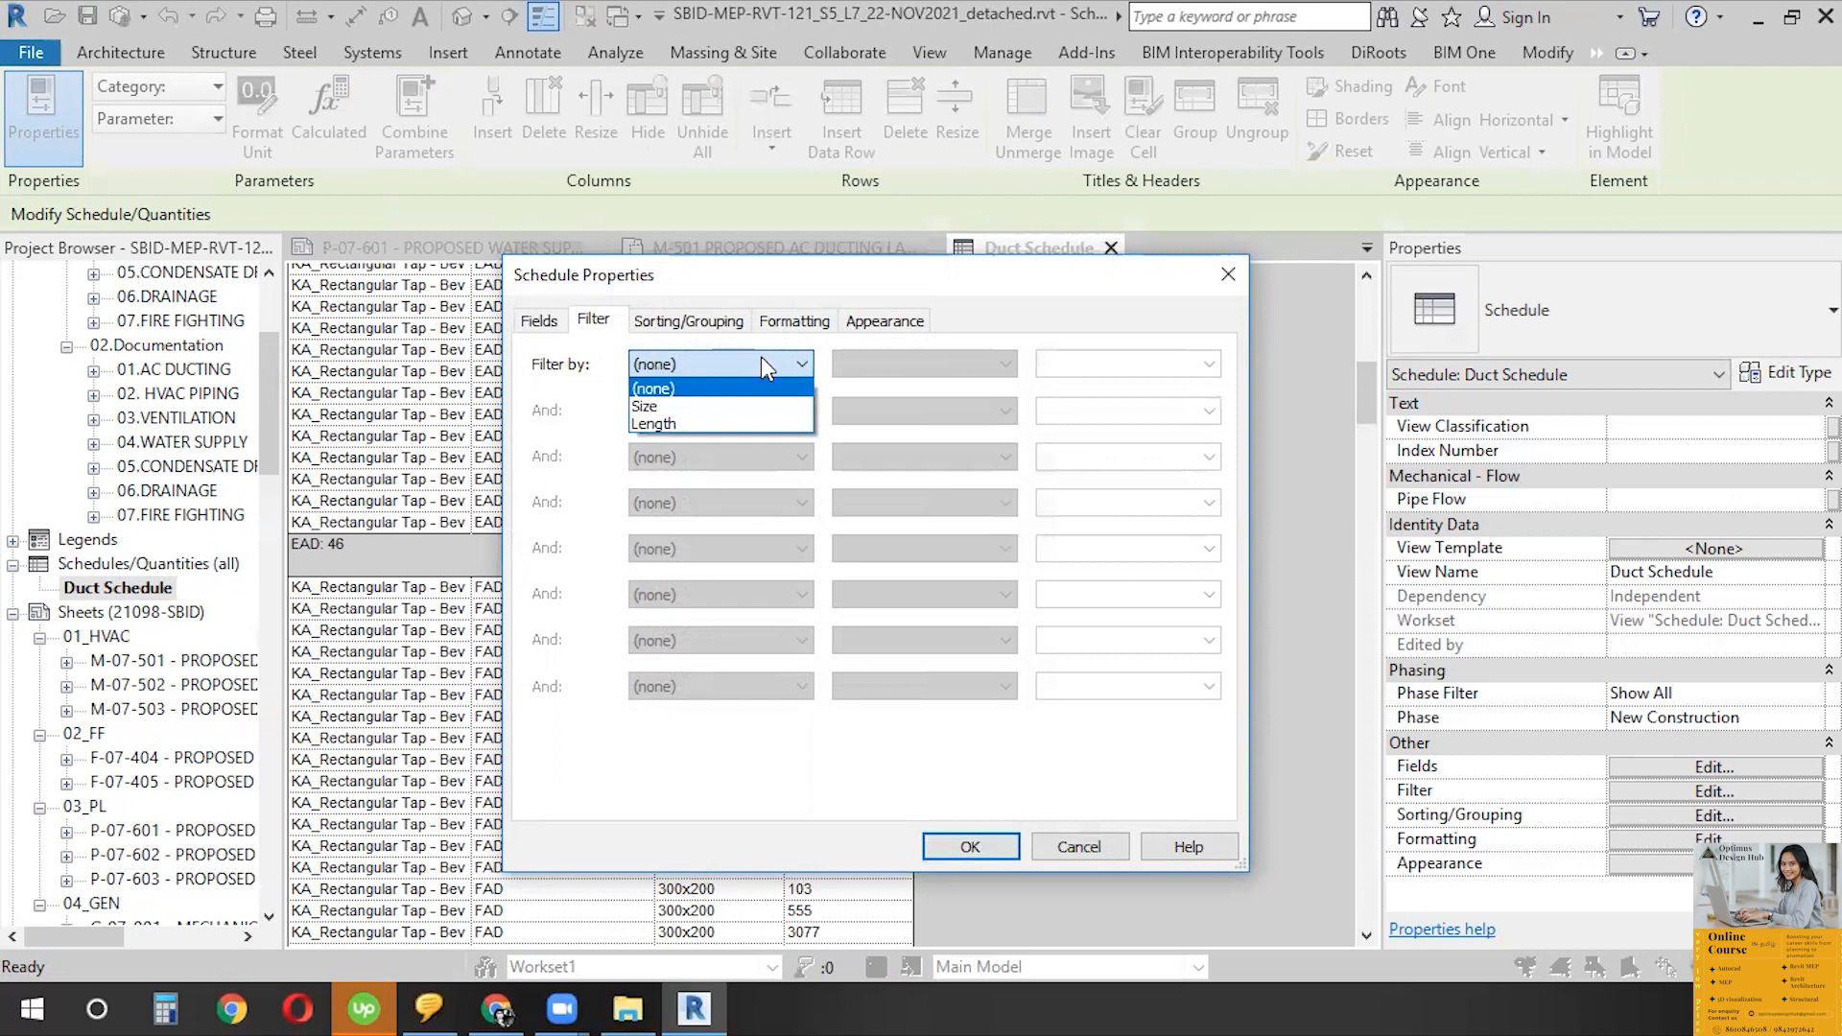
pyautogui.click(1229, 278)
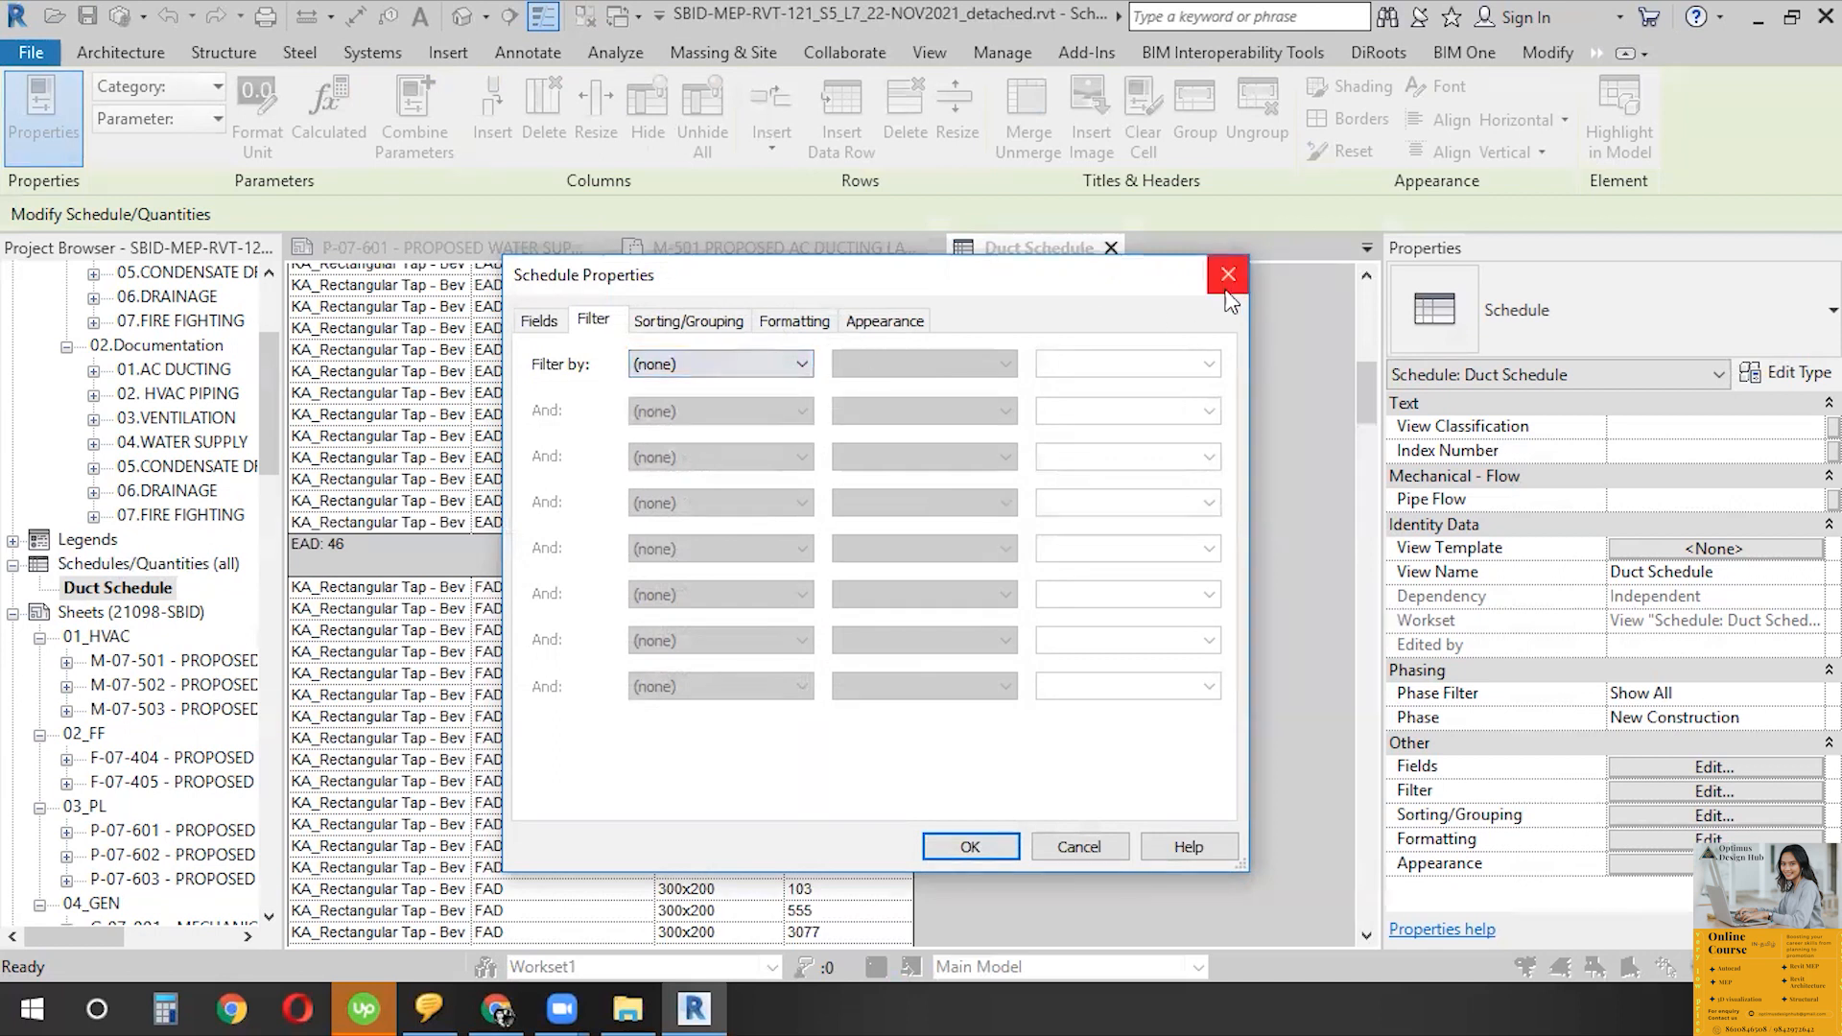
pyautogui.click(1230, 275)
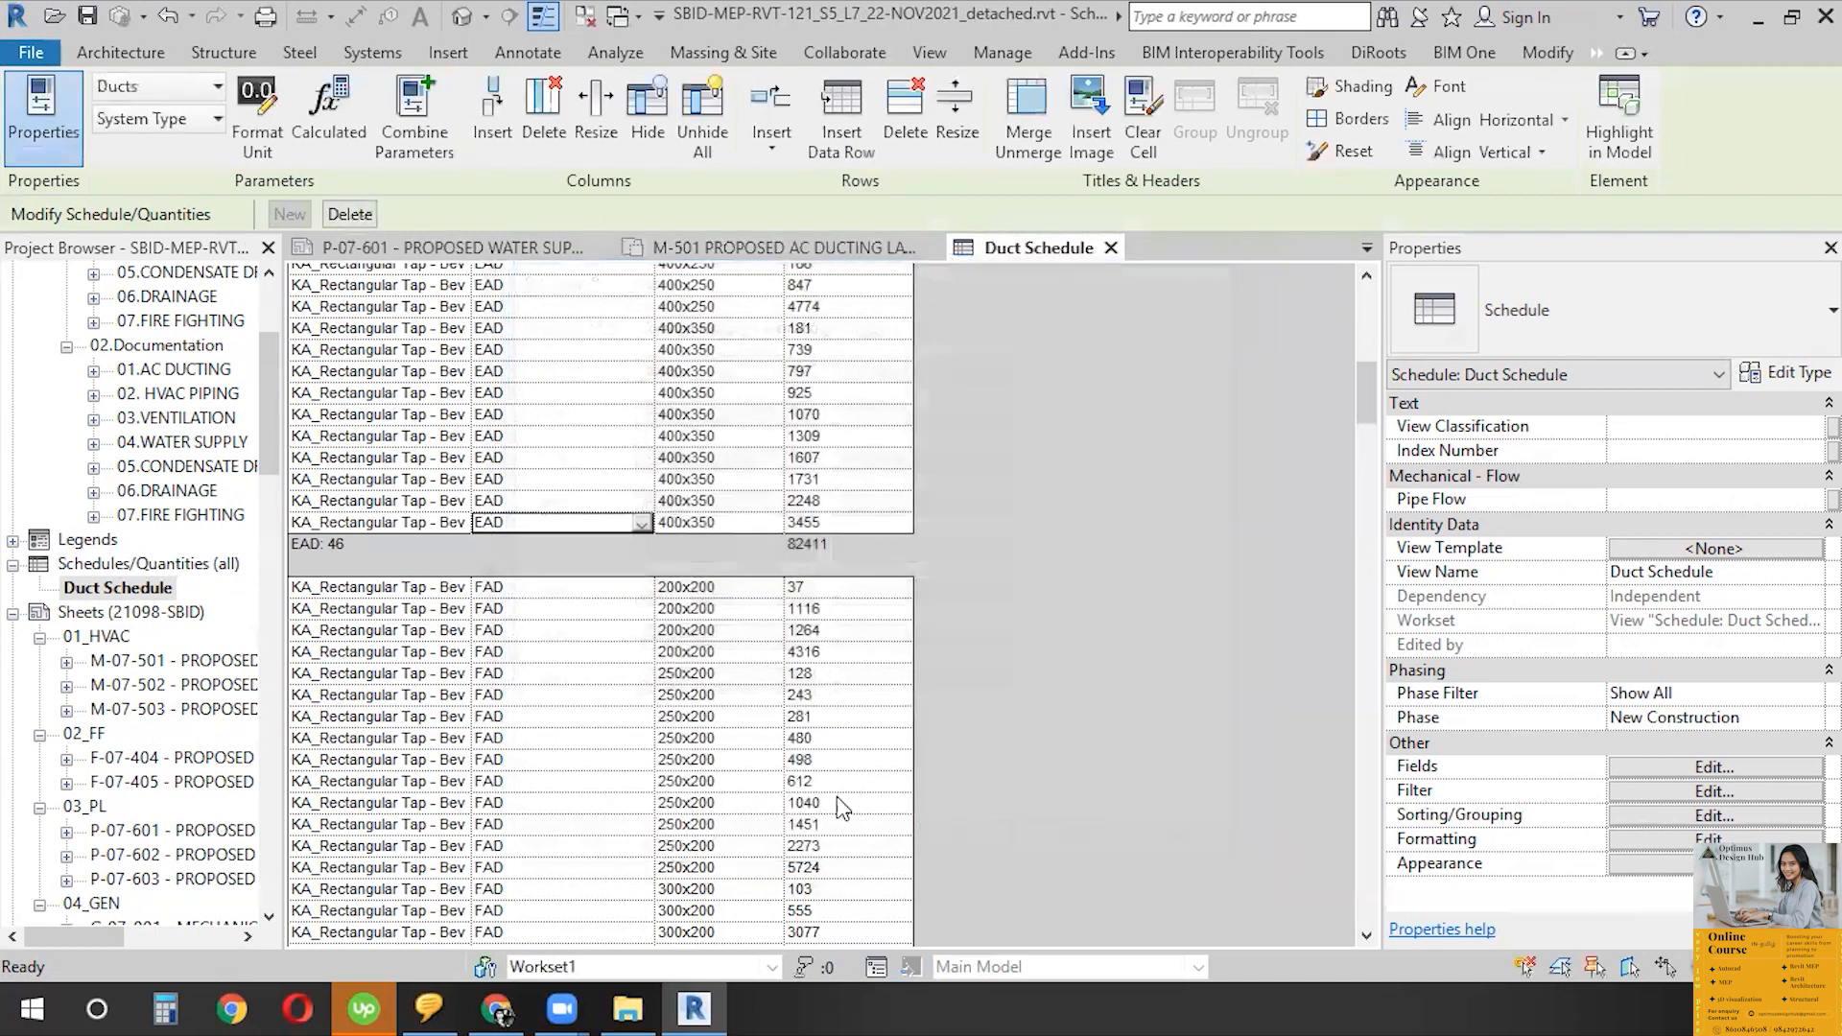
pyautogui.scroll(3, 842, 808)
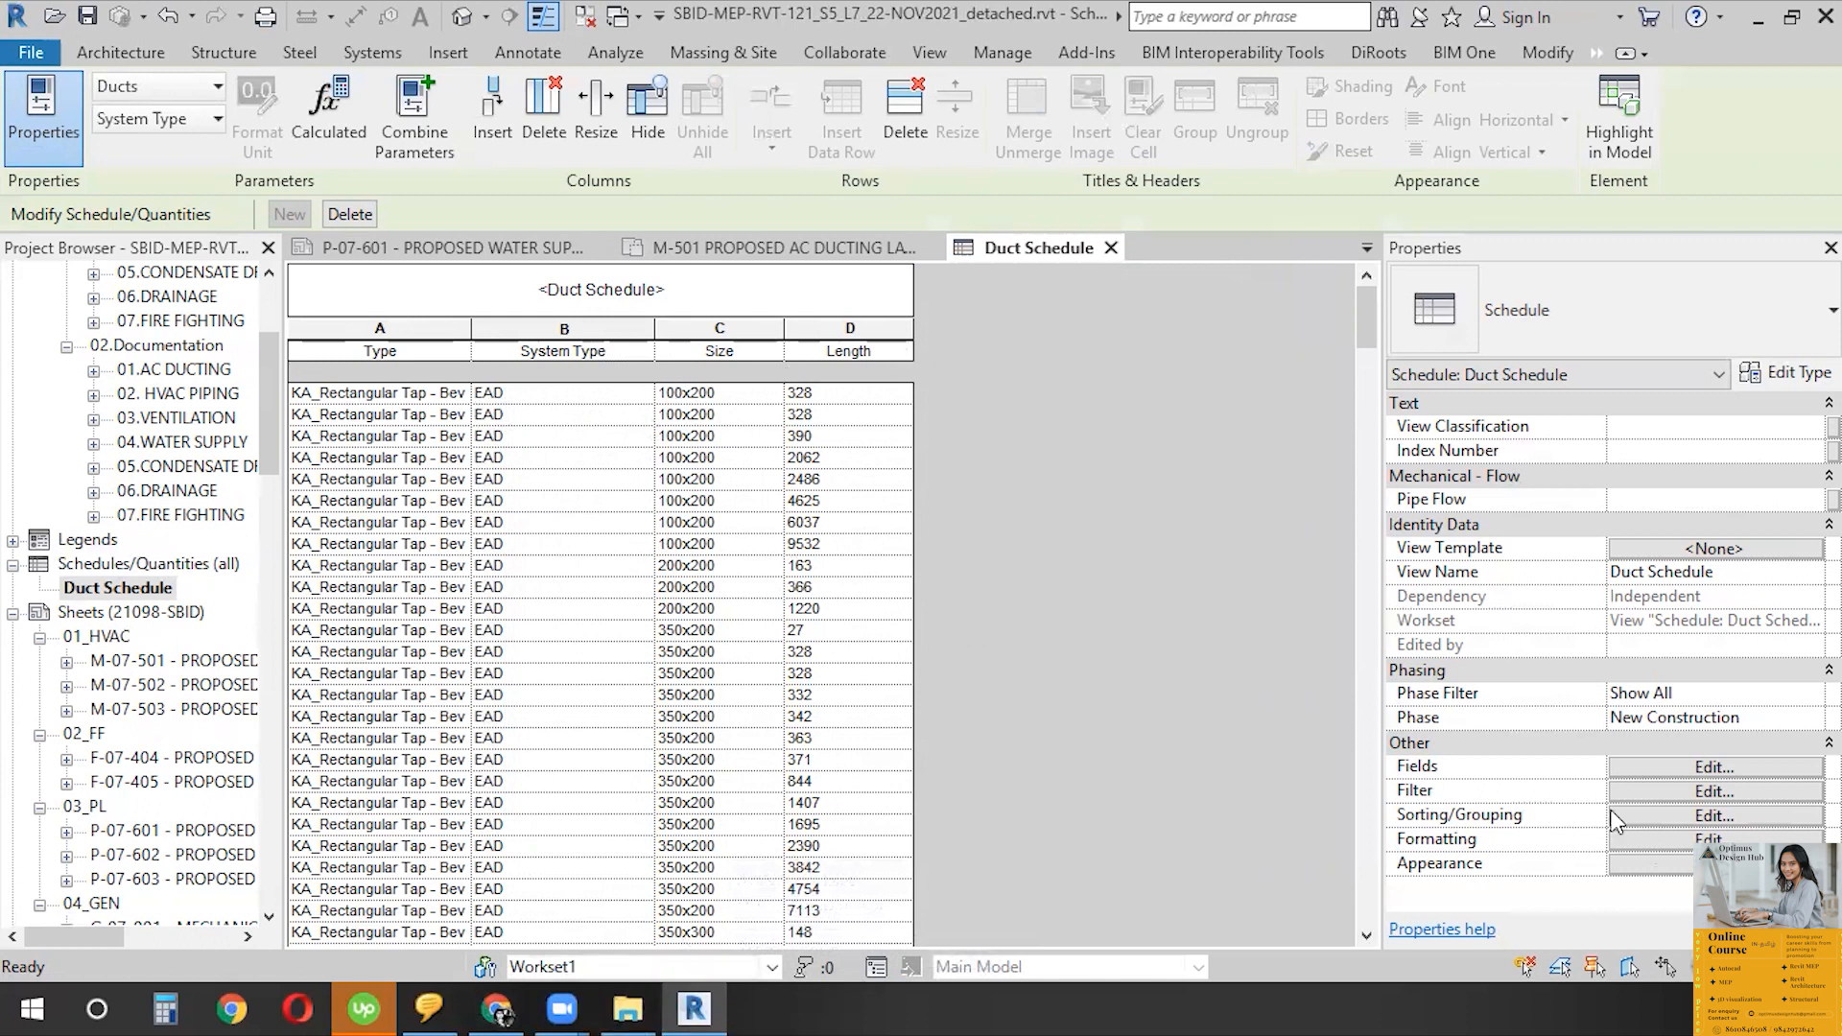
# - Try filtering the Duct Schedule to ducts whose Size equals 150x100, and undo that filter
pyautogui.click(1712, 794)
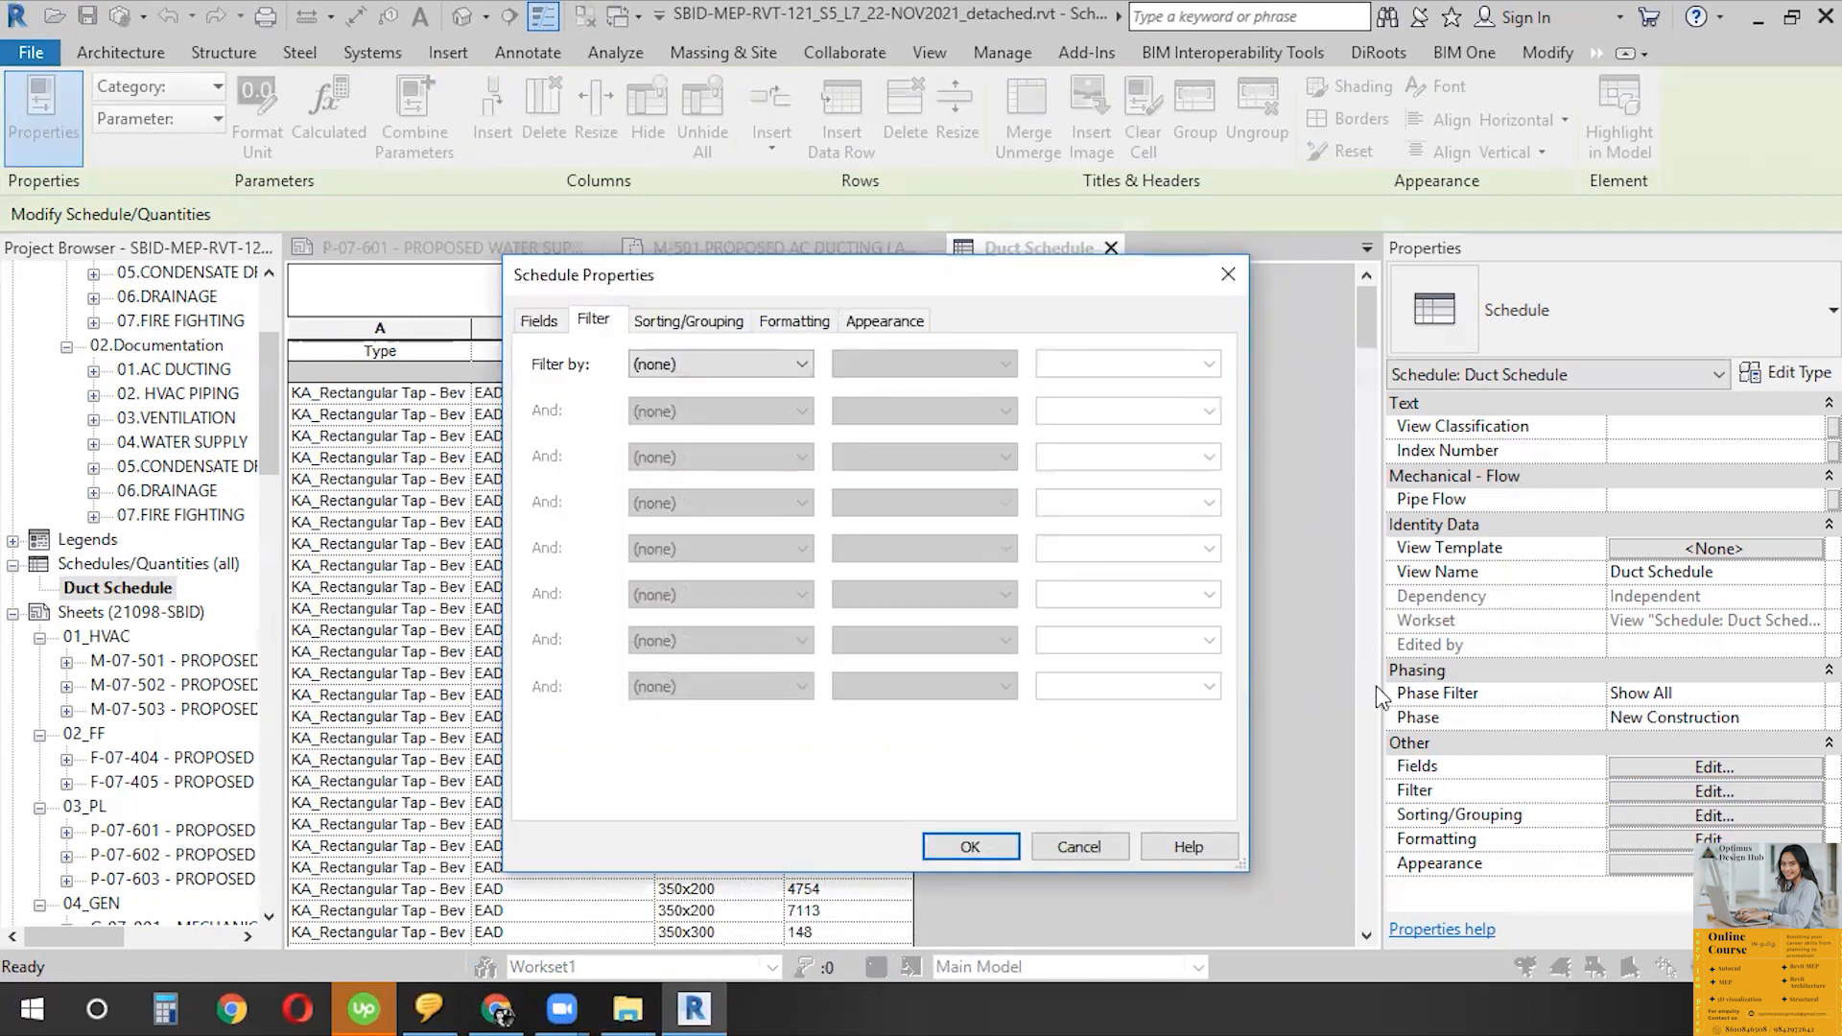
pyautogui.click(715, 319)
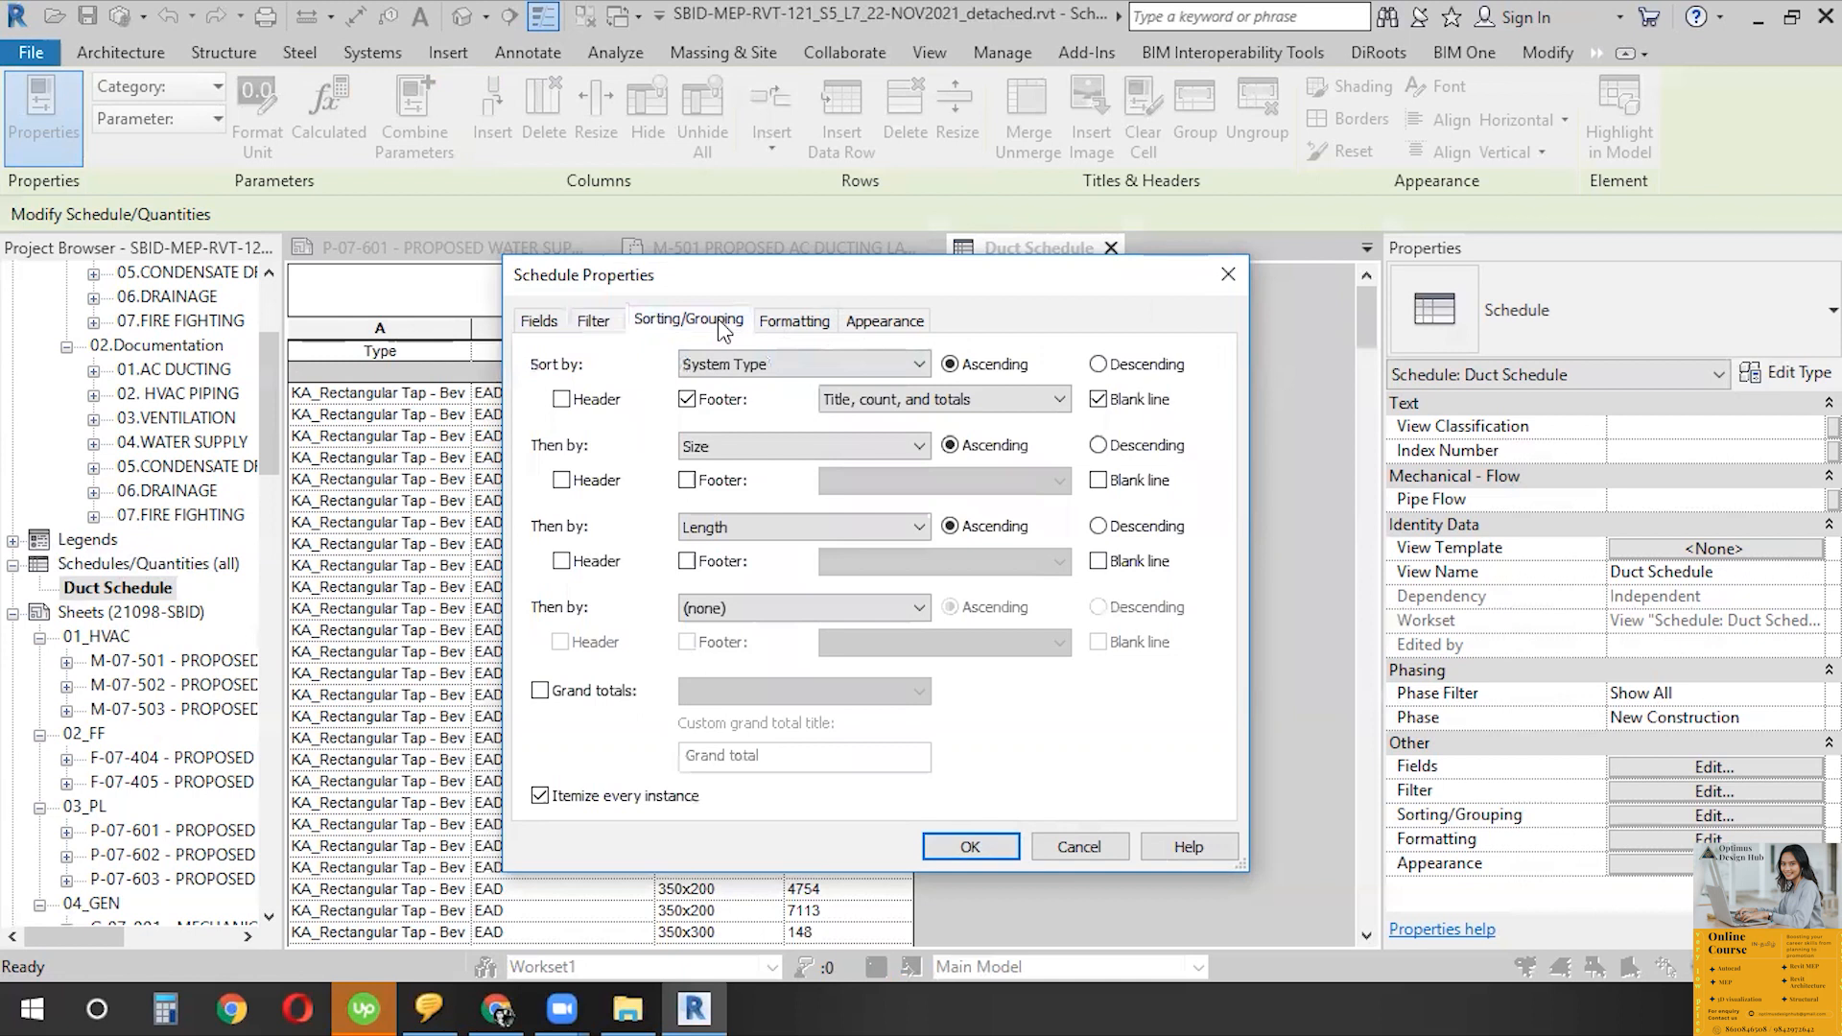
pyautogui.click(595, 320)
pyautogui.click(745, 364)
pyautogui.click(715, 400)
pyautogui.click(958, 364)
pyautogui.click(964, 383)
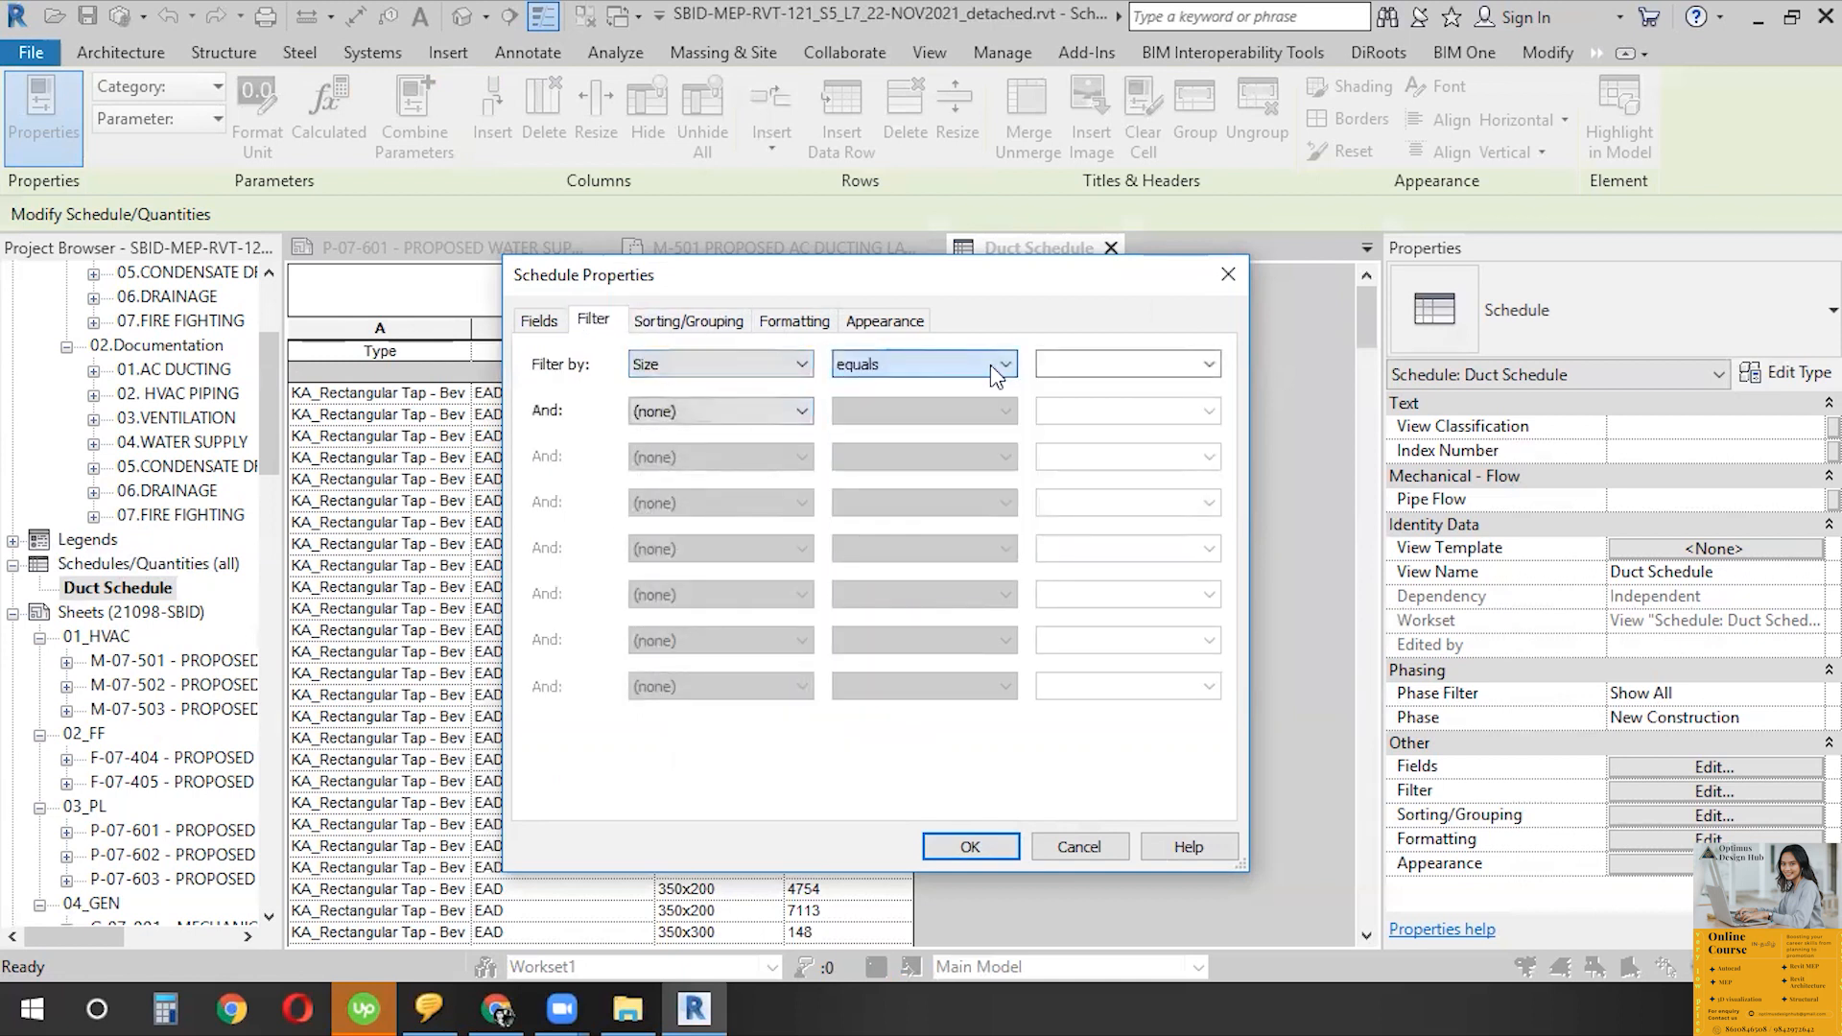
pyautogui.click(1209, 364)
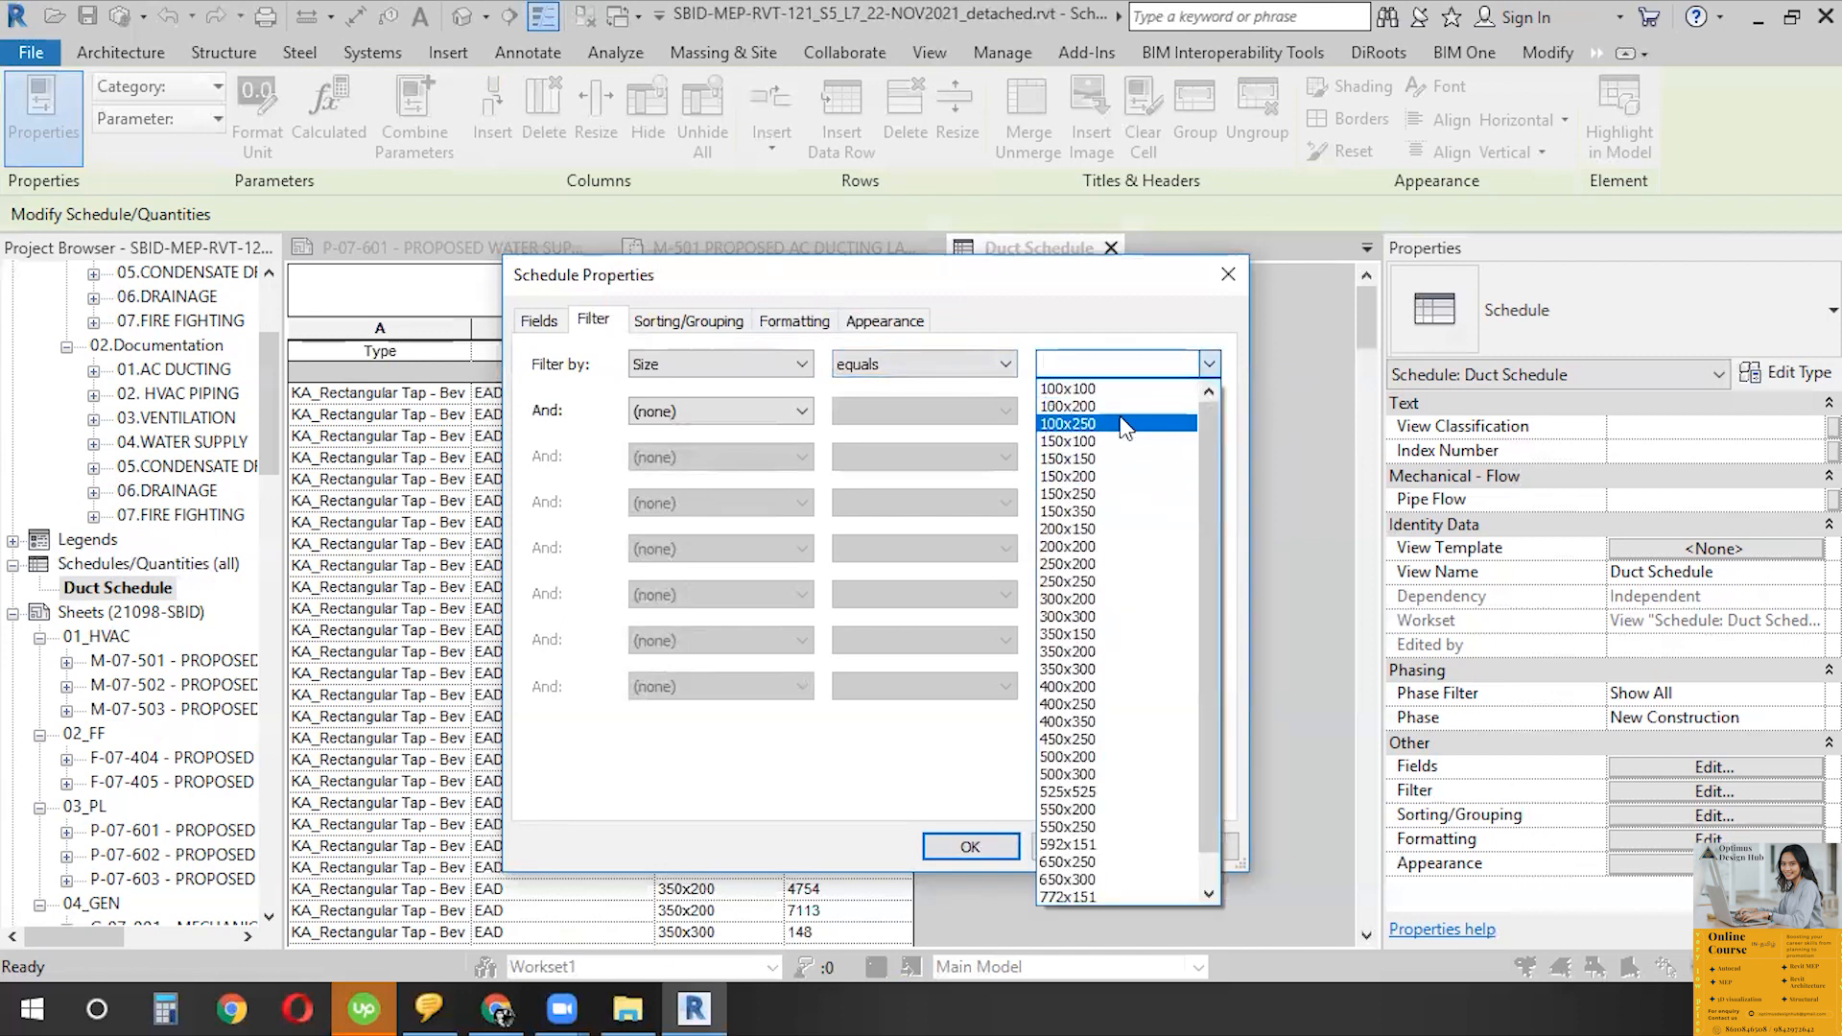
pyautogui.click(1068, 442)
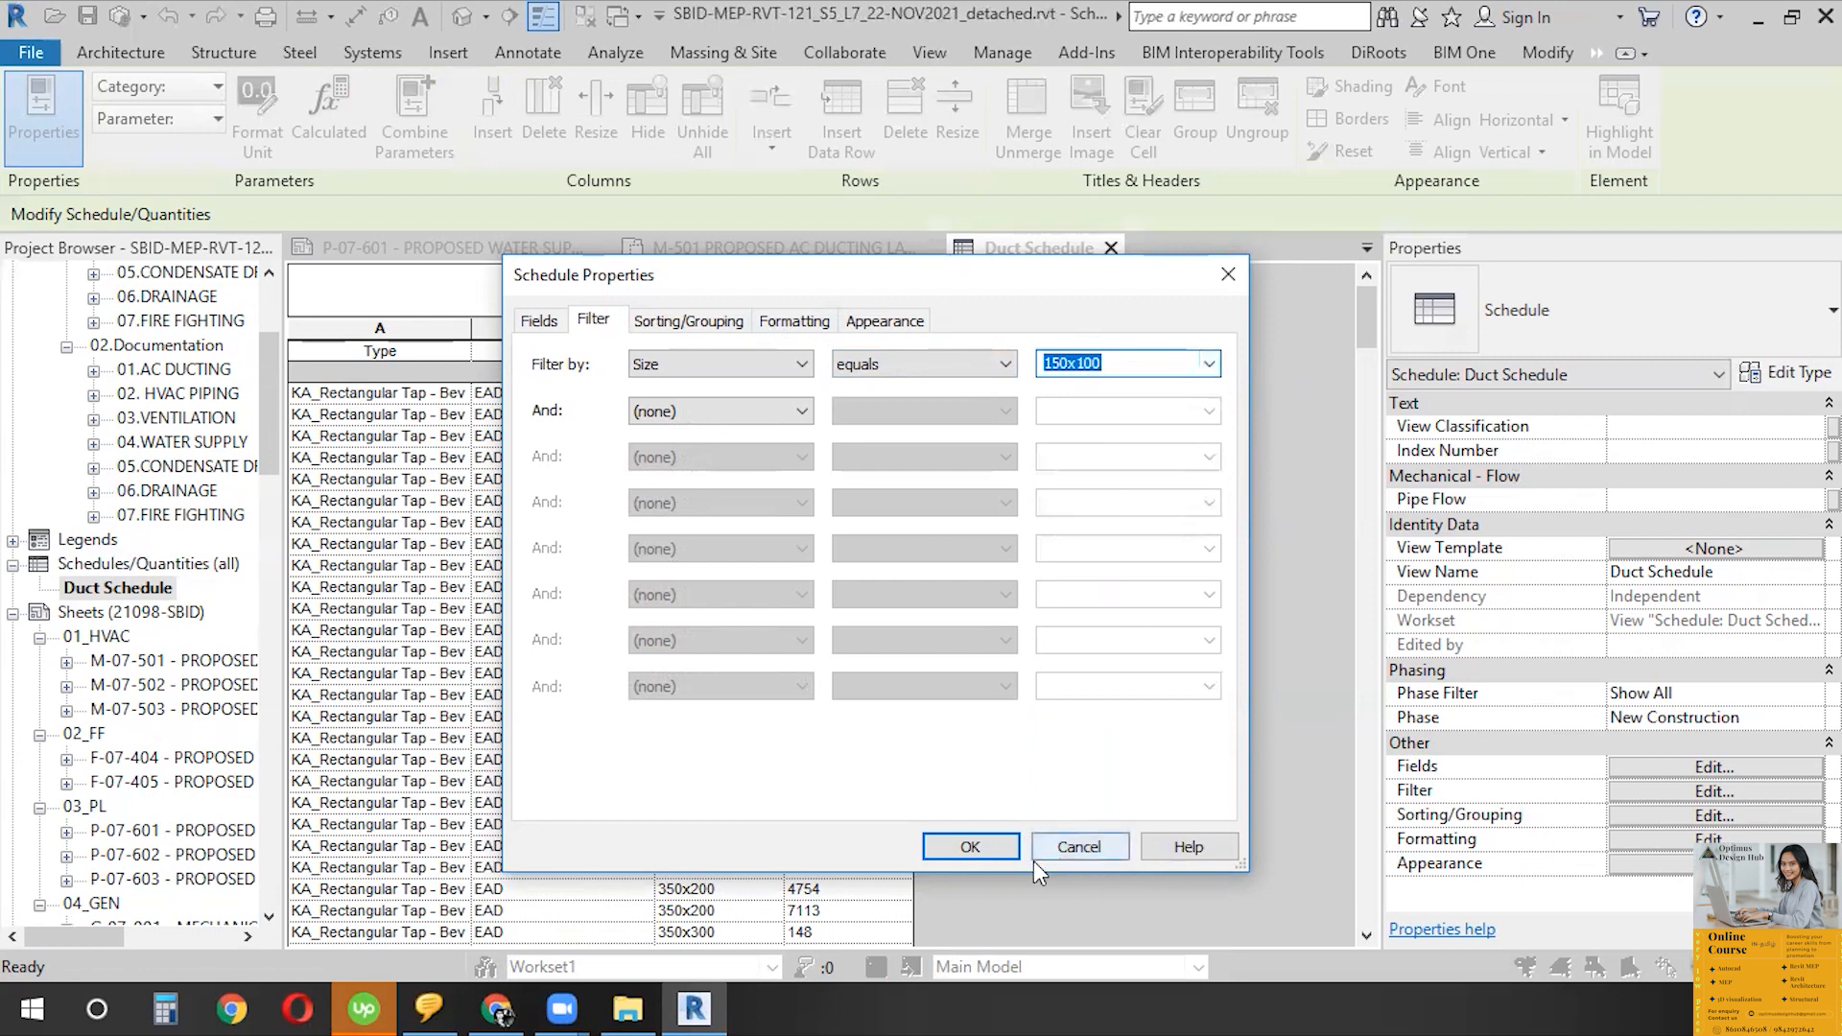
pyautogui.click(1007, 850)
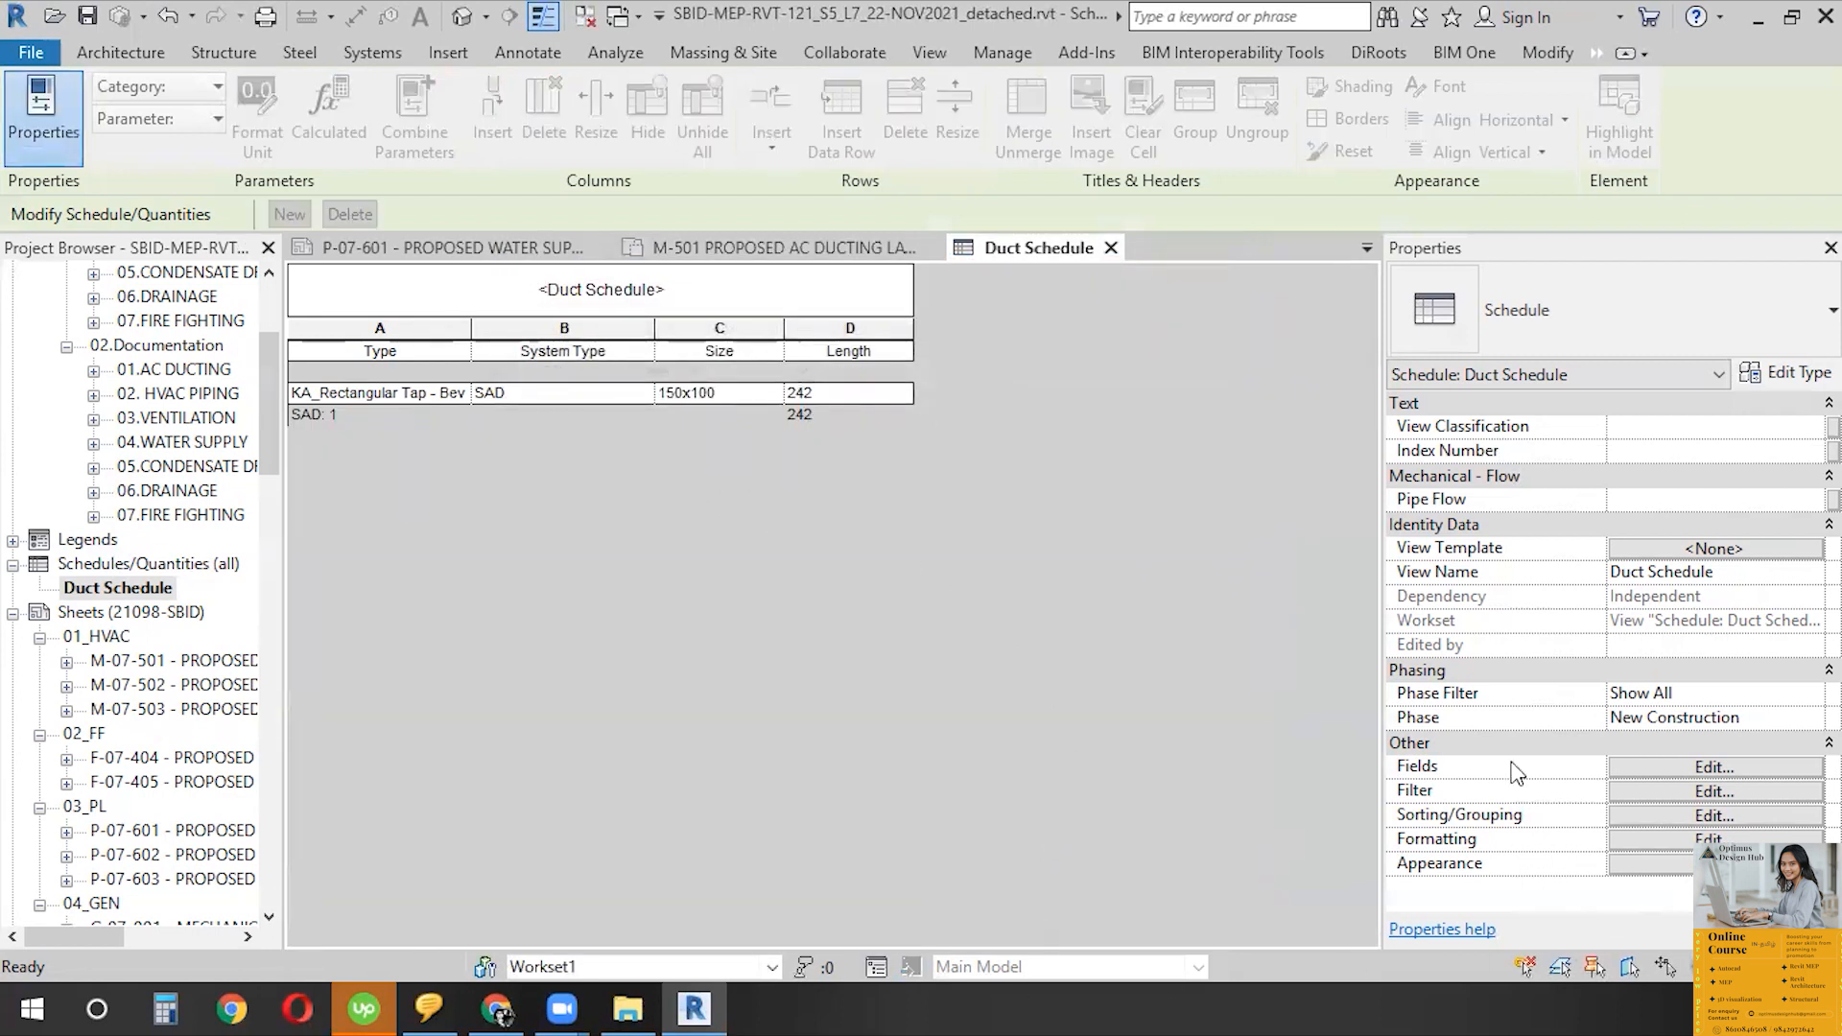
pyautogui.hotkey('ctrl', 'z')
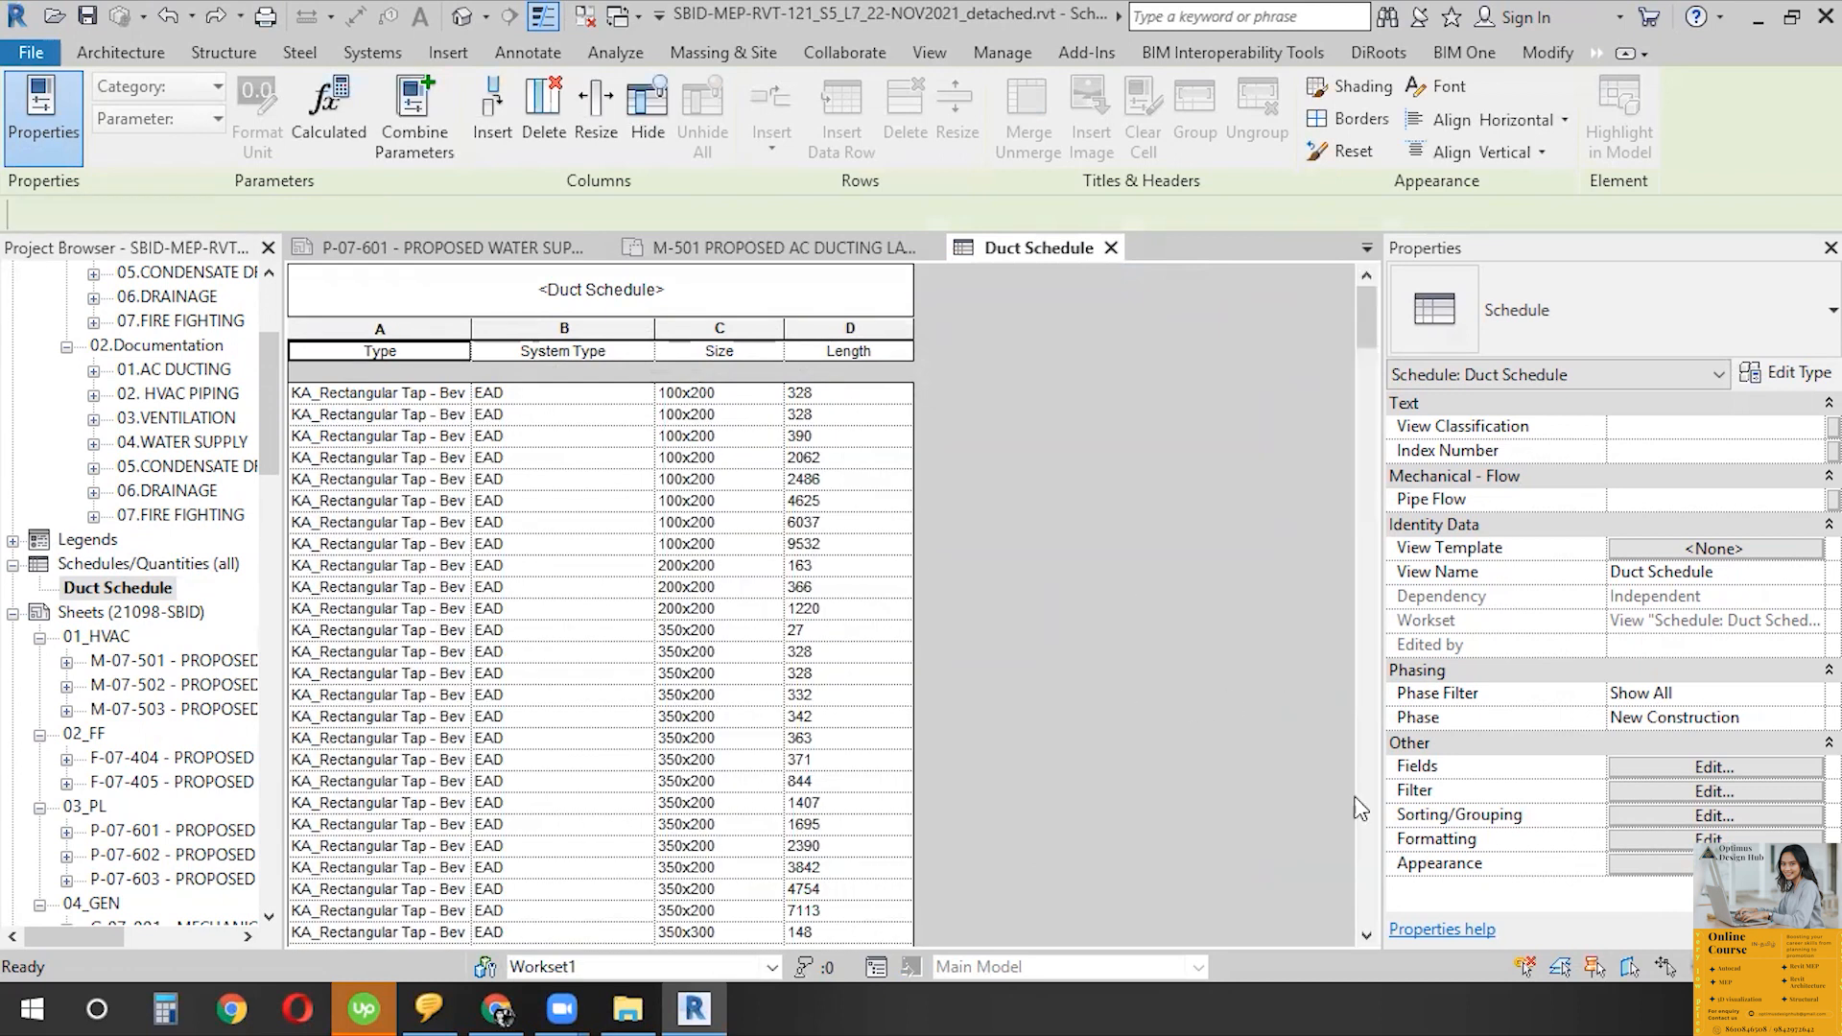
# - Try filtering the Duct Schedule to ducts whose Size equals 100x200, and undo that filter
pyautogui.click(1689, 792)
pyautogui.click(740, 364)
pyautogui.click(746, 401)
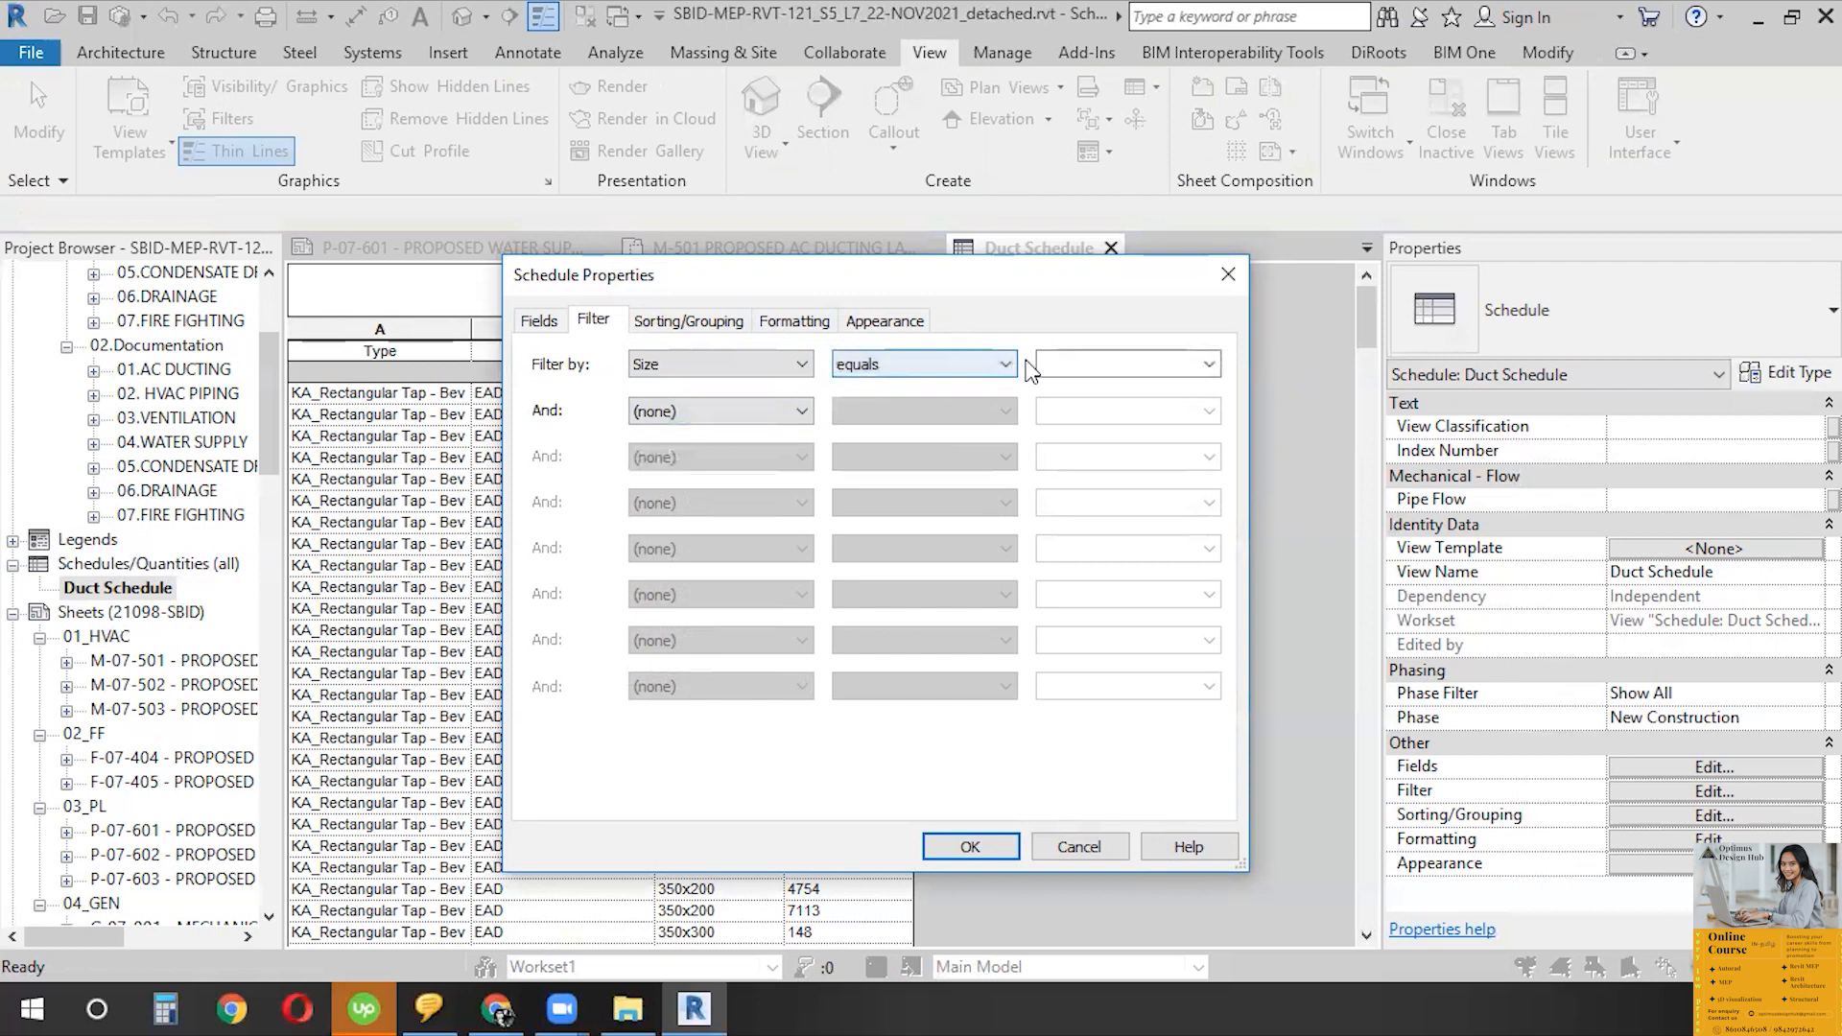
pyautogui.click(1208, 365)
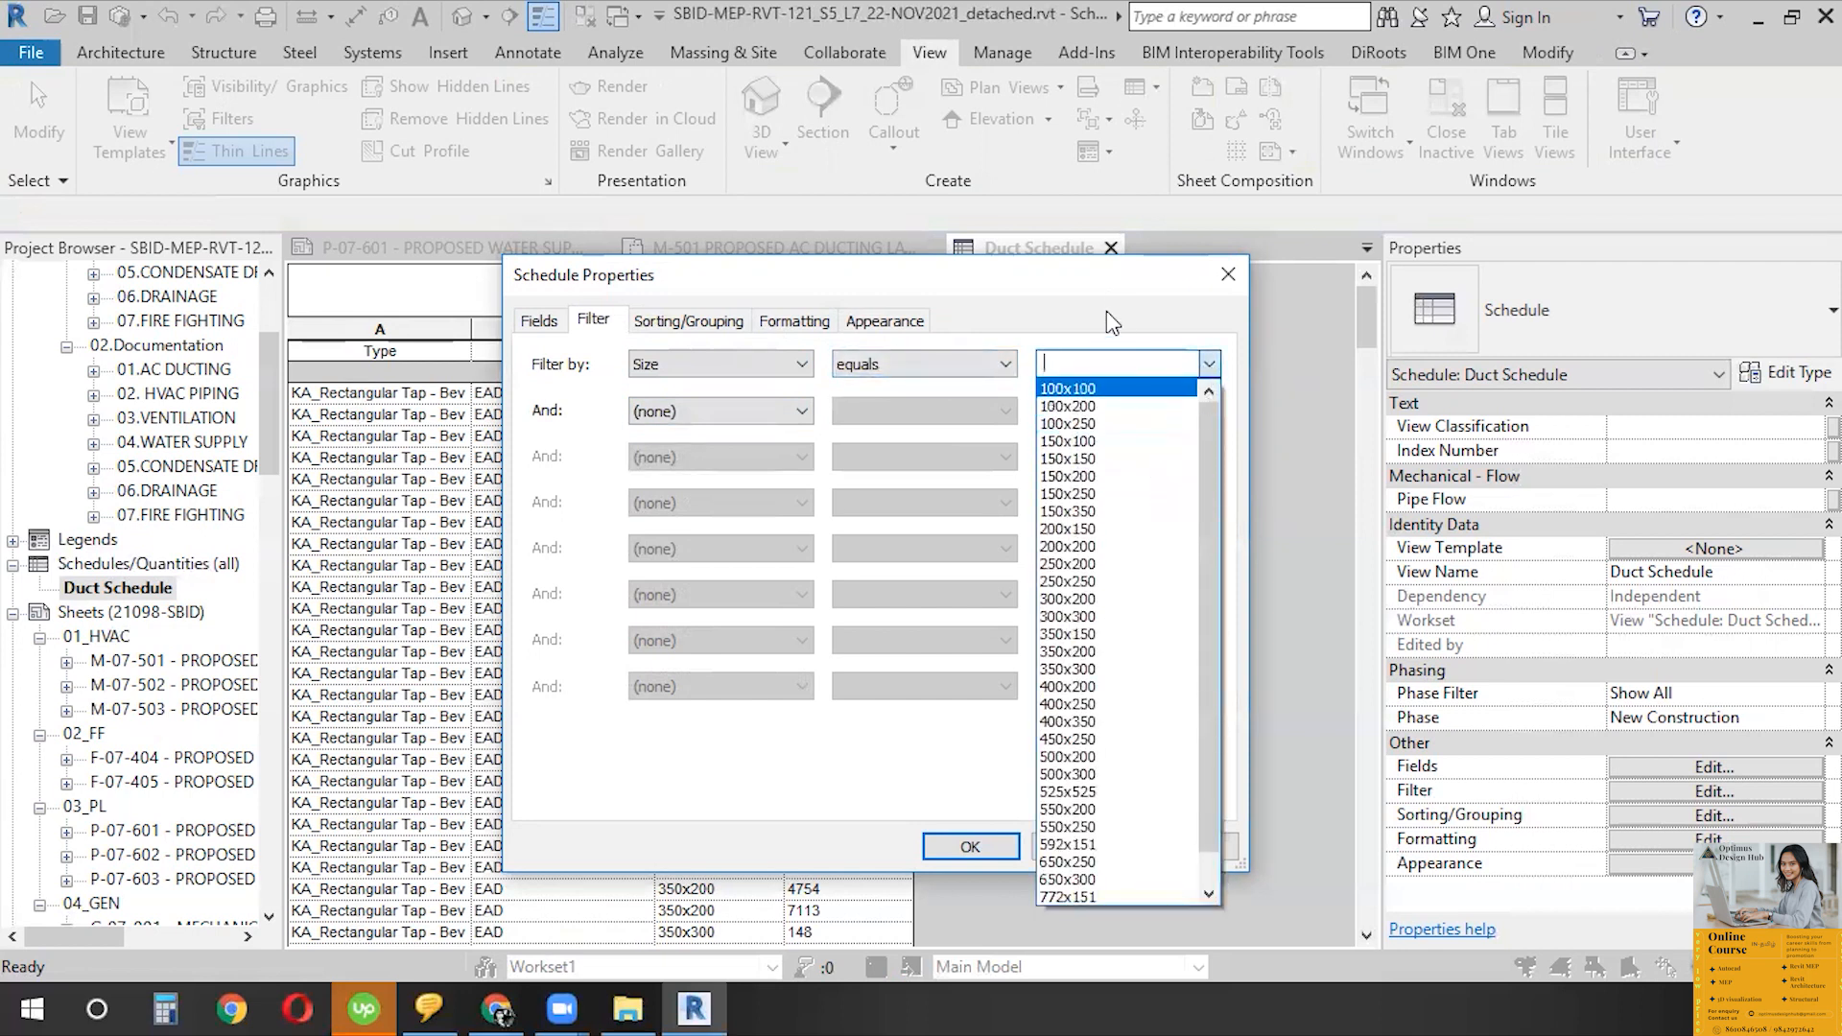
pyautogui.click(1116, 280)
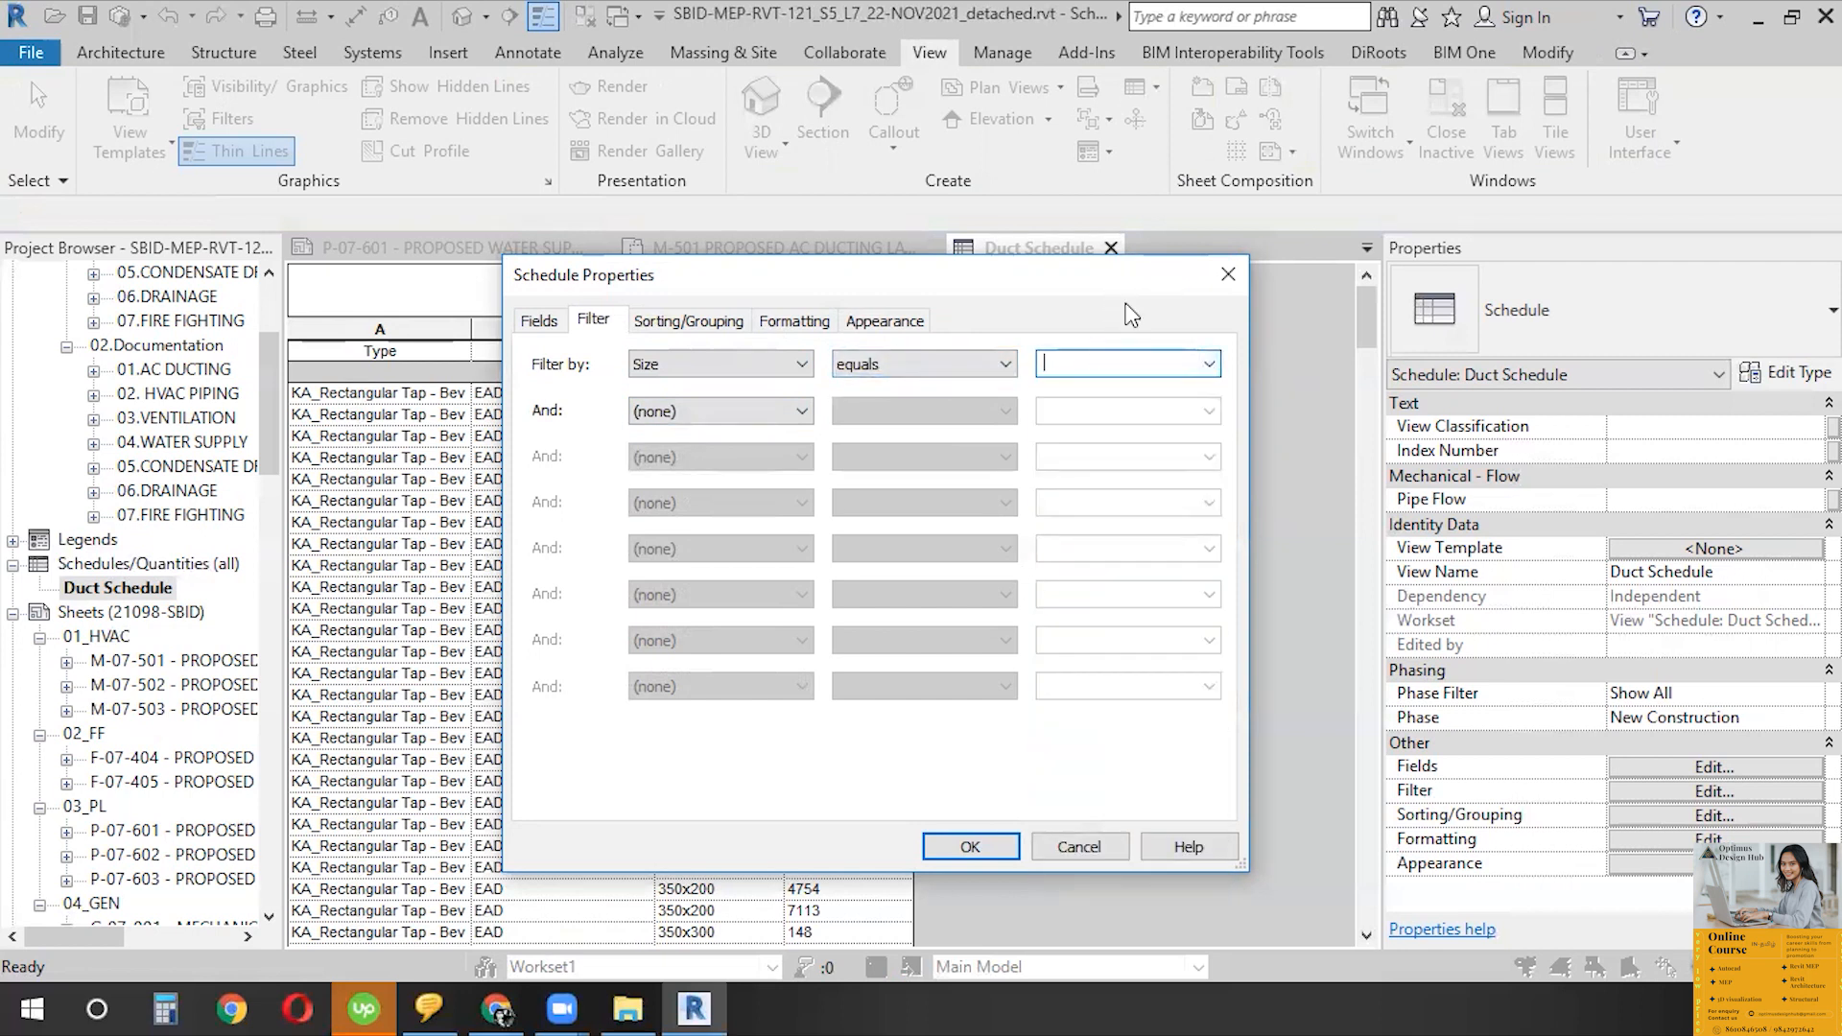
pyautogui.moveTo(1128, 276); pyautogui.dragTo(1013, 388)
pyautogui.click(1095, 476)
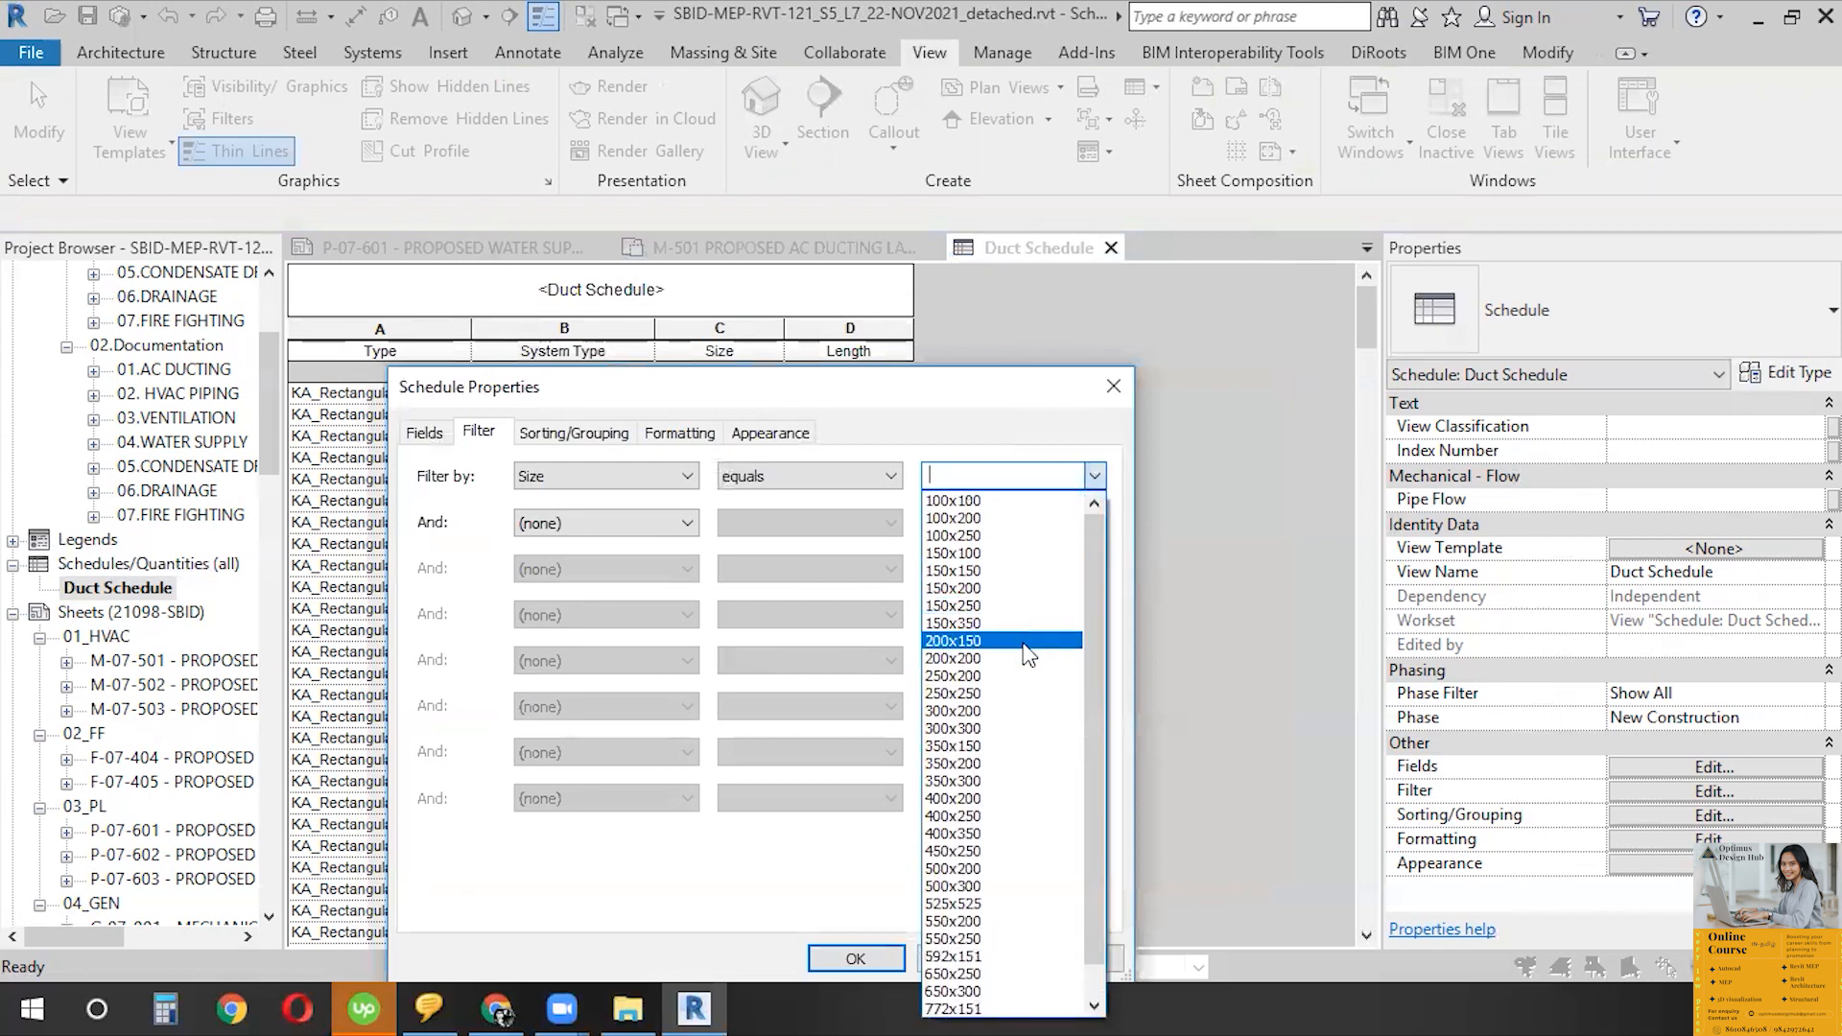
pyautogui.click(1027, 518)
pyautogui.click(858, 959)
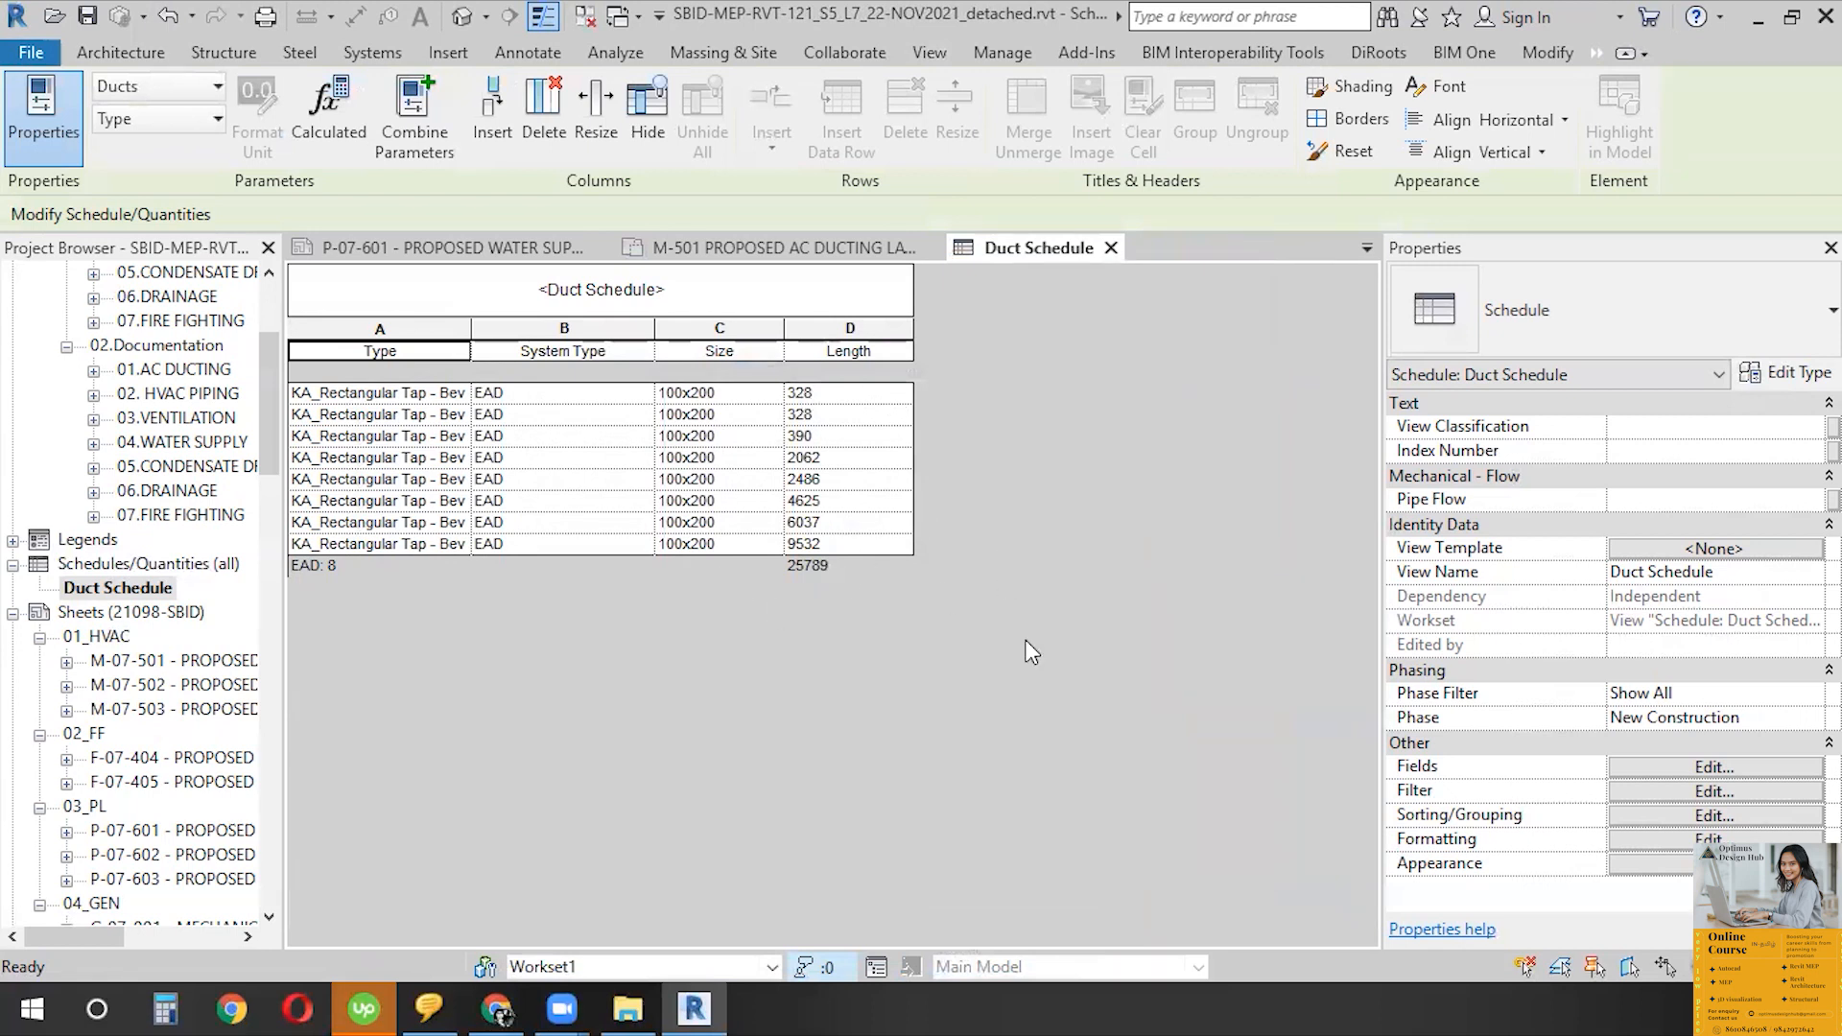
pyautogui.hotkey('ctrl', 'z')
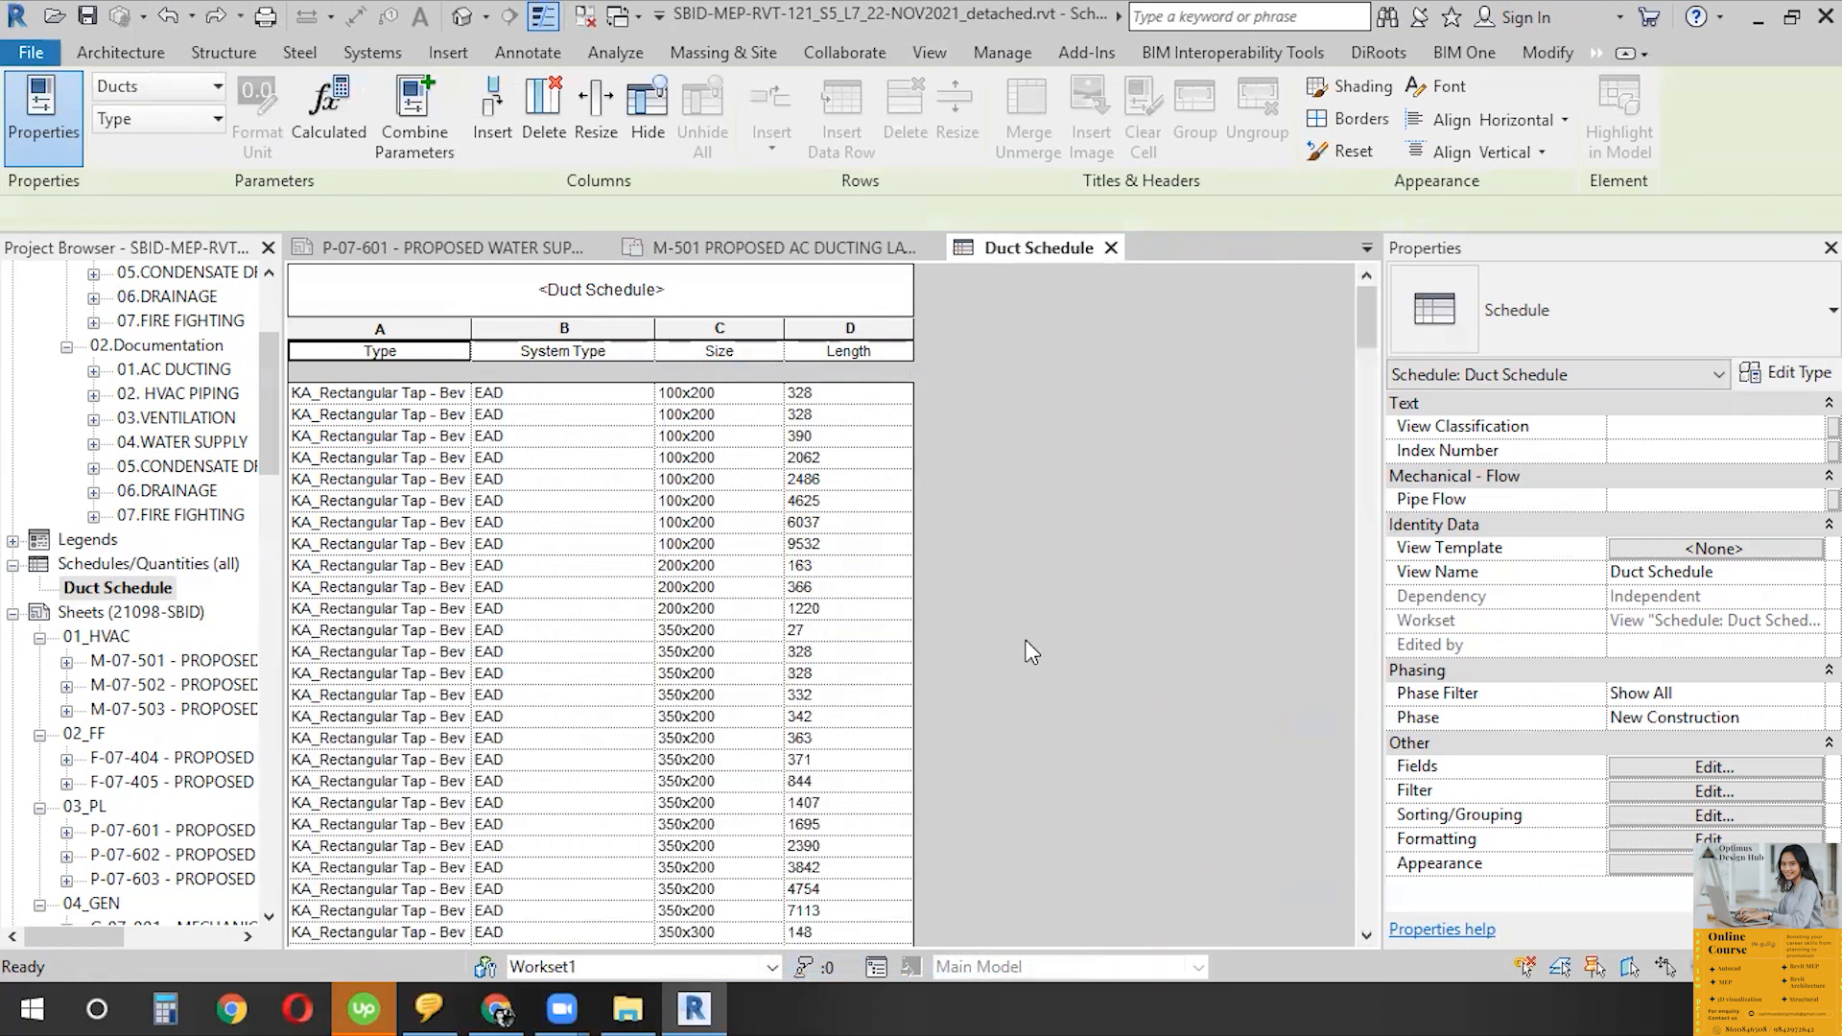
# - Filter the Duct Schedule to ducts whose Length is greater than 500 and review the rows of each system group
pyautogui.click(1714, 767)
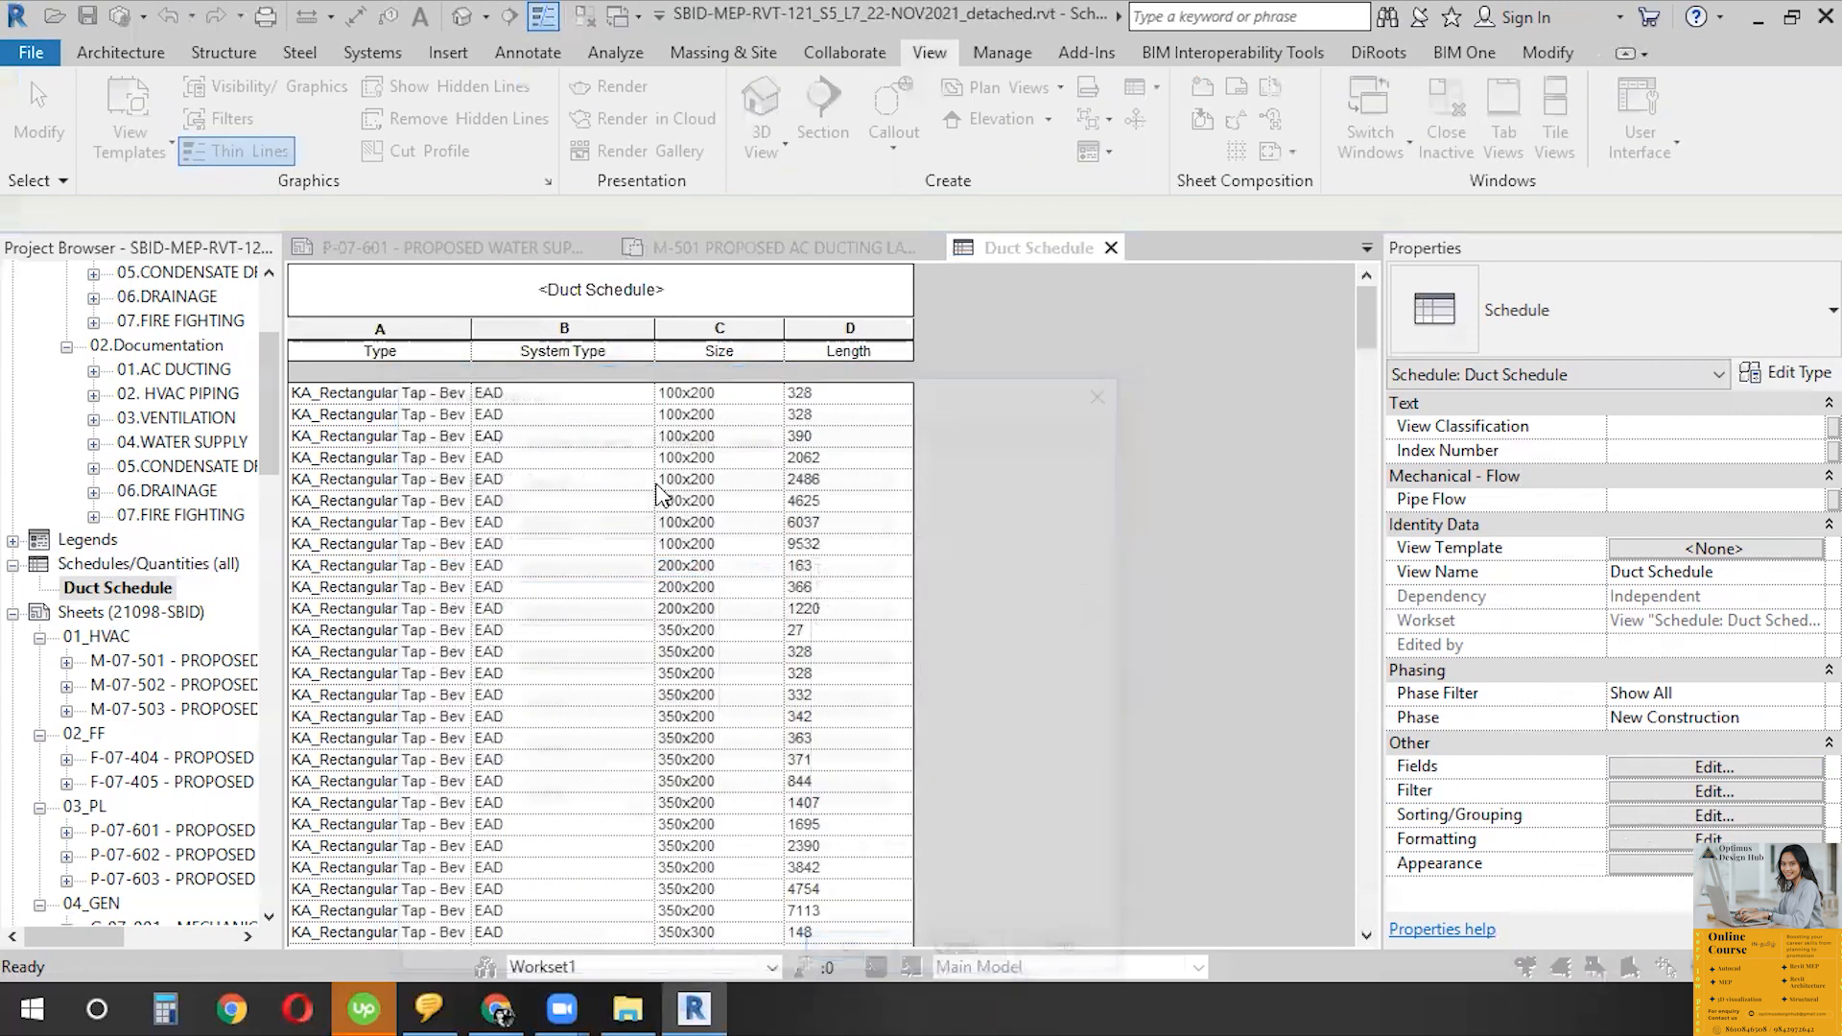
pyautogui.click(607, 476)
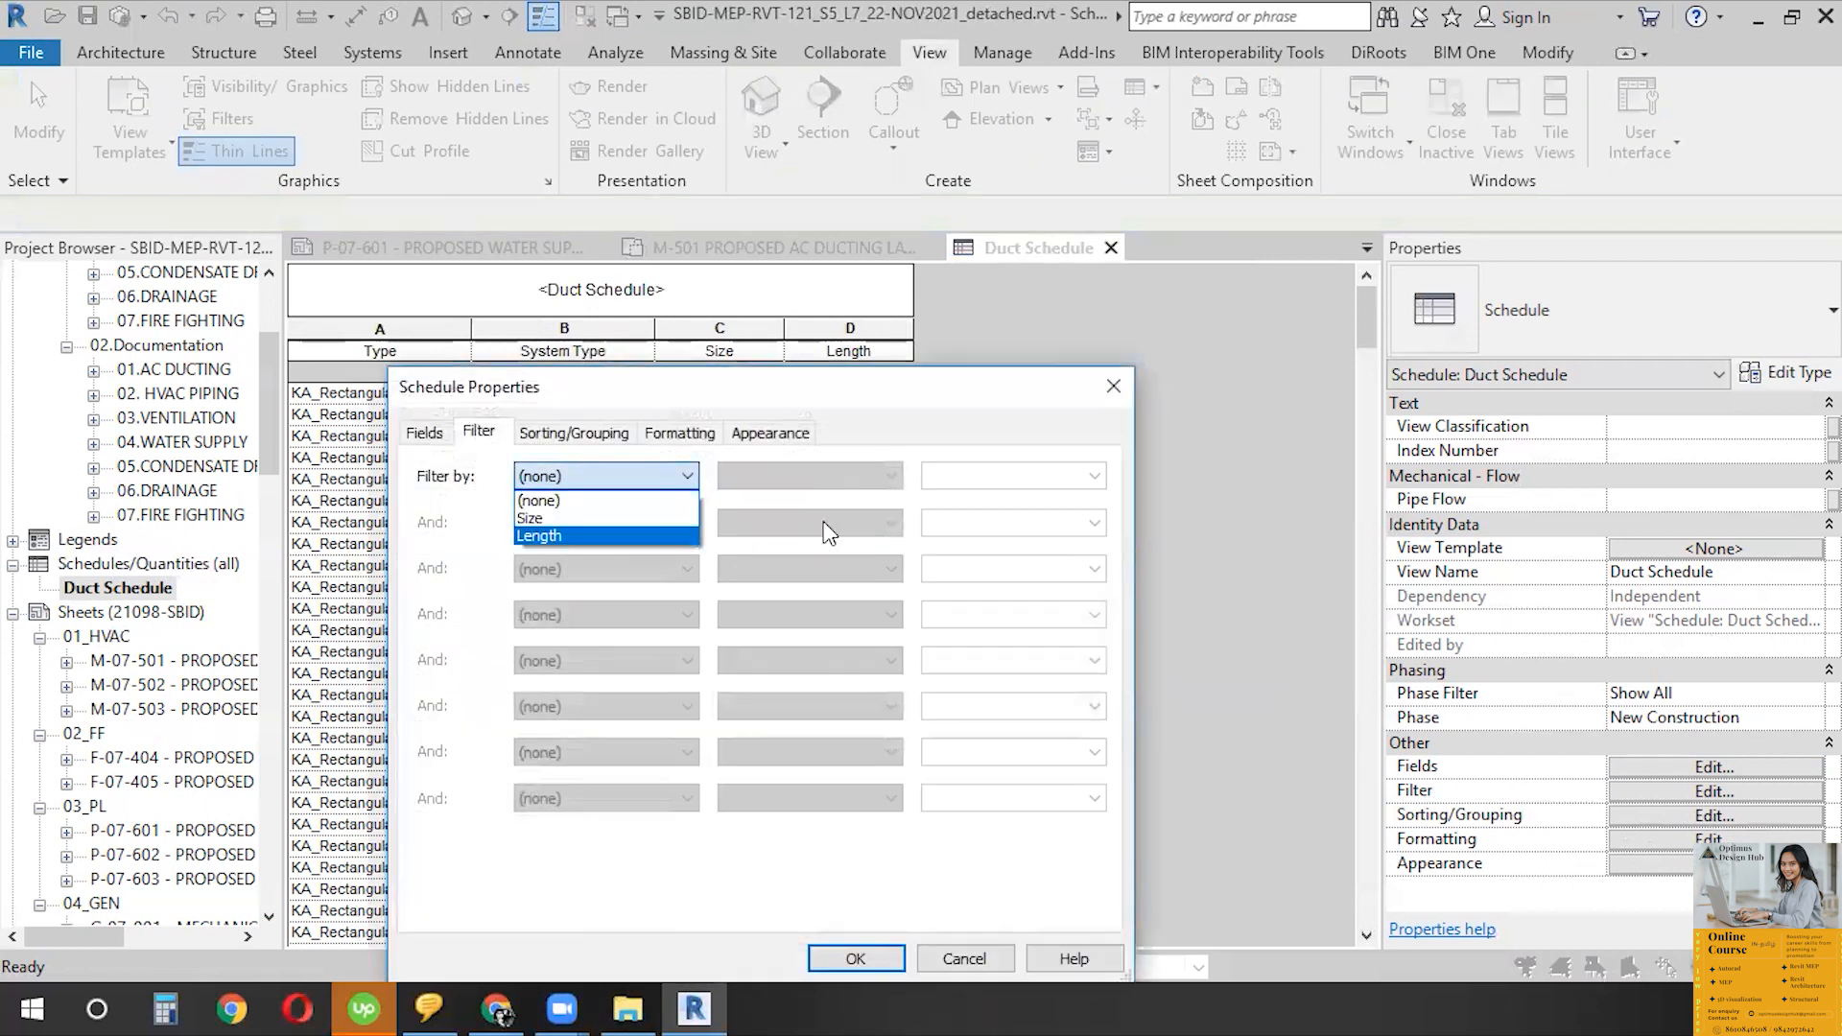
pyautogui.click(556, 534)
pyautogui.click(809, 476)
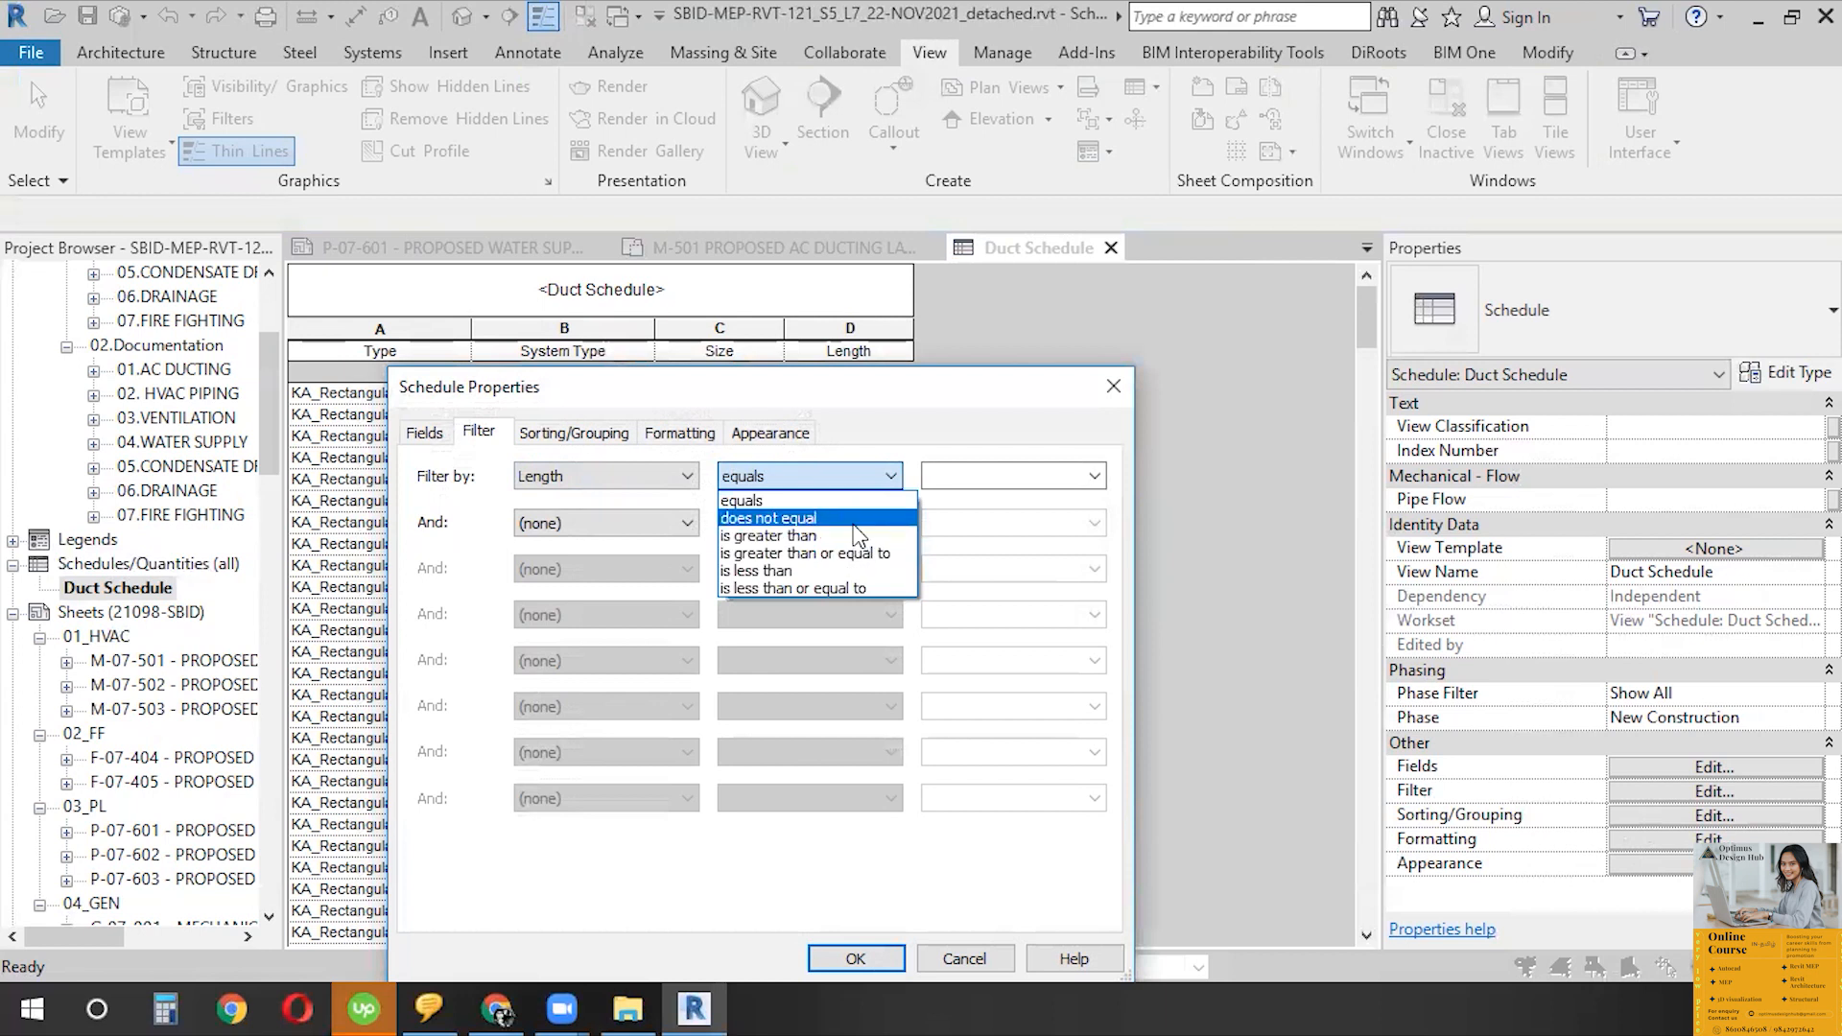
pyautogui.click(787, 535)
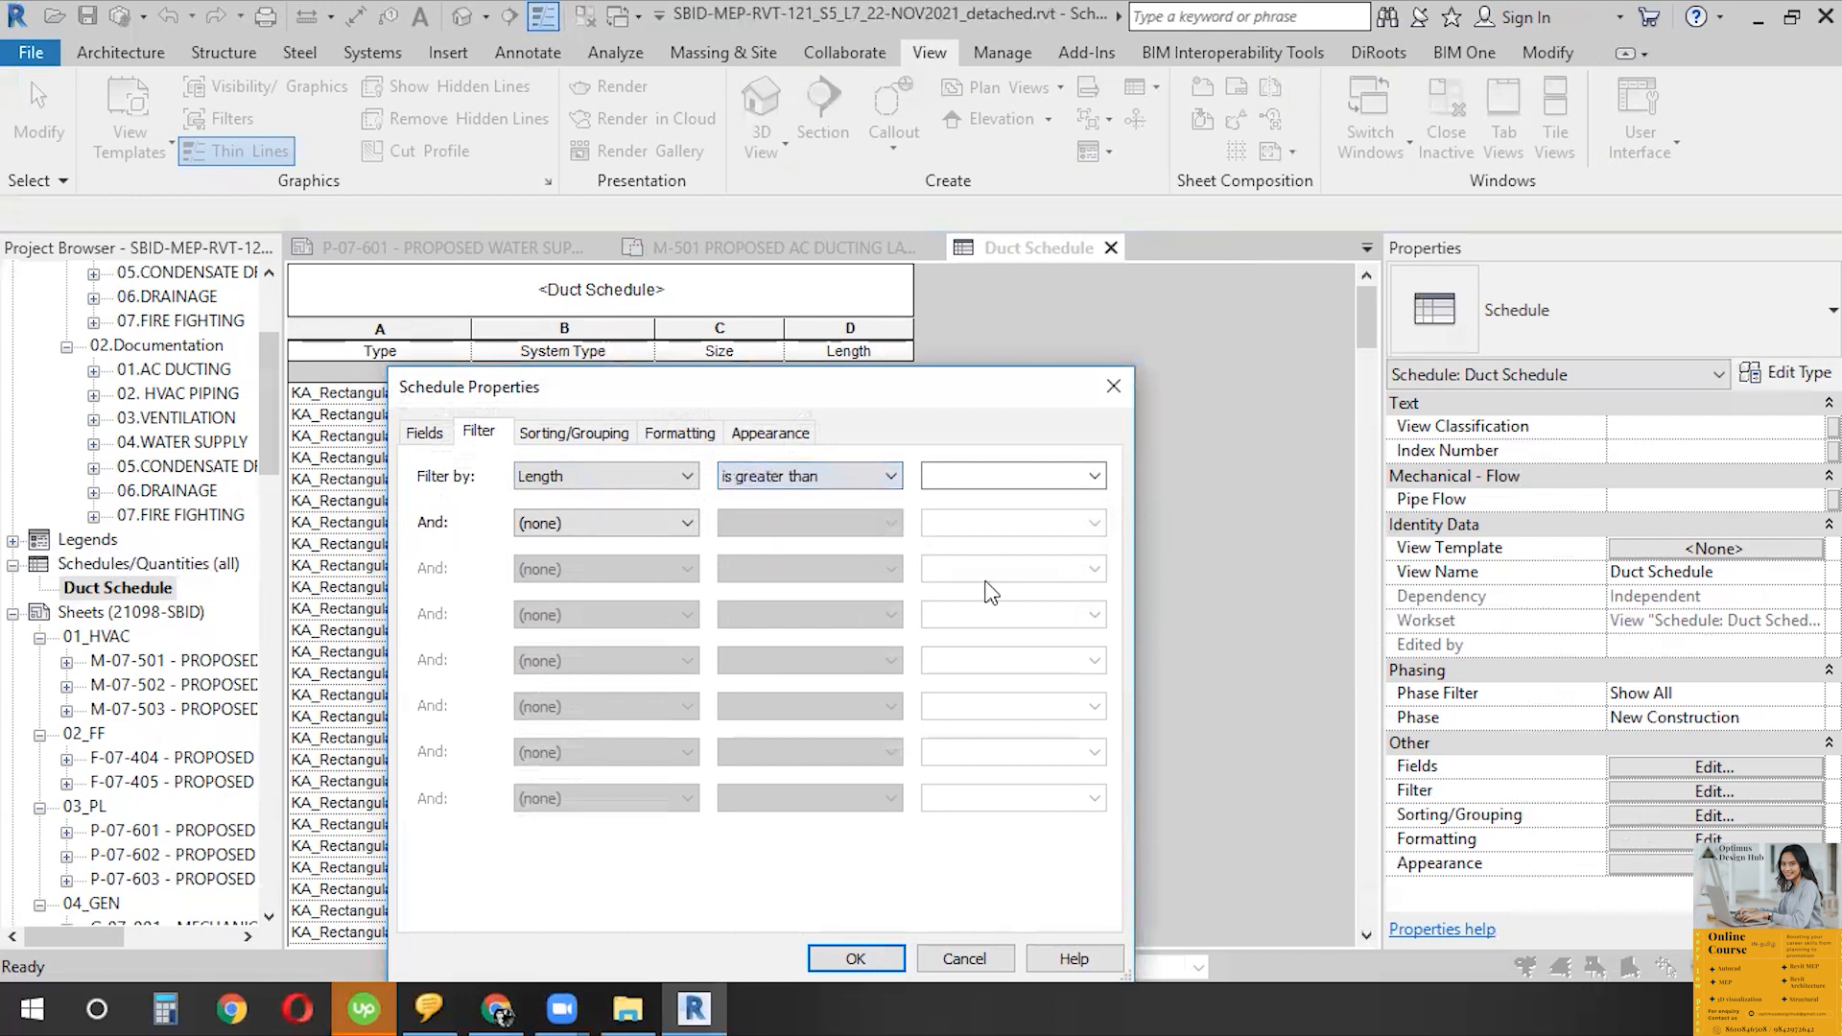
pyautogui.click(974, 480)
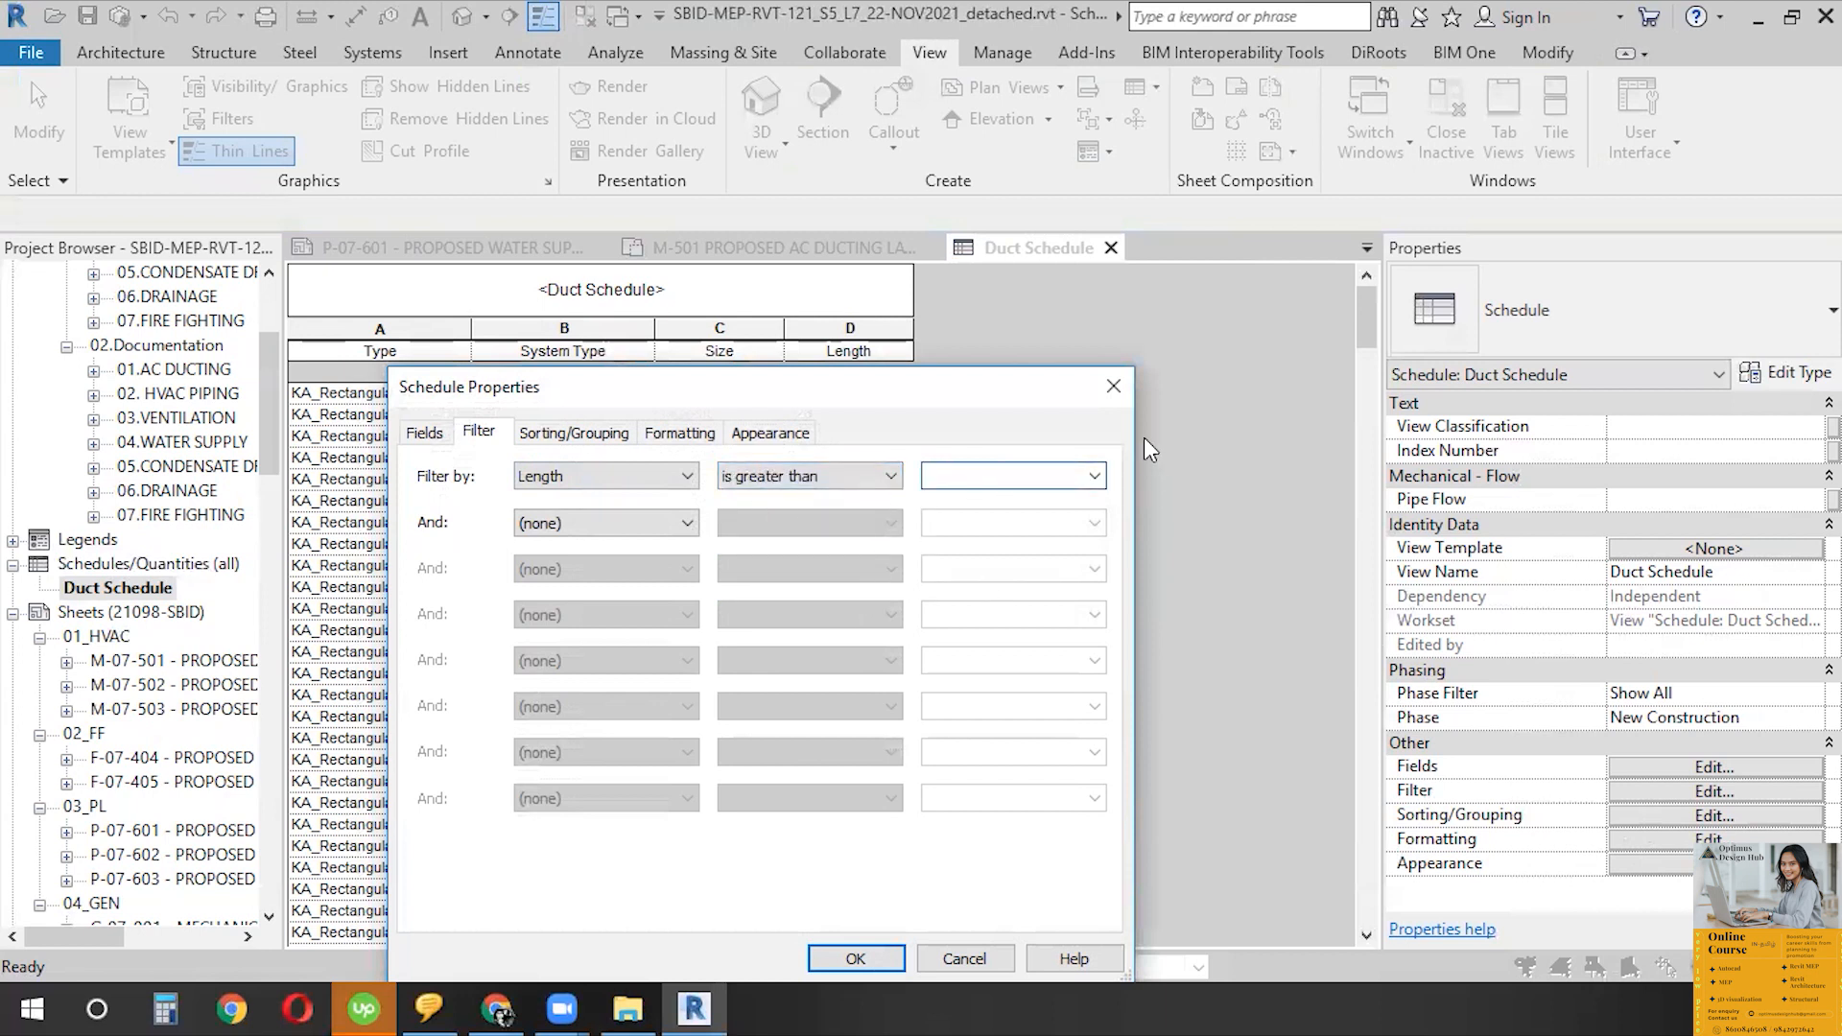
pyautogui.press('Return')
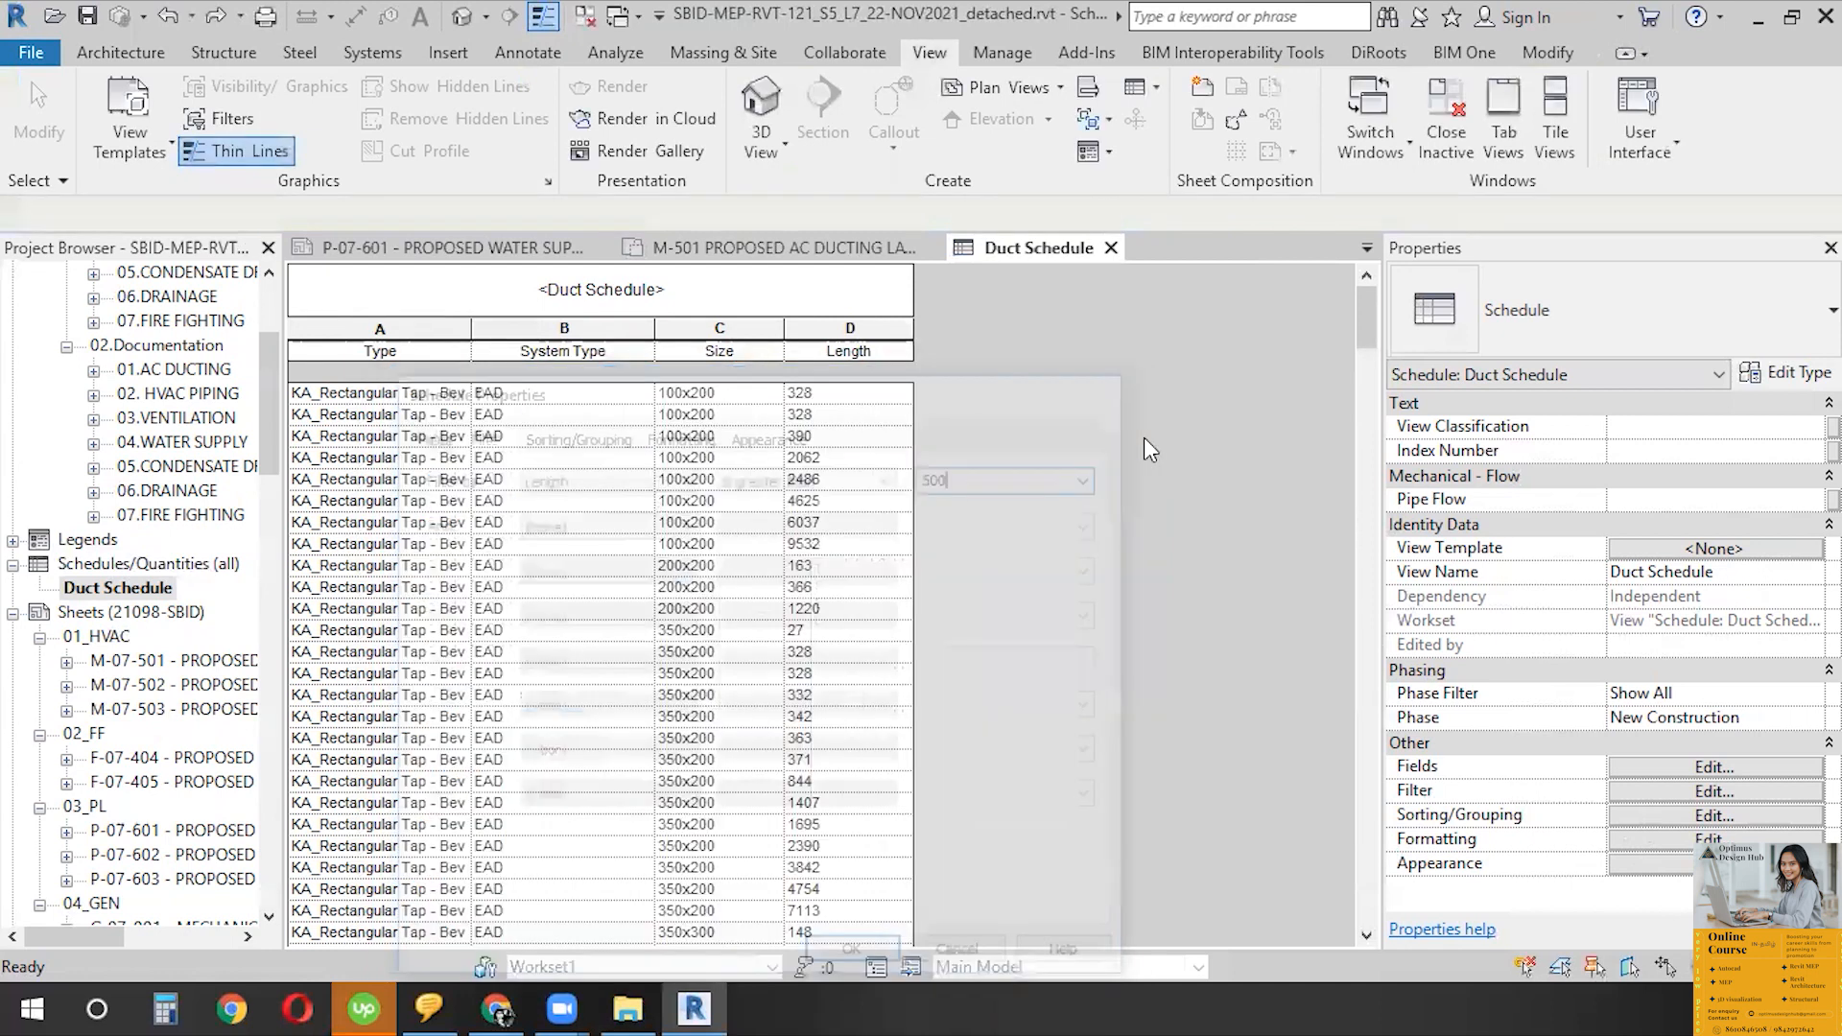
pyautogui.scroll(-15, 861, 652)
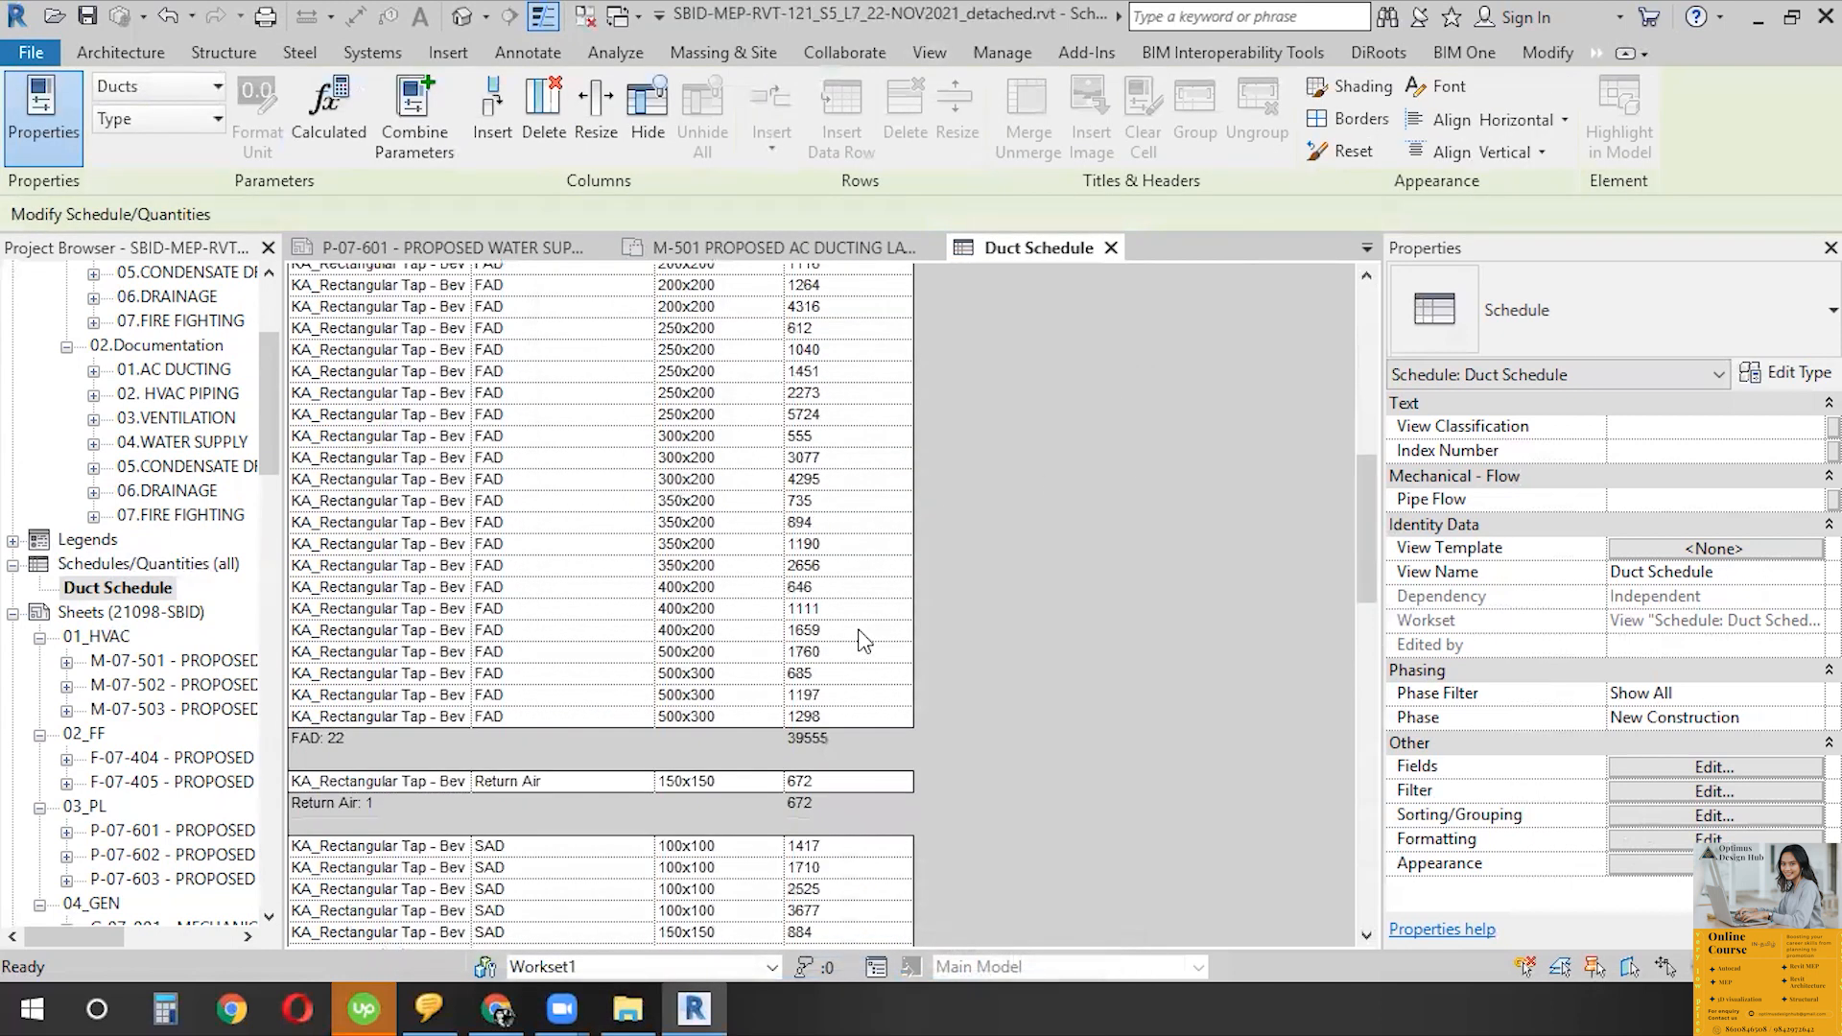
pyautogui.scroll(-5, 860, 662)
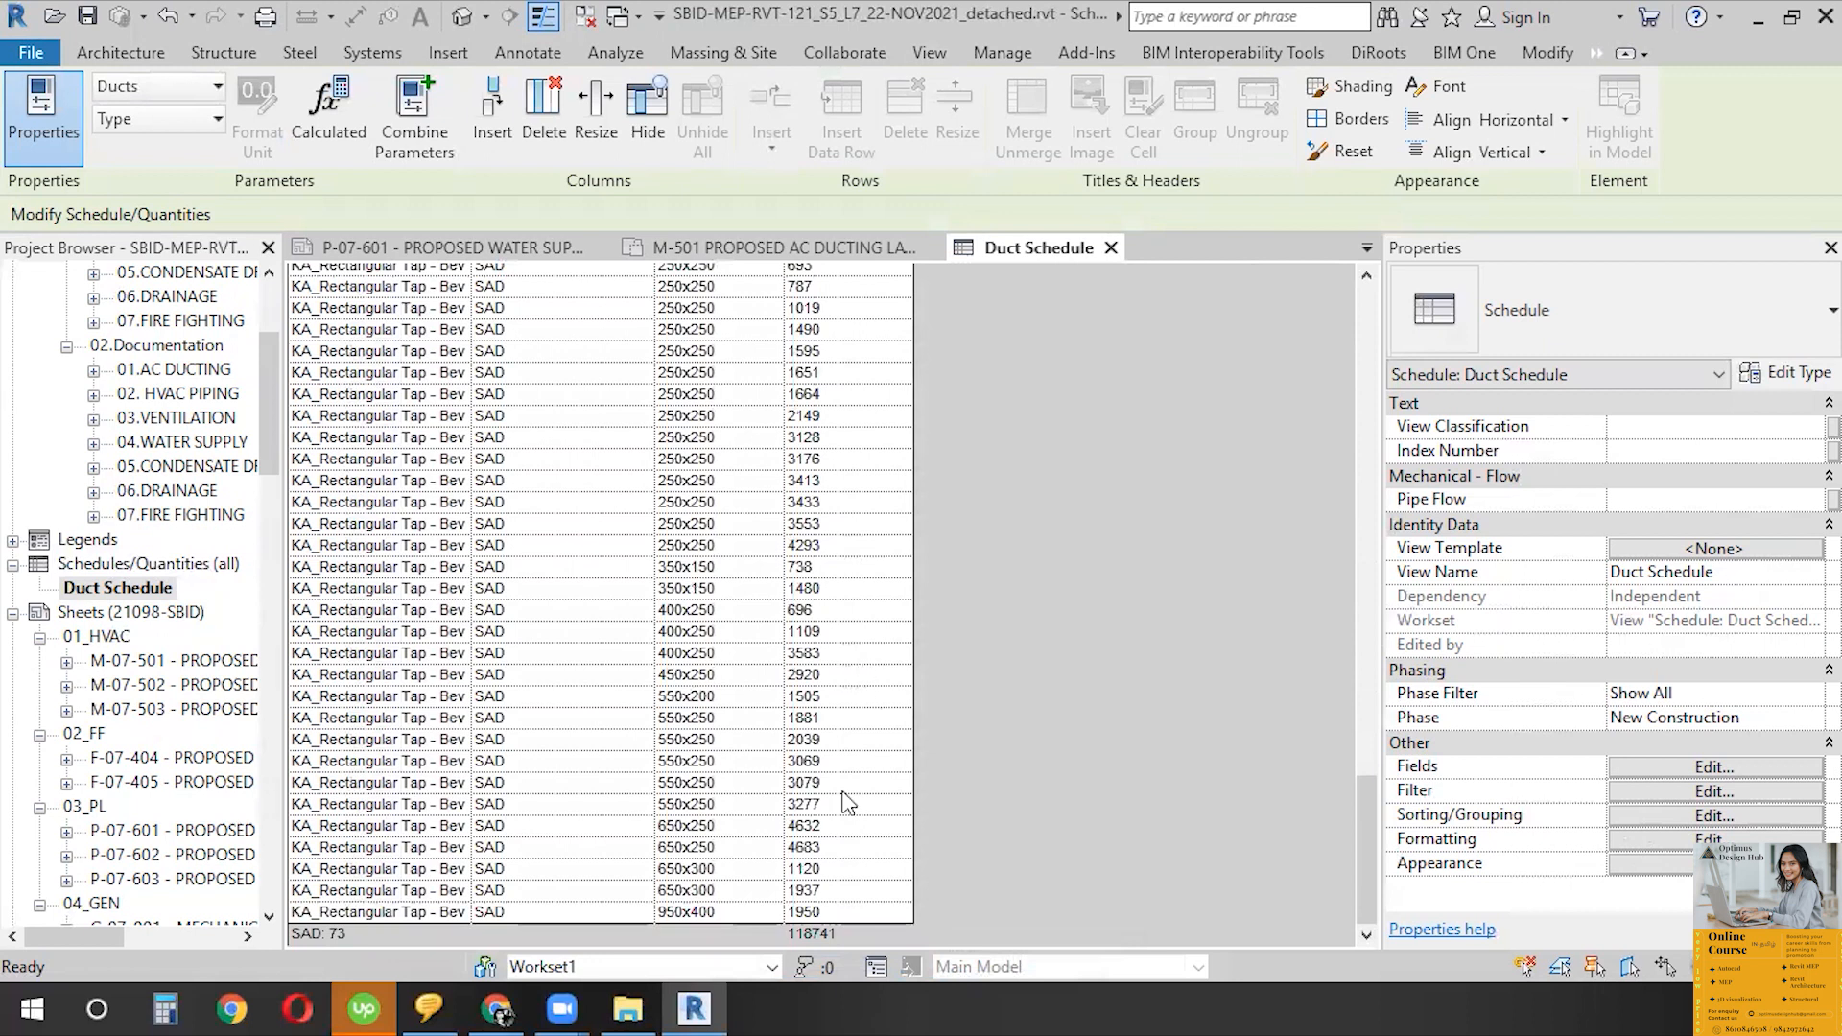
pyautogui.scroll(7, 835, 864)
pyautogui.scroll(15, 863, 777)
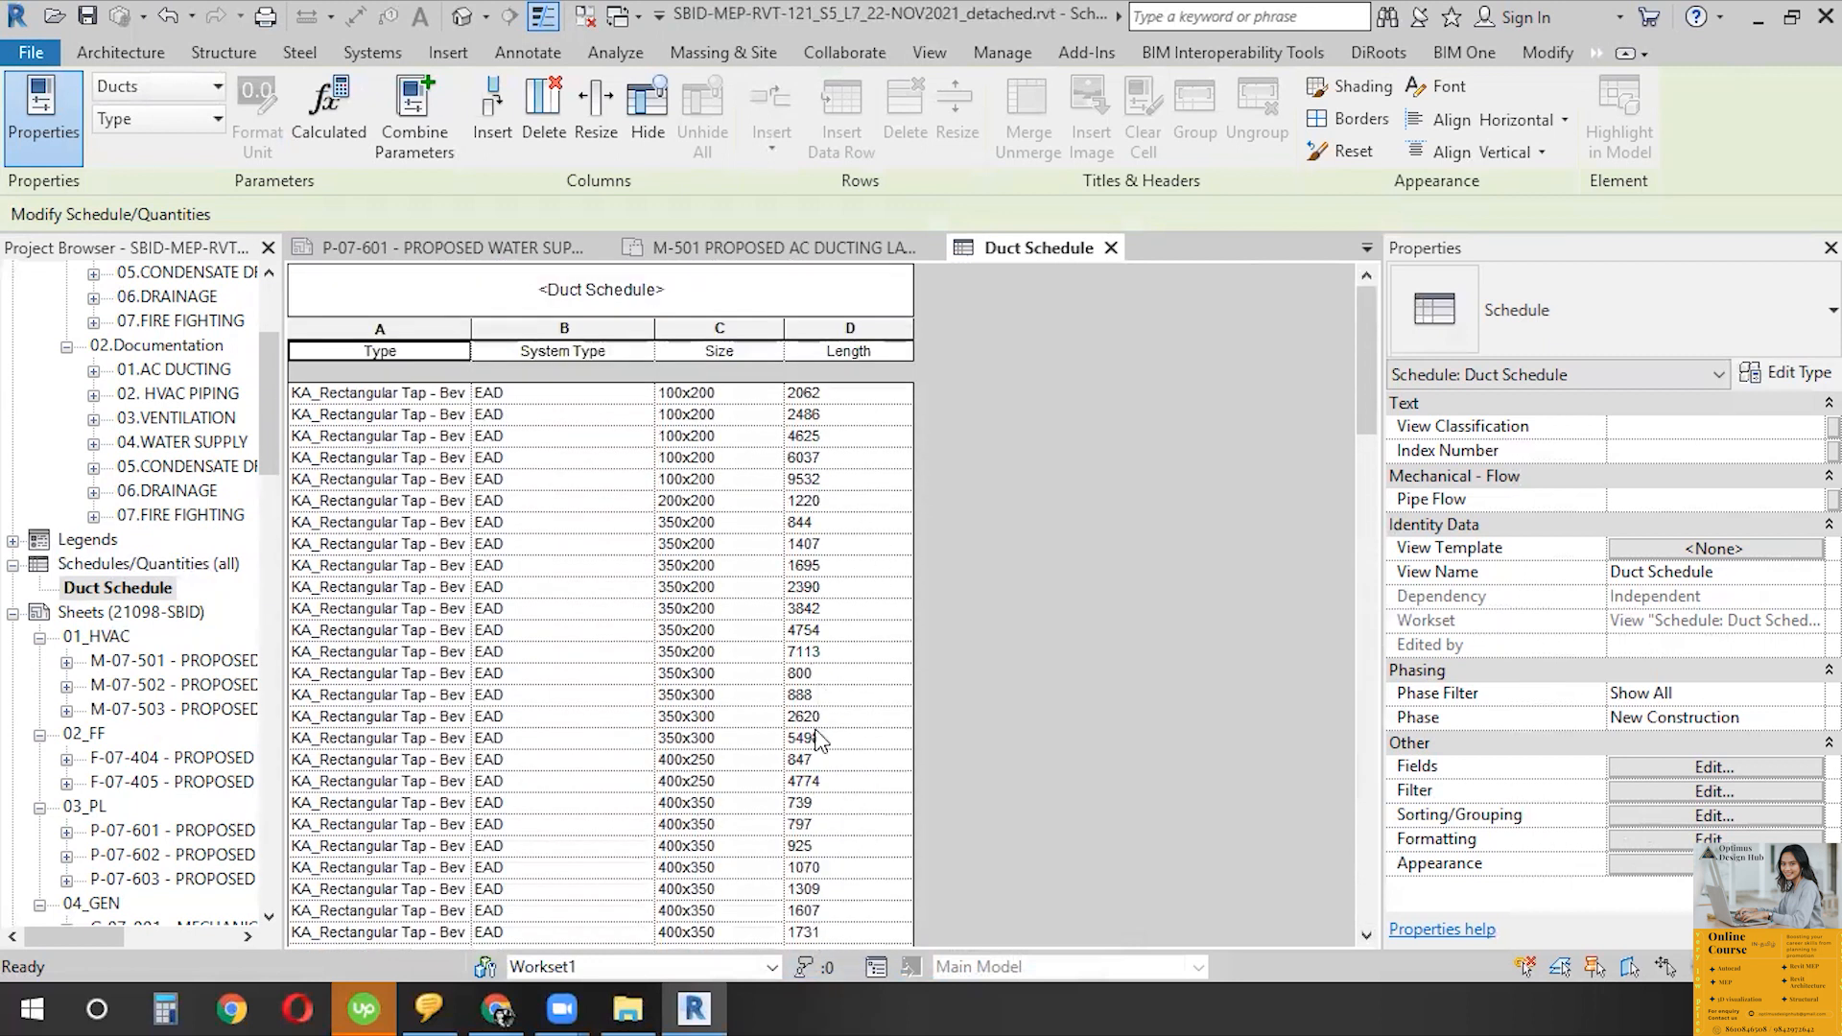
pyautogui.scroll(-4, 818, 738)
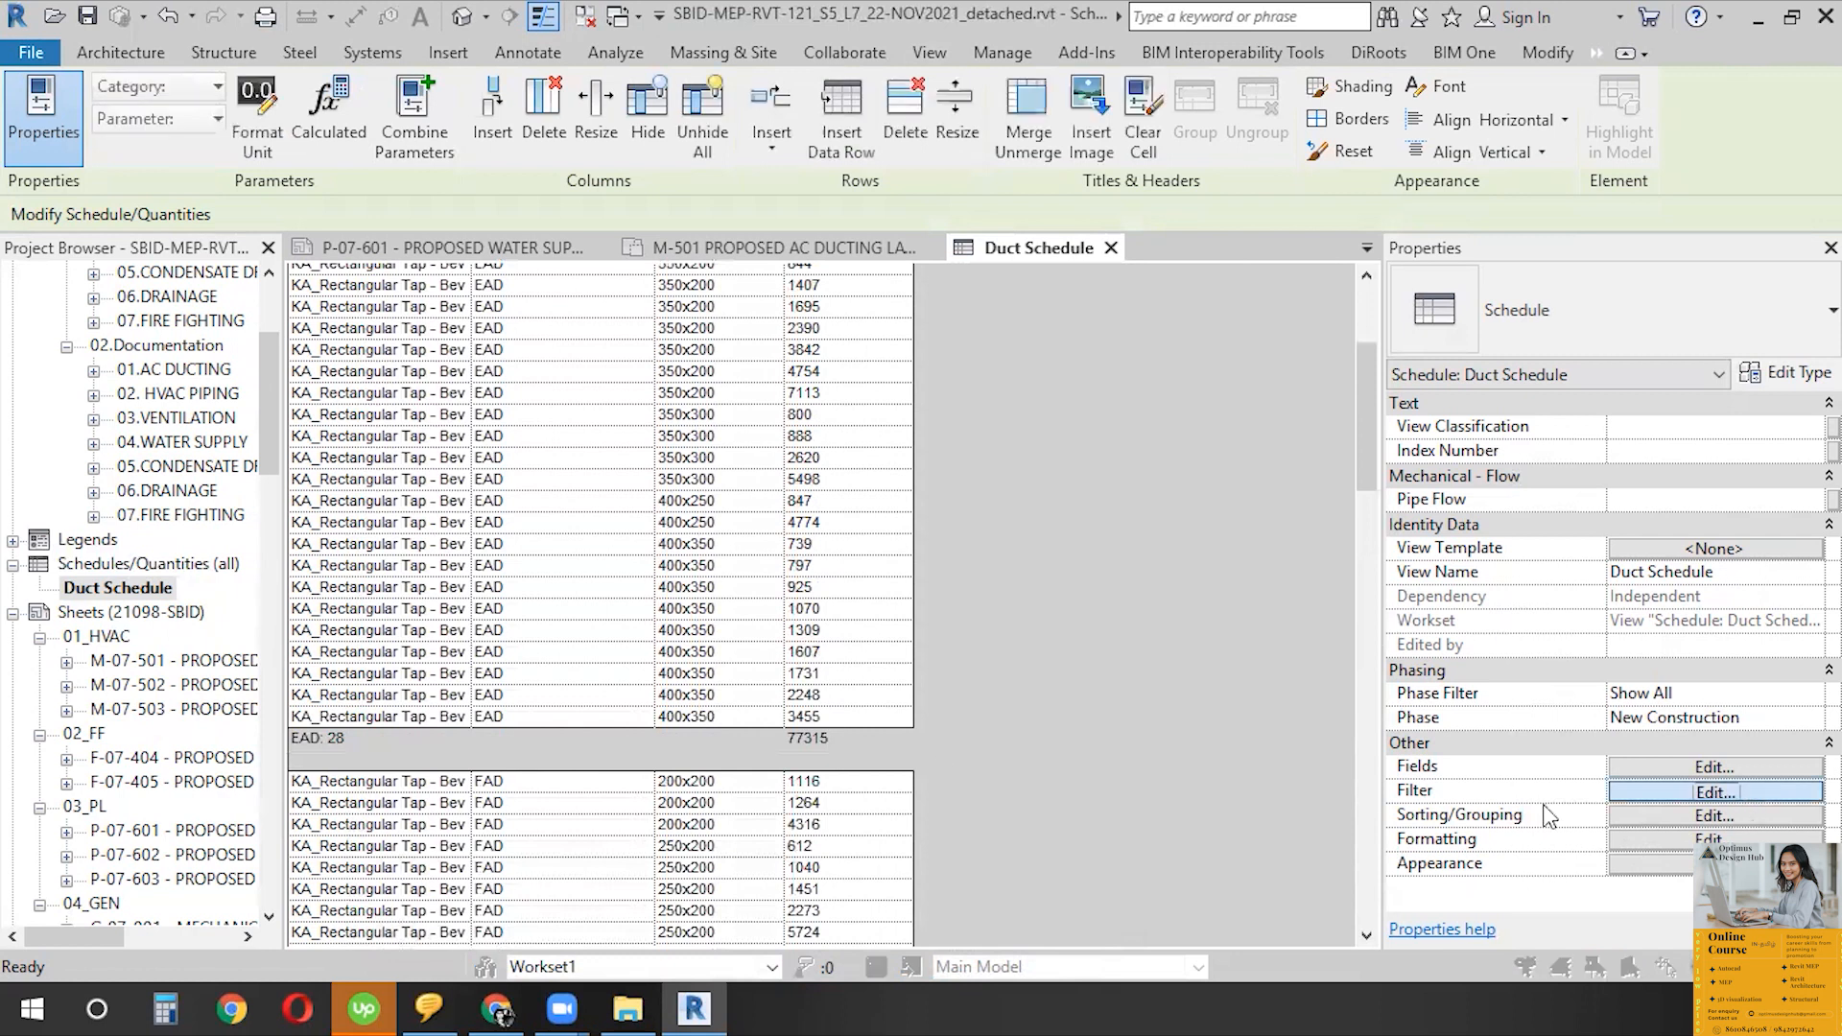
# - Reset the Duct Schedule's Length filter to (none)
pyautogui.click(1727, 792)
pyautogui.click(605, 480)
pyautogui.click(595, 498)
# - Try a conditional format on the Duct Schedule's Size field with the test Not Equal To 200
pyautogui.click(731, 436)
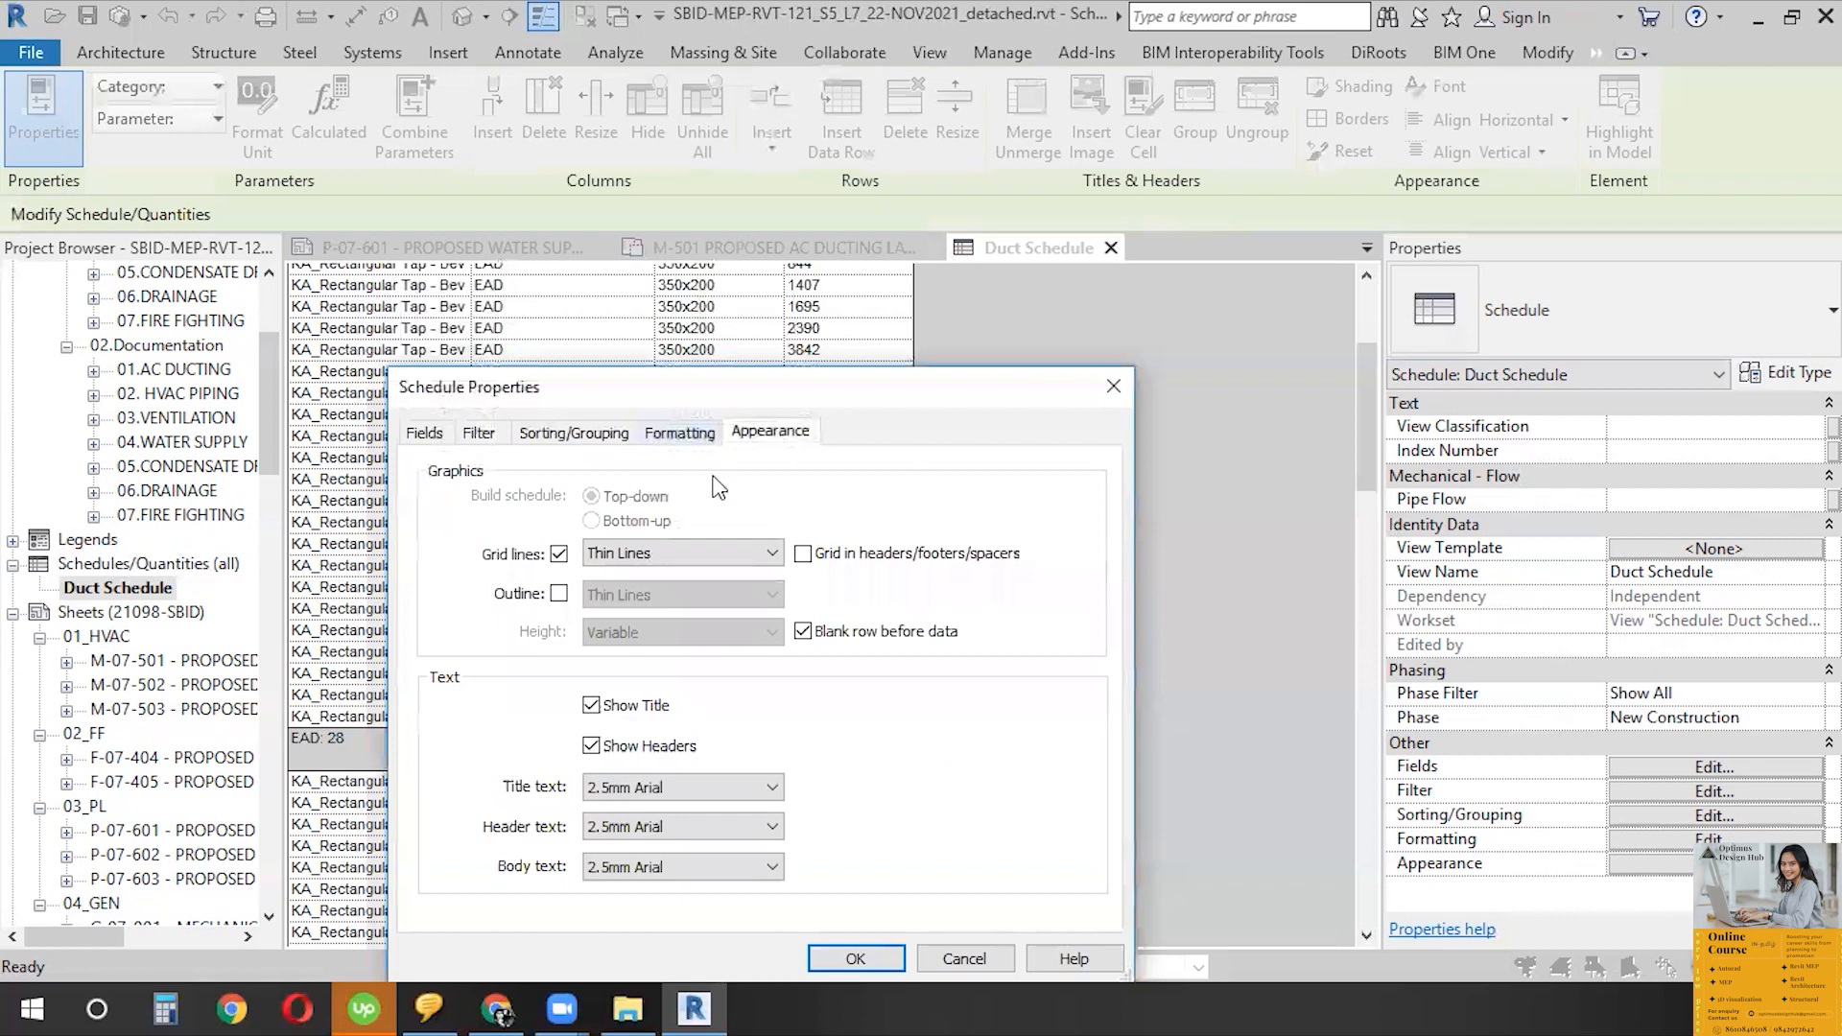
pyautogui.click(680, 433)
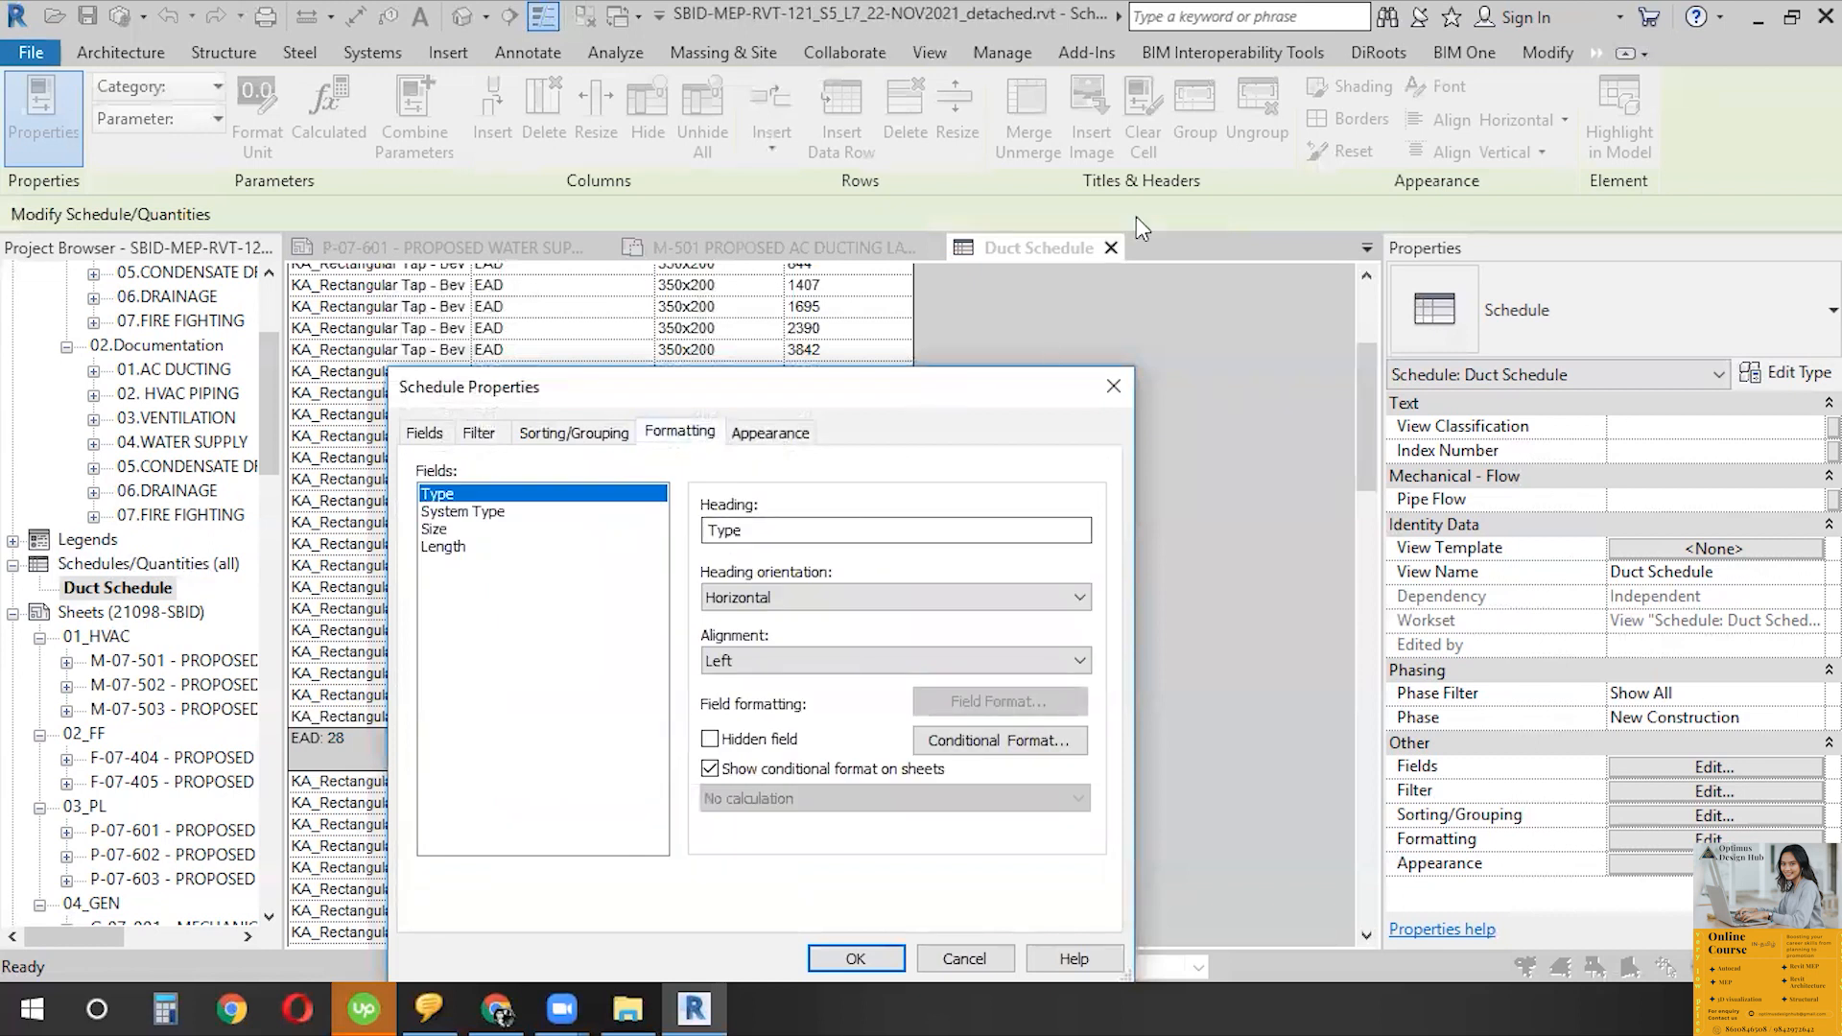
pyautogui.moveTo(636, 385); pyautogui.dragTo(832, 226)
pyautogui.click(630, 368)
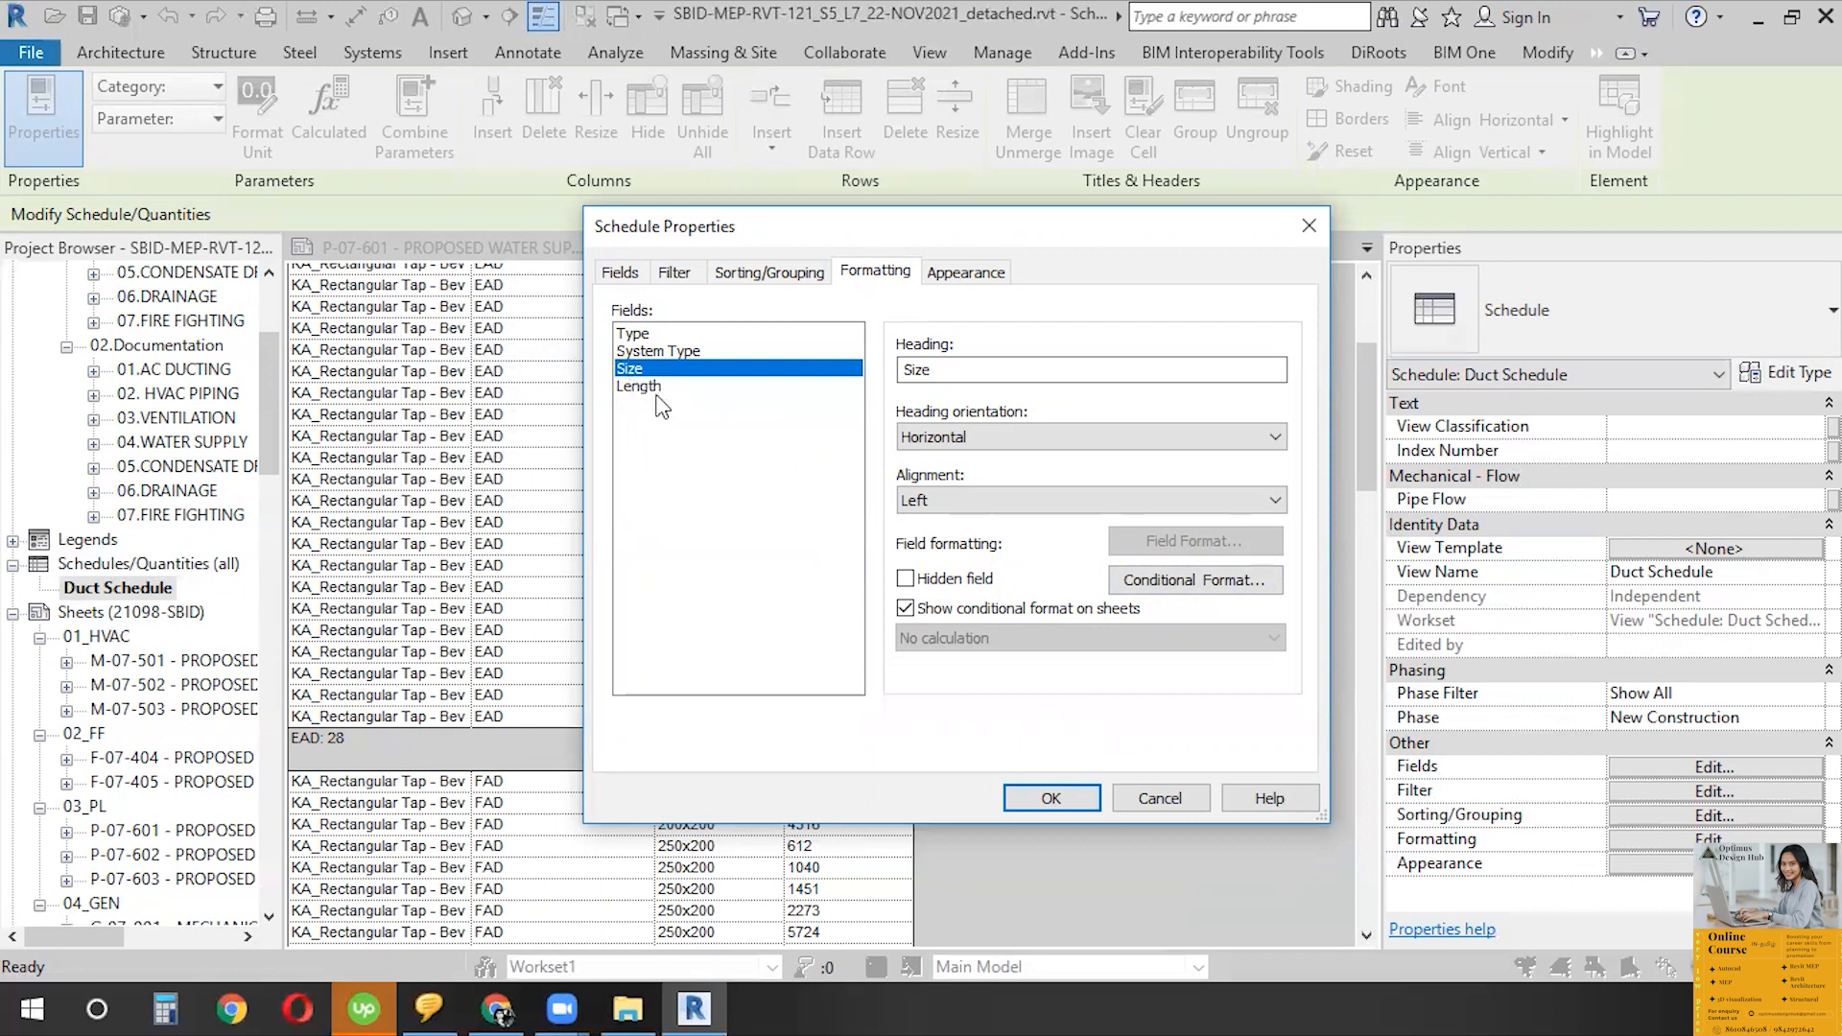
pyautogui.click(1220, 576)
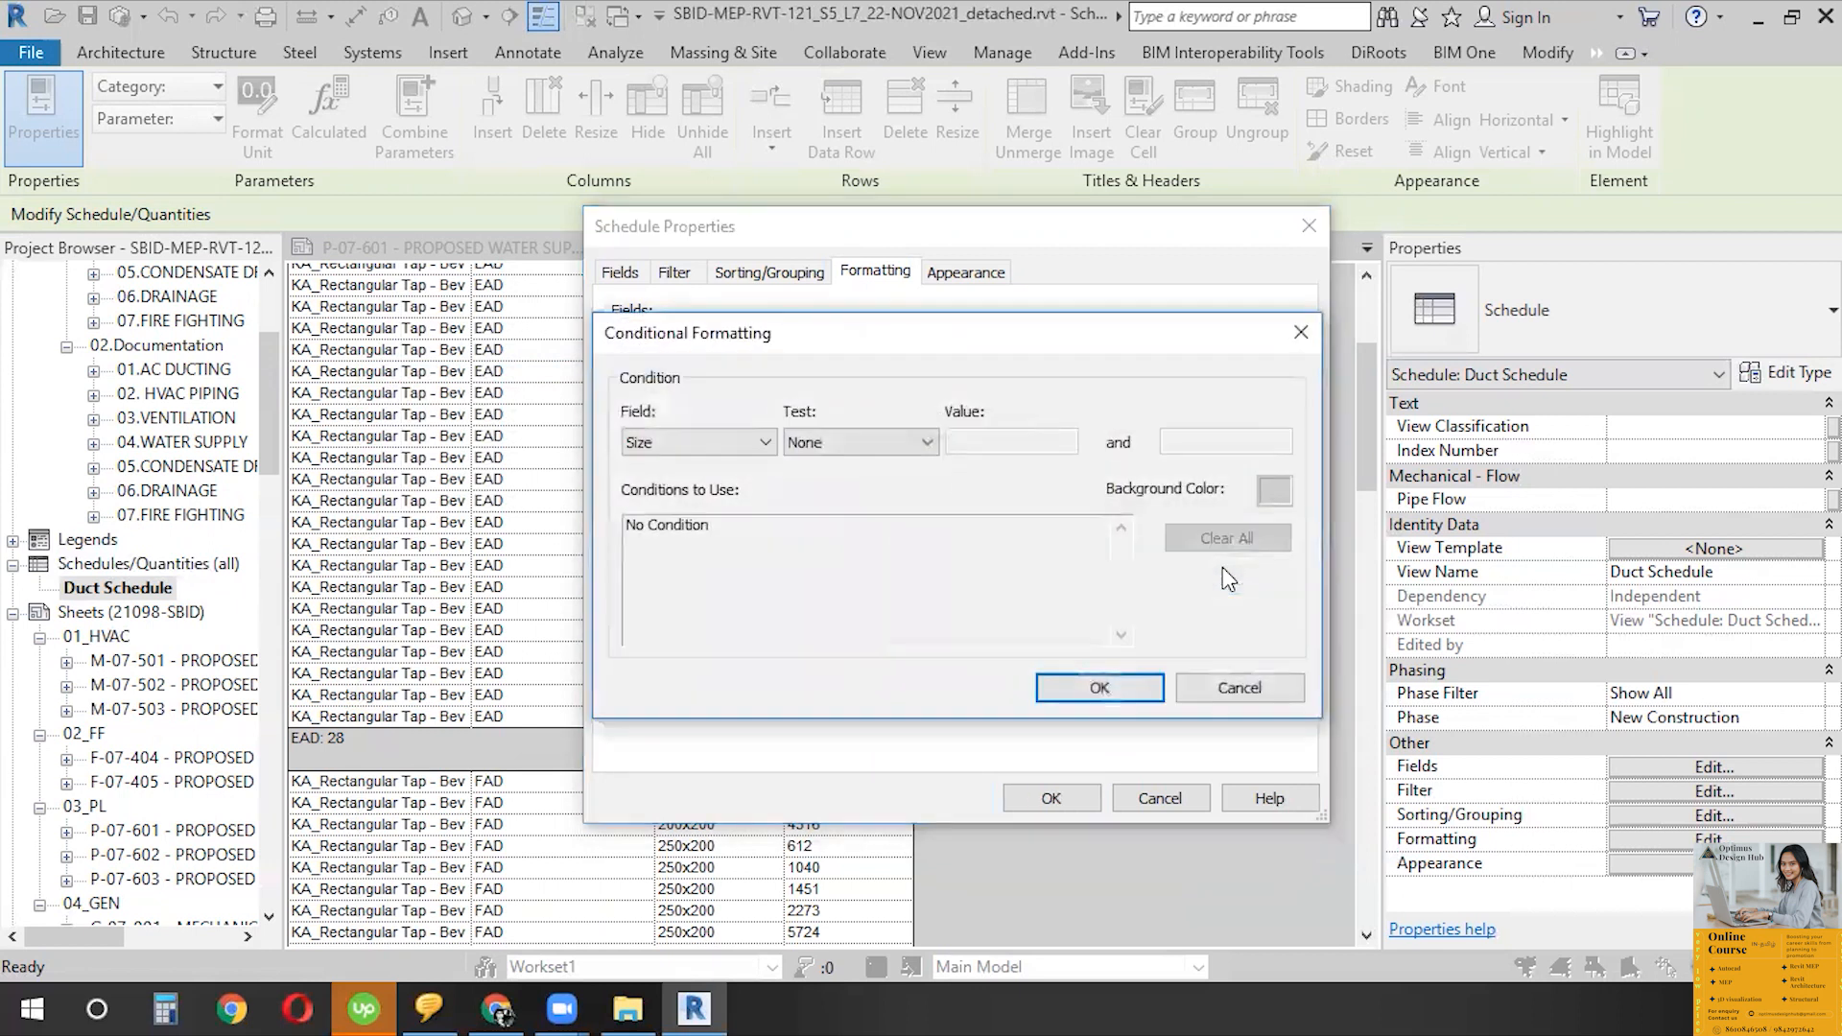
pyautogui.click(890, 442)
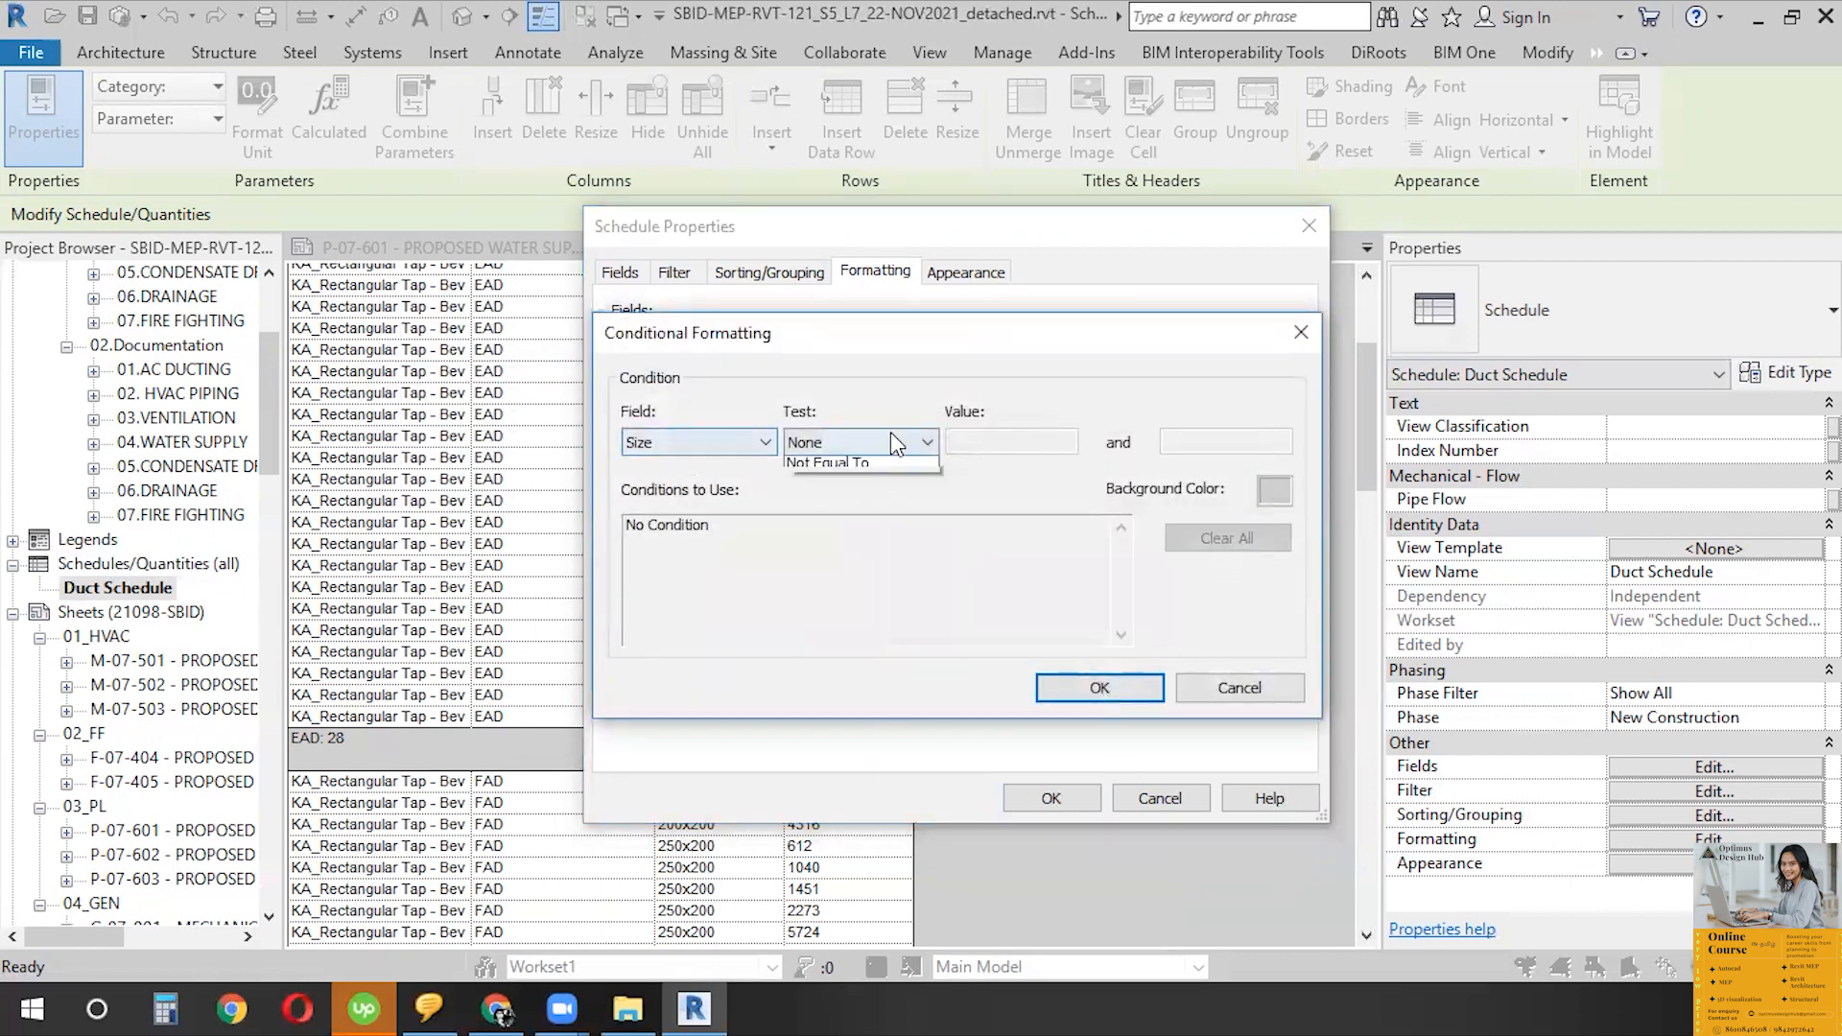
pyautogui.click(854, 464)
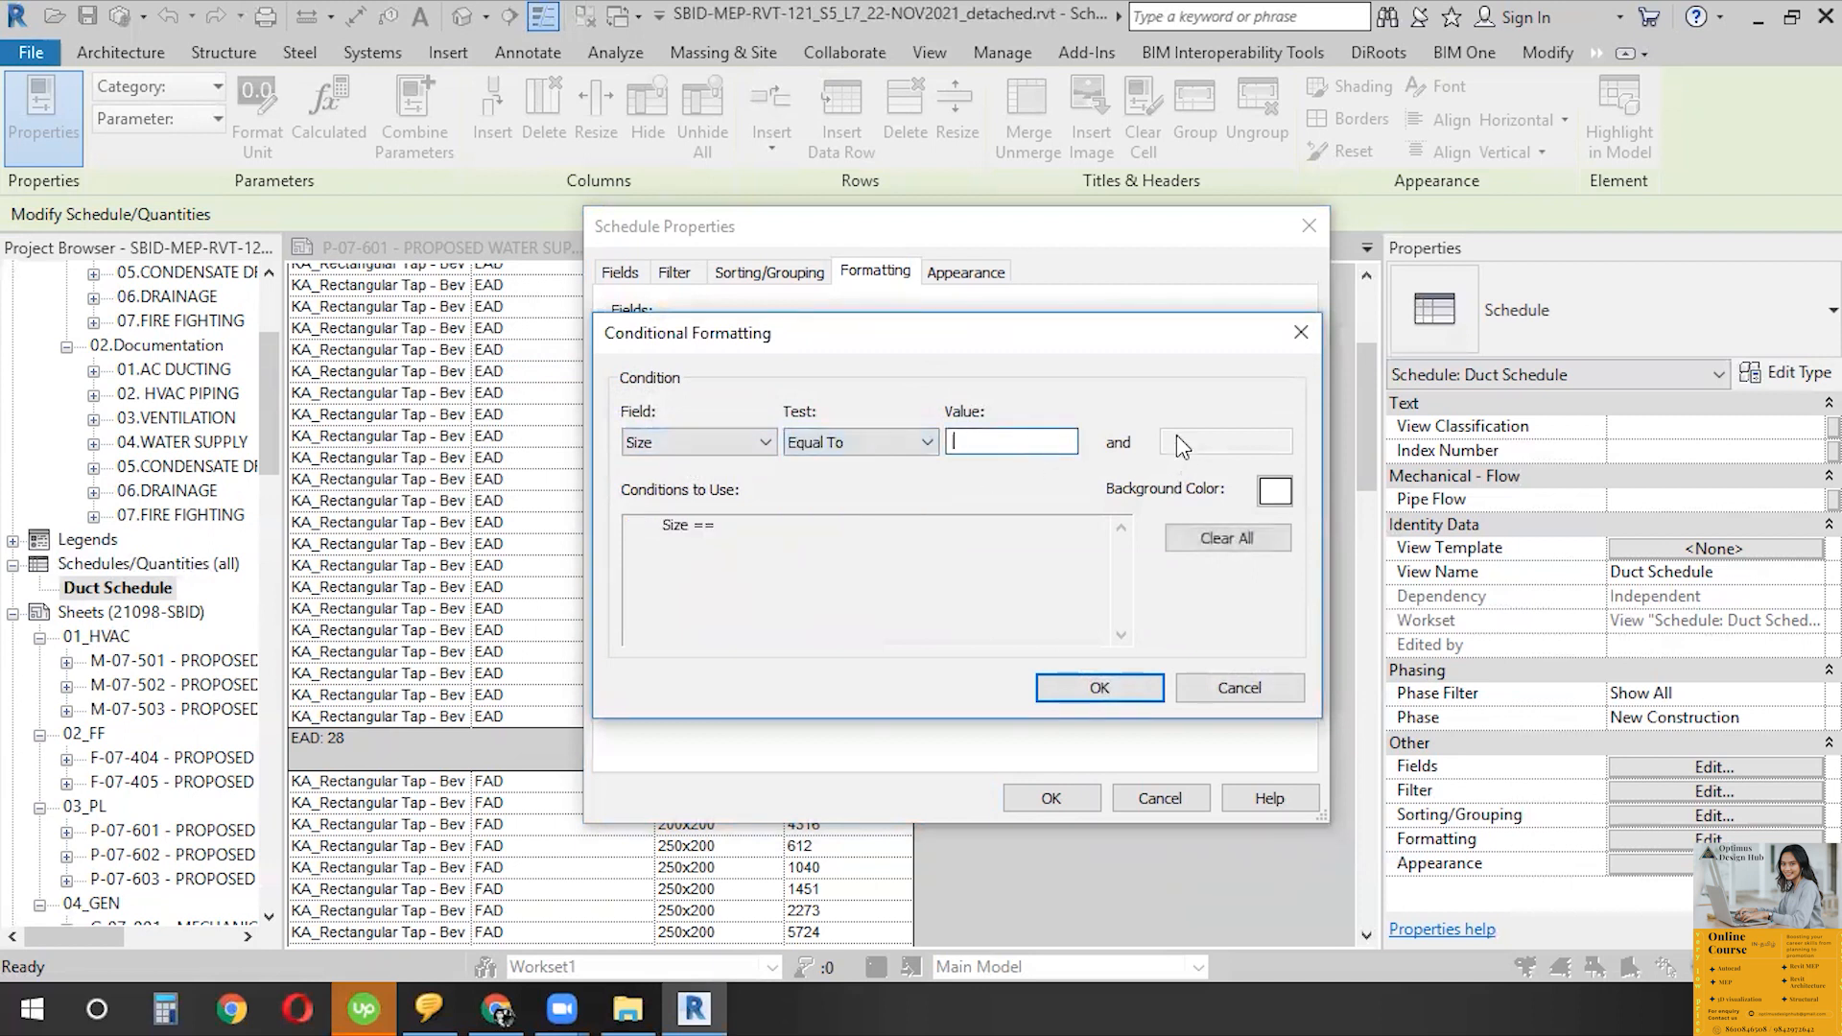
pyautogui.click(925, 442)
pyautogui.click(923, 474)
pyautogui.click(1025, 437)
# - Give the Size condition a yellow background, apply it to the schedule and review the Size column
pyautogui.click(1275, 491)
pyautogui.click(747, 549)
pyautogui.click(1067, 756)
pyautogui.click(1089, 687)
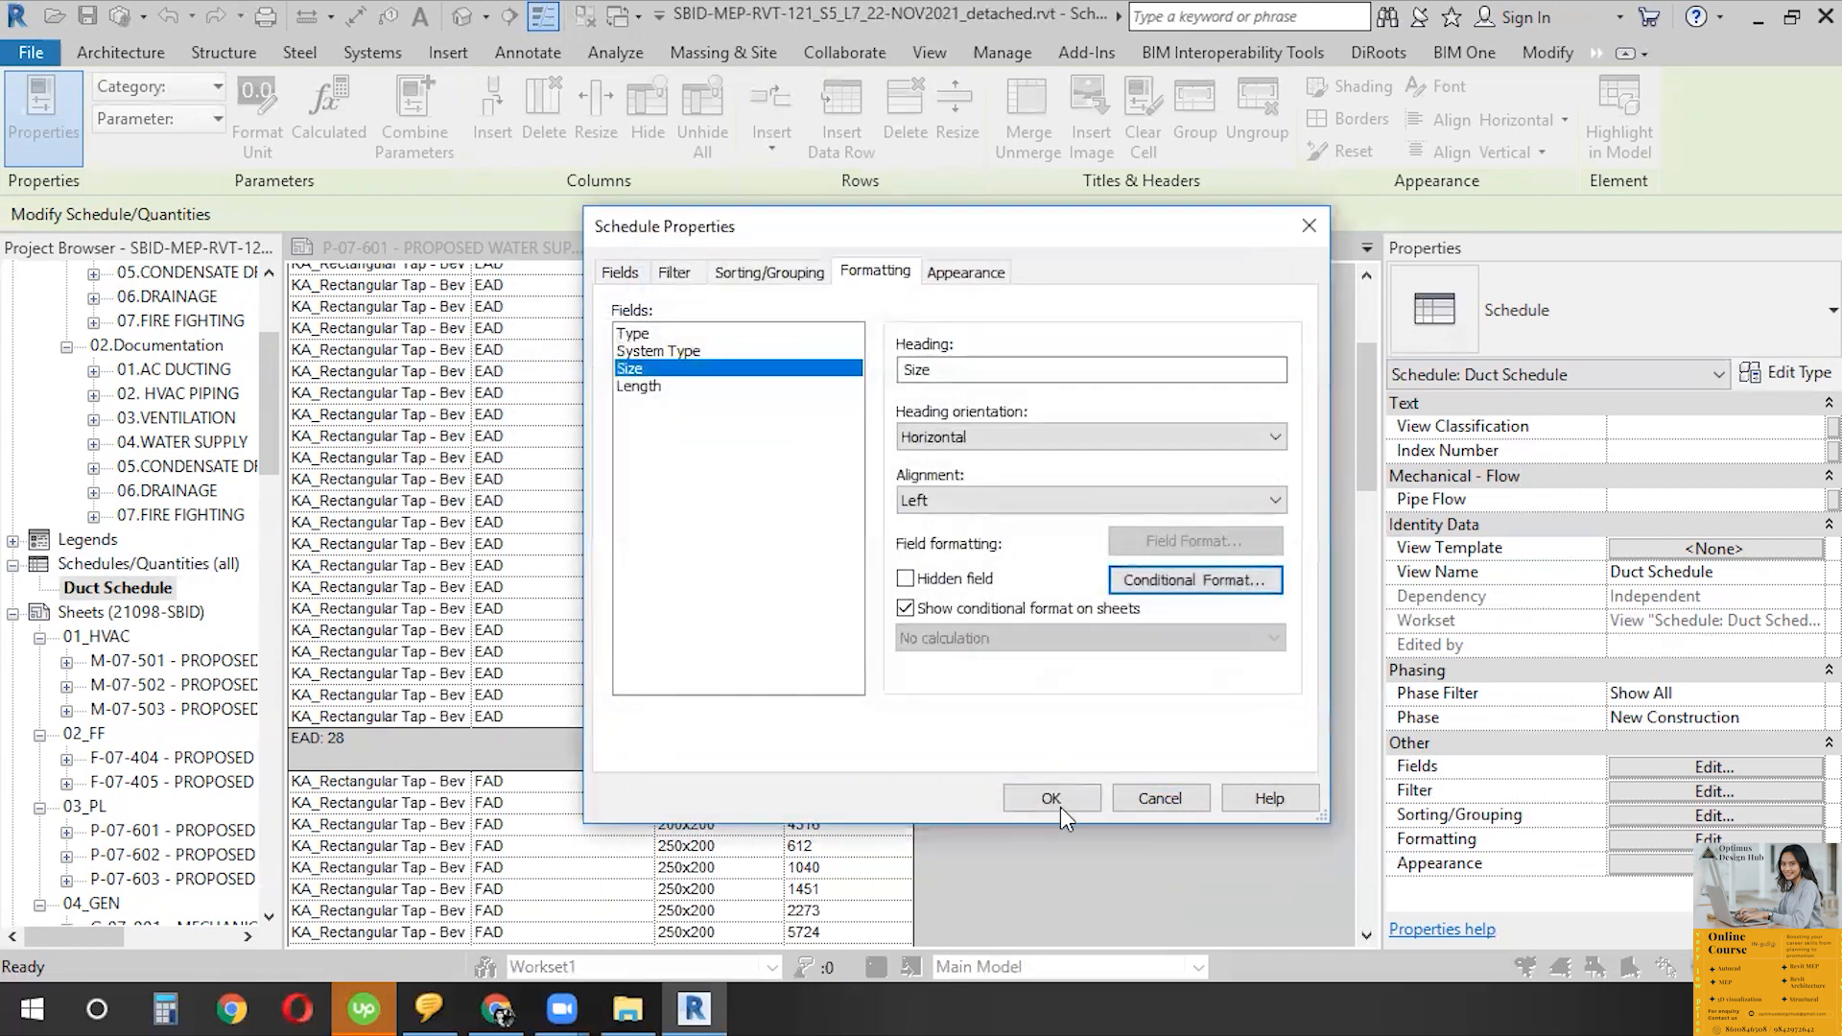
pyautogui.click(1055, 808)
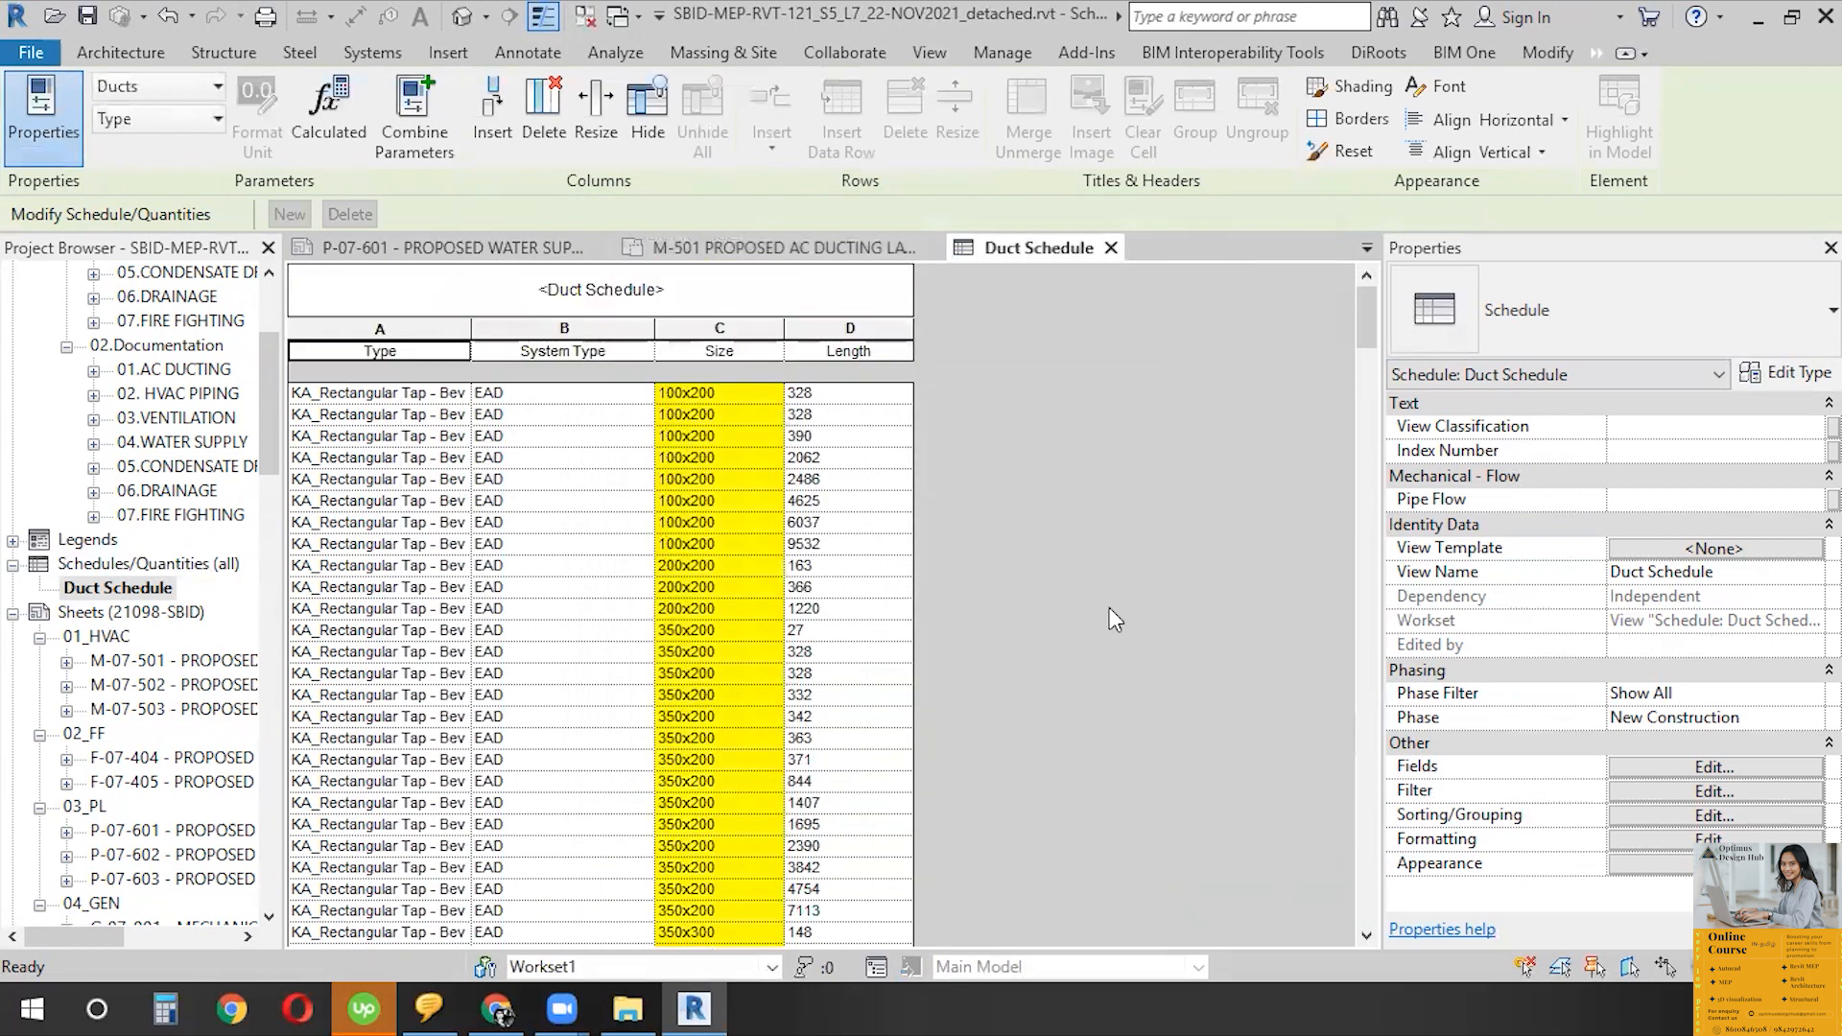
pyautogui.scroll(-15, 746, 426)
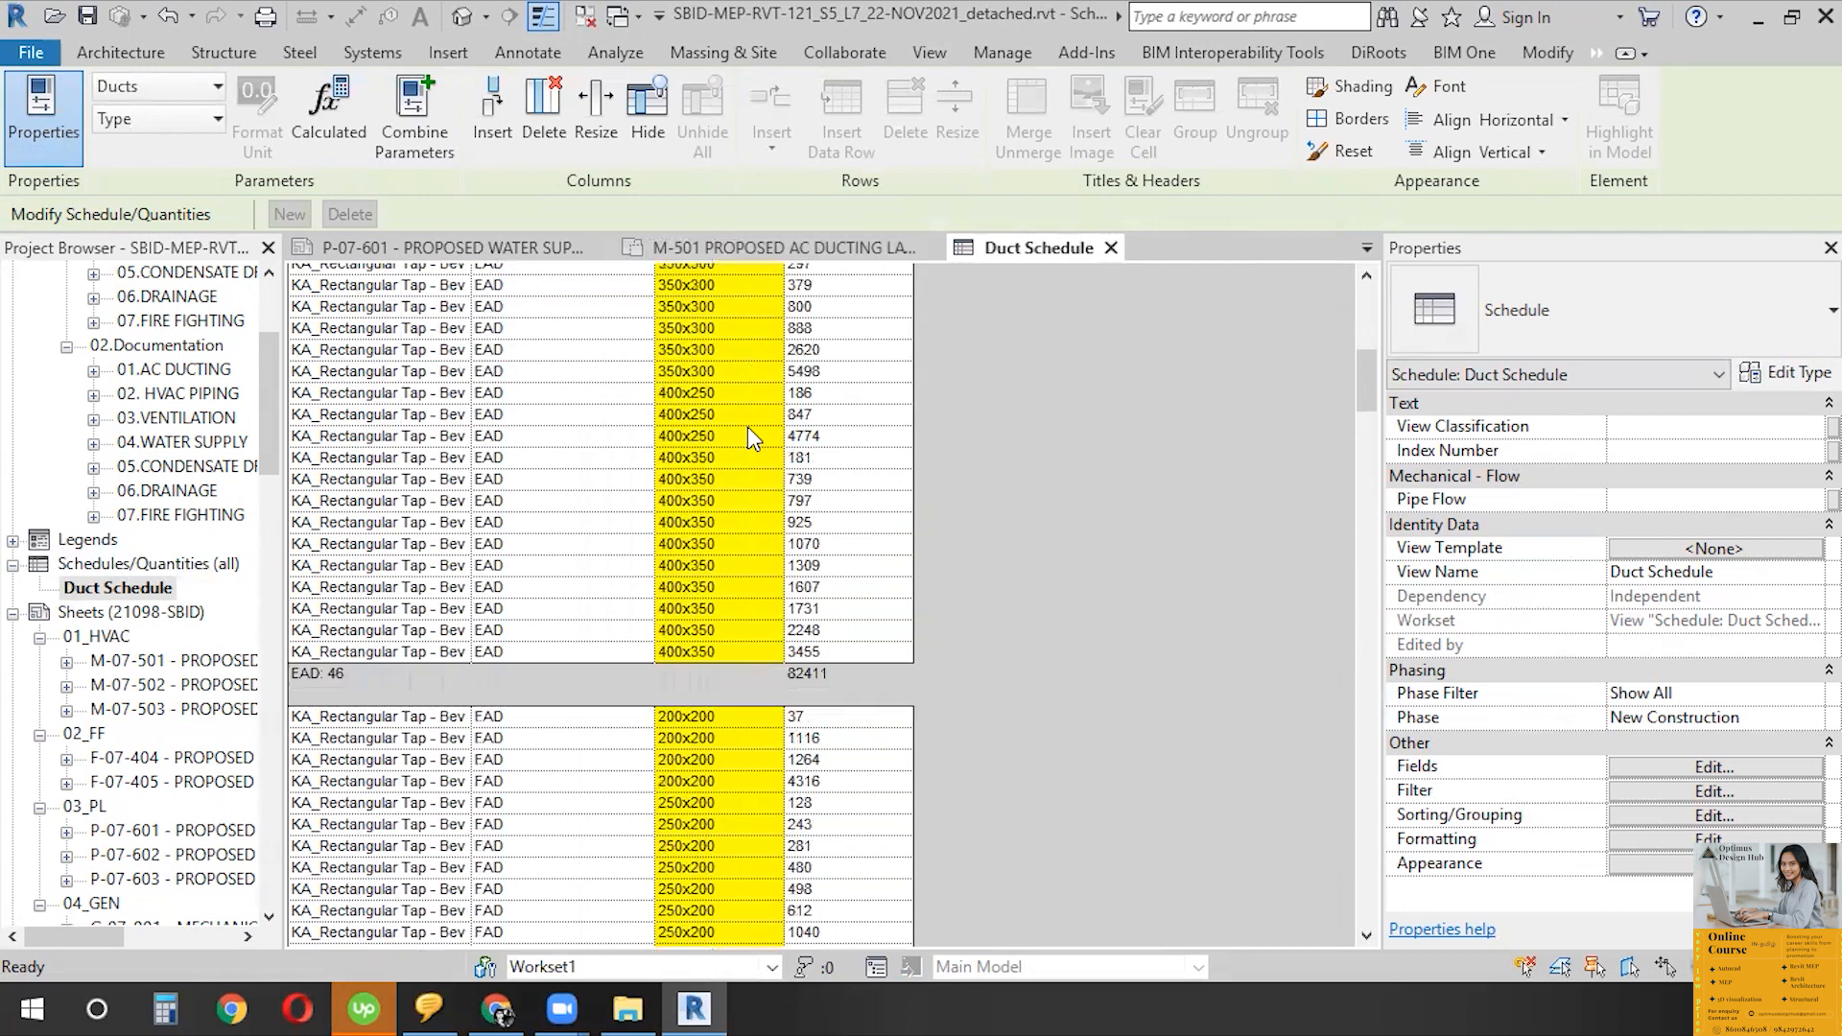
pyautogui.scroll(-6, 587, 624)
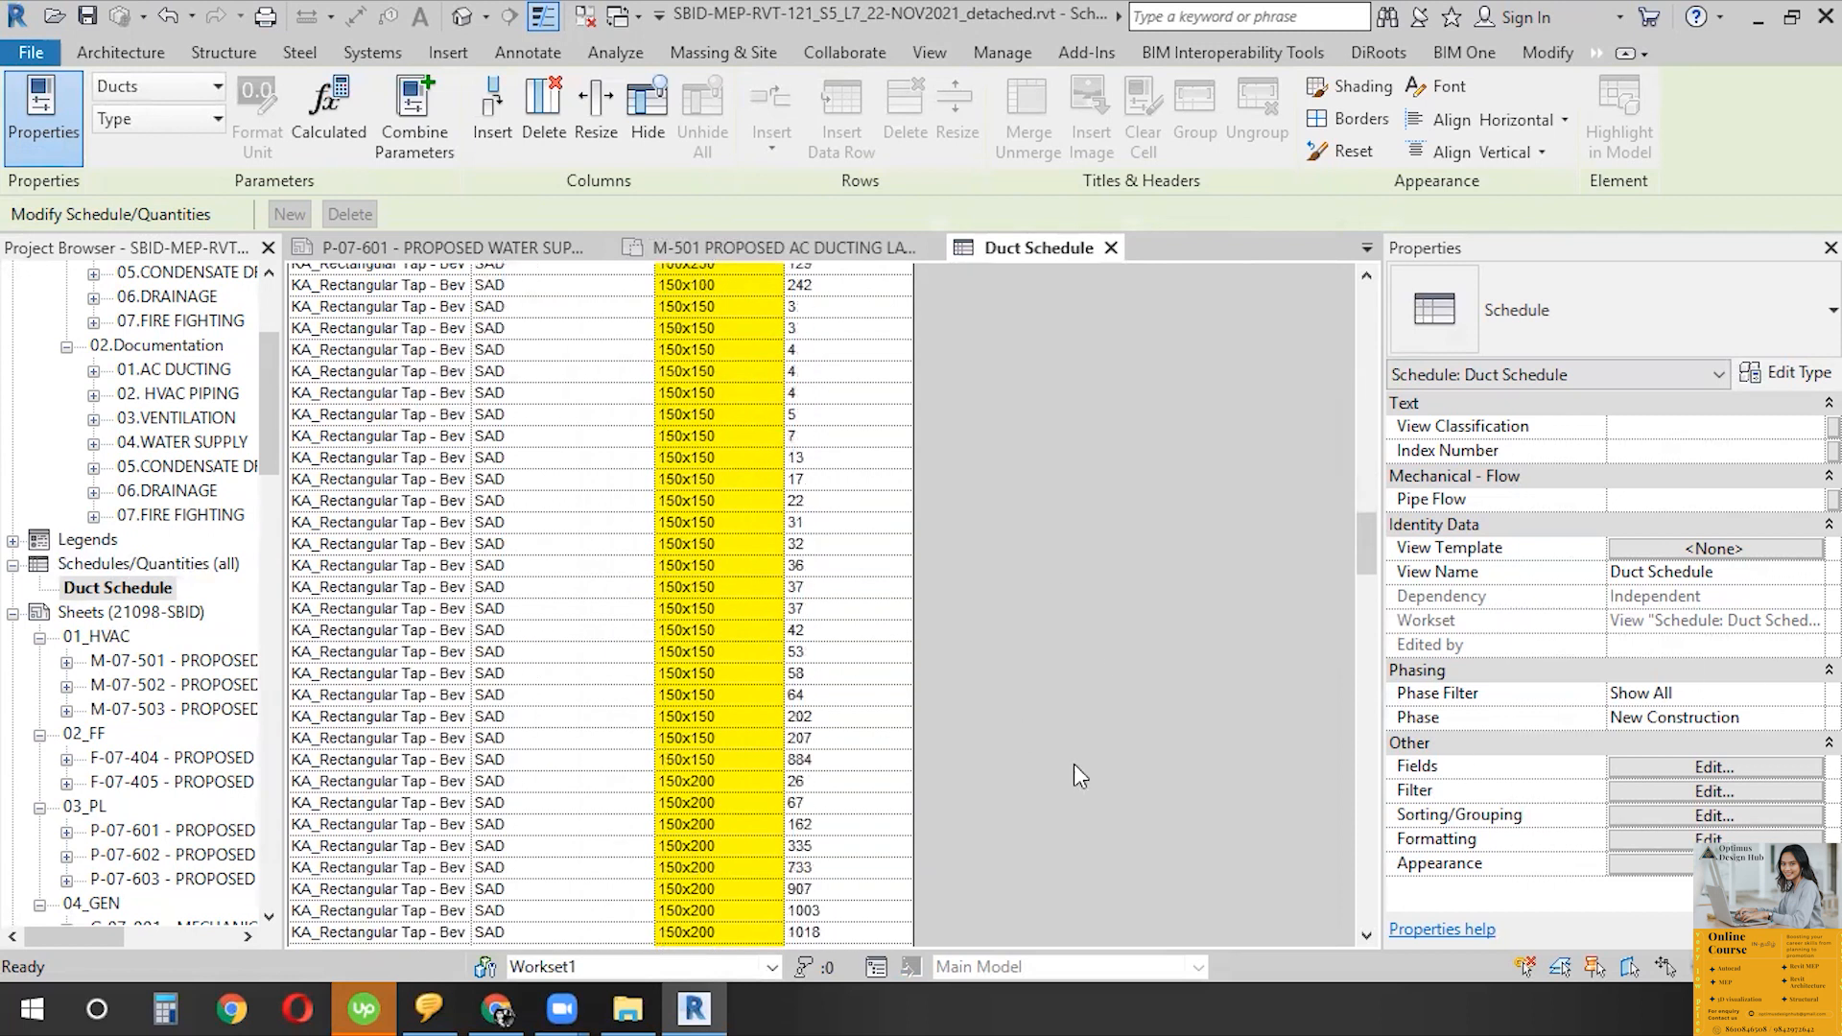
# - Clear all conditional formatting from the Size field
pyautogui.click(1714, 793)
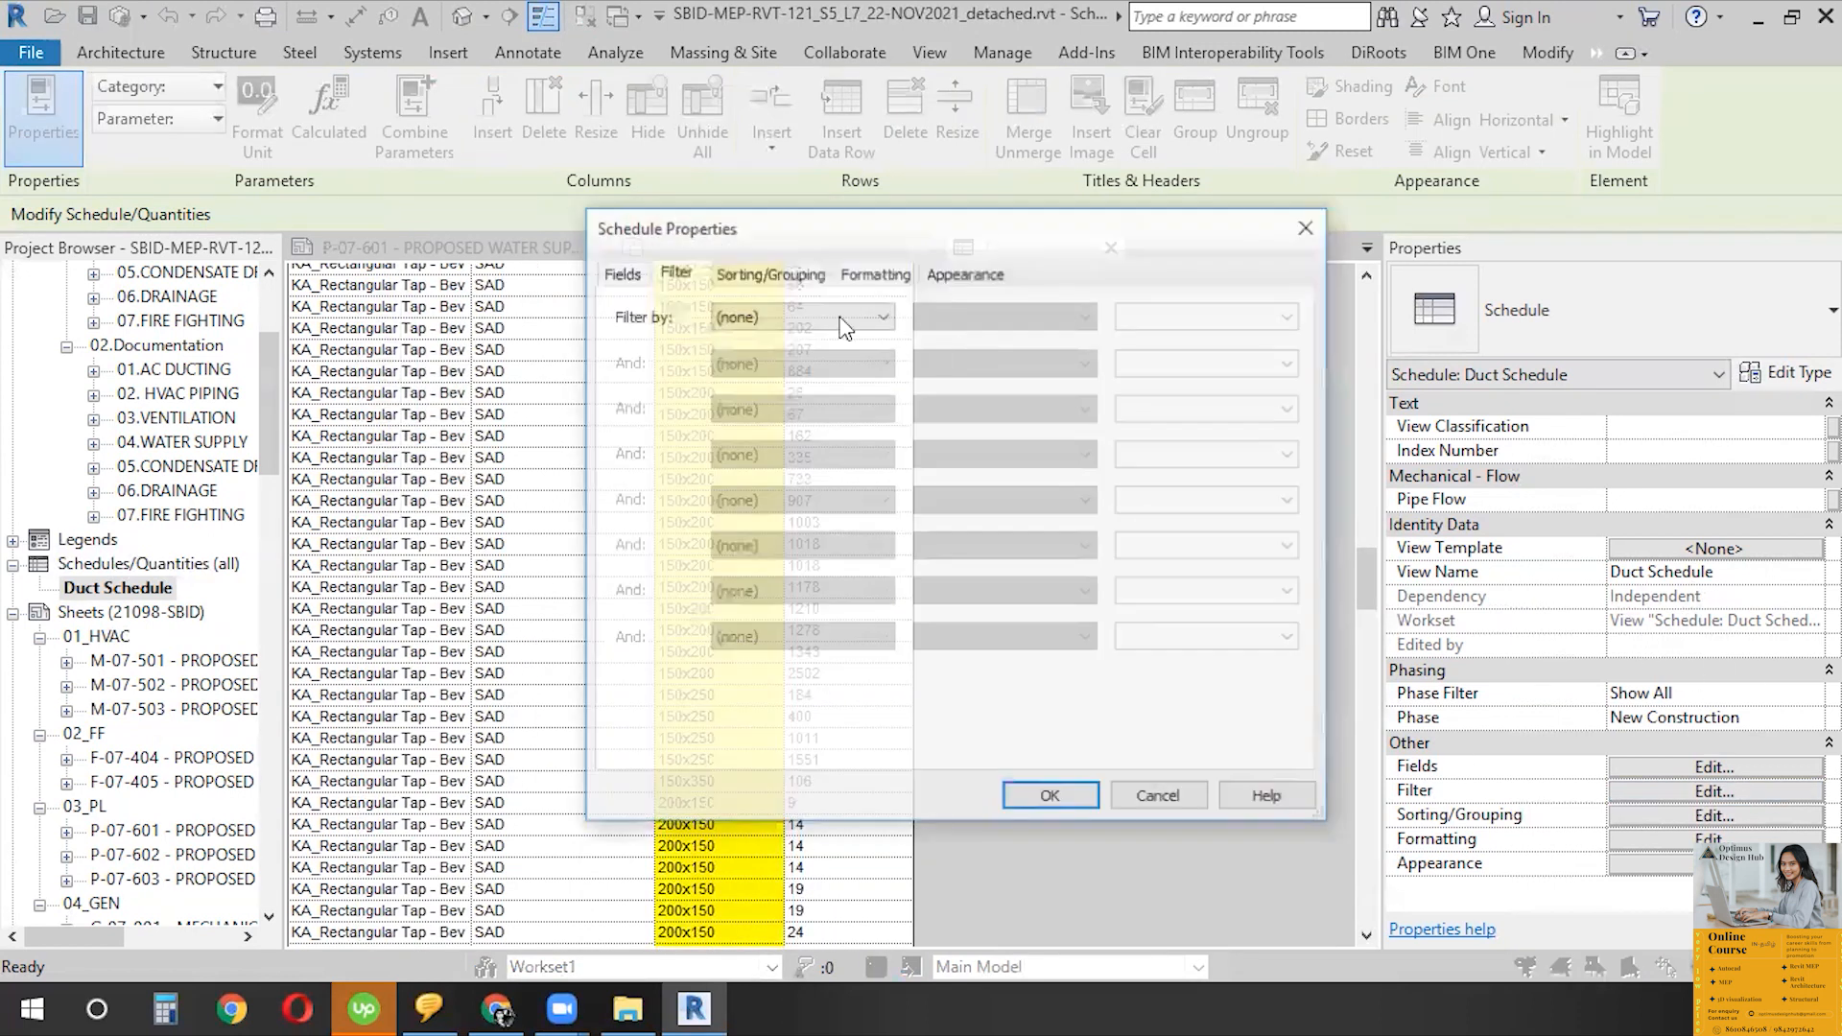
pyautogui.click(875, 273)
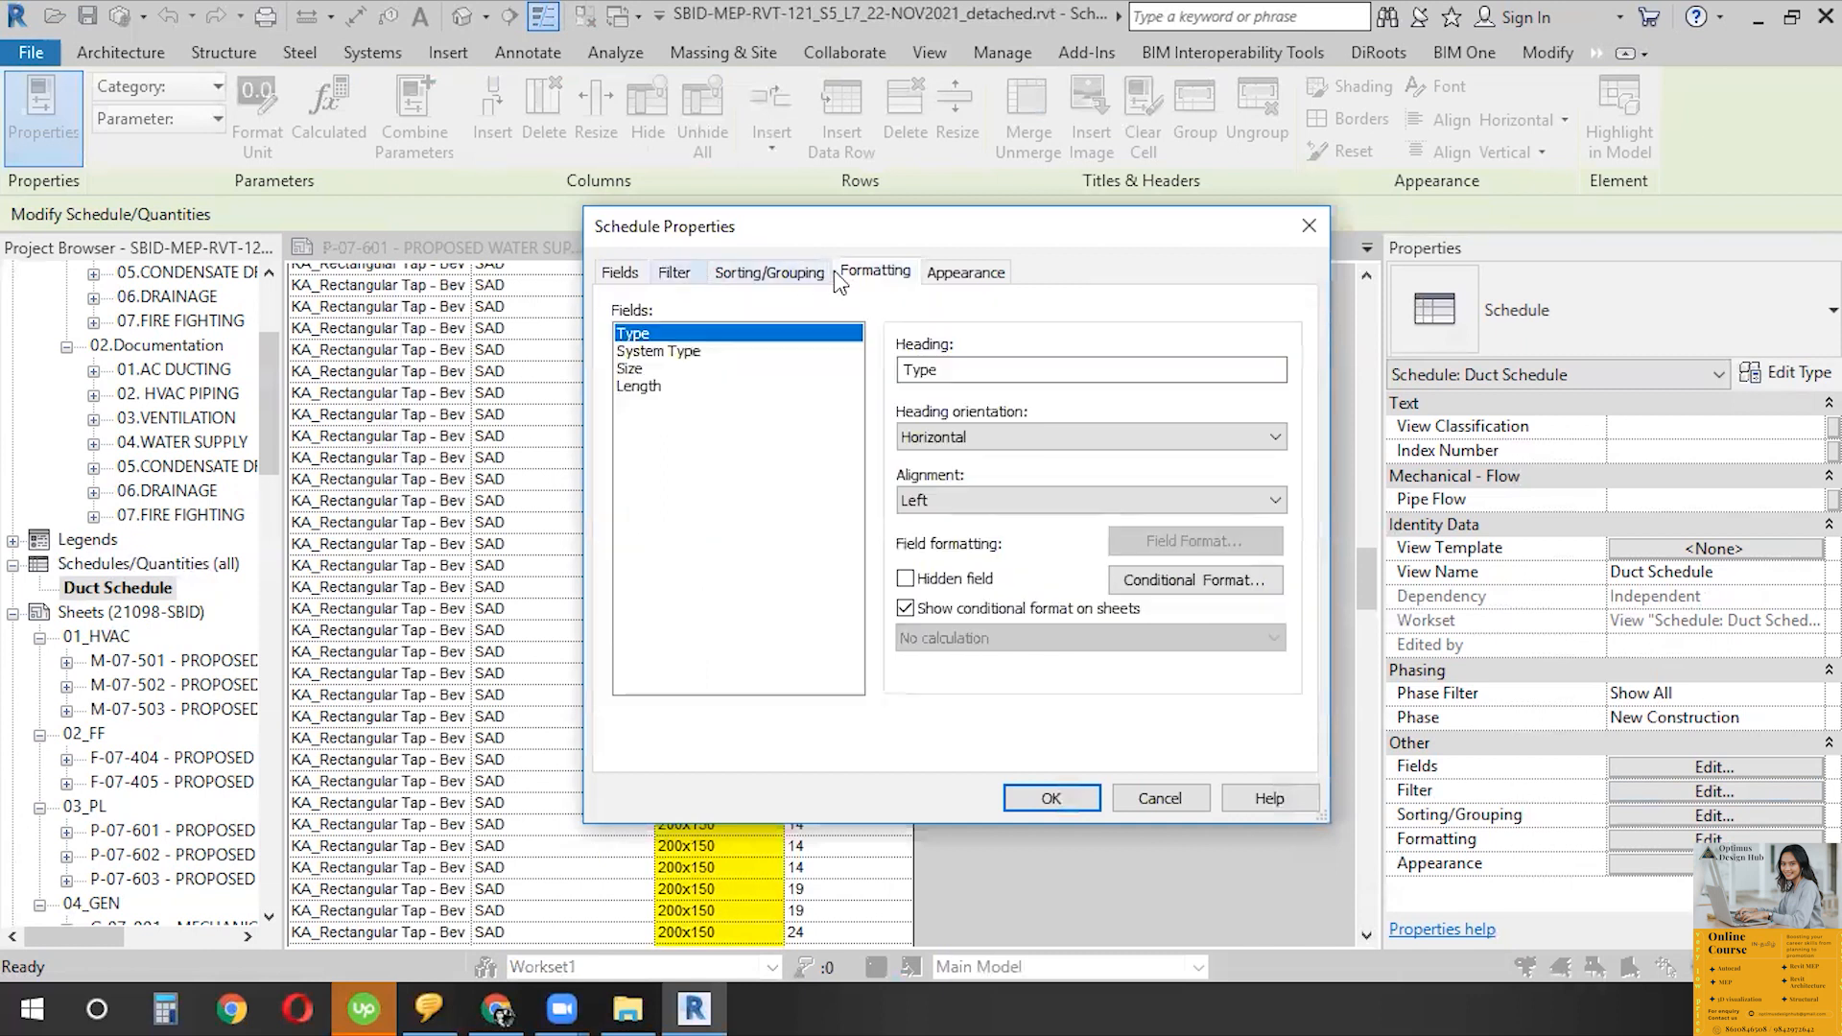
pyautogui.click(717, 370)
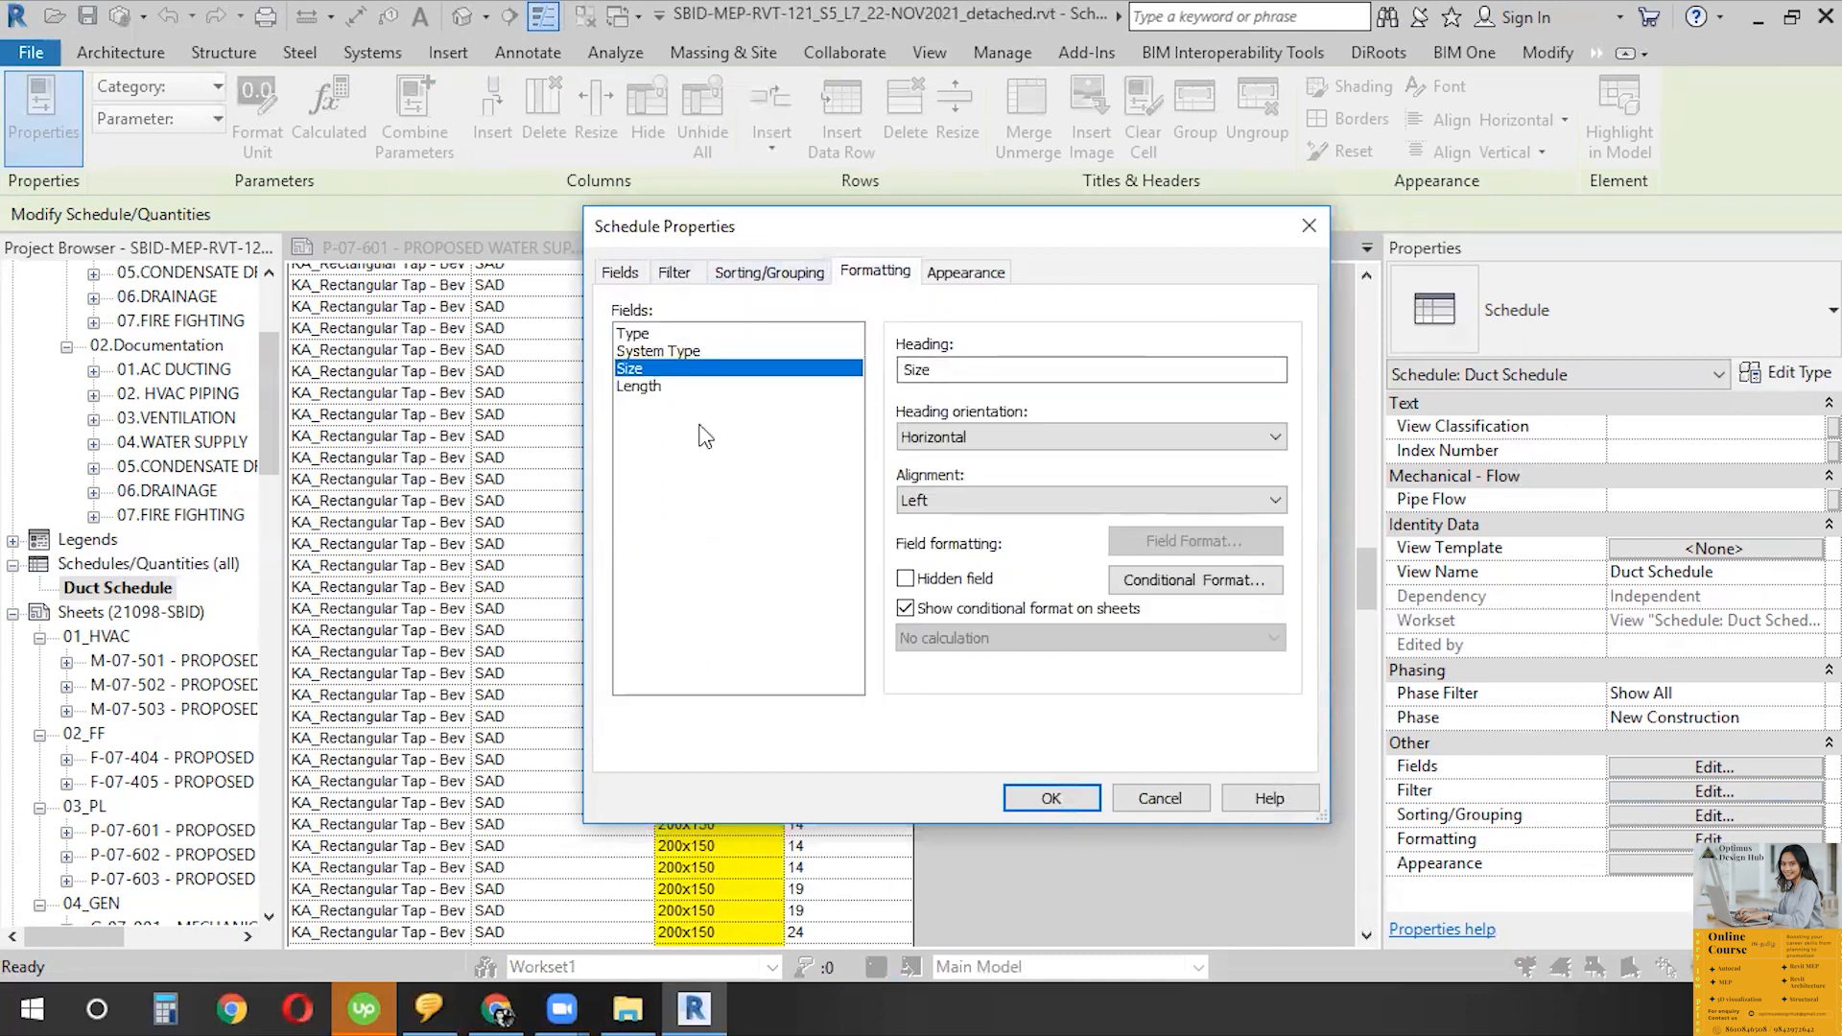
pyautogui.click(1189, 585)
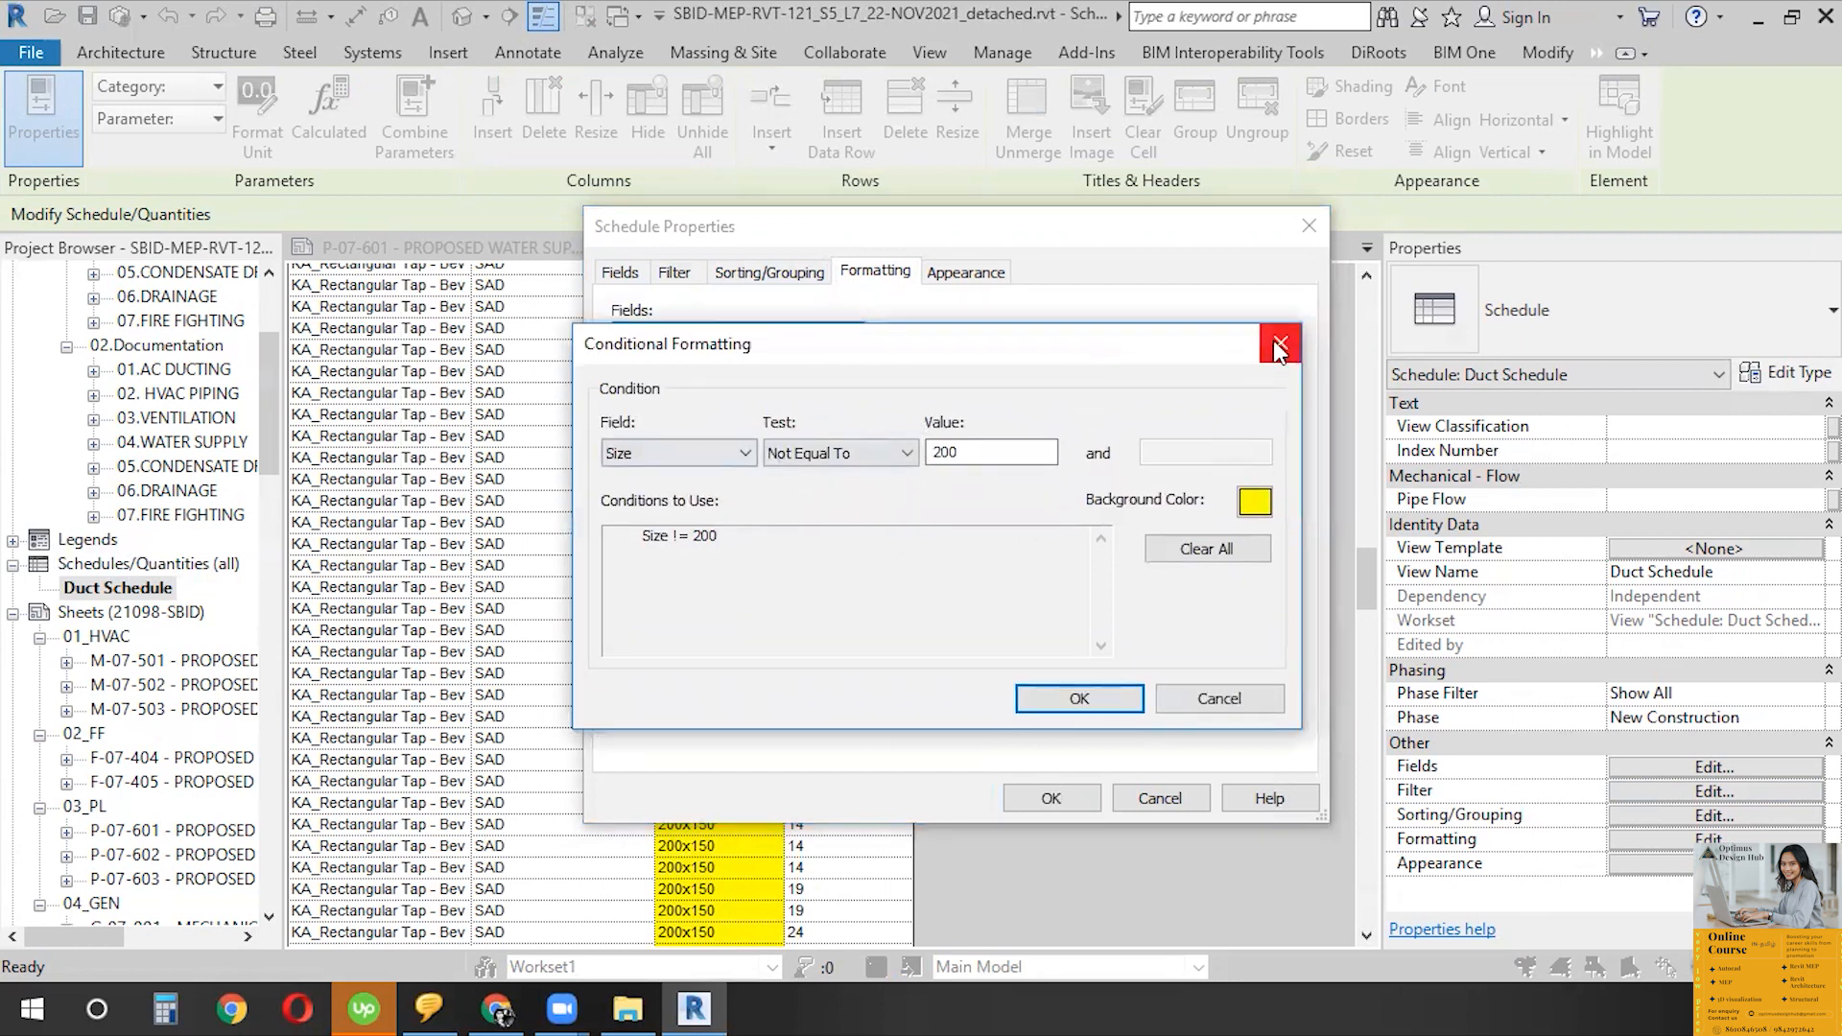
pyautogui.click(1230, 549)
pyautogui.click(1103, 697)
# - Define a conditional format on the Length field with the test Greater Than 500
pyautogui.click(641, 389)
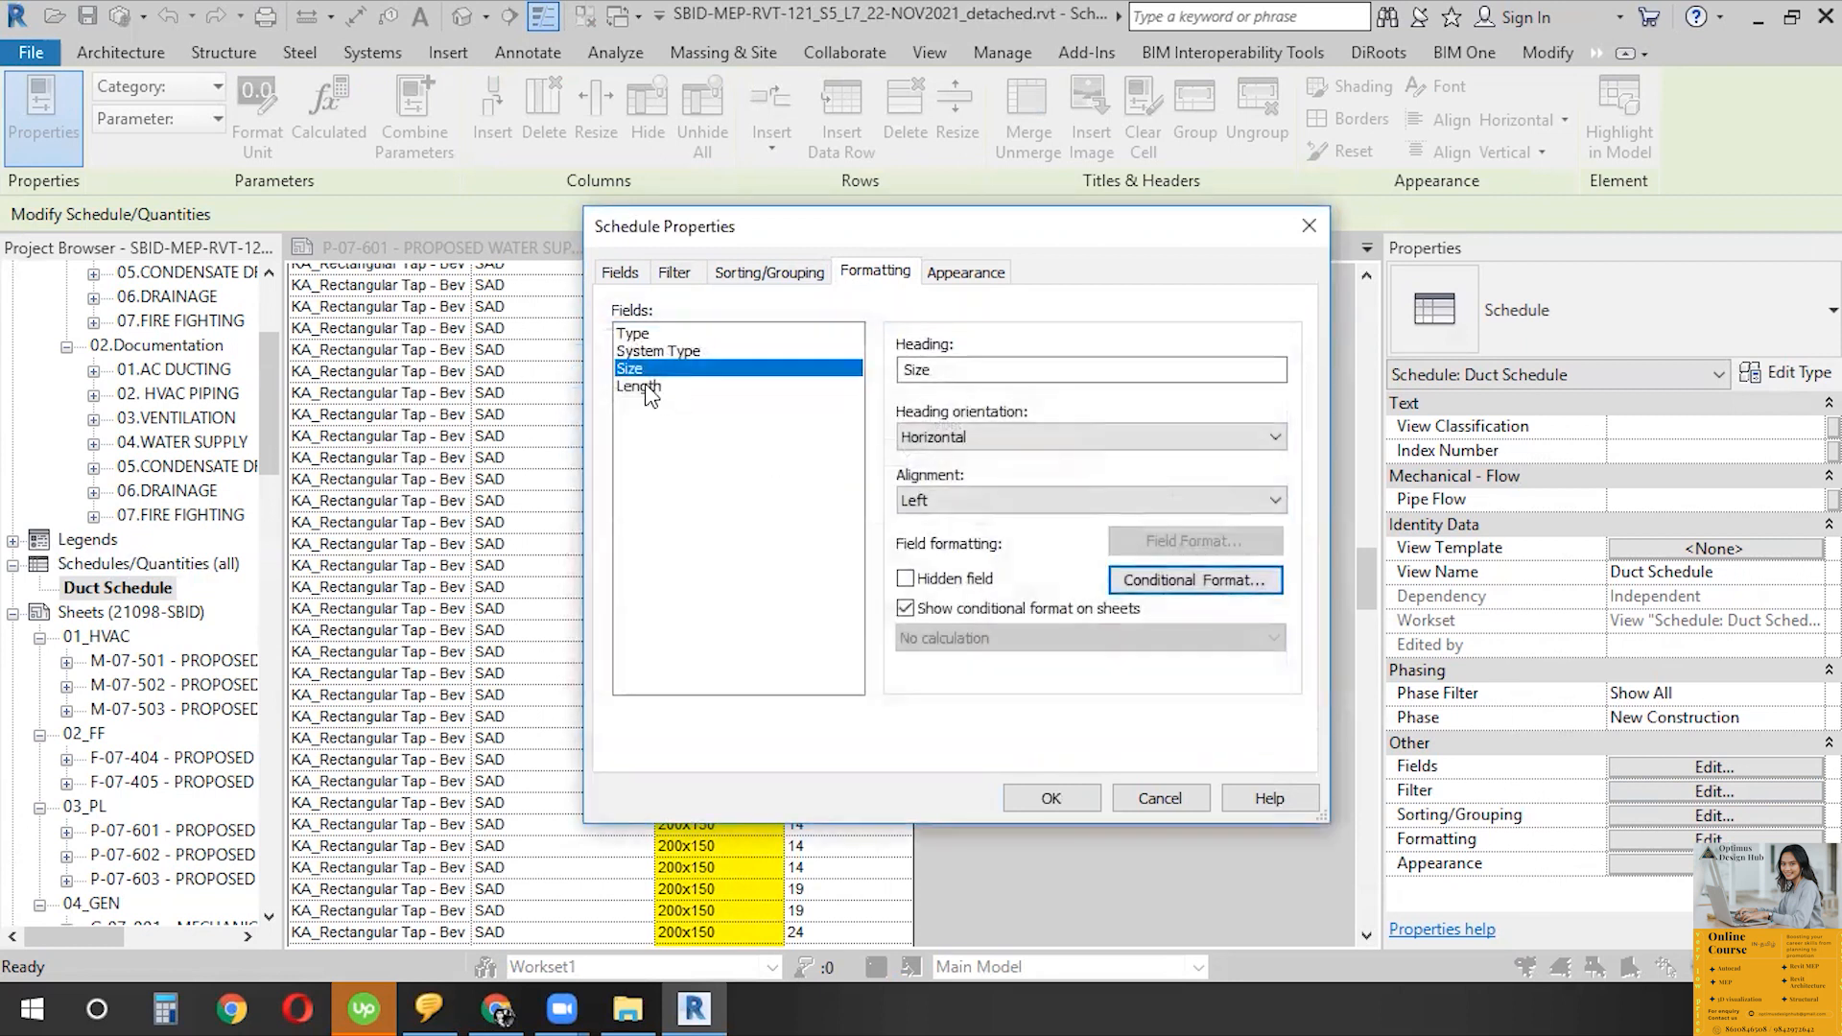
pyautogui.click(1148, 585)
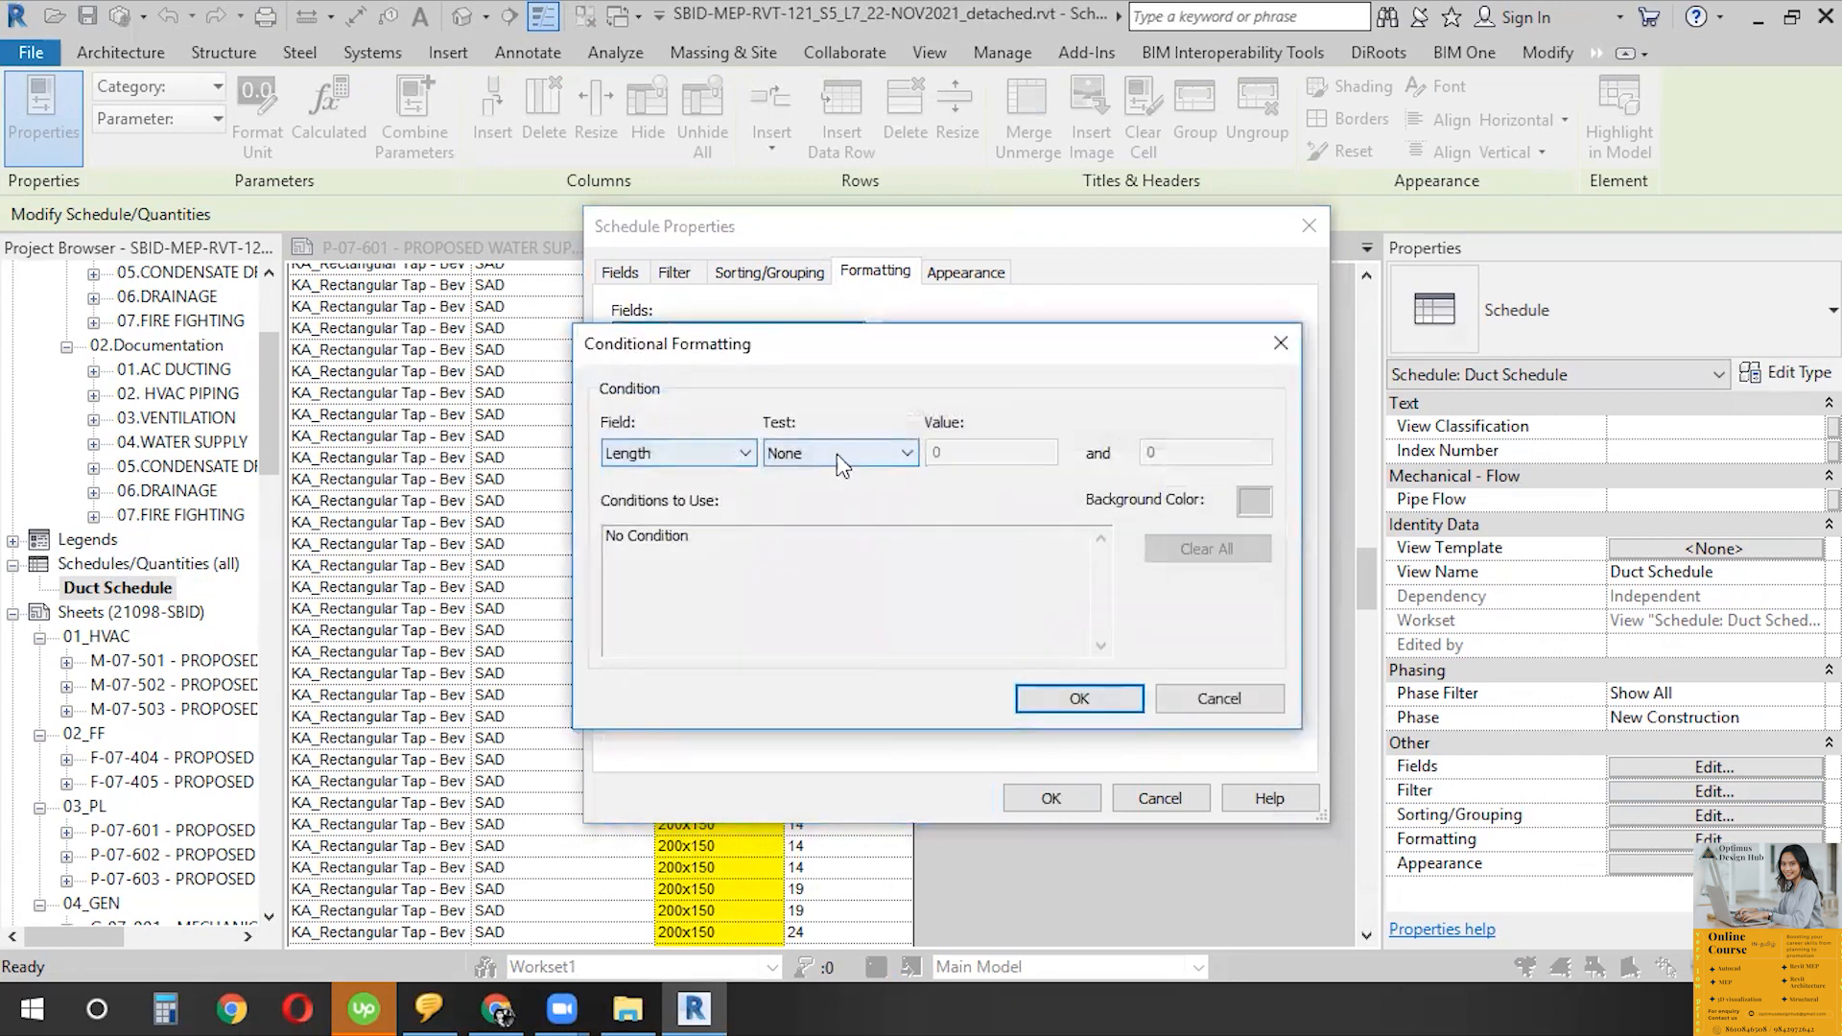
pyautogui.click(863, 453)
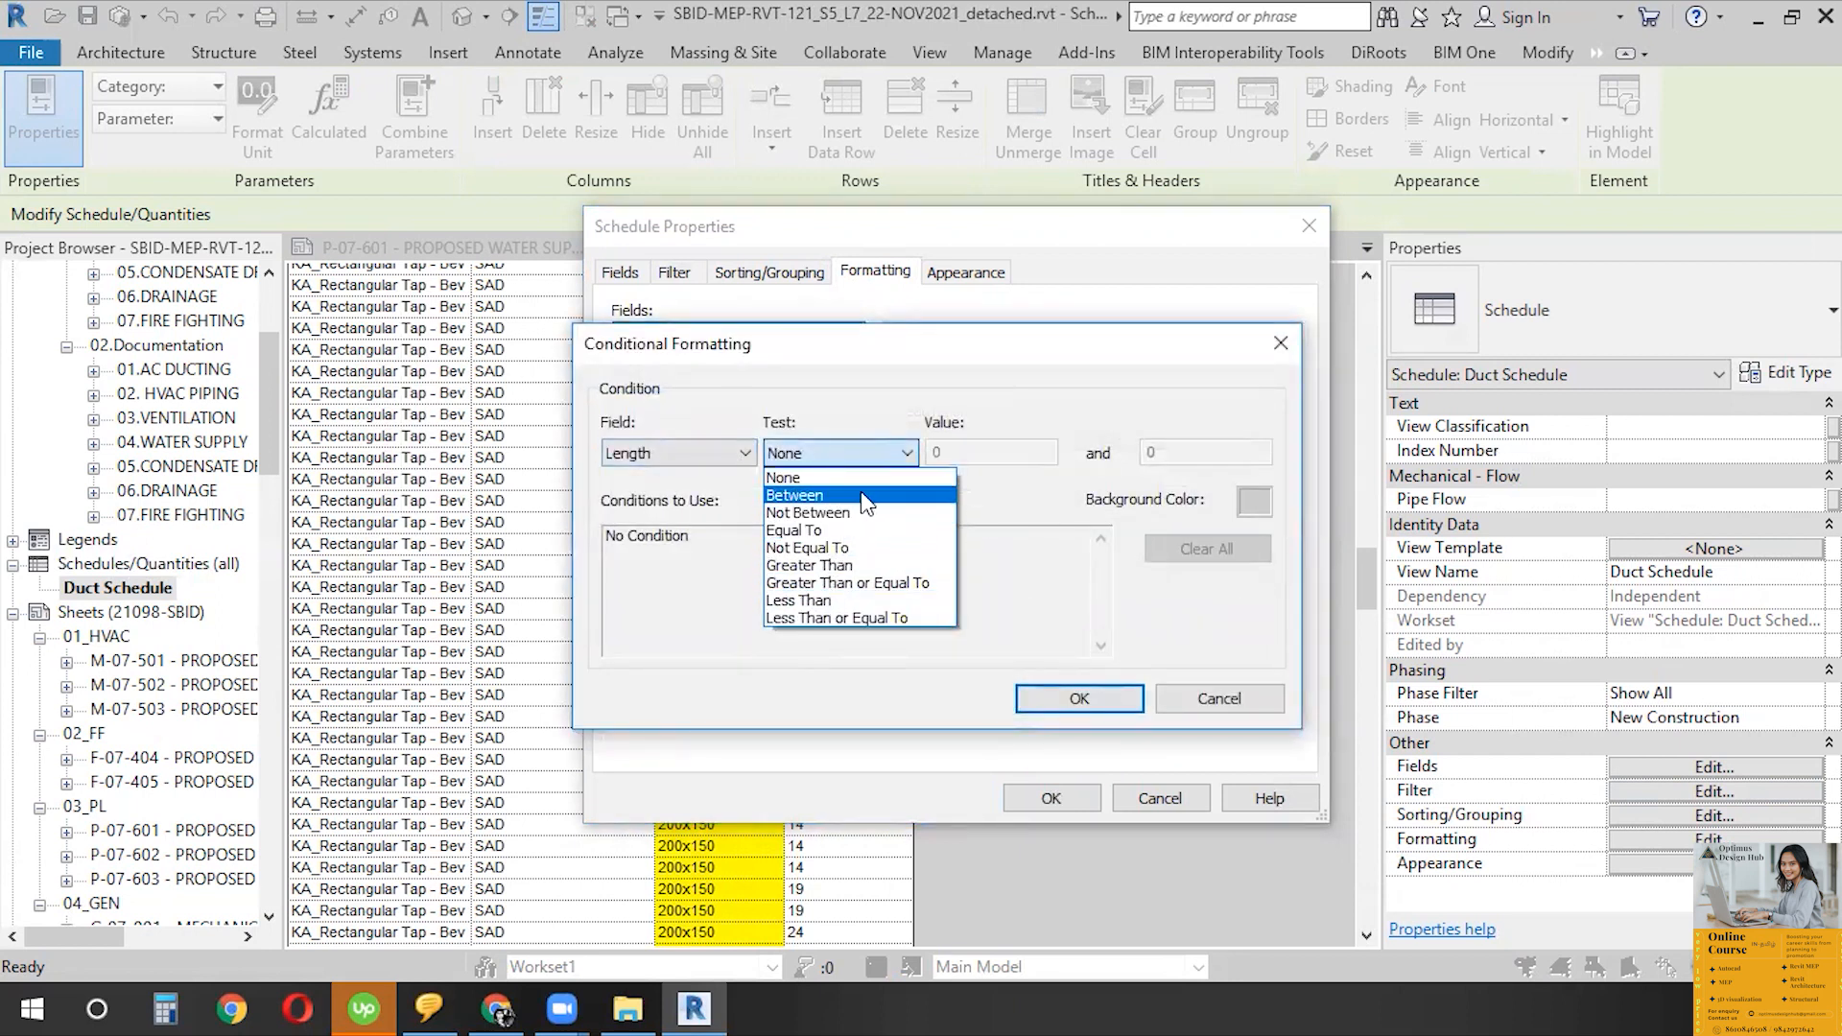
pyautogui.click(863, 548)
pyautogui.press('Tab')
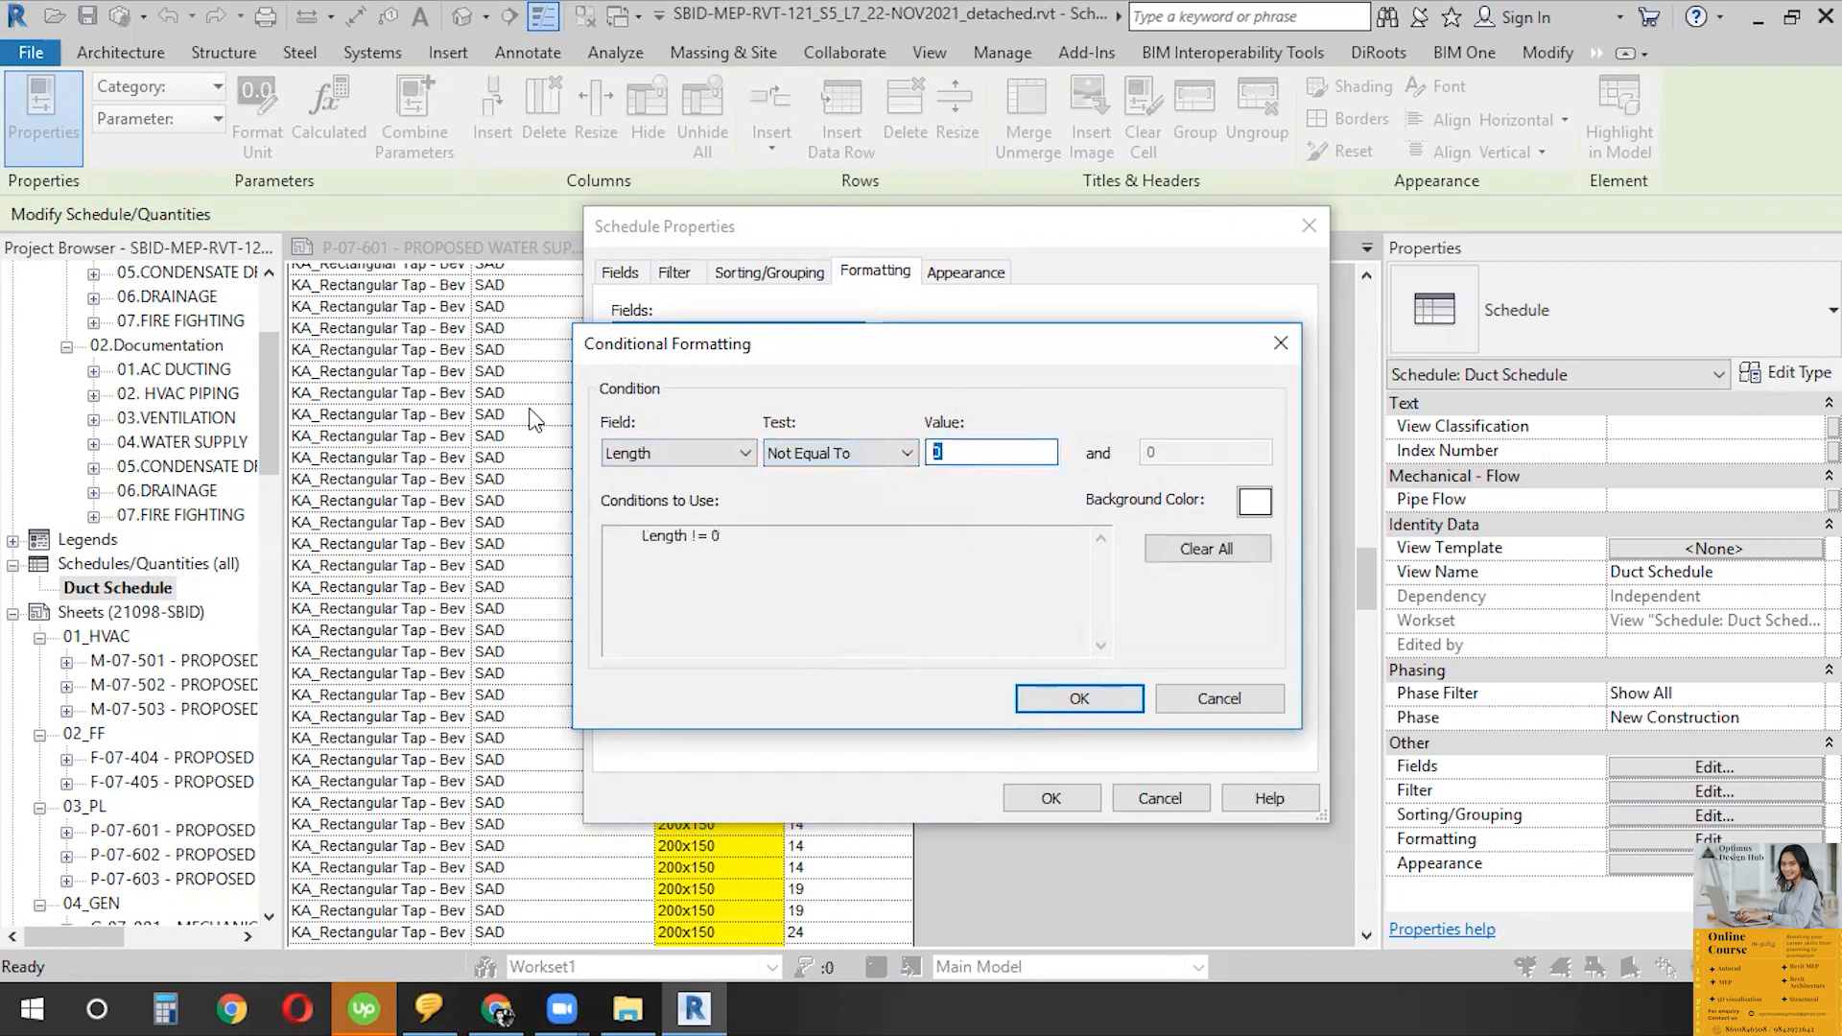
pyautogui.click(831, 464)
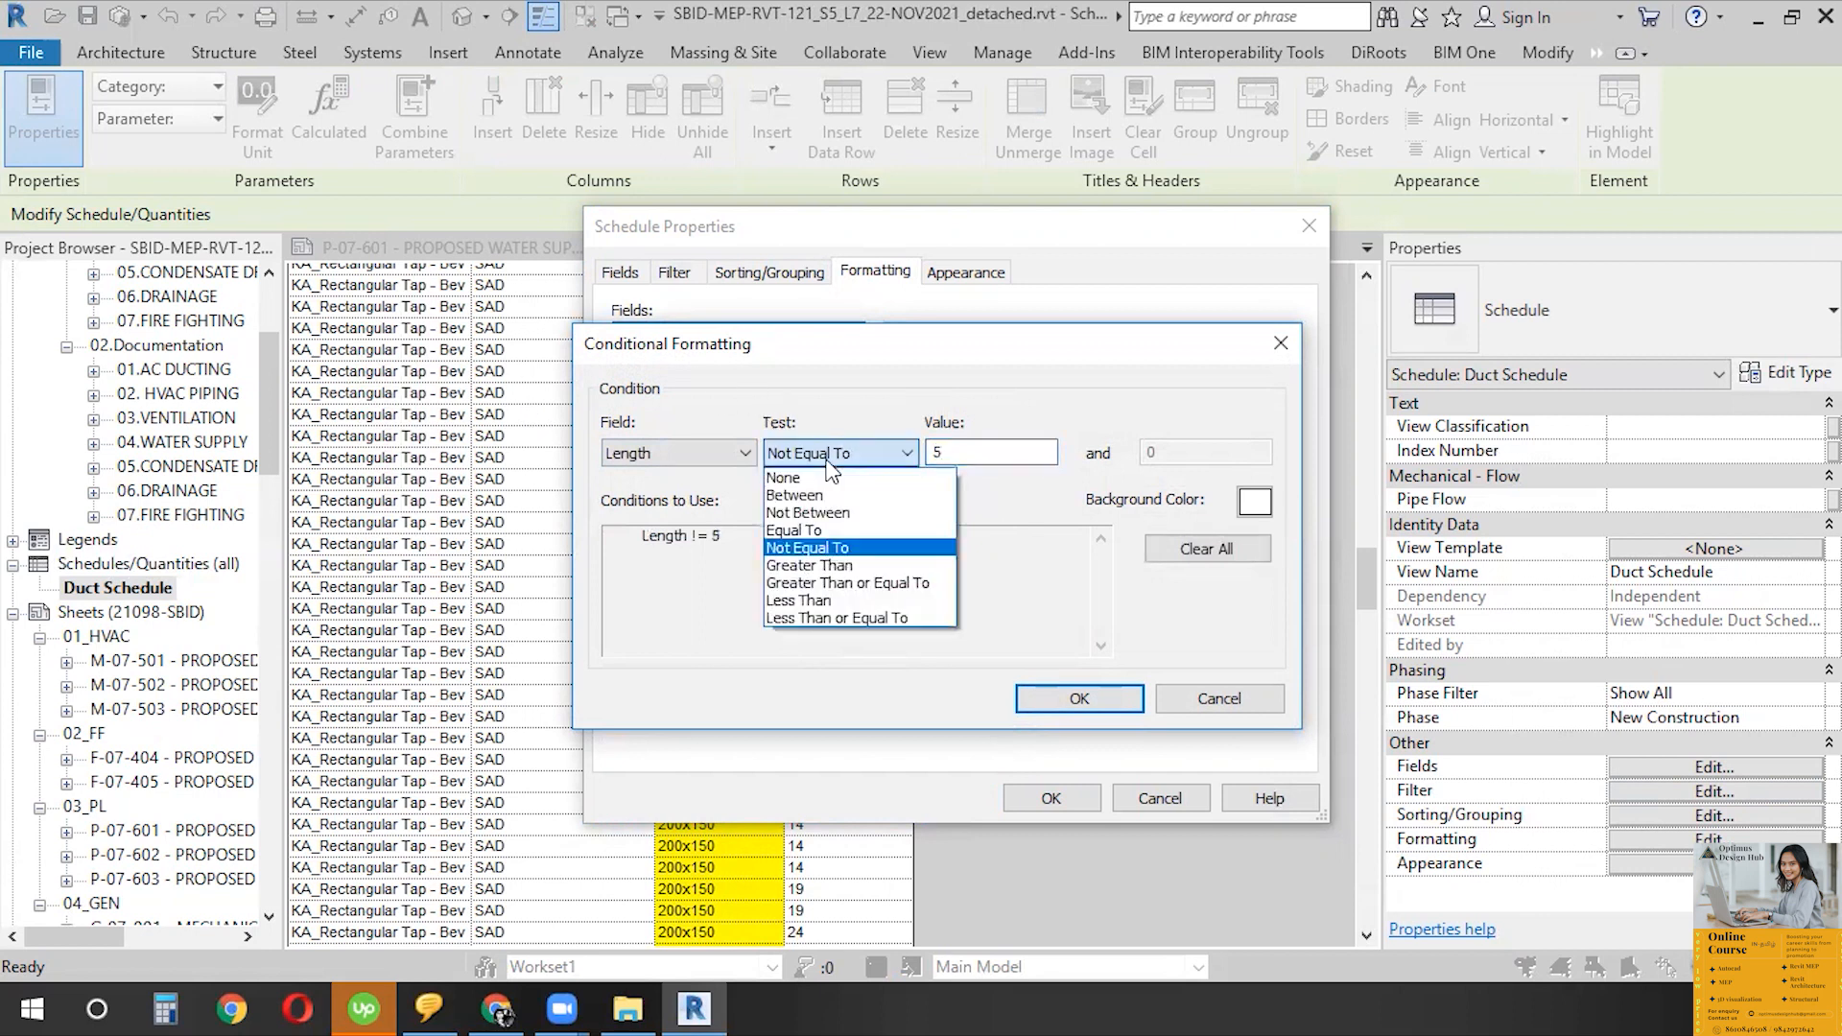
pyautogui.click(845, 568)
pyautogui.click(1000, 451)
pyautogui.moveTo(1001, 451); pyautogui.dragTo(658, 423)
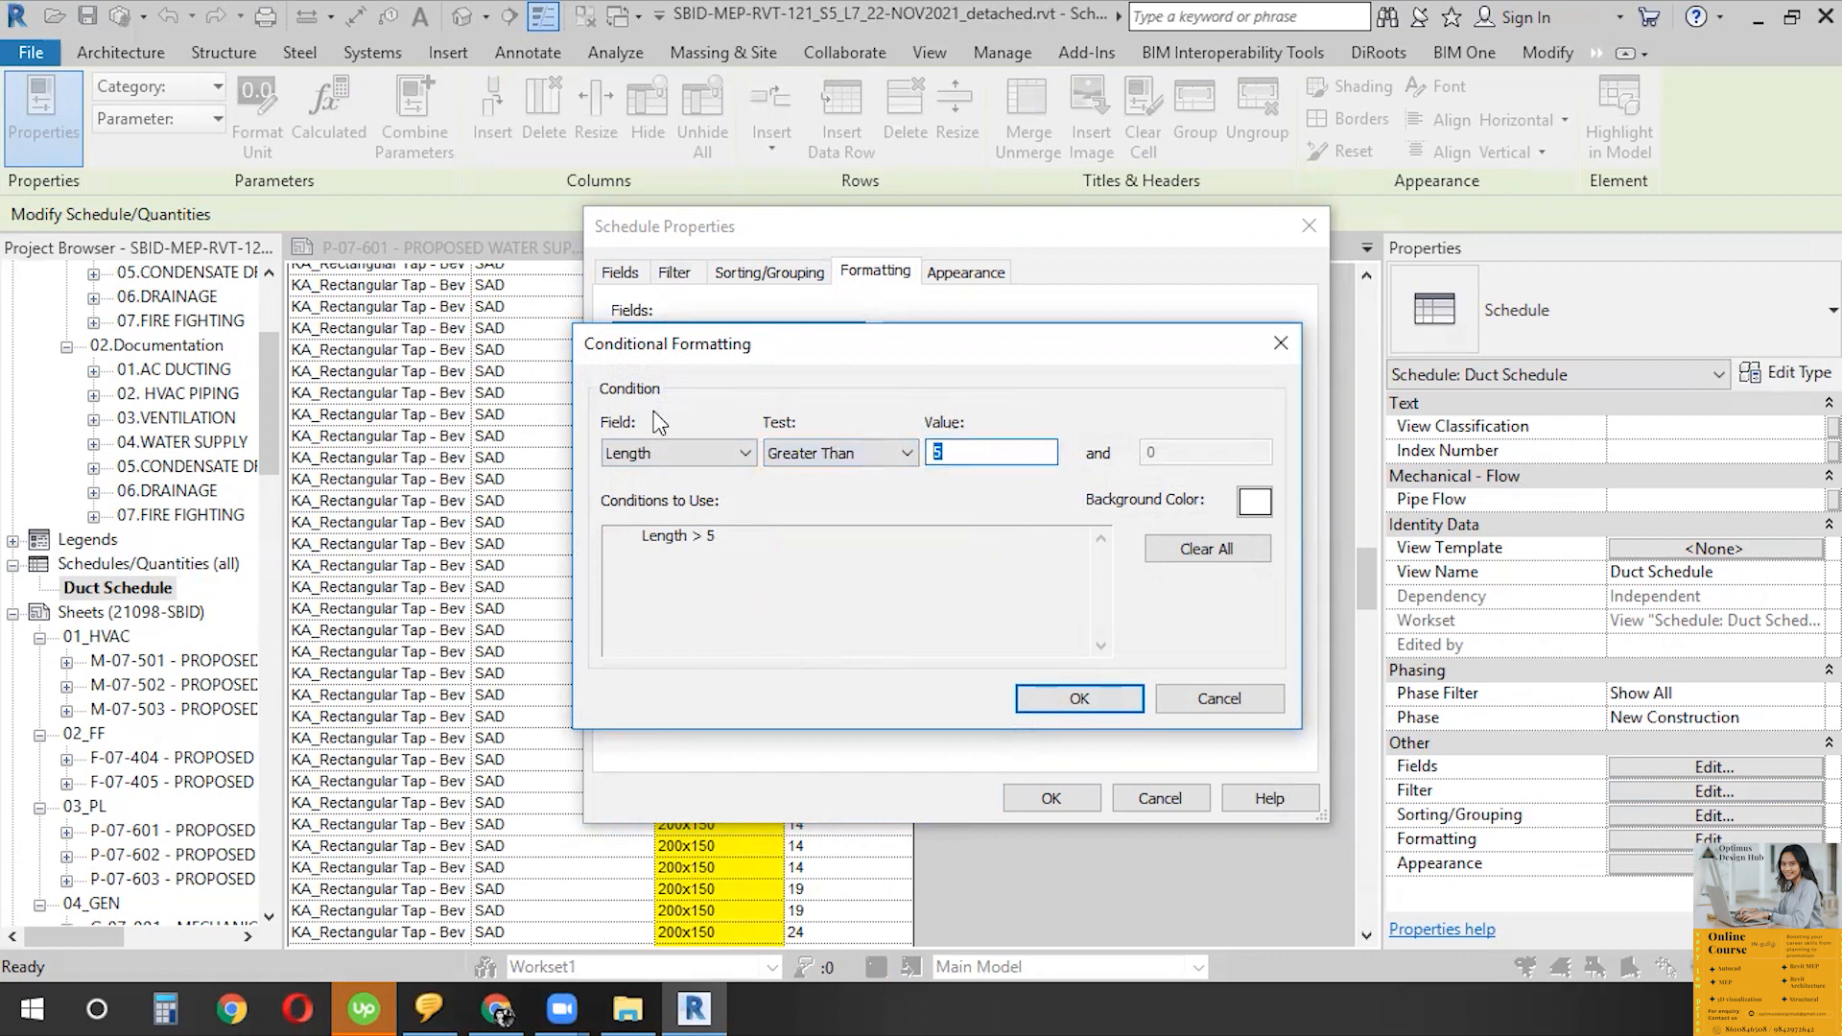
pyautogui.write('00')
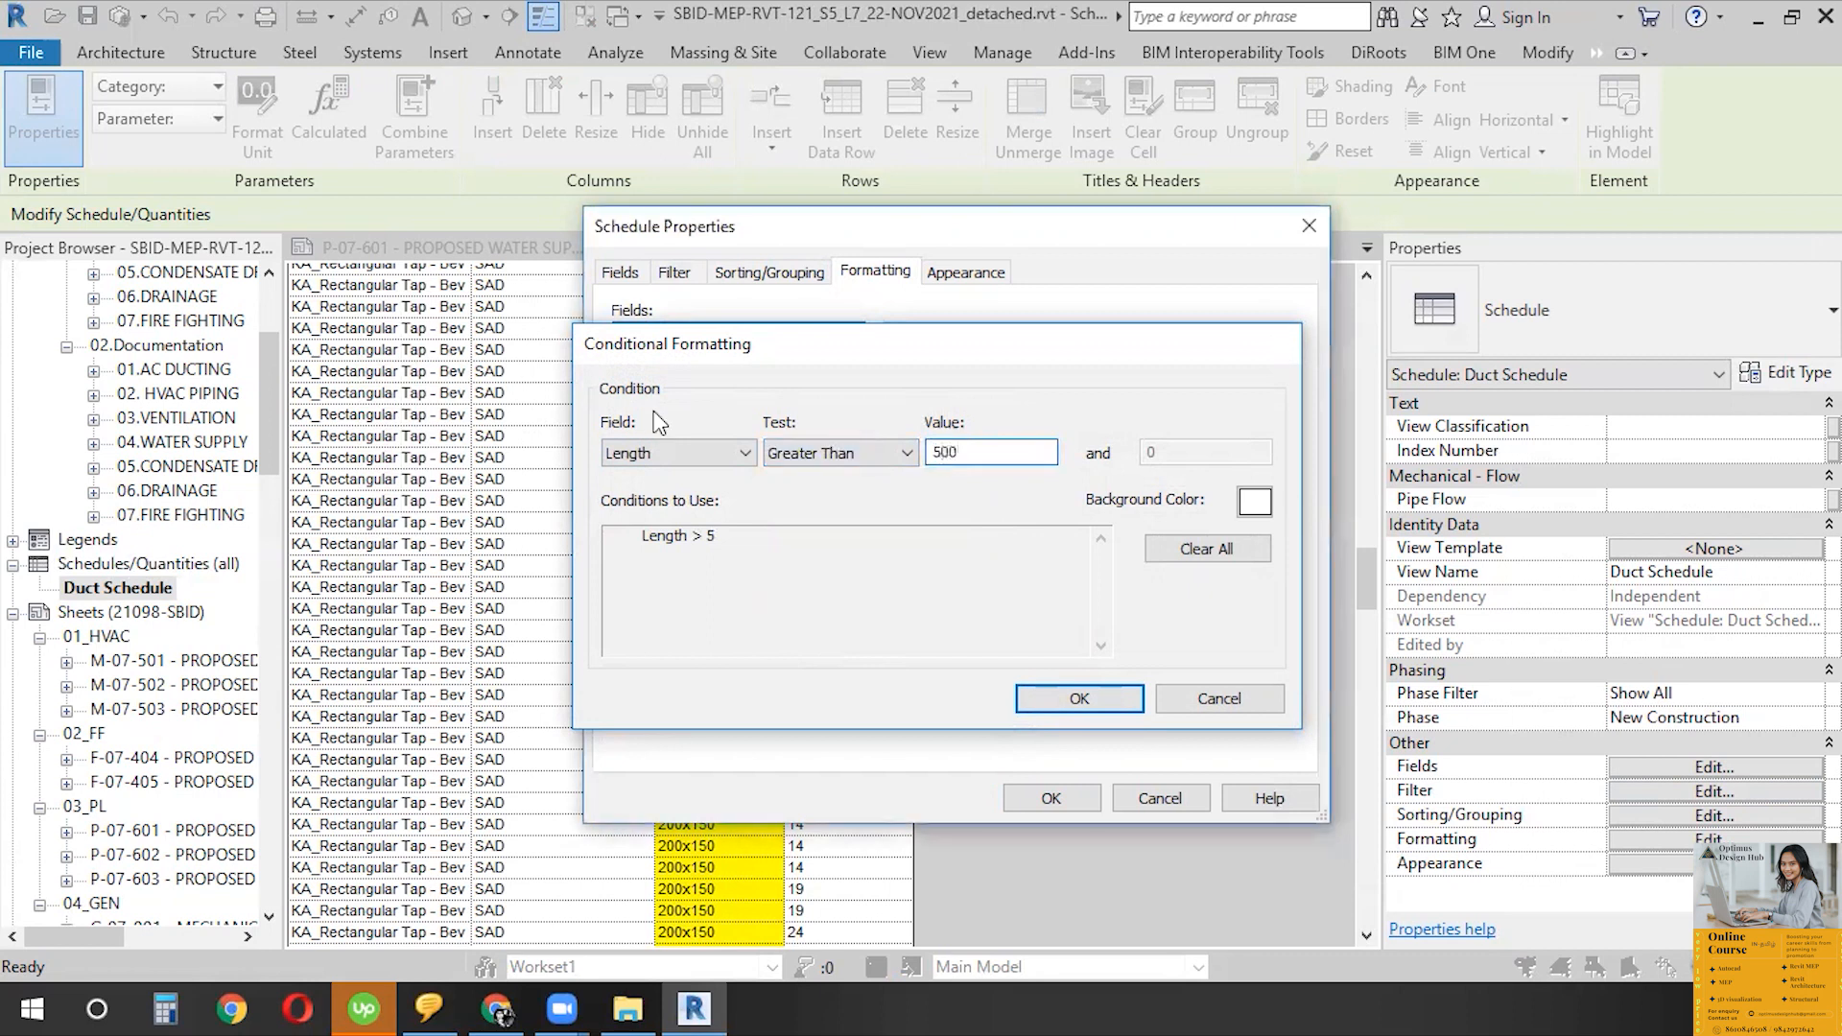
pyautogui.press('Return')
# - Set the Length condition's background color to cyan and apply the formatting to the schedule
pyautogui.click(1177, 507)
pyautogui.click(1255, 501)
pyautogui.click(796, 560)
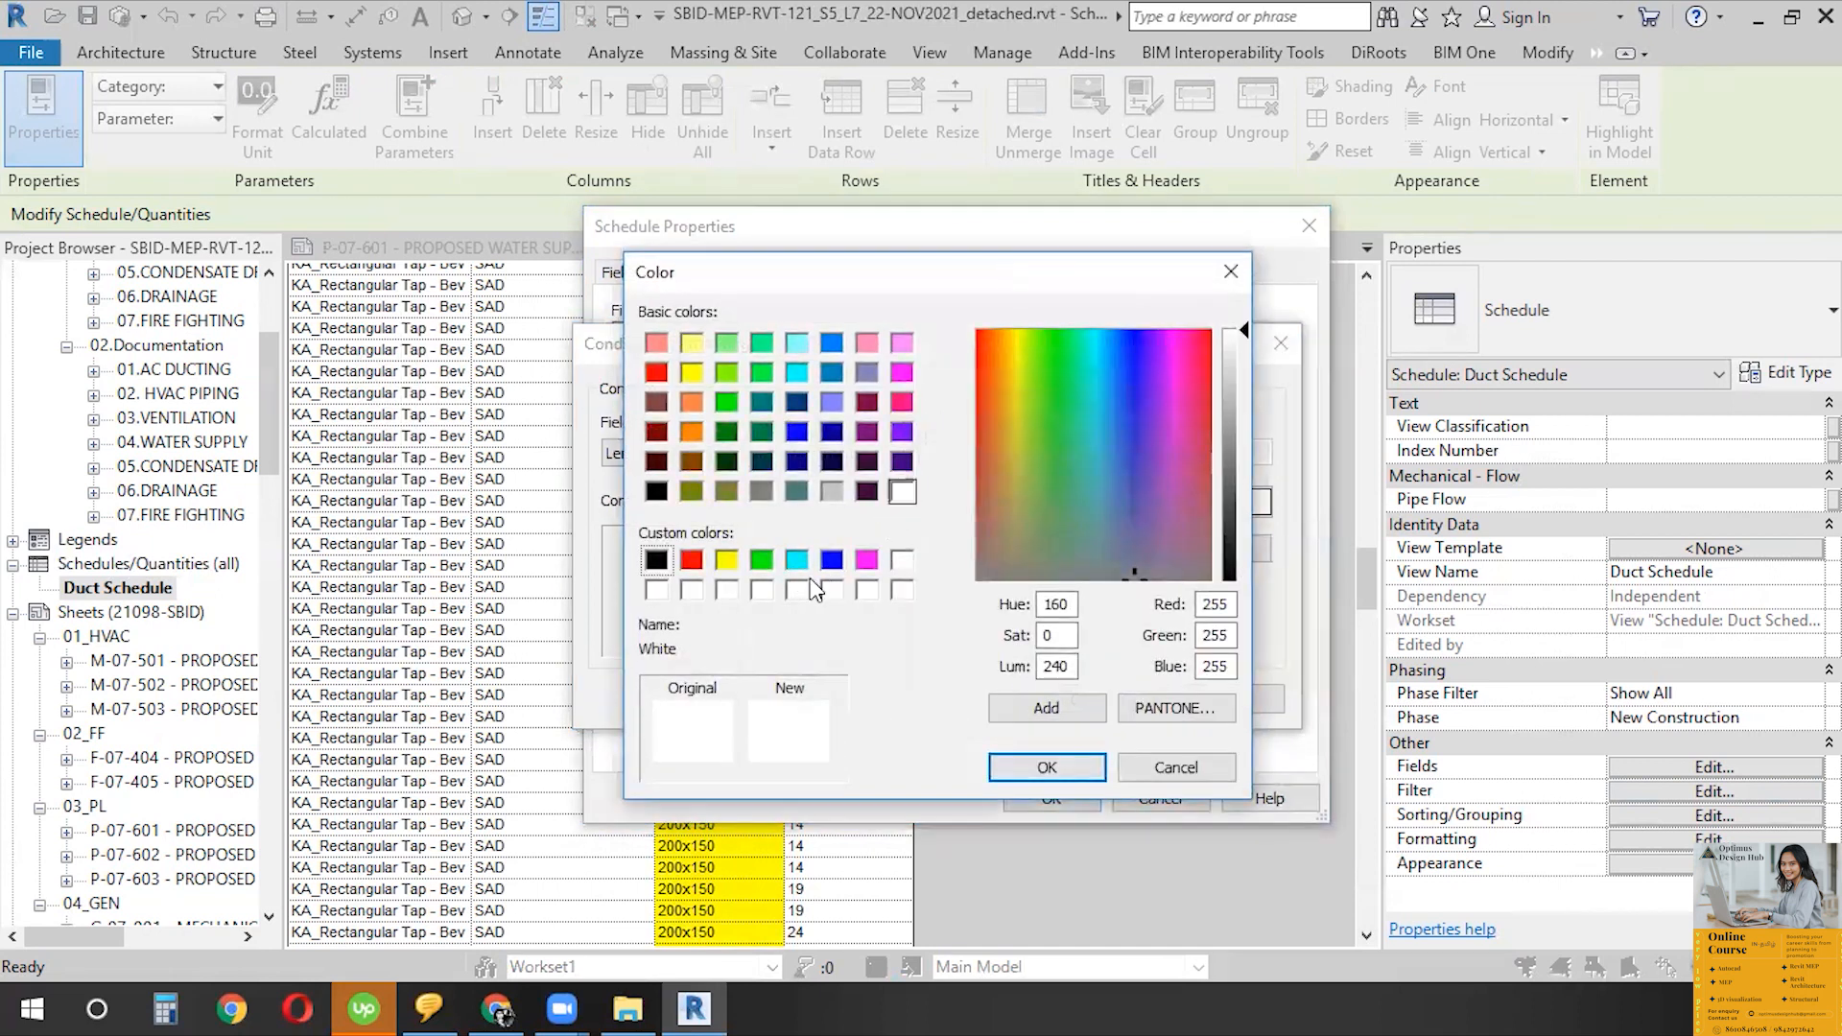
pyautogui.click(1047, 768)
pyautogui.click(1075, 693)
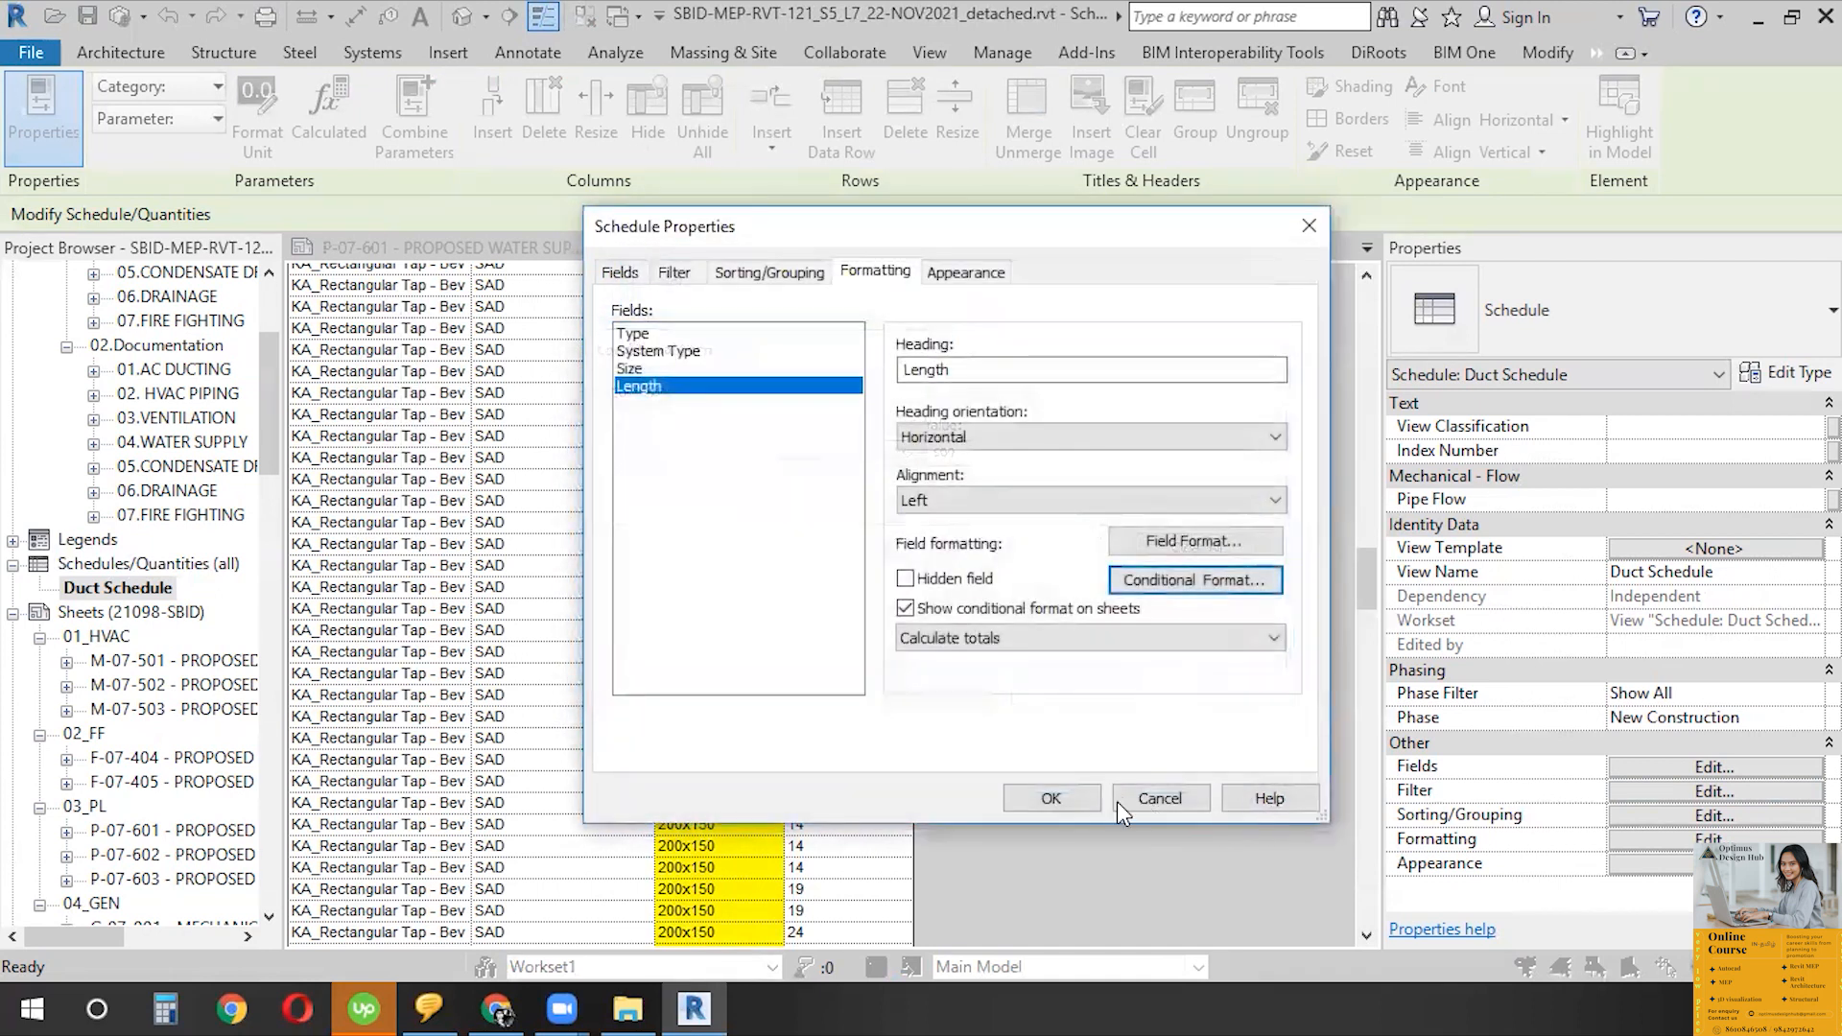
pyautogui.click(1065, 800)
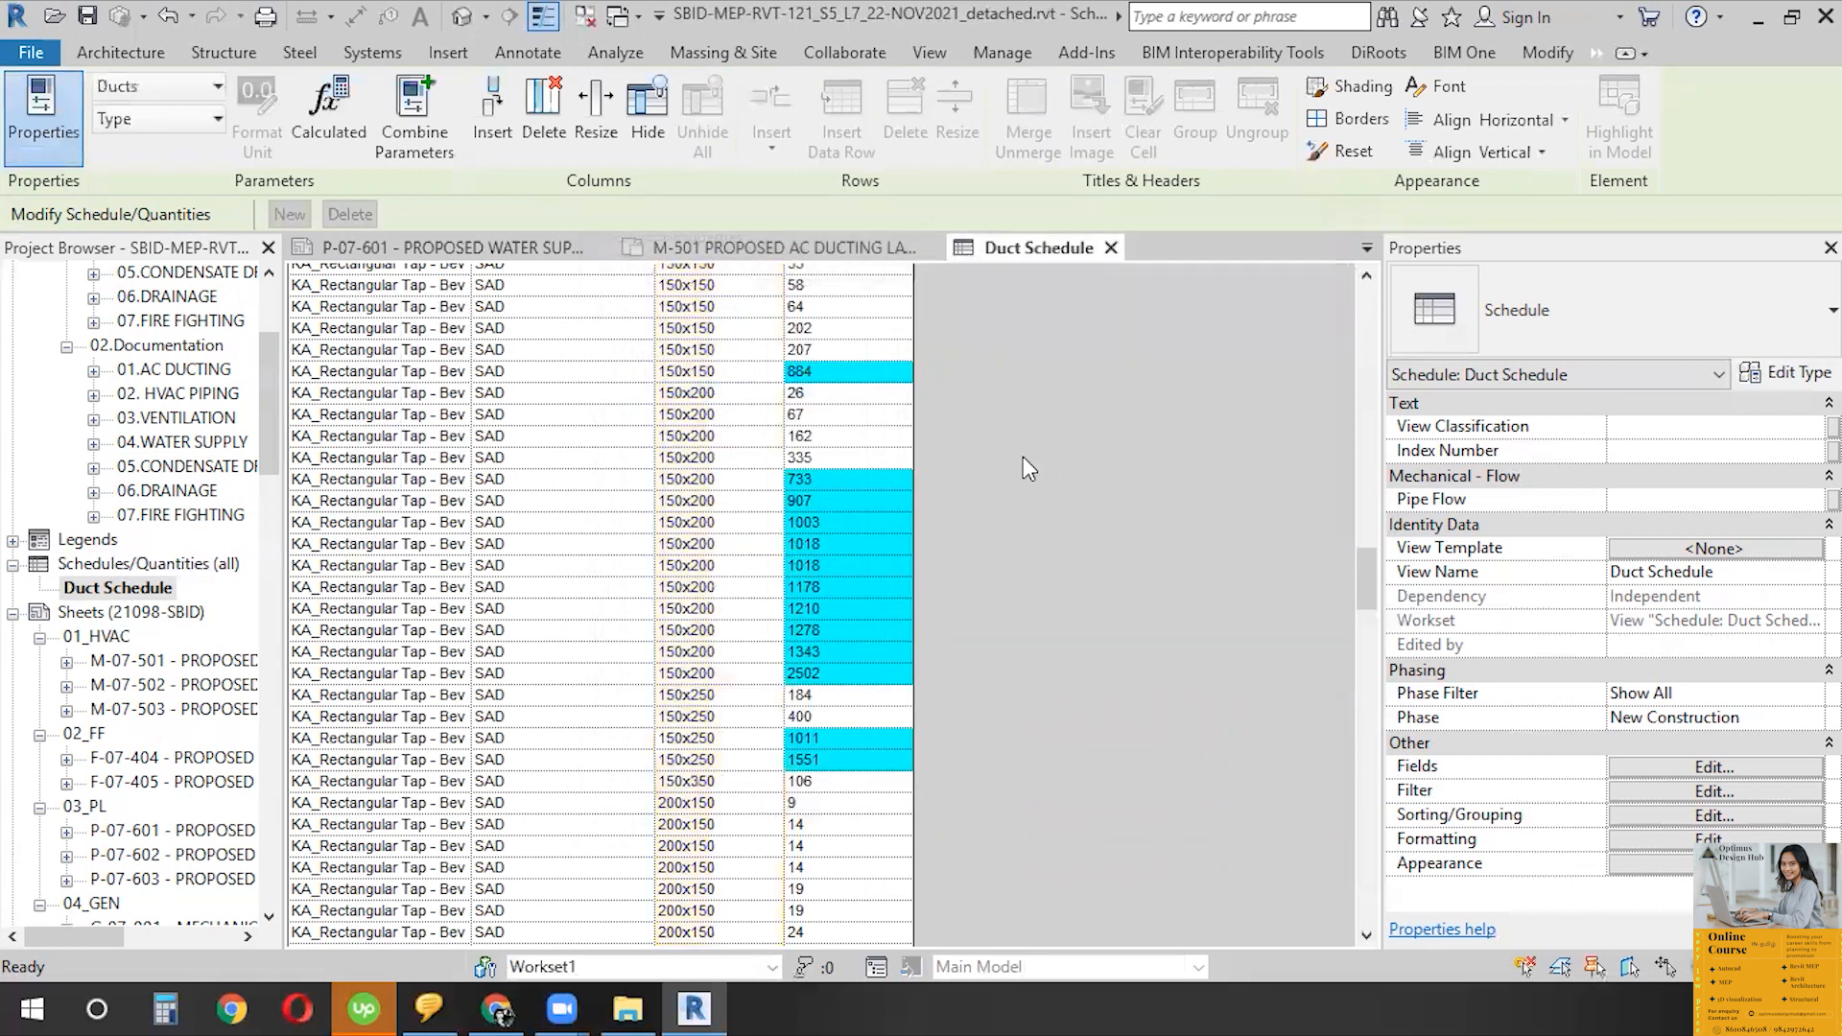
# - Examine which Length values are highlighted across the schedule's system type groups
pyautogui.scroll(10, 998, 470)
pyautogui.scroll(10, 1004, 505)
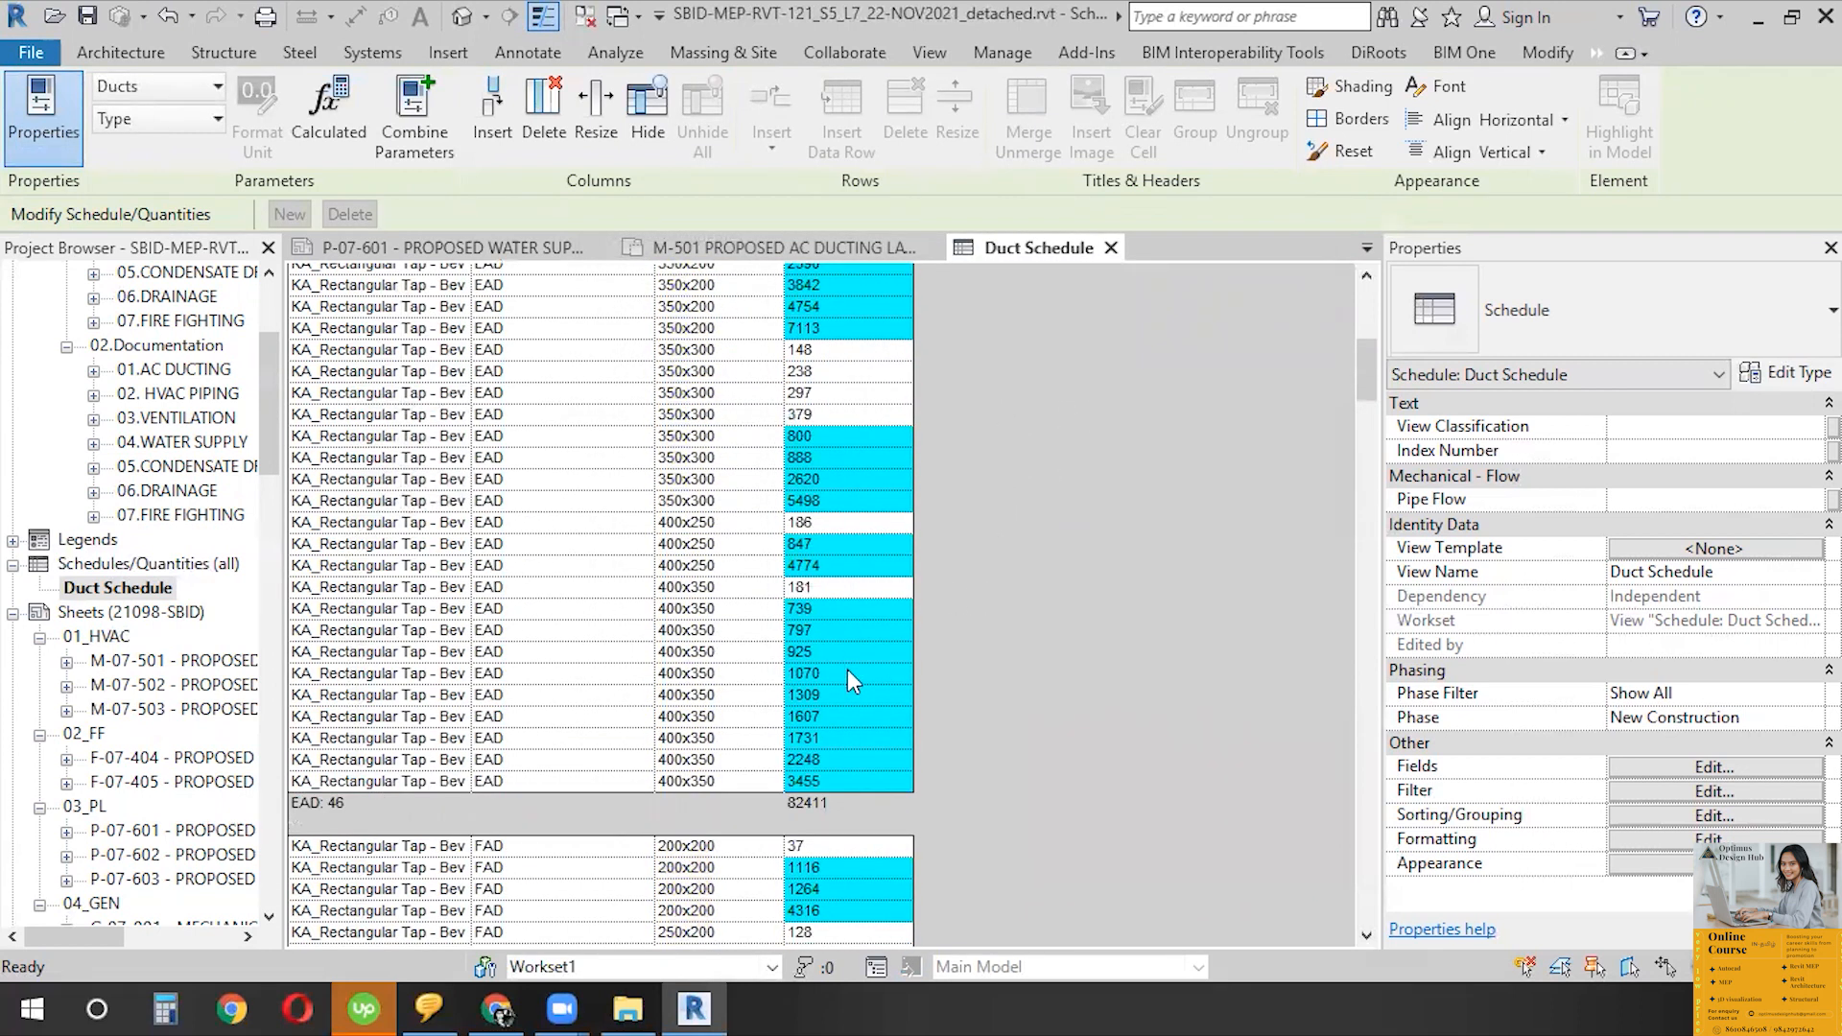
pyautogui.scroll(-15, 848, 679)
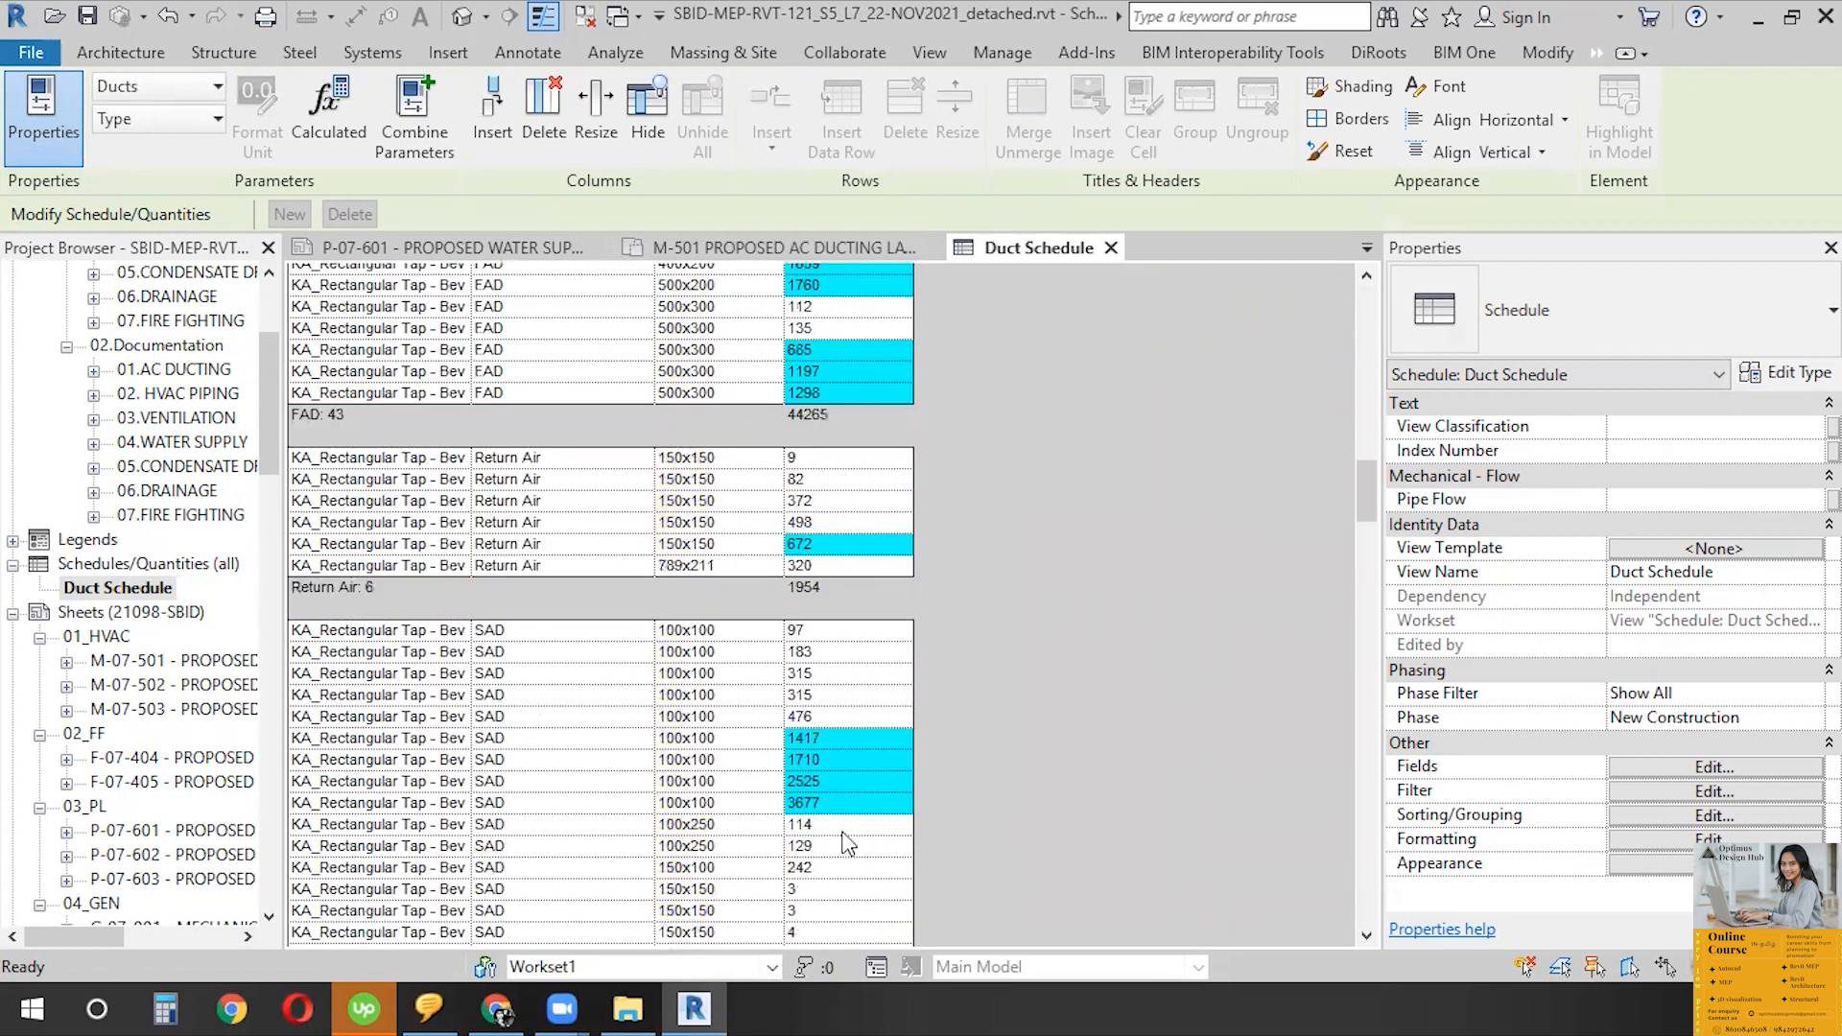
pyautogui.scroll(-15, 843, 834)
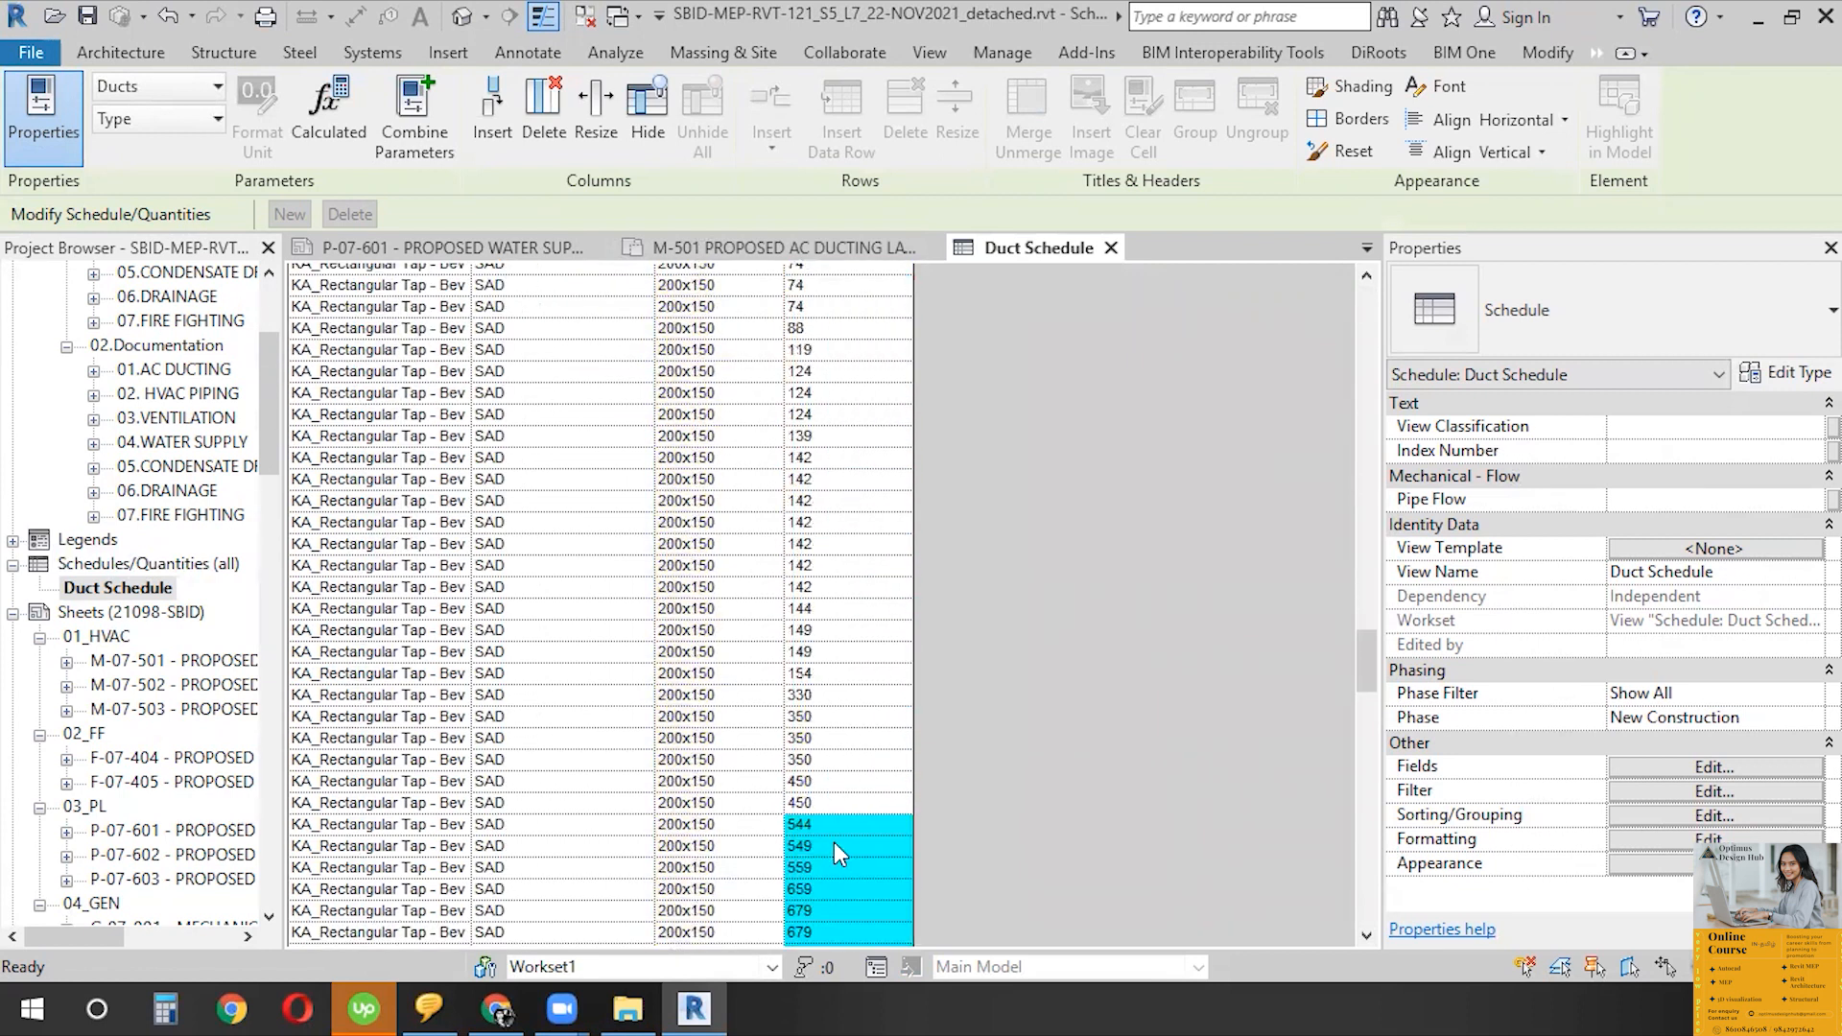
pyautogui.scroll(5, 835, 844)
pyautogui.scroll(15, 1297, 688)
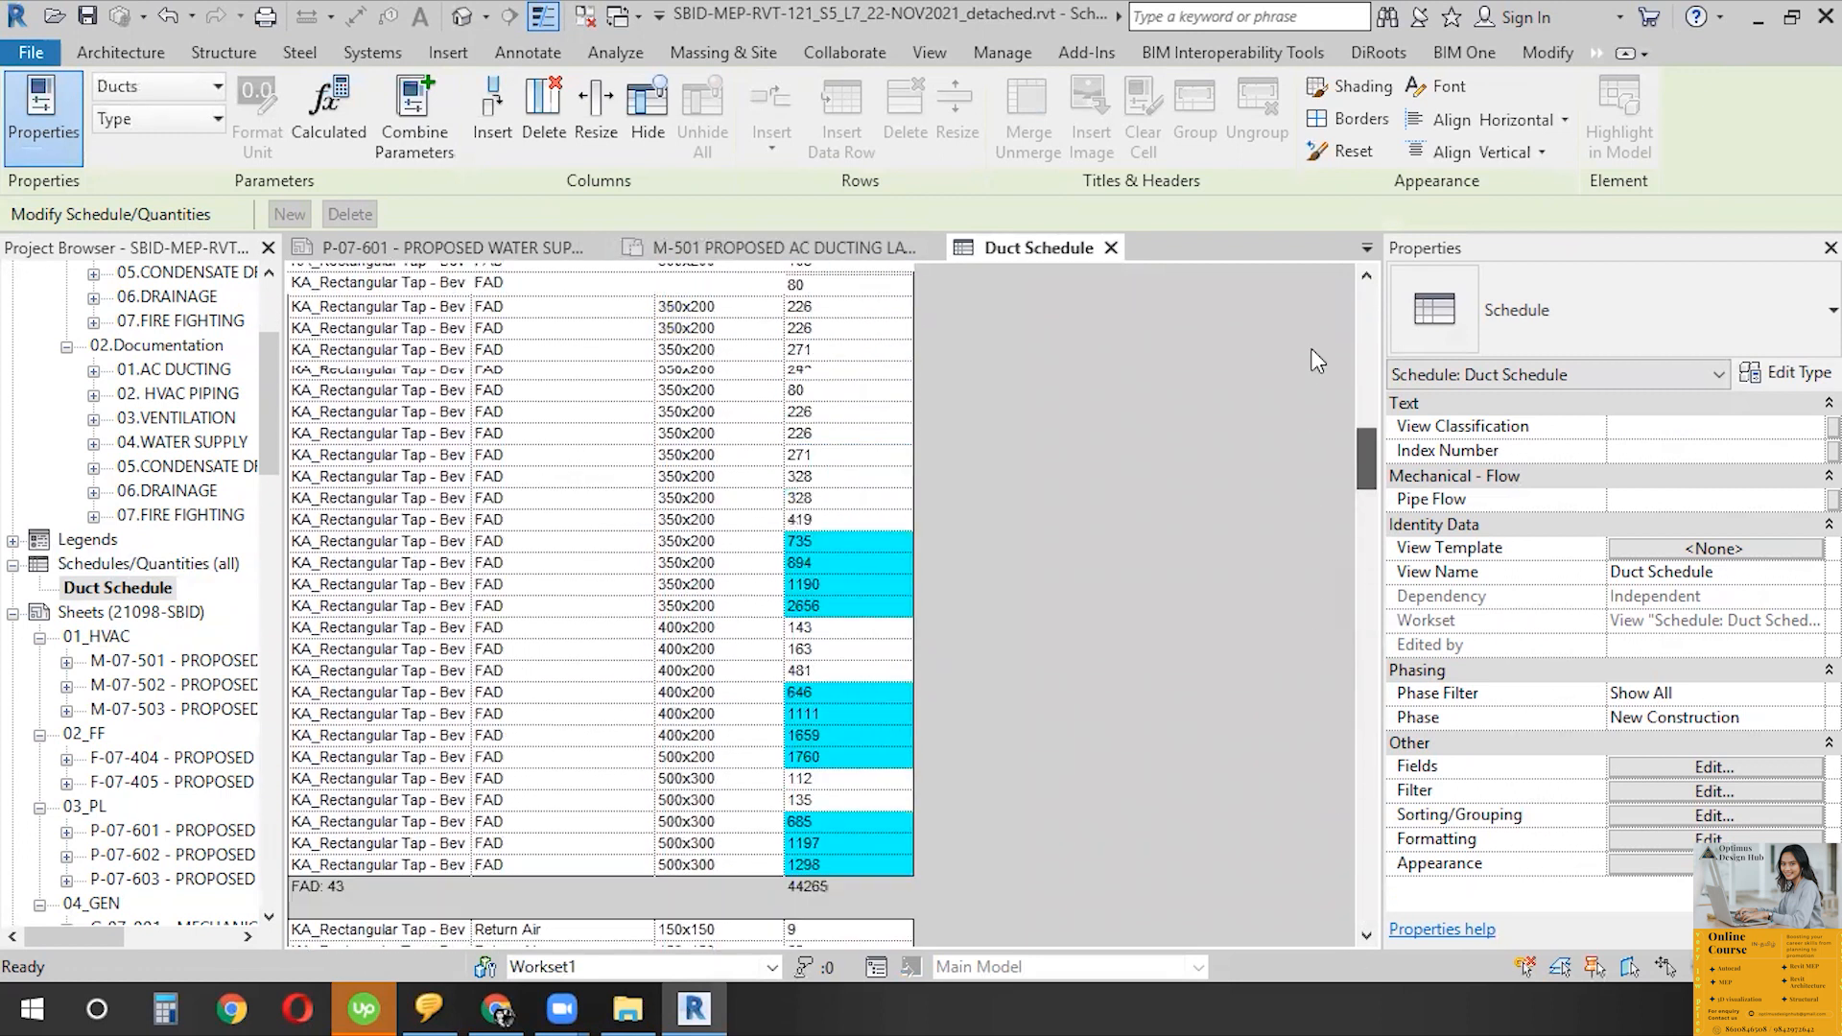
pyautogui.scroll(20, 1316, 360)
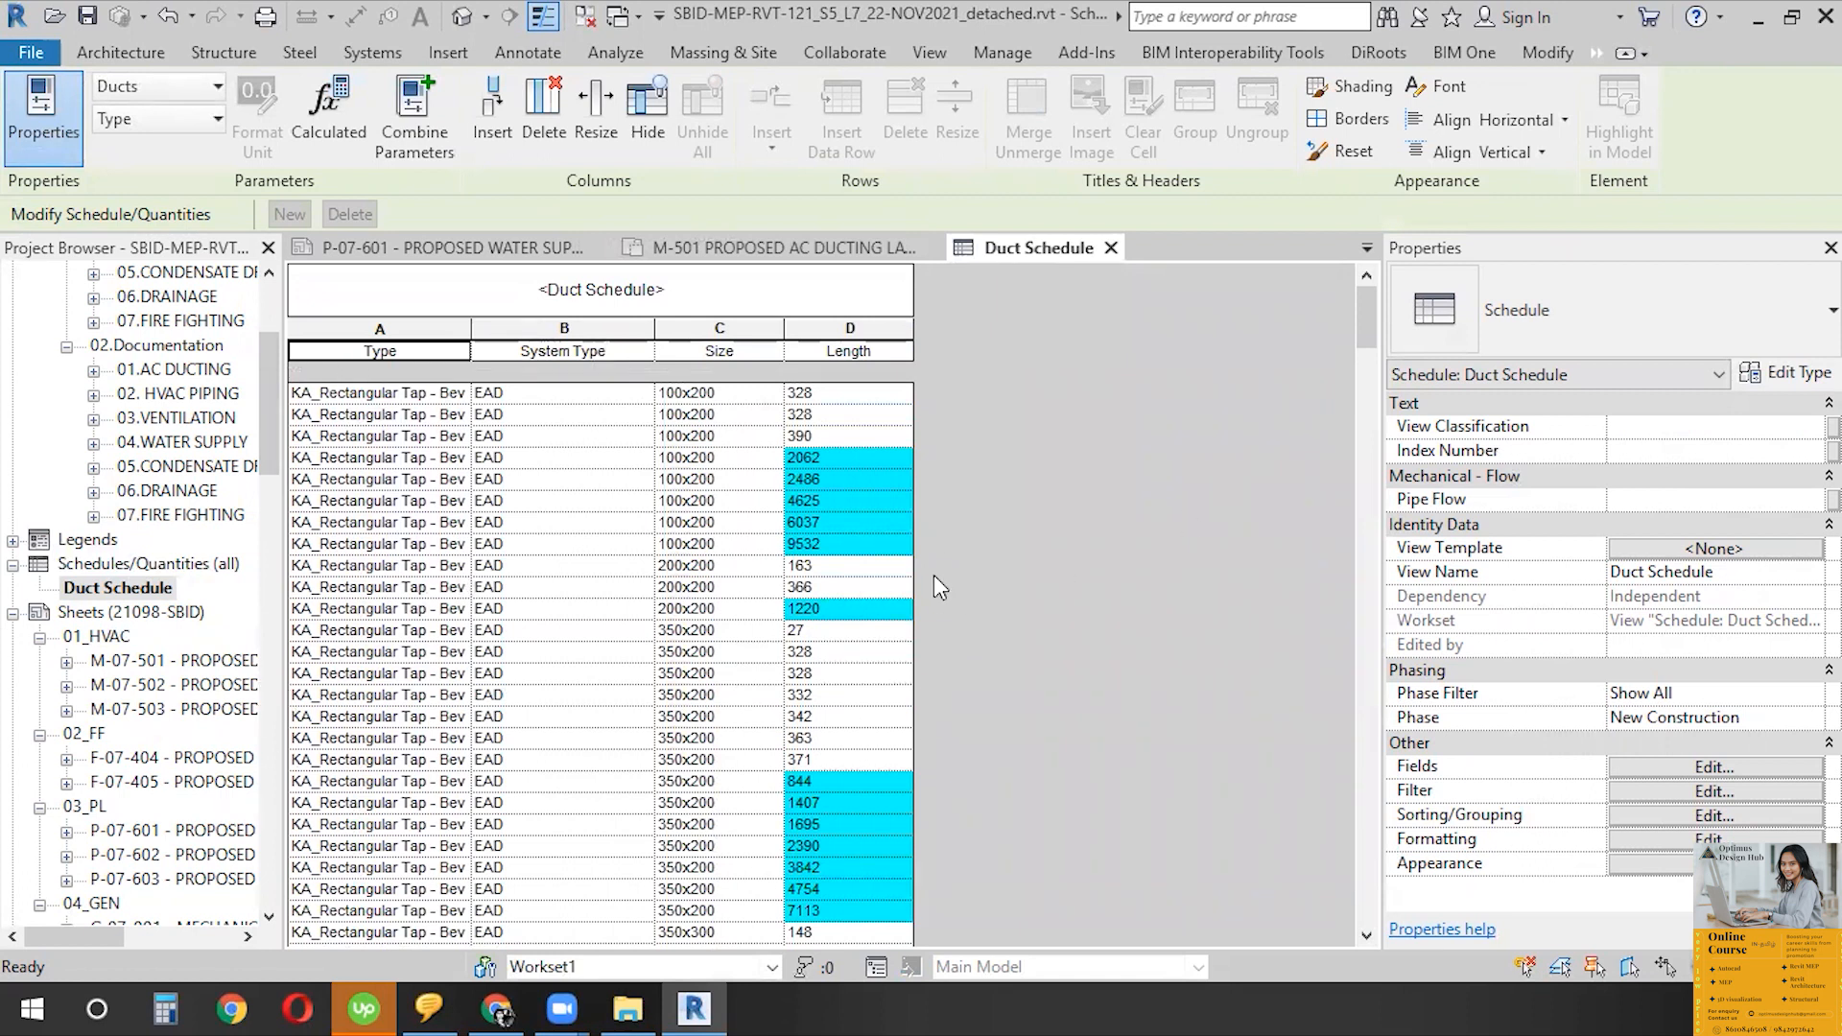
# - Rename the Type column heading to DUCT TYPE and the System Type heading to SYSTEM
pyautogui.click(399, 359)
pyautogui.moveTo(431, 356); pyautogui.dragTo(166, 367)
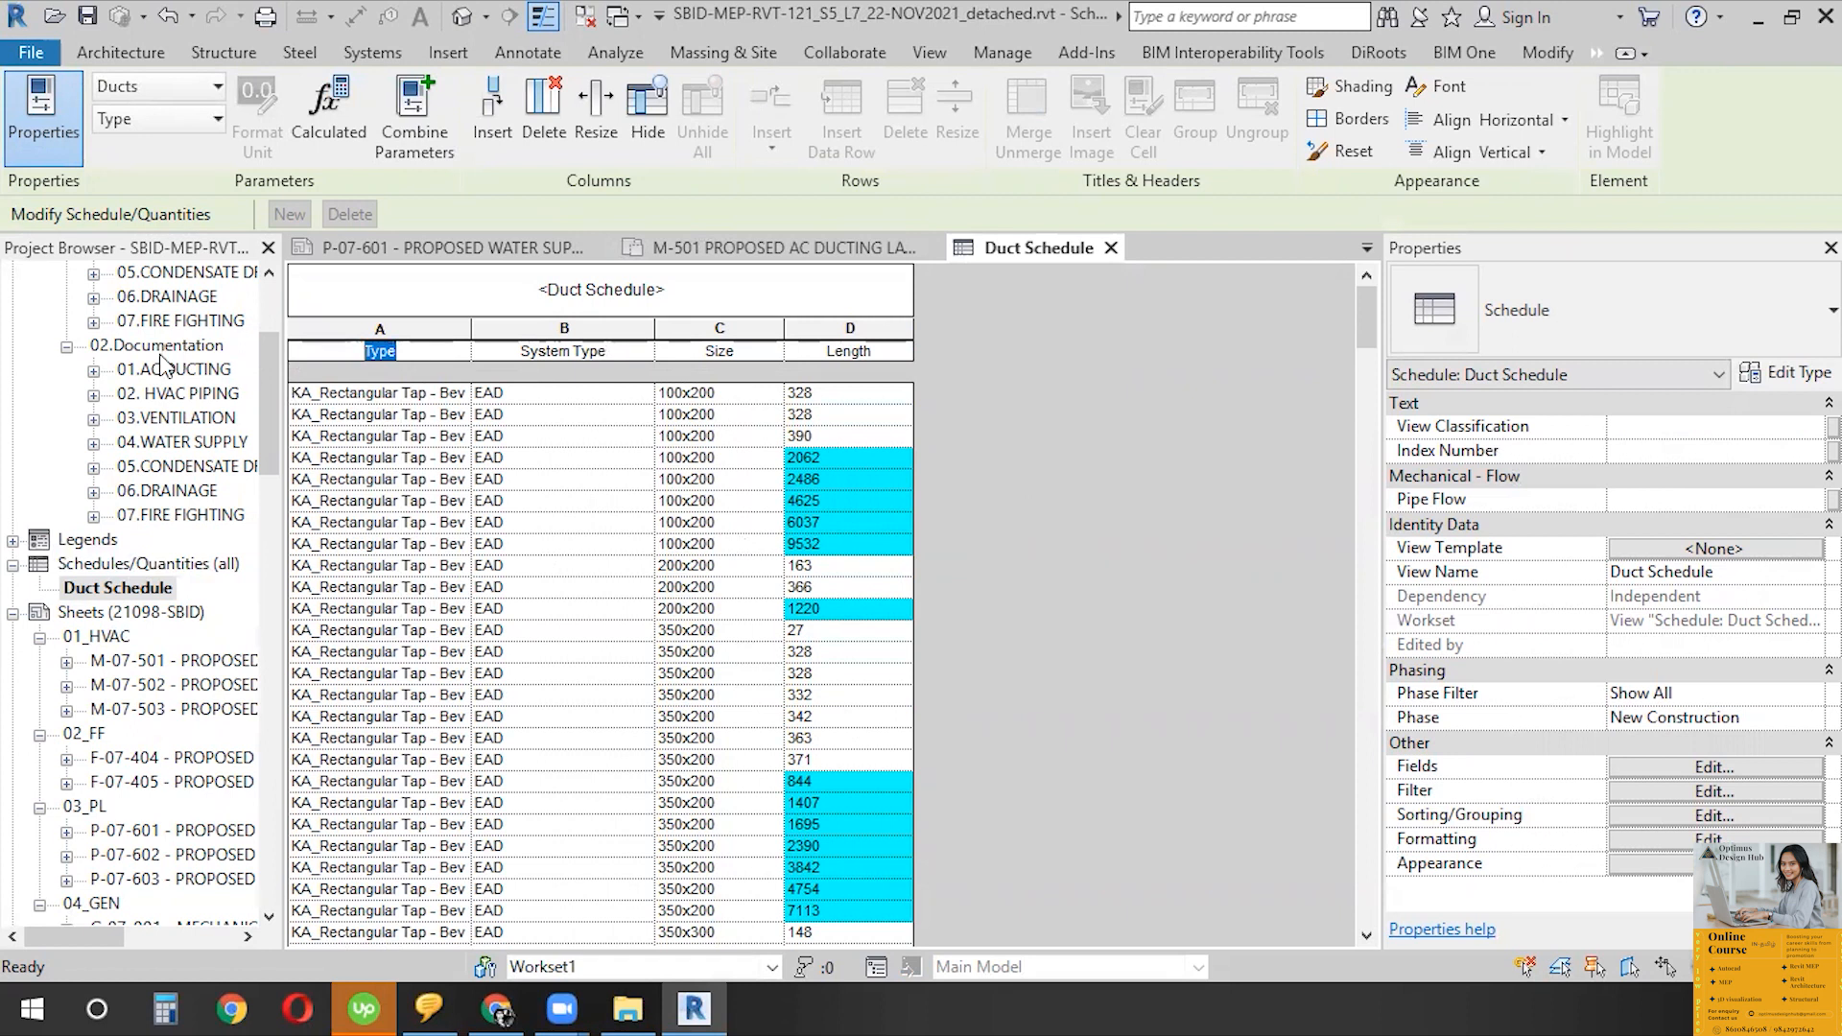
pyautogui.write('DUCT TYPE')
pyautogui.click(631, 351)
pyautogui.moveTo(637, 349); pyautogui.dragTo(379, 330)
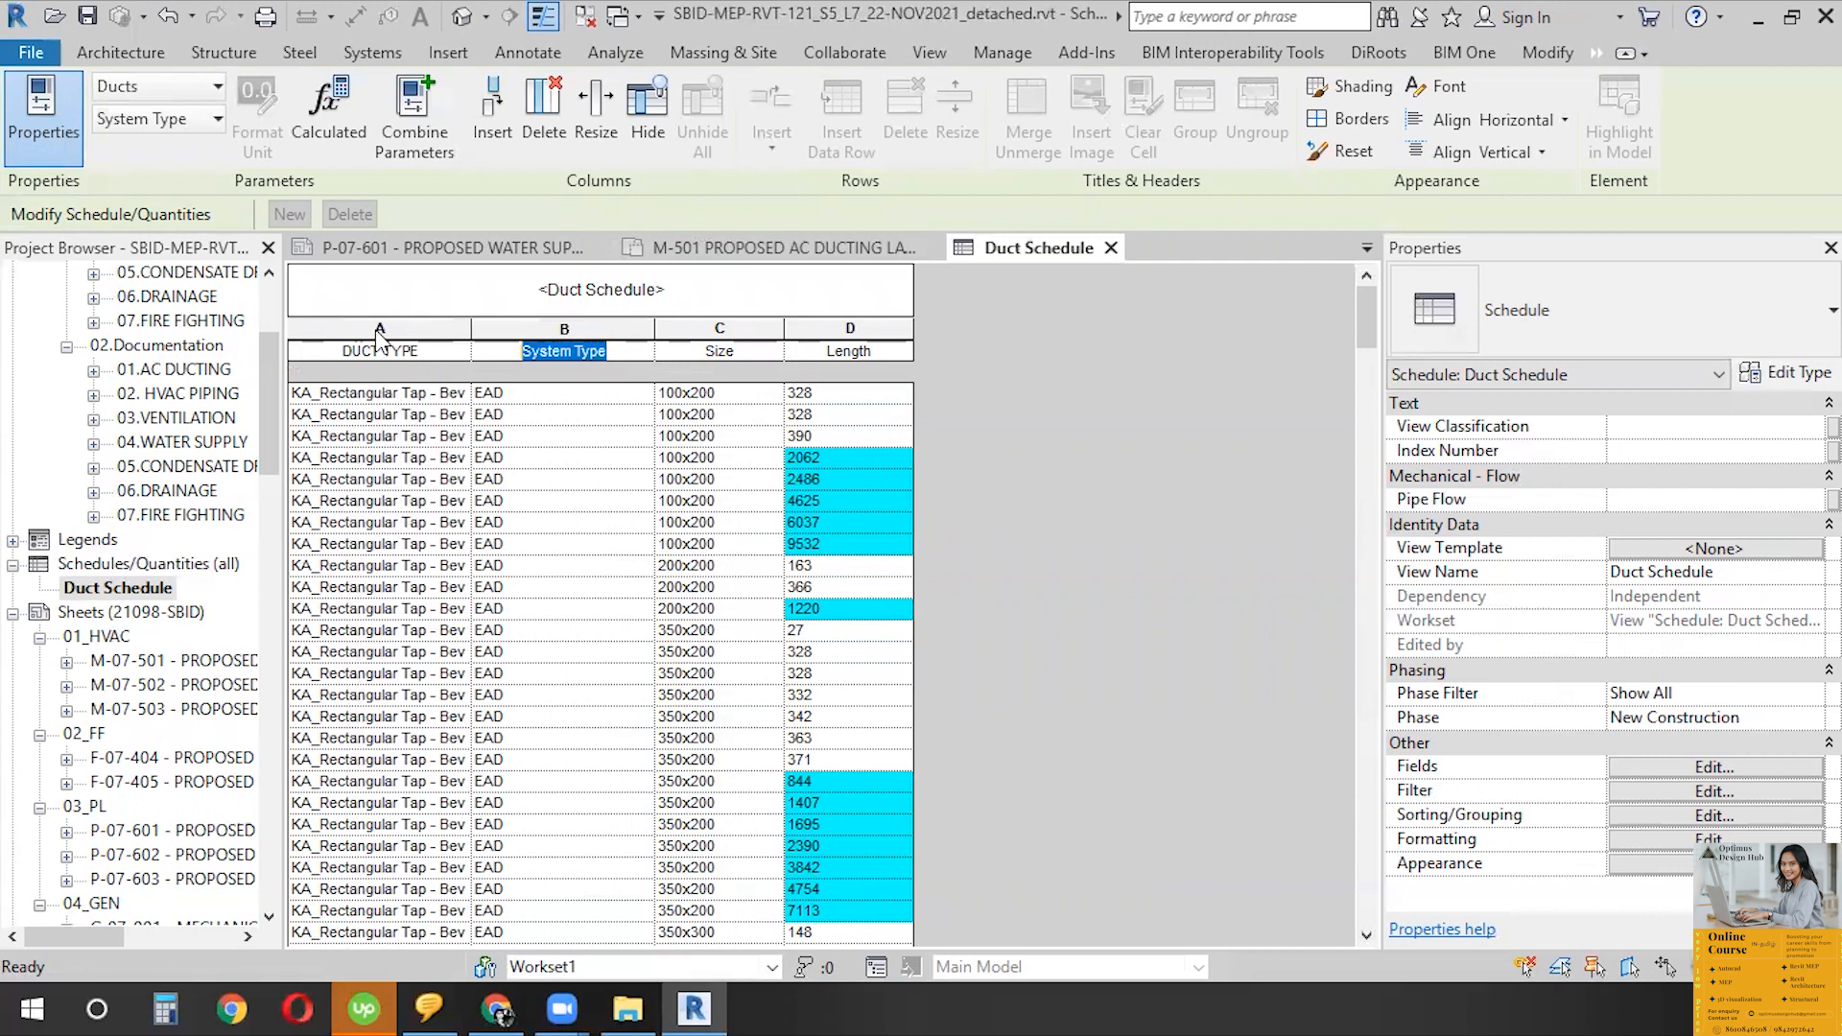
pyautogui.write('SYSTEM')
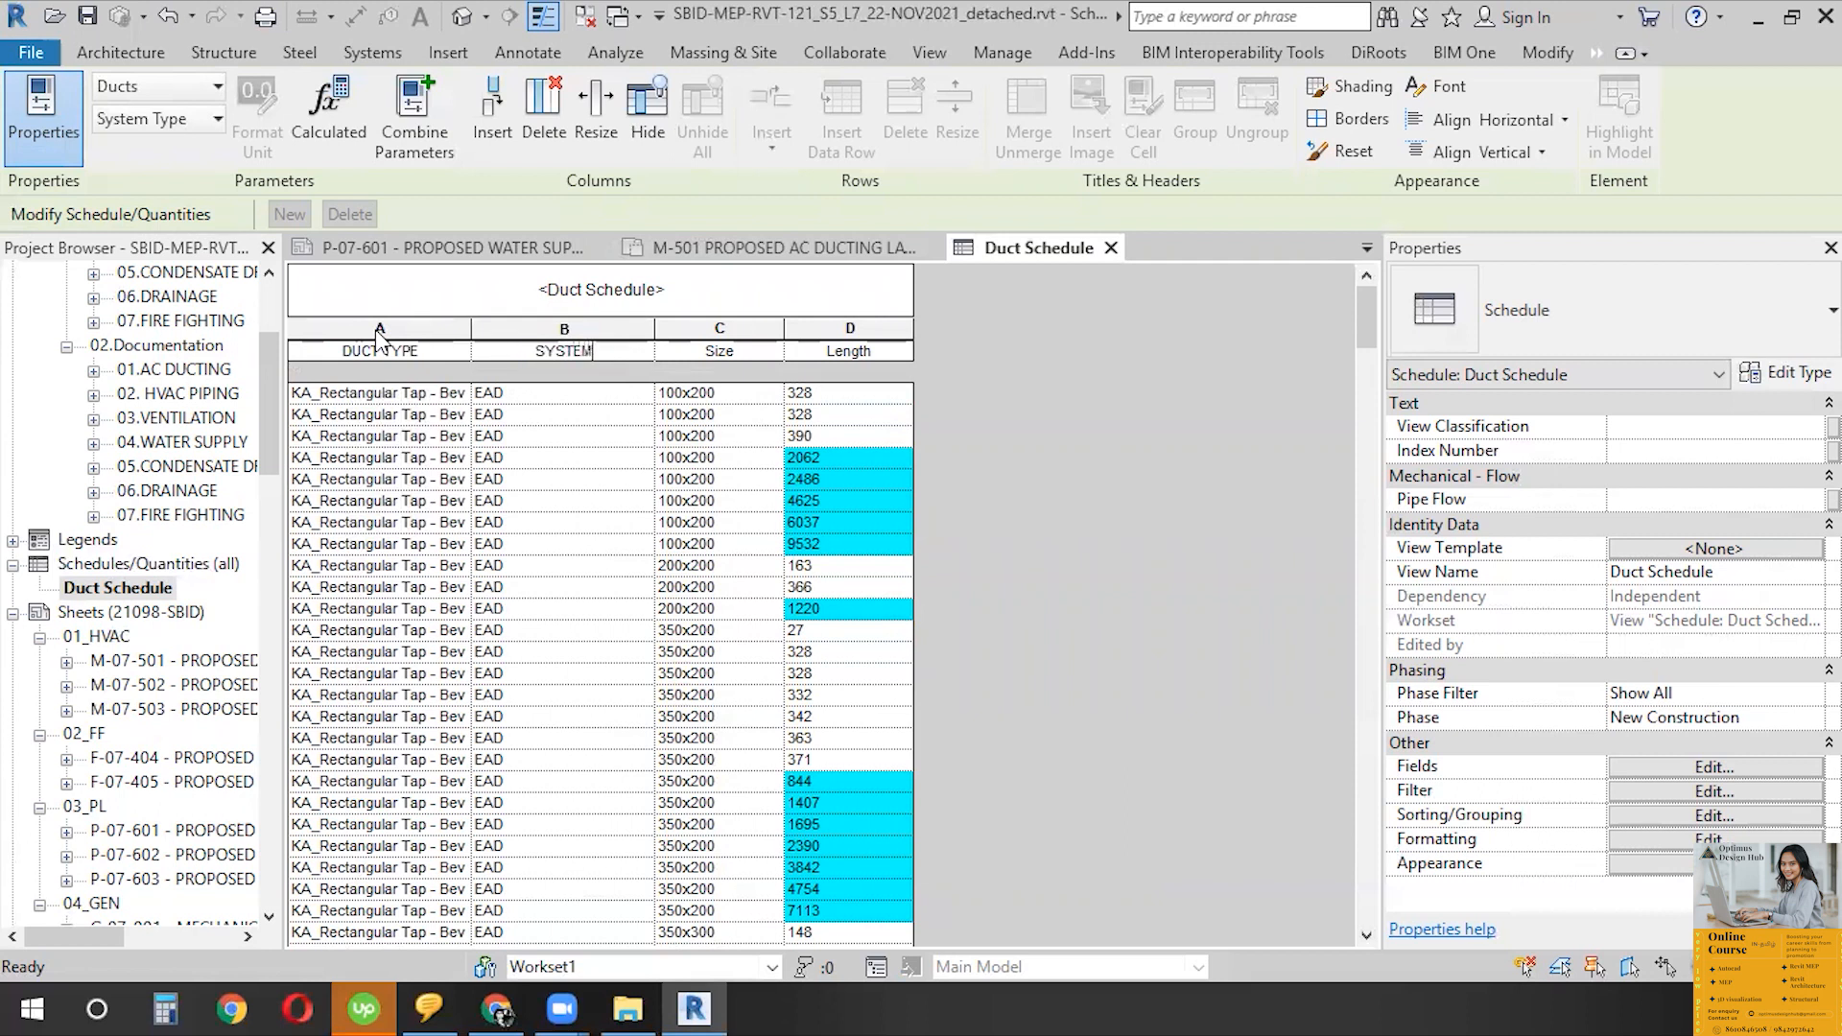
# - Add the millimetre unit to the last two column headings, making them Size(mm) and Length(mm)
pyautogui.click(706, 351)
pyautogui.write('(mm)')
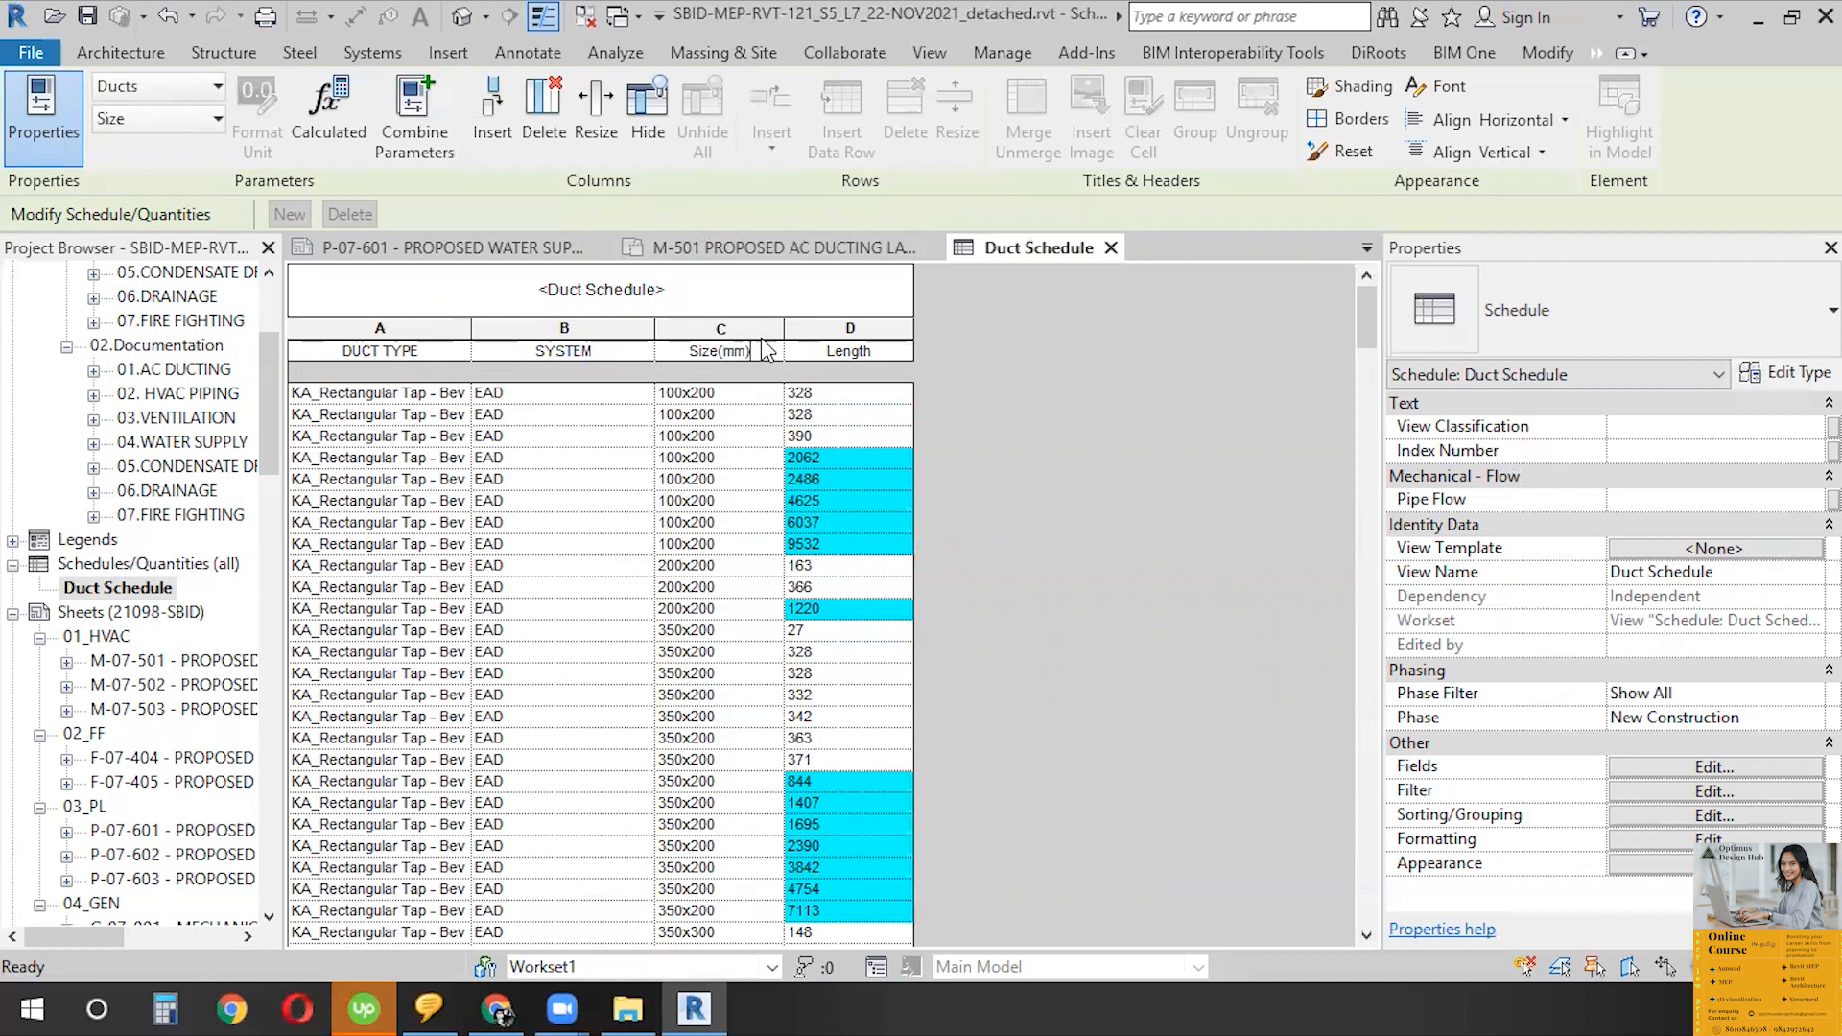
pyautogui.click(891, 351)
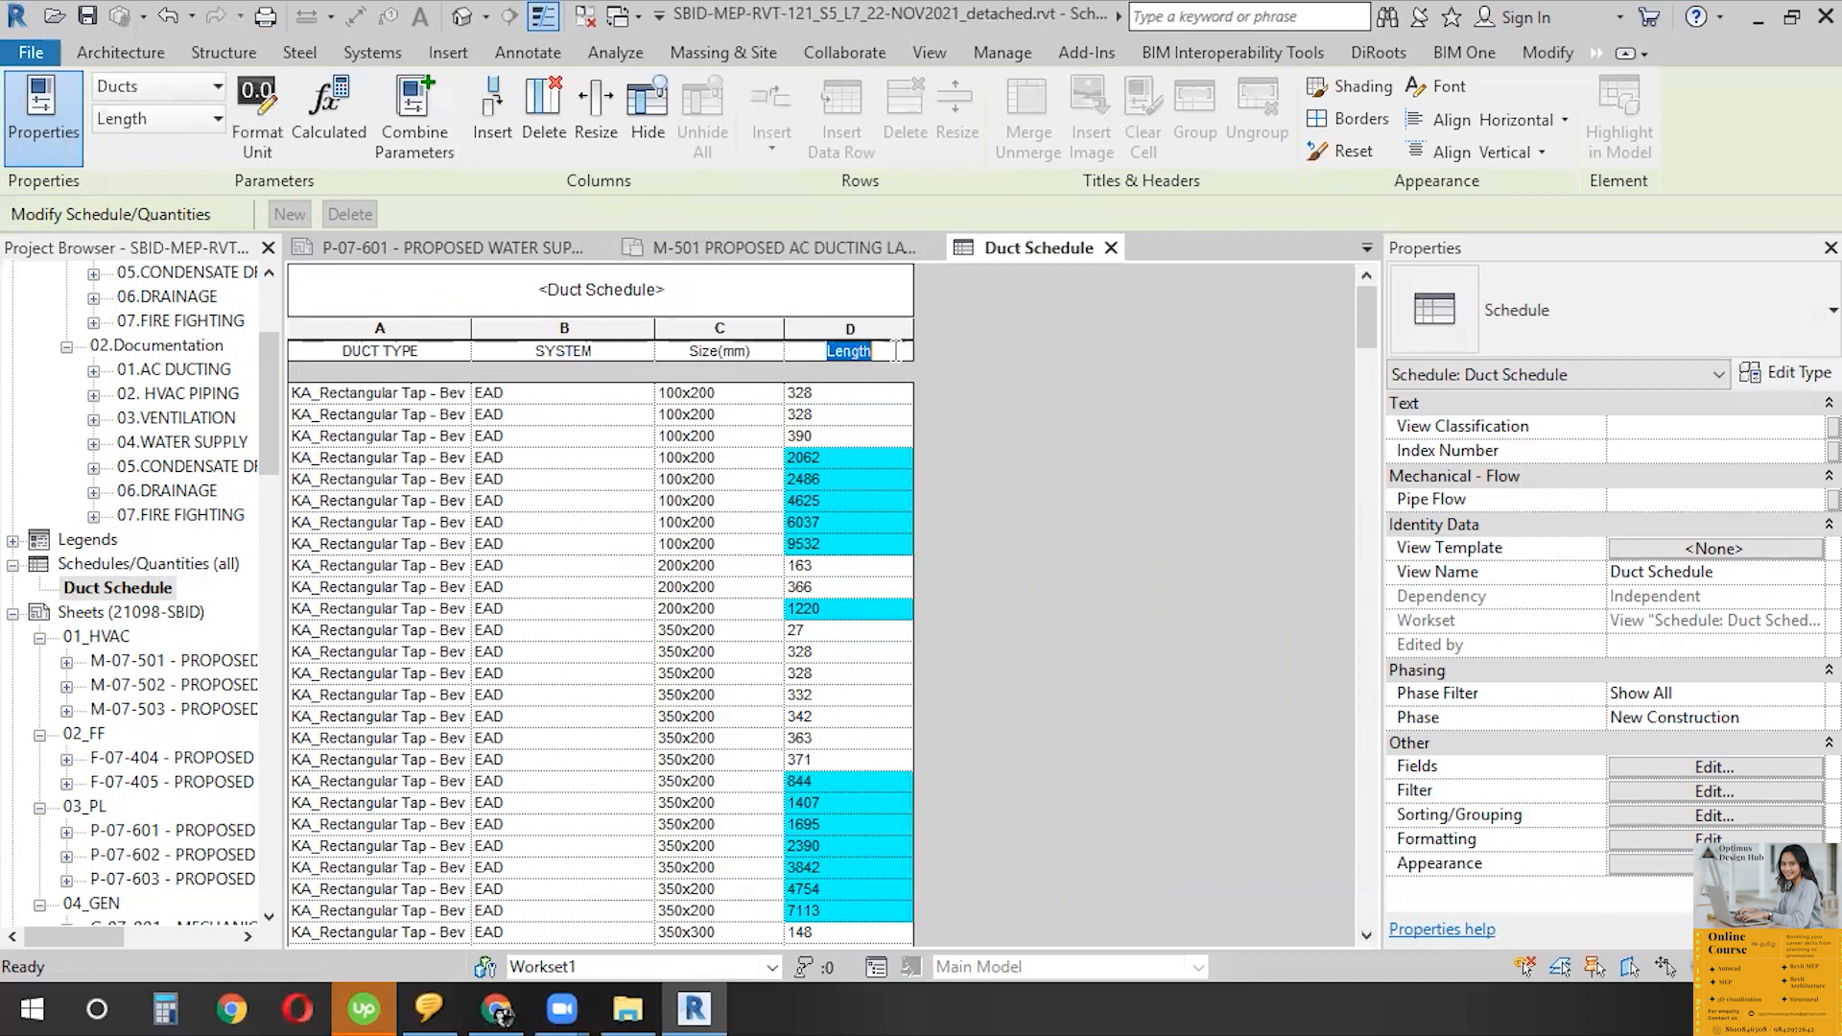
pyautogui.write('(mm')
pyautogui.click(889, 700)
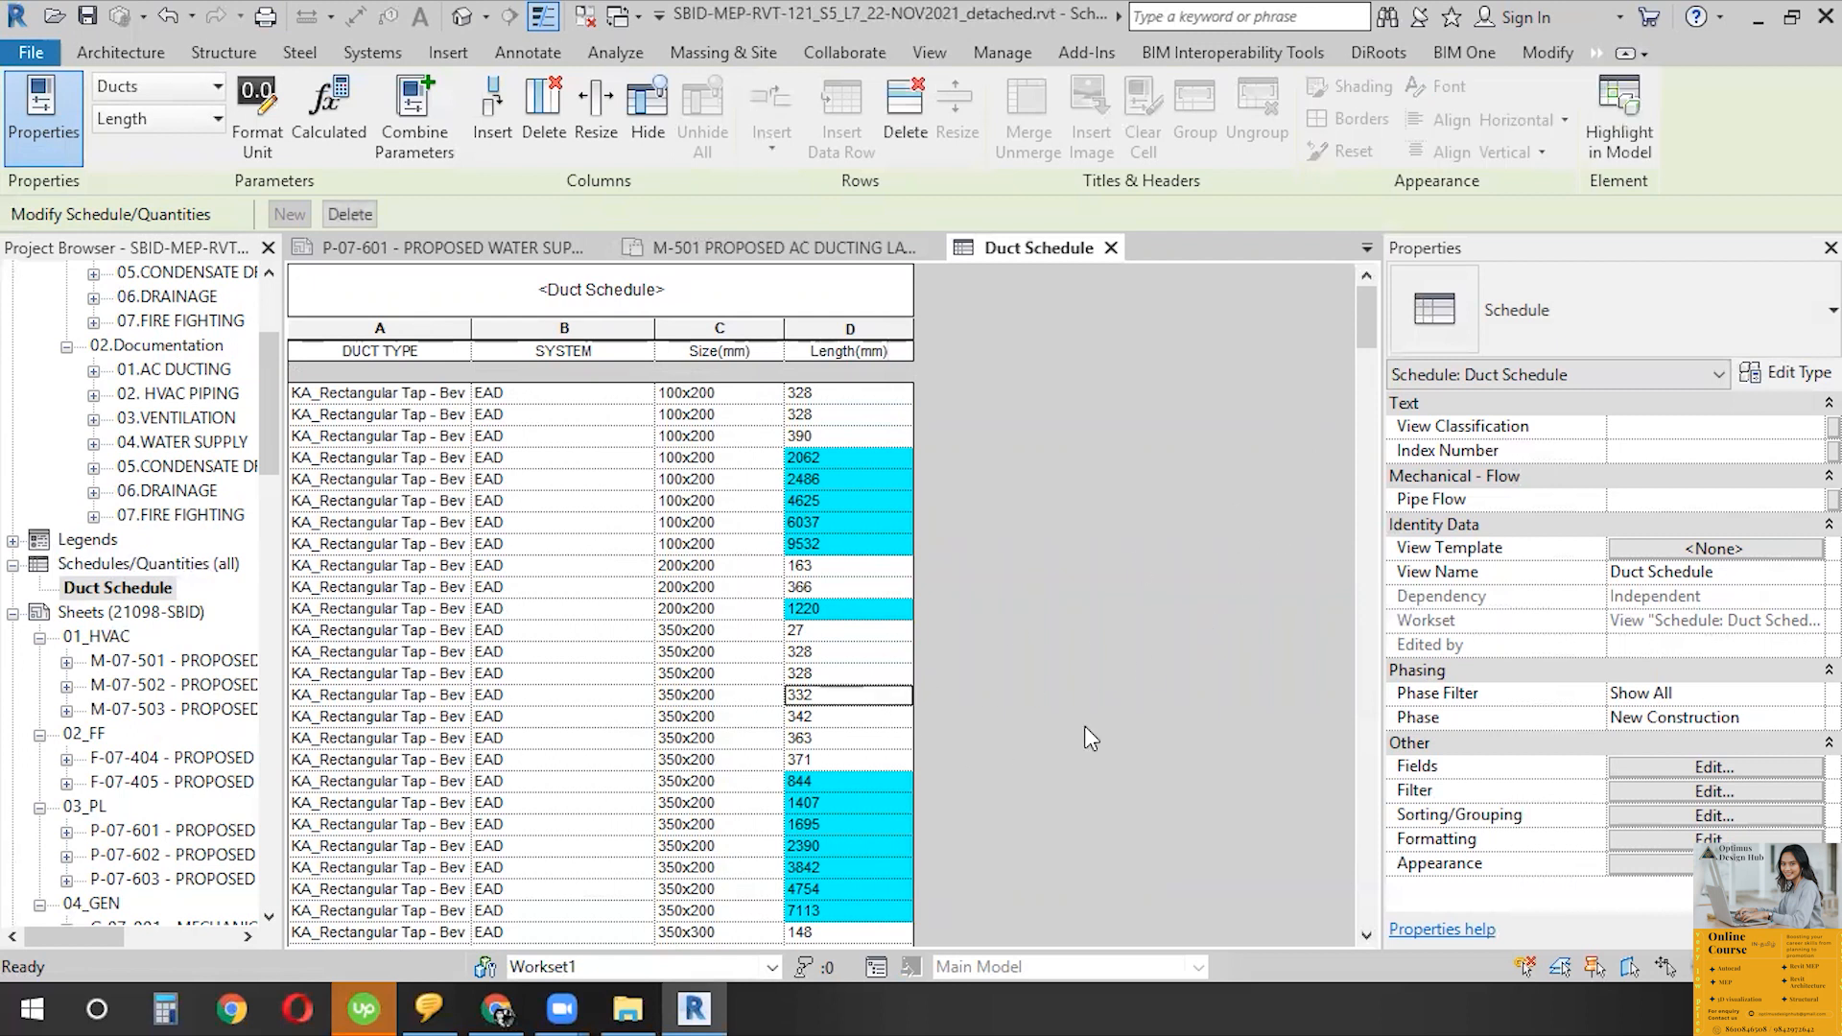
# - Capitalize the last two column headings so they read SIZE(mm) and LENGTH(mm)
pyautogui.doubleClick(703, 351)
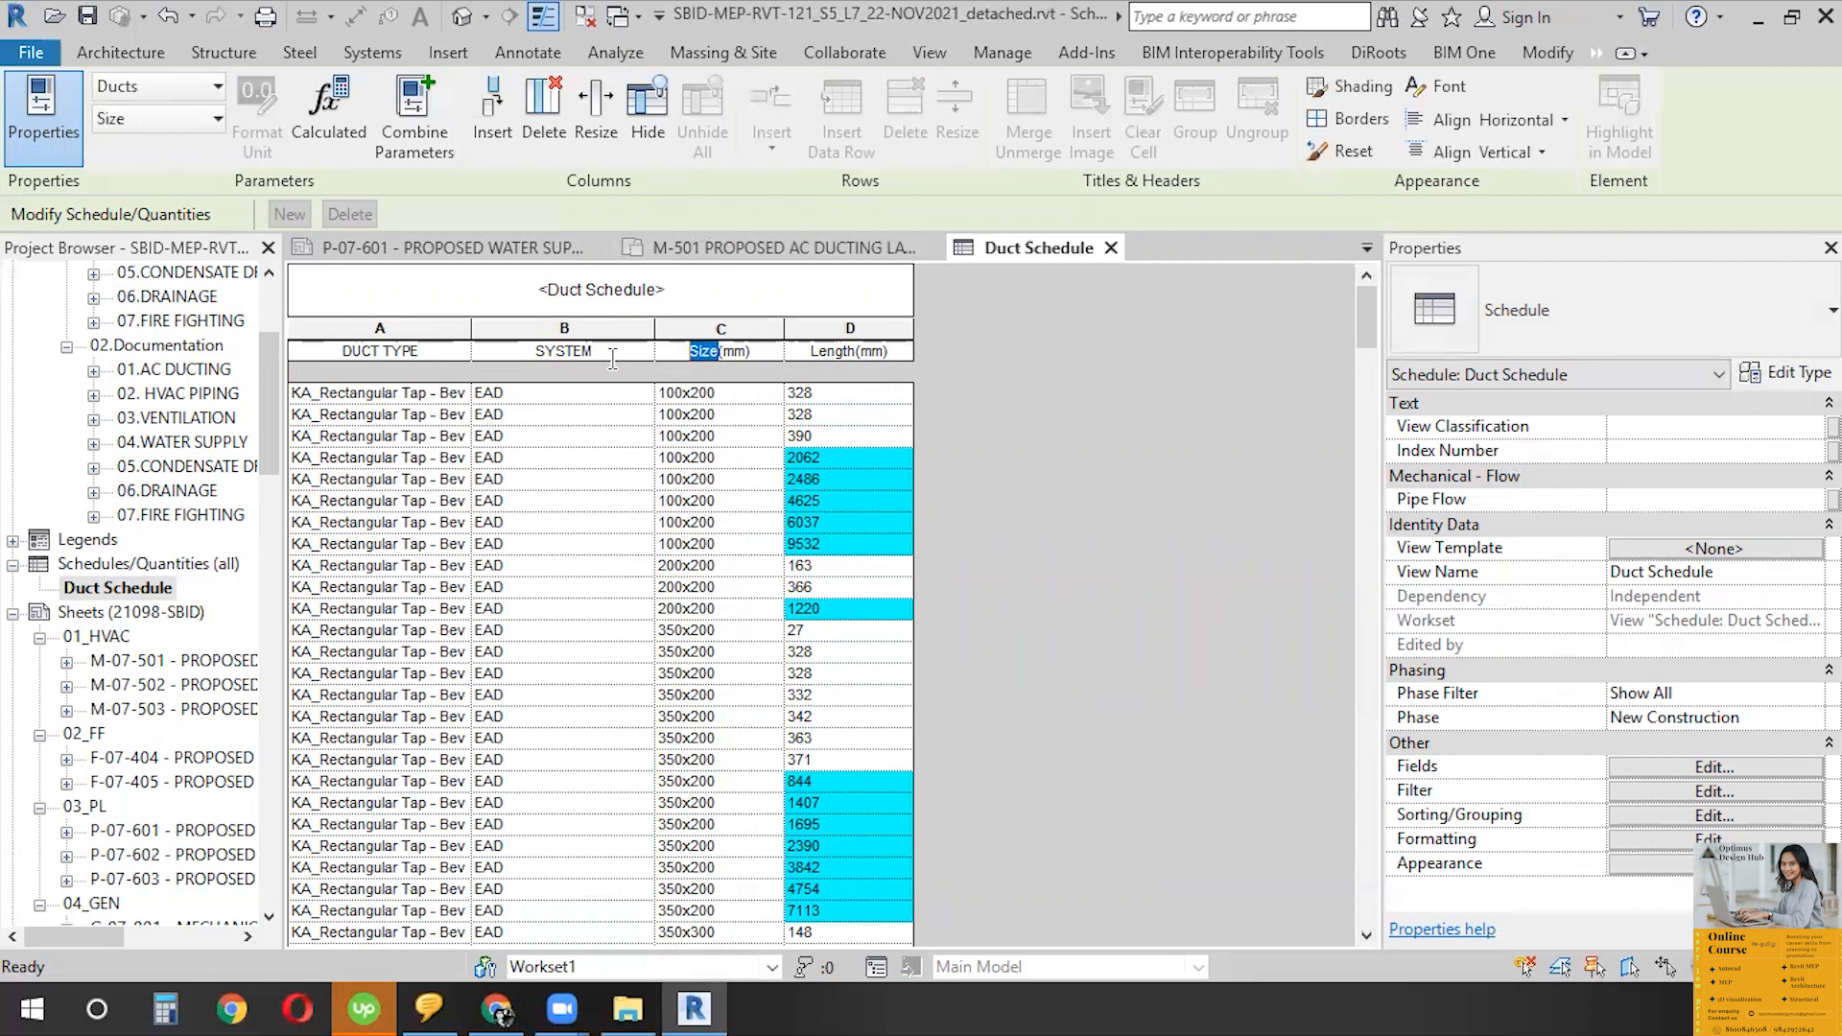
pyautogui.write('SIZE')
pyautogui.click(840, 351)
pyautogui.doubleClick(820, 352)
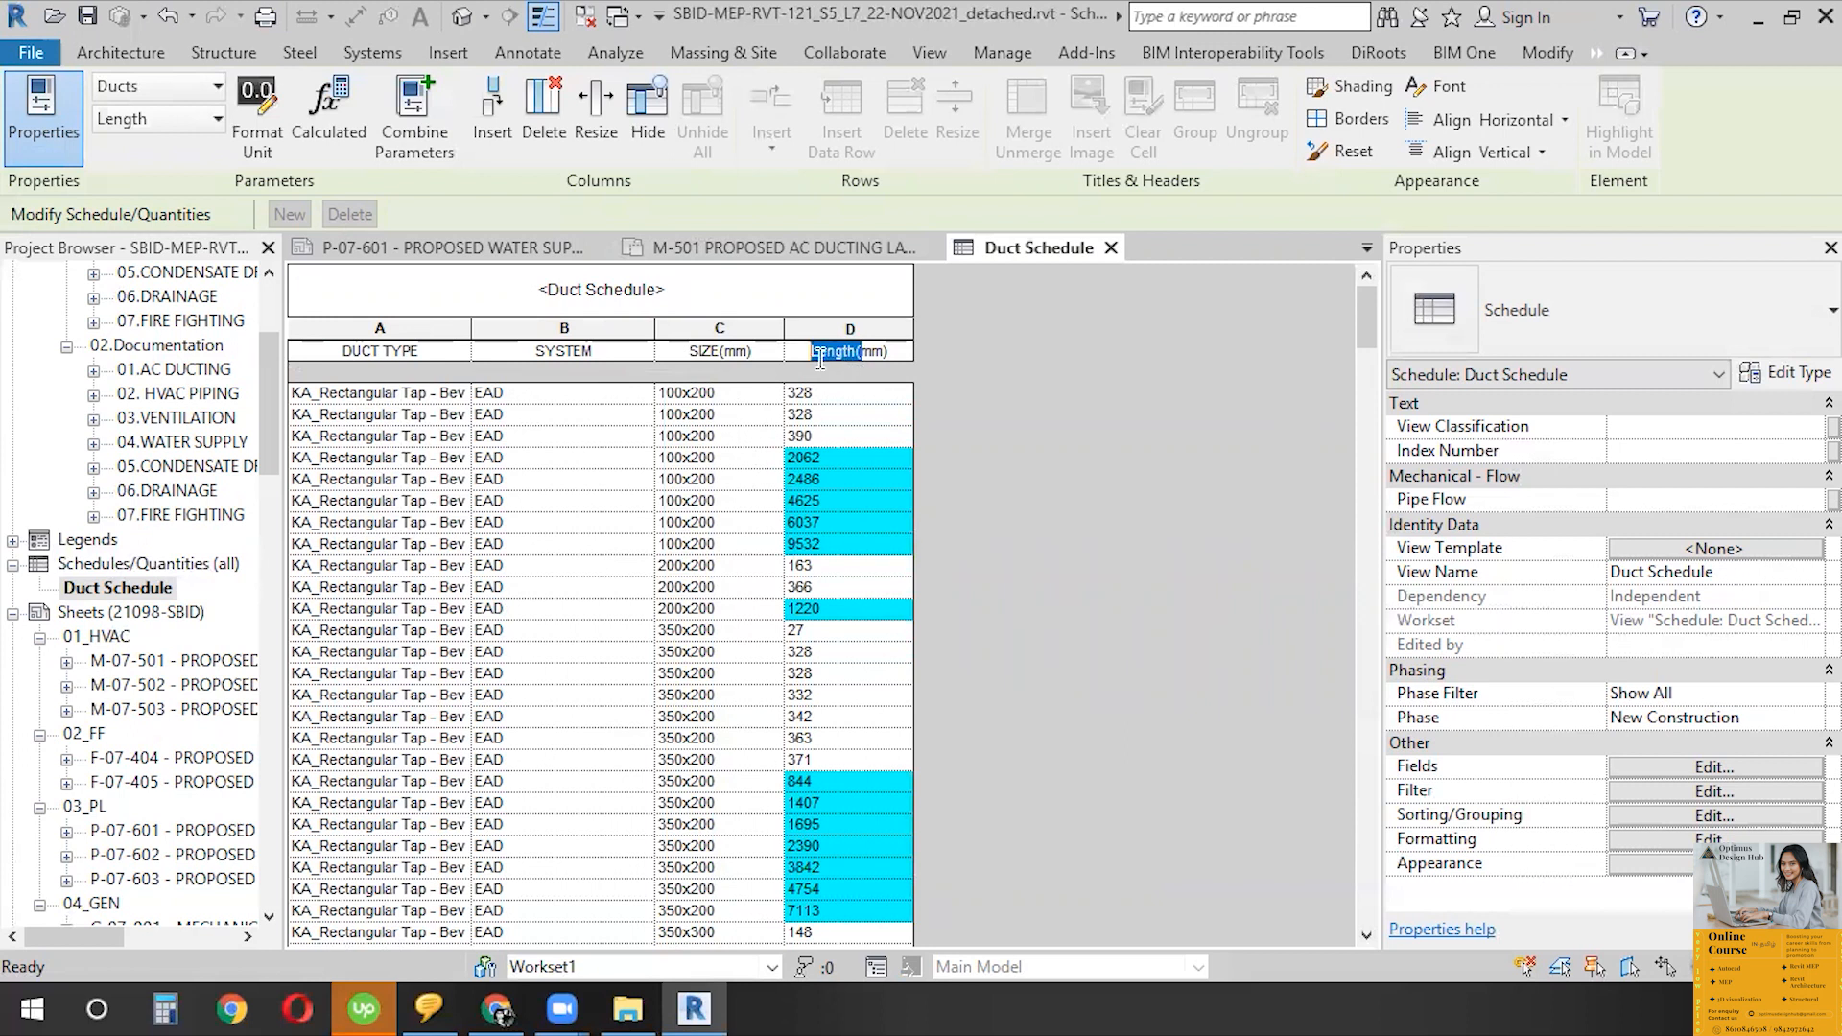
pyautogui.write('LENGTH')
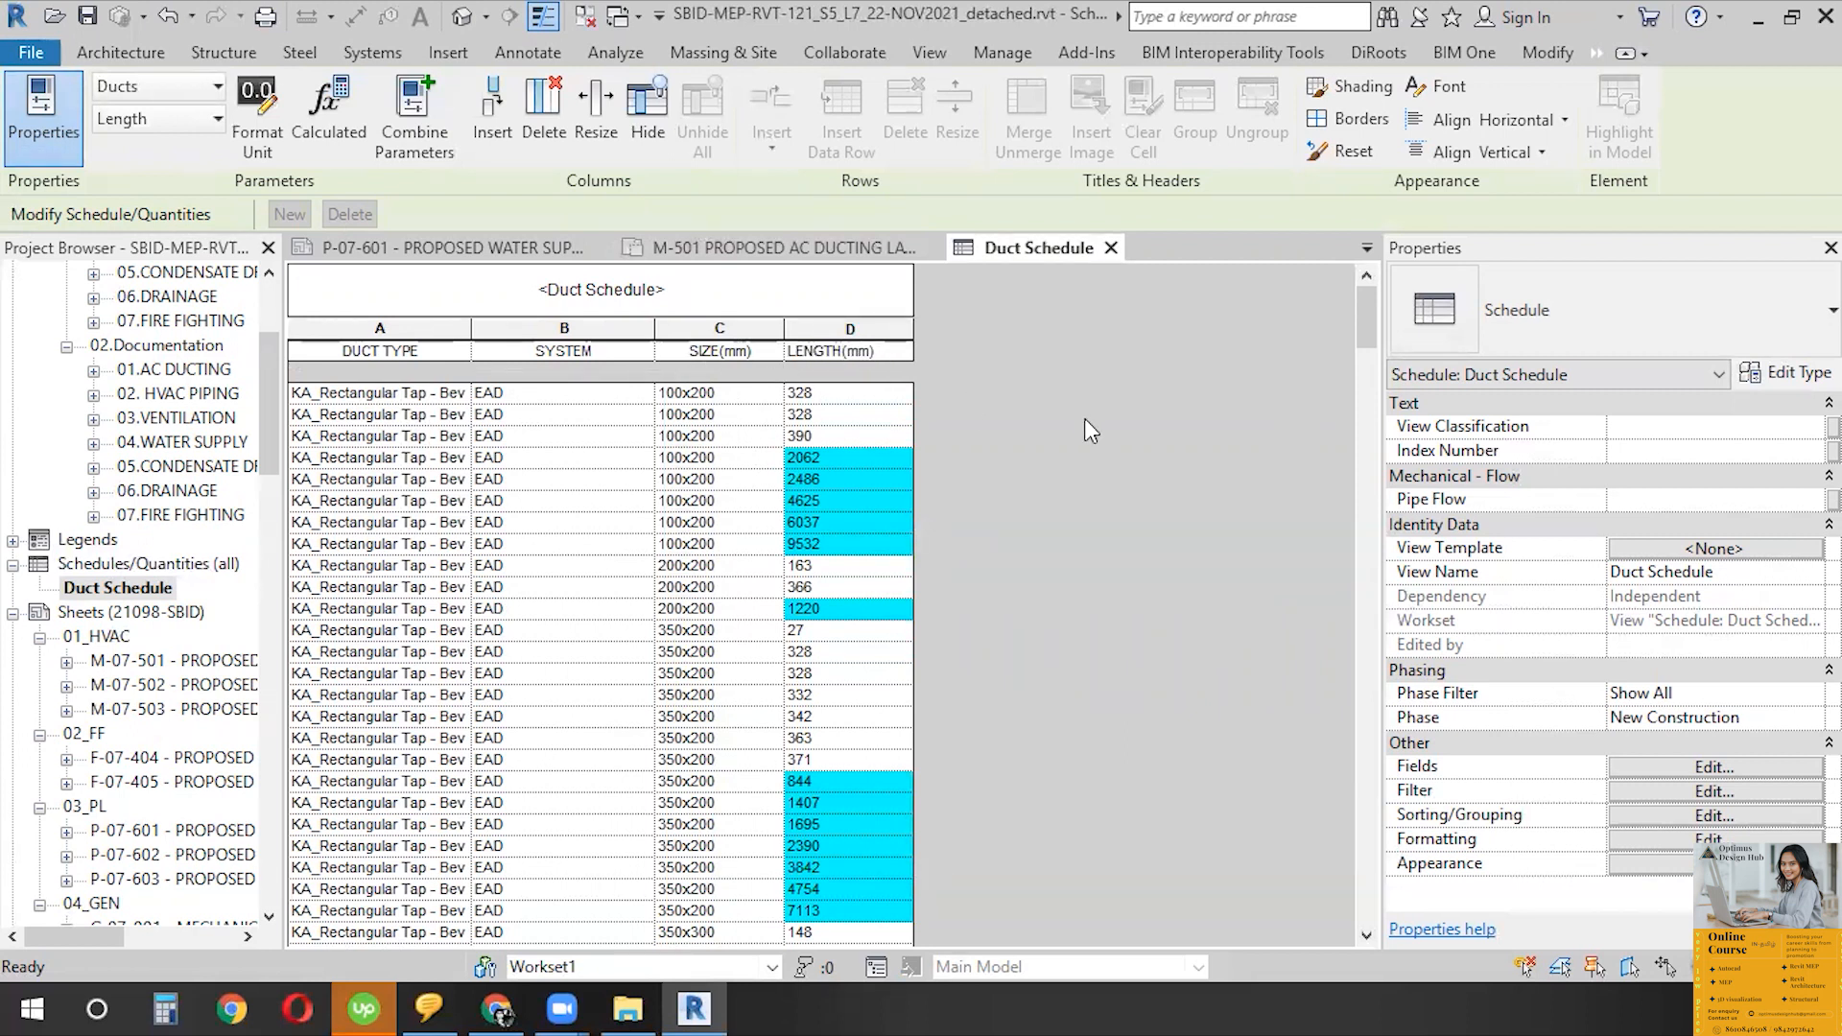
pyautogui.click(845, 567)
# - Group the SIZE(mm) and LENGTH(mm) headings under a shared header titled DIMENSIONS
pyautogui.moveTo(712, 355); pyautogui.dragTo(900, 363)
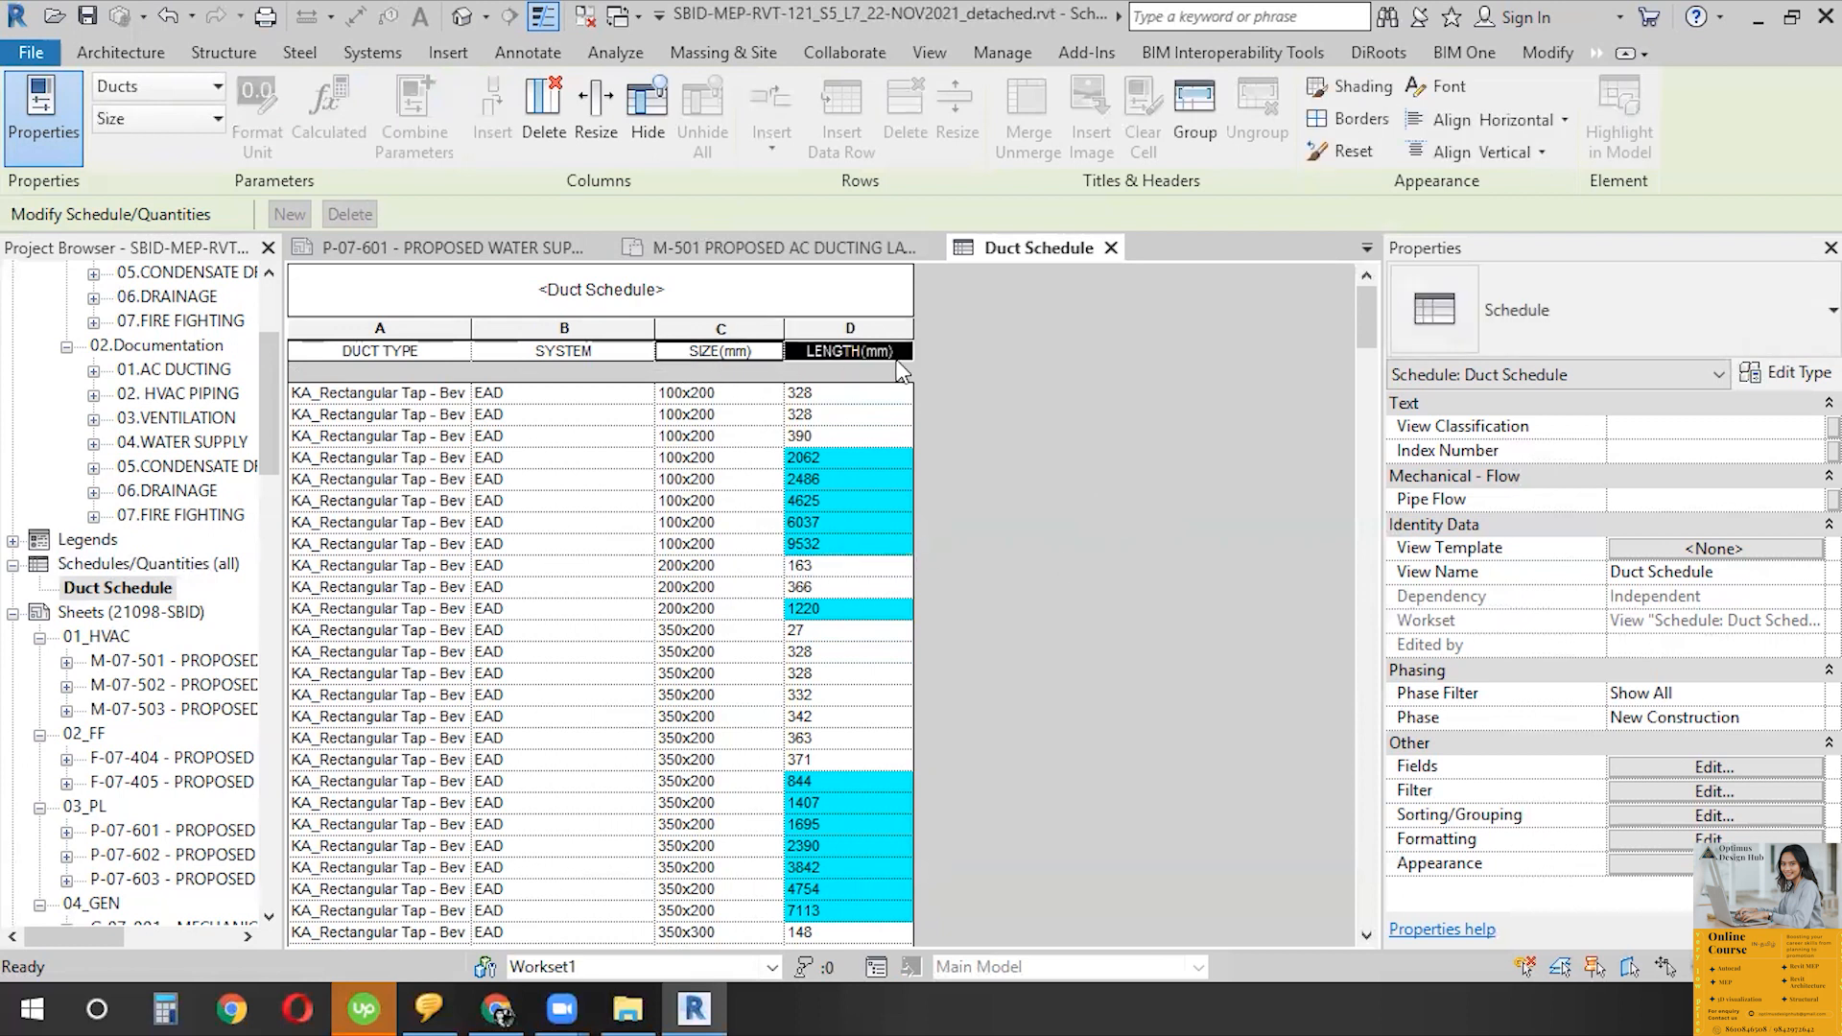
pyautogui.click(1194, 114)
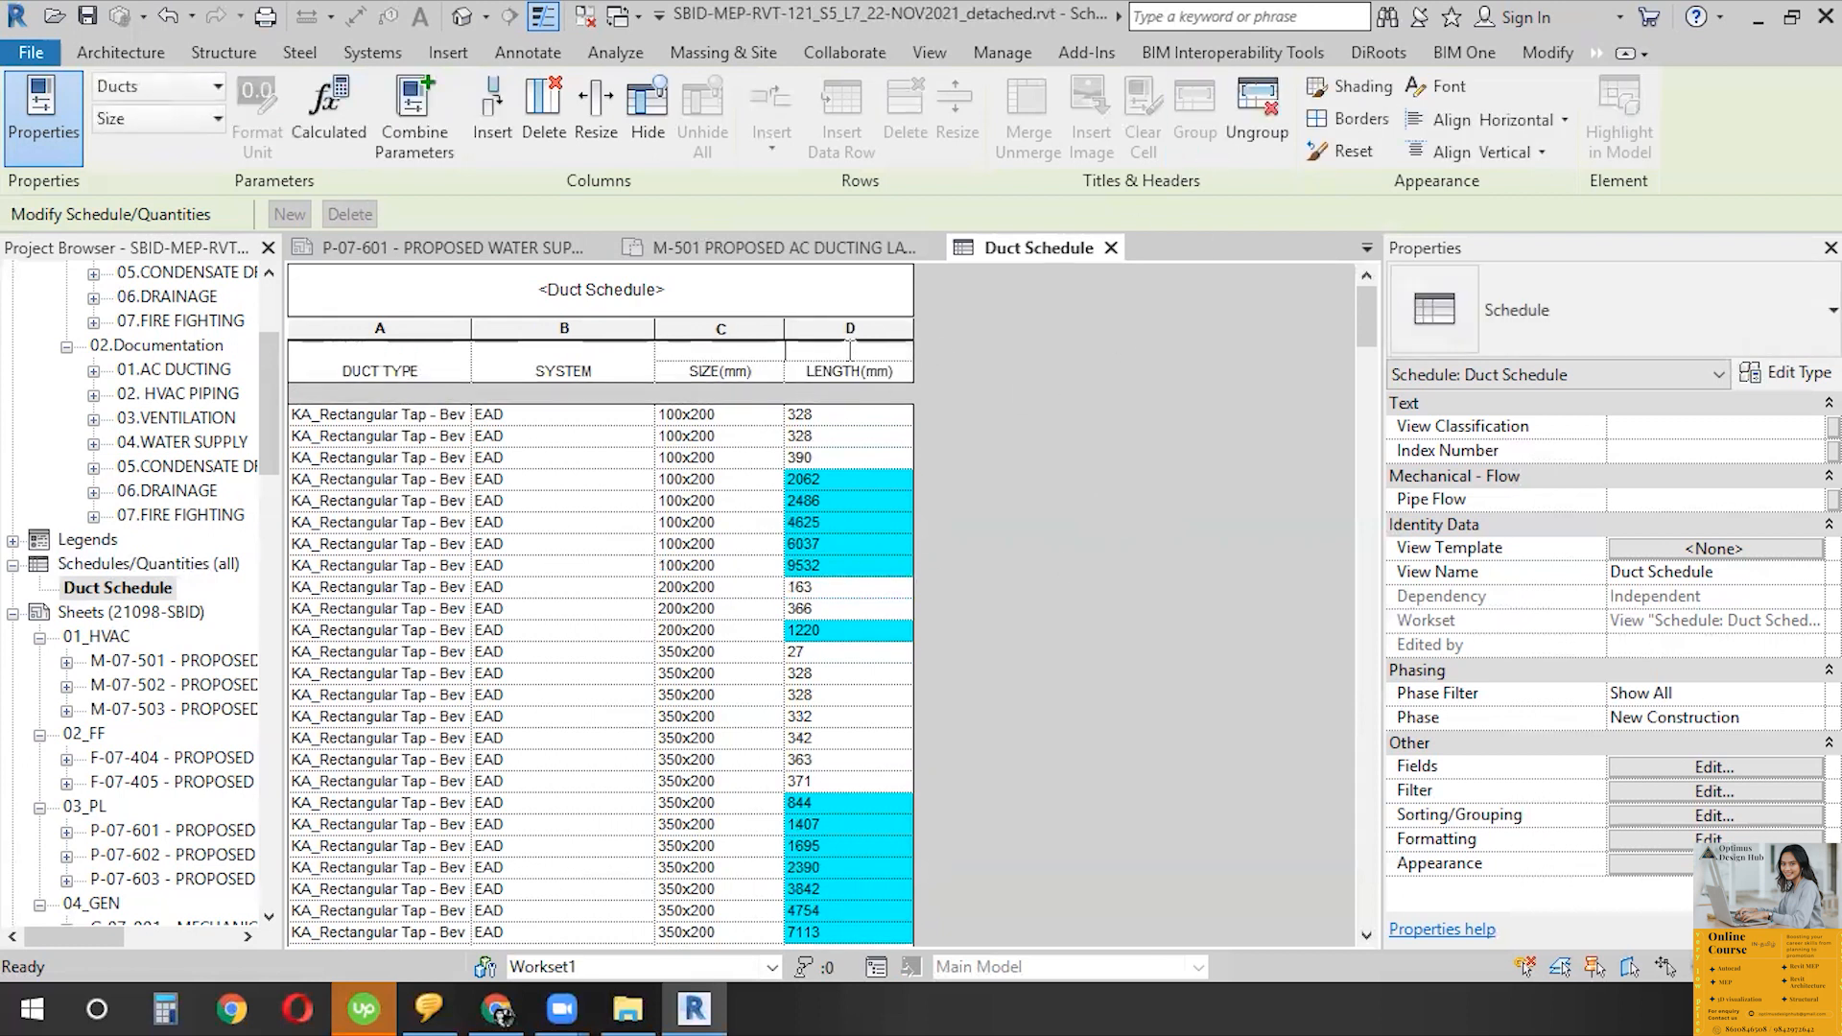
pyautogui.write('DIMENSIONS')
pyautogui.moveTo(300, 369); pyautogui.dragTo(455, 361)
pyautogui.click(546, 373)
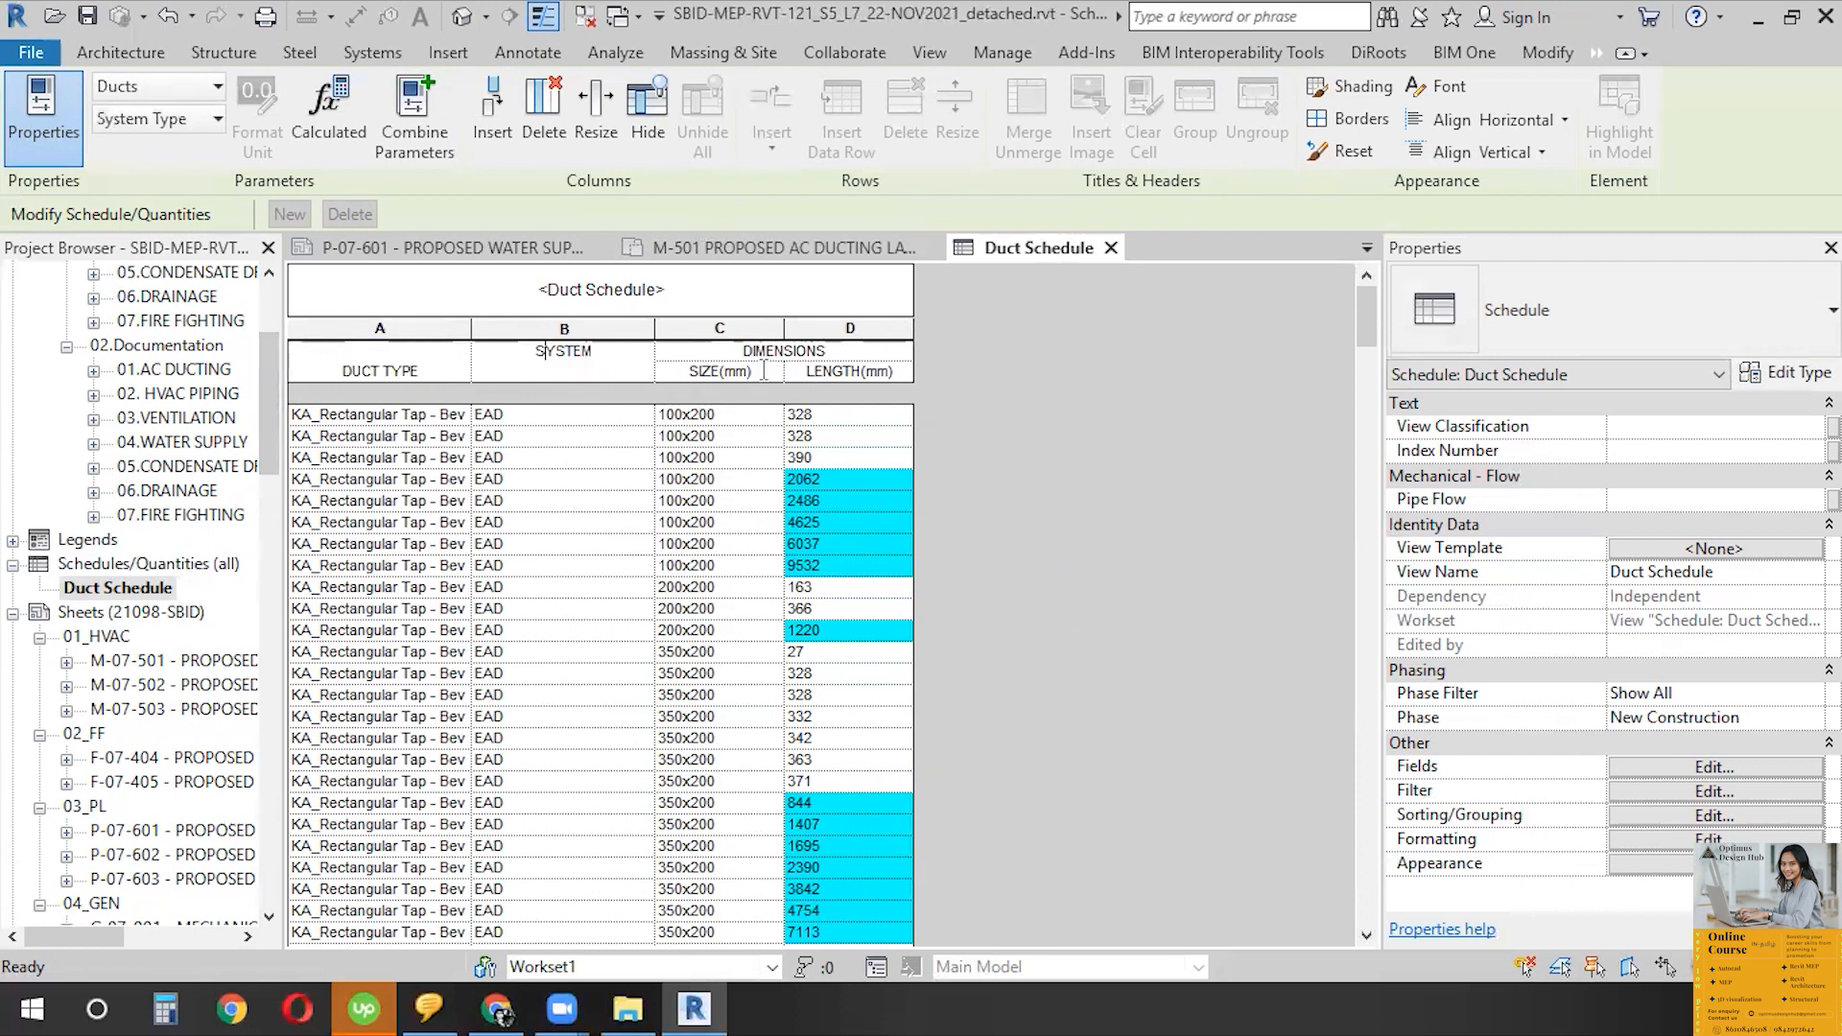
pyautogui.click(868, 353)
# - Shade the DUCT TYPE heading cell light yellow
pyautogui.click(437, 370)
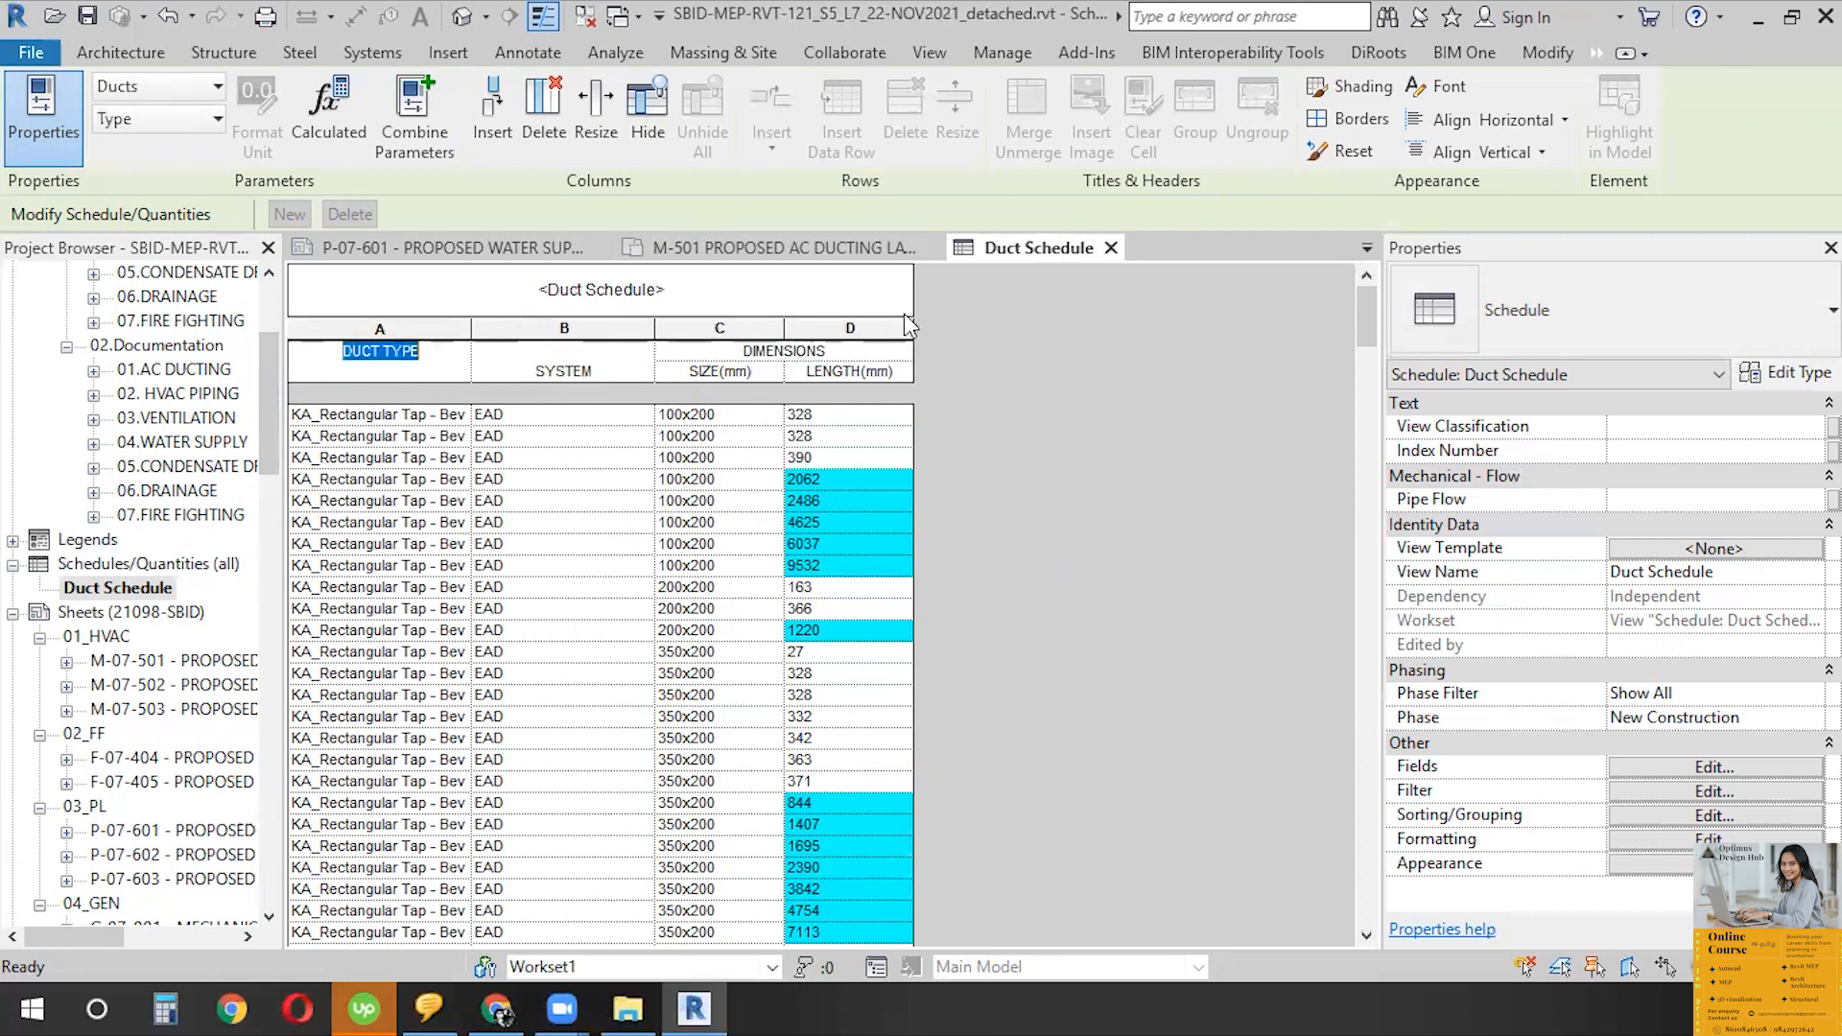
pyautogui.click(1364, 94)
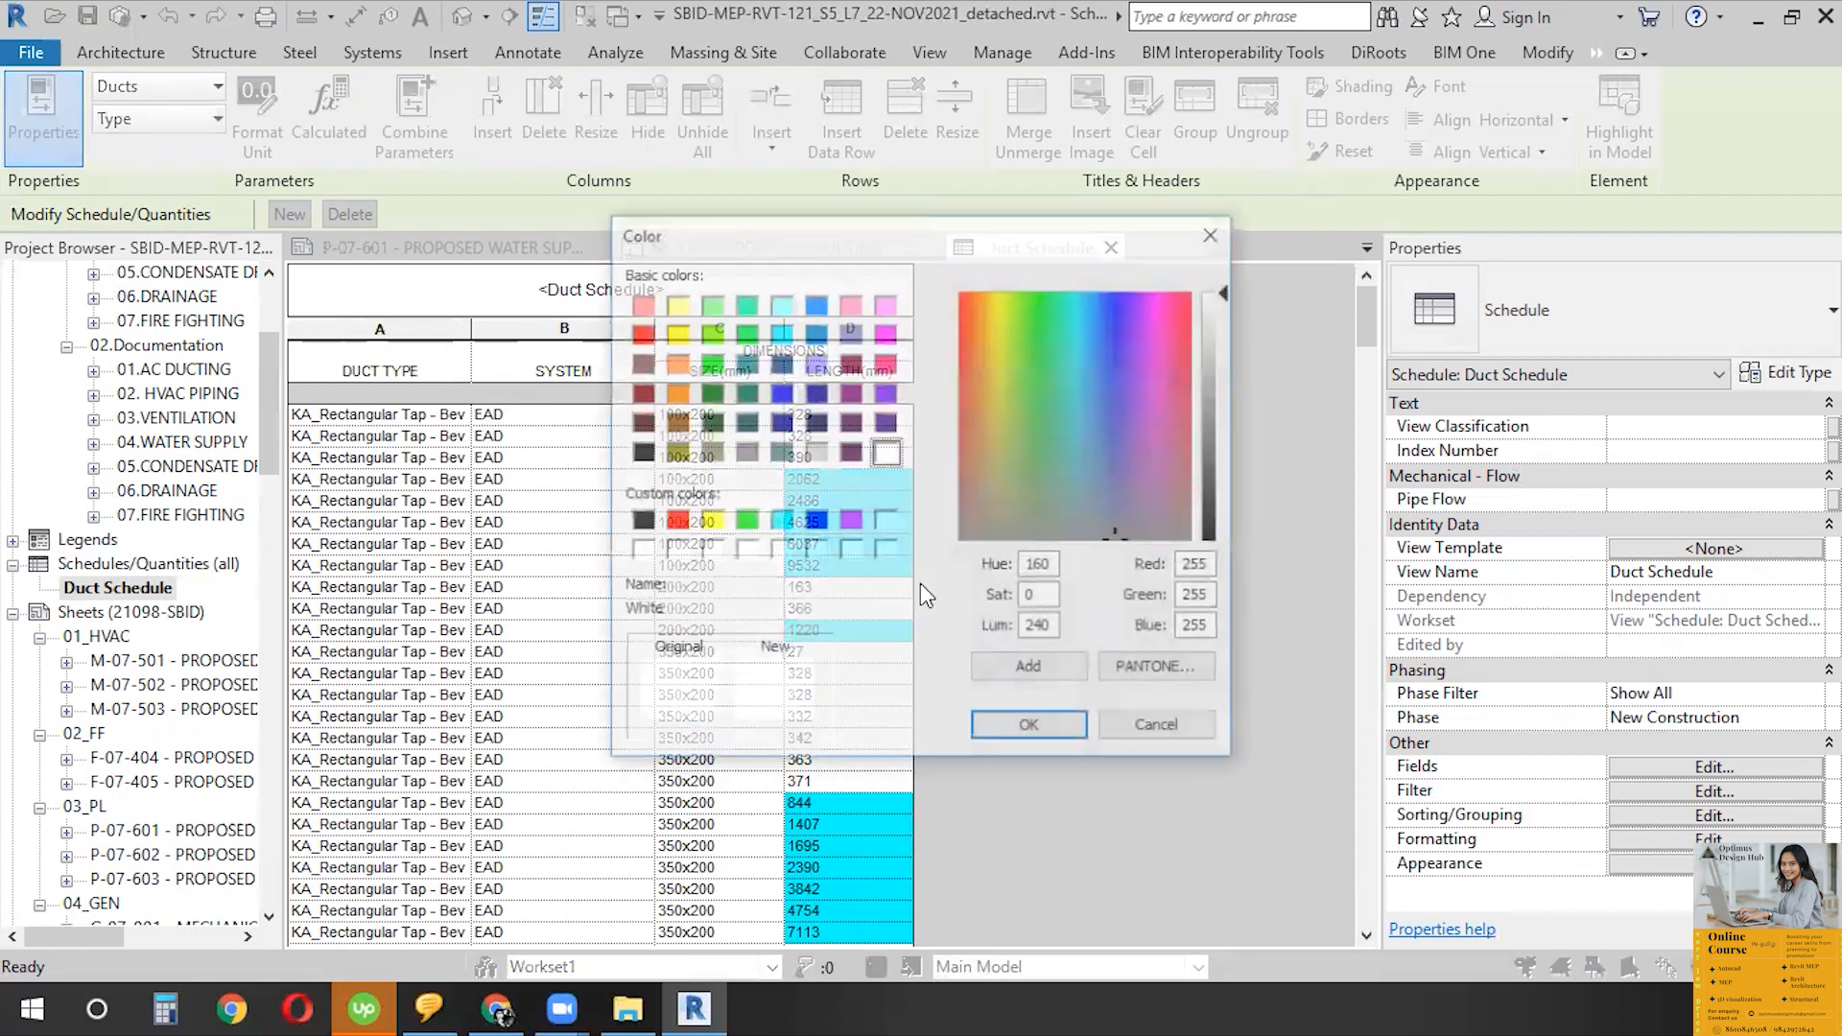
pyautogui.click(1005, 310)
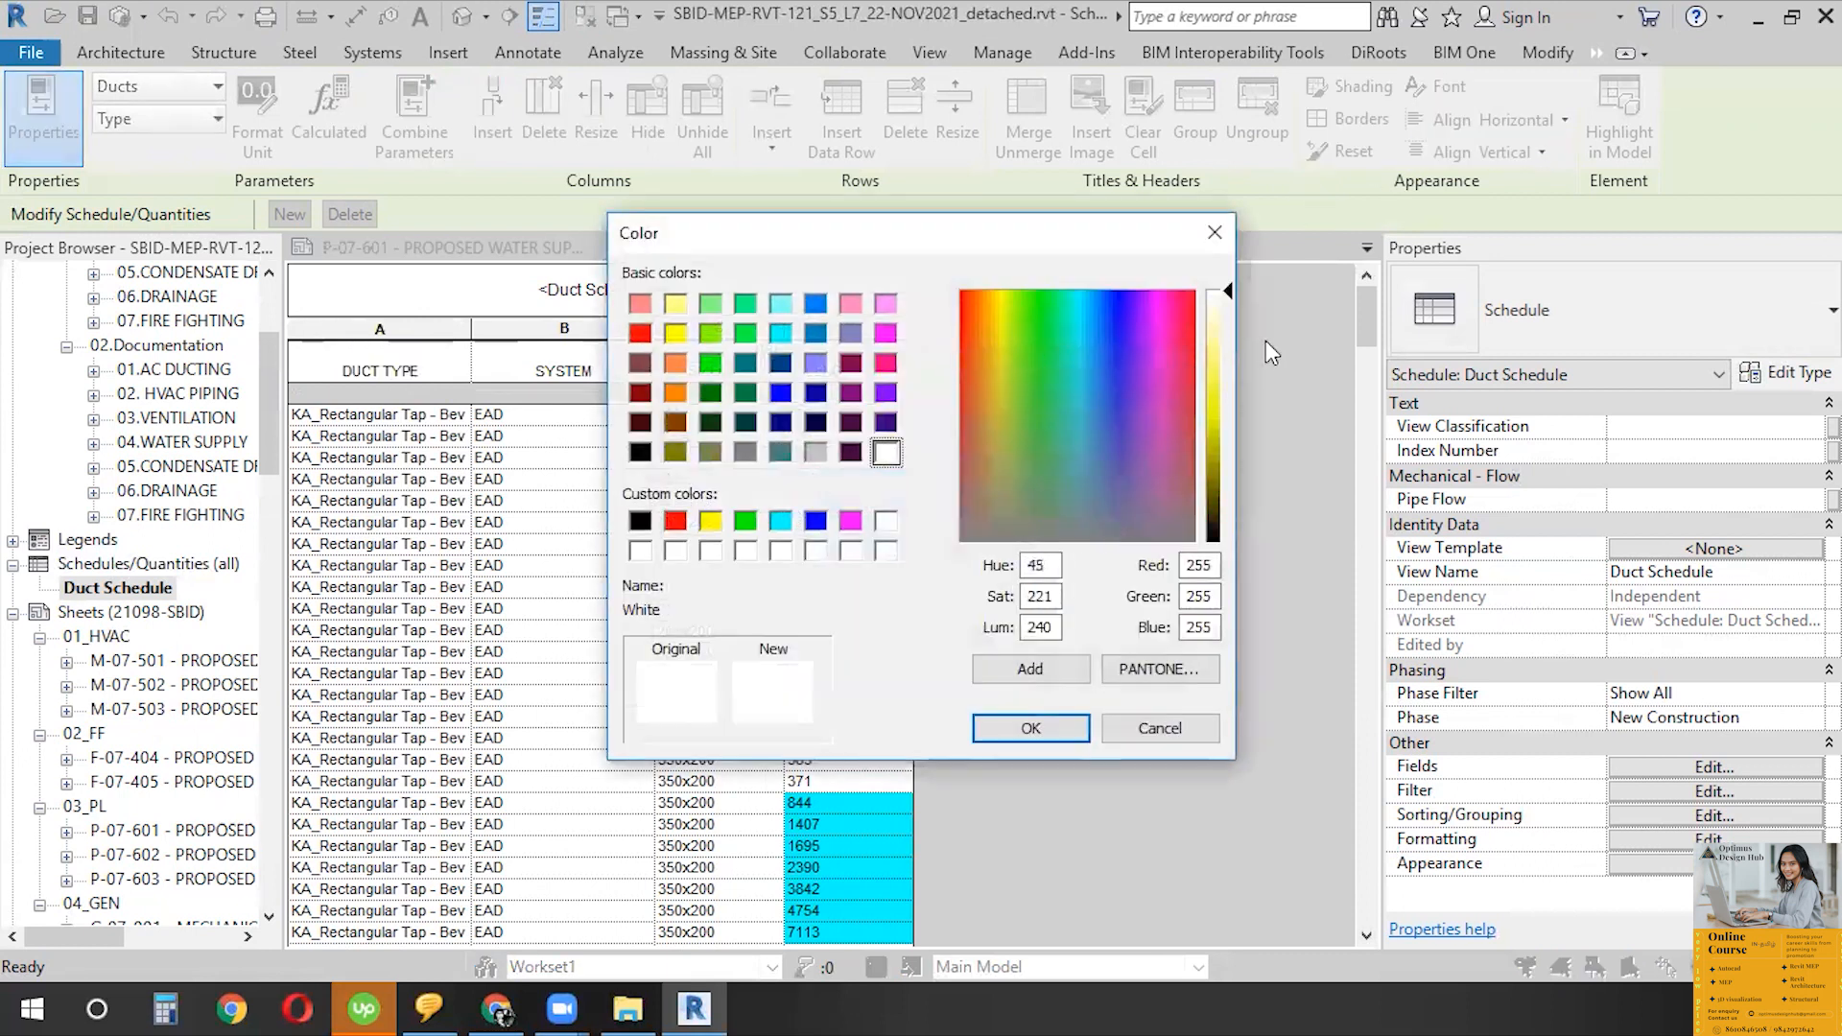
pyautogui.click(1215, 357)
pyautogui.click(1030, 728)
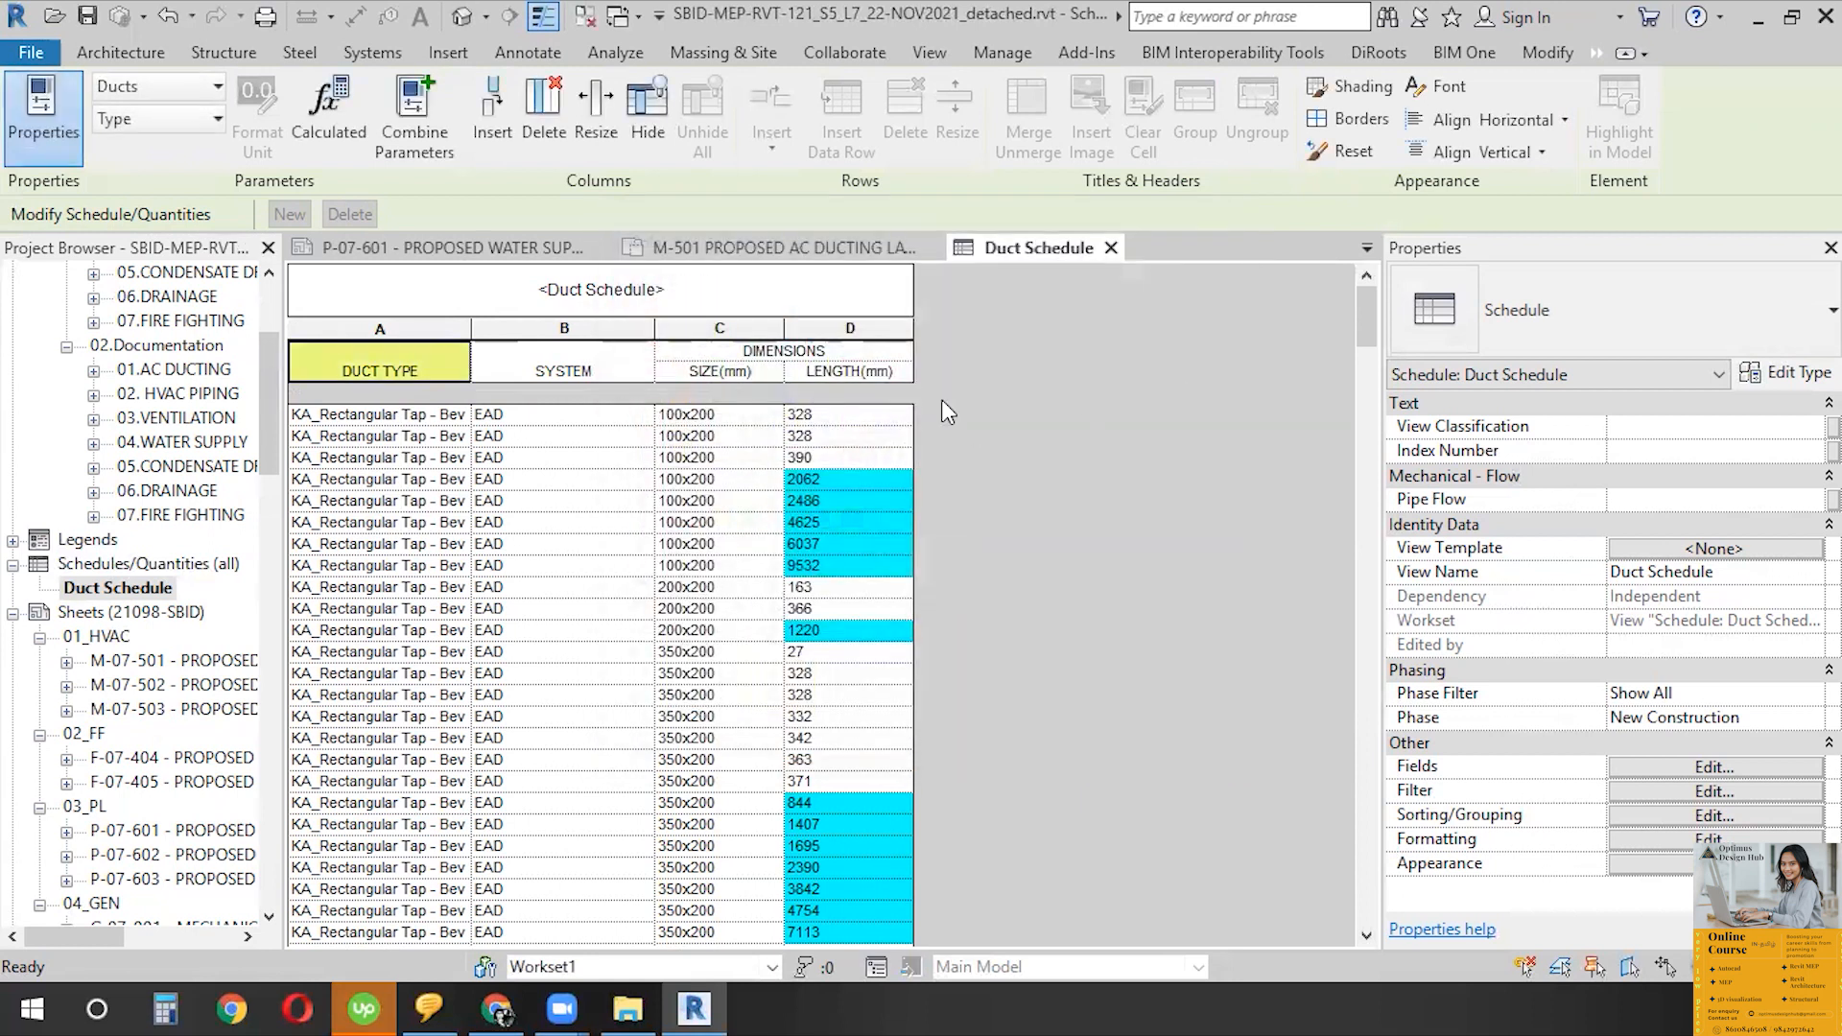
# - Apply a light yellow shading to the SYSTEM, DIMENSIONS, SIZE(mm) and LENGTH(mm) heading cells
pyautogui.moveTo(483, 360); pyautogui.dragTo(845, 371)
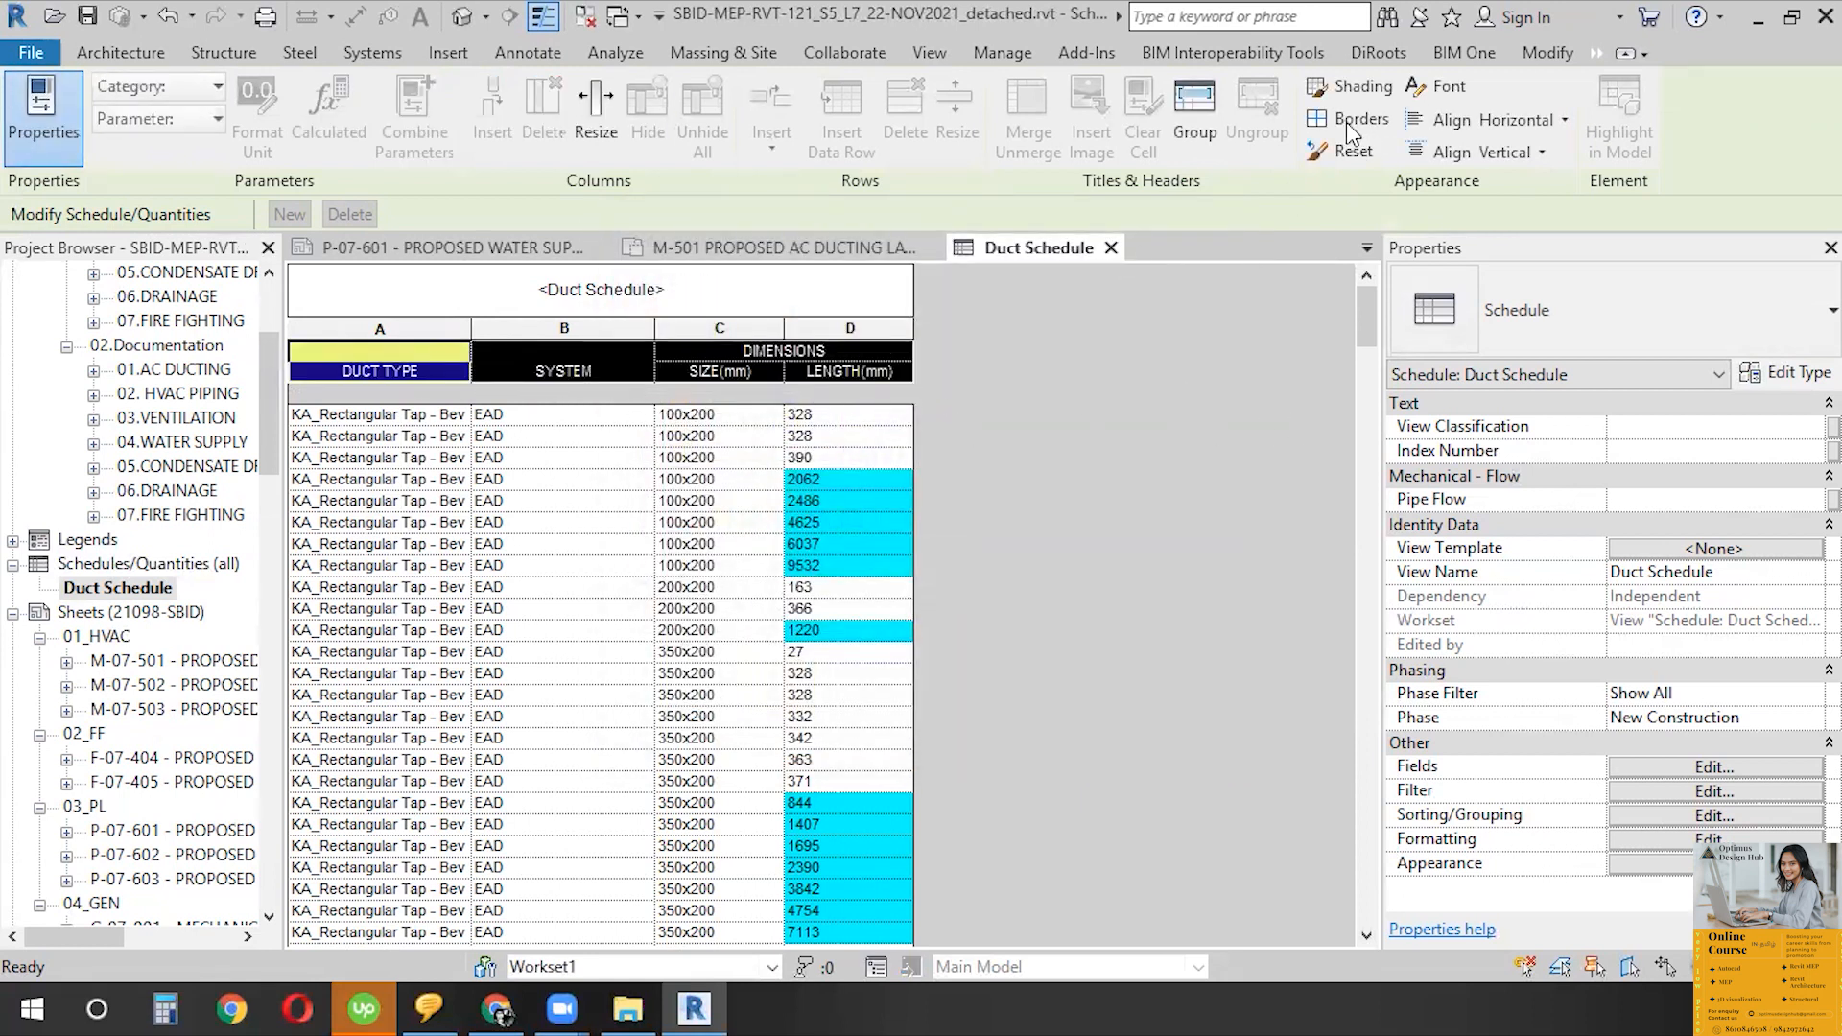
pyautogui.click(1355, 88)
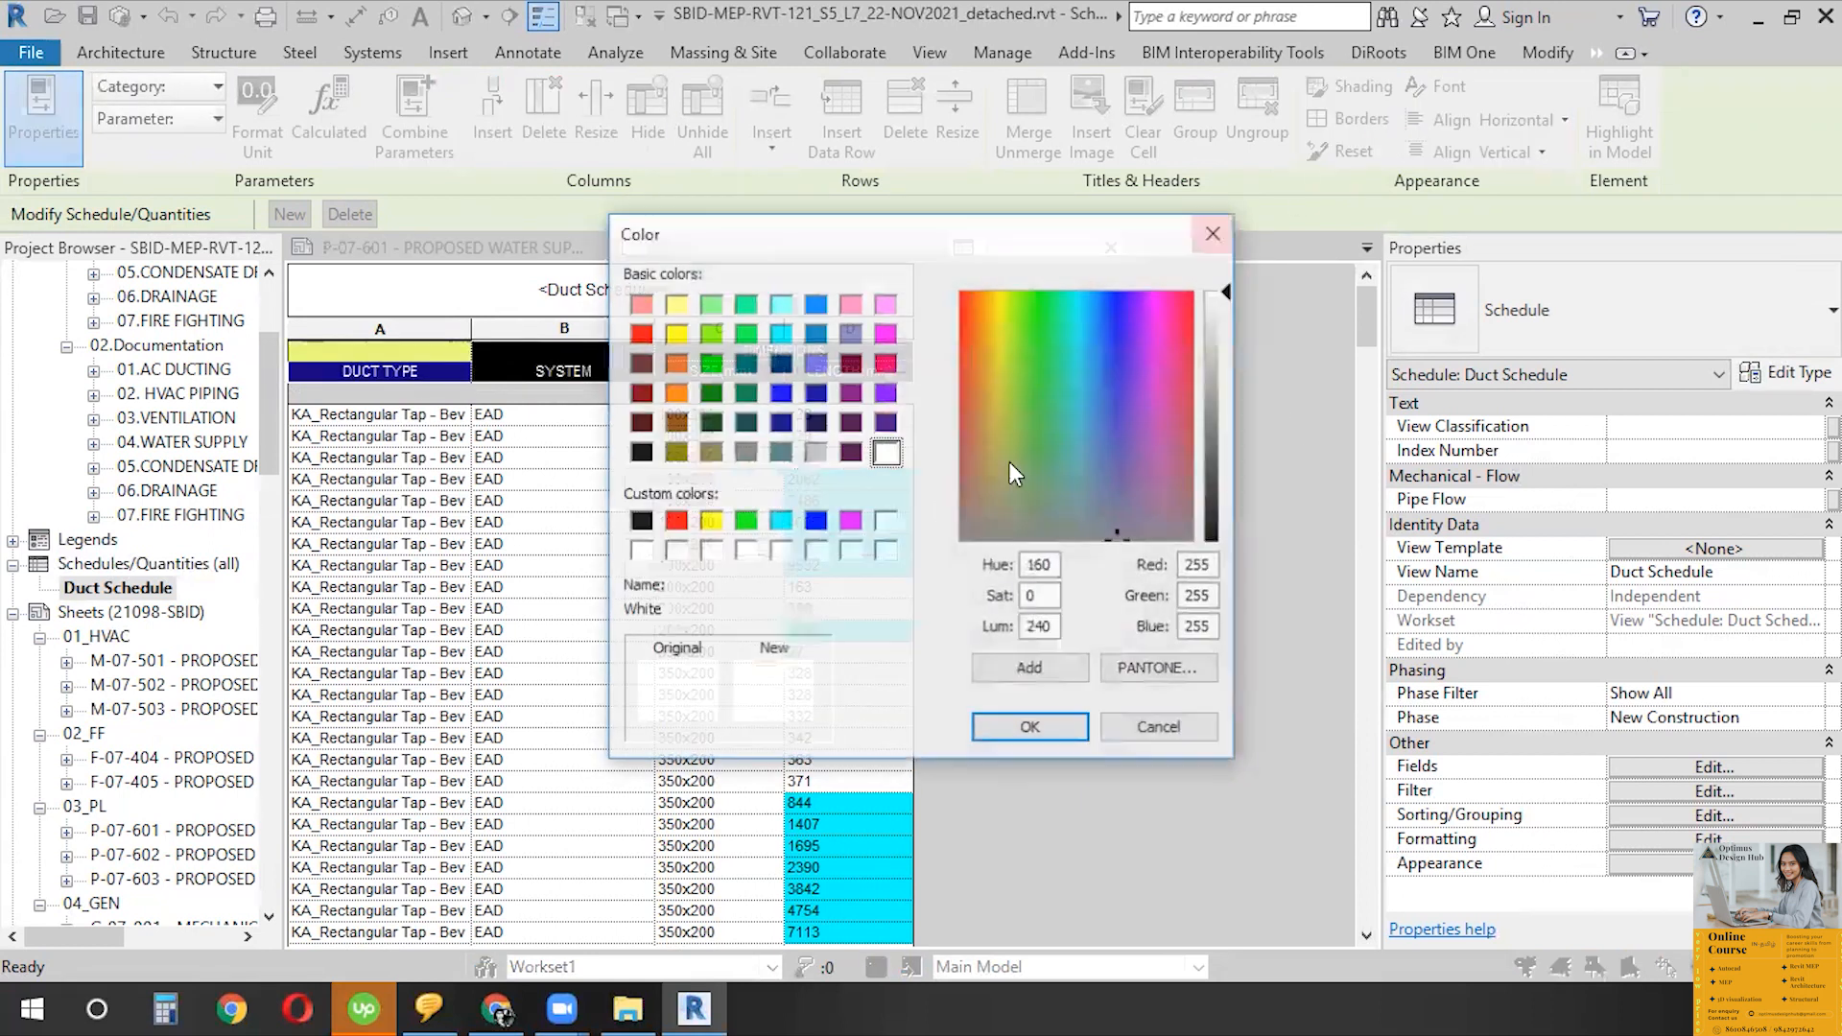
pyautogui.click(1004, 342)
pyautogui.click(1213, 346)
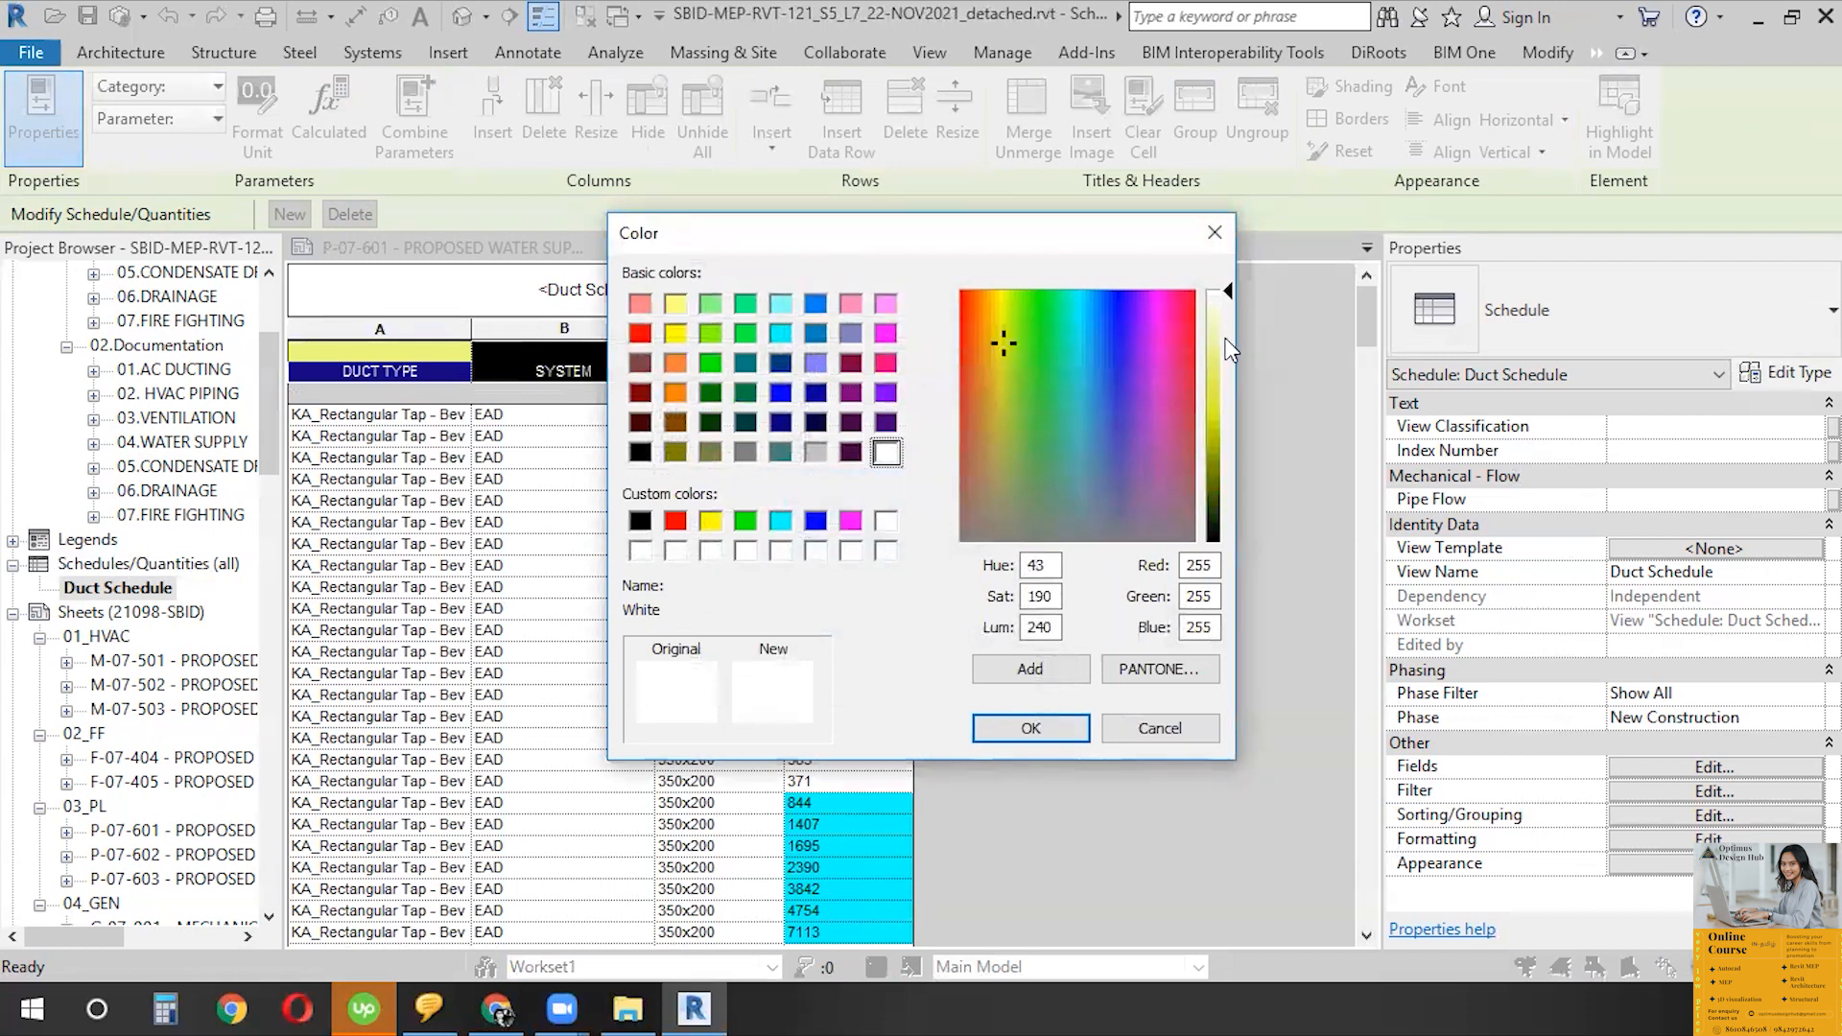
pyautogui.click(1031, 728)
# - Set the font of all column headings to Arial Narrow at a size of 4 mm
pyautogui.moveTo(378, 357); pyautogui.dragTo(872, 367)
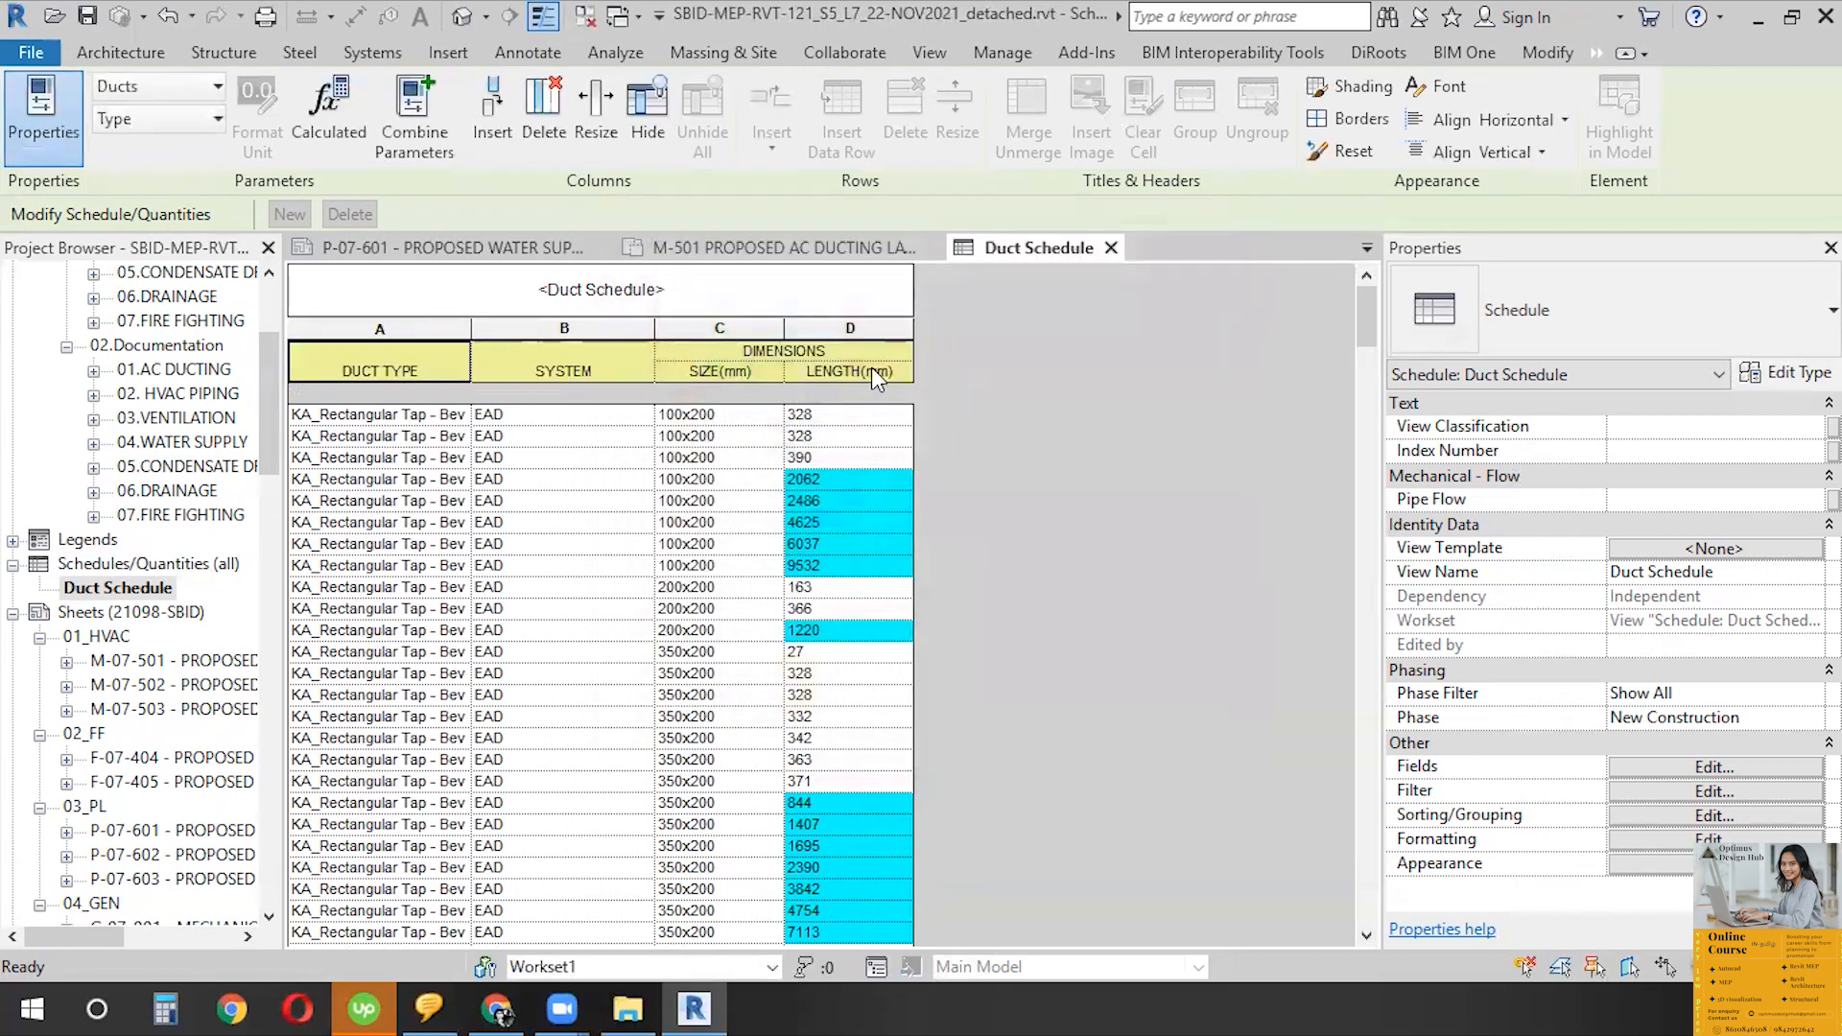
pyautogui.click(1442, 88)
pyautogui.moveTo(825, 446); pyautogui.dragTo(1090, 457)
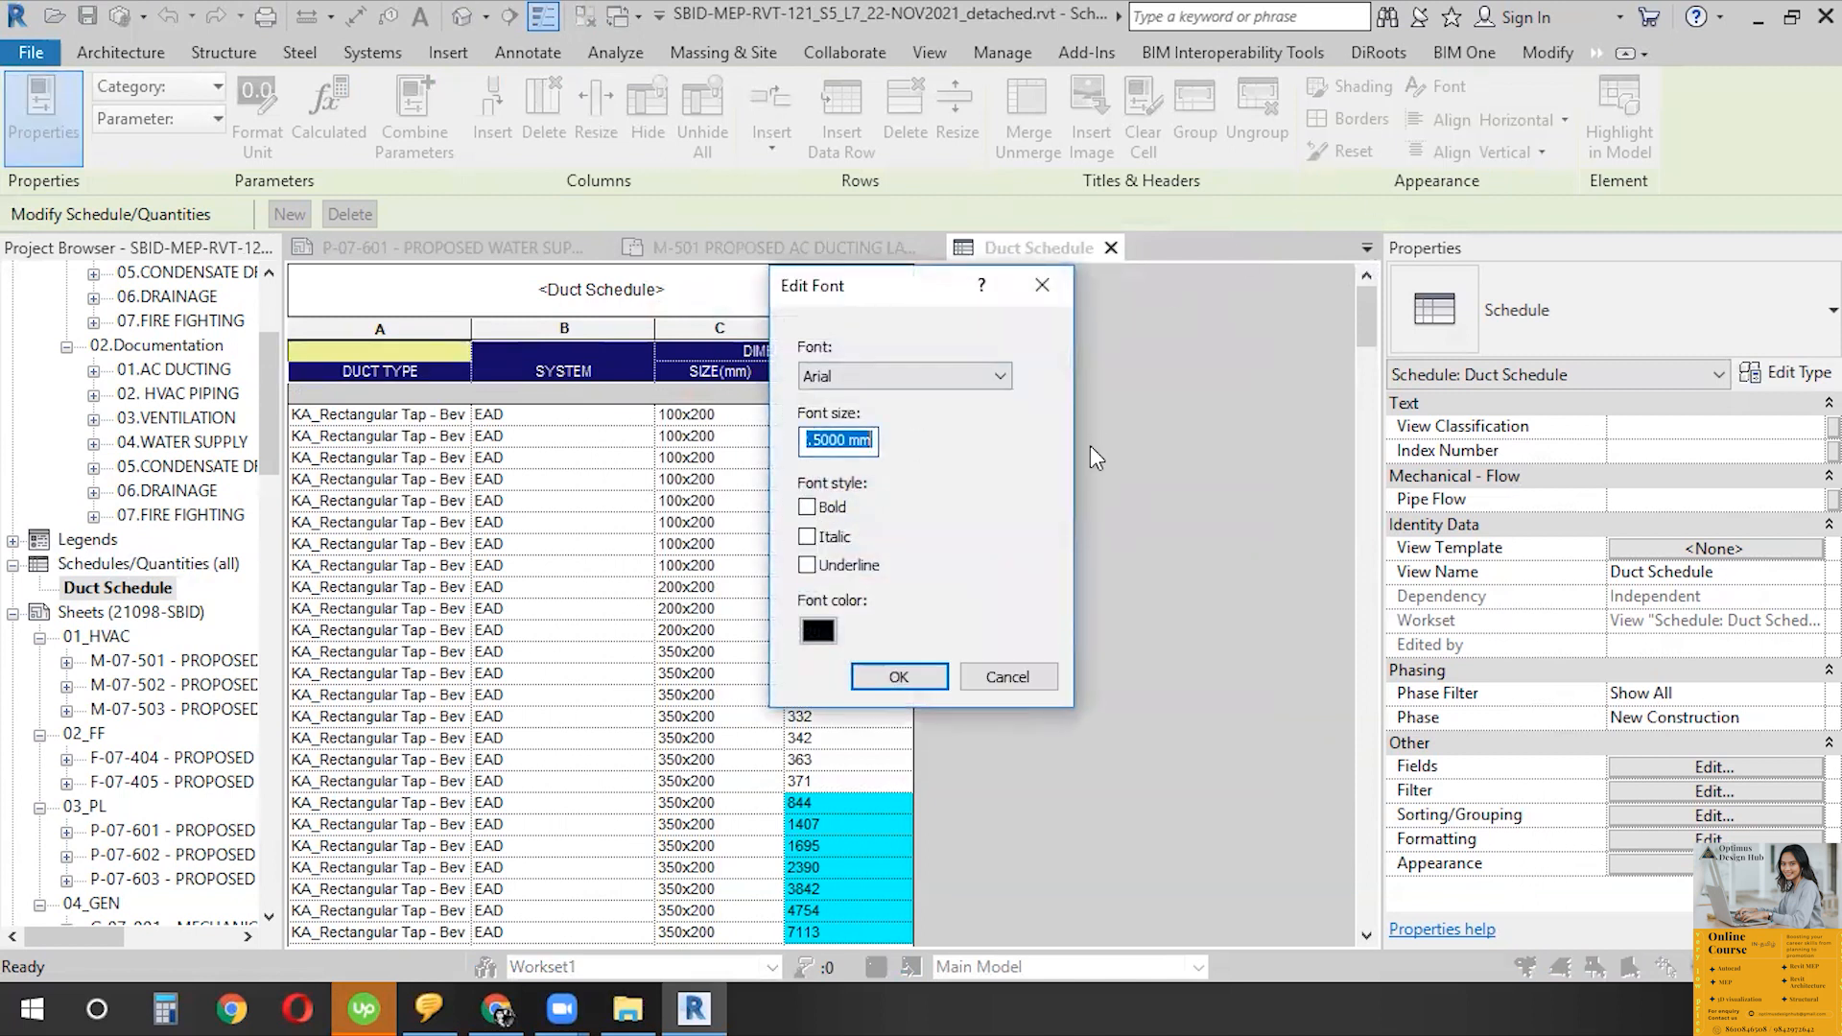
pyautogui.write('4')
pyautogui.click(965, 376)
pyautogui.click(945, 432)
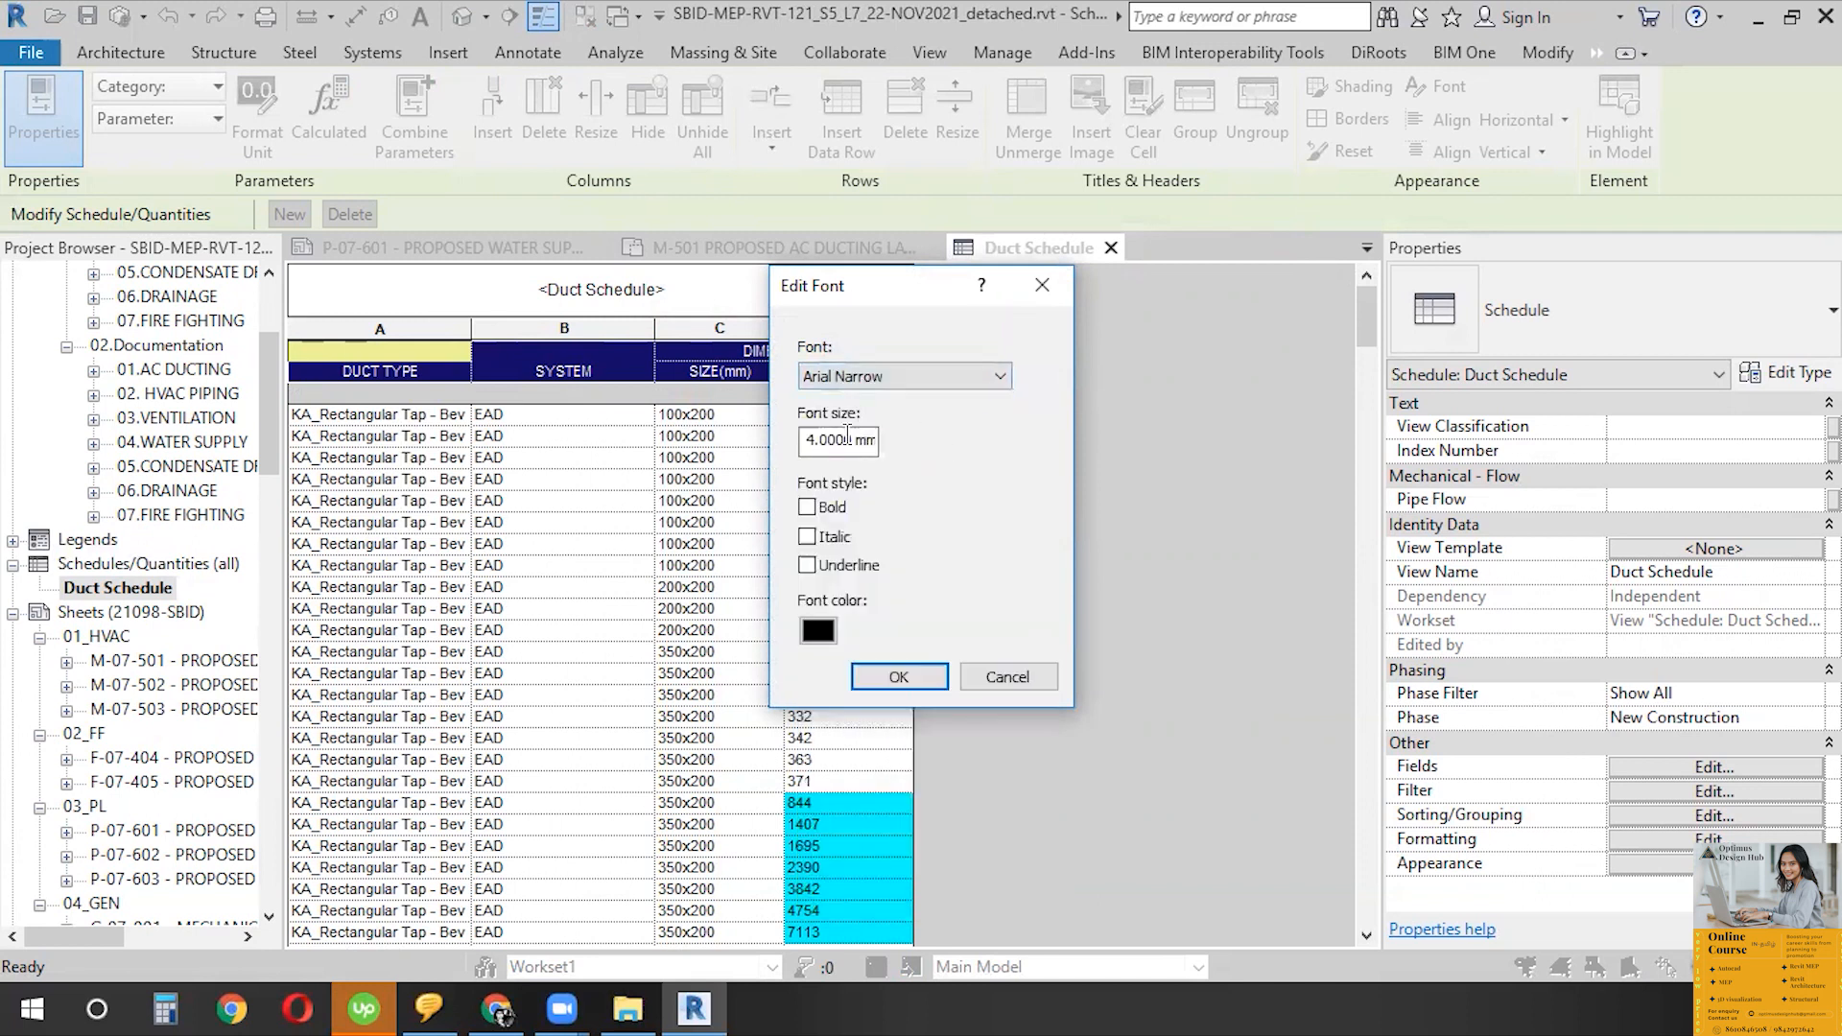
pyautogui.click(899, 676)
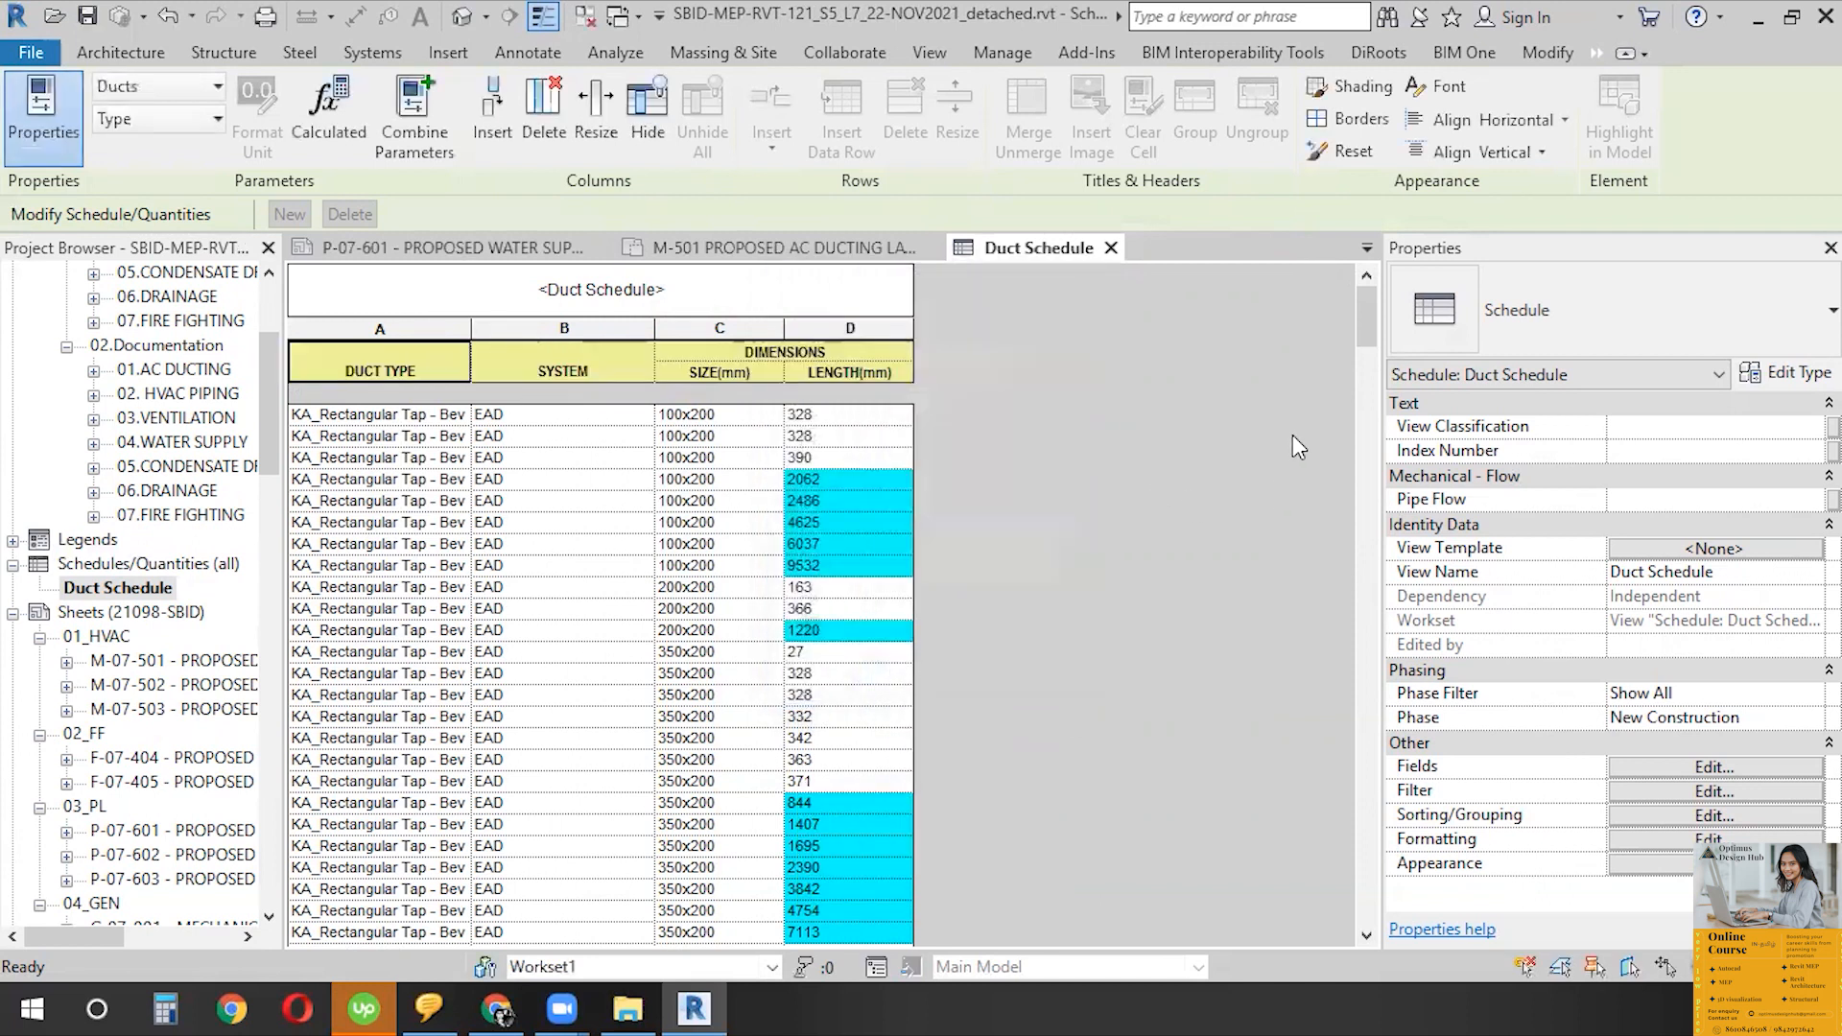
# - Choose the Medium Lines style in the border settings of the column headings and accept it
pyautogui.moveTo(399, 374); pyautogui.dragTo(878, 371)
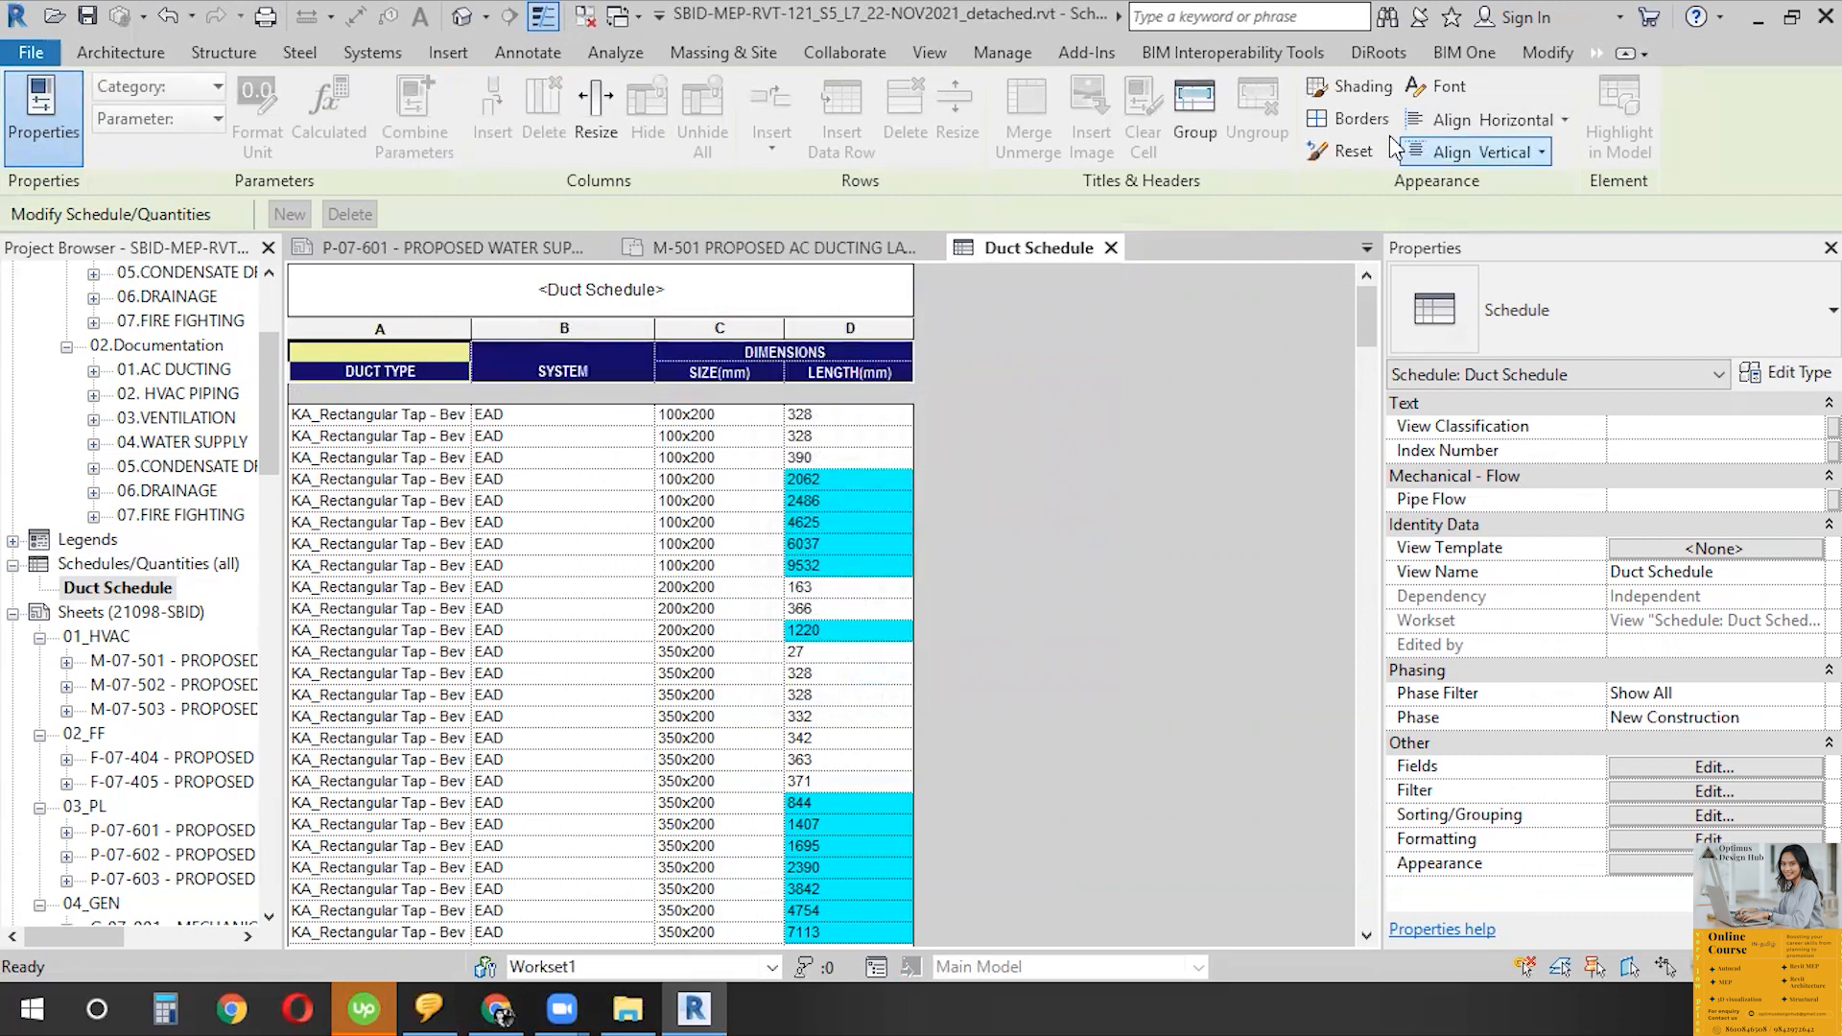
pyautogui.click(1353, 118)
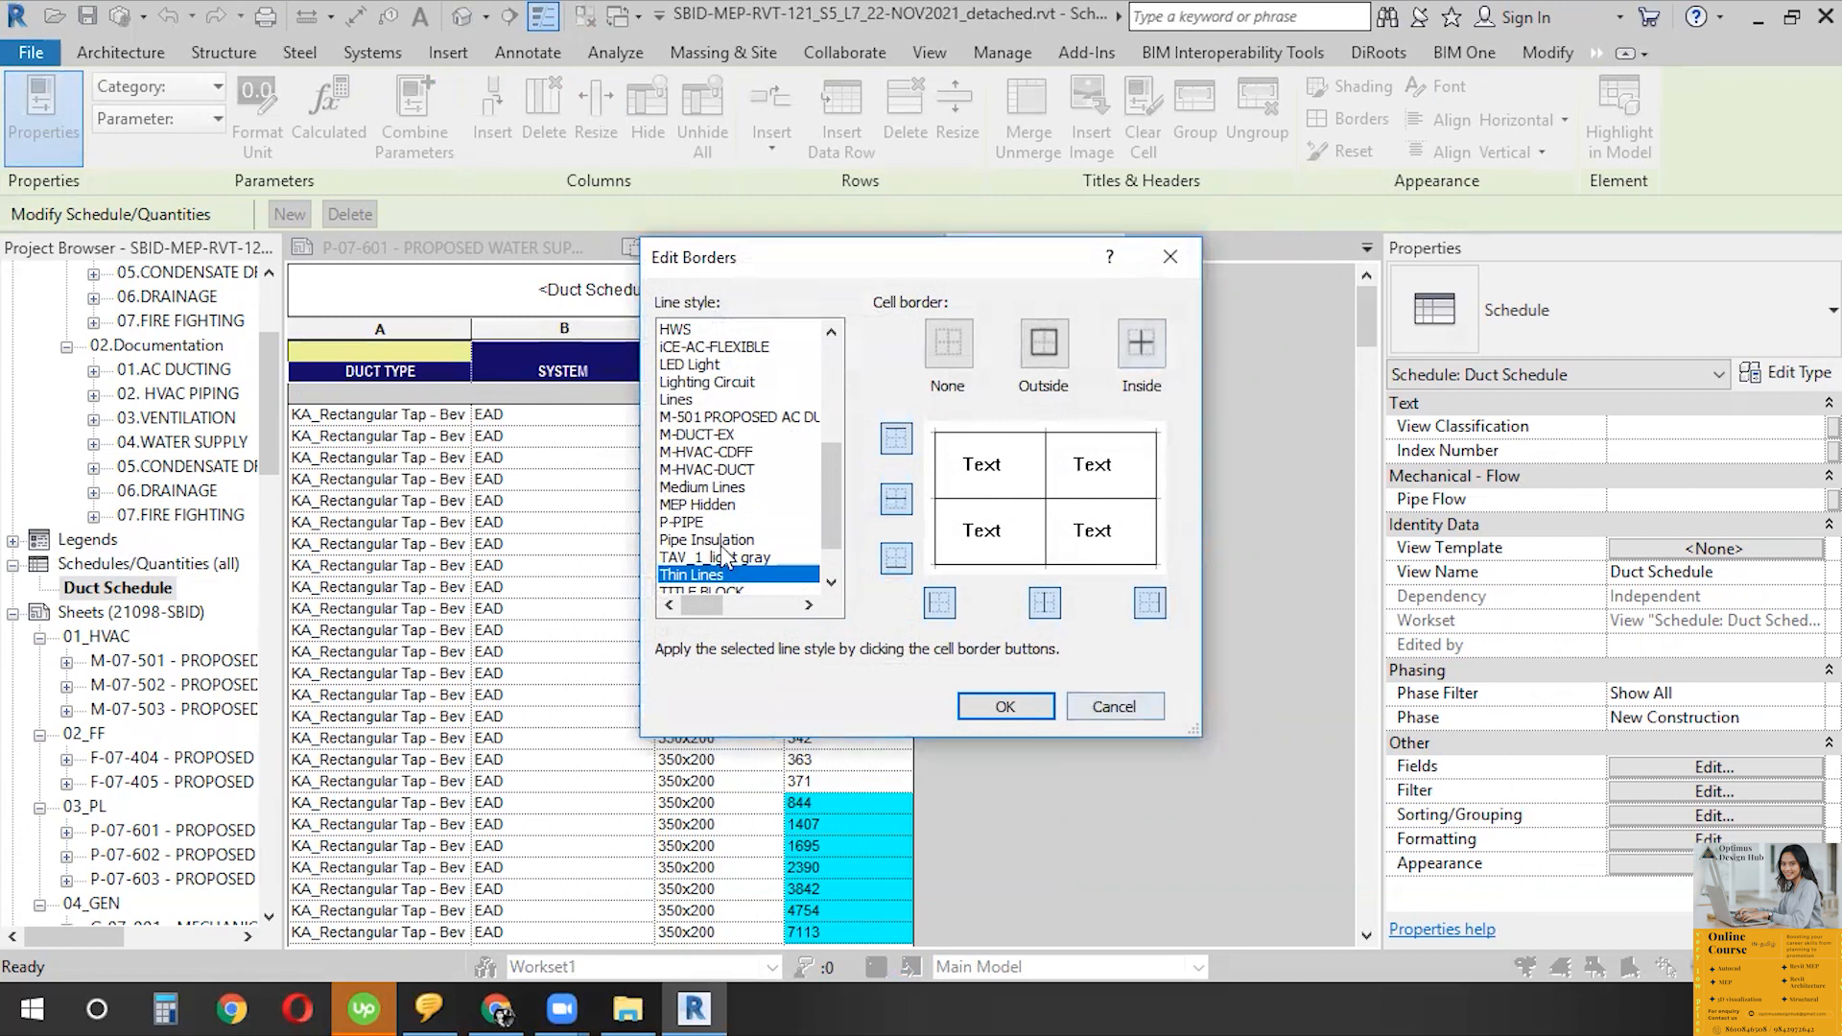
pyautogui.click(721, 489)
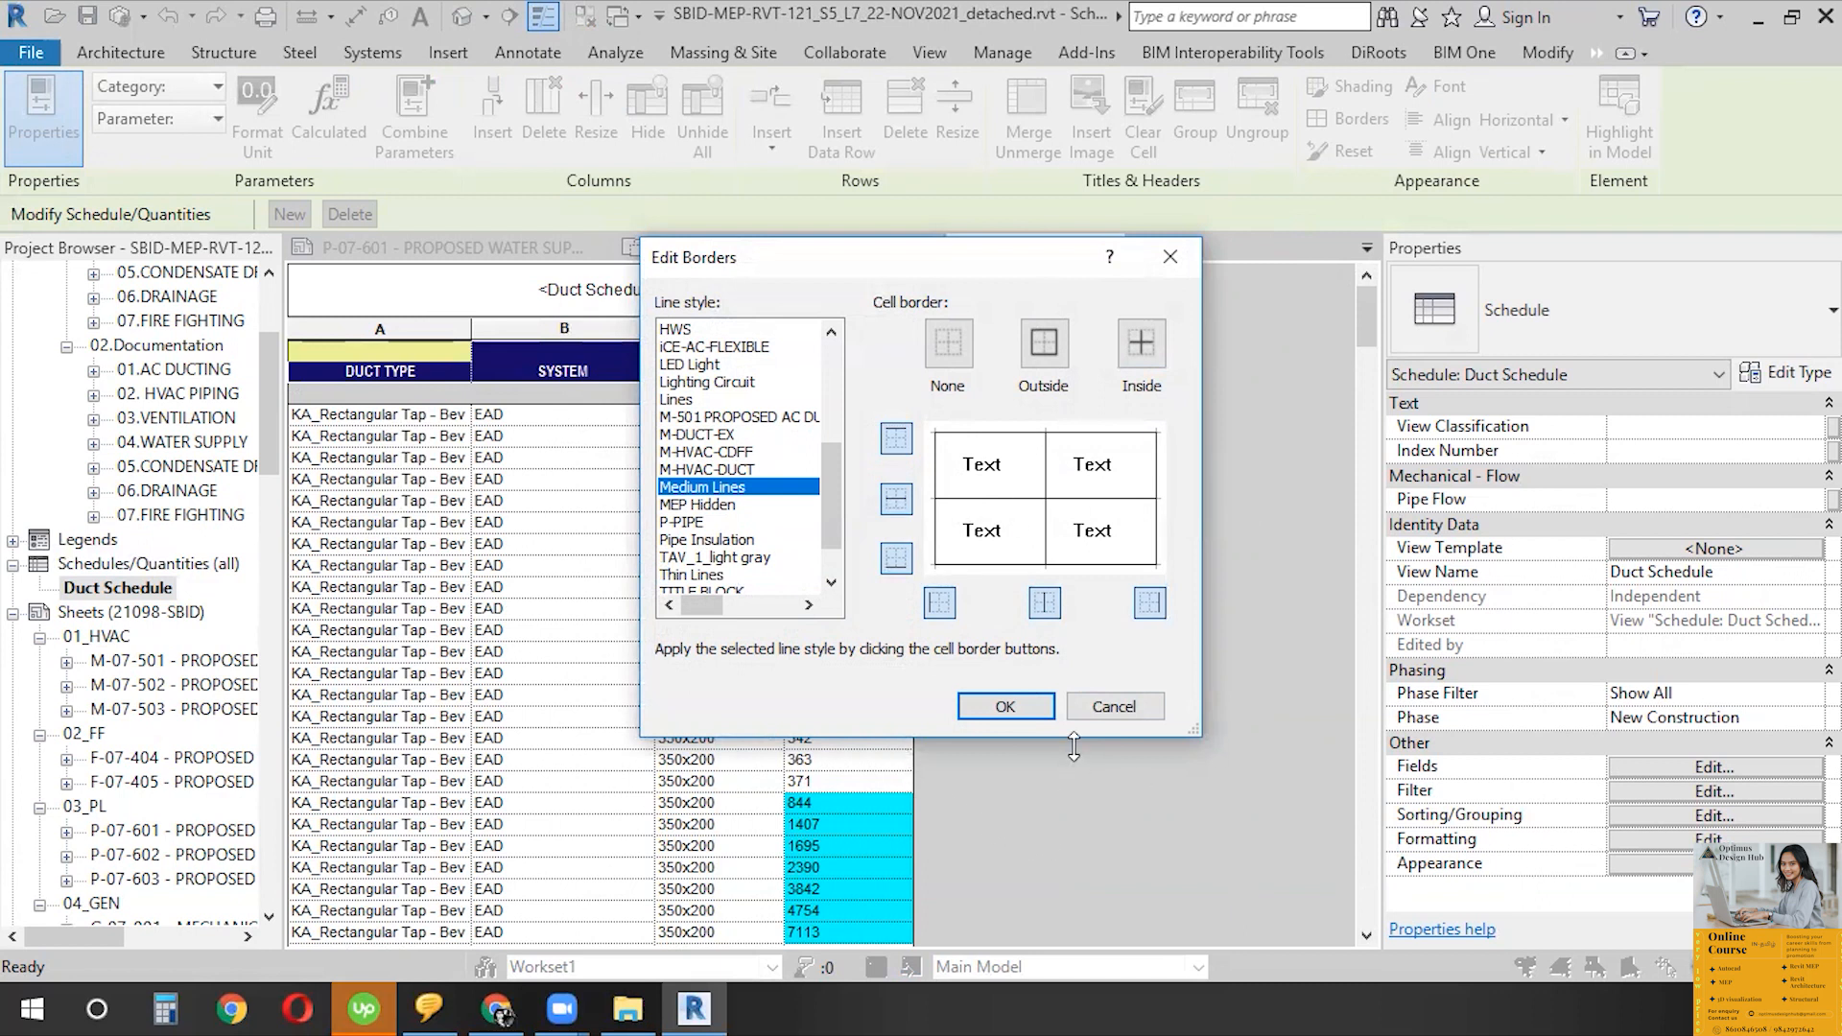
pyautogui.press('Return')
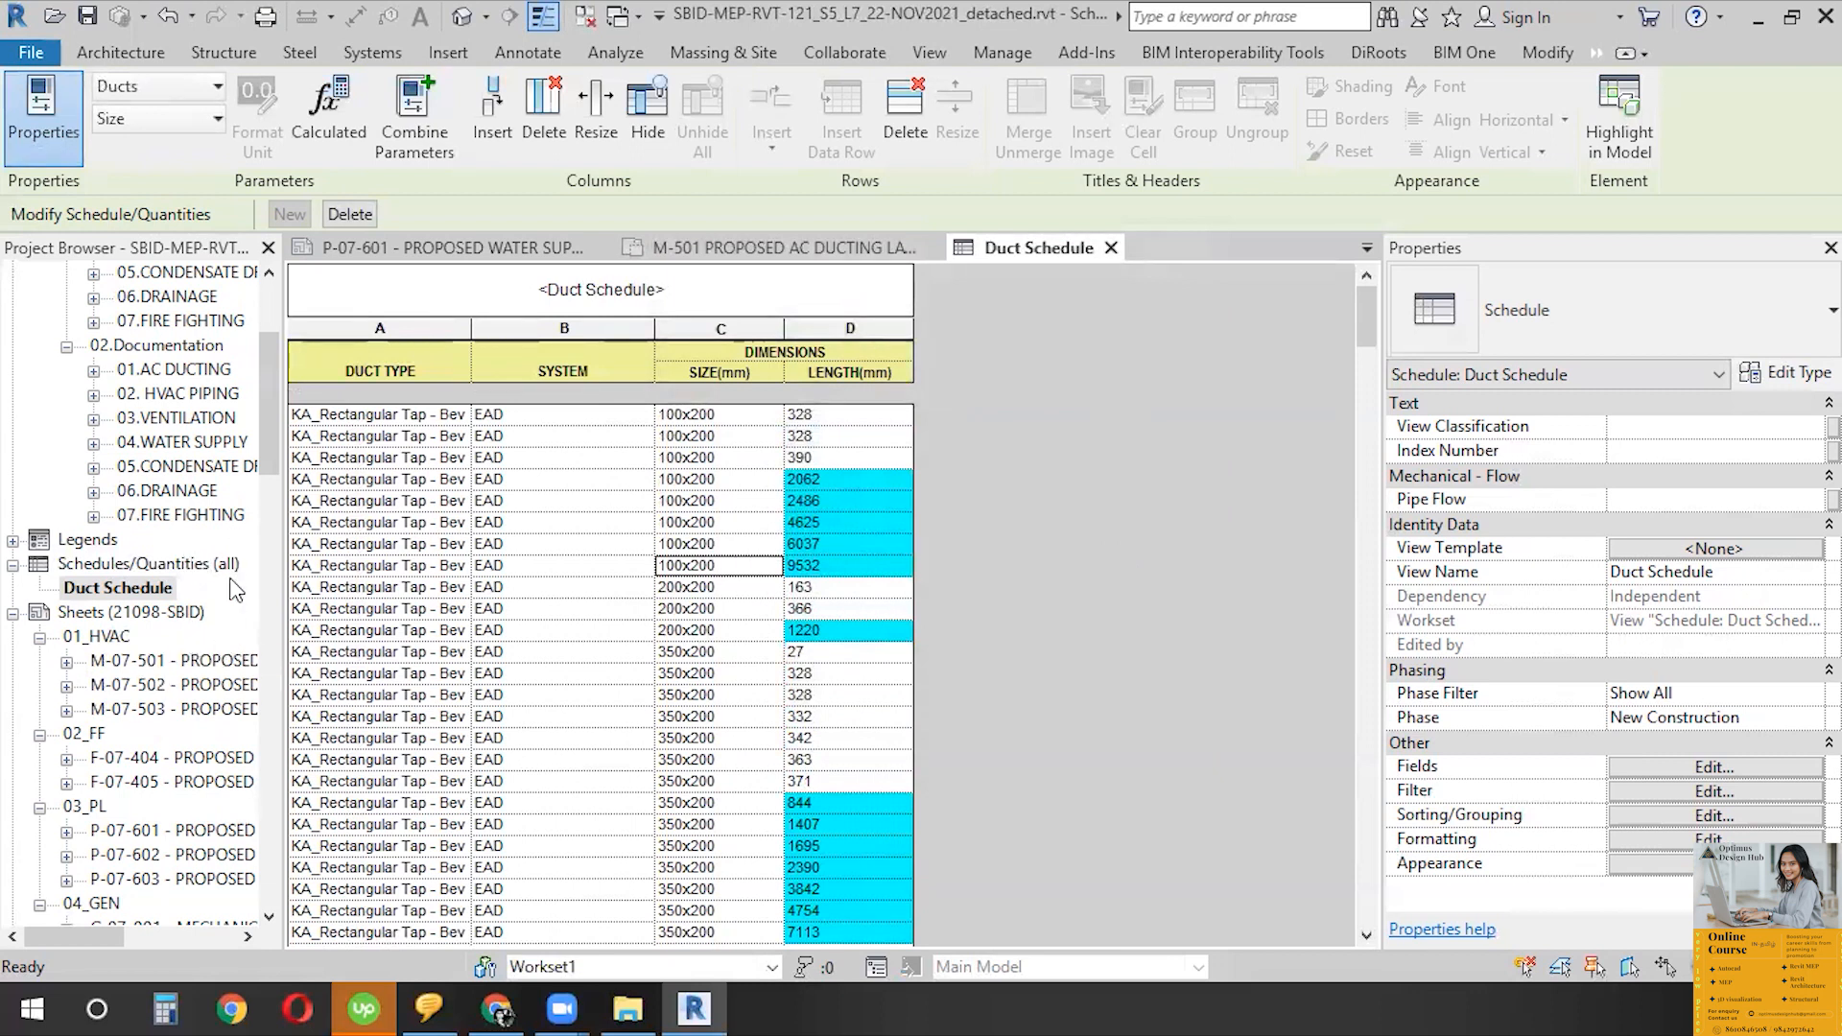
# - Create a new building component schedule for the Duct Fittings category, named Duct Fitting Schedule
pyautogui.click(120, 572)
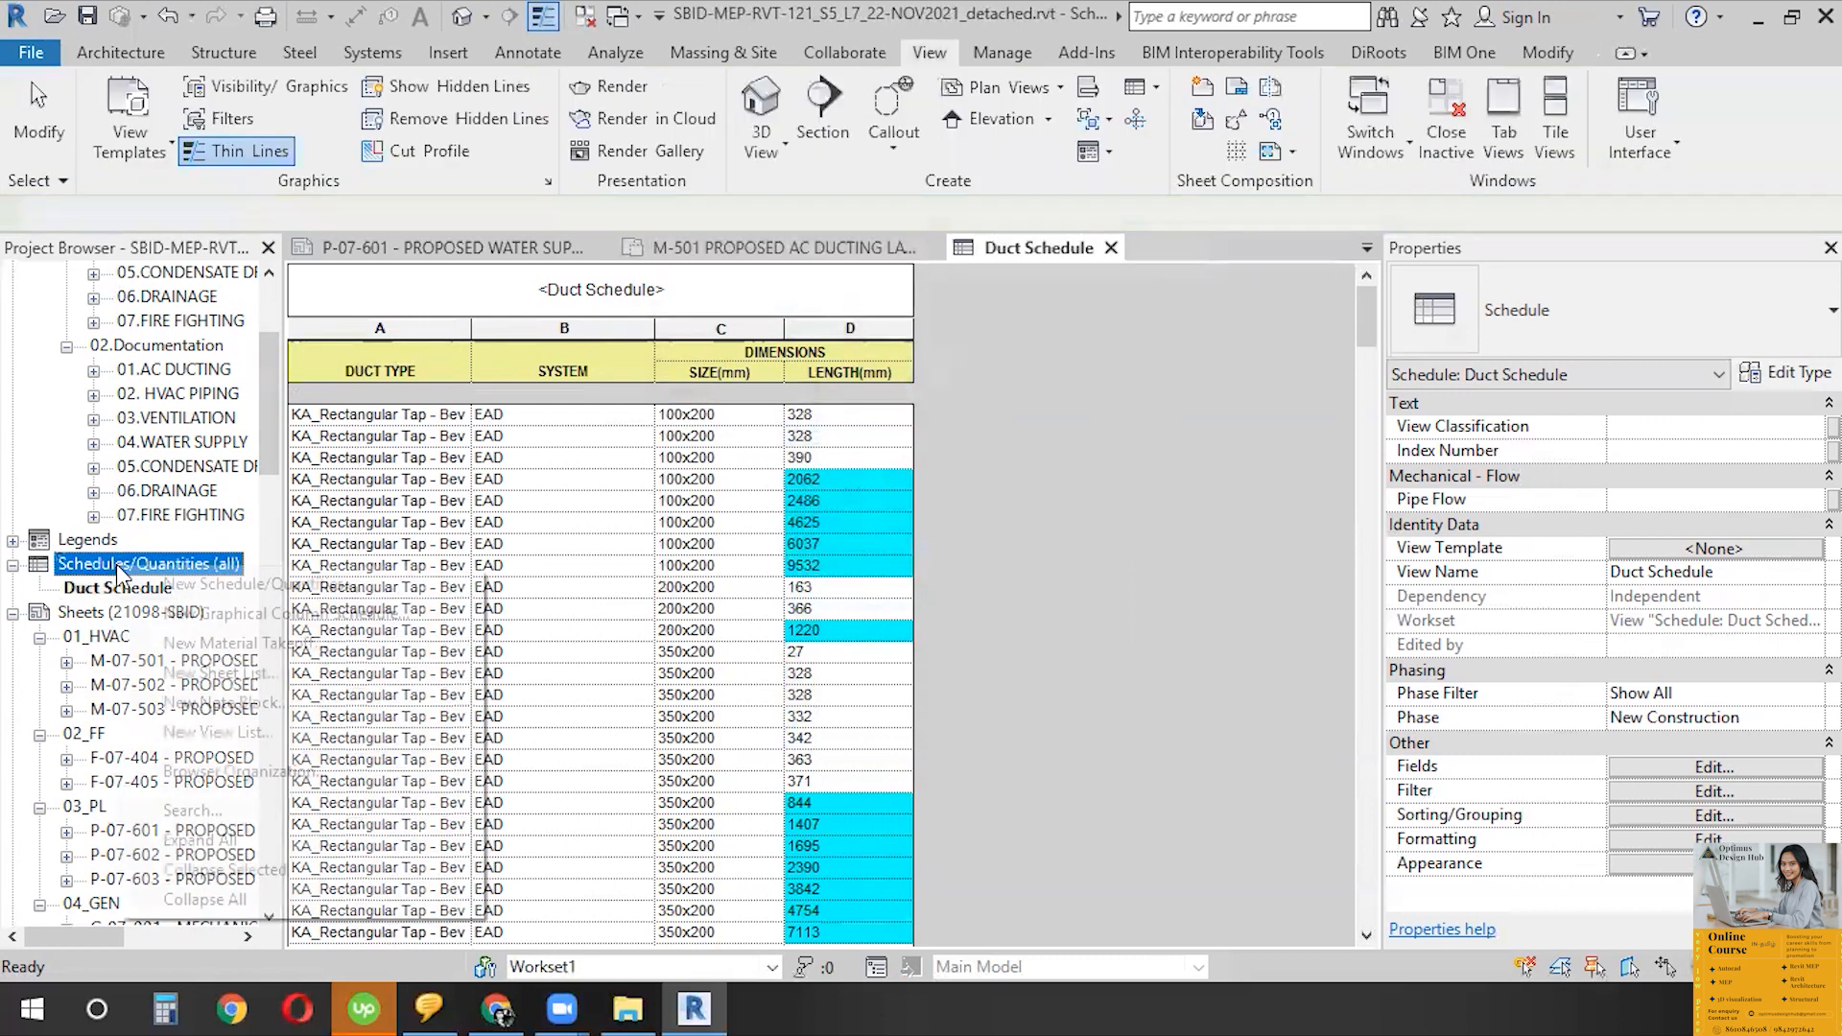
pyautogui.rightClick(121, 574)
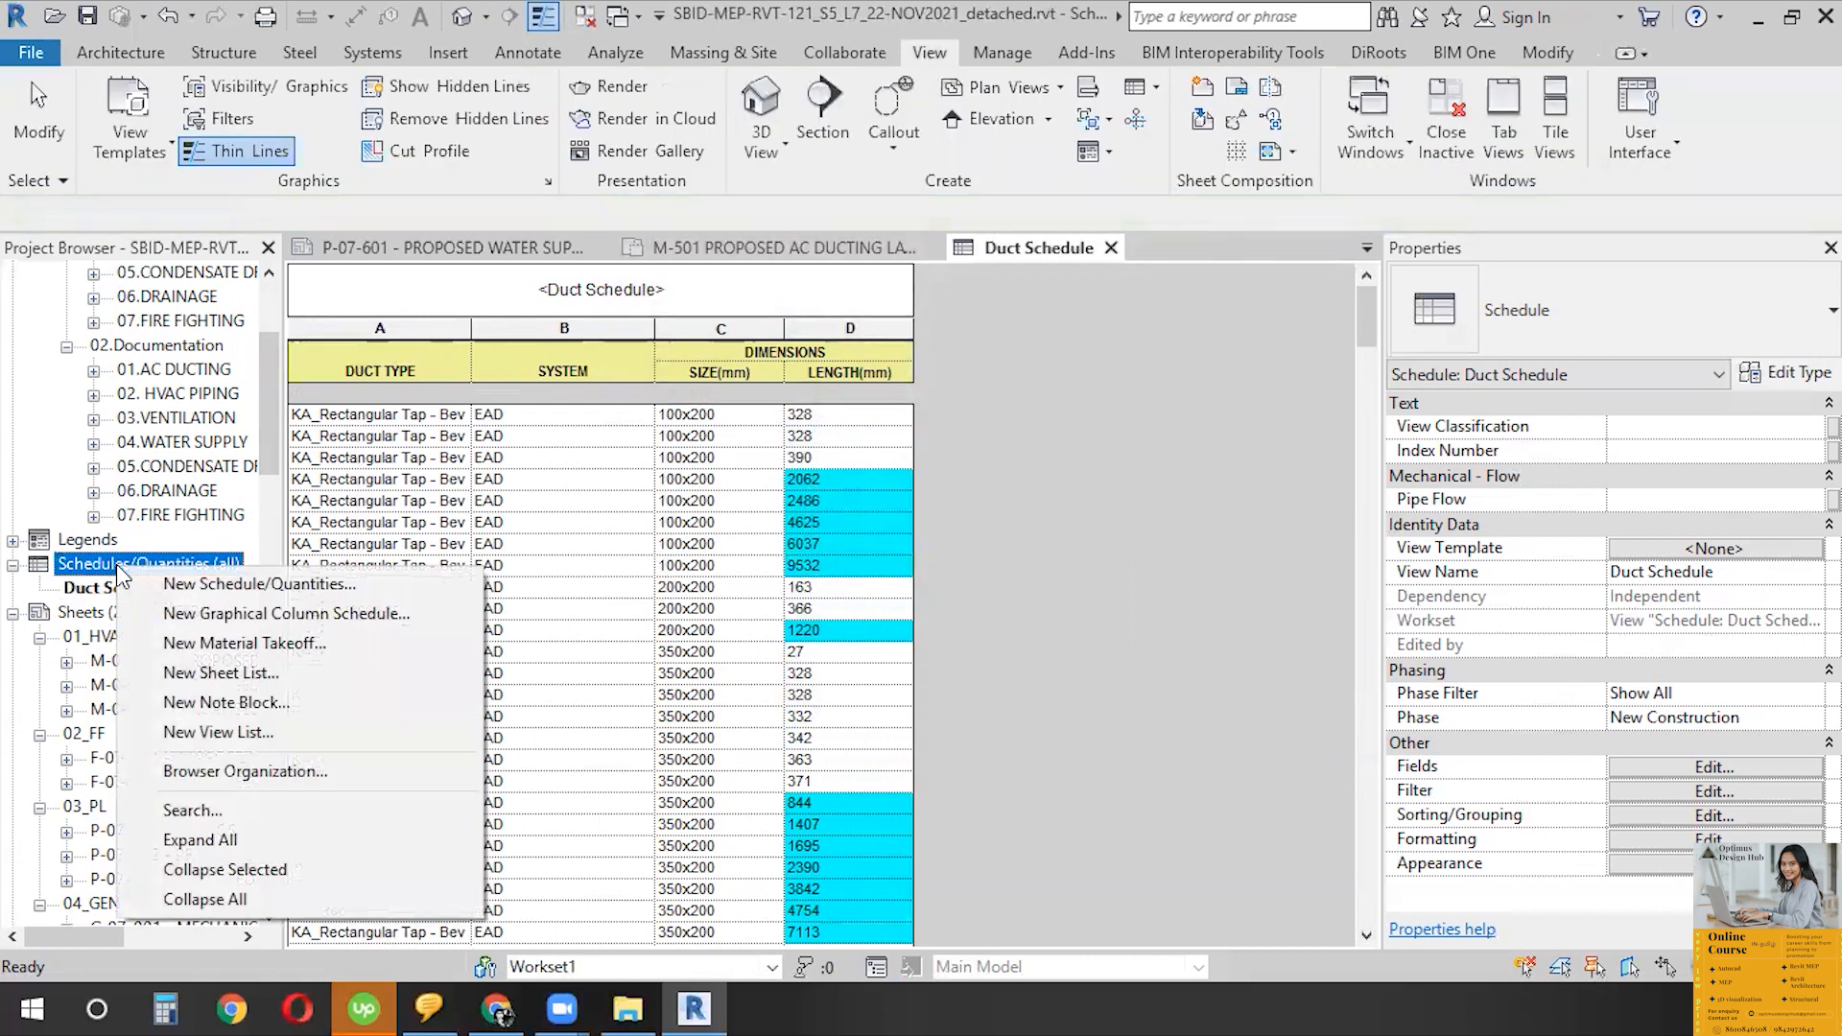
pyautogui.click(264, 585)
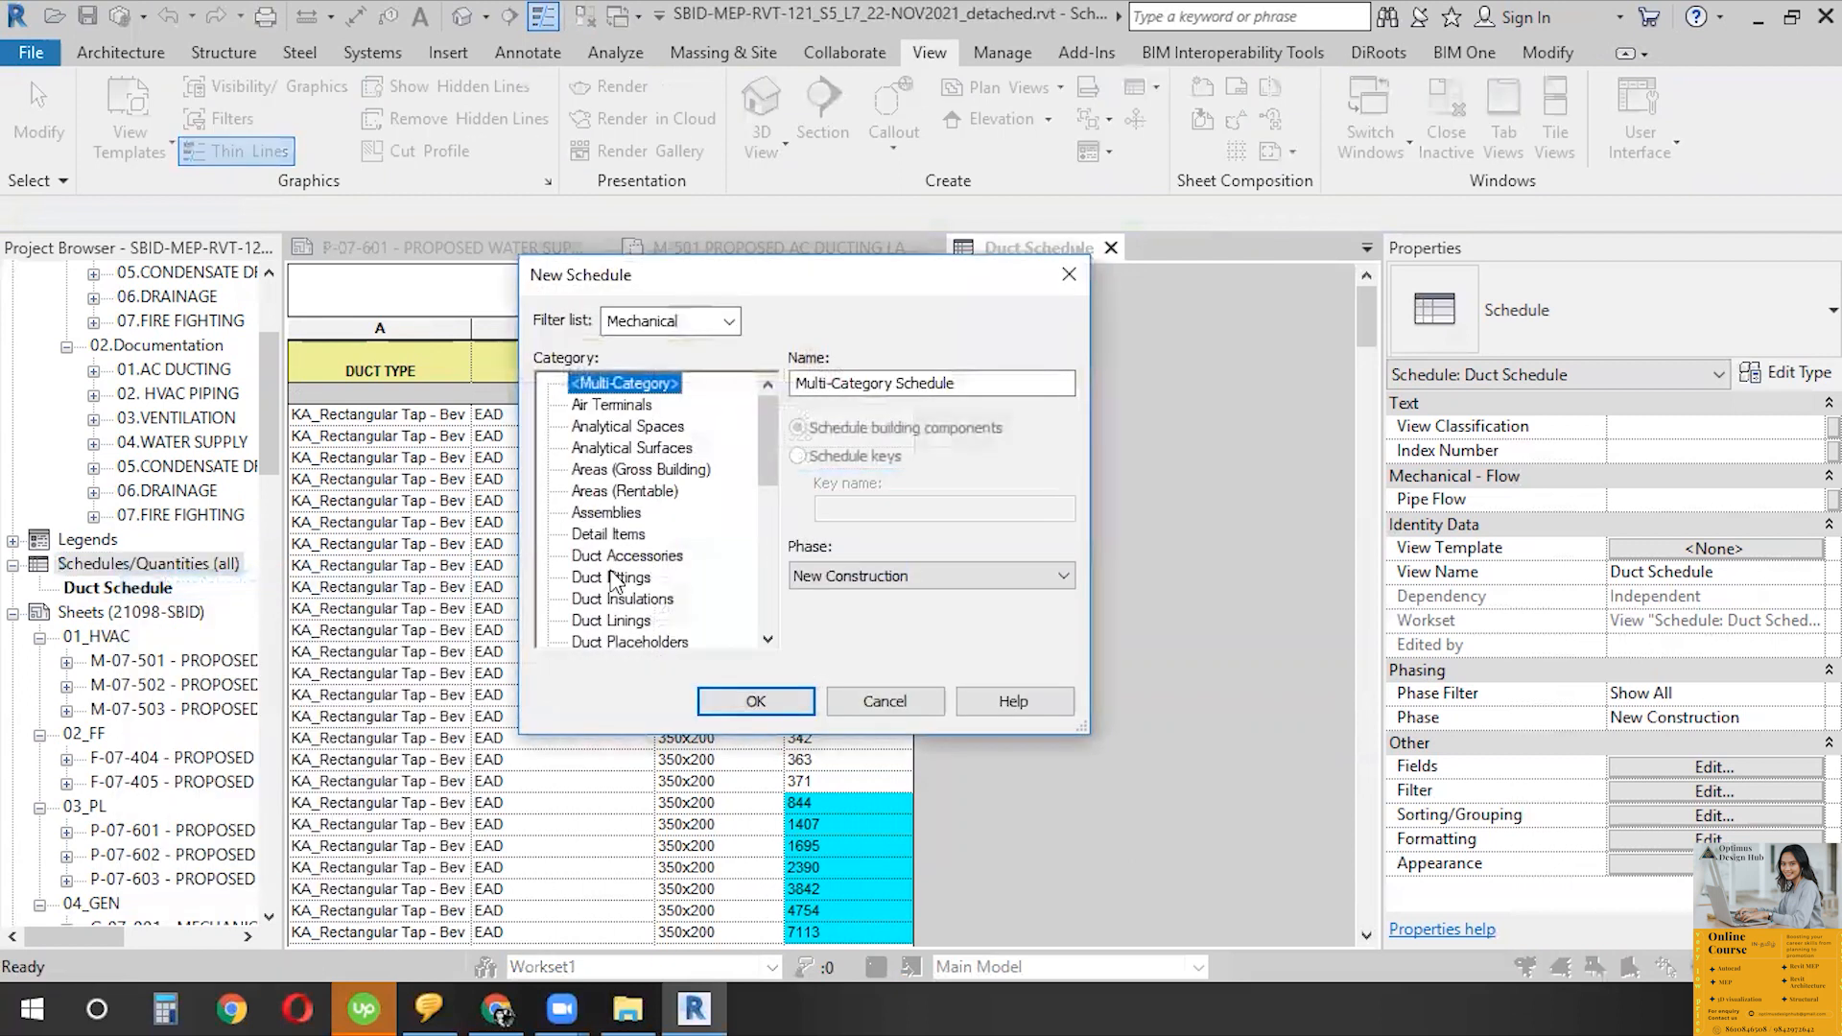
pyautogui.click(619, 577)
pyautogui.scroll(-1, 631, 624)
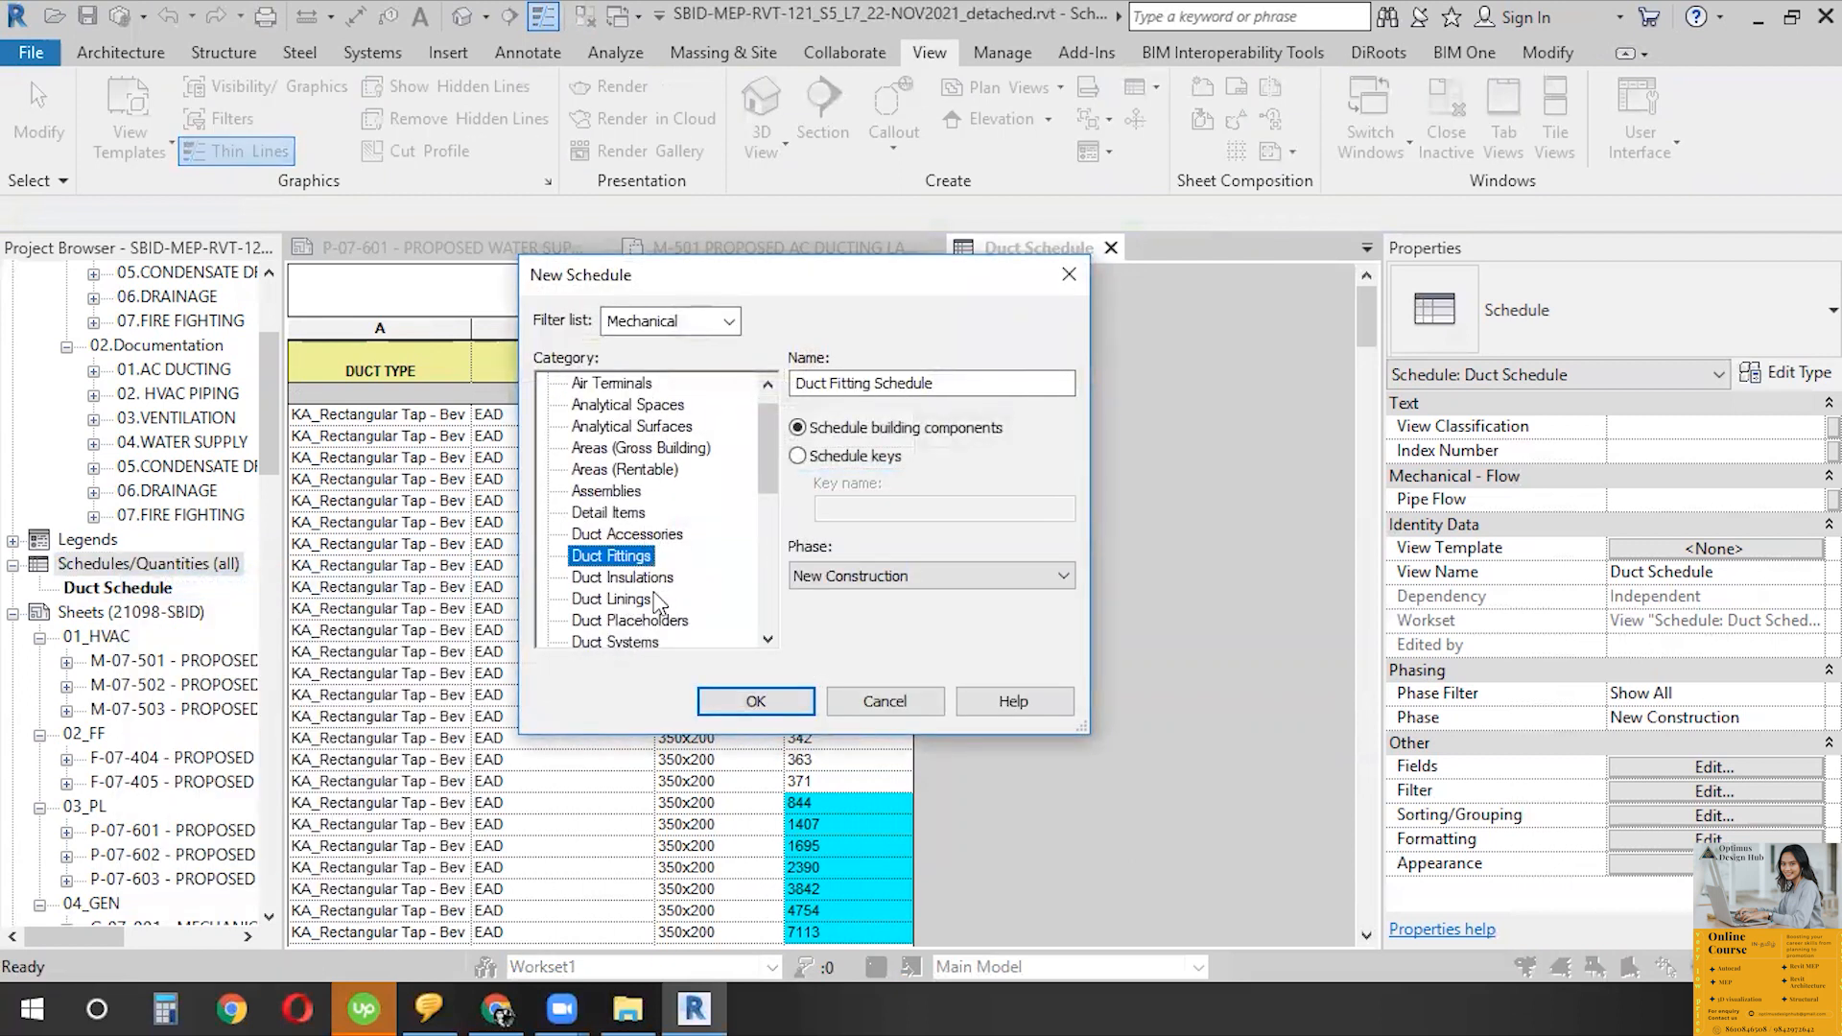
pyautogui.scroll(-2, 619, 561)
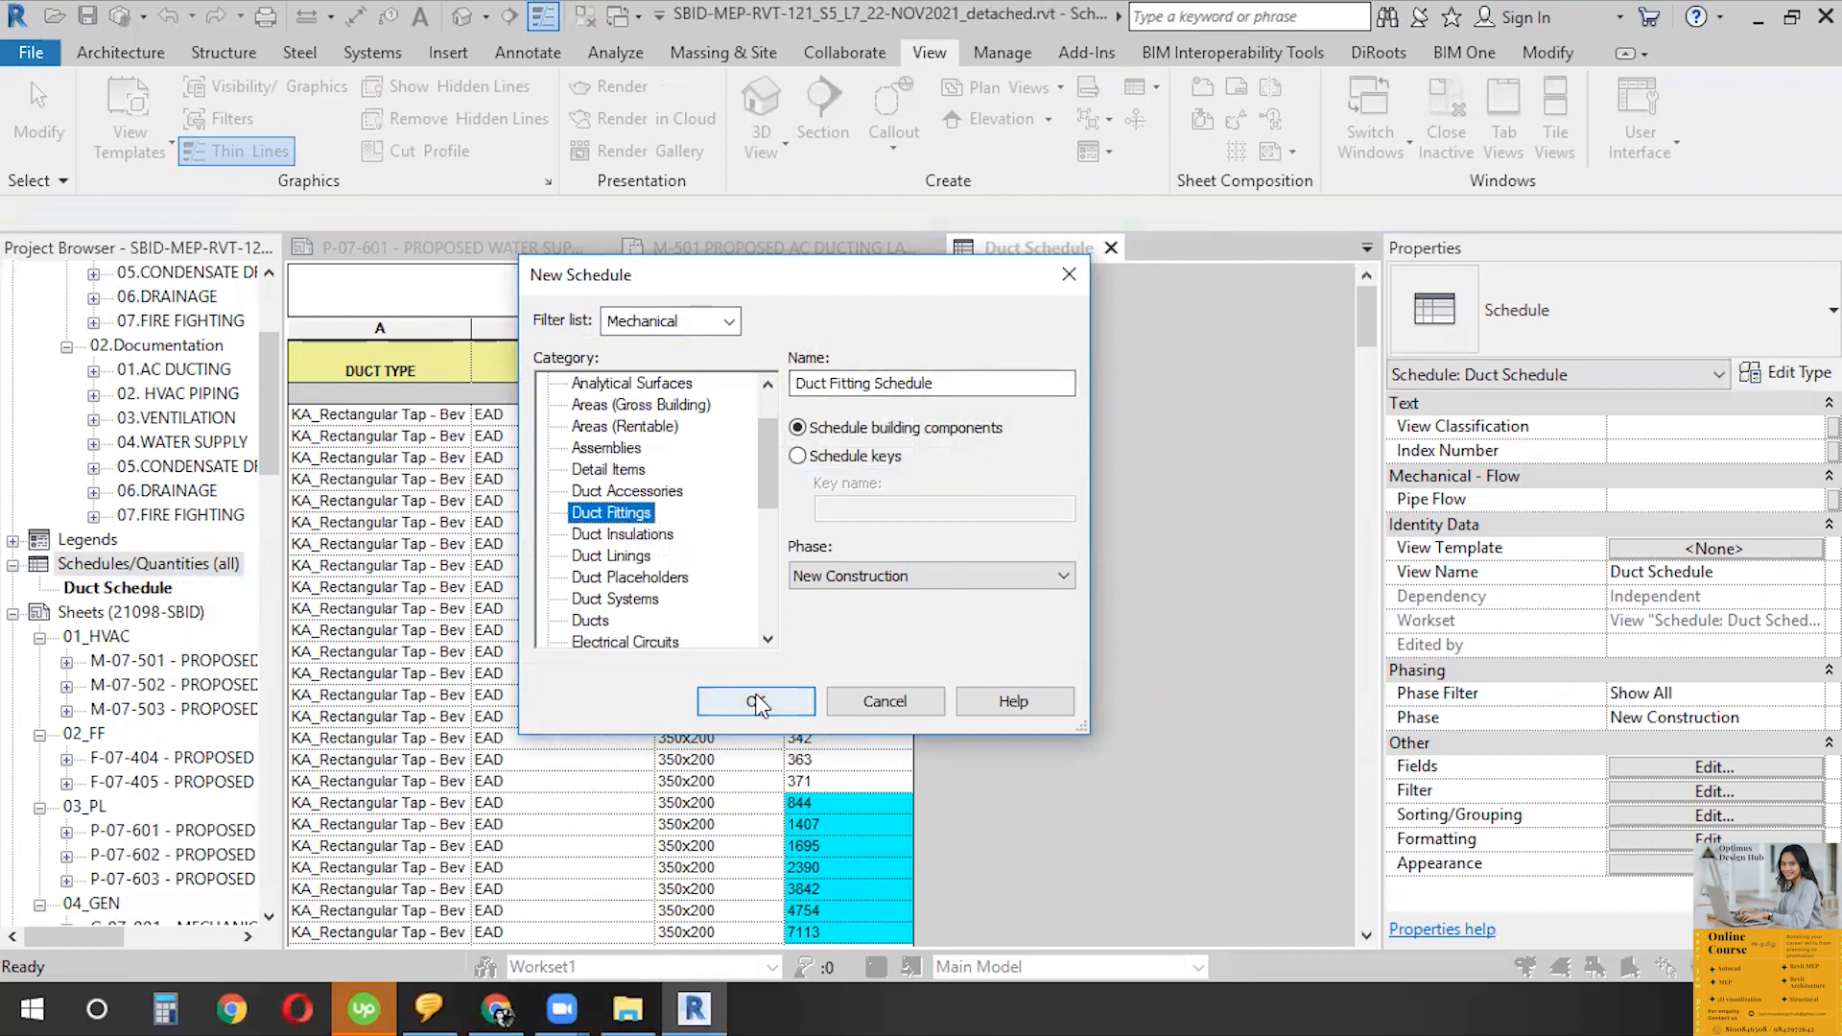
pyautogui.click(757, 701)
# - Add the Family, Type and Size fields to the duct fitting schedule
pyautogui.moveTo(708, 494); pyautogui.dragTo(676, 581)
pyautogui.click(953, 400)
pyautogui.press('t')
pyautogui.click(964, 407)
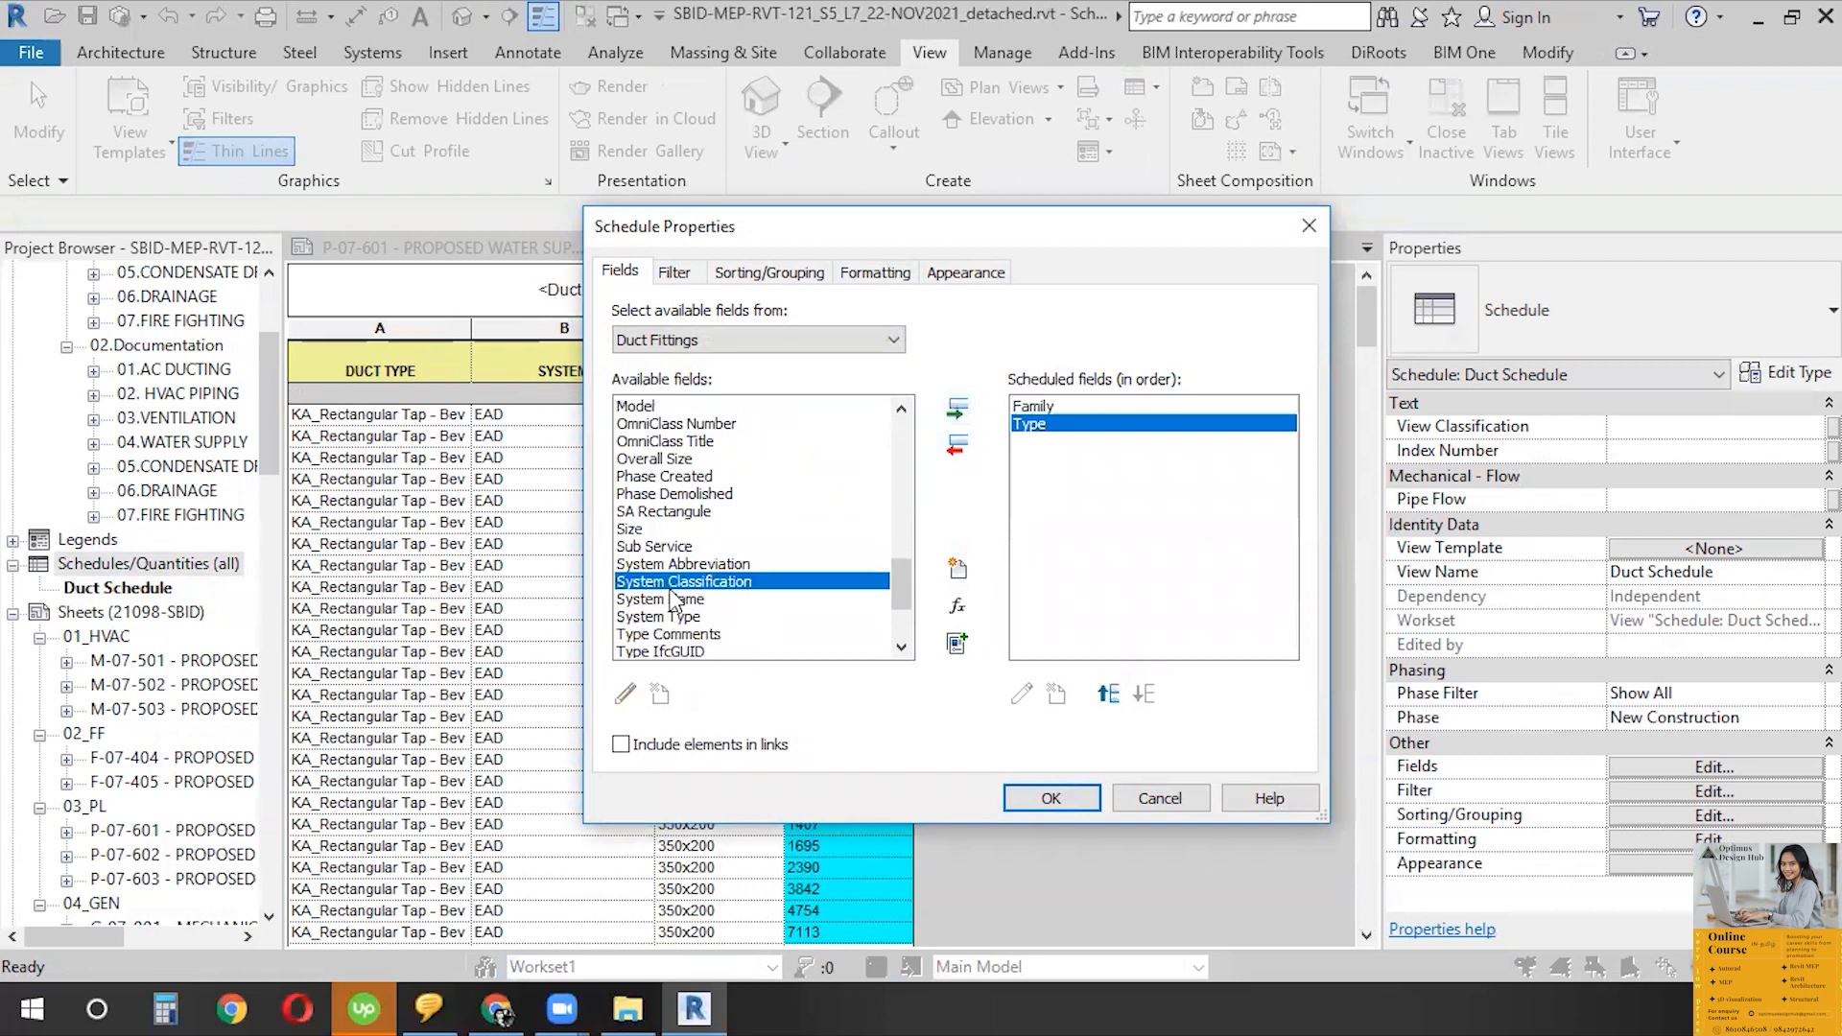
pyautogui.click(676, 528)
pyautogui.click(956, 408)
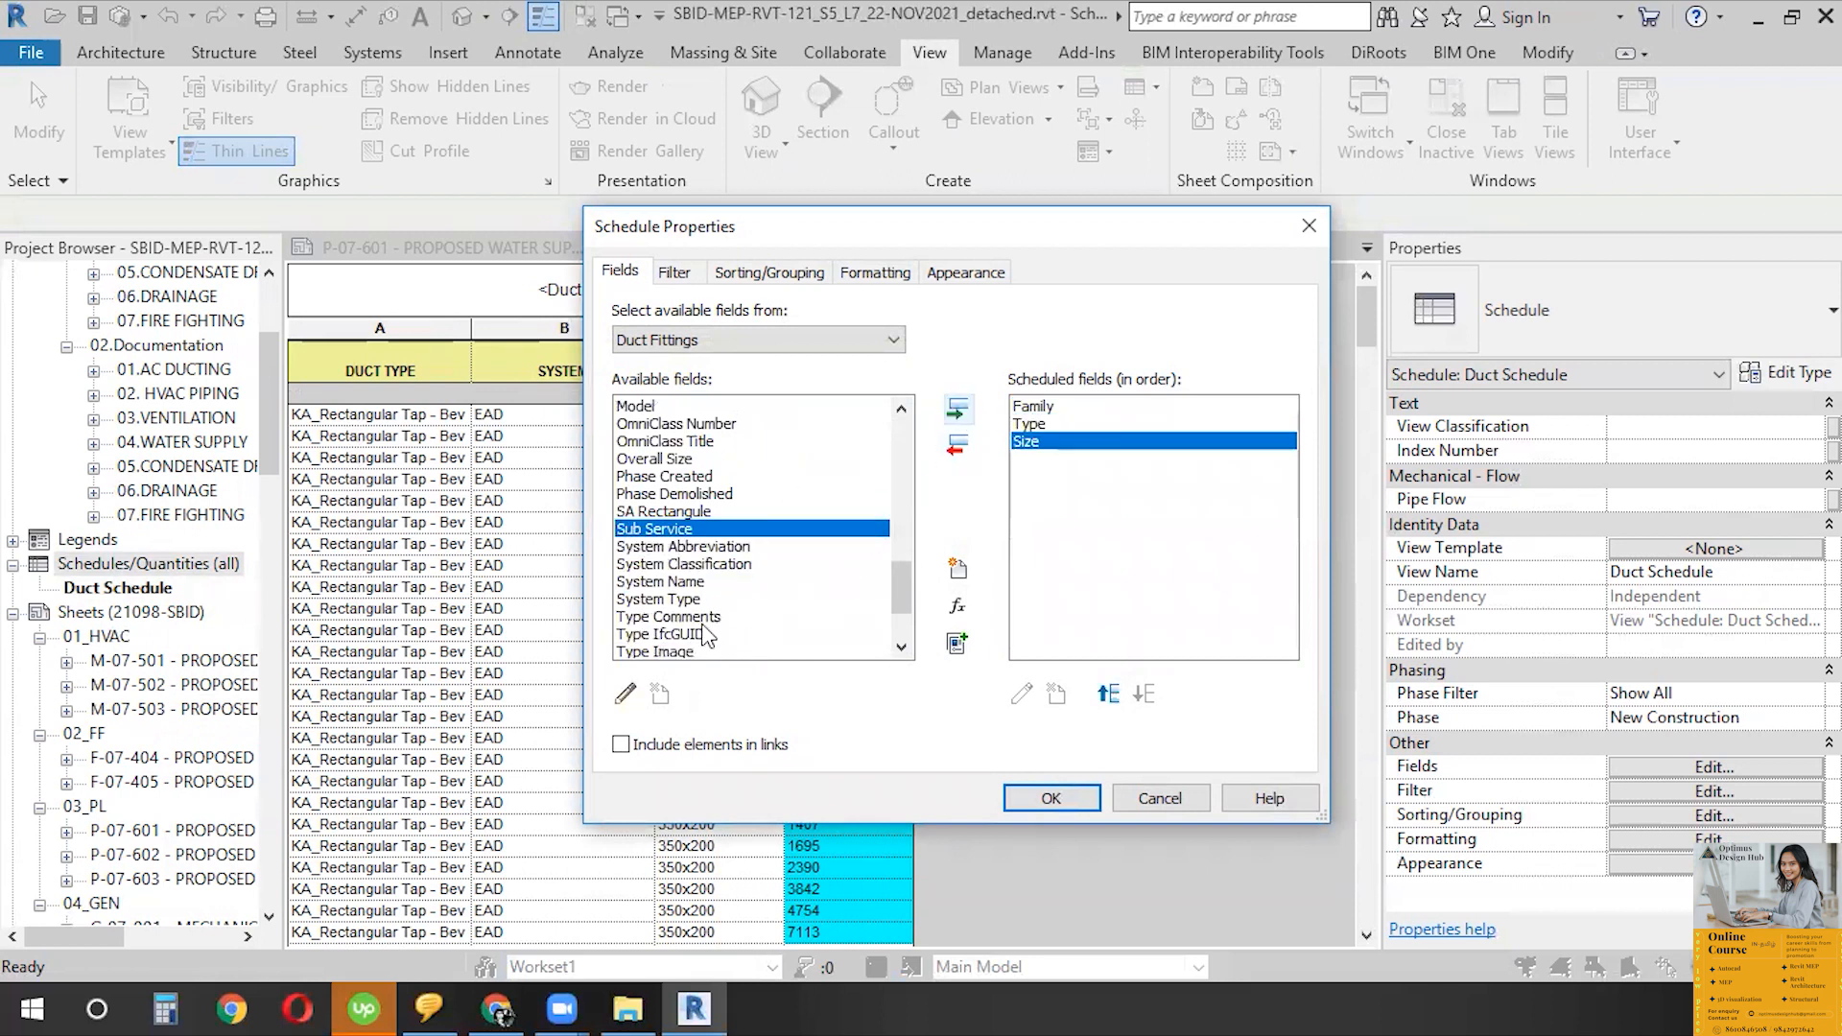
# - Add the Count field after Size and generate the duct fitting schedule
pyautogui.scroll(-2, 803, 518)
pyautogui.scroll(-1, 798, 508)
pyautogui.click(693, 512)
pyautogui.click(676, 559)
pyautogui.press('c')
pyautogui.press('Down')
pyautogui.press('Down')
pyautogui.press('Down')
pyautogui.press('Down')
pyautogui.press('Down')
pyautogui.press('Down')
pyautogui.press('Down')
pyautogui.press('Down')
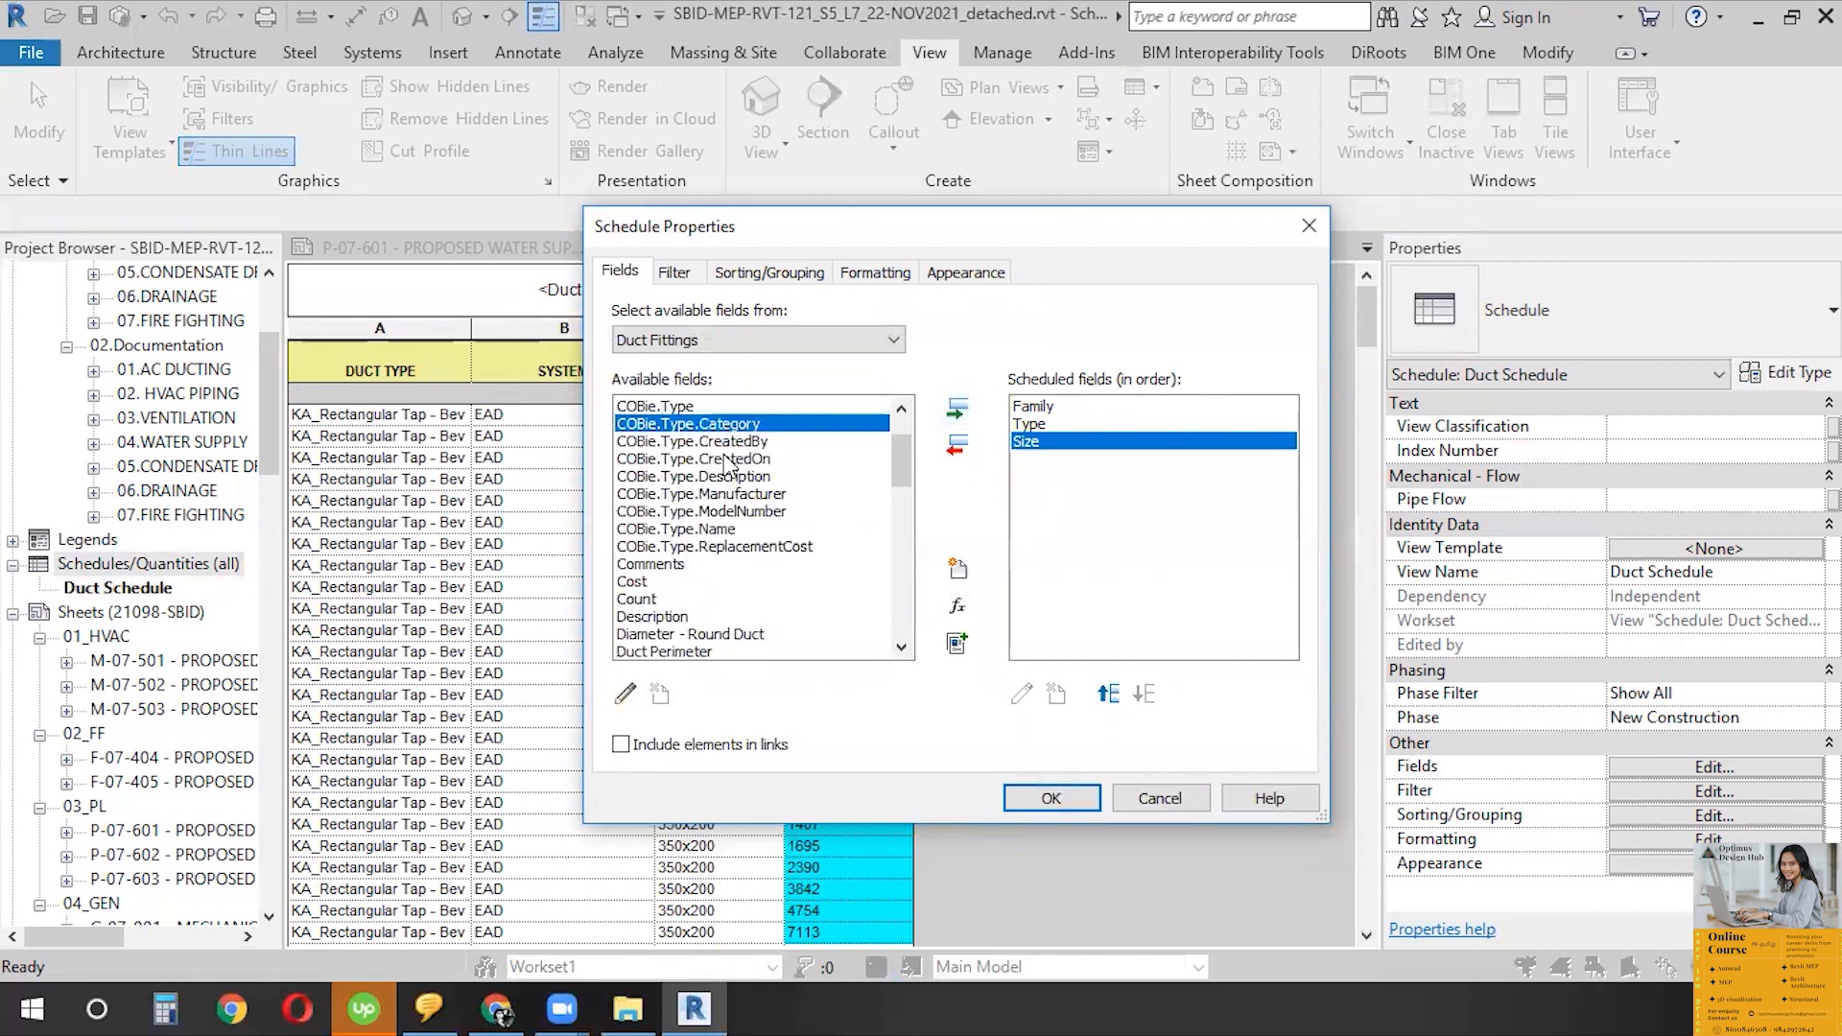
pyautogui.press('Down')
pyautogui.press('Down')
pyautogui.press('Down')
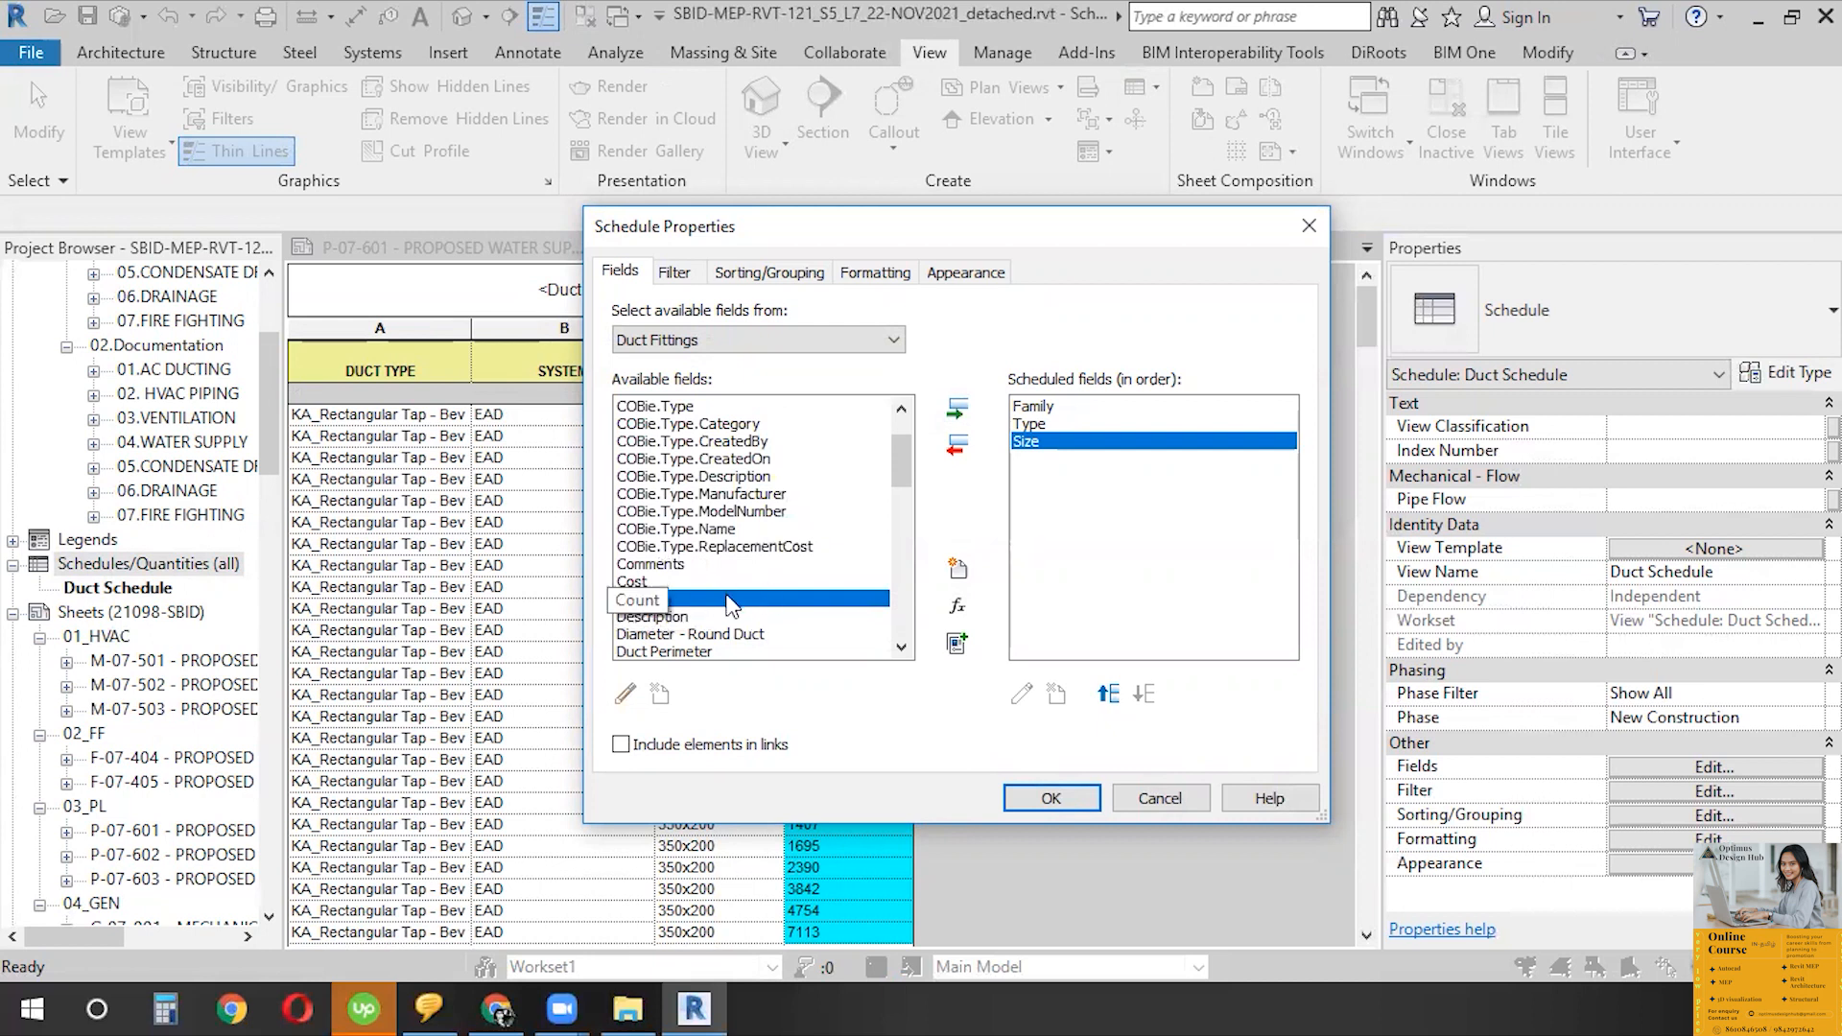
pyautogui.click(957, 409)
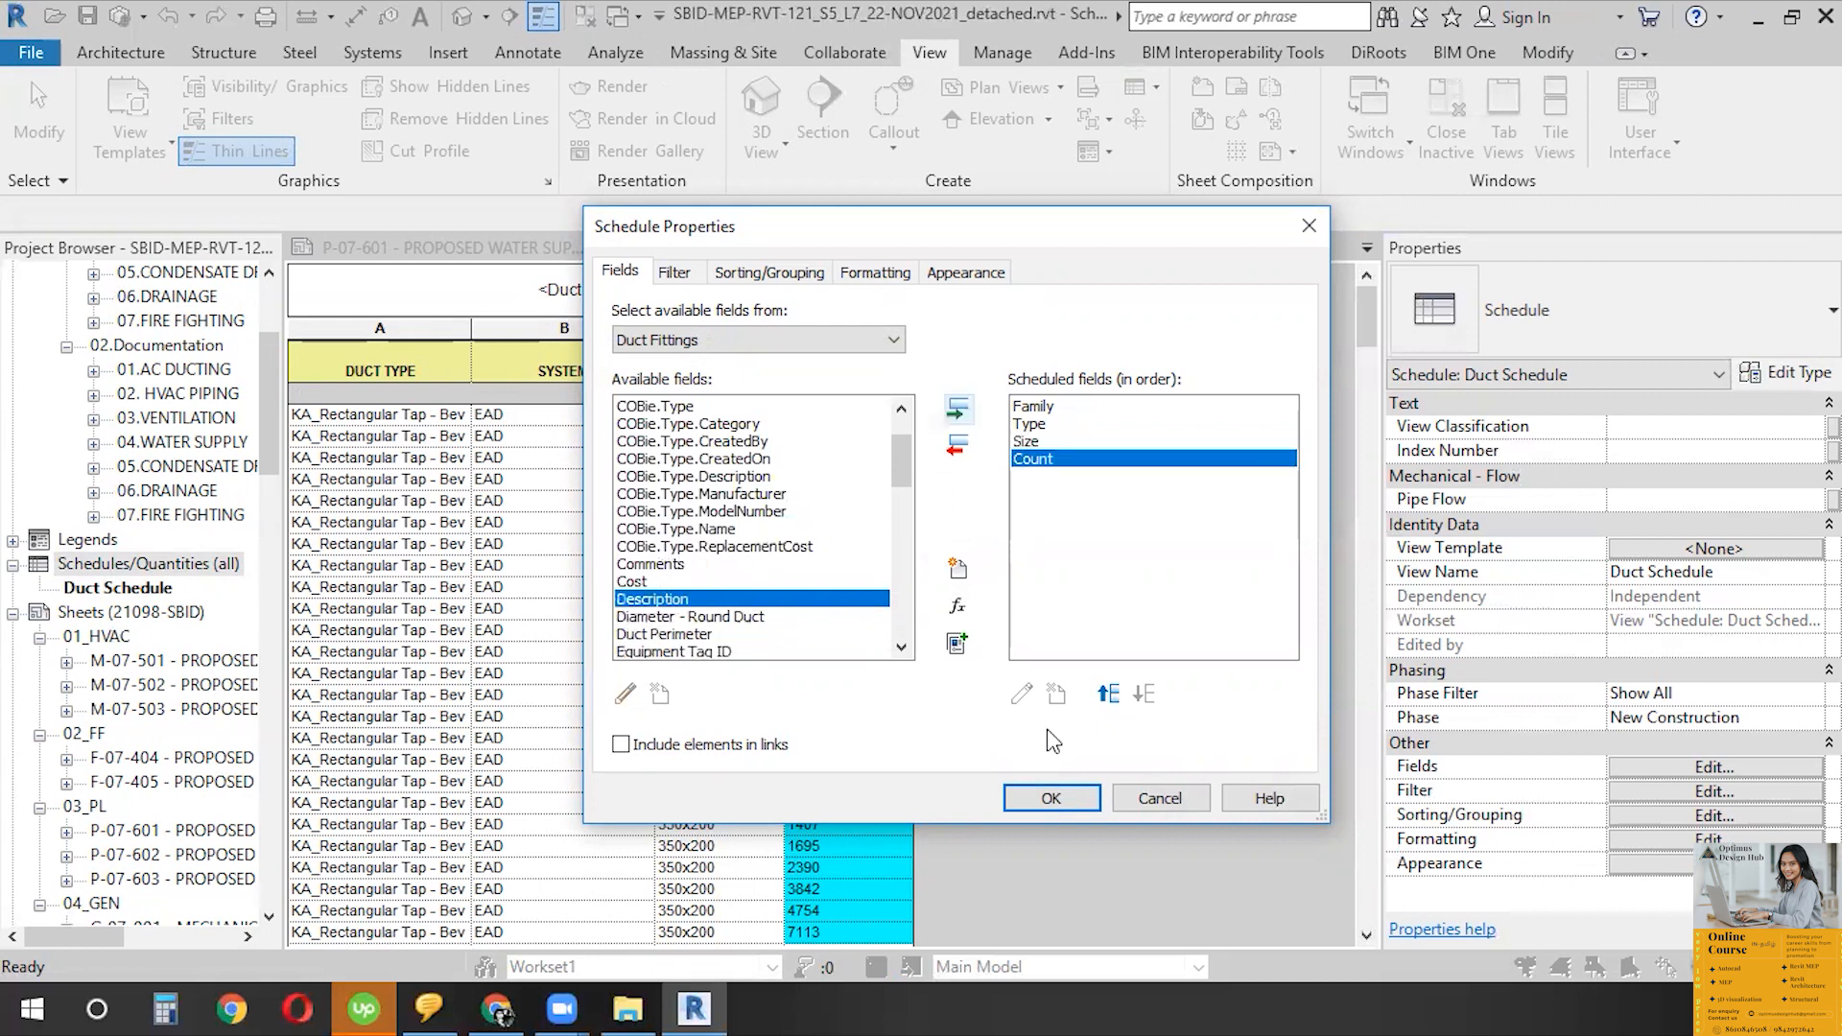
pyautogui.click(1052, 798)
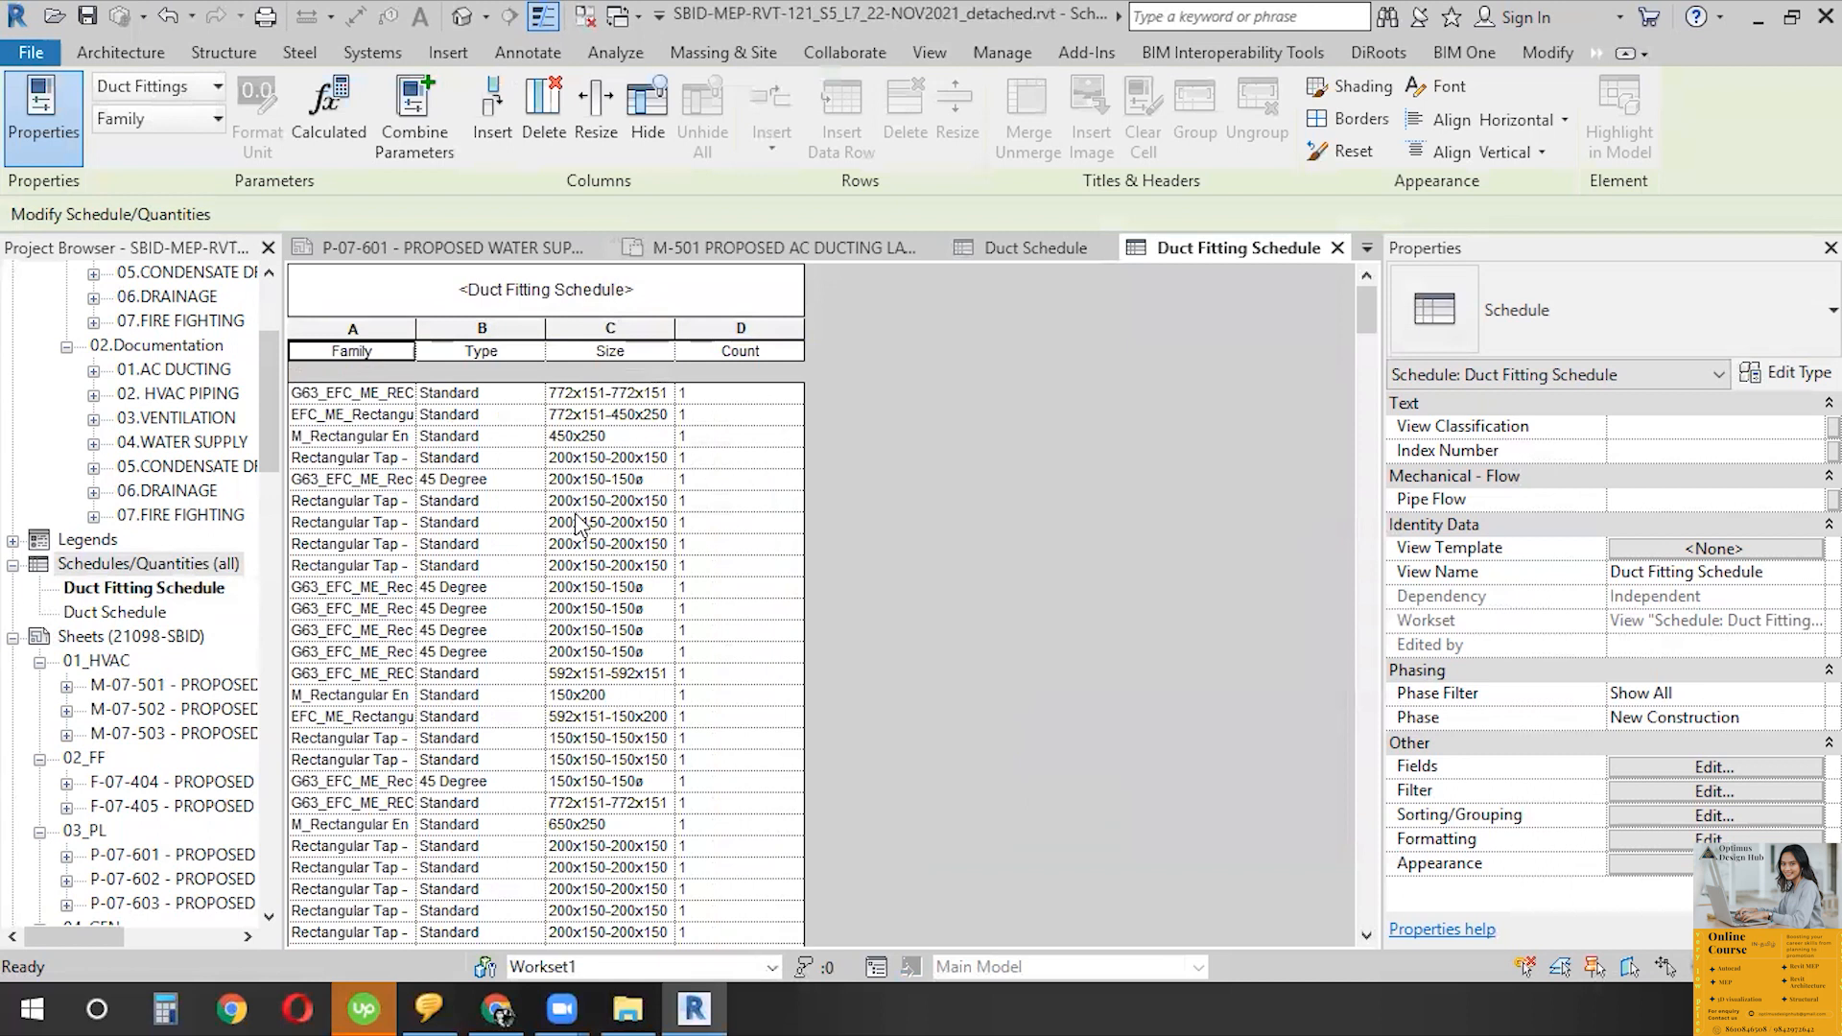
# - Widen the columns of the duct fitting schedule so the family names and sizes are readable, and look through its rows
pyautogui.moveTo(415, 328); pyautogui.dragTo(503, 329)
pyautogui.moveTo(625, 328); pyautogui.dragTo(683, 328)
pyautogui.moveTo(804, 326); pyautogui.dragTo(860, 326)
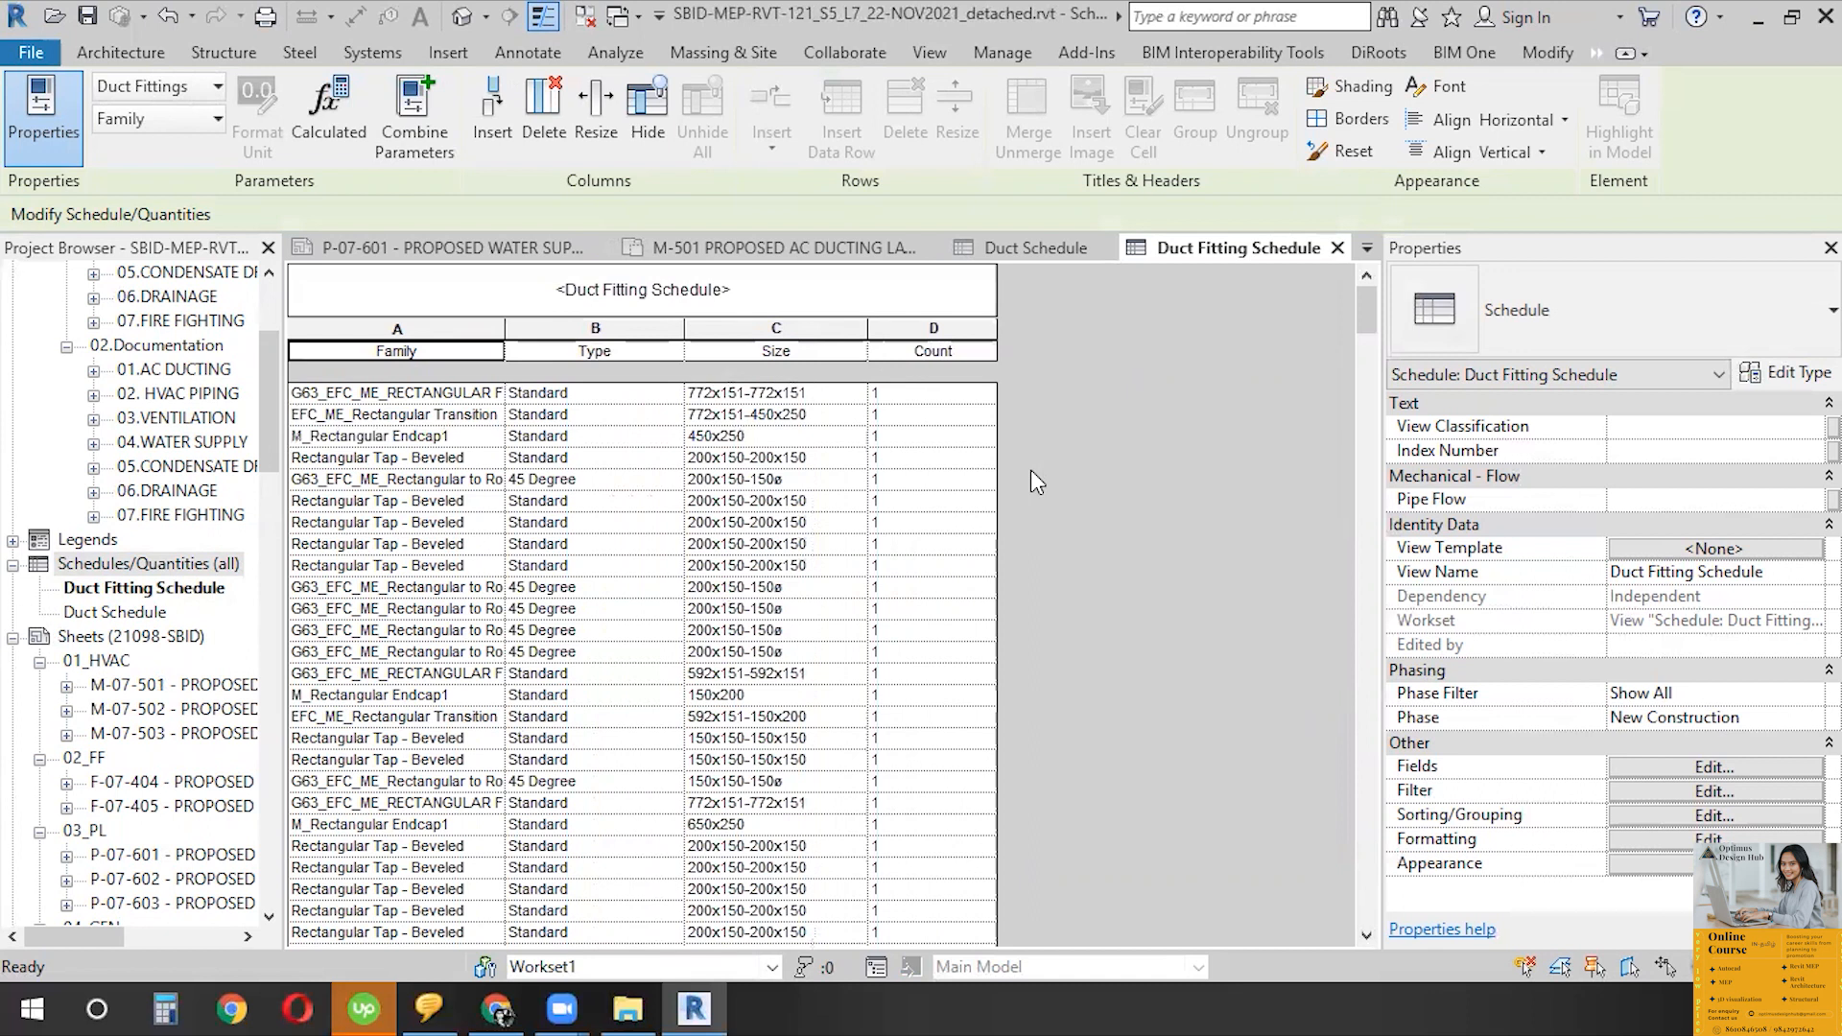
pyautogui.scroll(-3, 906, 718)
pyautogui.scroll(3, 925, 715)
# - Sort the duct fitting schedule by Family in ascending order and apply the sorting
pyautogui.click(1725, 792)
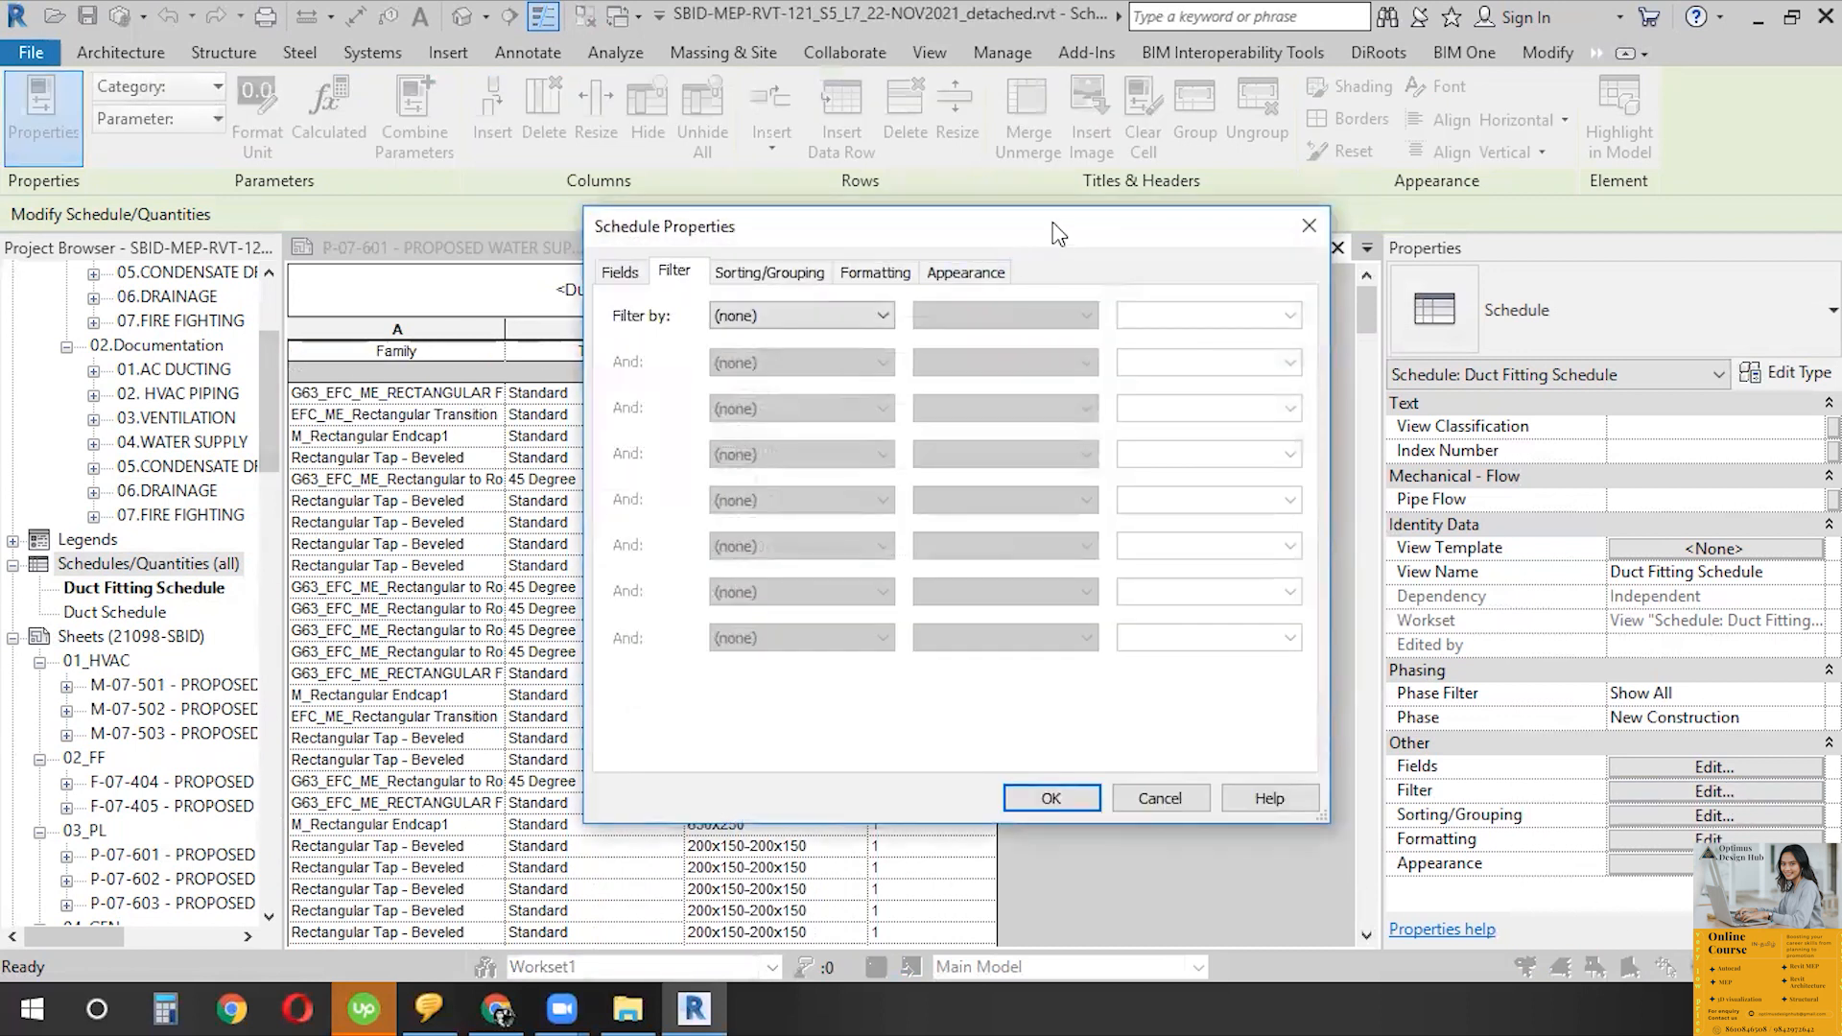
pyautogui.moveTo(1065, 236); pyautogui.dragTo(1398, 211)
pyautogui.click(1102, 246)
pyautogui.click(1247, 292)
pyautogui.click(1234, 333)
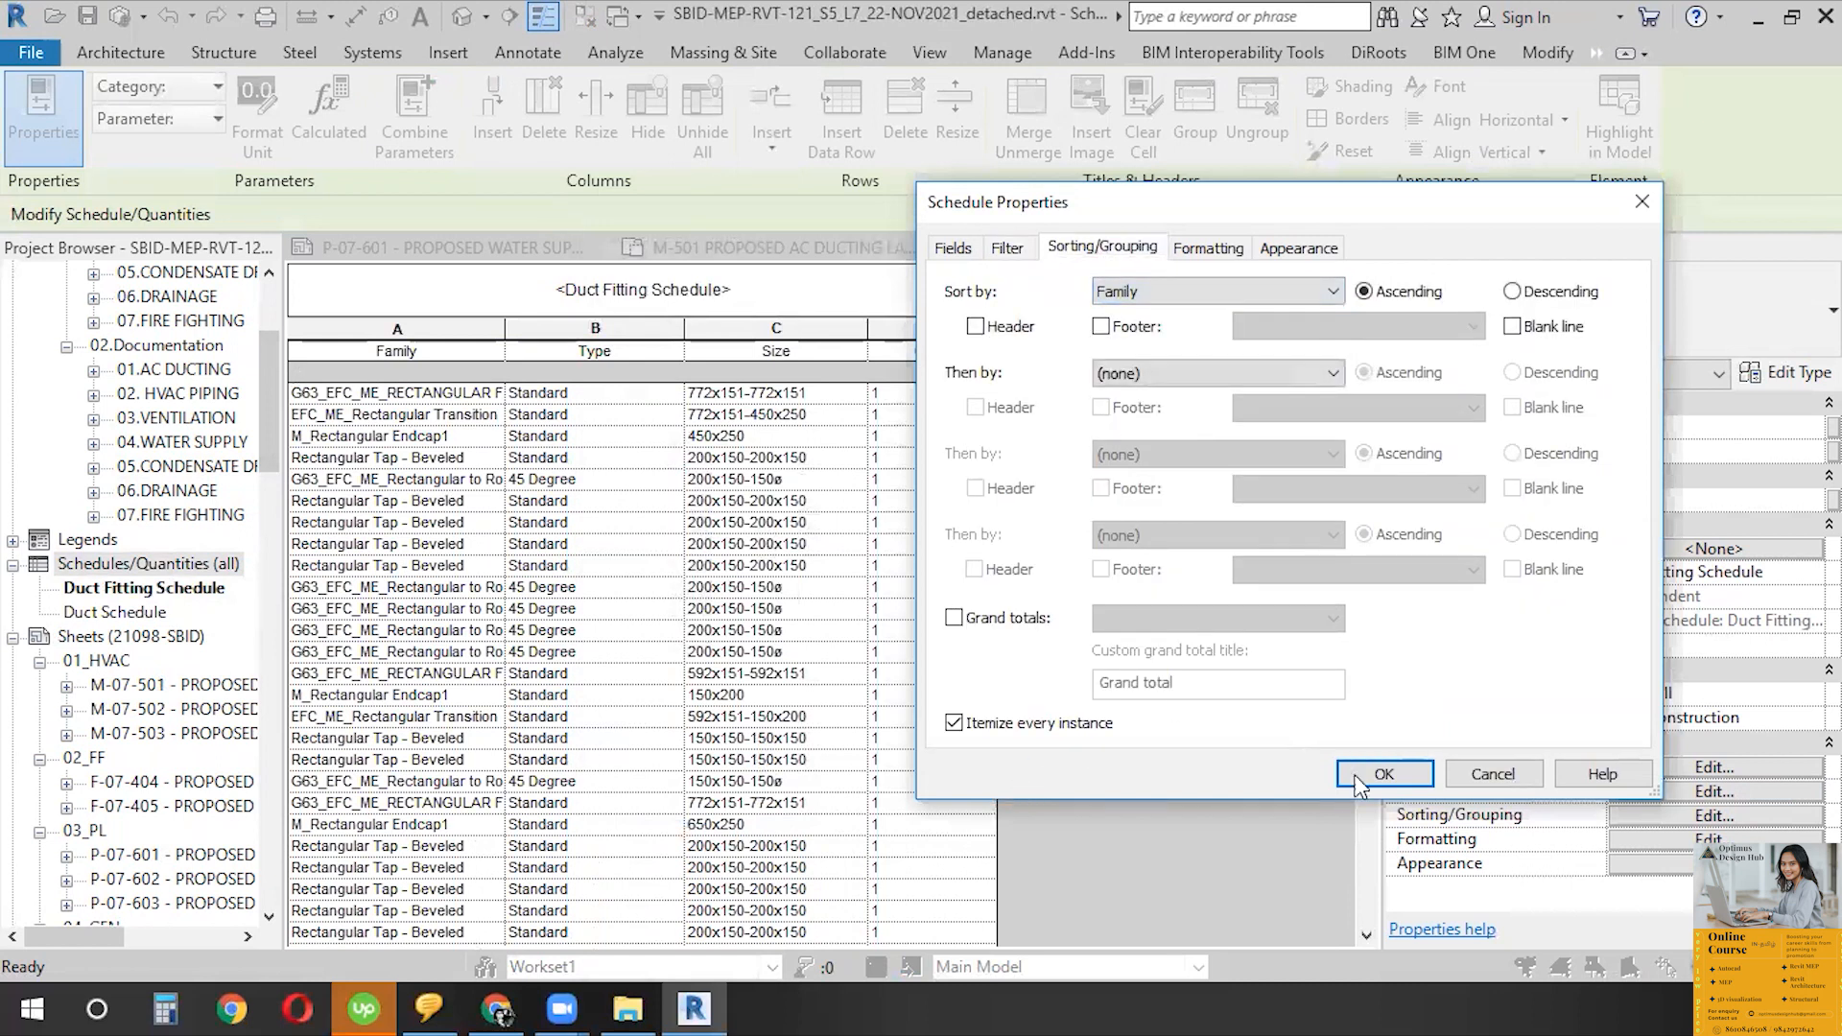
pyautogui.click(1382, 773)
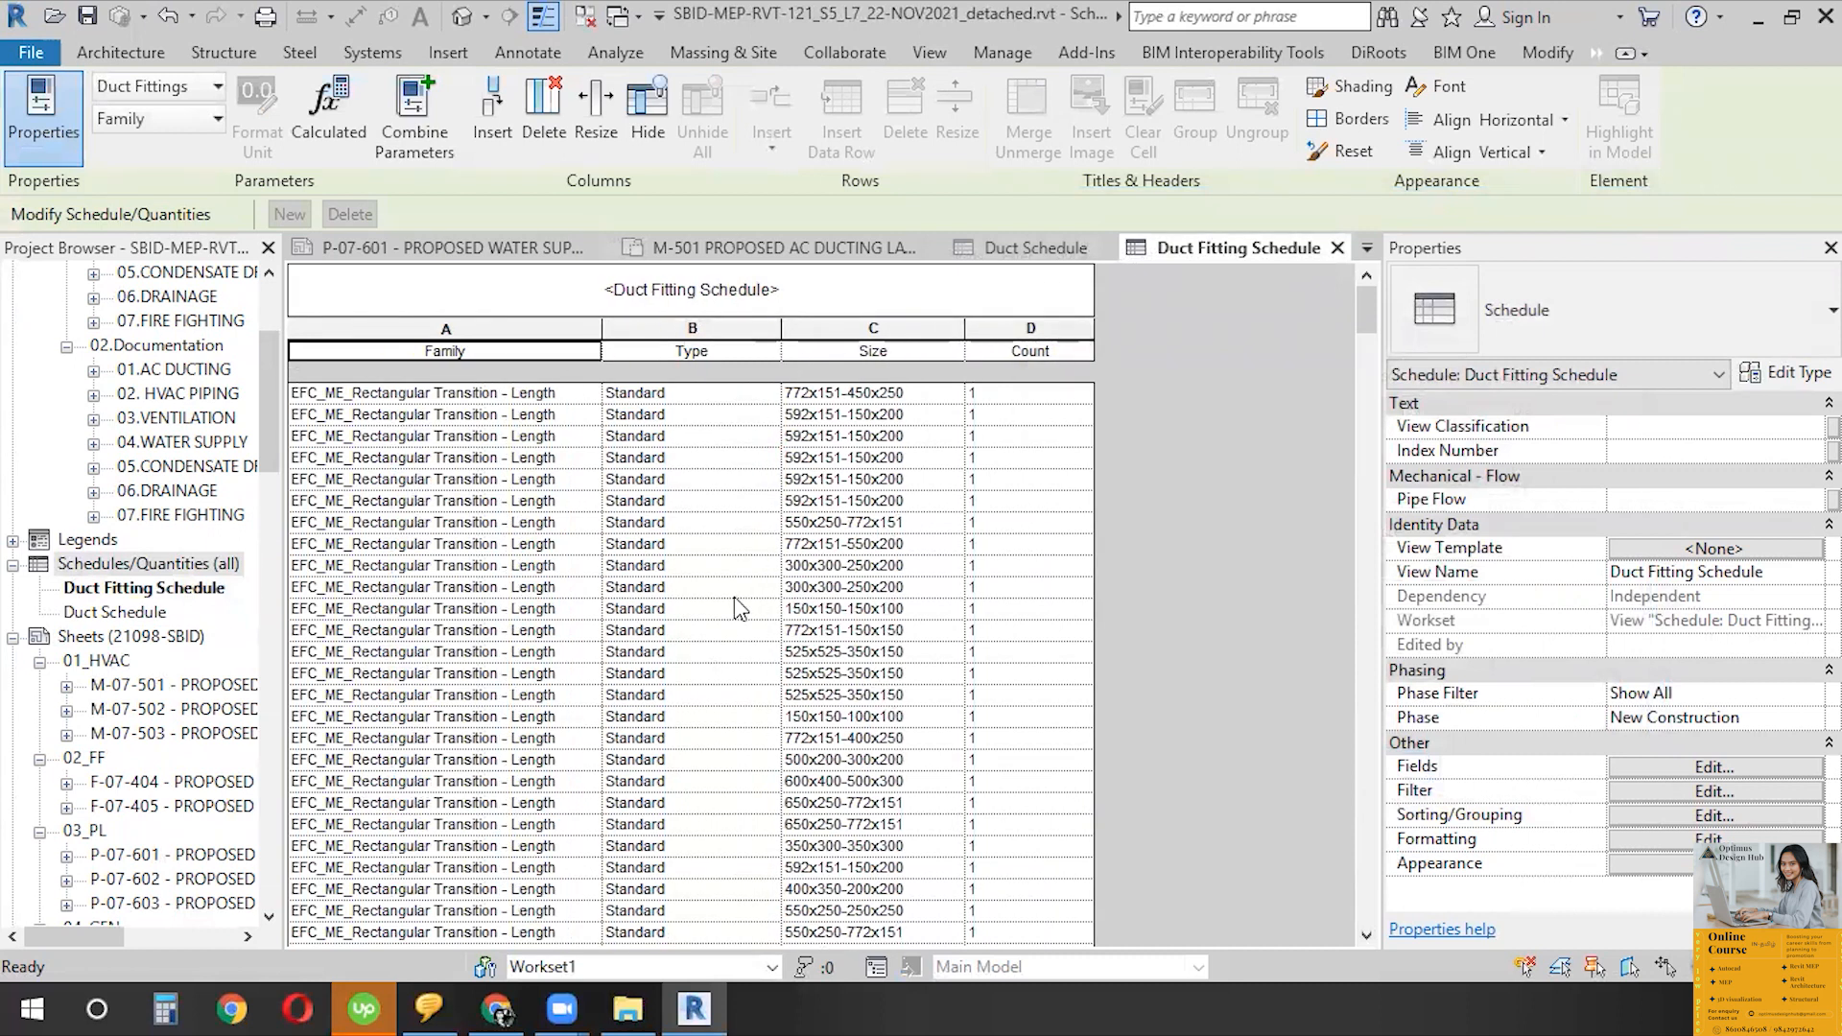
# - Look through the sorted rows and delete the Type column from the duct fitting schedule
pyautogui.scroll(-12, 745, 599)
pyautogui.scroll(5, 741, 498)
pyautogui.scroll(6, 715, 364)
pyautogui.click(692, 328)
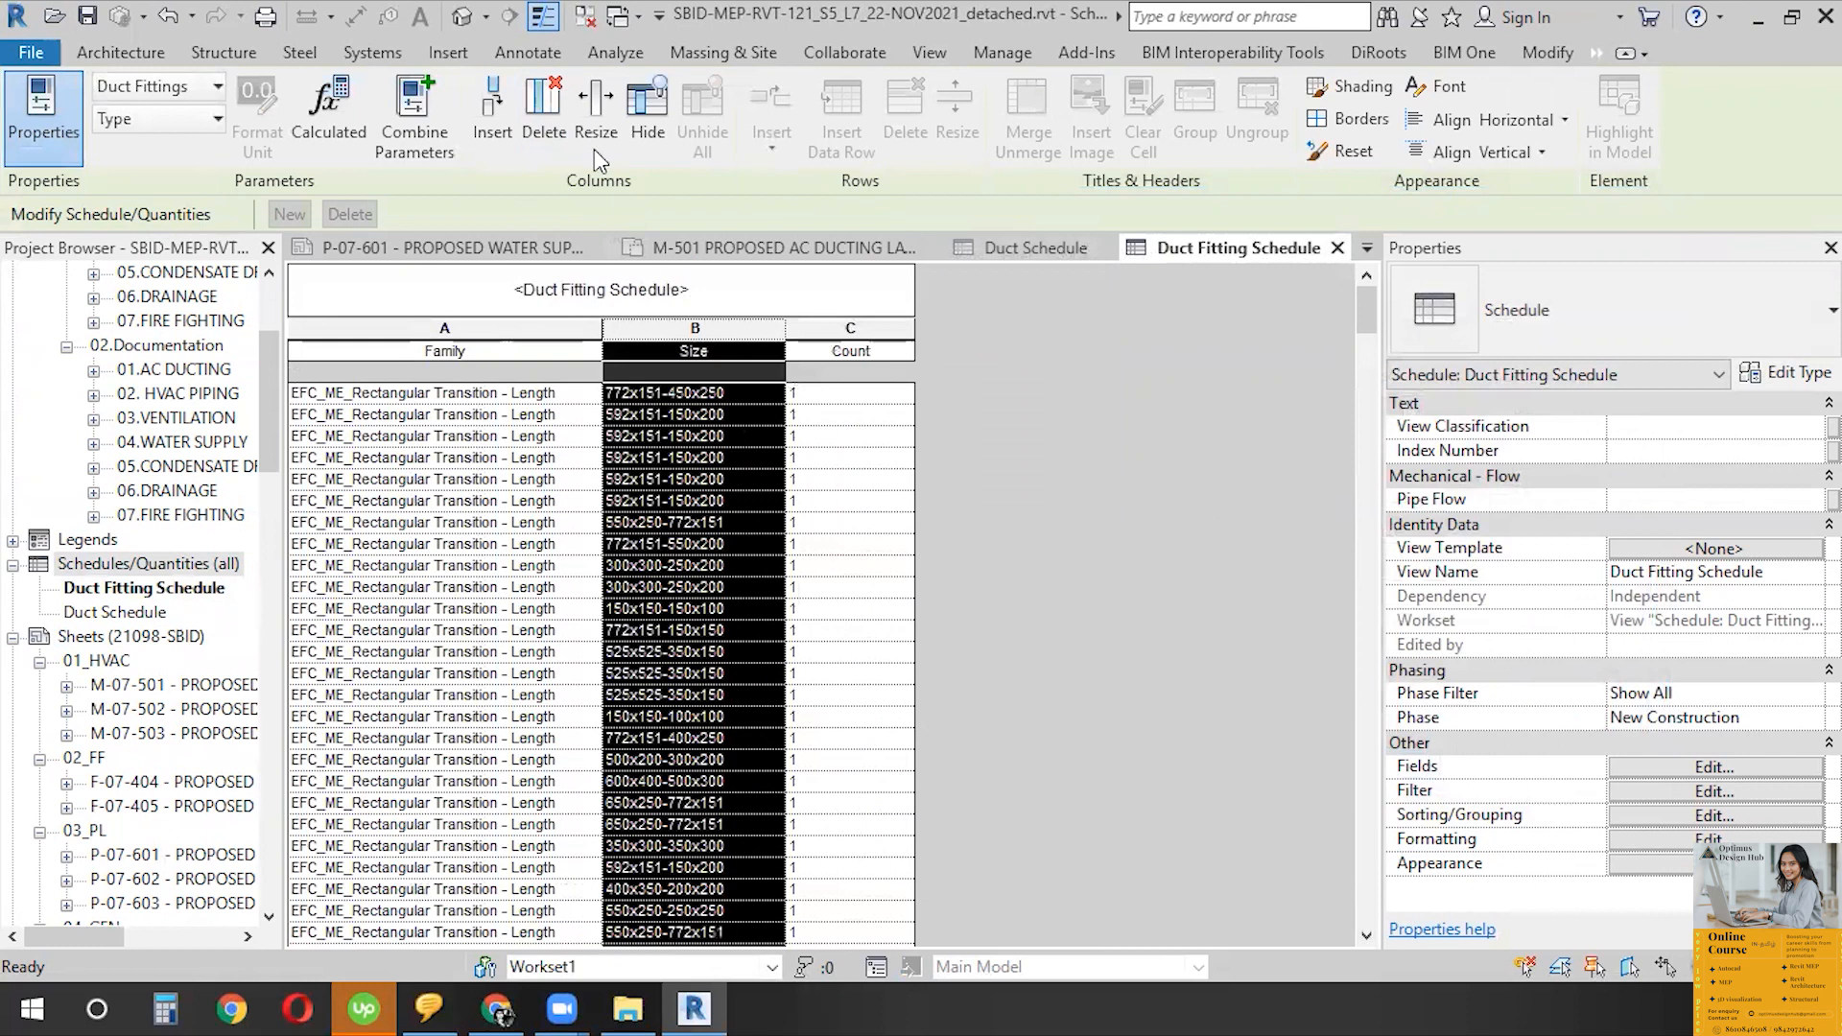
pyautogui.click(869, 502)
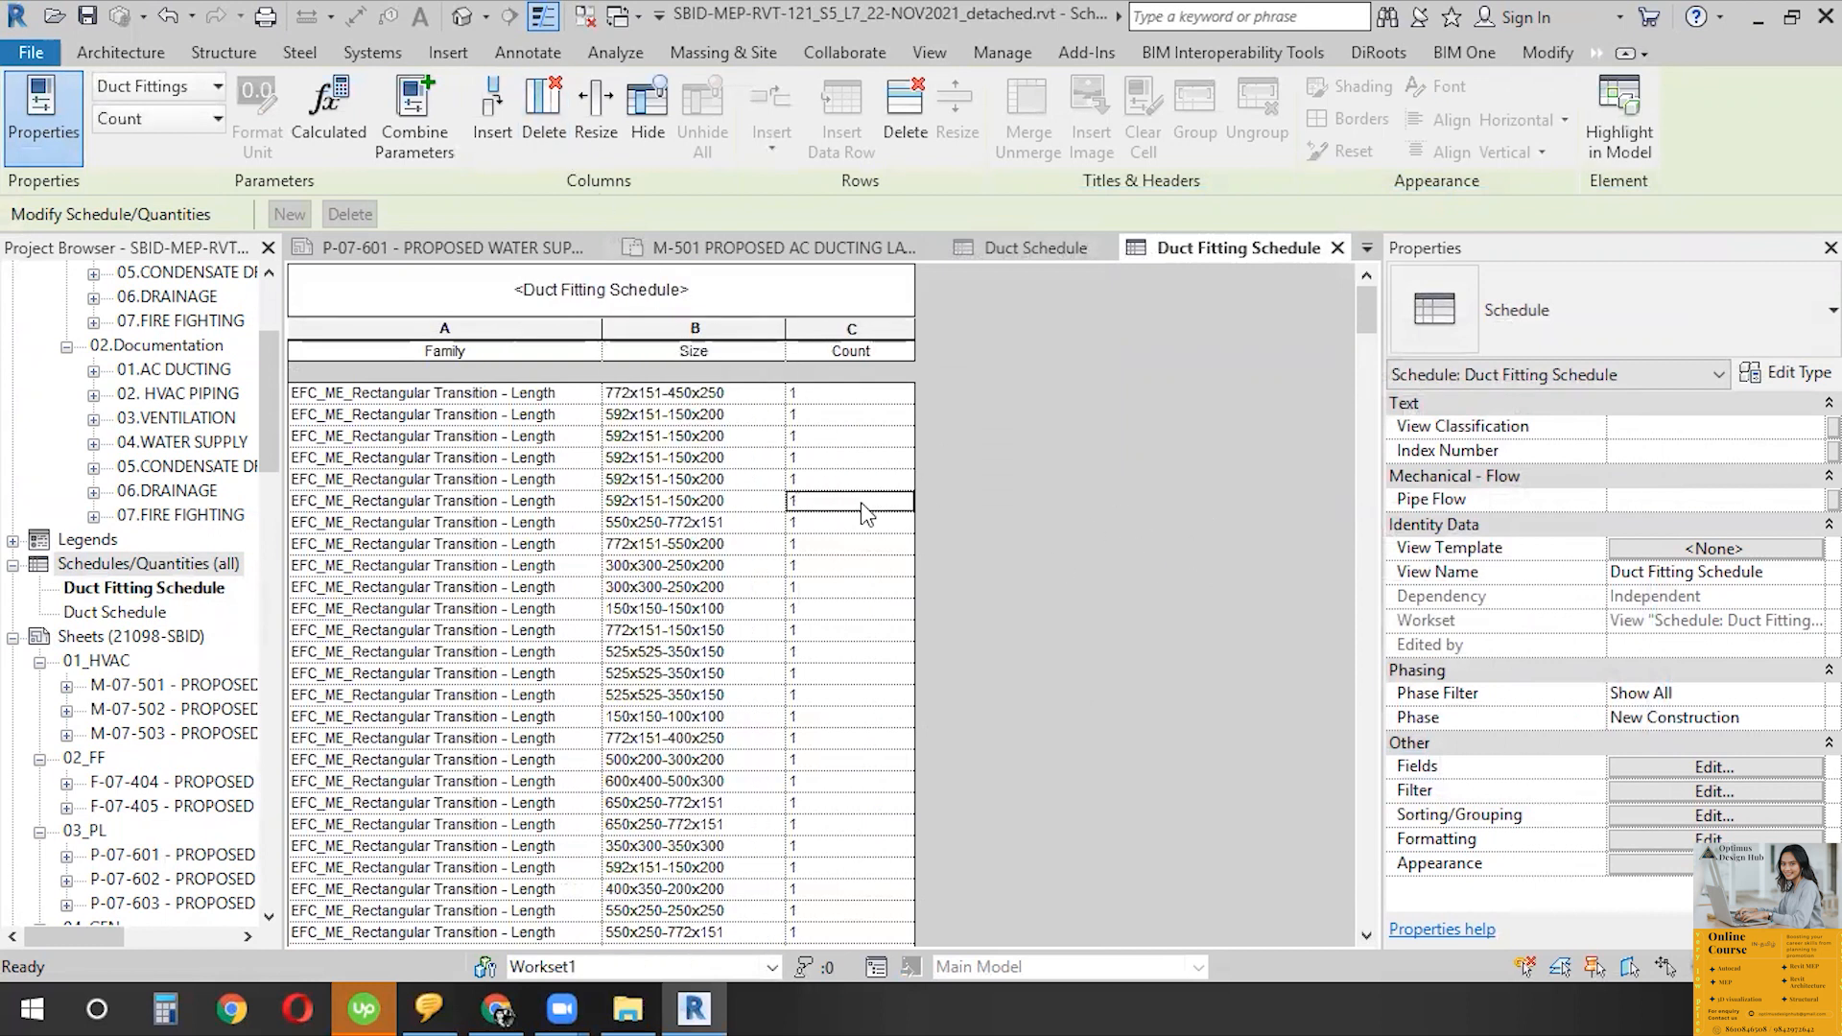
# - Check the width of the Count column in its resize settings and accept it as it is
pyautogui.click(682, 331)
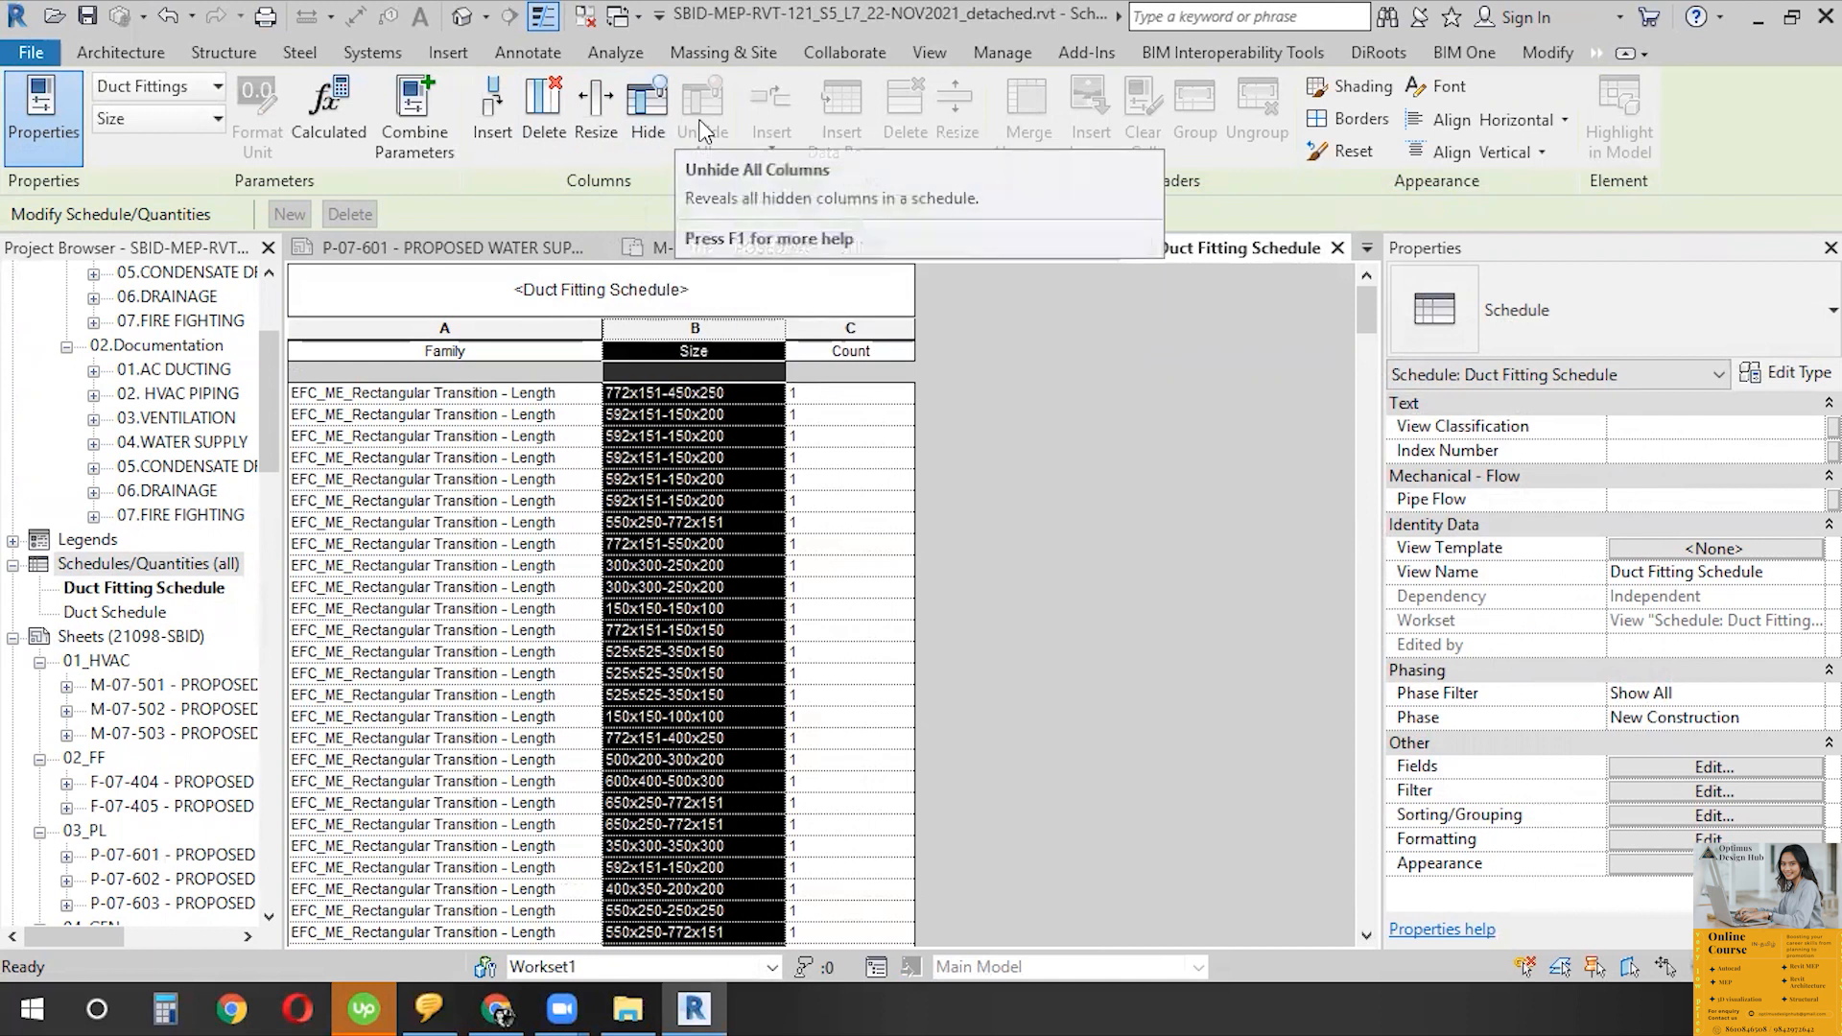
pyautogui.click(877, 328)
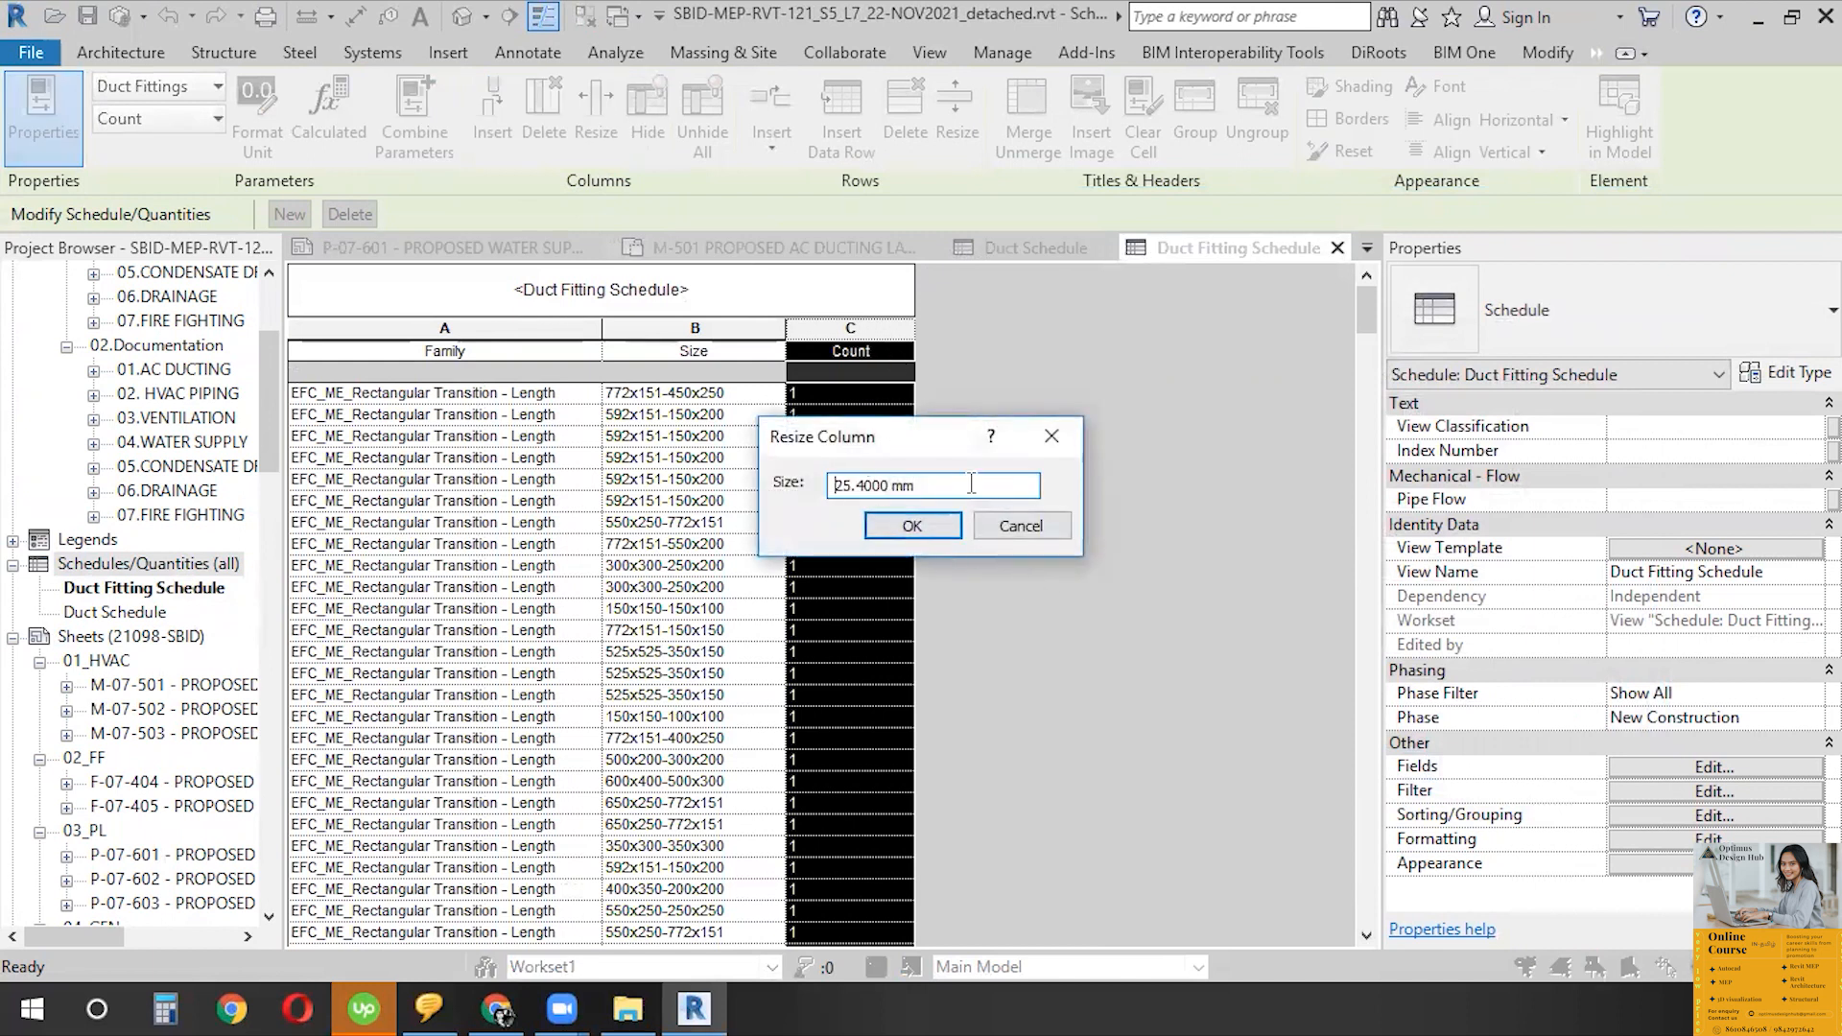
pyautogui.press('Return')
pyautogui.click(705, 587)
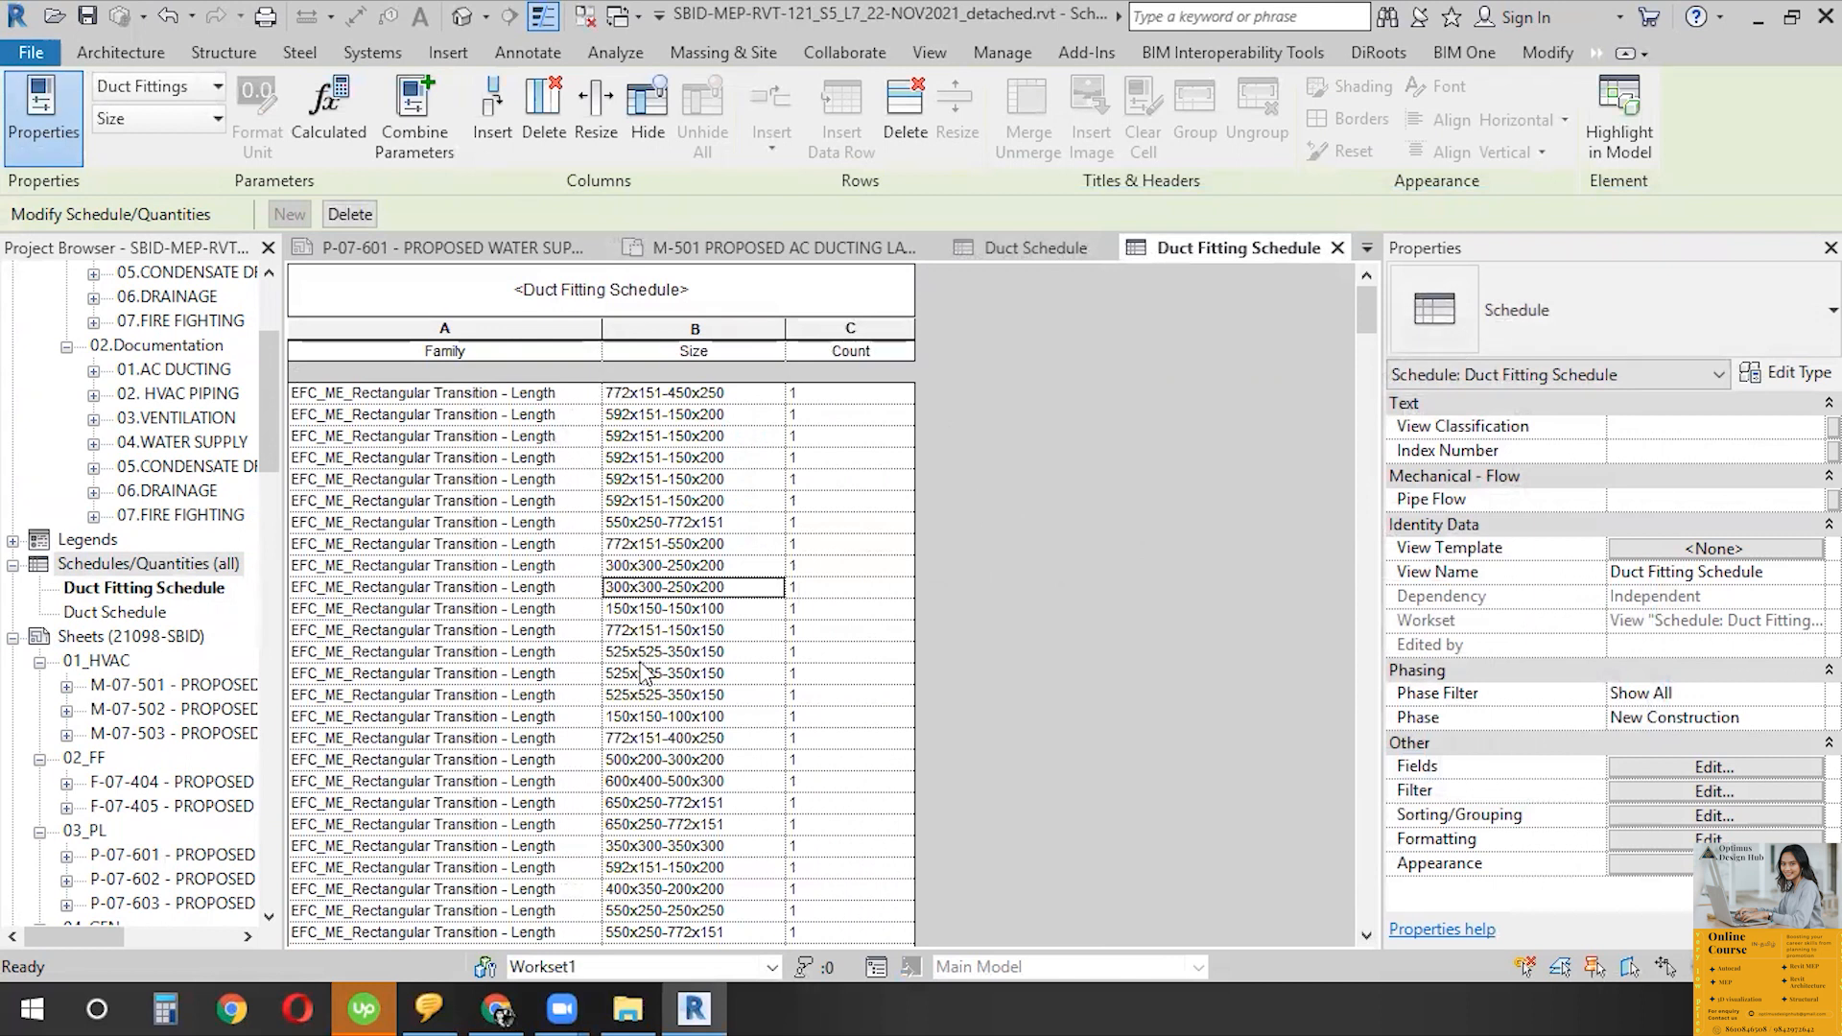
# - Add Size as the second sorting level of the duct fitting schedule, after Family
pyautogui.click(1714, 792)
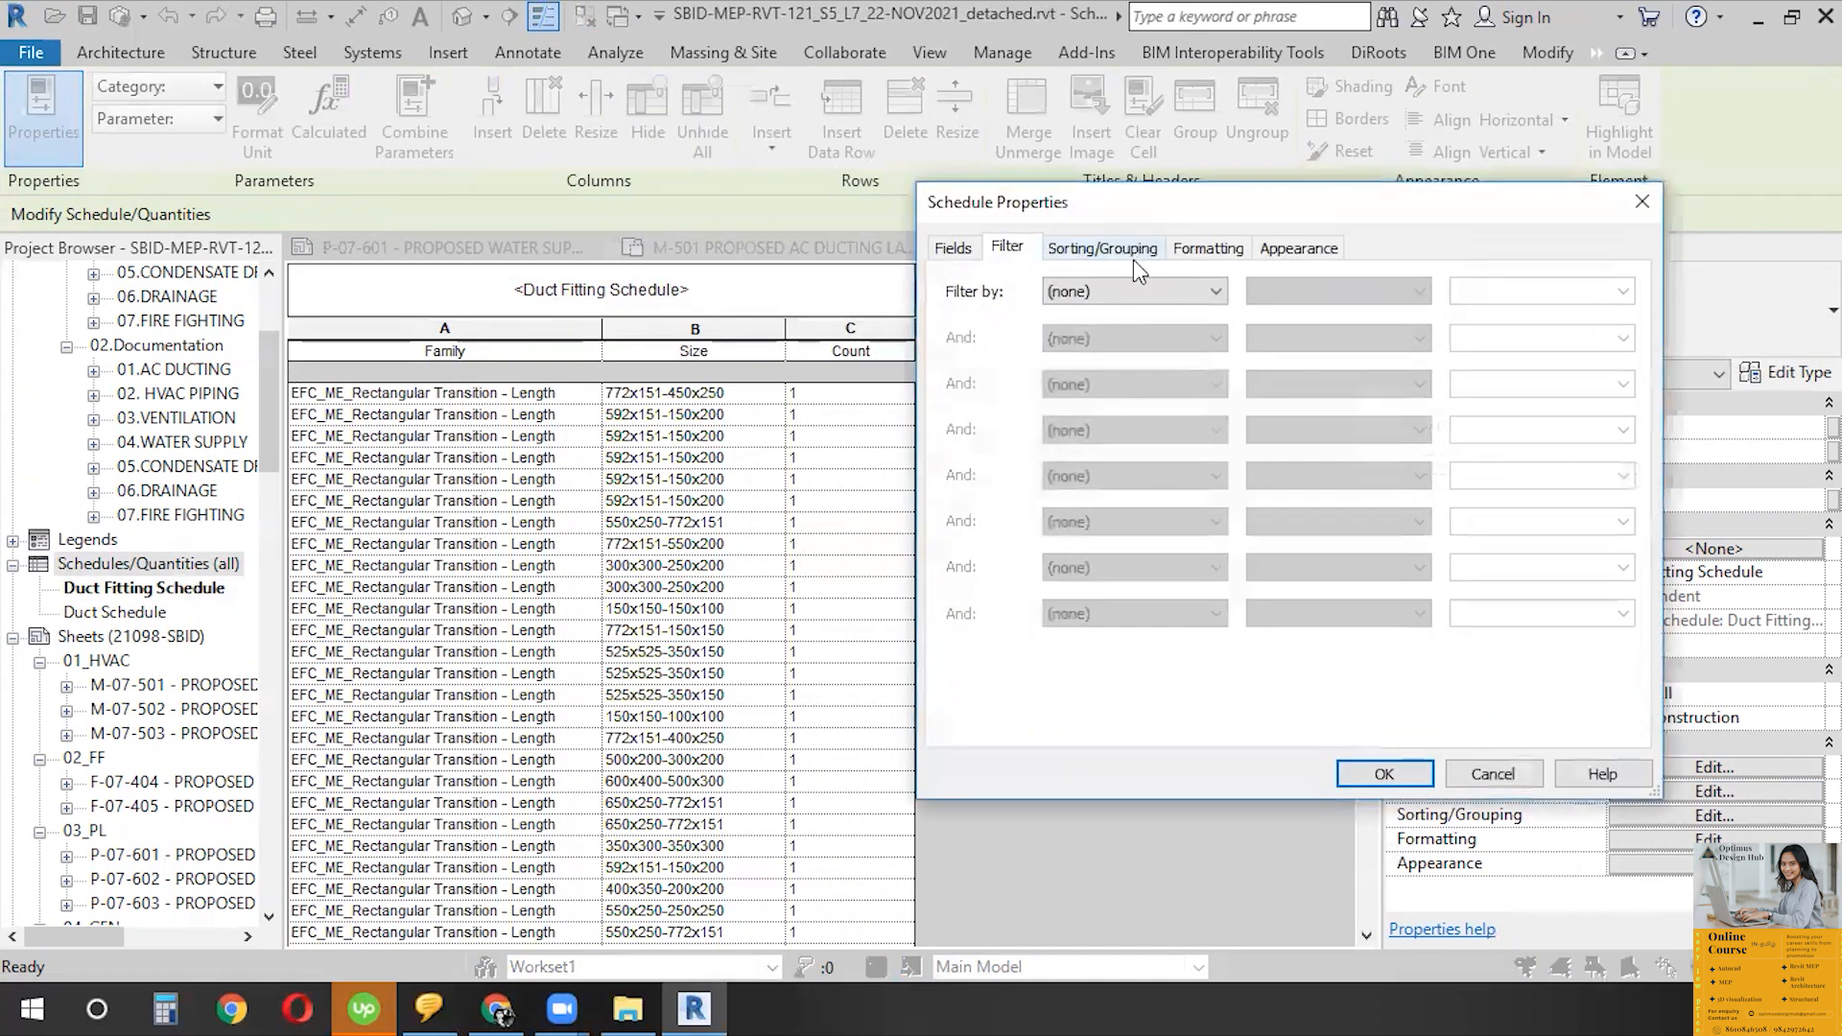
pyautogui.click(1131, 252)
pyautogui.click(1237, 372)
pyautogui.click(1222, 429)
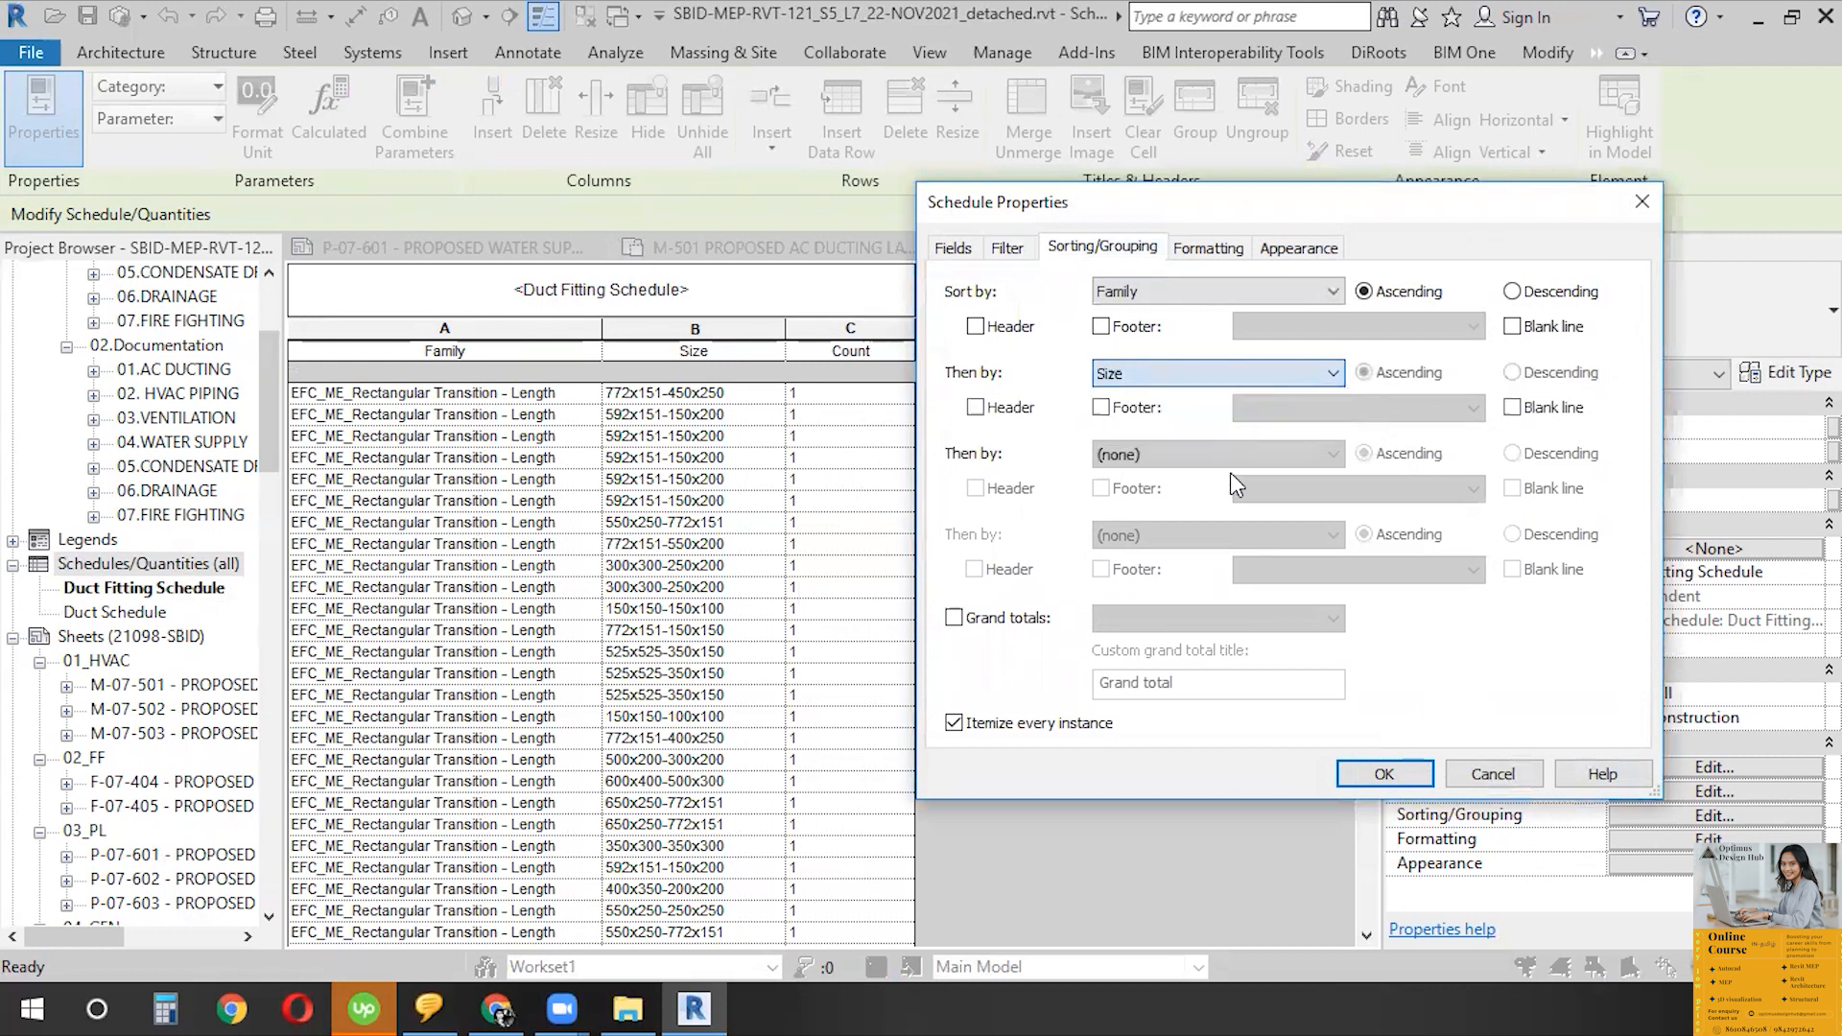
pyautogui.click(1341, 773)
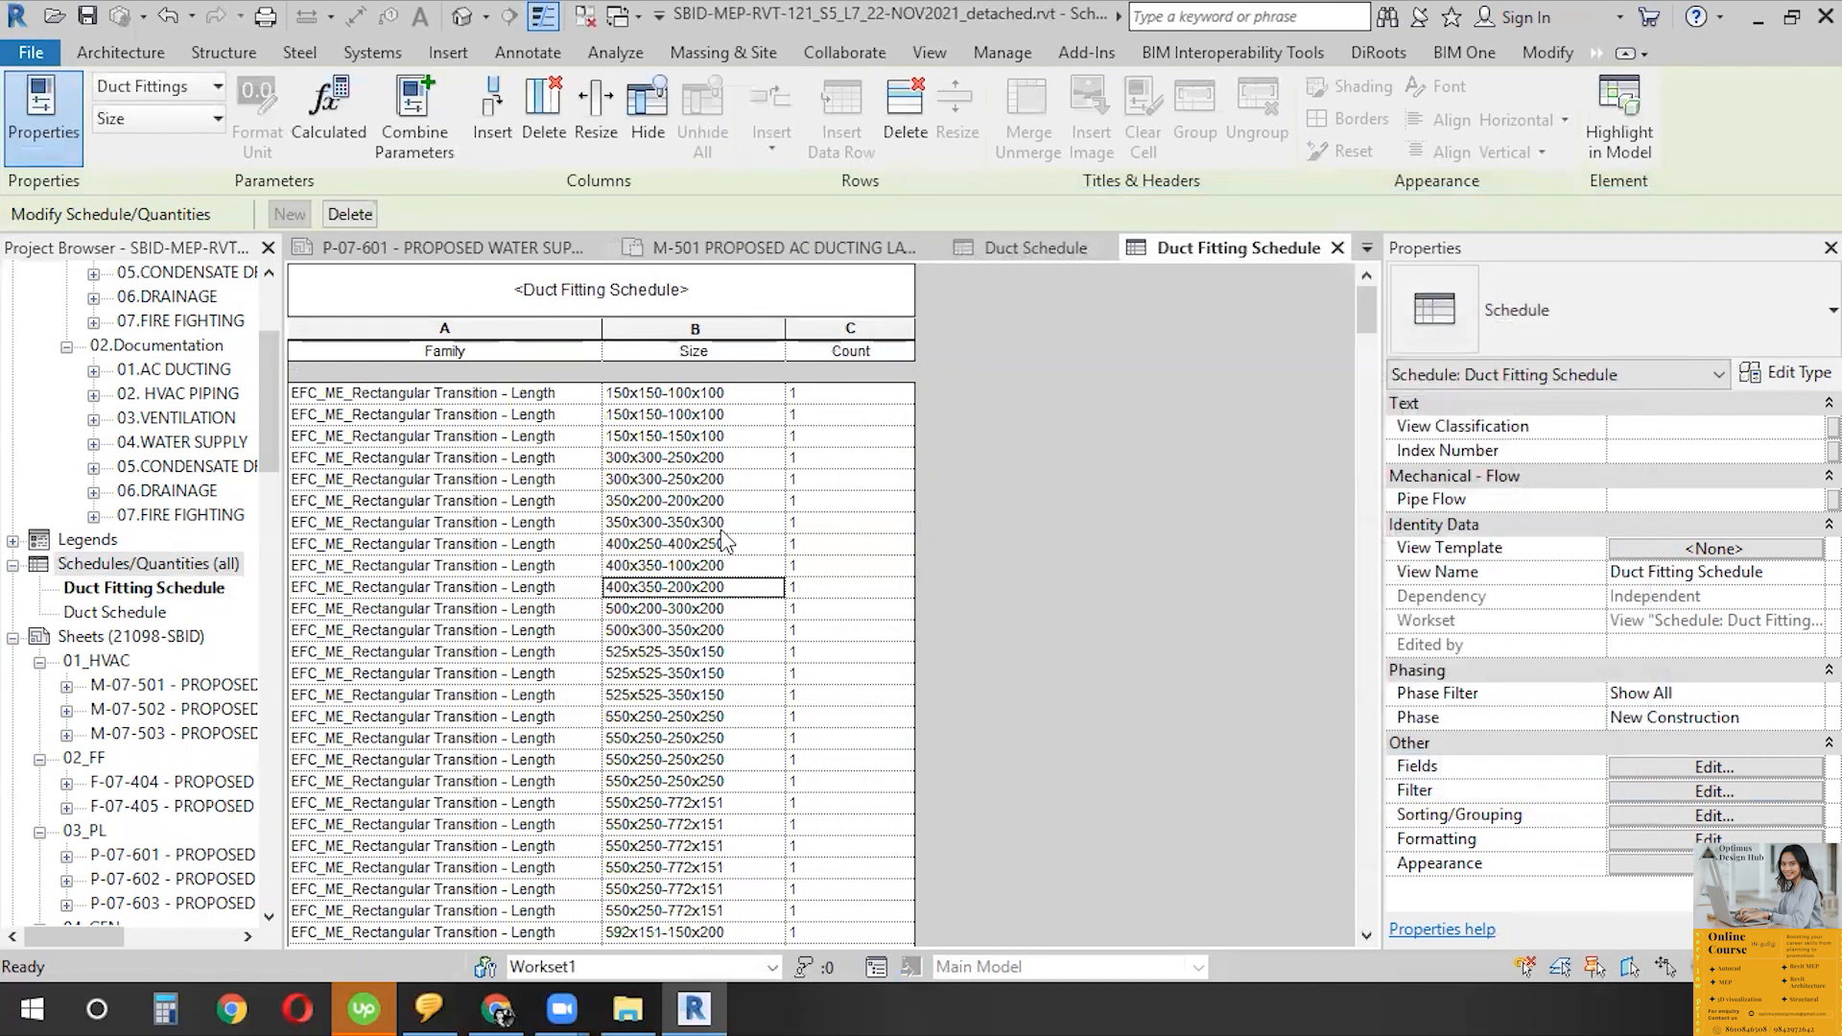
# - Add a blank line between the Family groups of the schedule and look through the grouped rows
pyautogui.click(1700, 816)
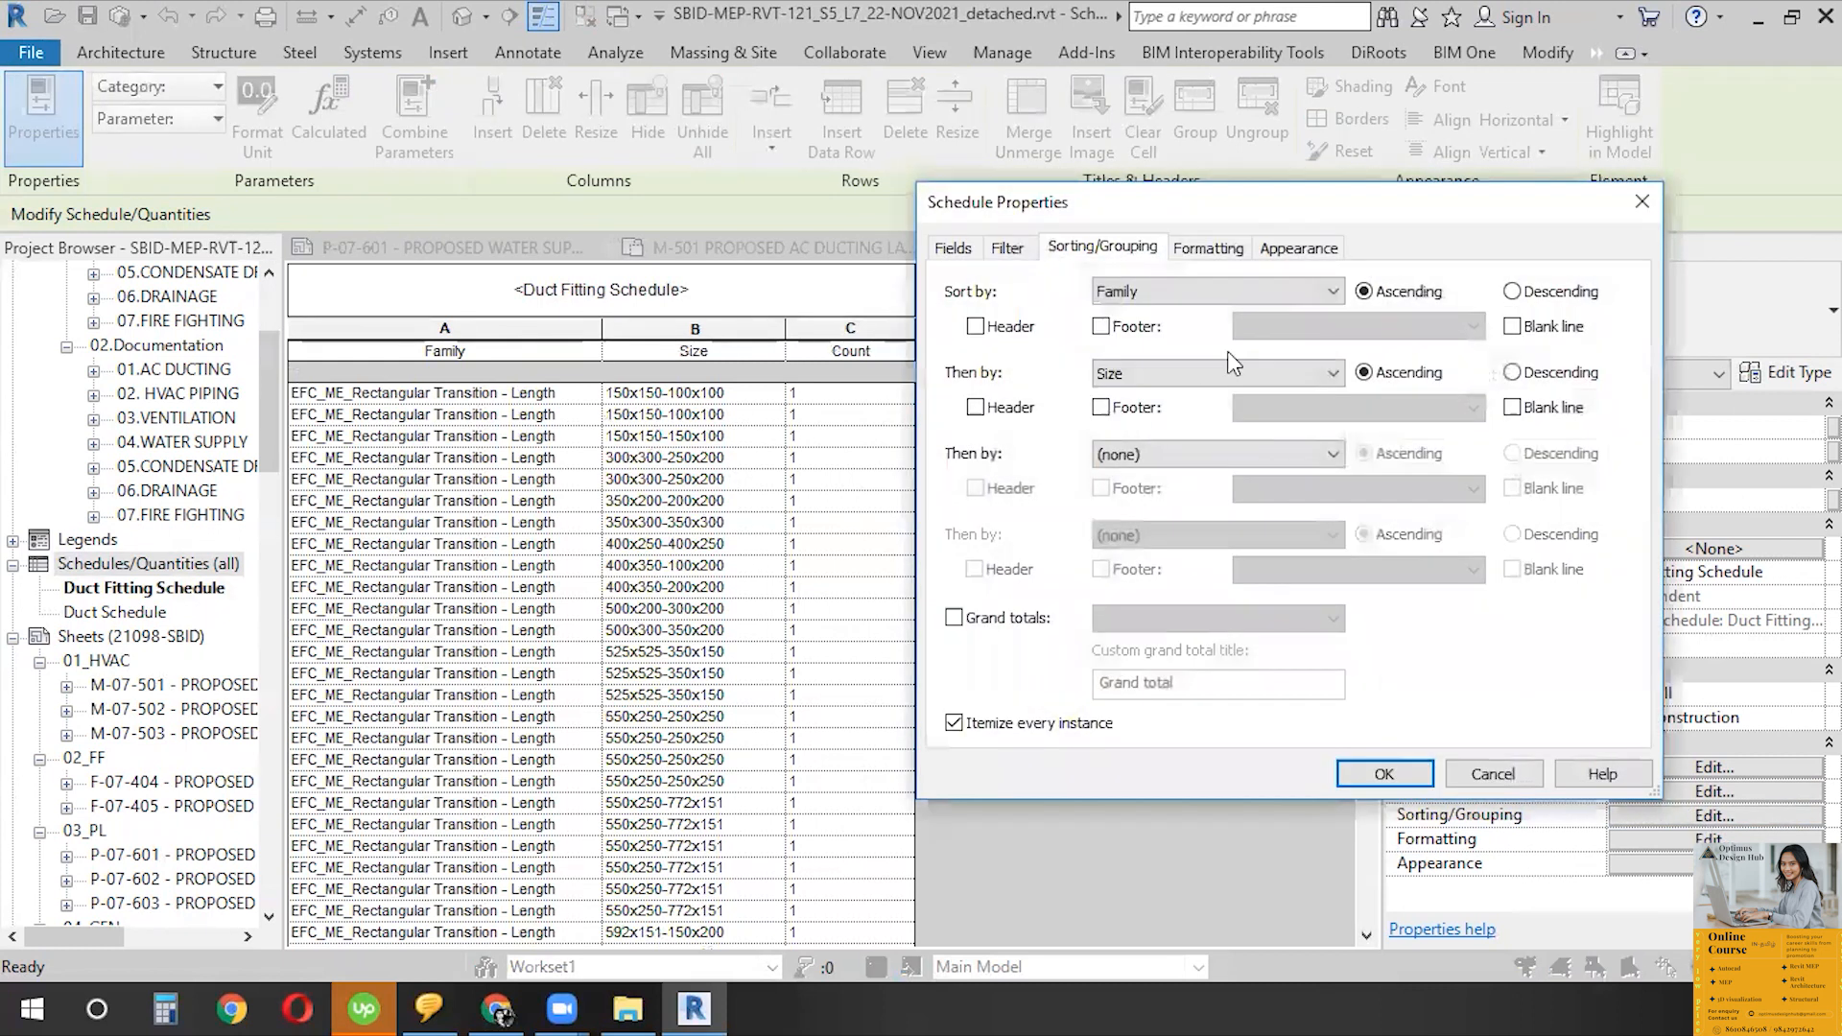
pyautogui.click(1512, 328)
pyautogui.click(1419, 777)
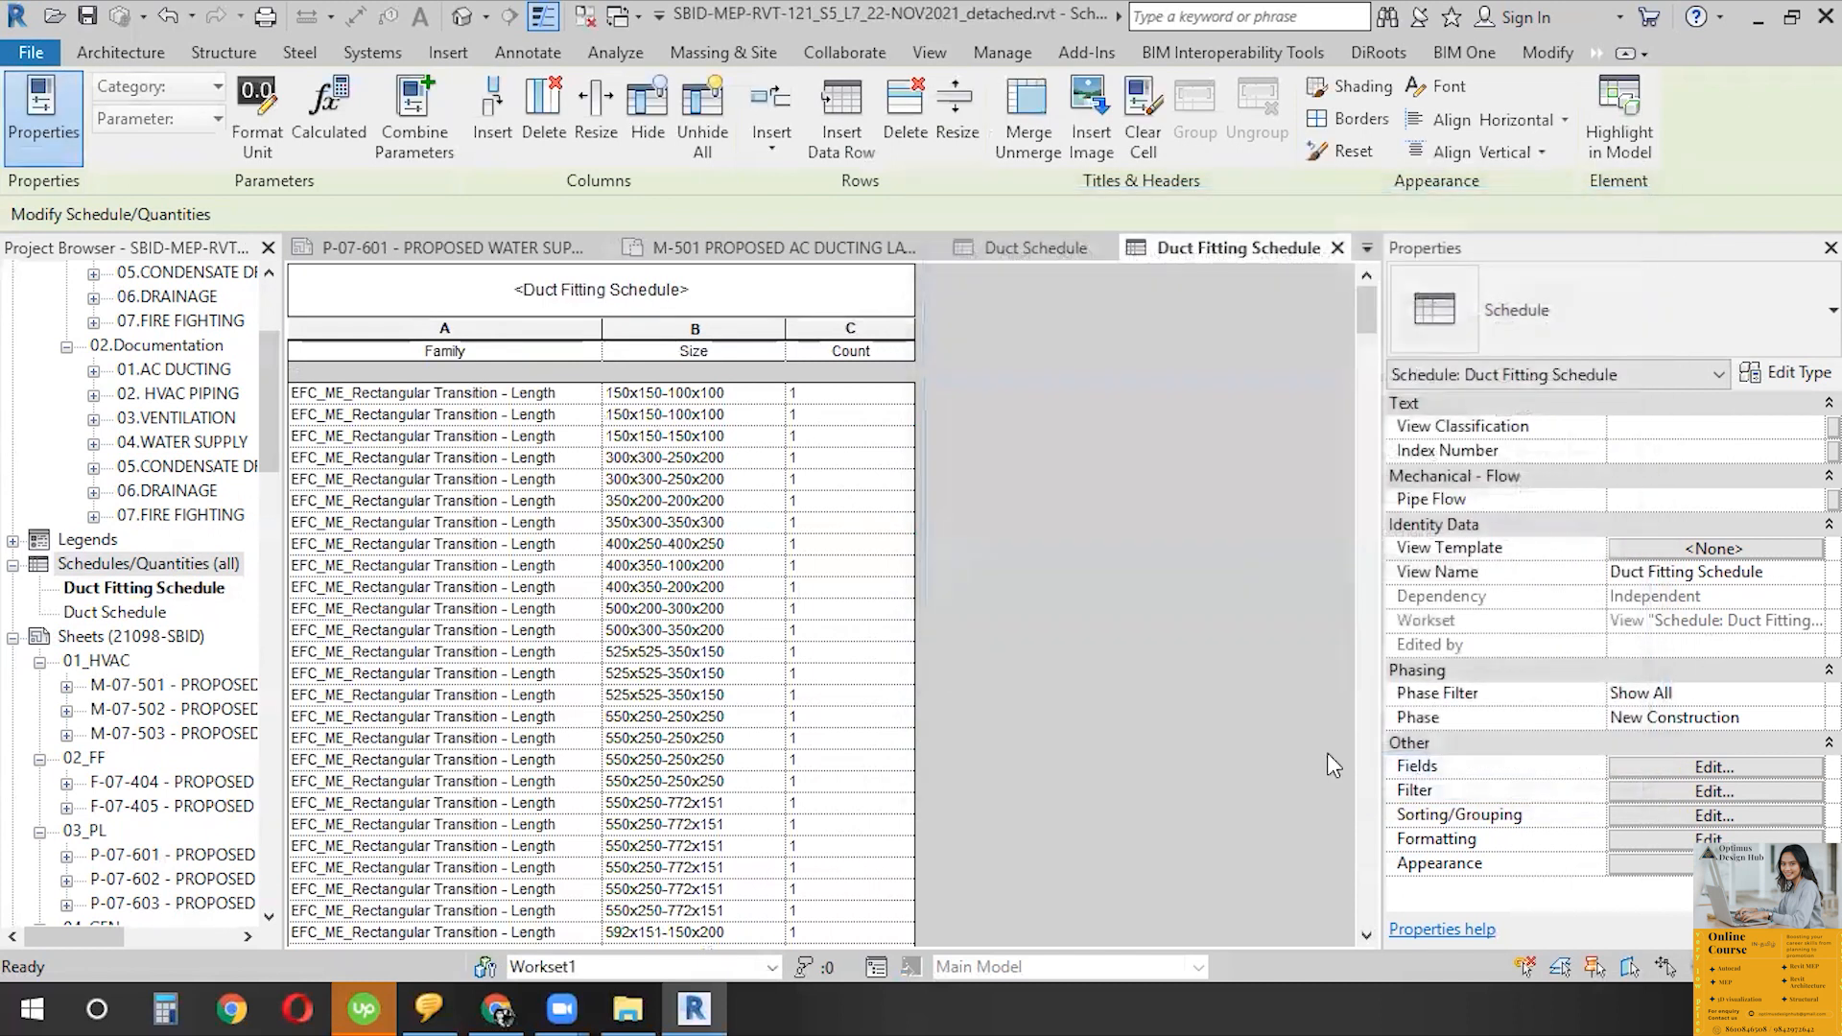
pyautogui.scroll(-5, 863, 701)
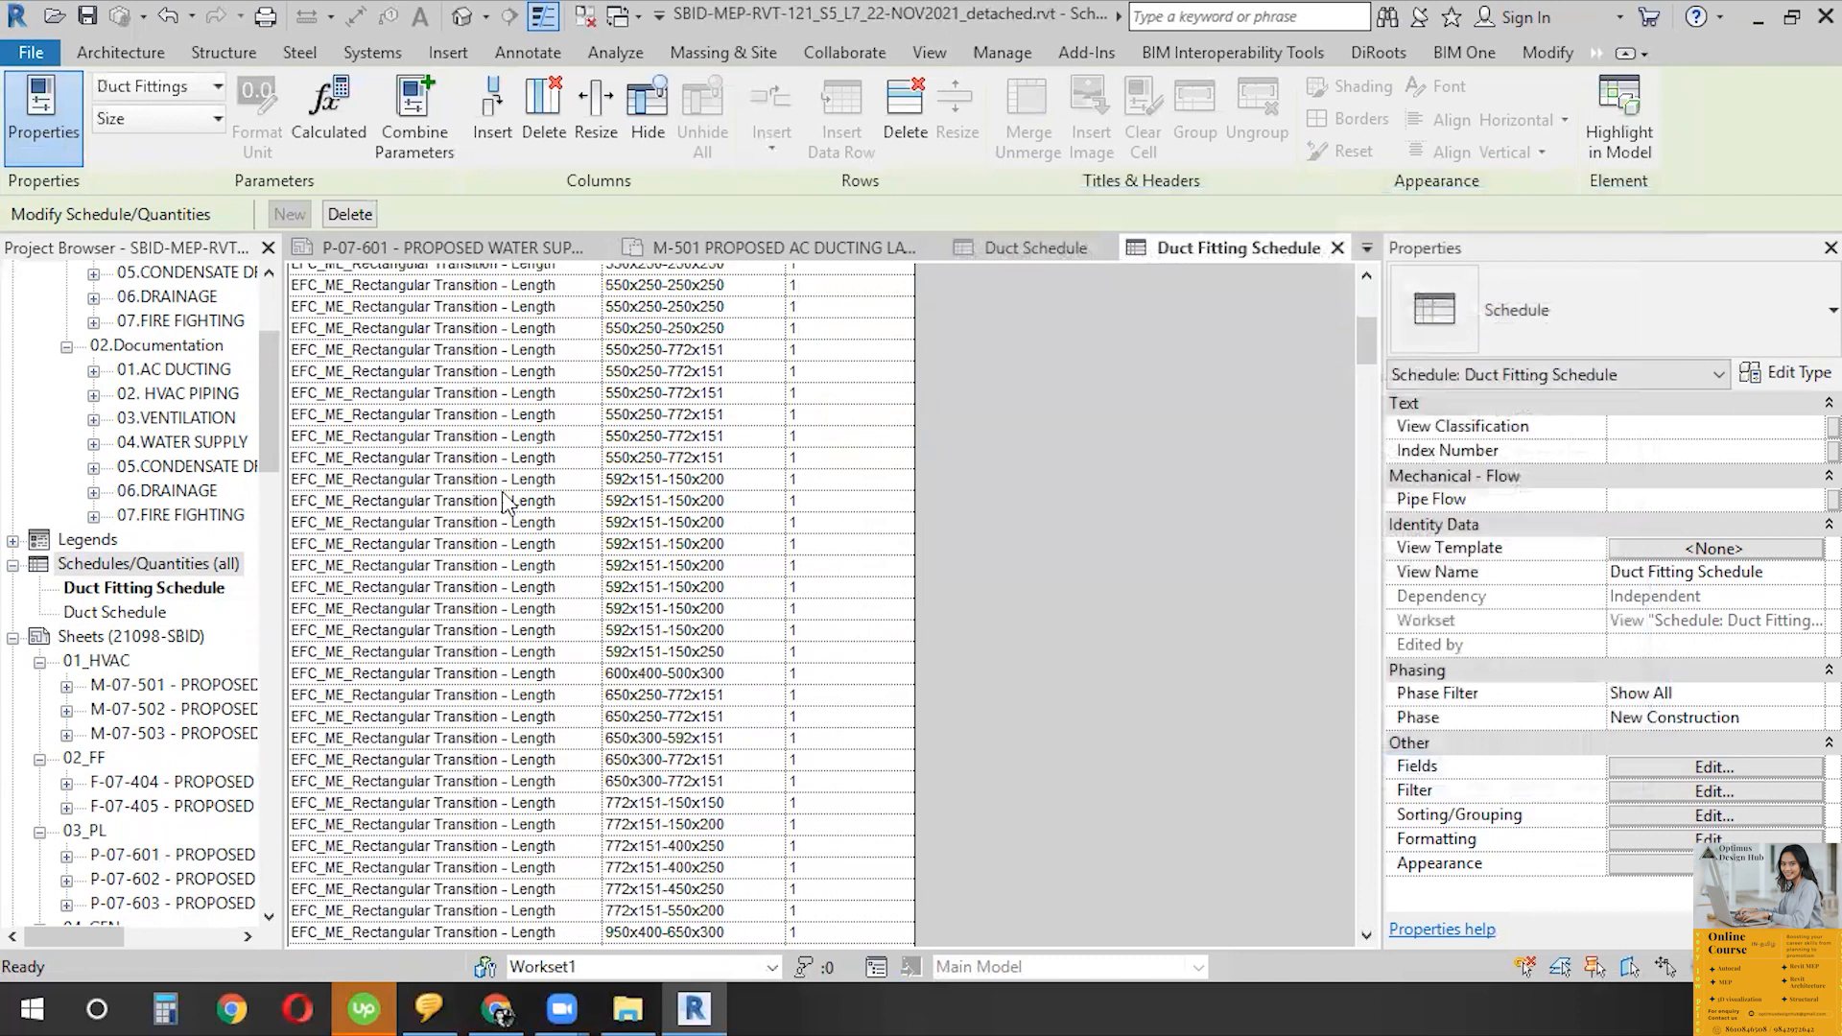
pyautogui.scroll(3, 848, 566)
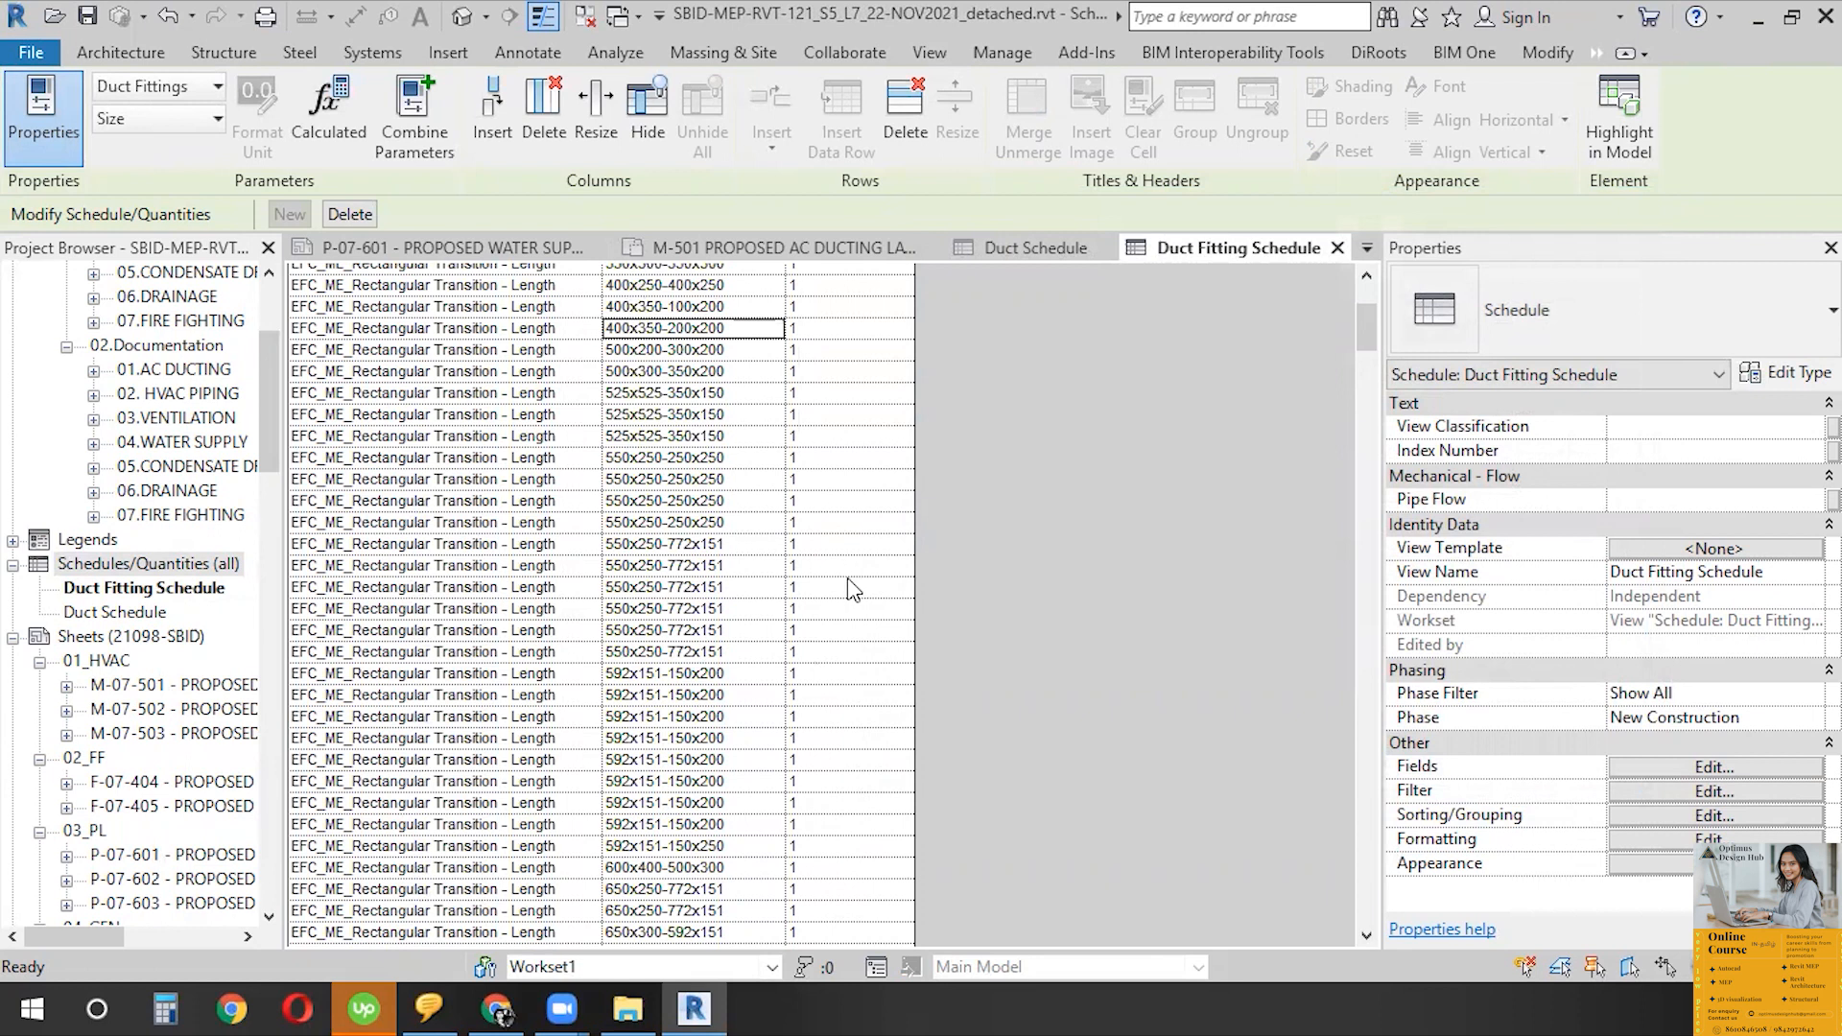
pyautogui.scroll(5, 934, 569)
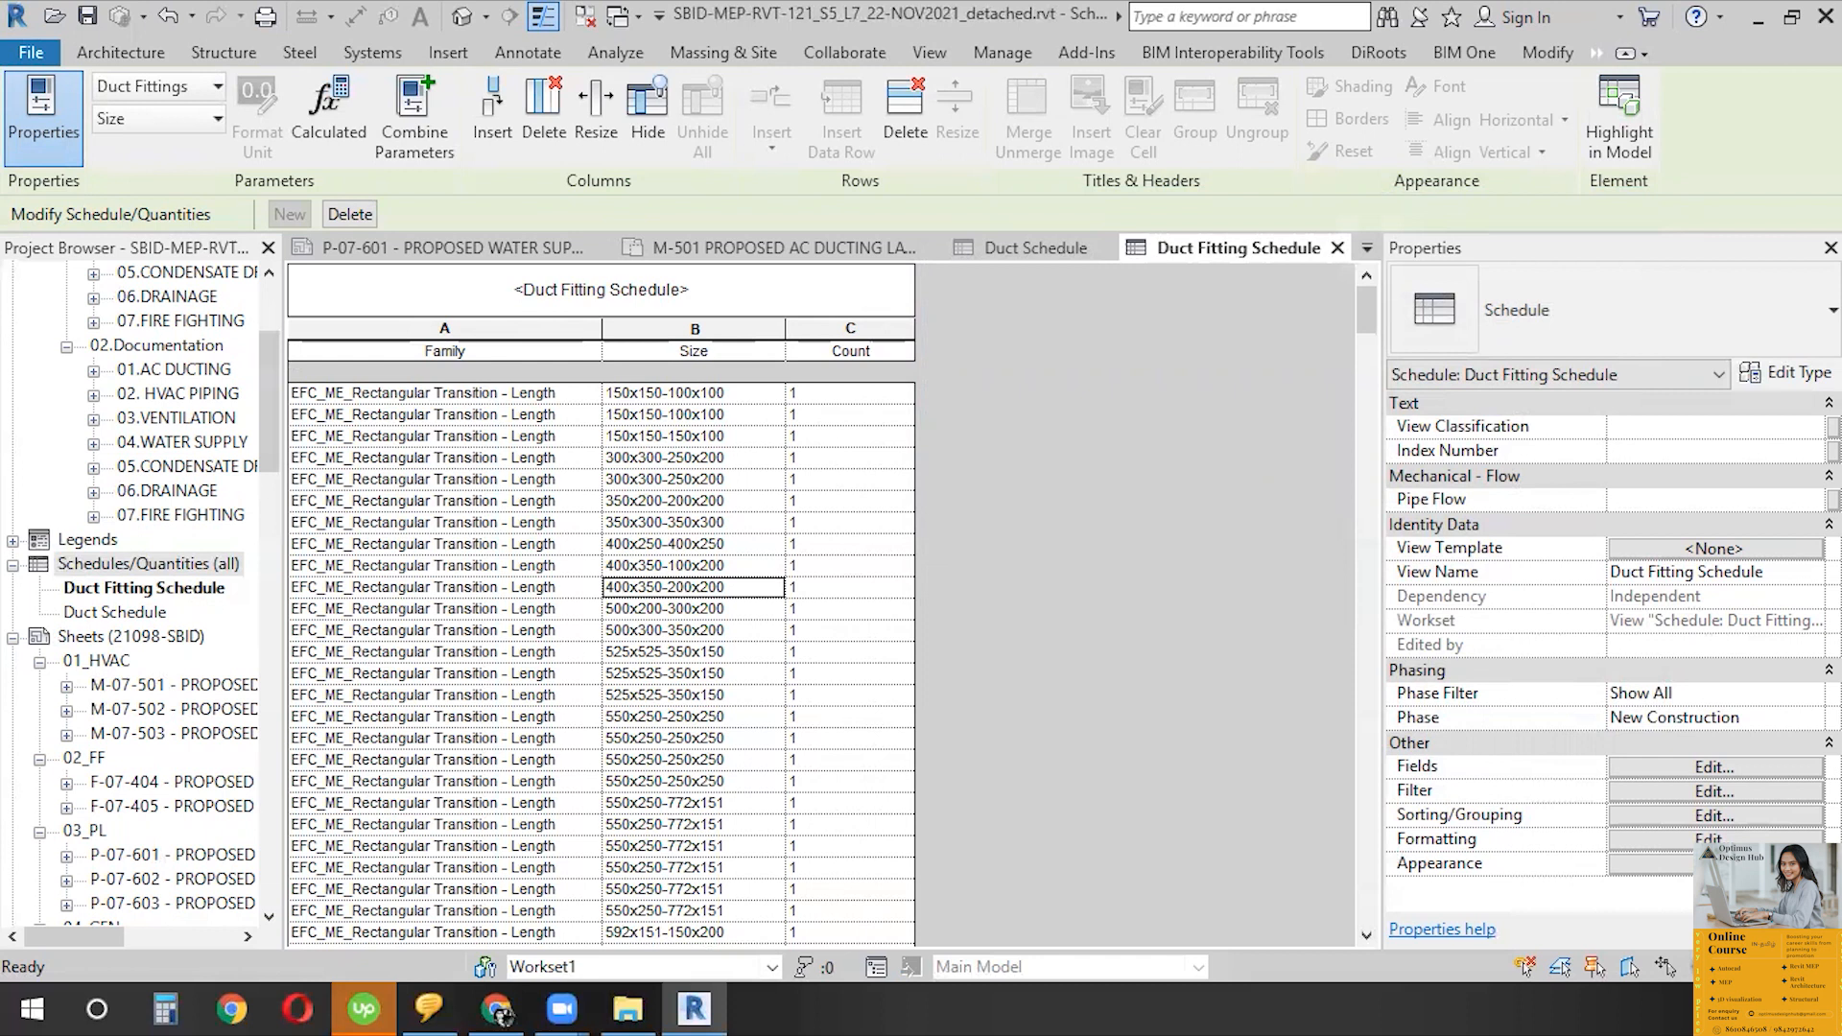
# - Switch to the Mail app, read the TS-BIM-Machine Test-23112021 reply and open its RESIDENTIAL.rvt link
pyautogui.click(495, 1007)
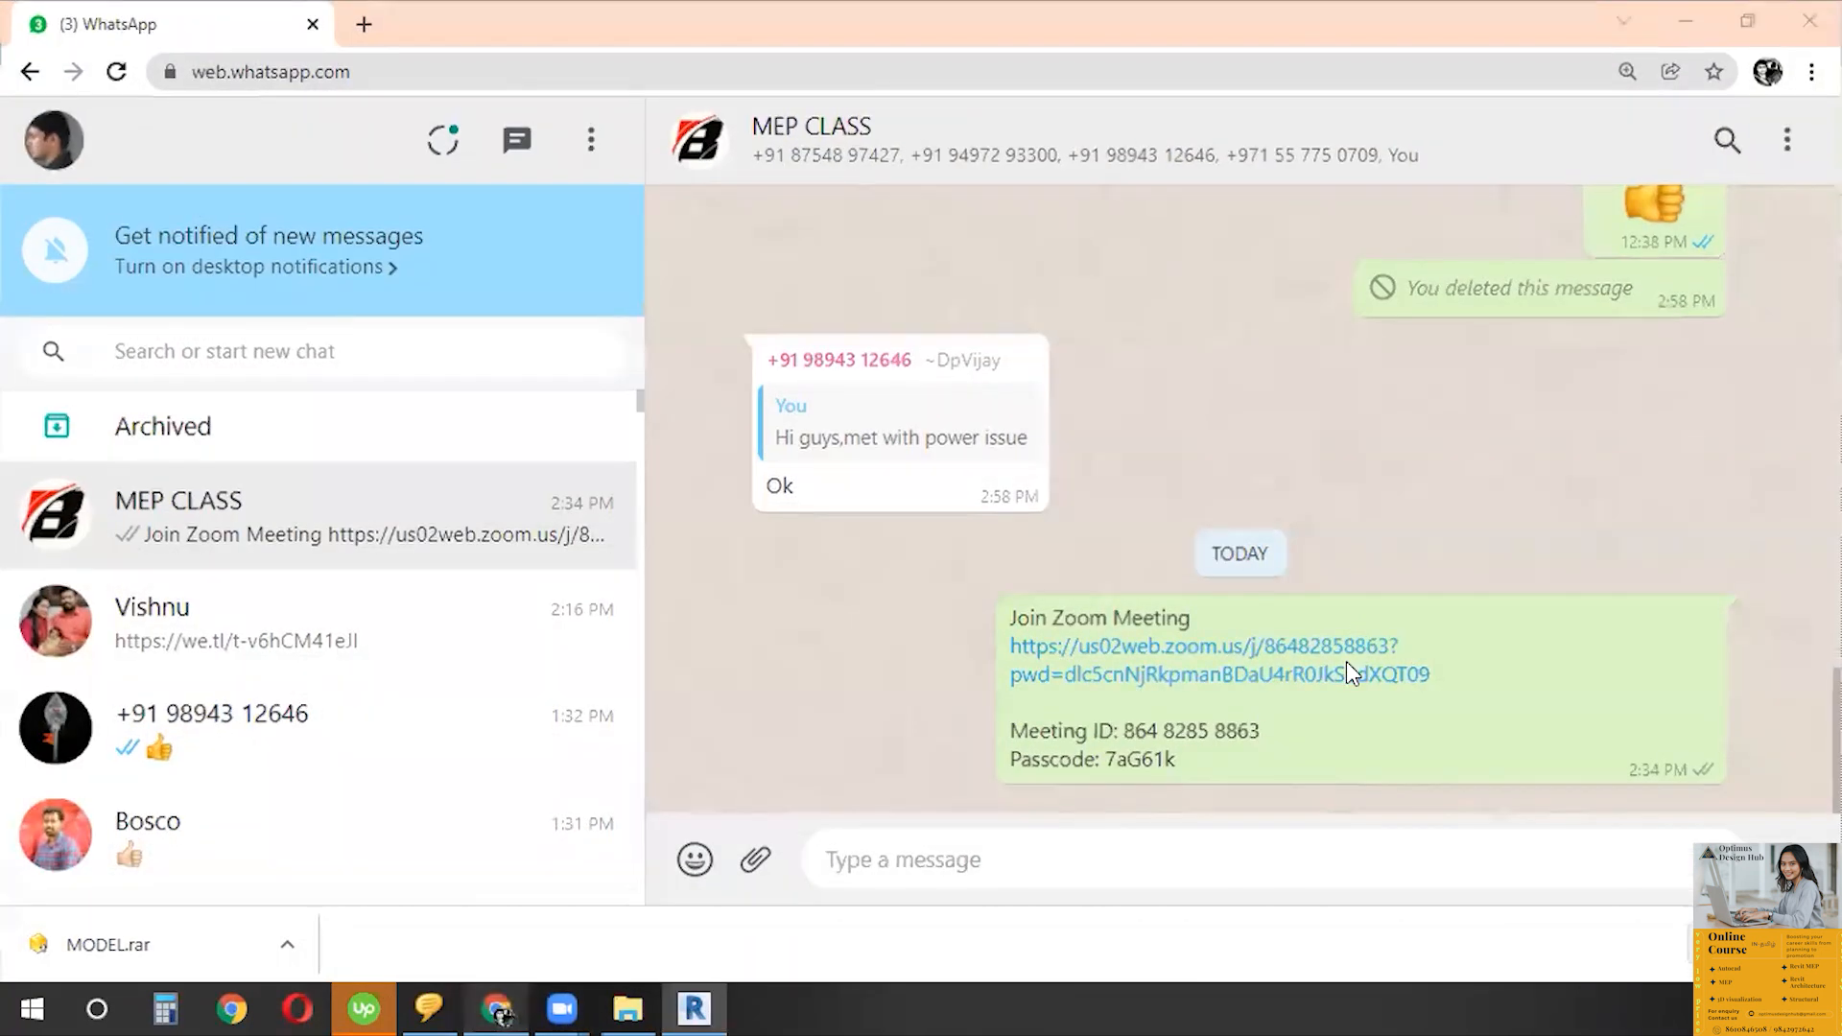
pyautogui.click(1686, 21)
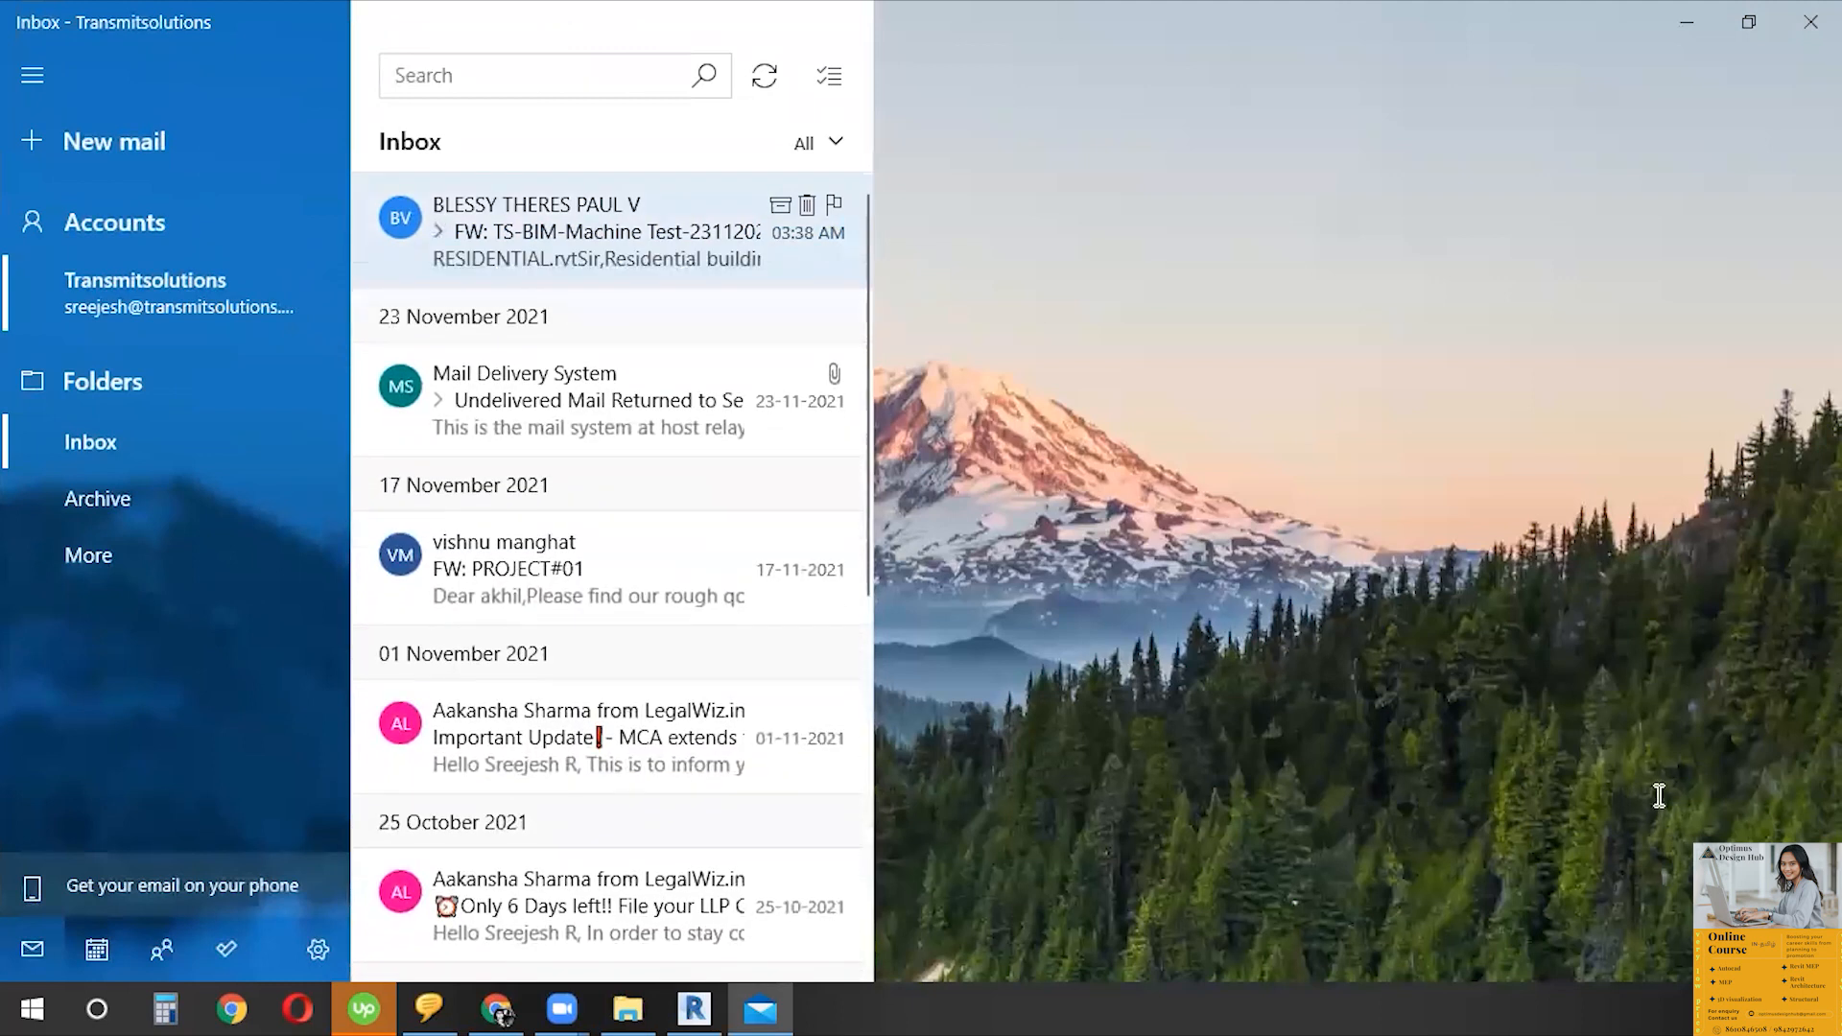
pyautogui.scroll(-4, 1664, 796)
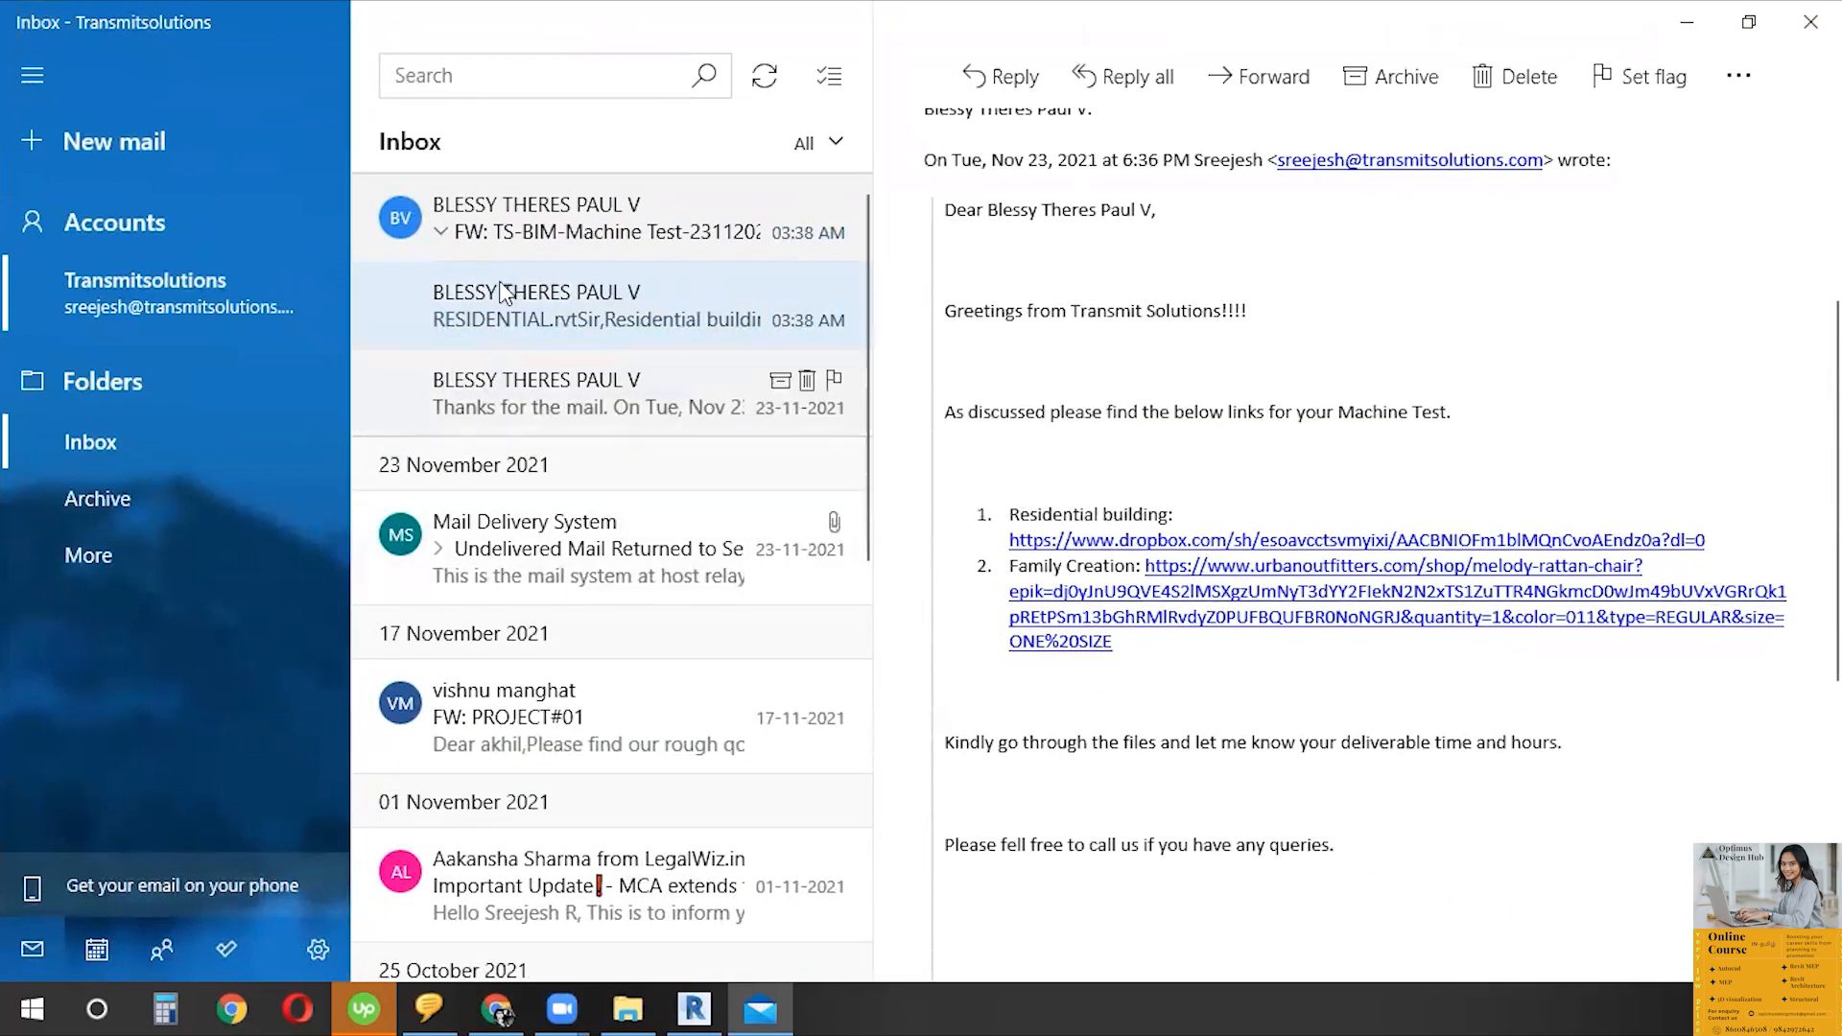
pyautogui.click(667, 240)
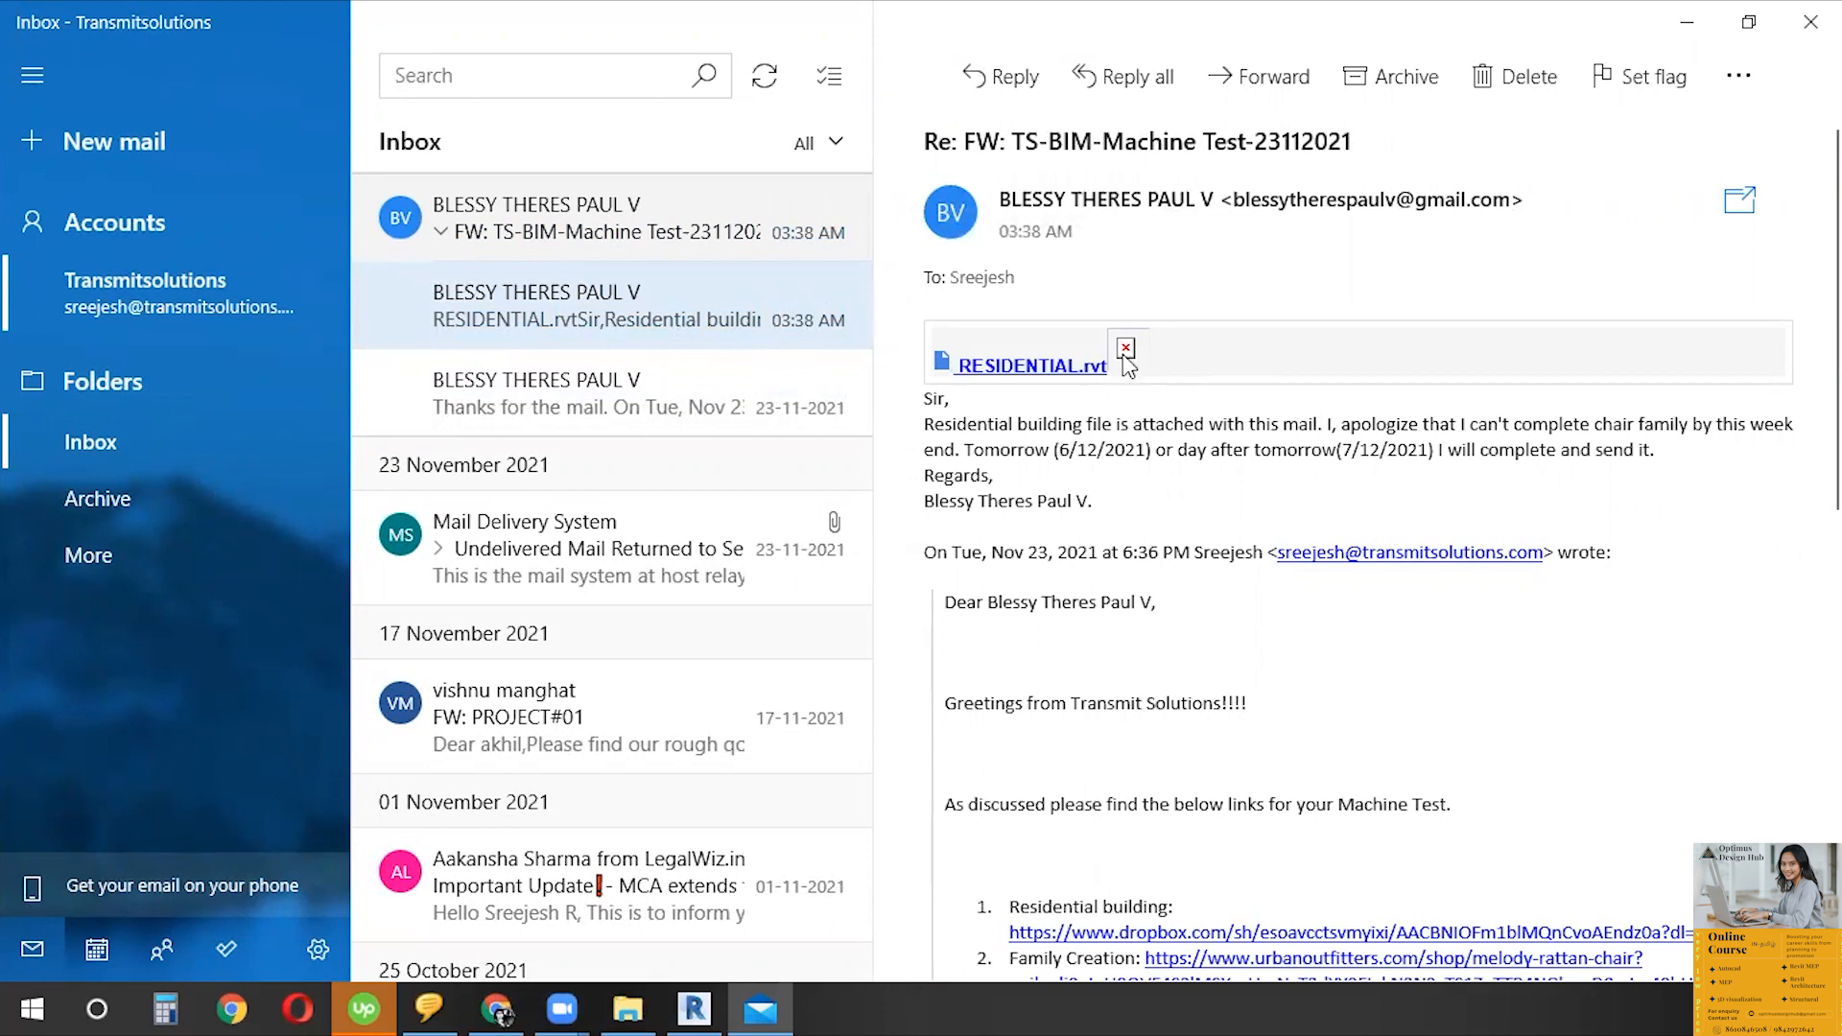
pyautogui.click(1048, 370)
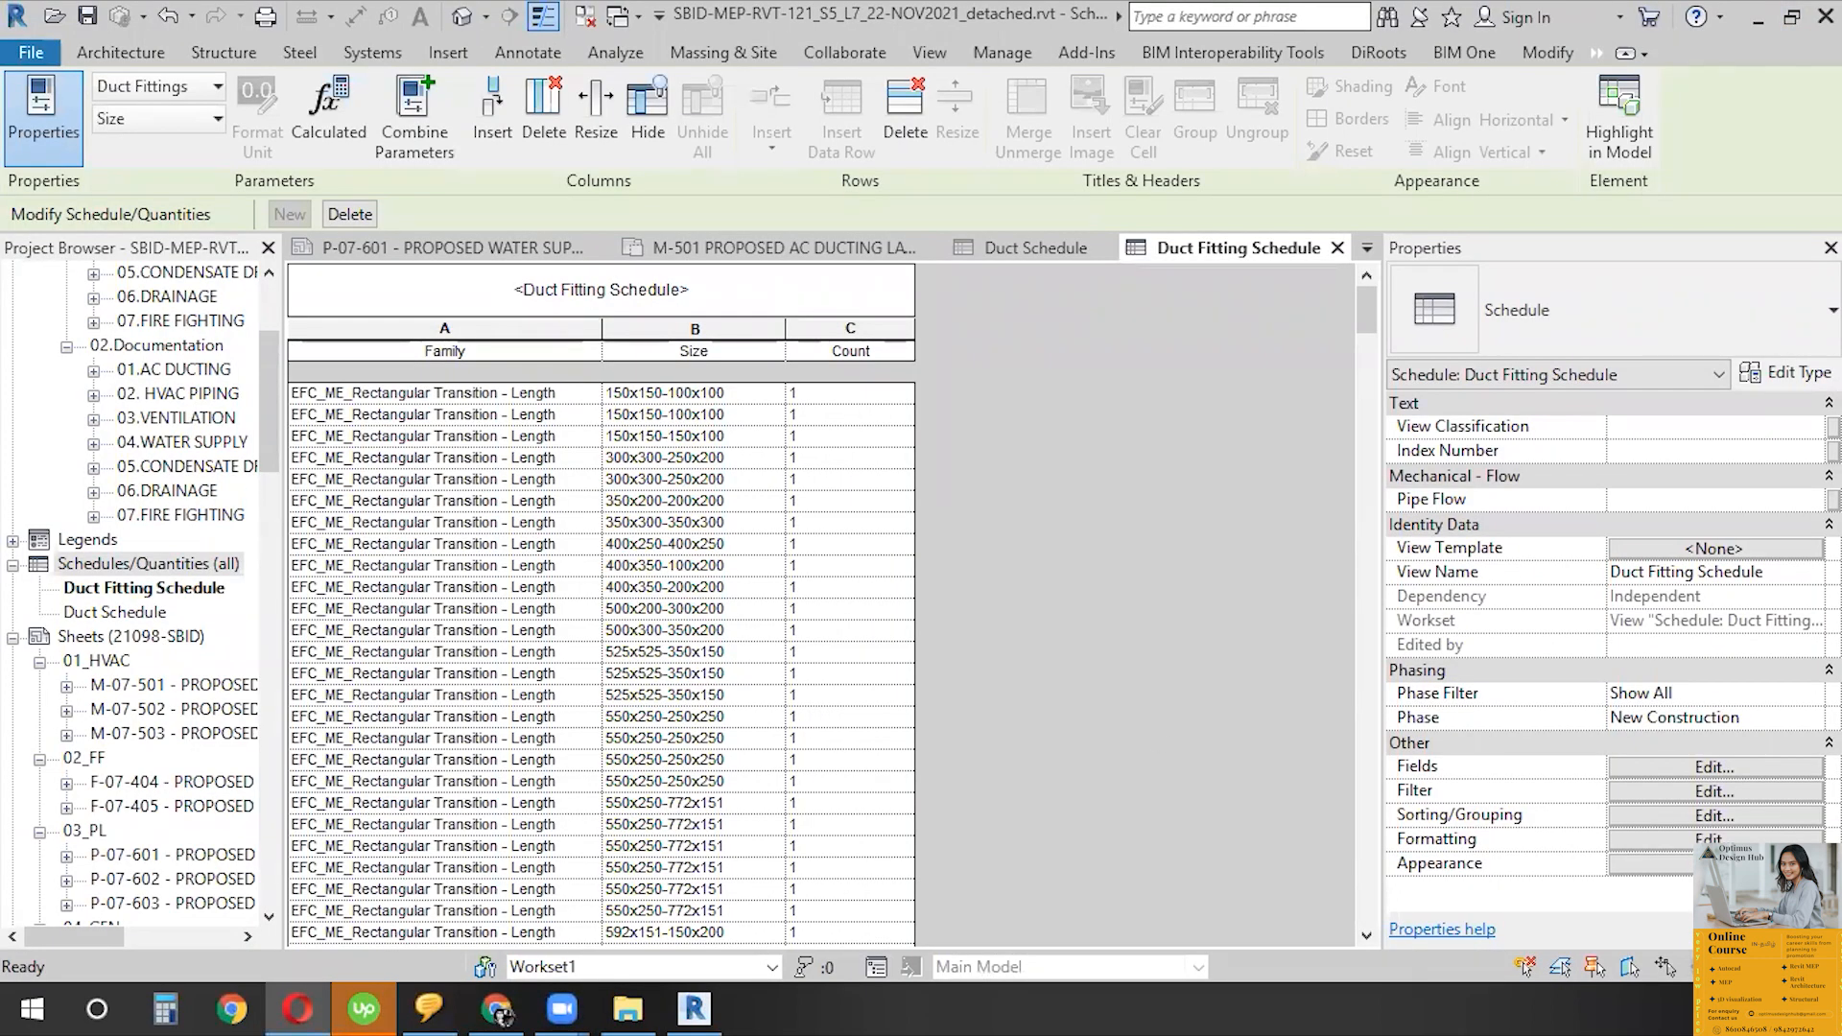
# - Turn off itemizing every instance in the duct fitting schedule and look over the combined rows with their counts
pyautogui.click(693, 586)
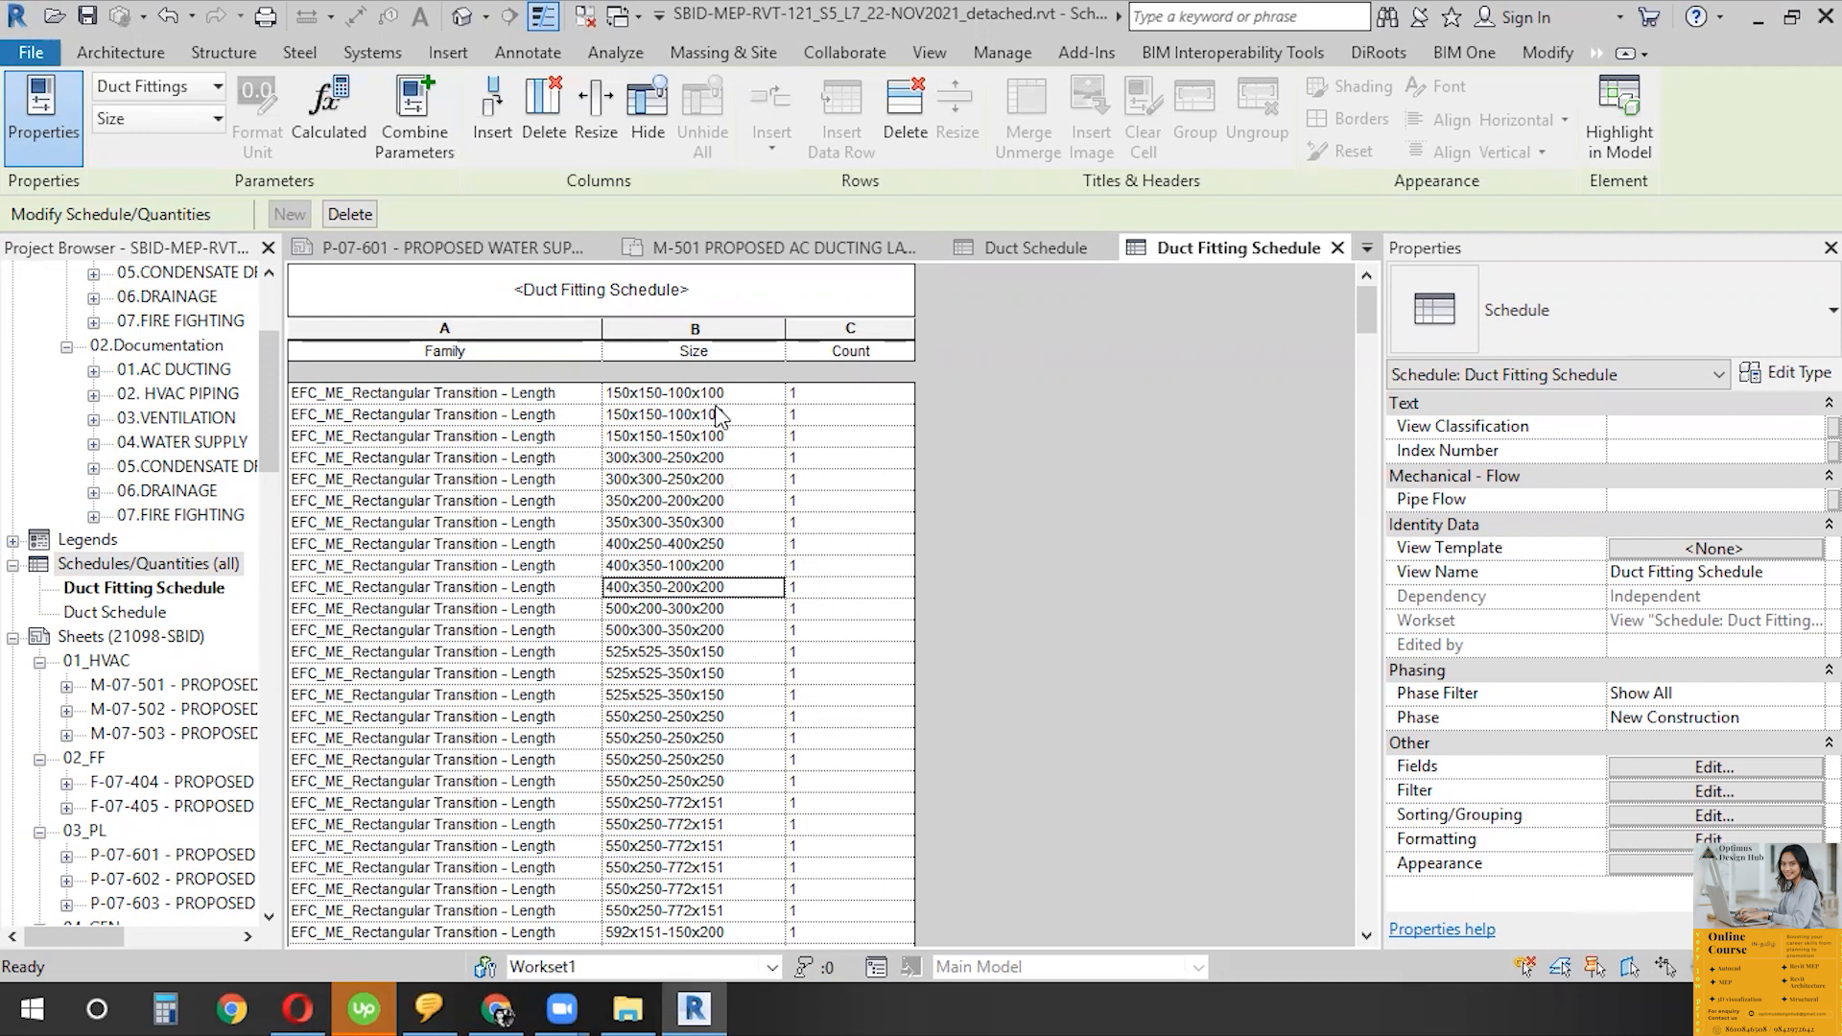
pyautogui.click(1691, 792)
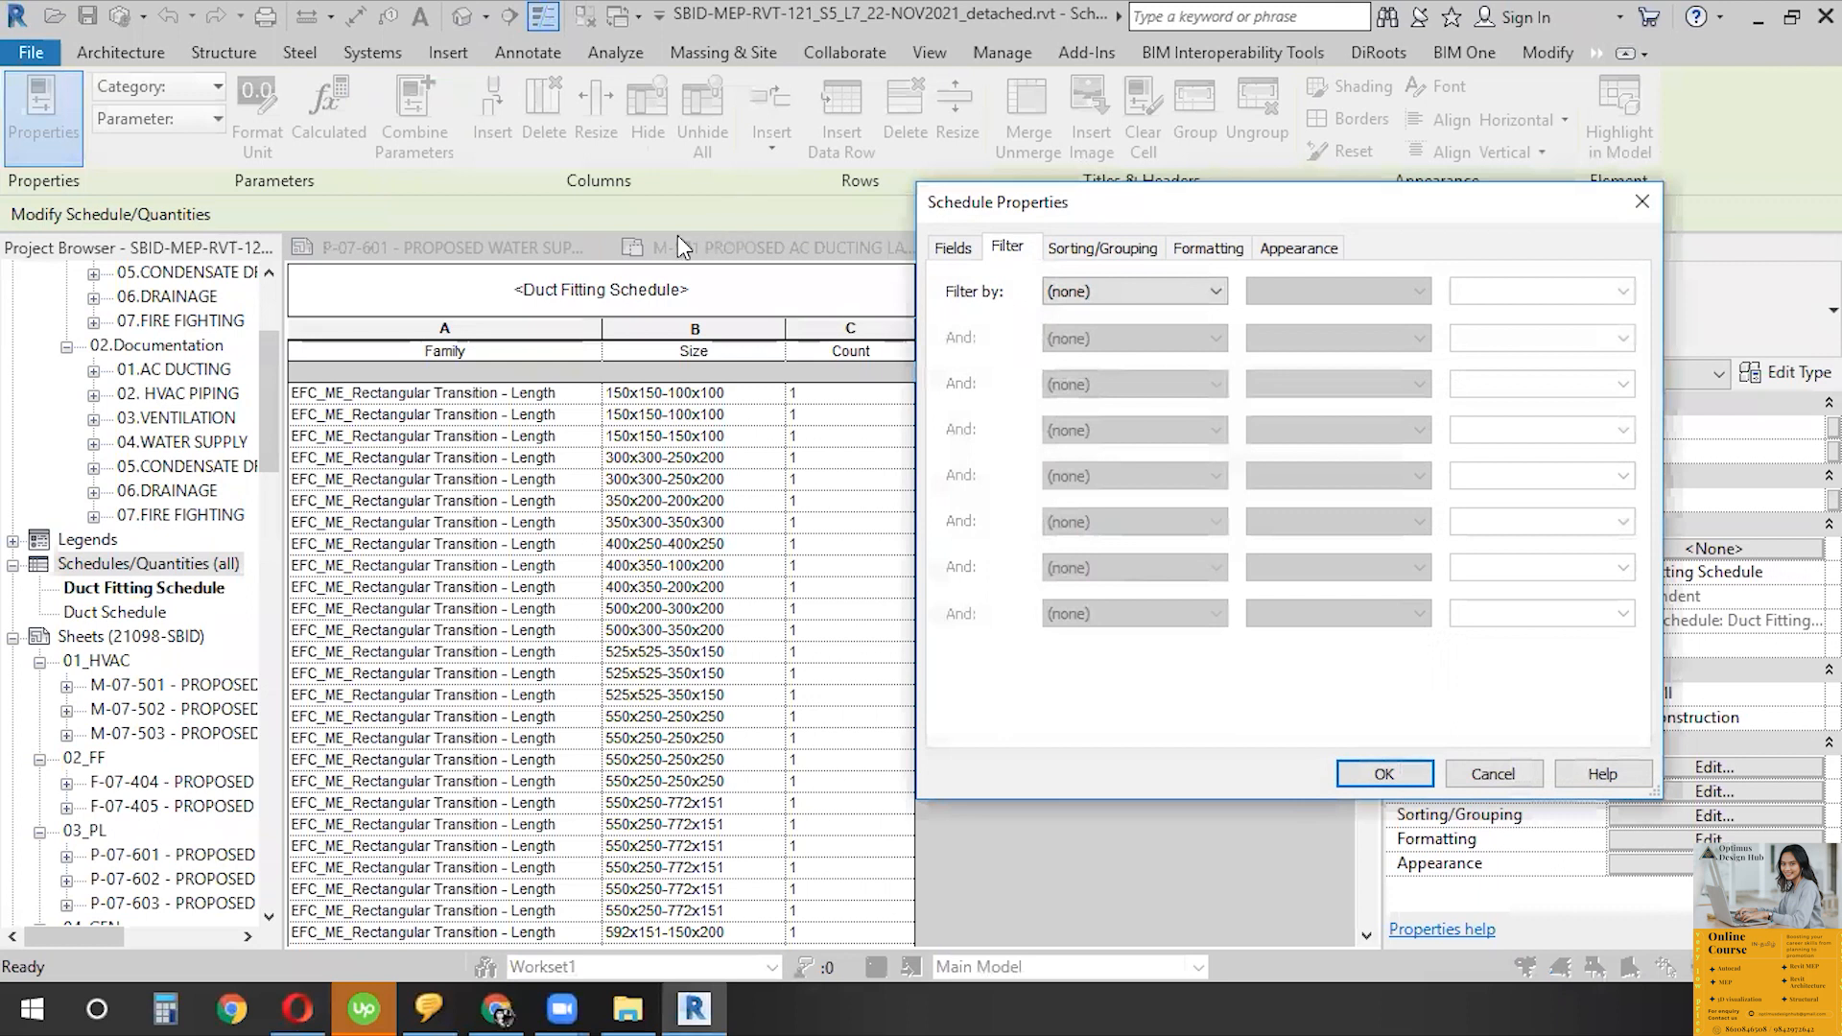
pyautogui.click(631, 239)
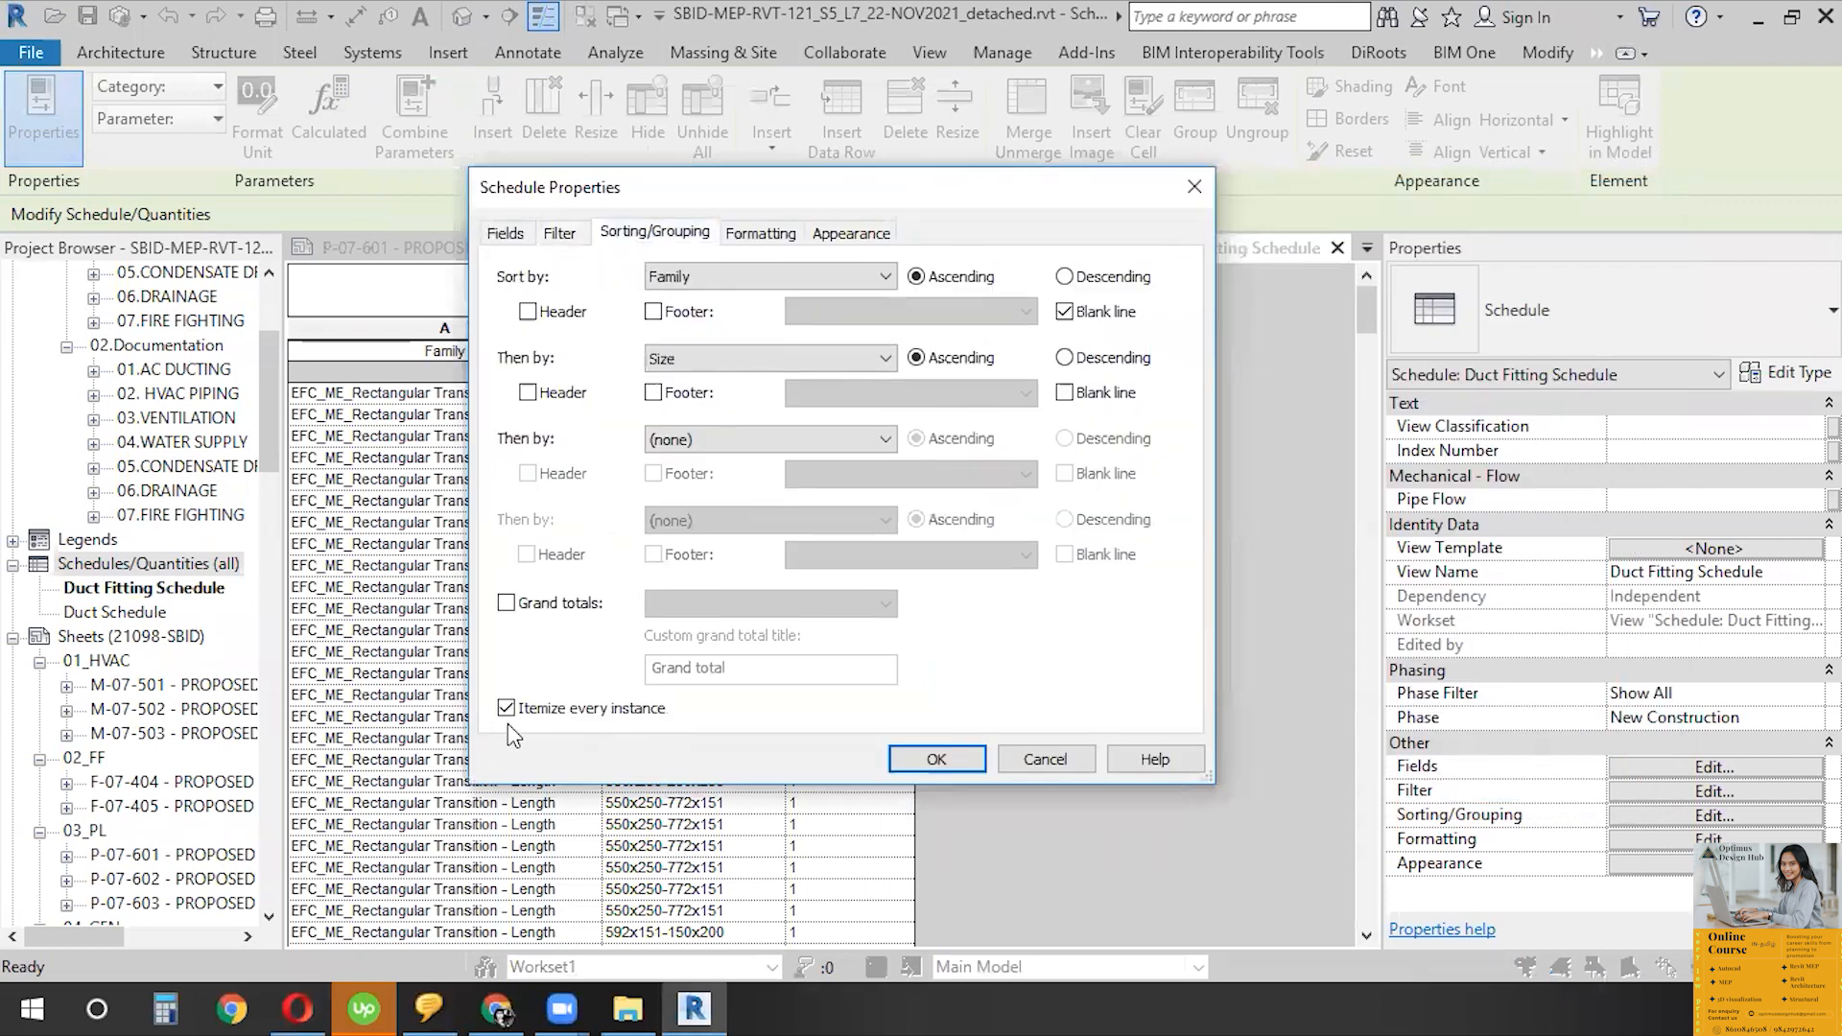
pyautogui.click(505, 709)
pyautogui.click(937, 759)
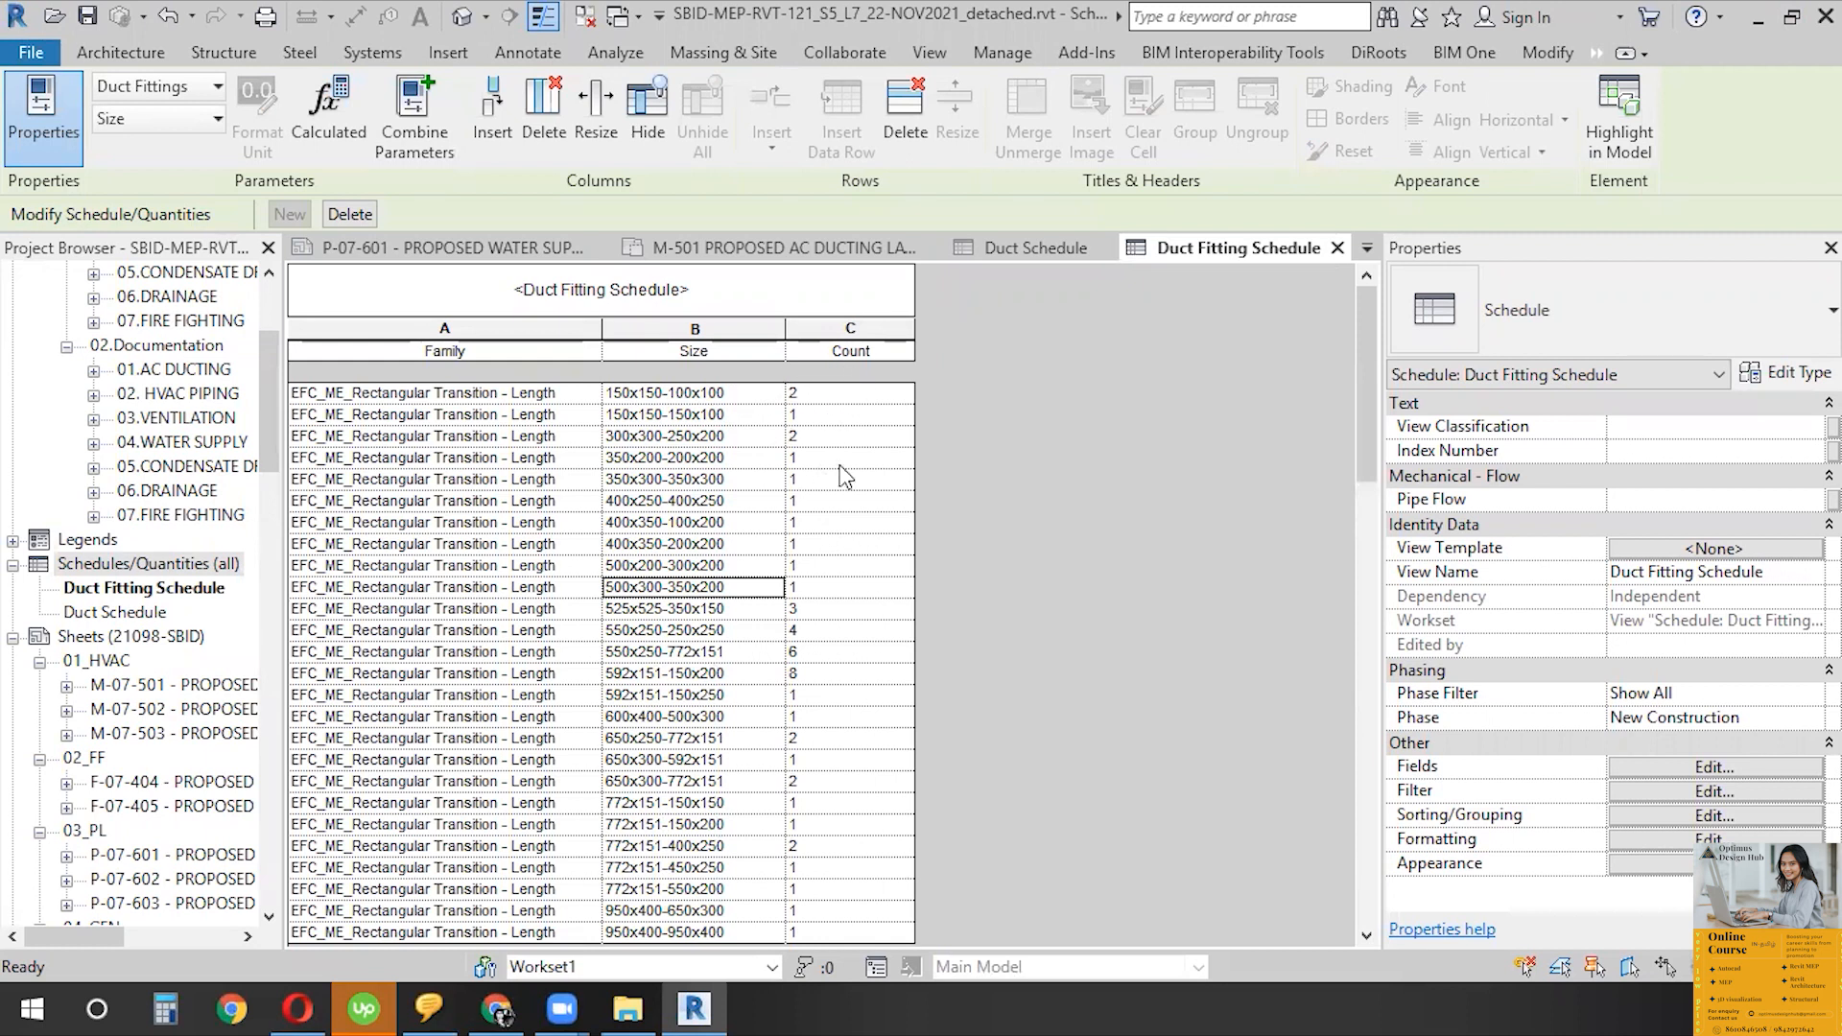
pyautogui.scroll(-2, 901, 691)
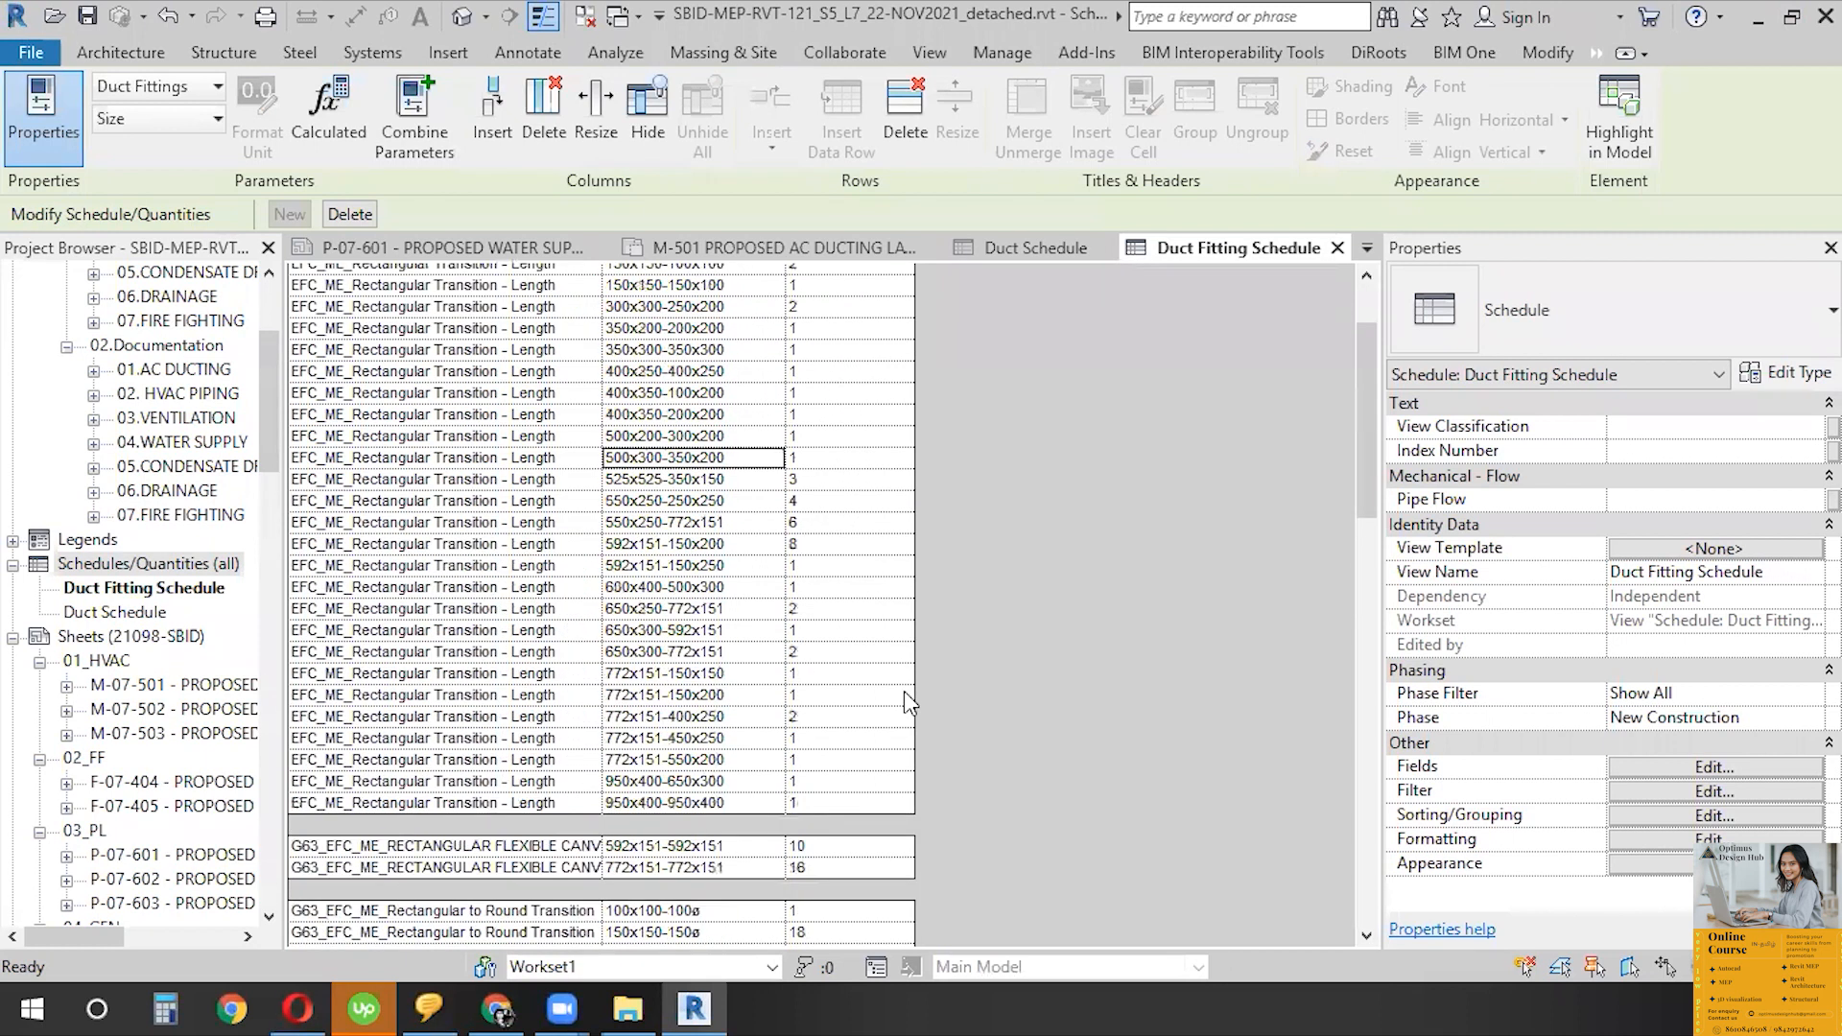
pyautogui.scroll(2, 907, 694)
# - Try adding a blank line after each Size group in the duct fitting schedule, and undo it
pyautogui.click(1693, 795)
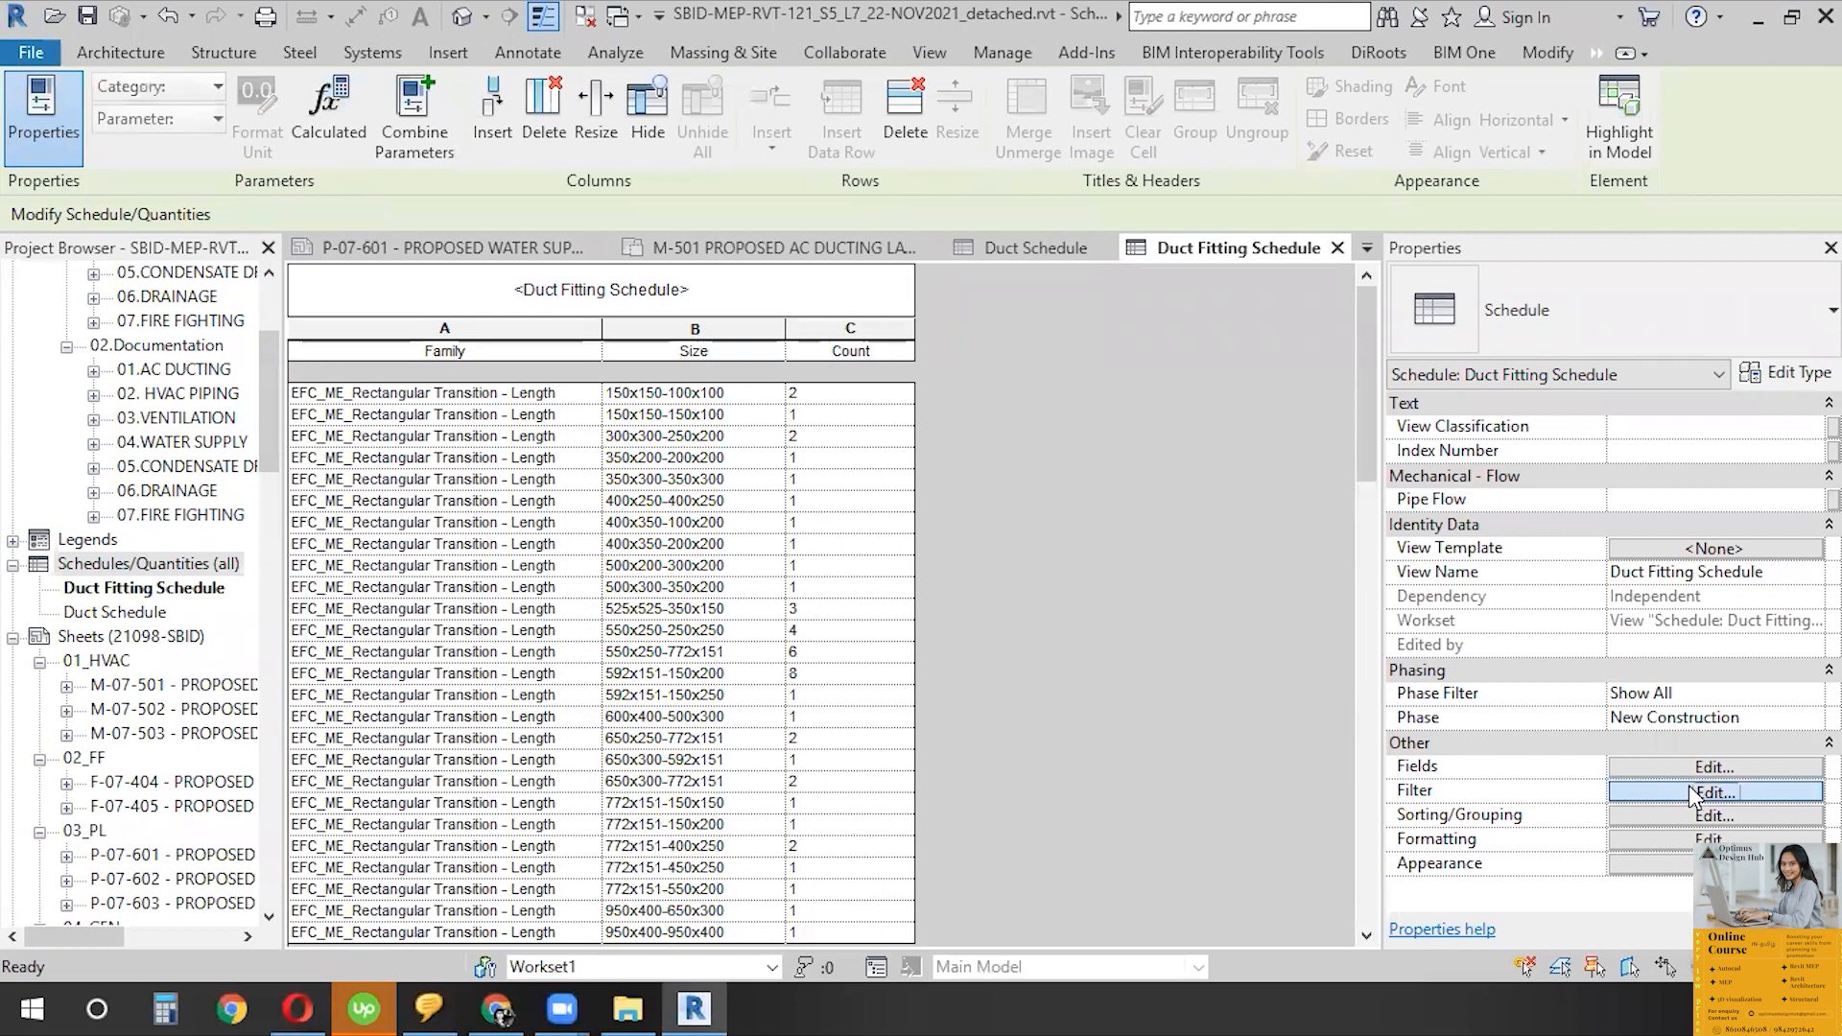
pyautogui.click(655, 232)
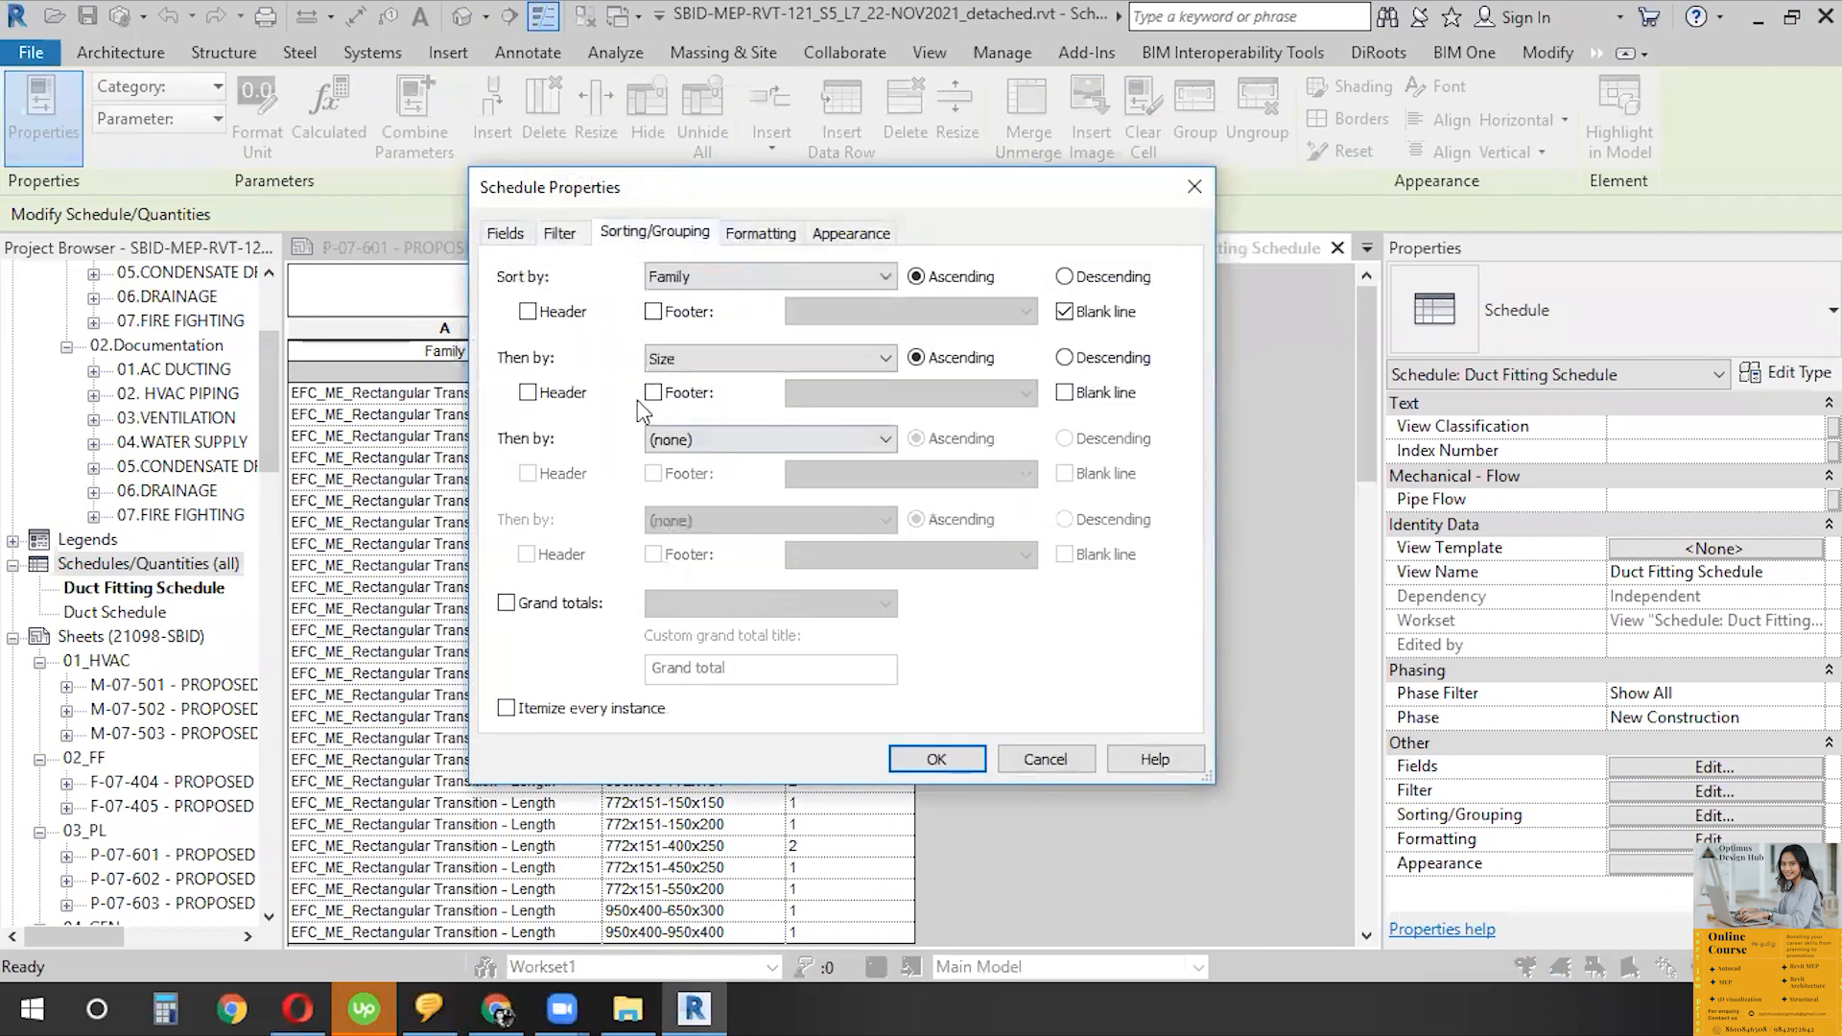
pyautogui.click(1067, 394)
pyautogui.click(936, 759)
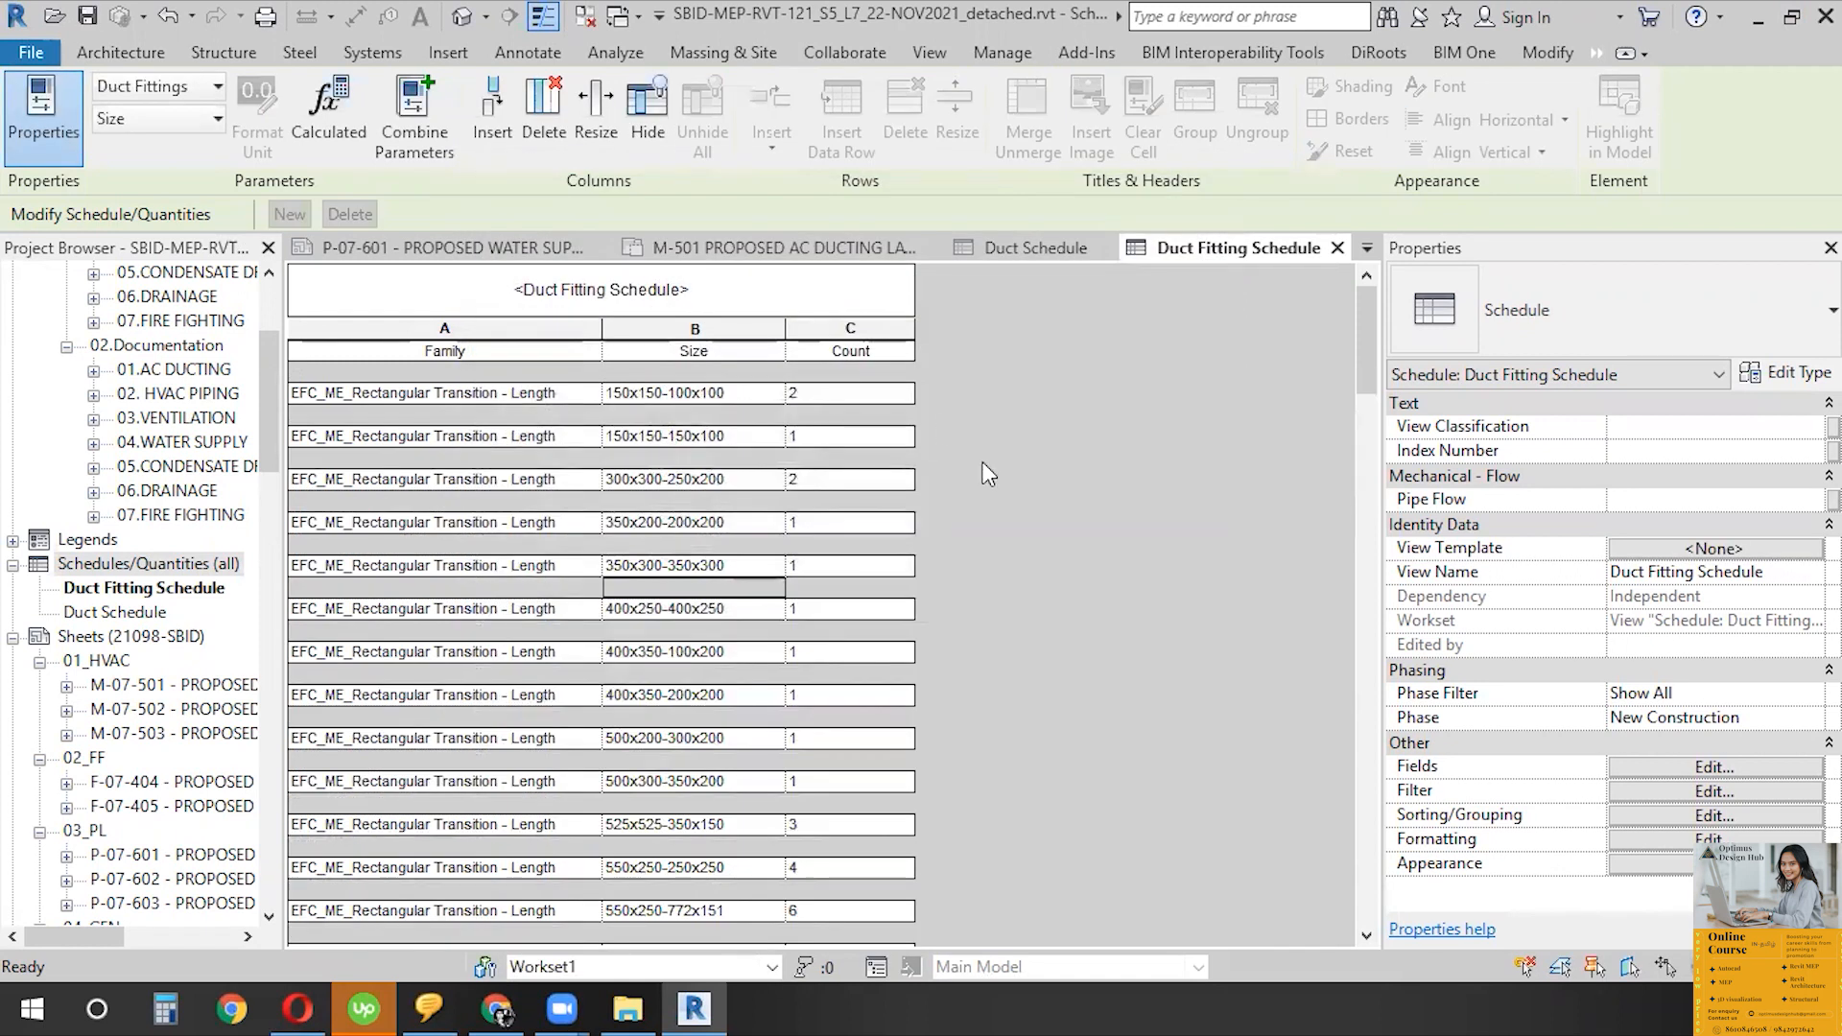
pyautogui.hotkey('ctrl', 'z')
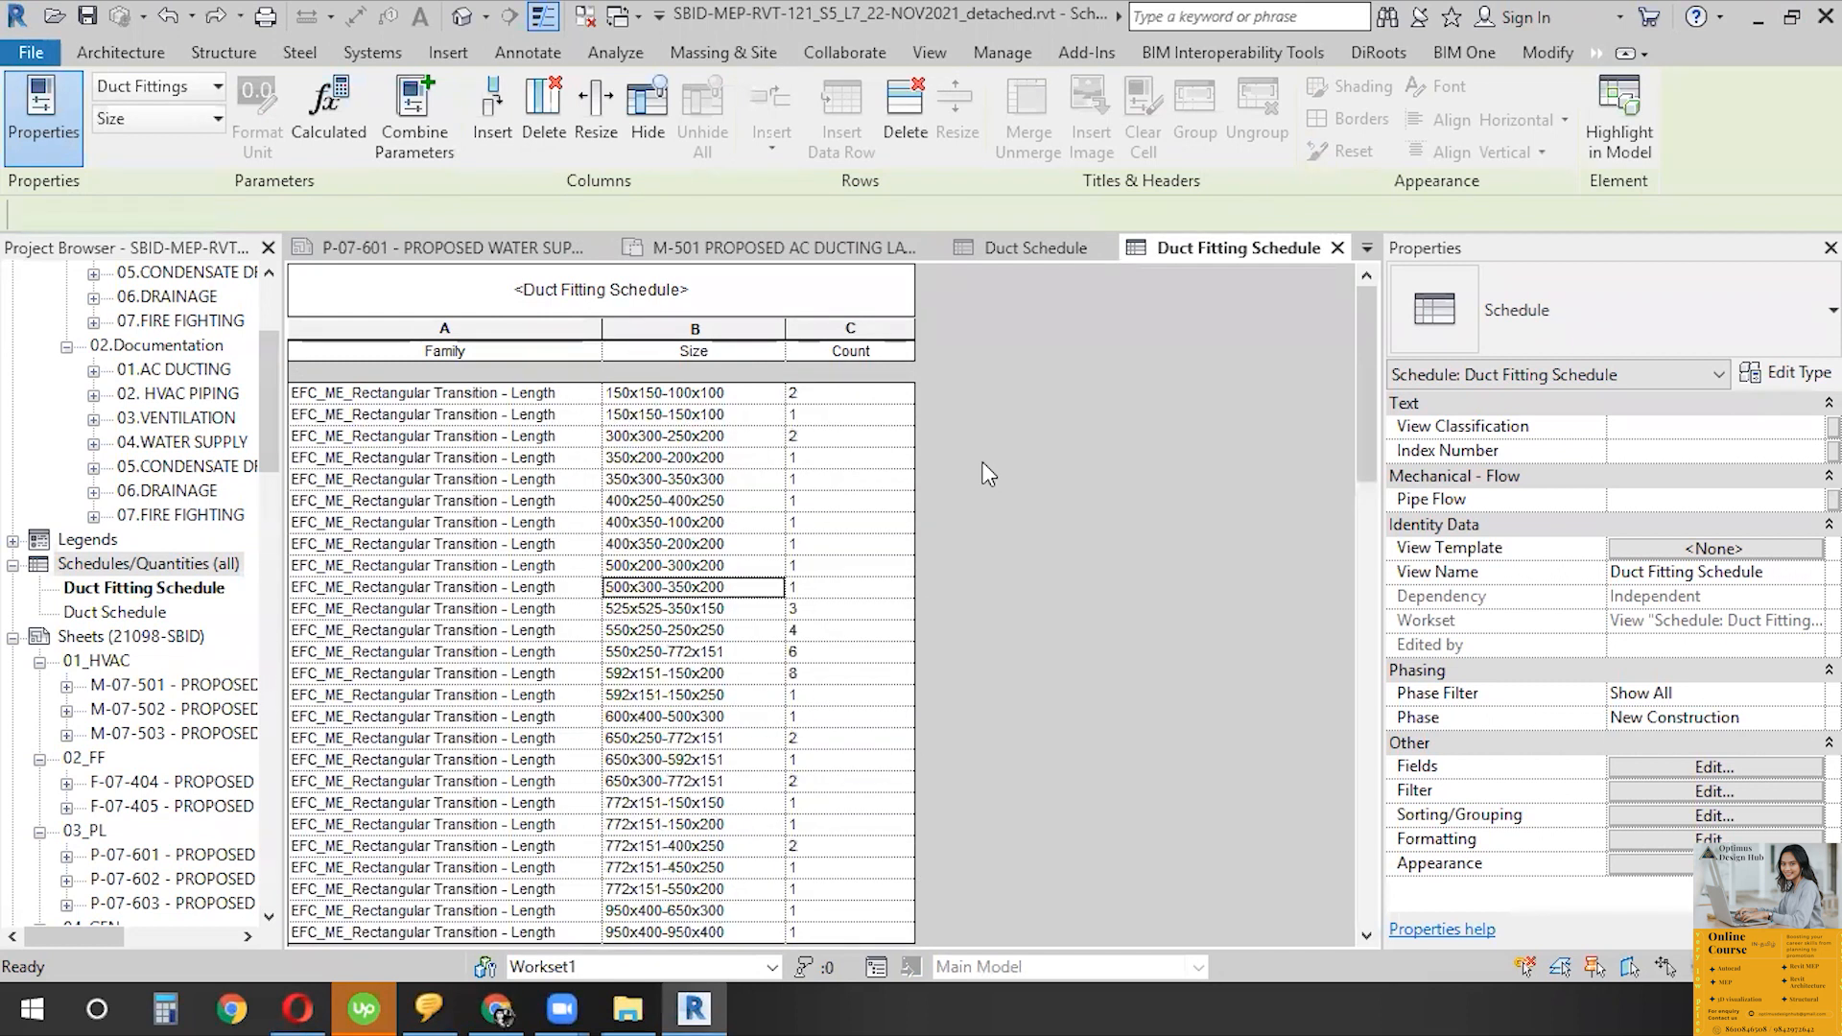
# - Look through the fitting families, sizes and counts and select the family cell of the 200x150-150ø rectangular-to-round transition
pyautogui.scroll(-8, 888, 775)
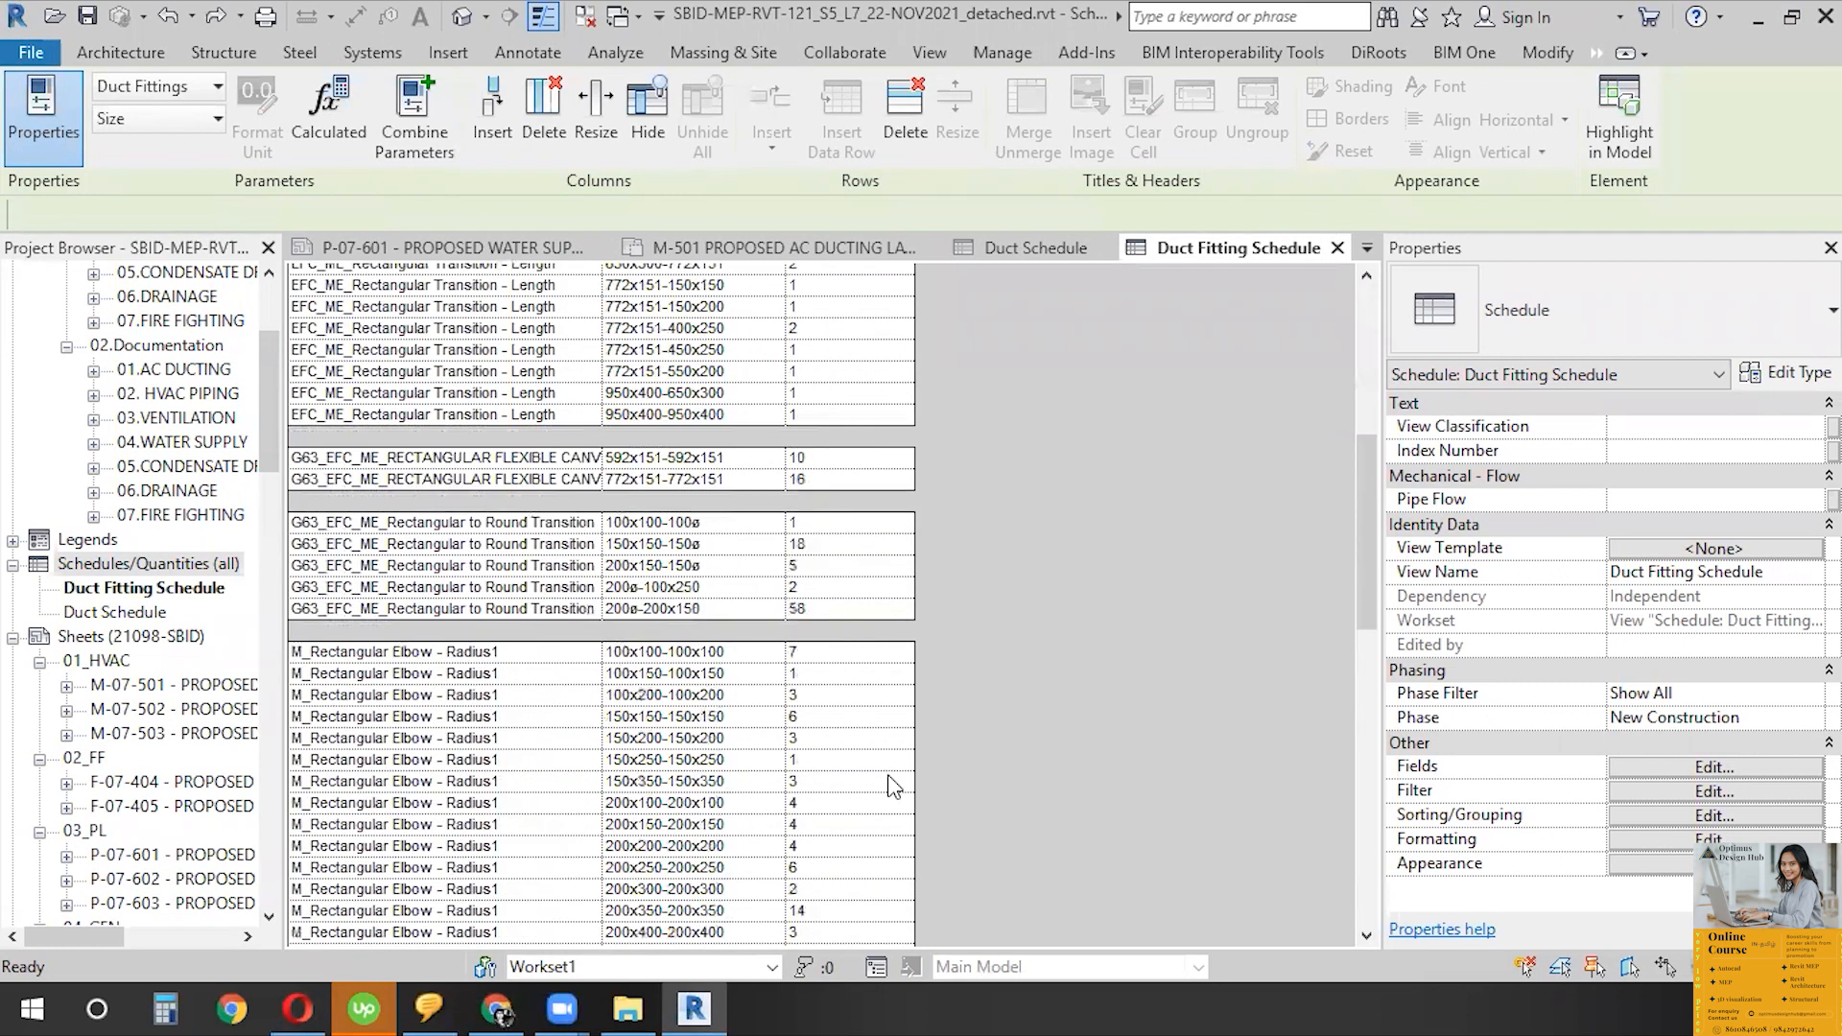
pyautogui.scroll(-15, 888, 774)
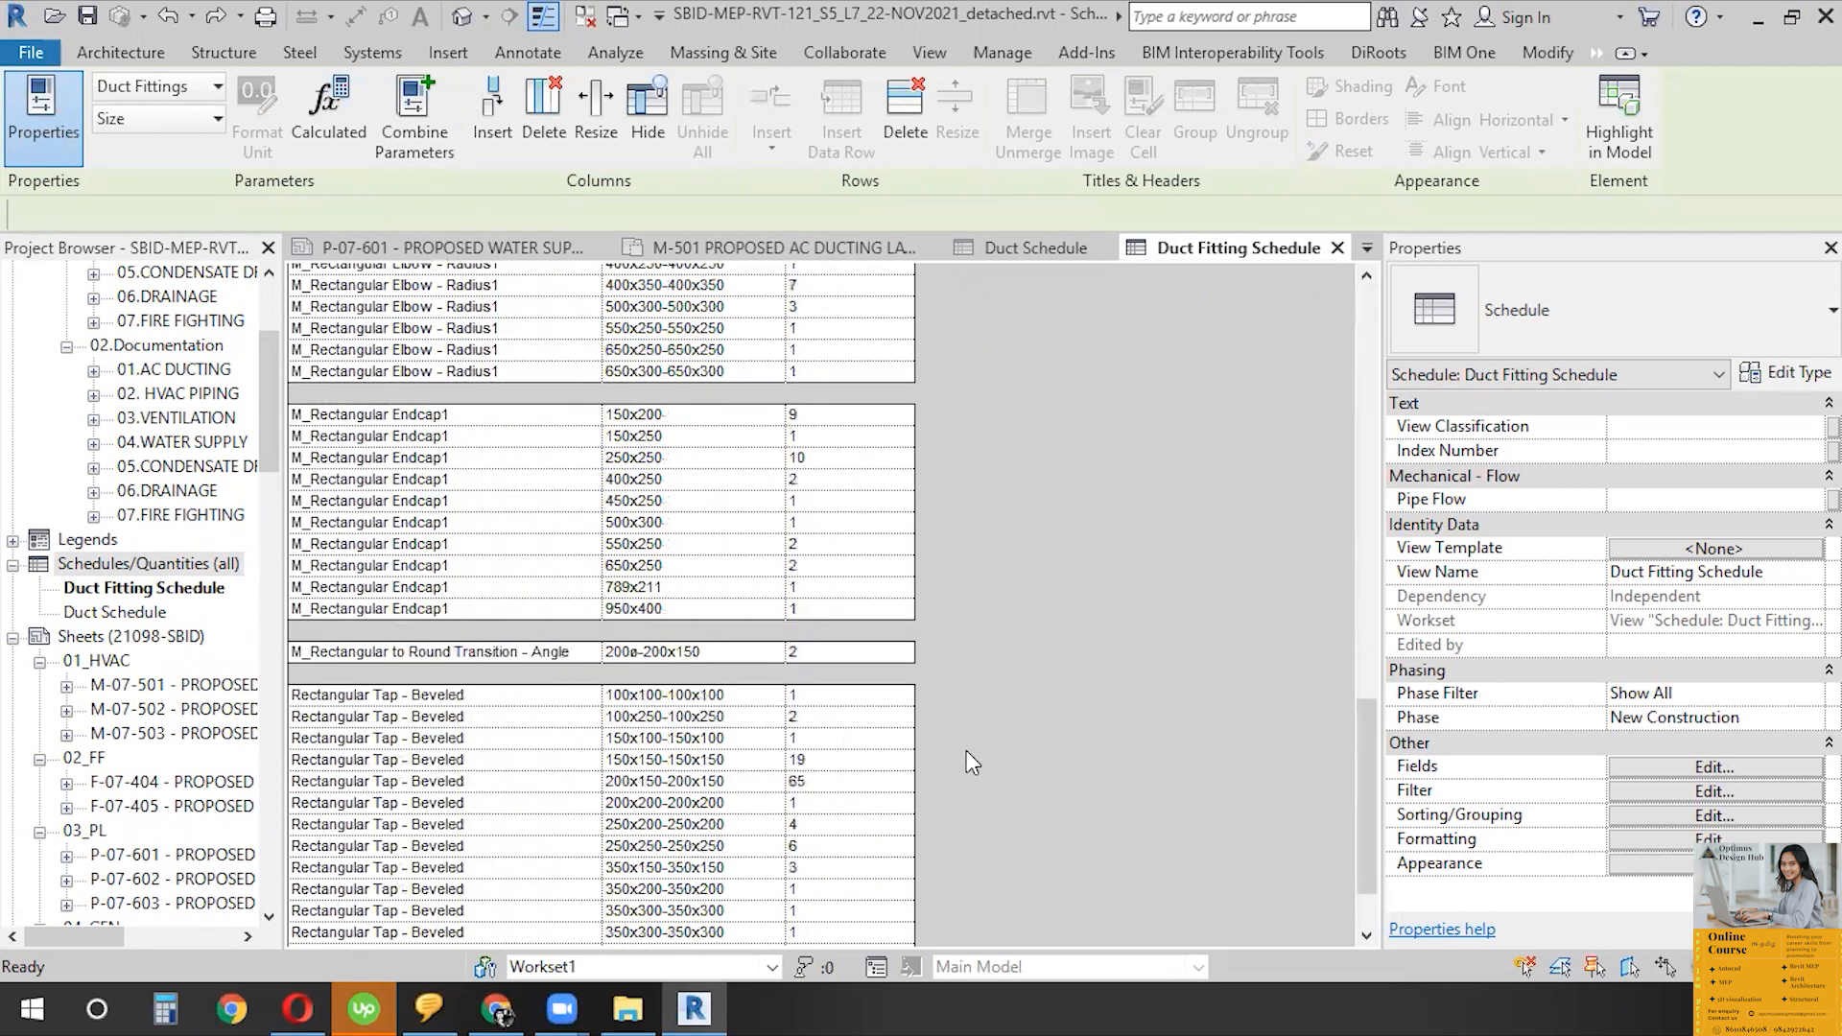
pyautogui.scroll(20, 988, 753)
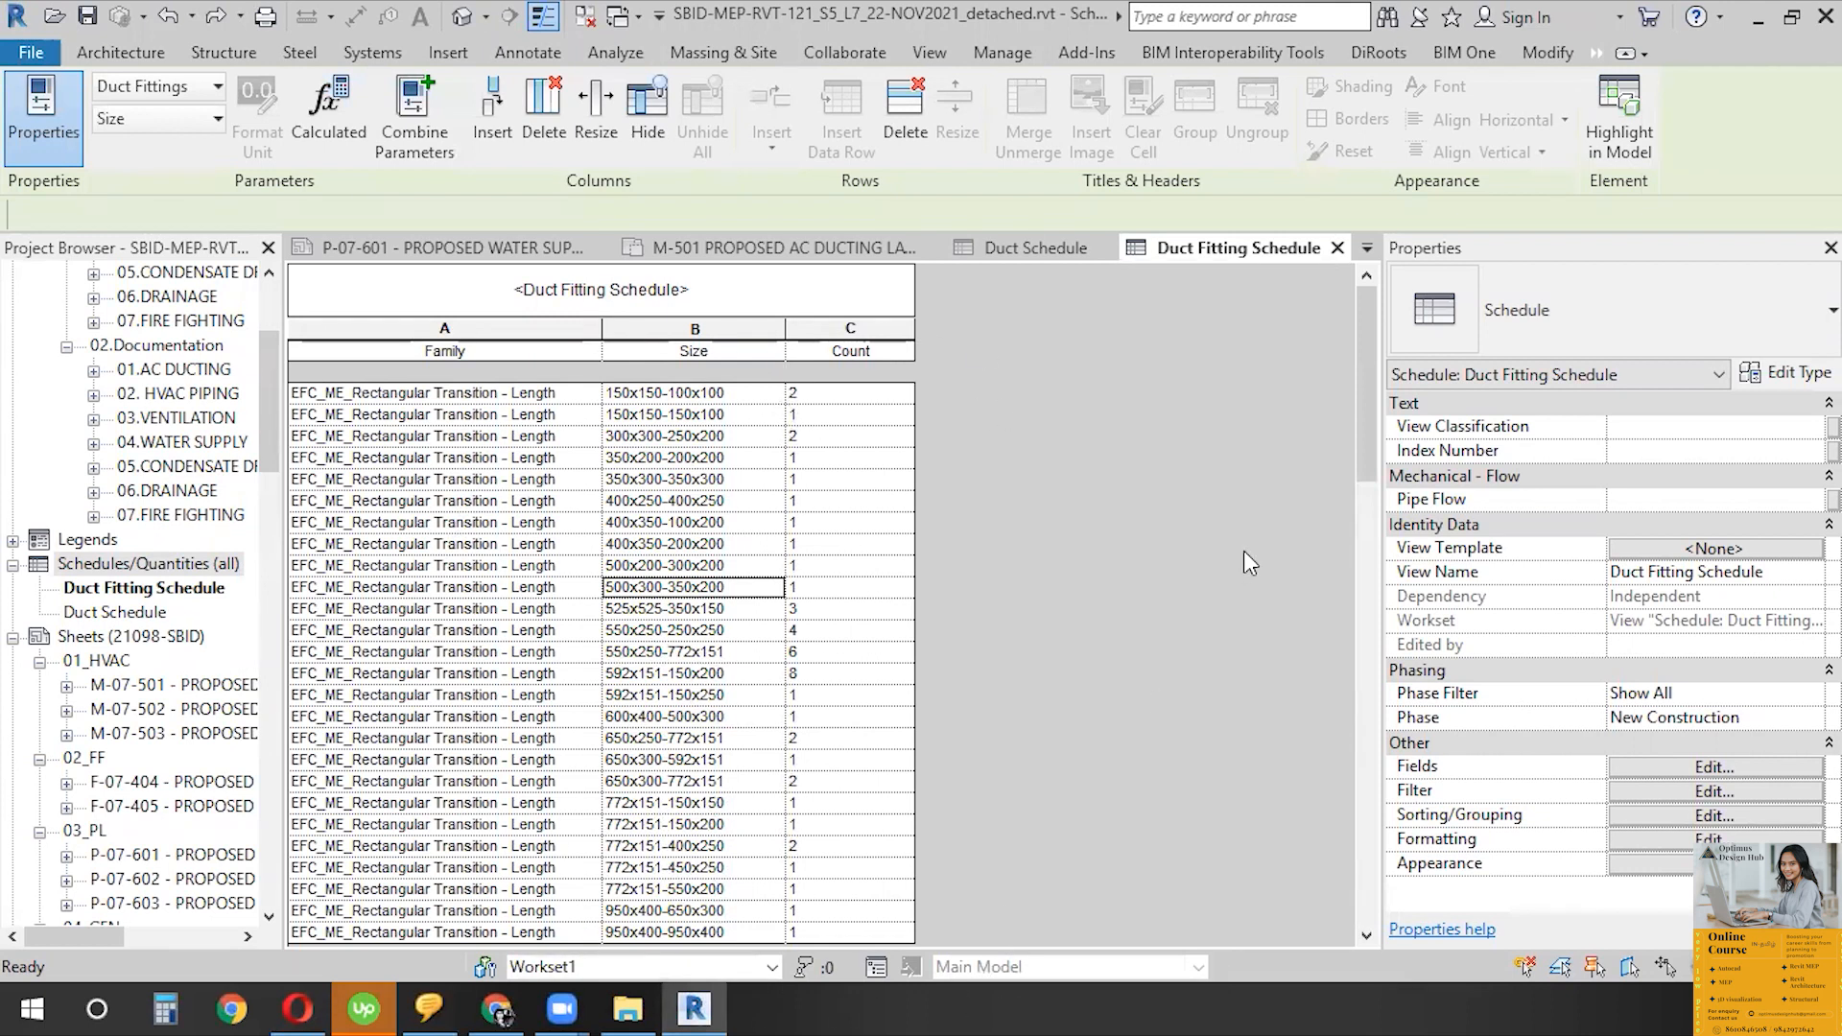
pyautogui.scroll(-1, 1243, 550)
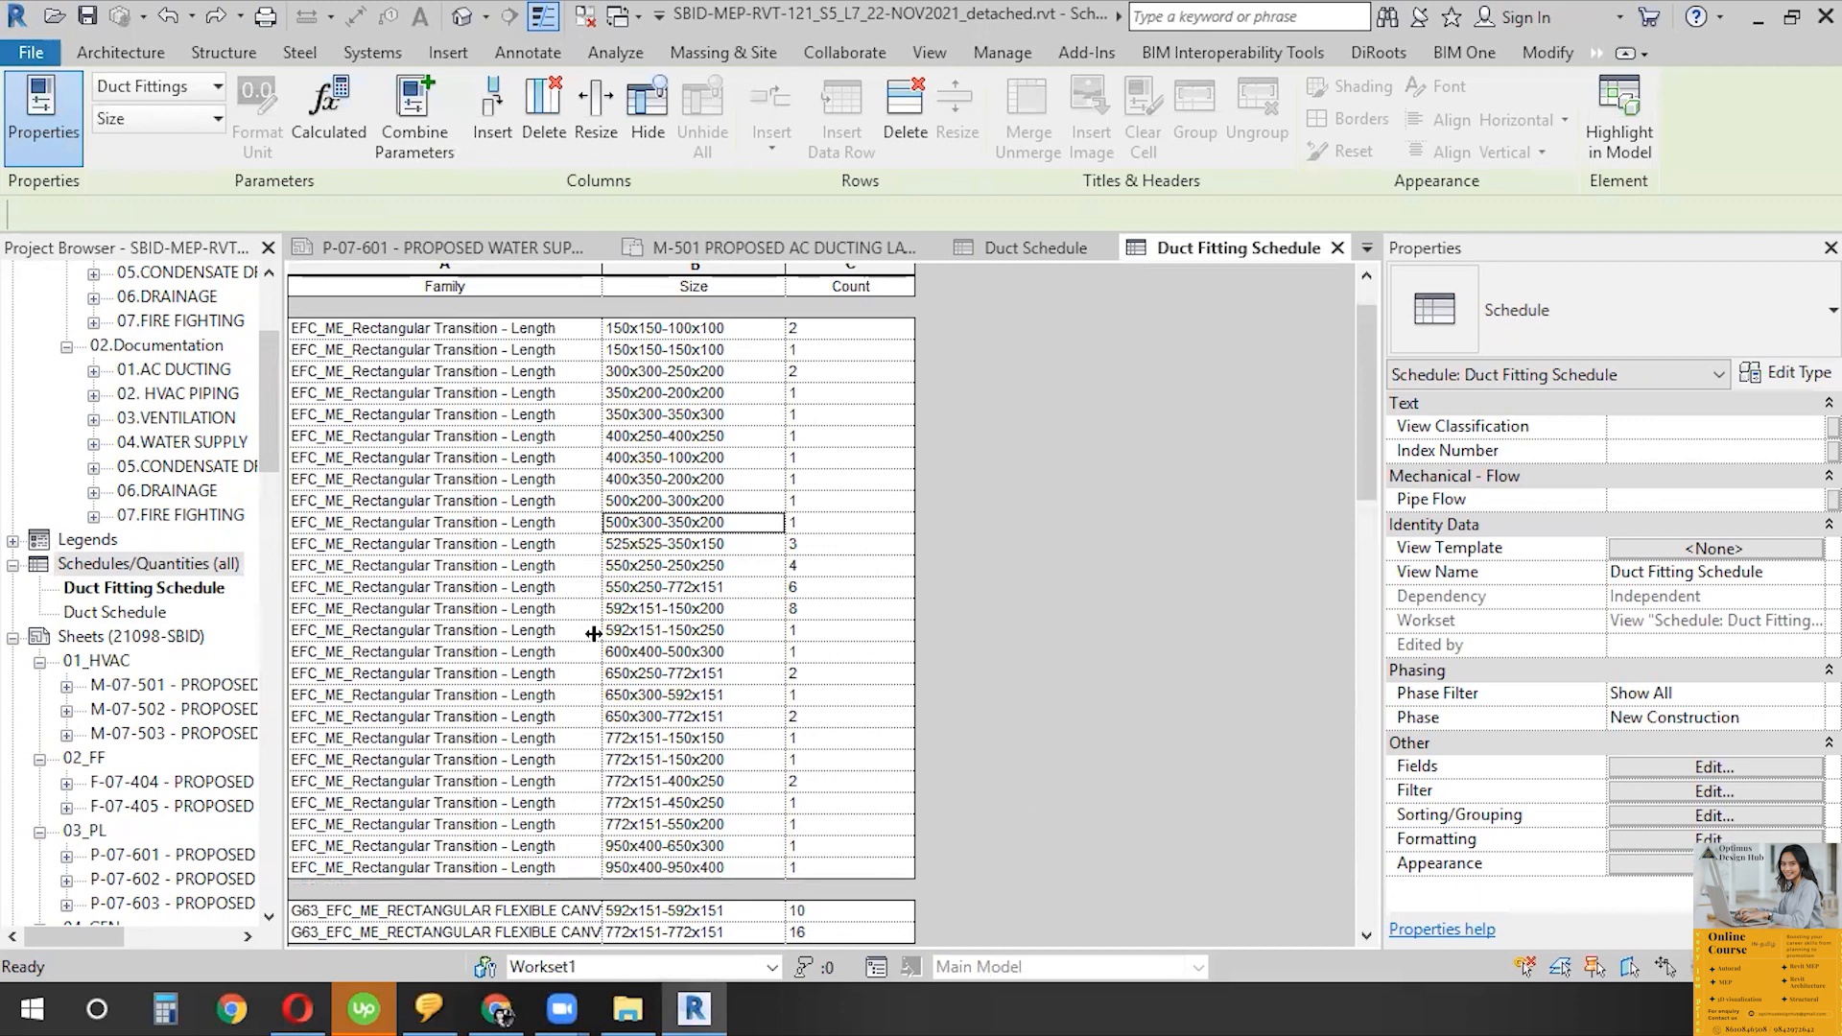
pyautogui.scroll(-4, 868, 547)
pyautogui.click(502, 766)
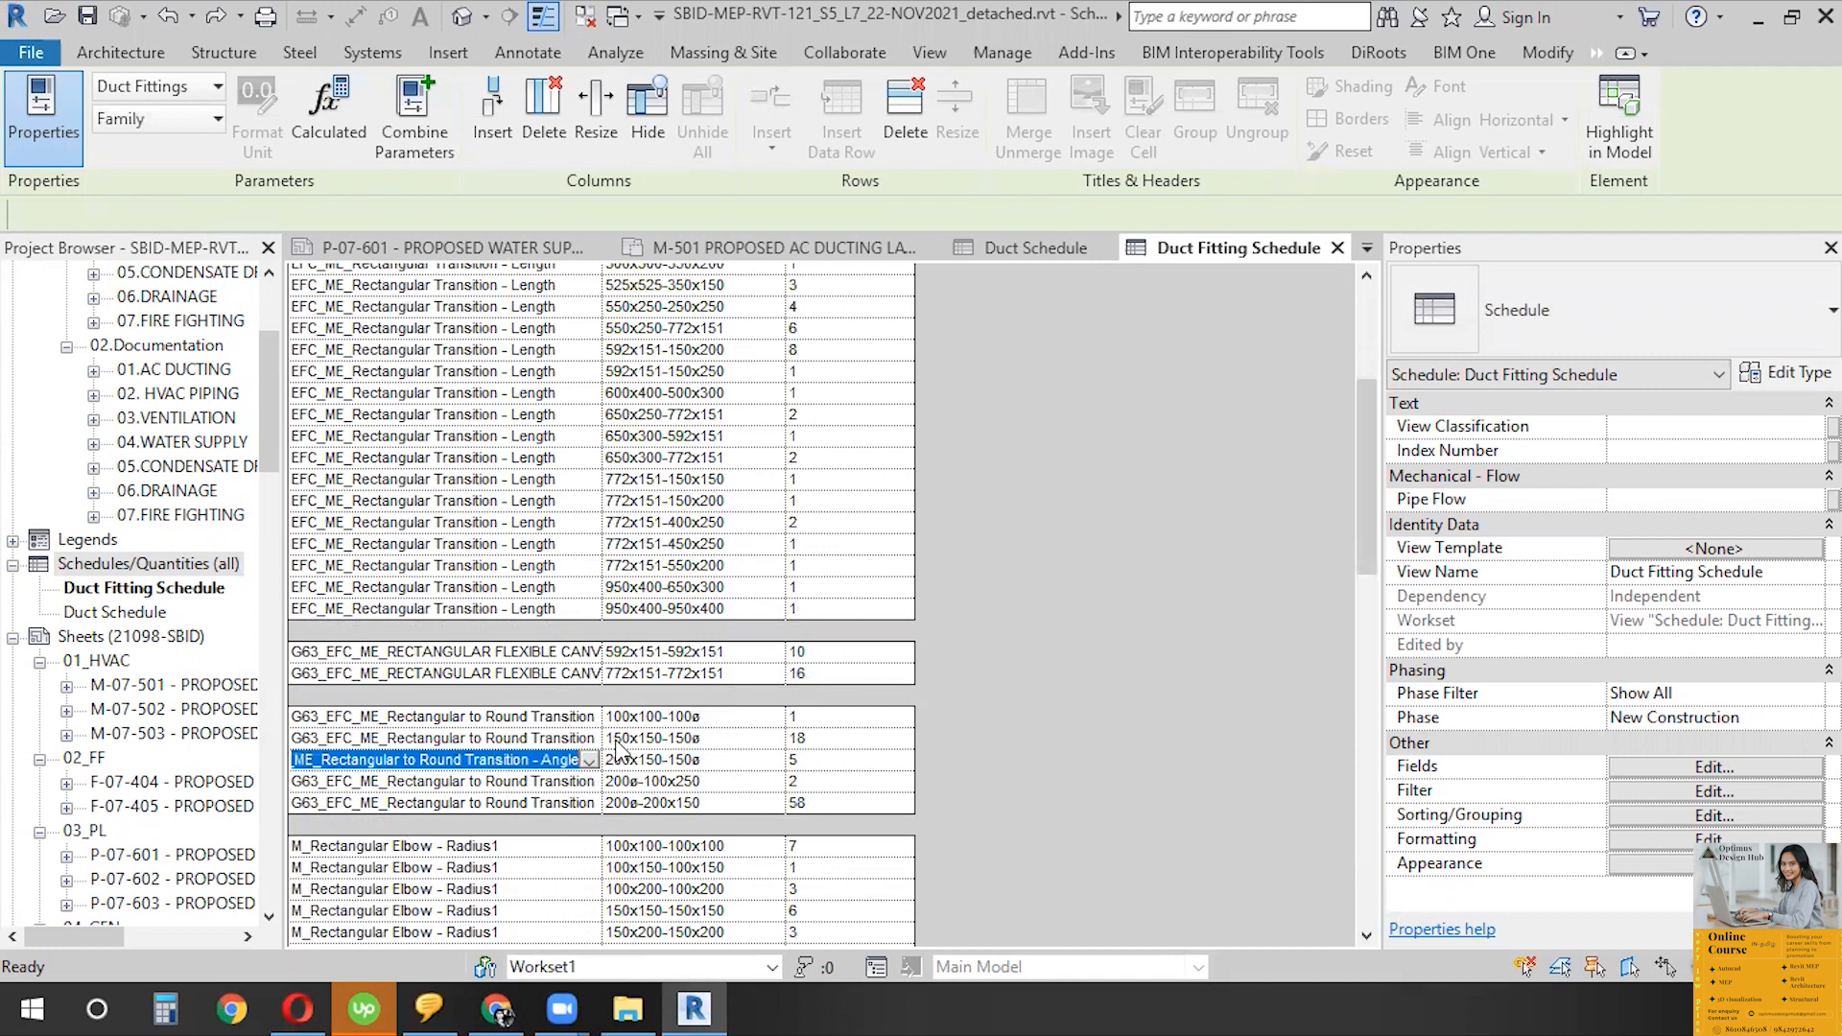
# - Highlight the 772x151-400x250 rectangular transition in the model, and locate the 772x151-772x151 flexible canvas fittings on the M-501 plan
pyautogui.click(500, 531)
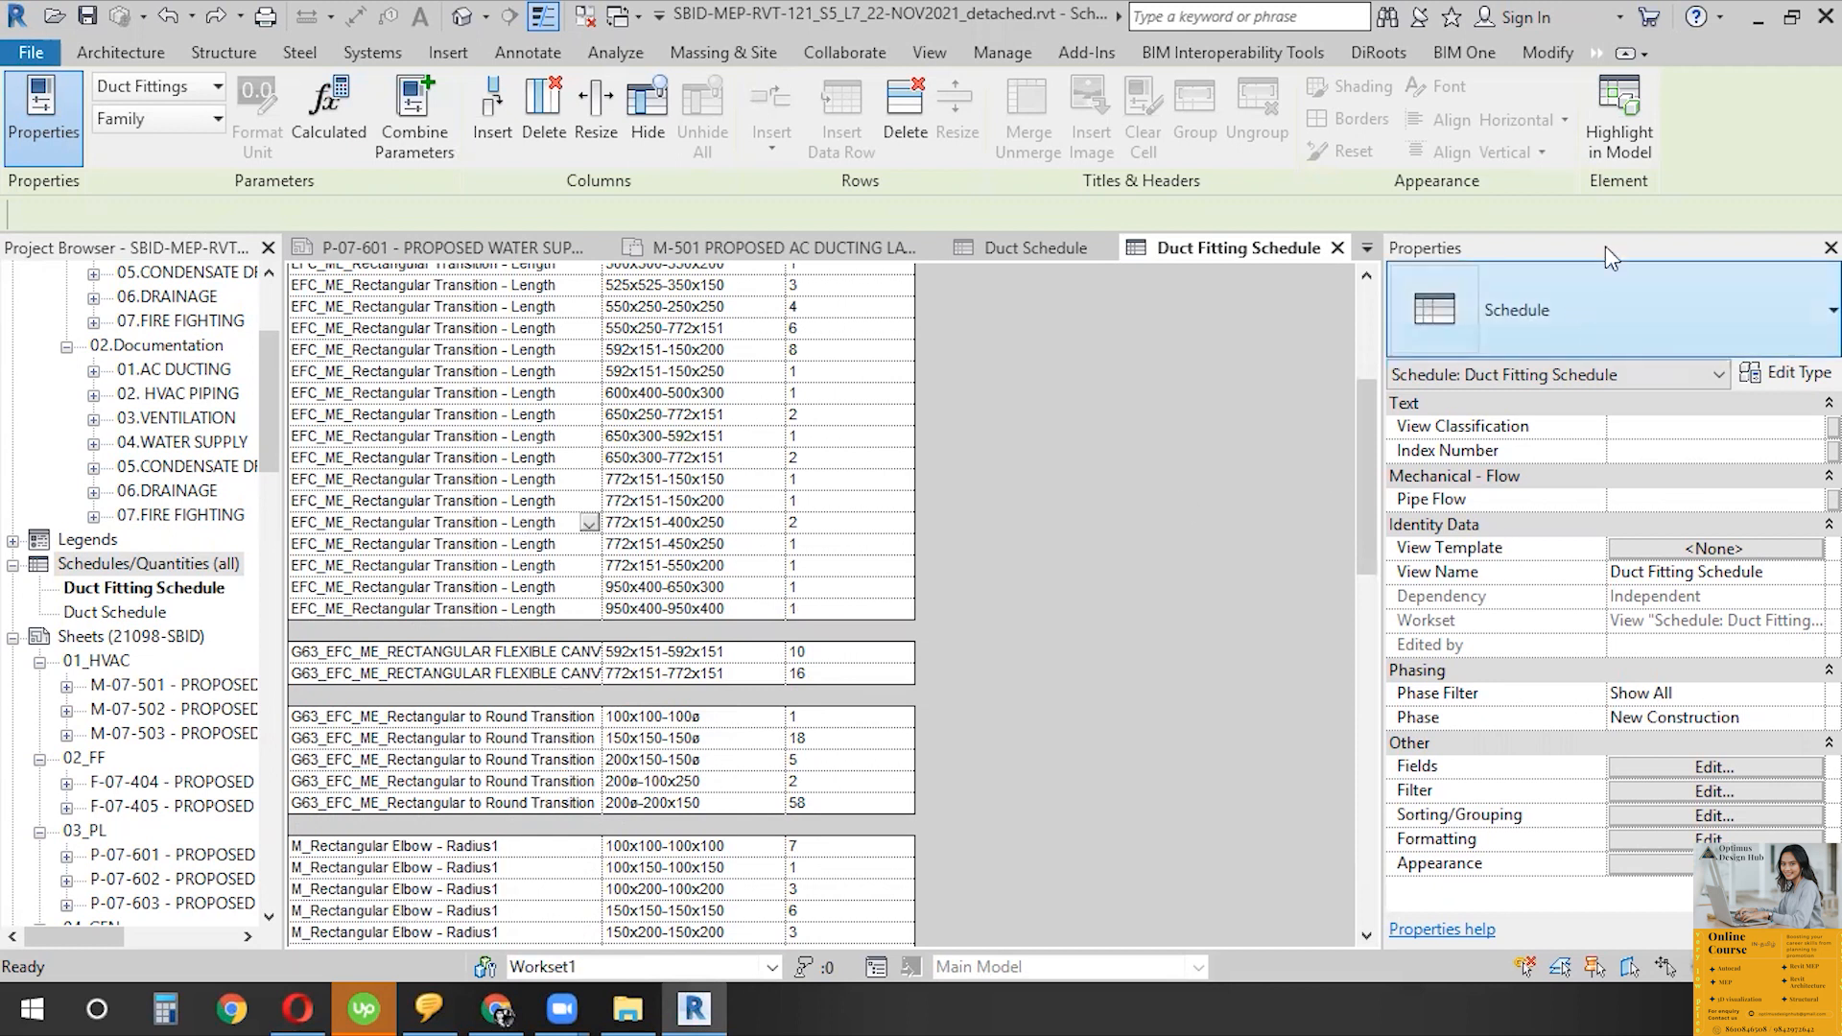
pyautogui.click(1622, 120)
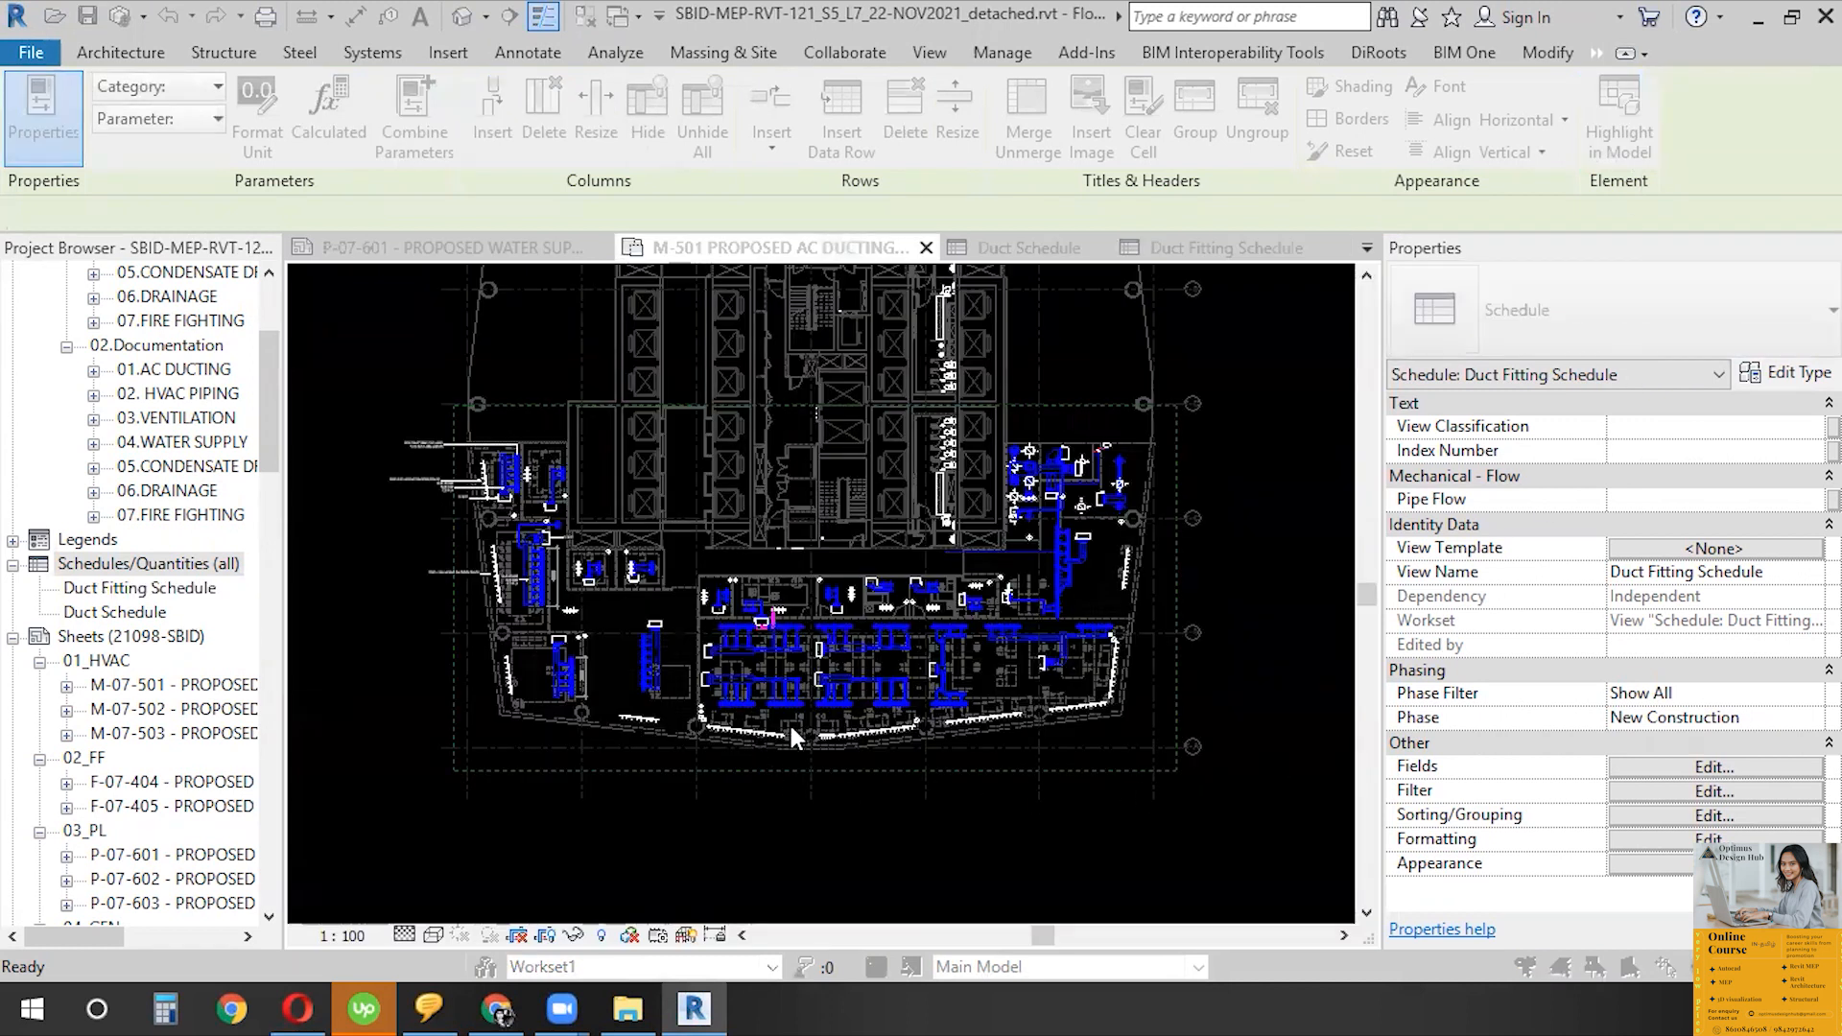
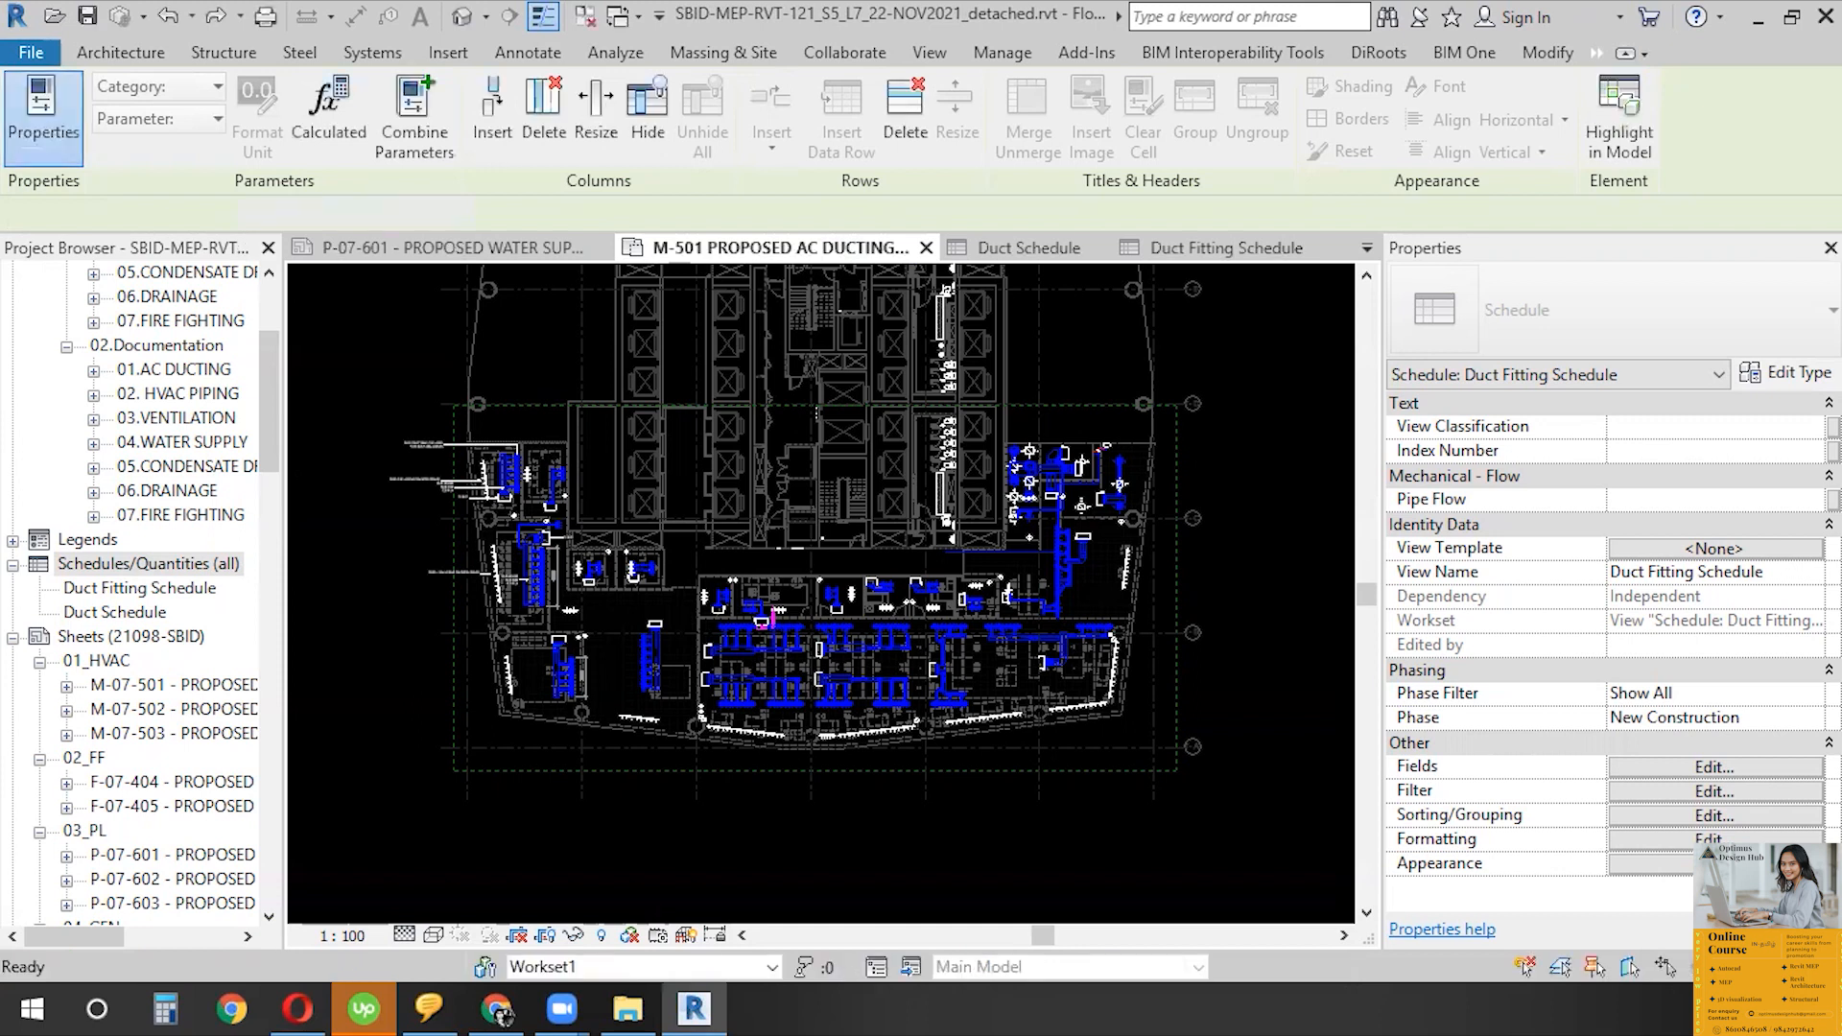
pyautogui.click(161, 614)
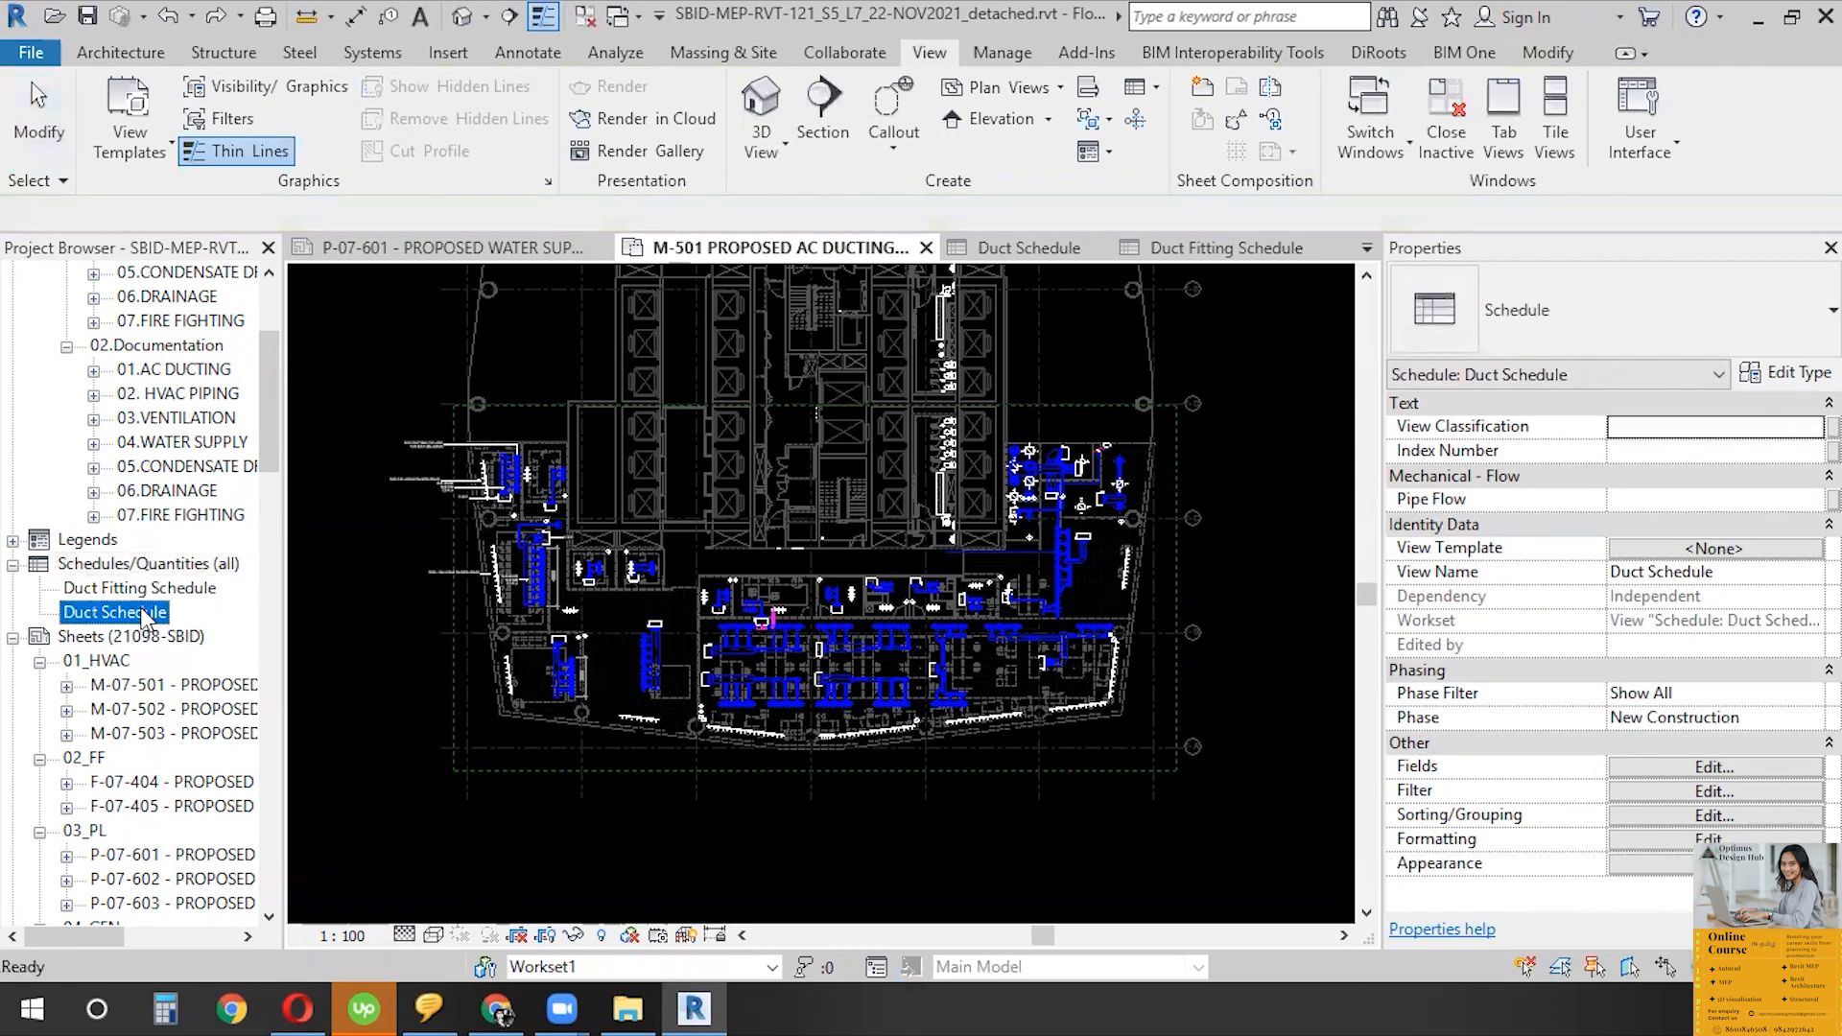
pyautogui.click(156, 589)
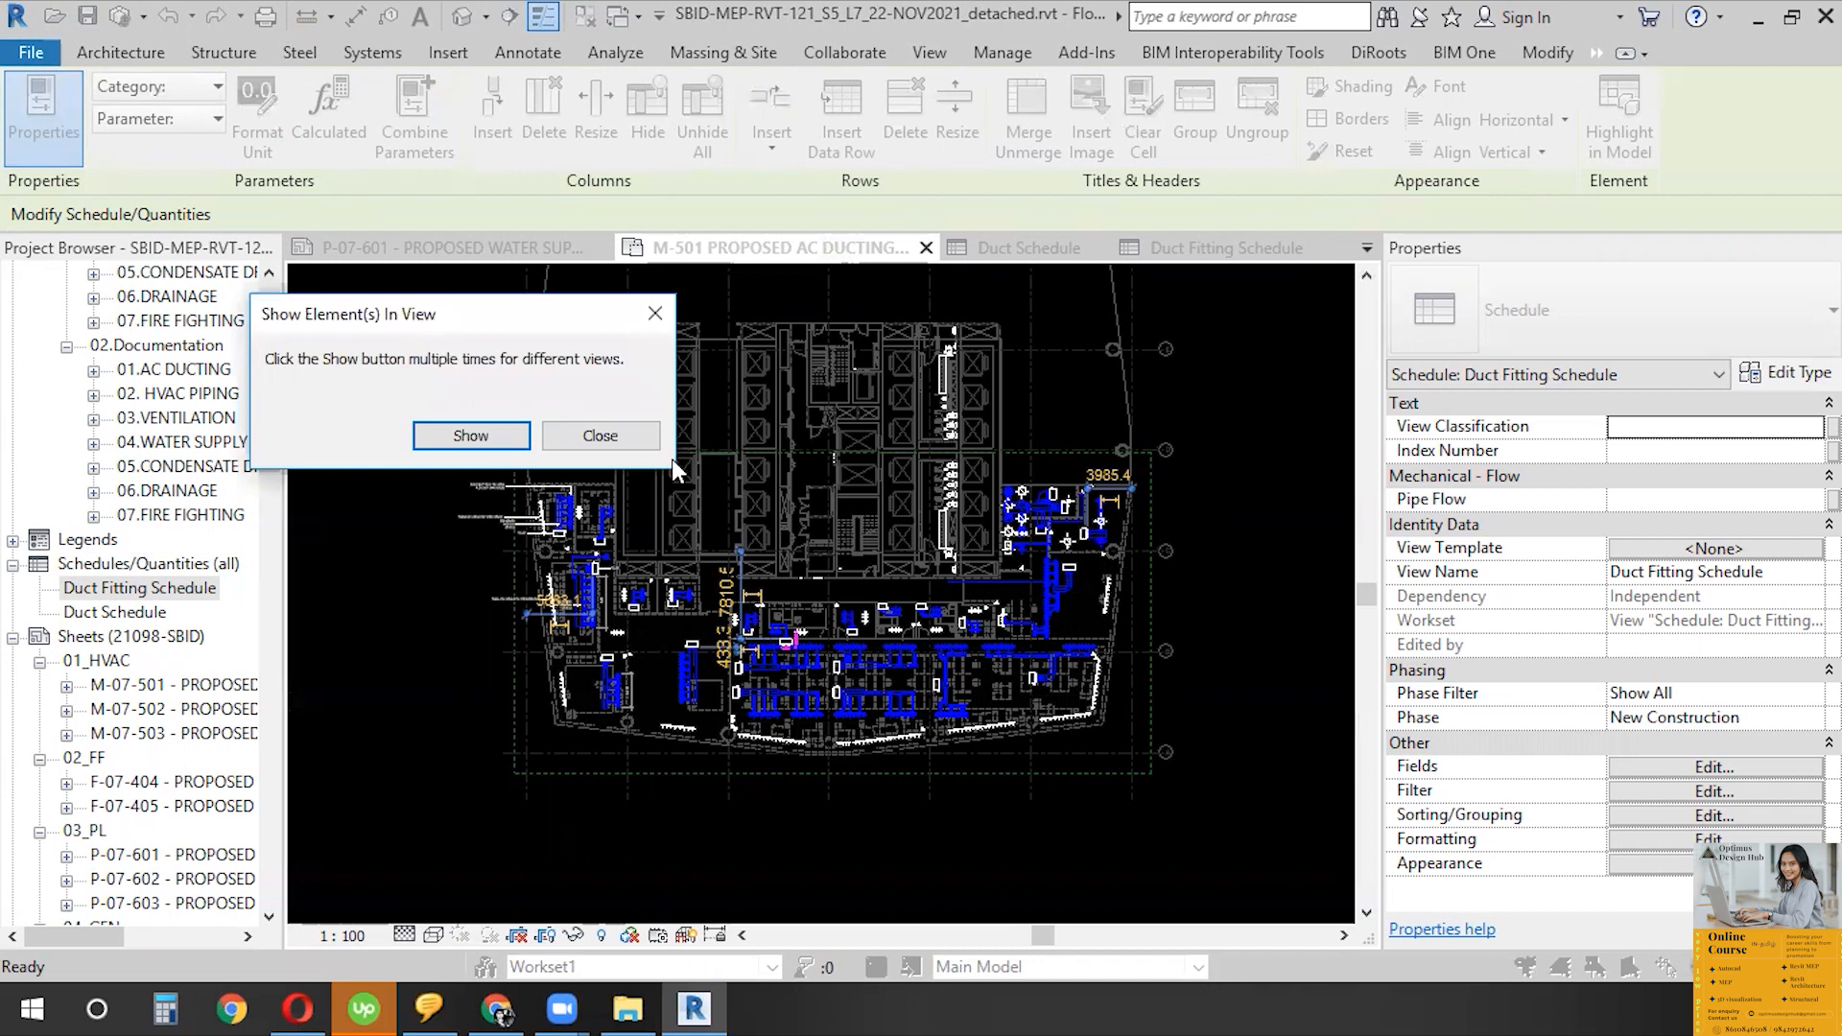
pyautogui.click(601, 435)
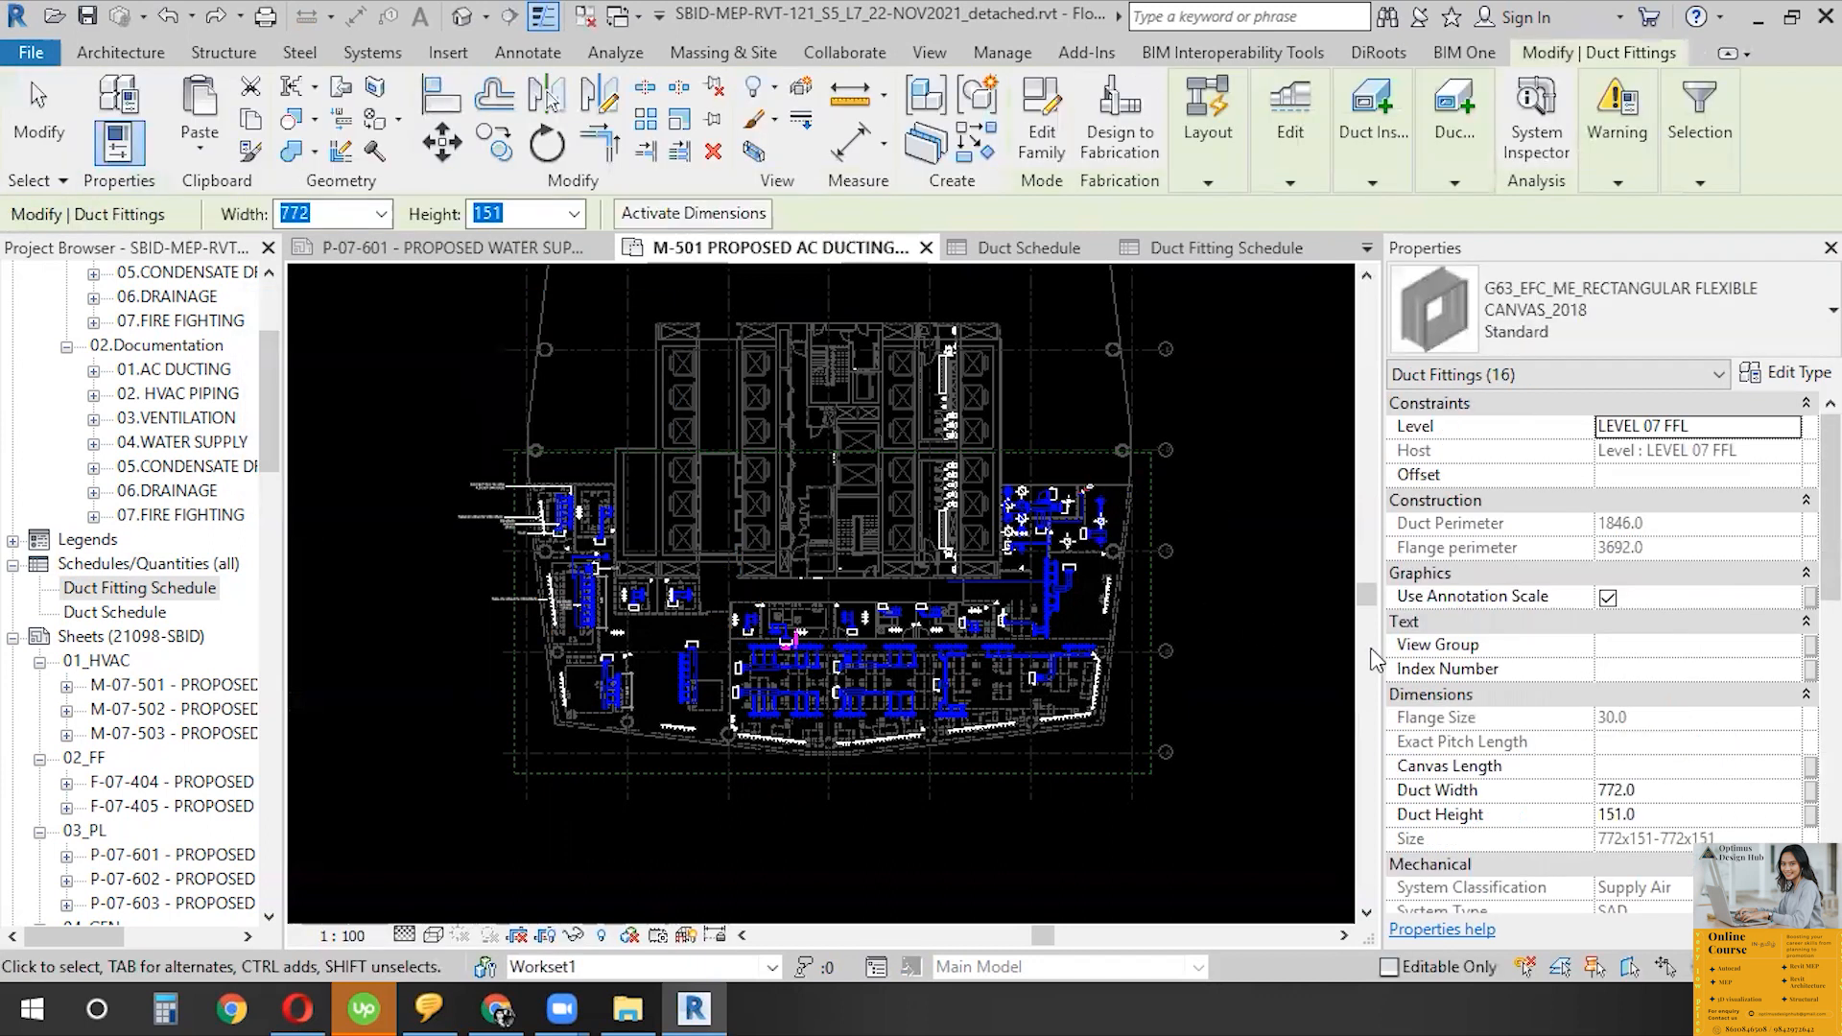
# - Open 3D View 1, examine the ducting and duct fittings in the ceiling area up close, and close the view
pyautogui.press('a')
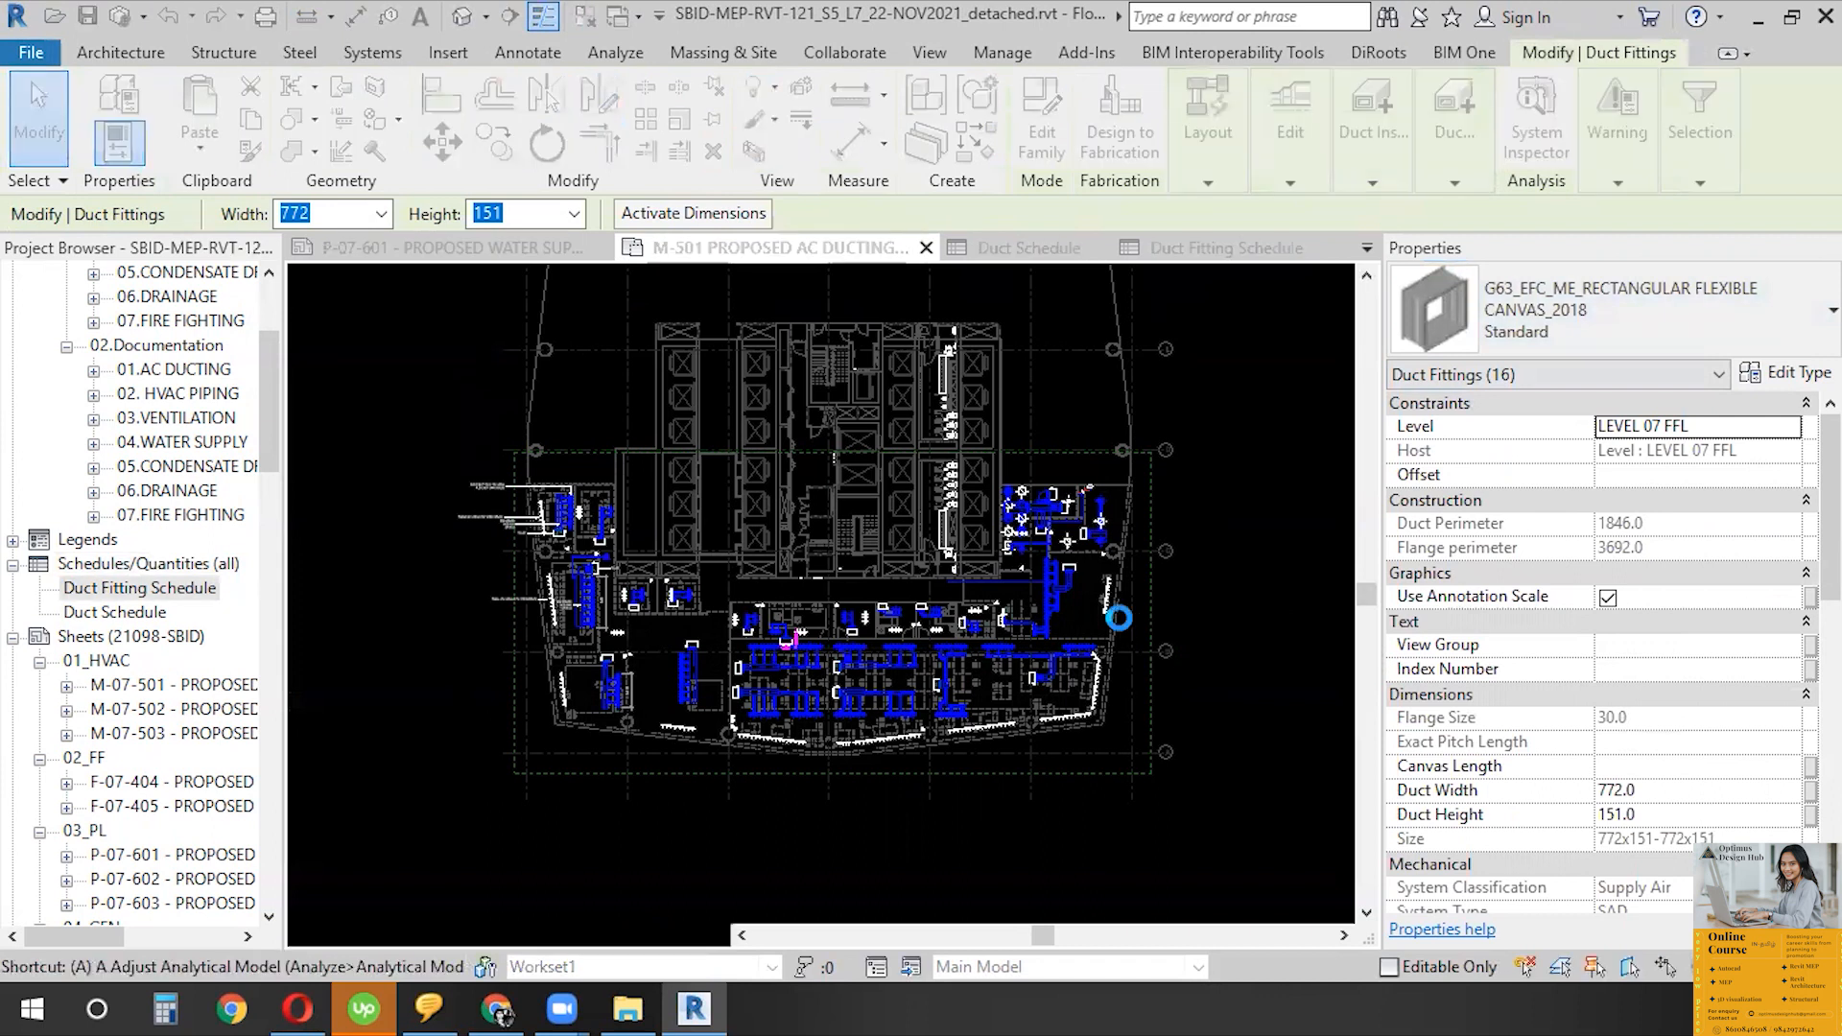
pyautogui.press('s')
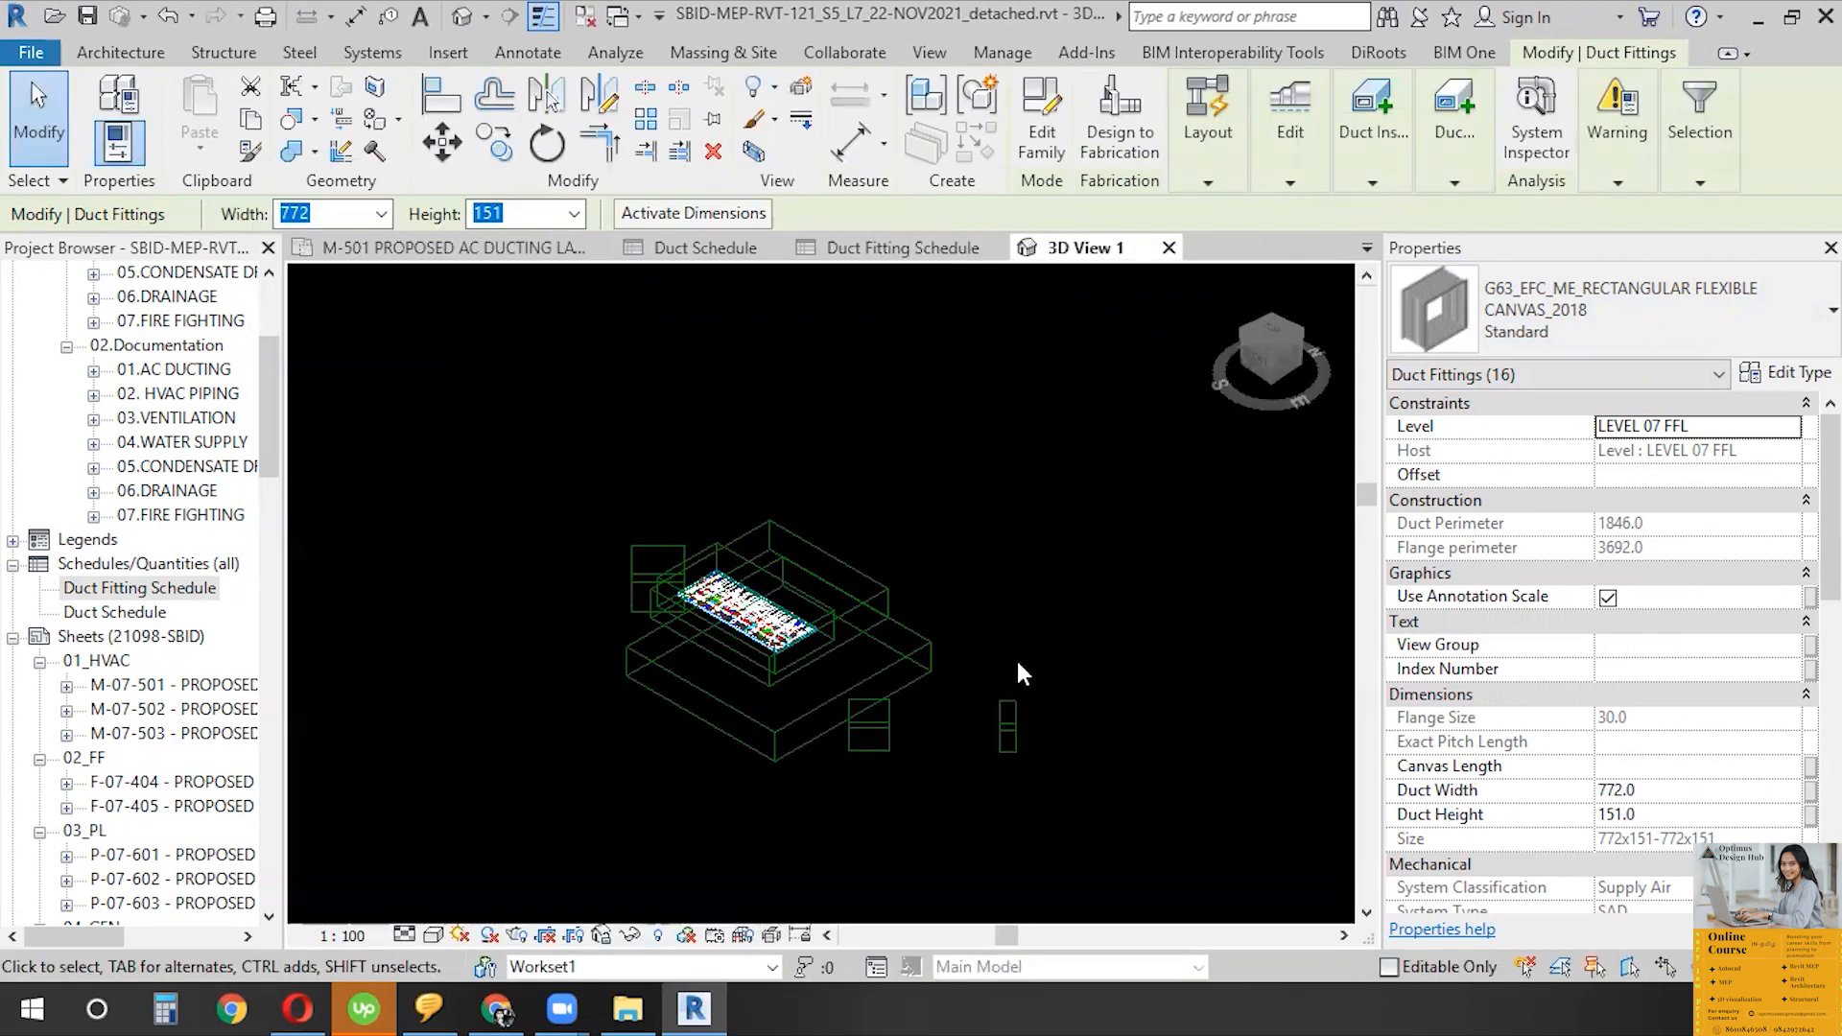
pyautogui.scroll(8, 779, 606)
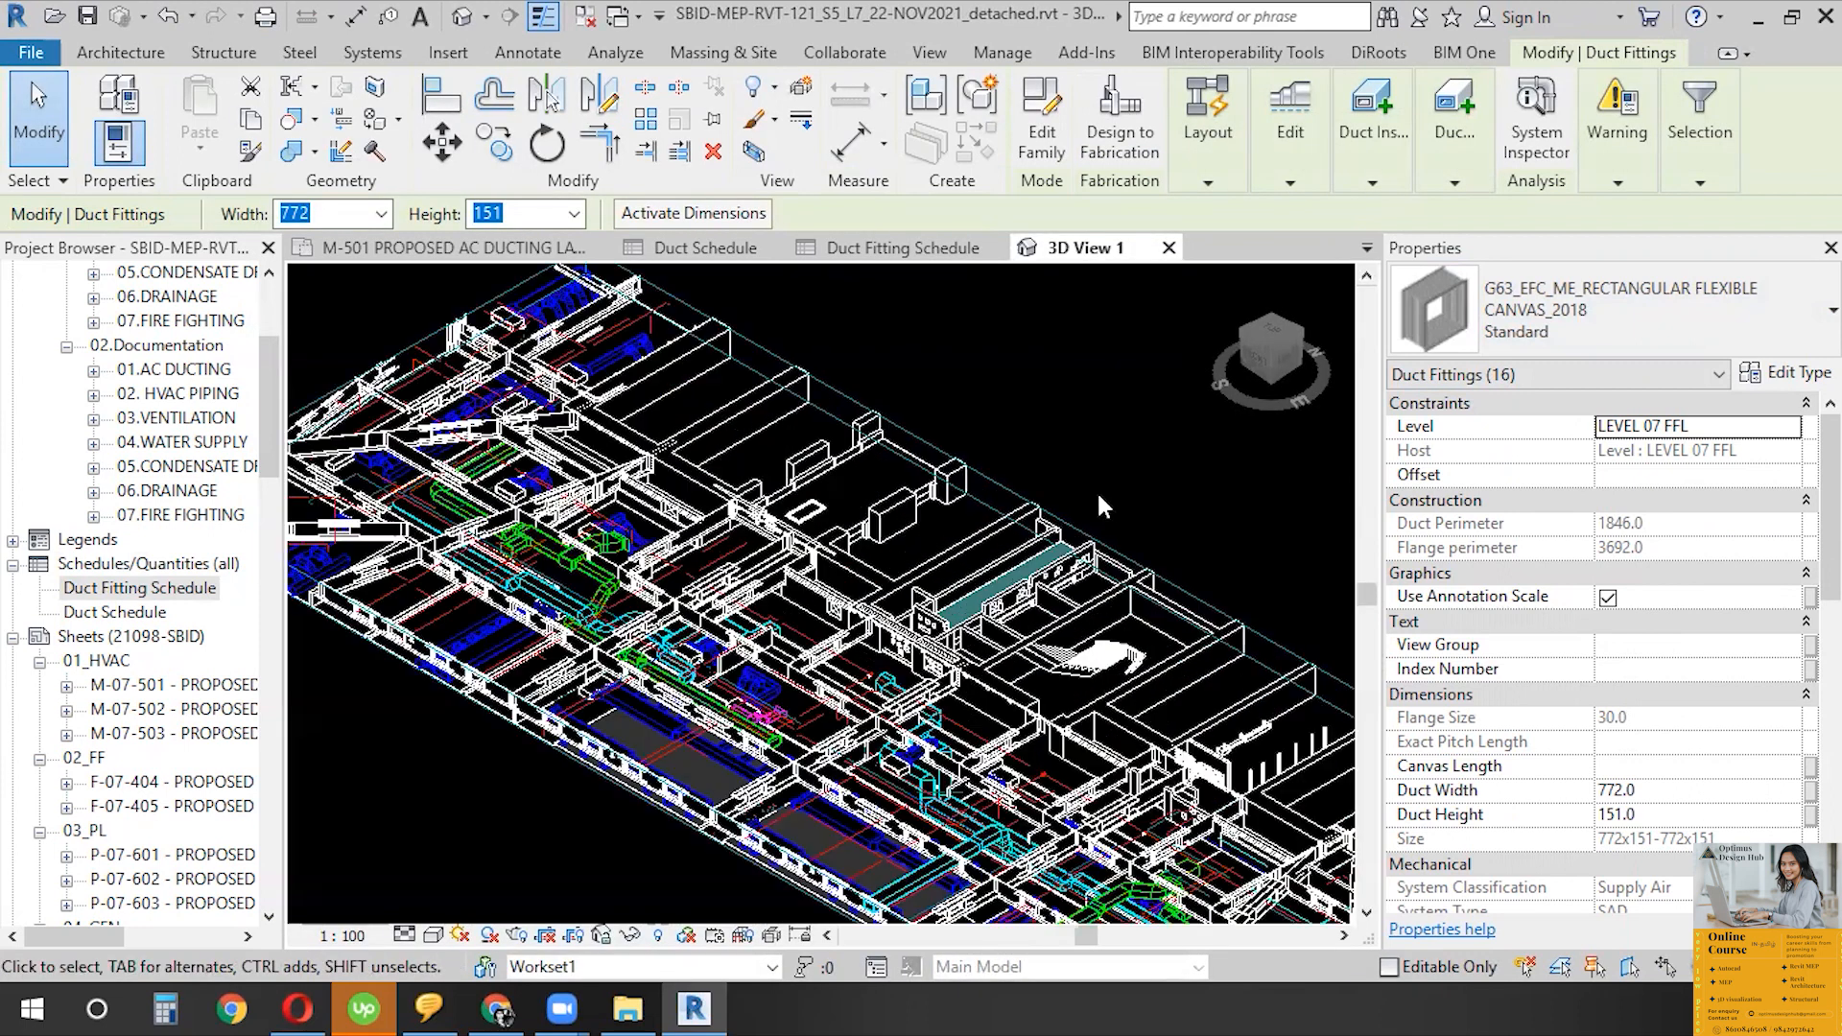
pyautogui.scroll(2, 1036, 457)
pyautogui.scroll(-3, 1034, 446)
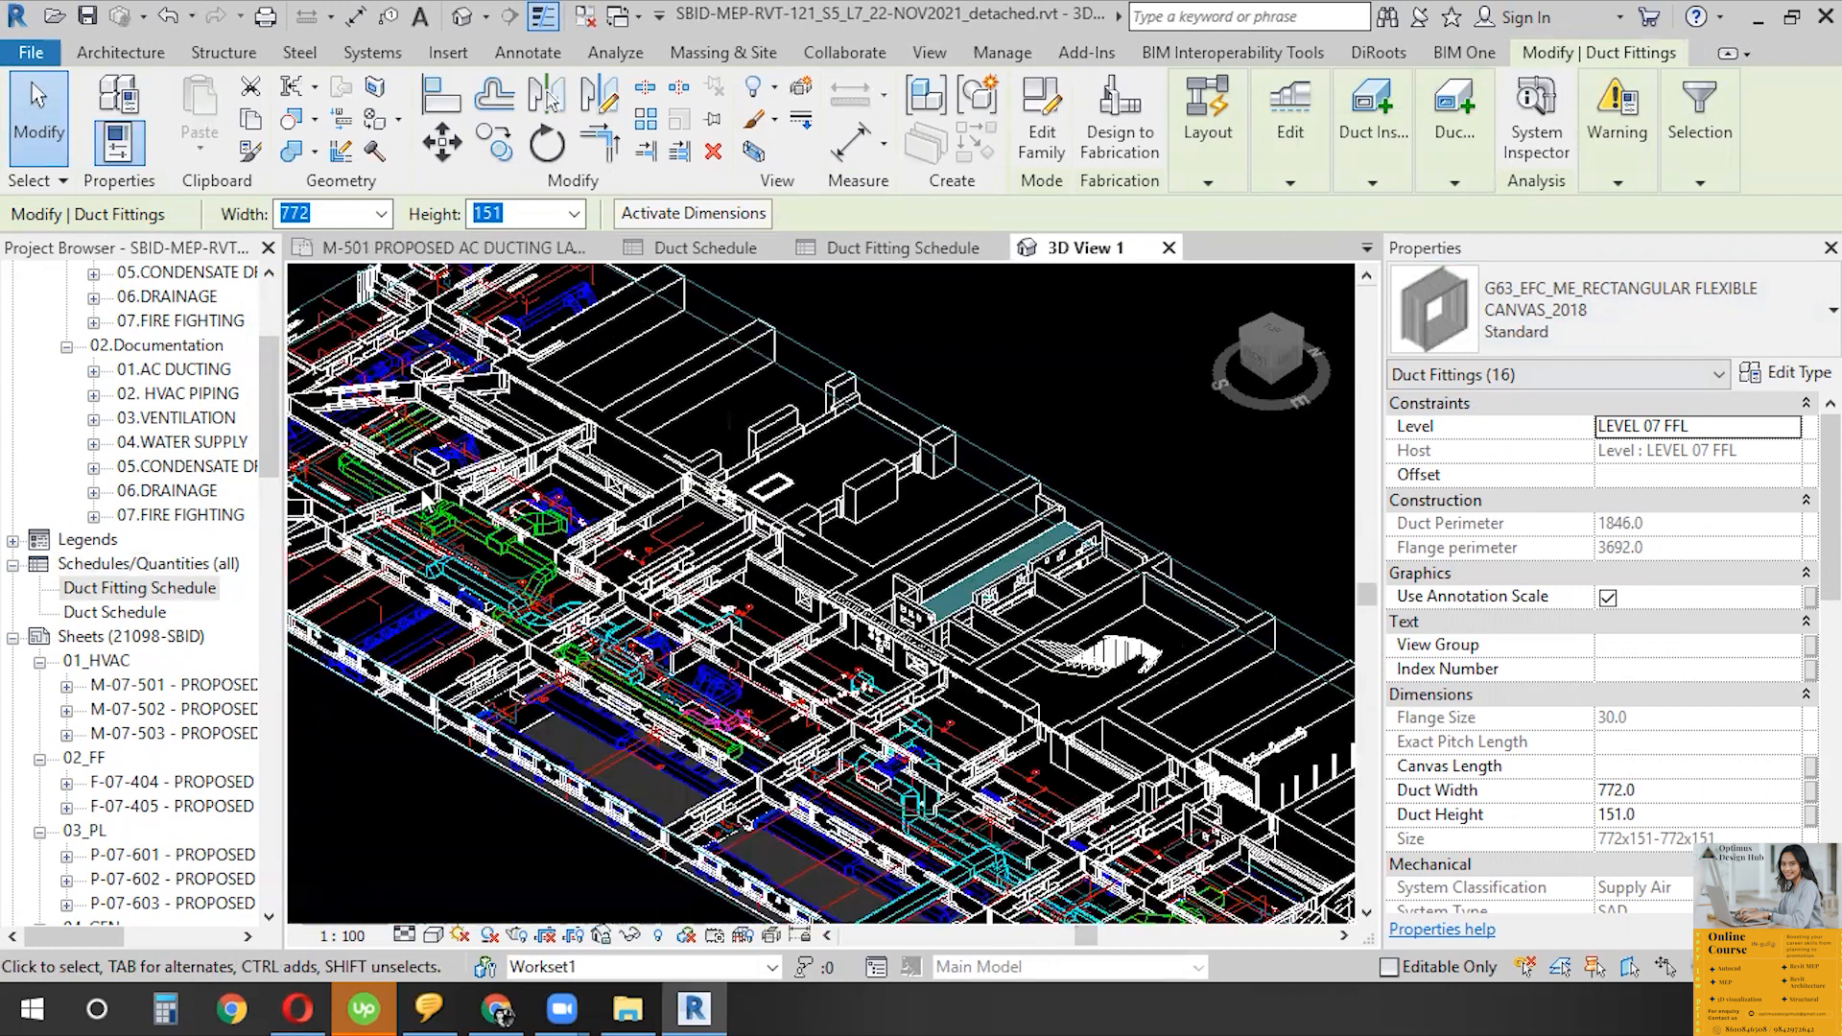
pyautogui.scroll(-5, 595, 422)
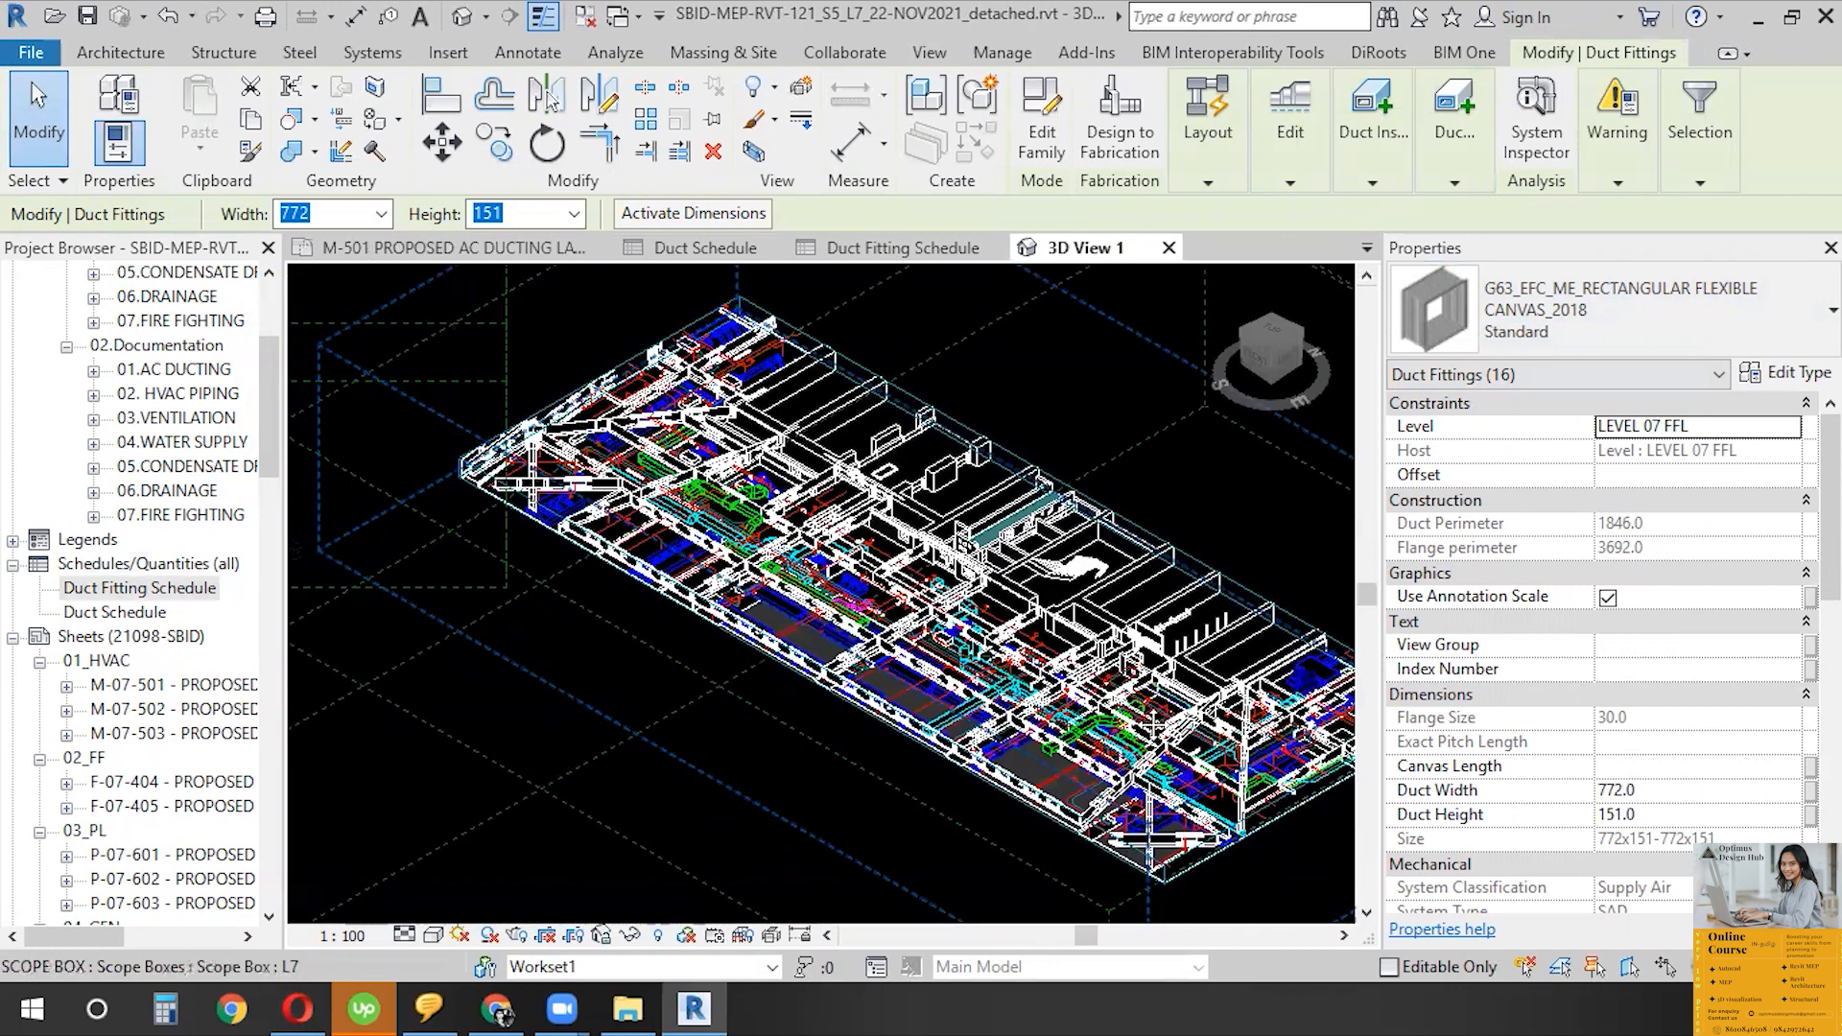
pyautogui.scroll(5, 526, 423)
pyautogui.scroll(2, 422, 922)
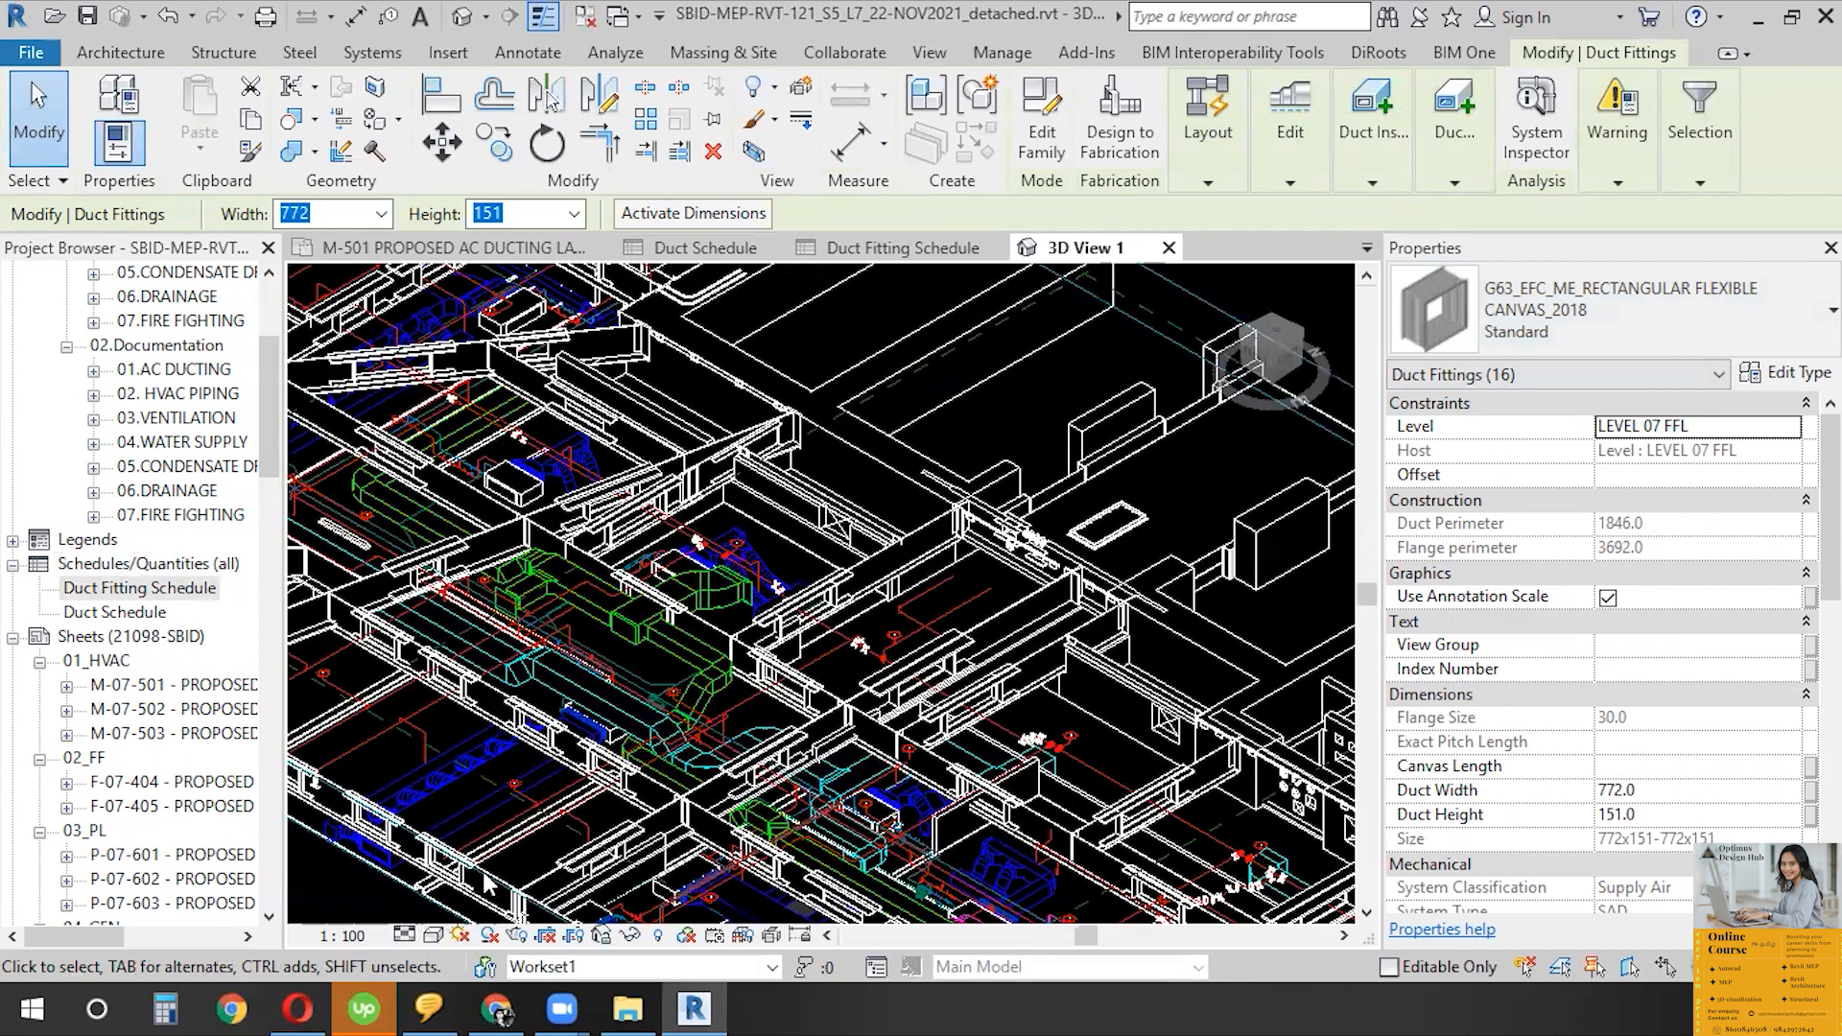
pyautogui.scroll(3, 573, 571)
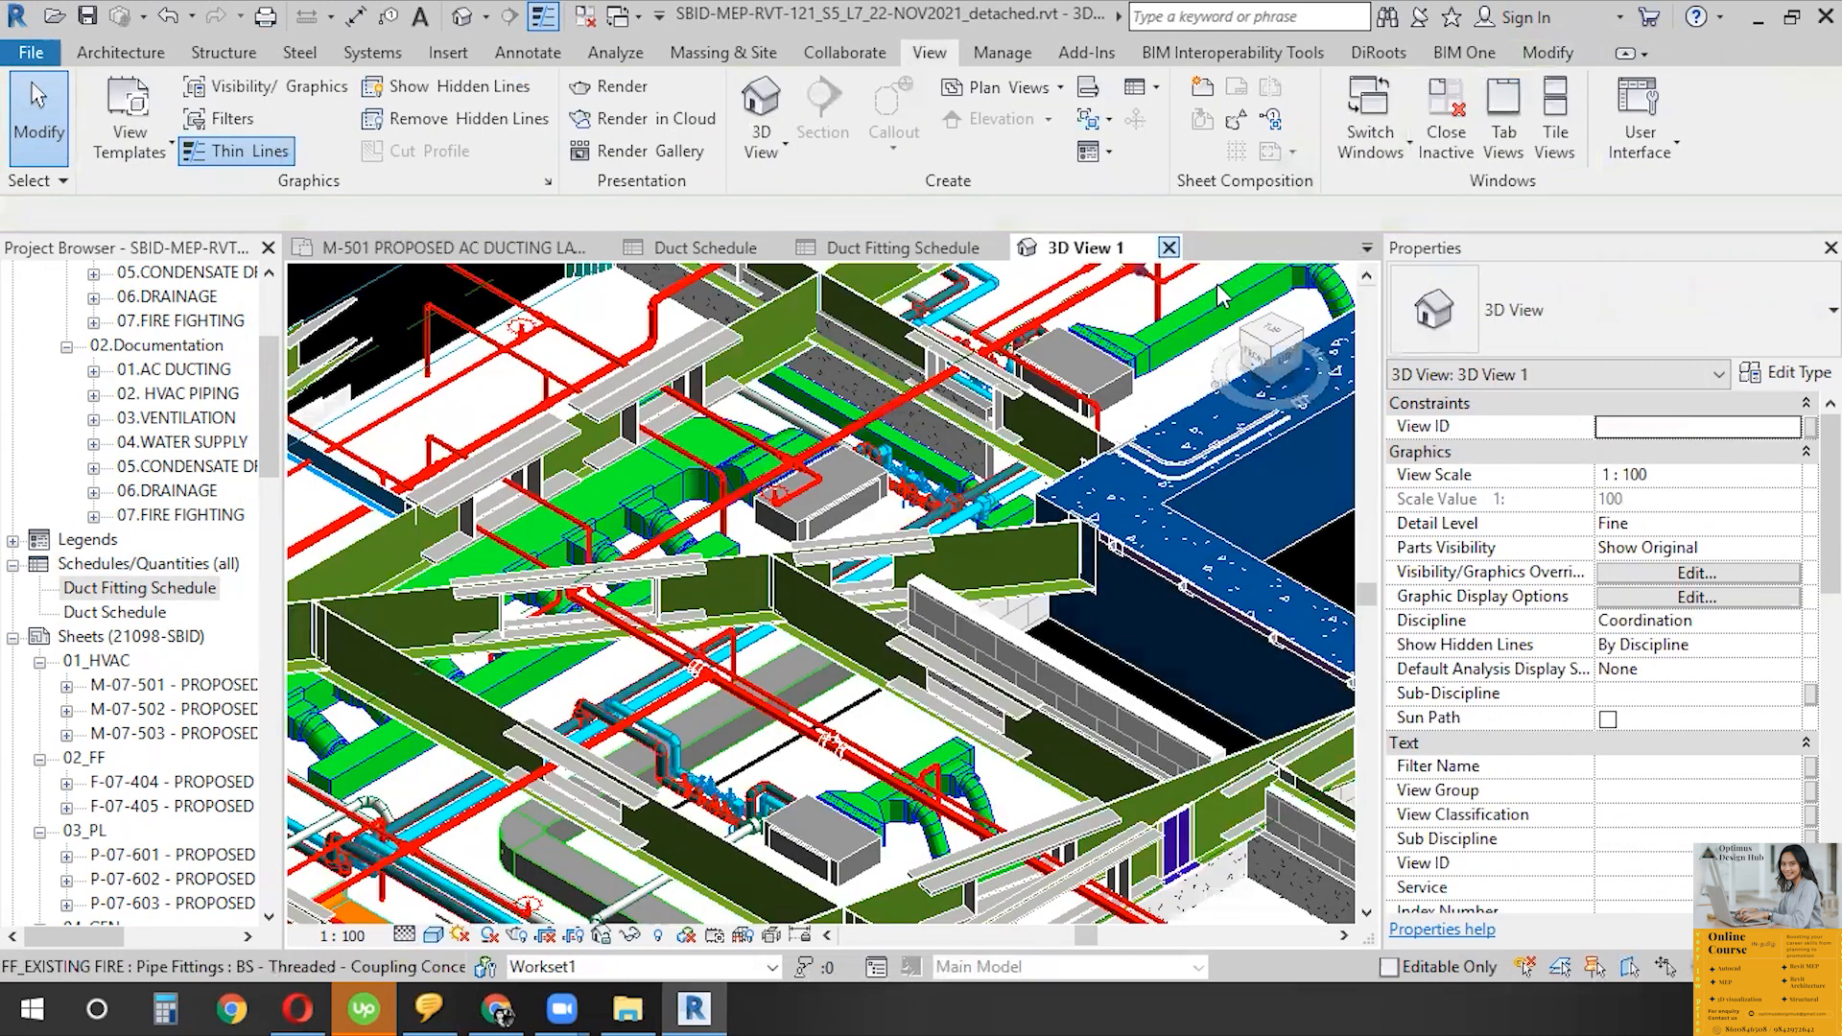
pyautogui.click(1168, 247)
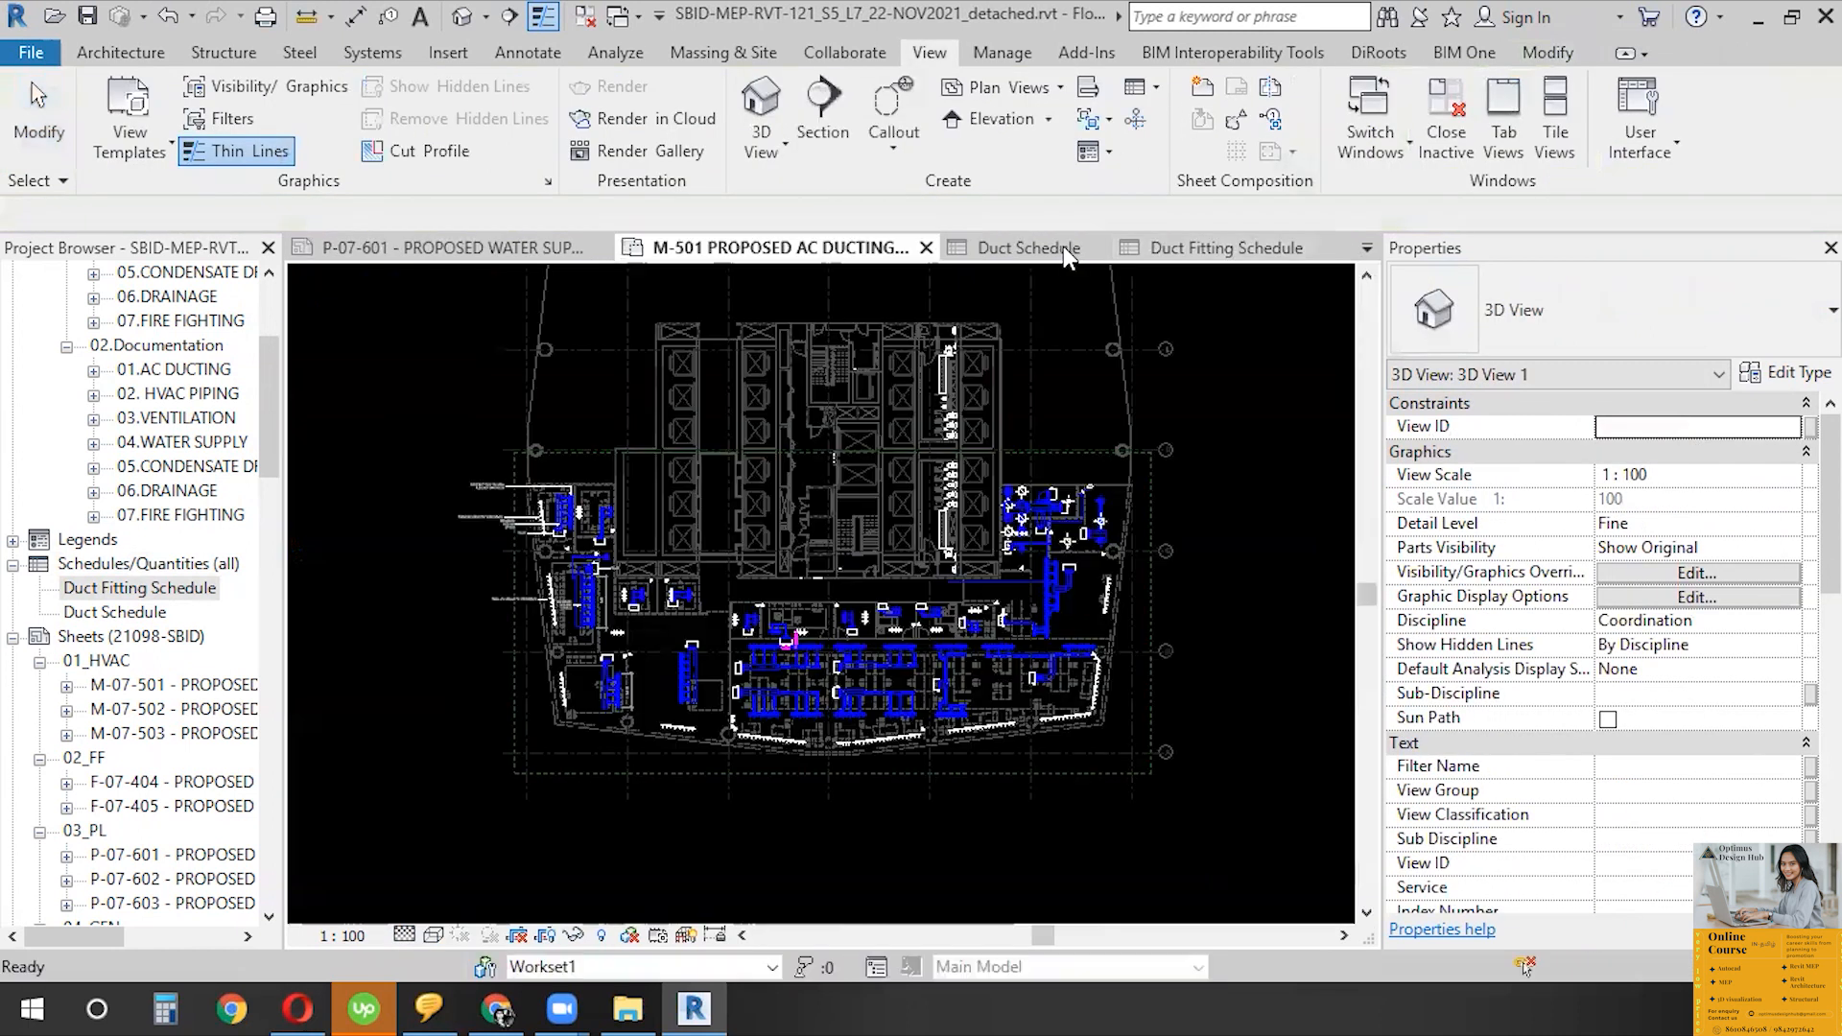
# - Close the Duct Schedule view and select the family cell of the 772x151-150x150 transition in the Duct Fitting Schedule
pyautogui.click(1063, 246)
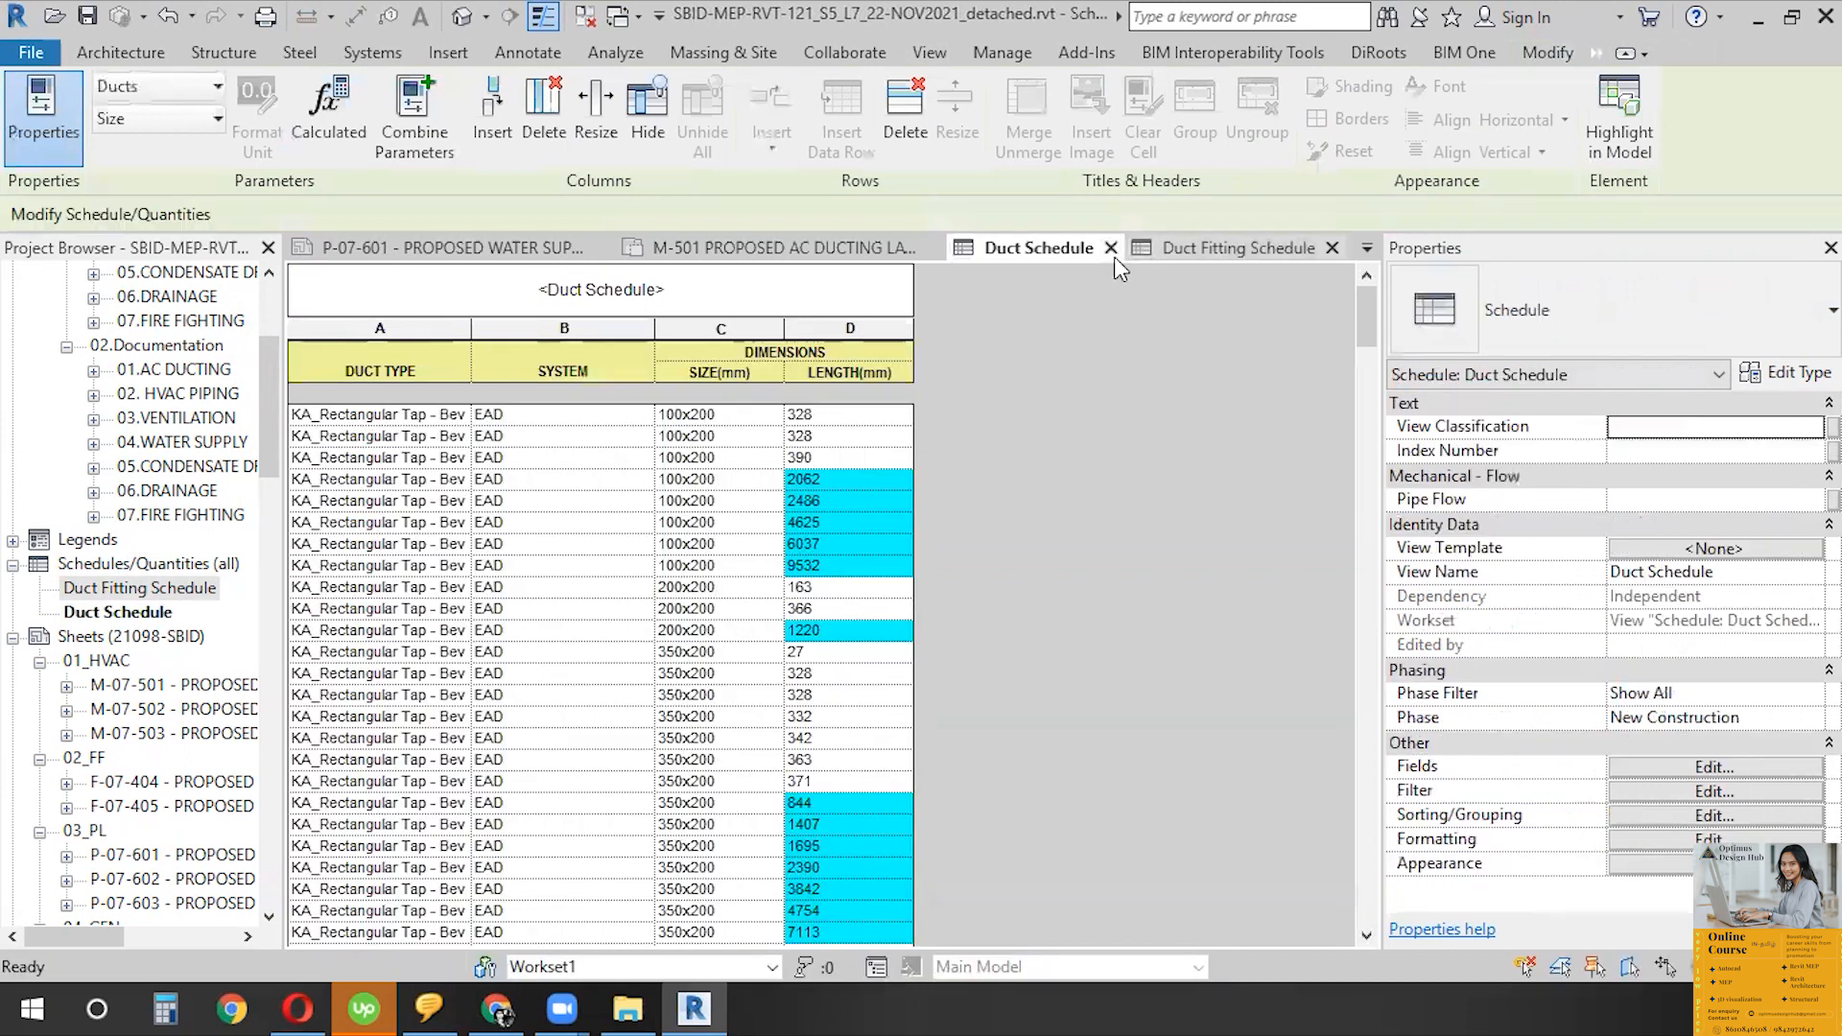
pyautogui.click(1110, 248)
pyautogui.click(1096, 248)
pyautogui.click(417, 480)
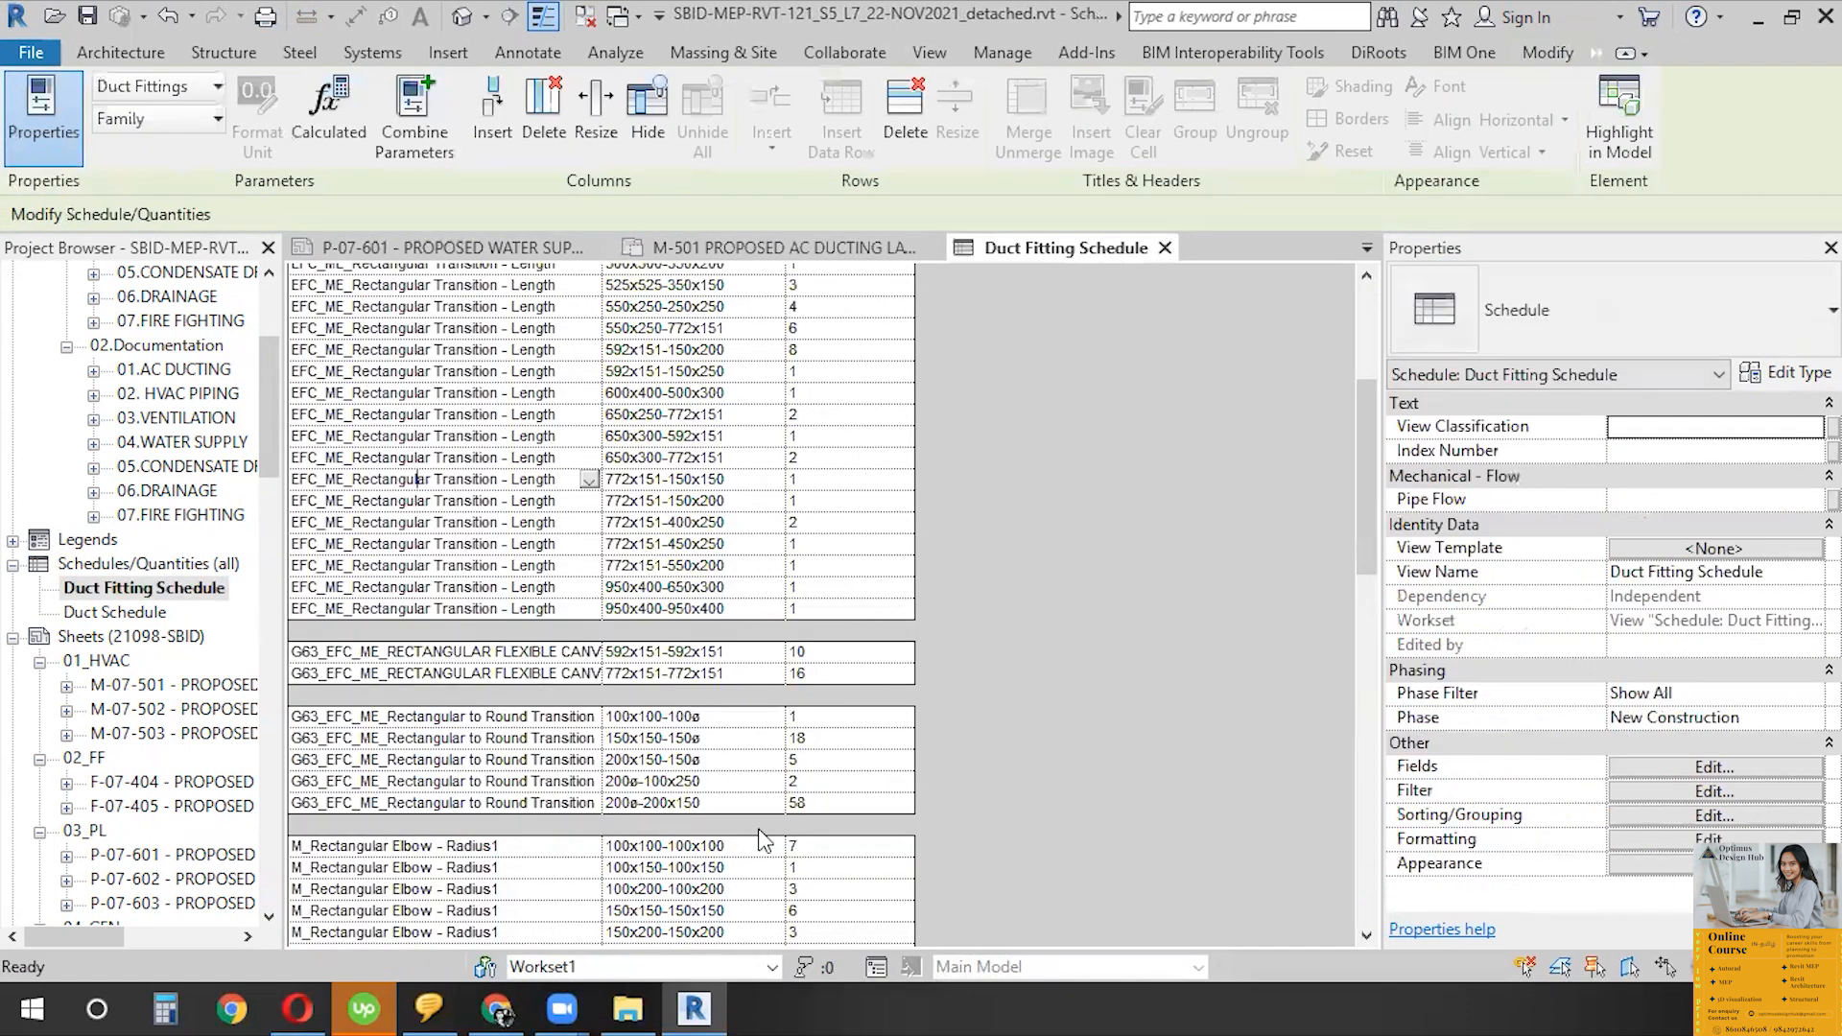
# - Highlight the 150x150-150ø rectangular-to-round transitions in the model, show them in further views including closed ones, and close the extra views
pyautogui.click(537, 737)
pyautogui.scroll(-3, 959, 537)
pyautogui.click(1600, 123)
pyautogui.click(471, 435)
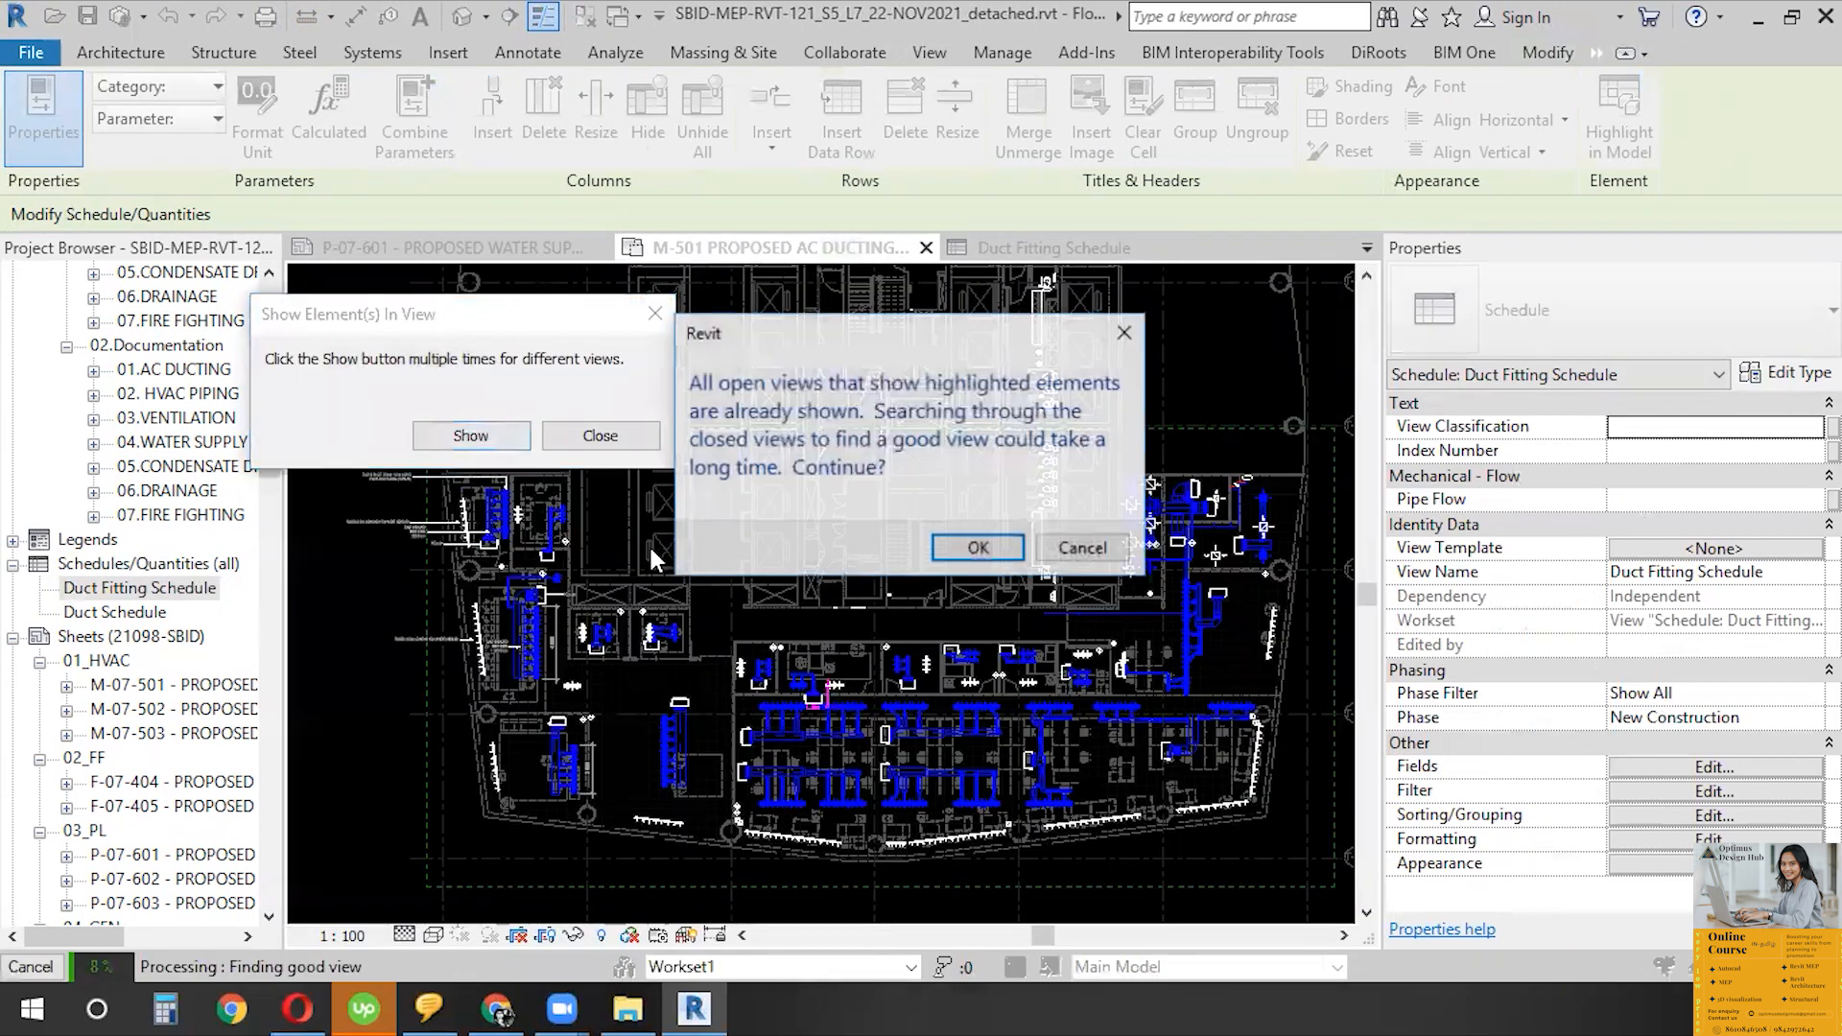
pyautogui.click(978, 548)
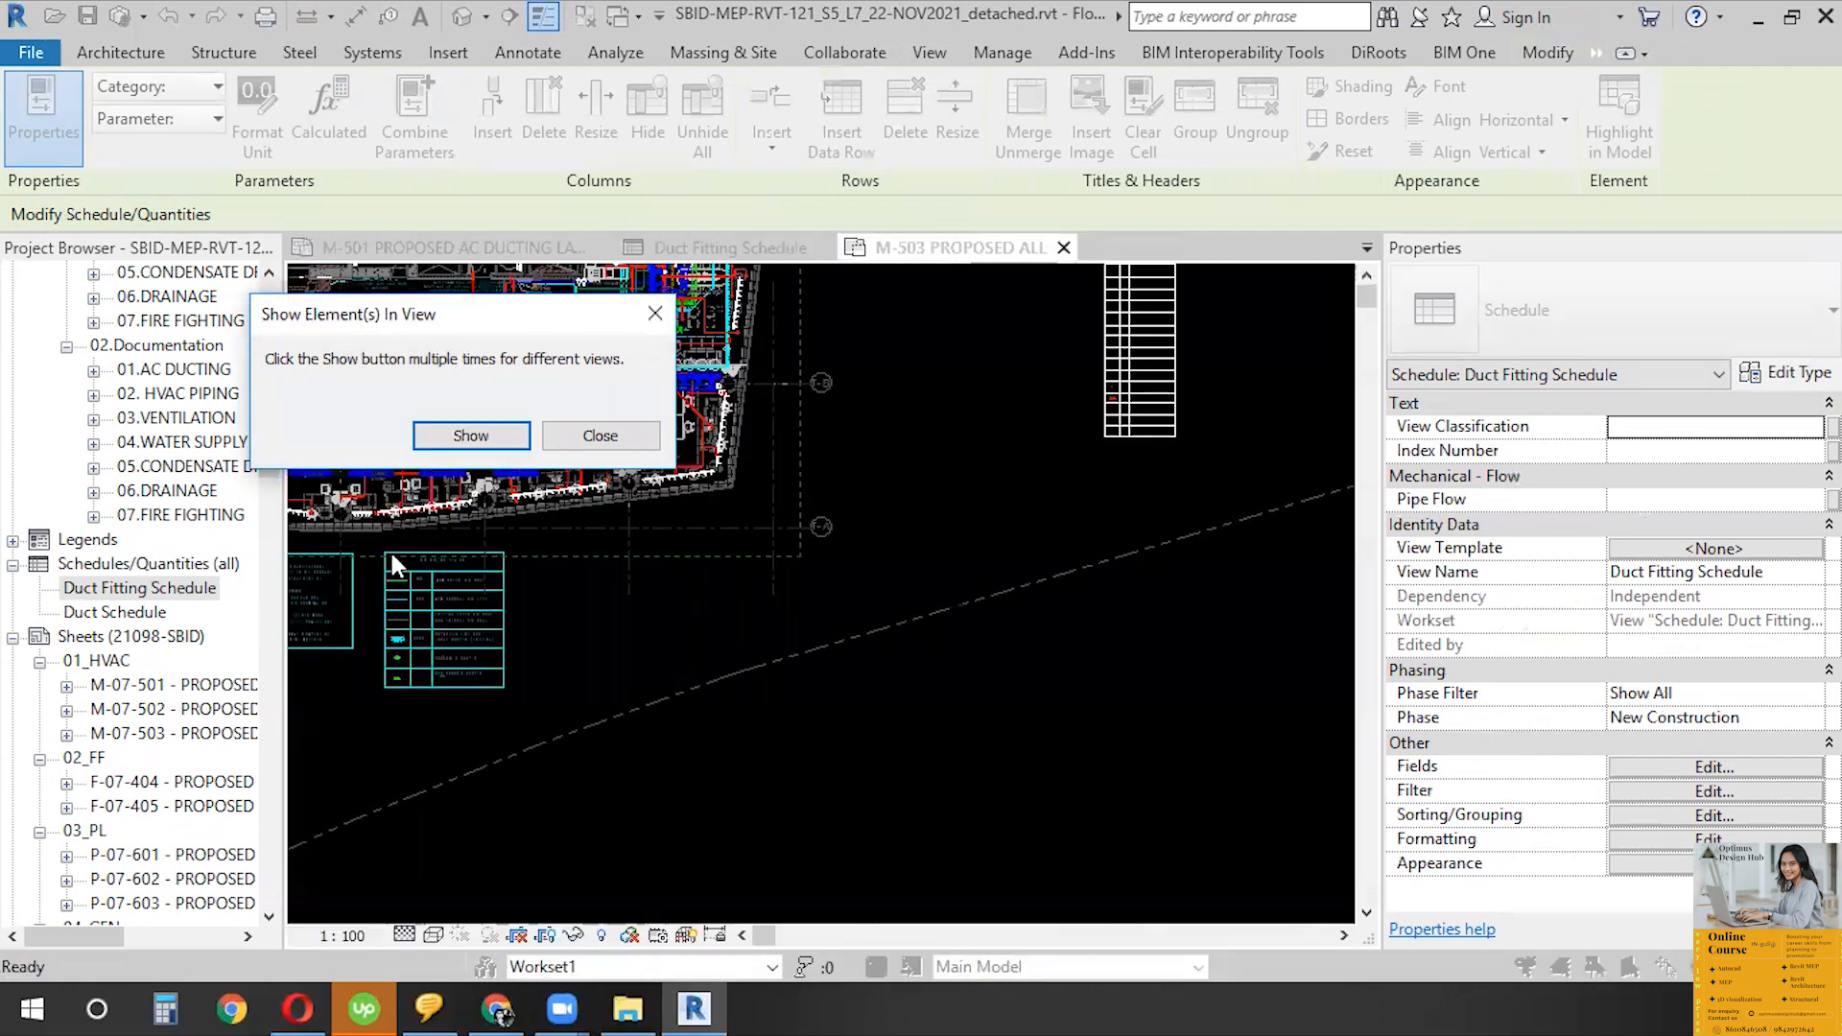
pyautogui.click(470, 435)
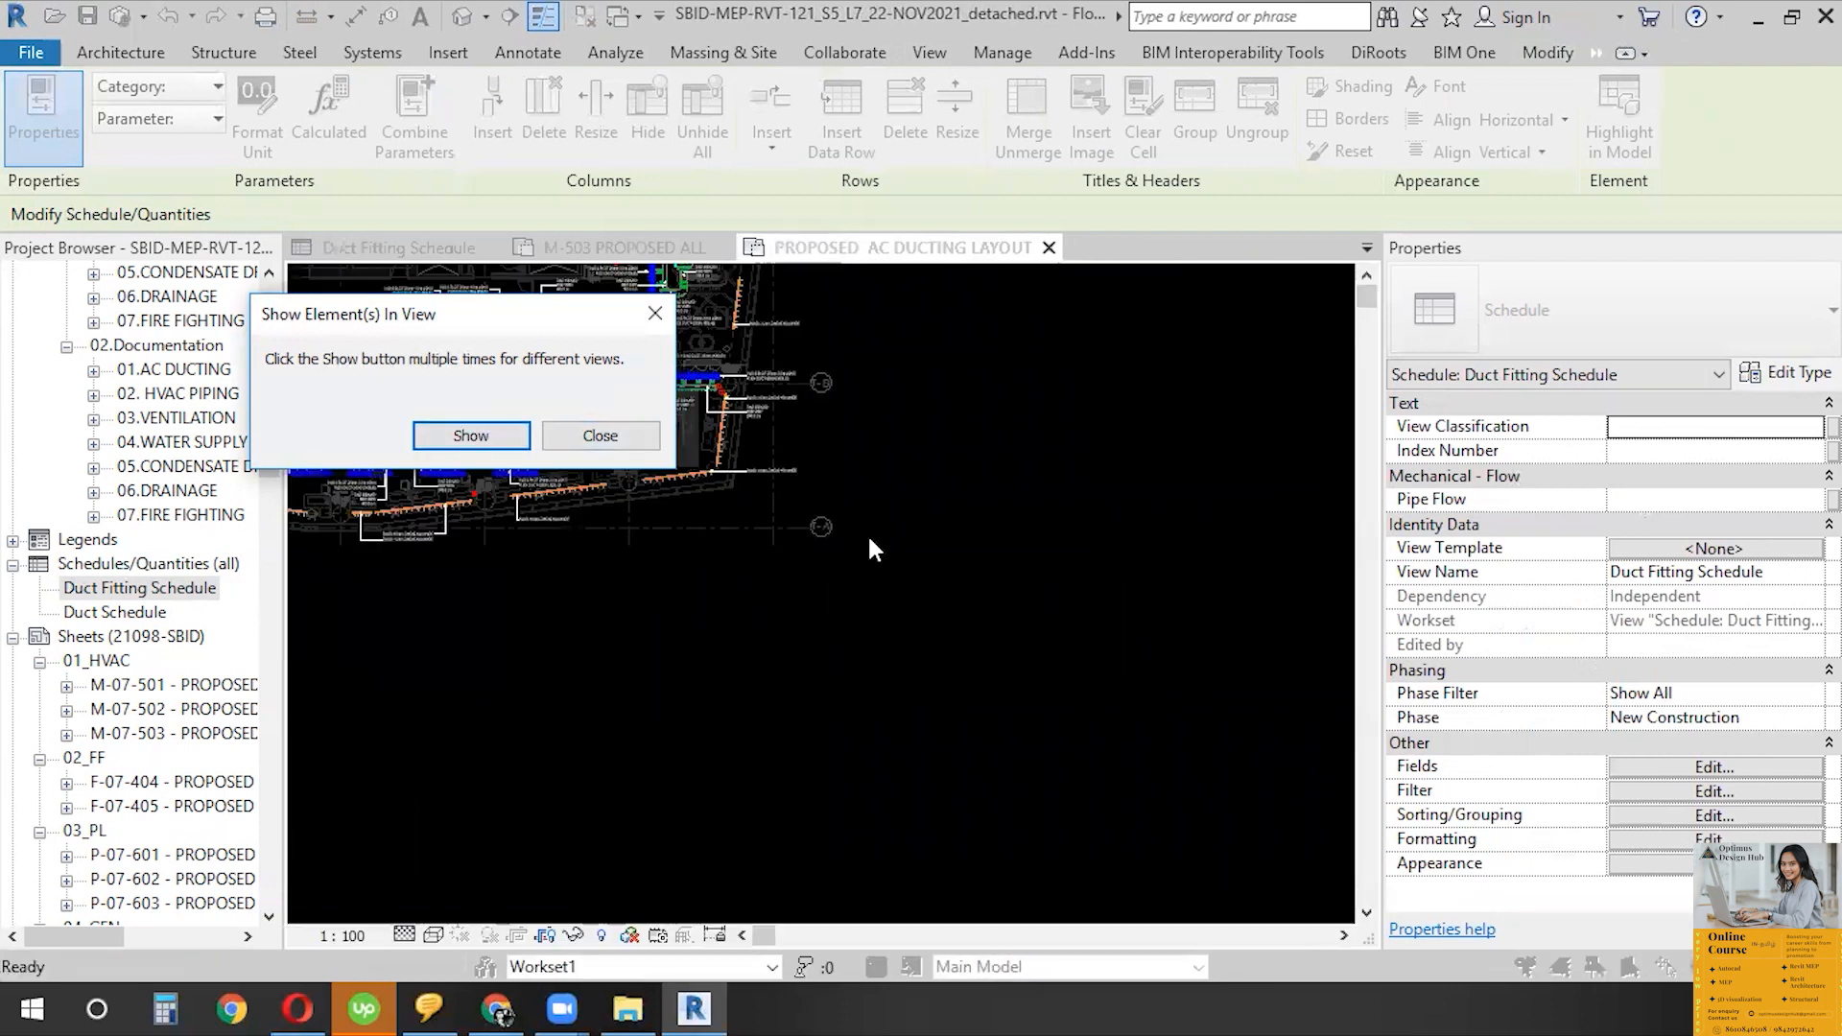
pyautogui.click(614, 436)
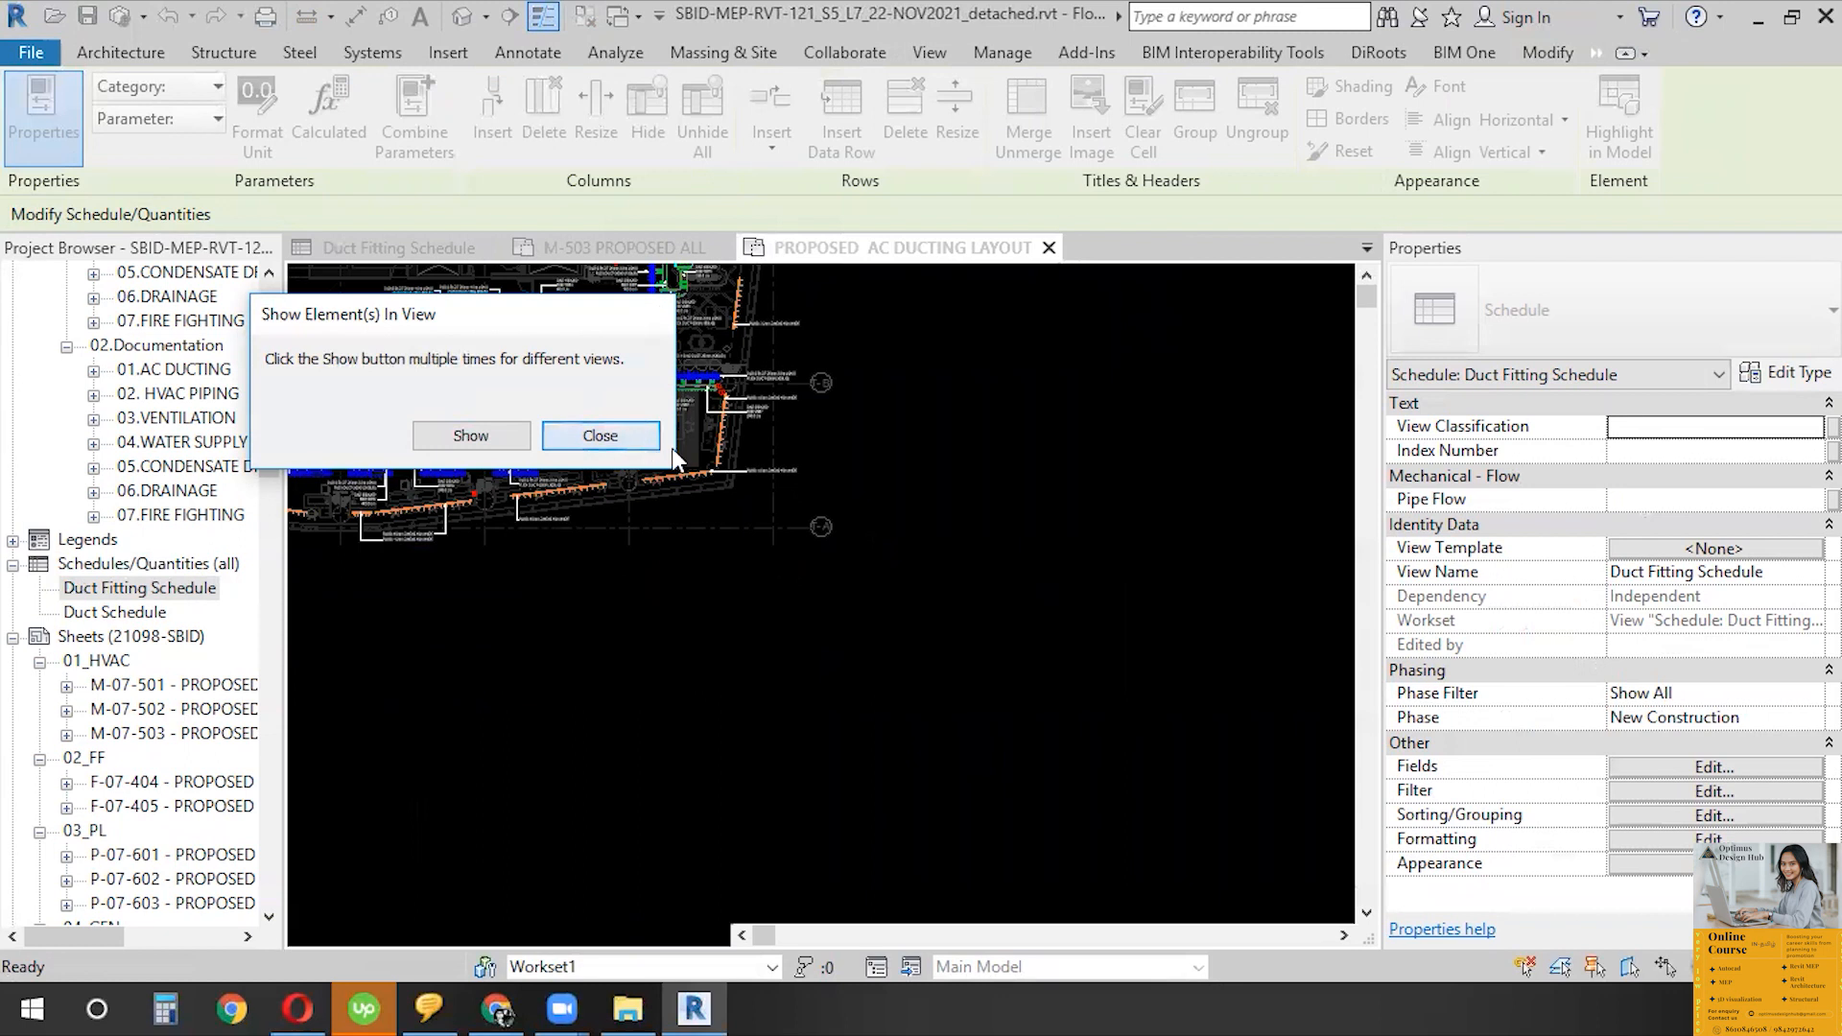
pyautogui.click(1049, 247)
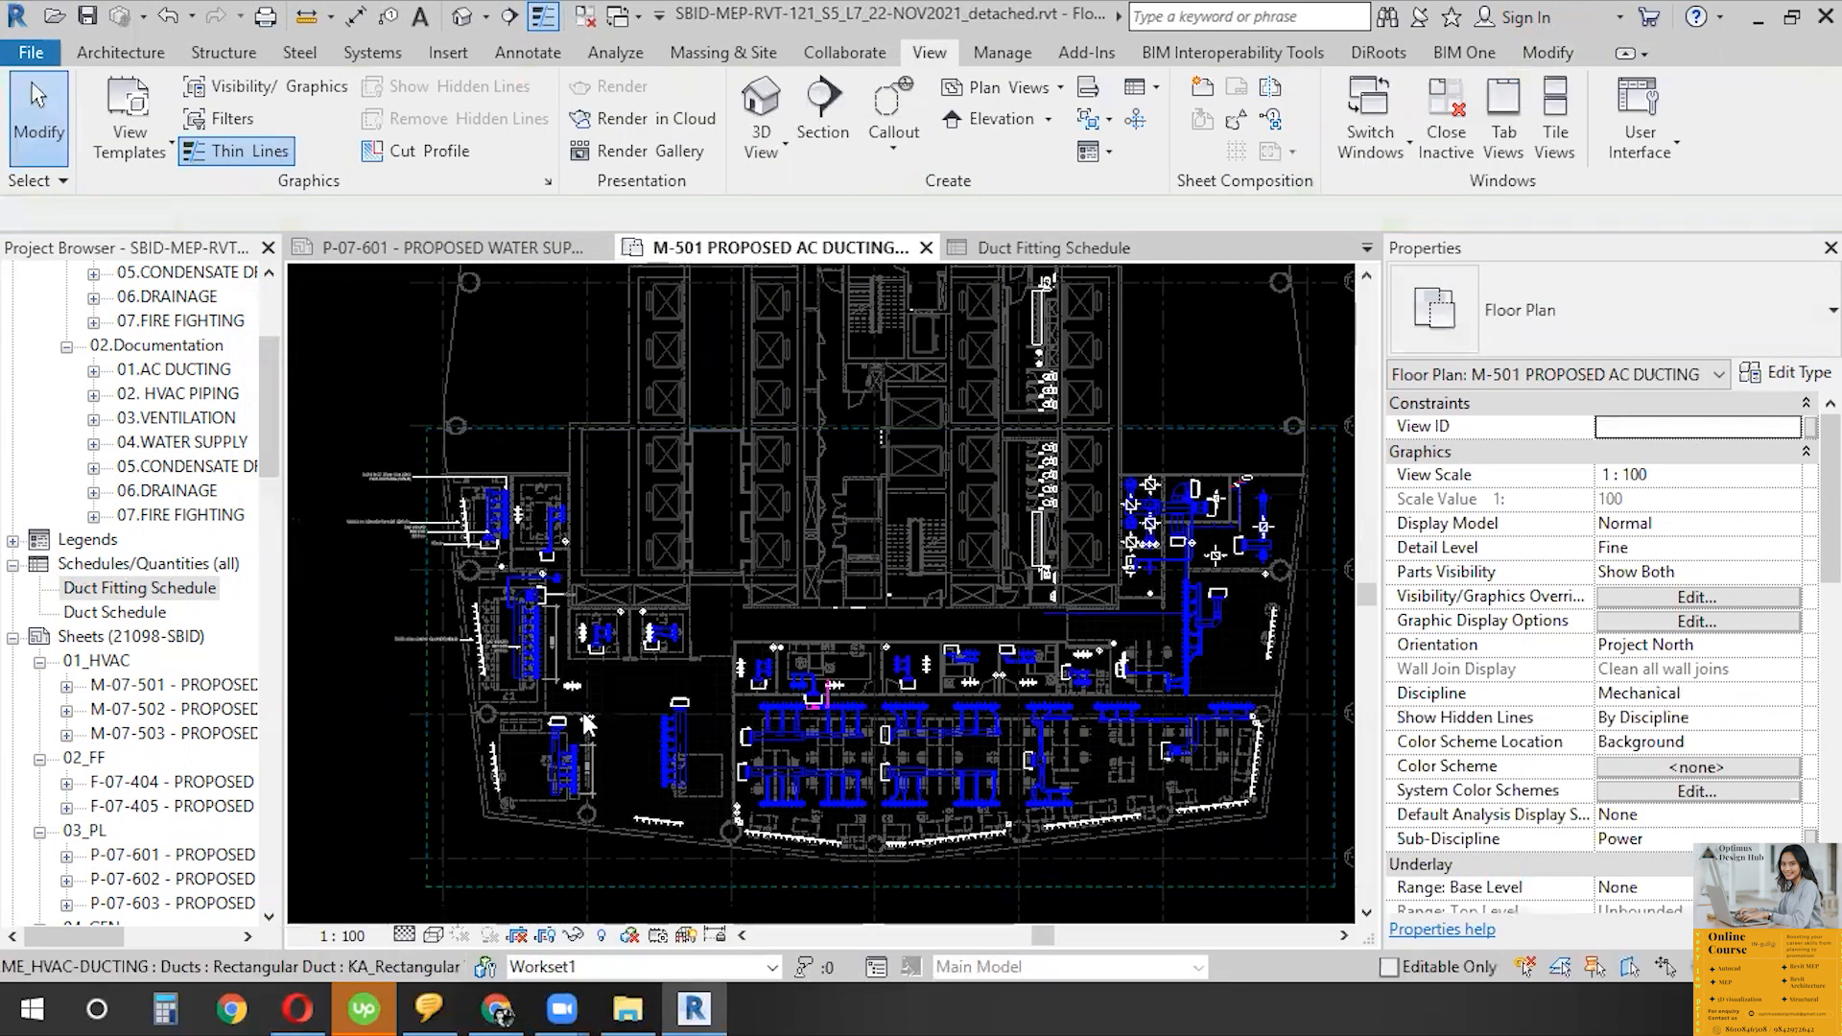
# - Examine the blue duct runs and fittings on the M-501 plan, especially in the rooms around gridline T-C
pyautogui.scroll(-3, 653, 689)
pyautogui.scroll(4, 908, 674)
pyautogui.scroll(1, 1112, 583)
pyautogui.moveTo(713, 696); pyautogui.dragTo(706, 698, button='middle')
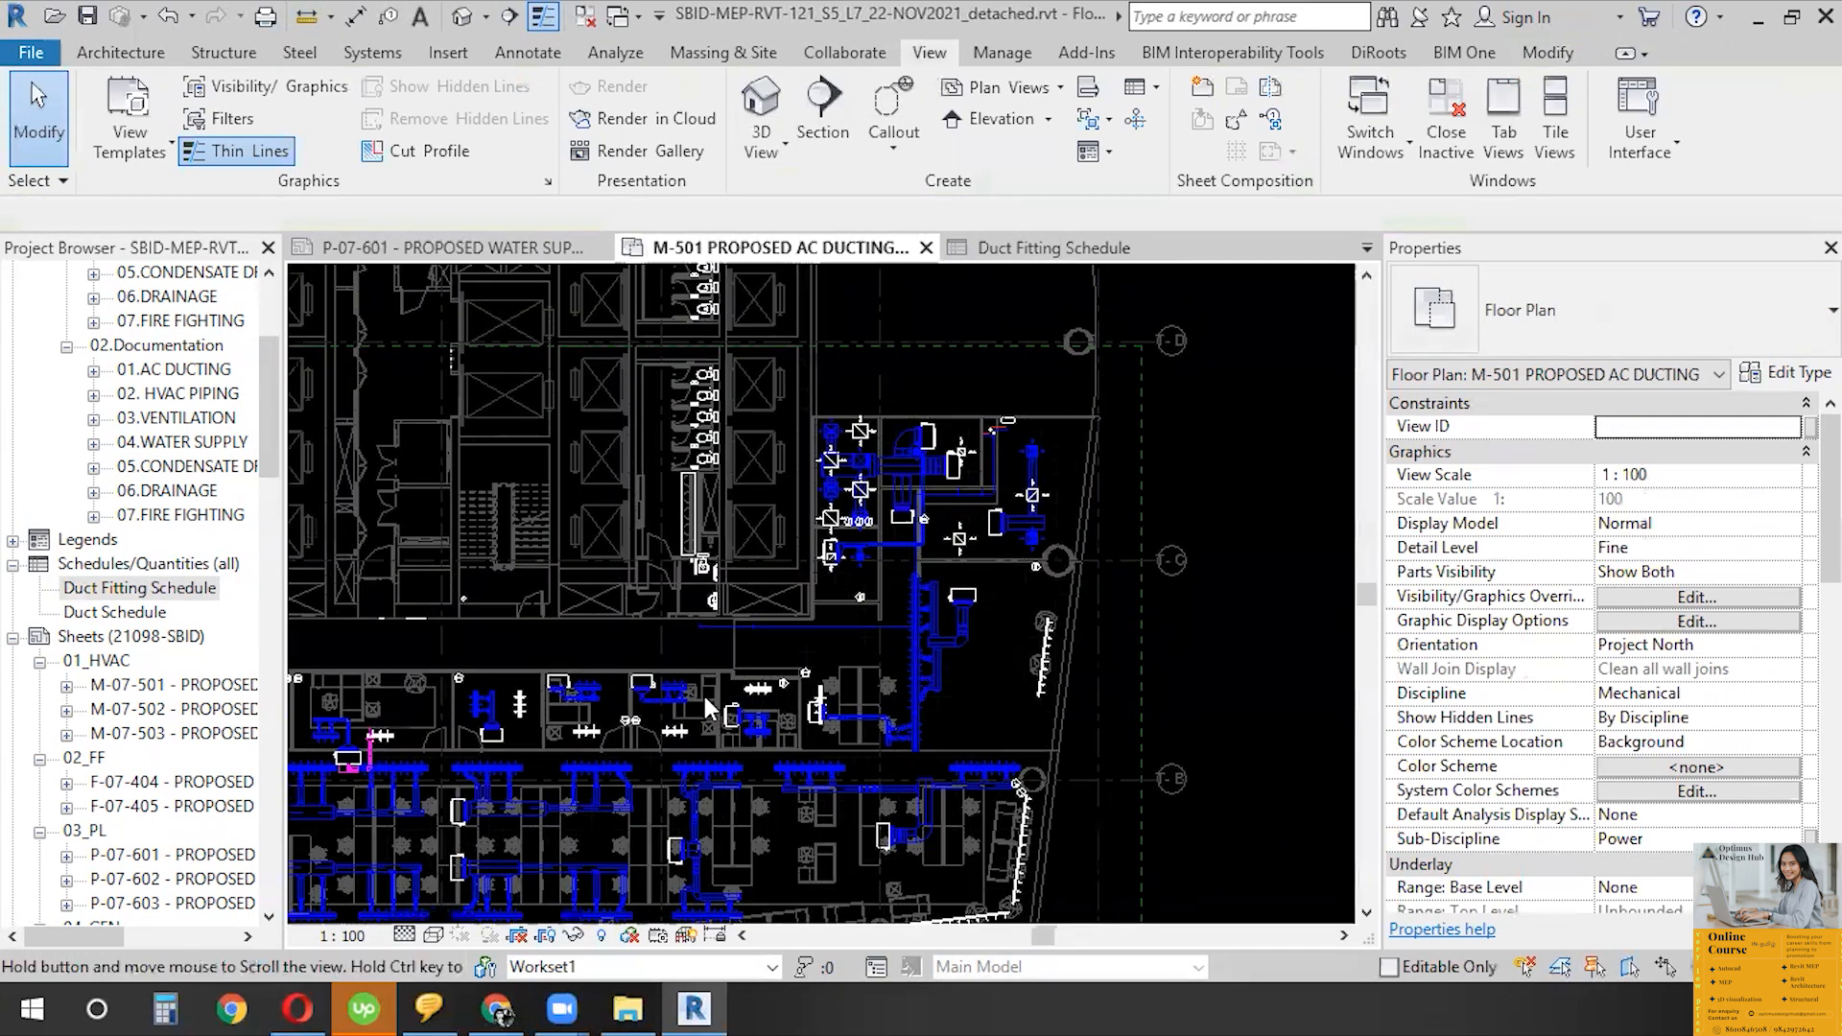
pyautogui.moveTo(1118, 679); pyautogui.dragTo(891, 857, button='middle')
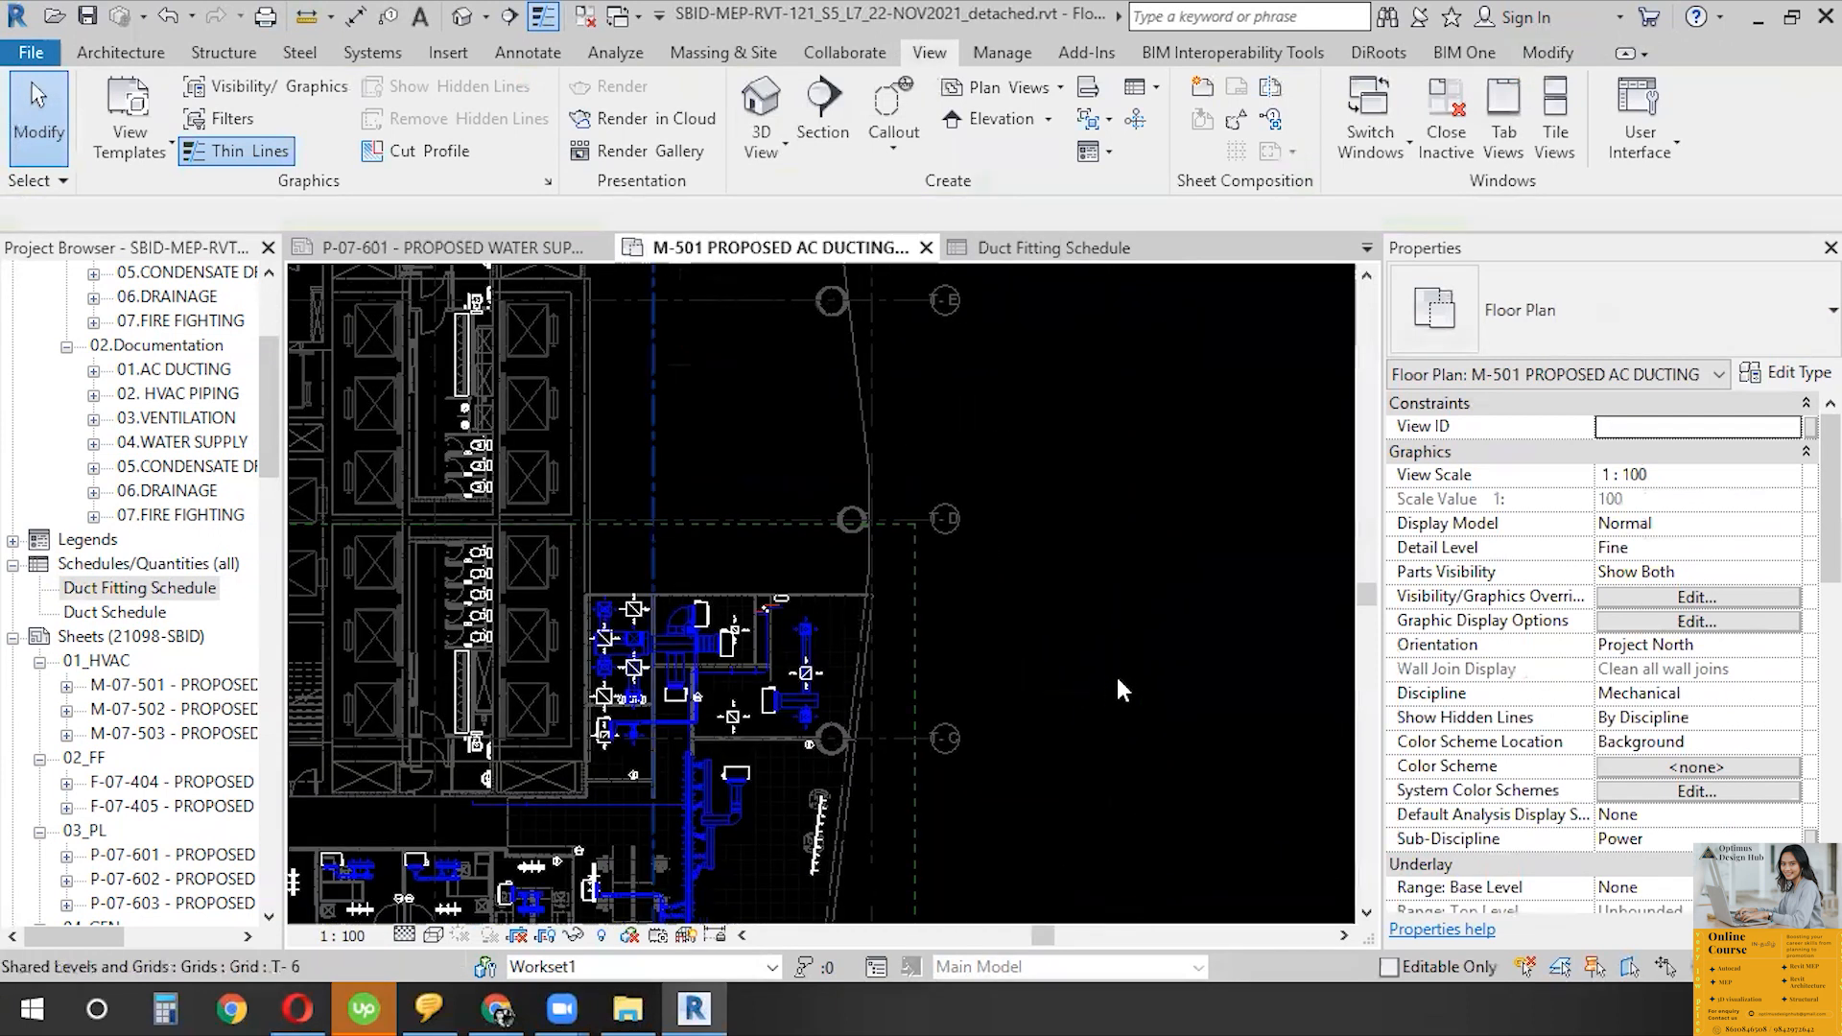
pyautogui.click(634, 698)
pyautogui.scroll(1, 633, 697)
pyautogui.rightClick(633, 698)
pyautogui.press('Escape')
pyautogui.press('Escape')
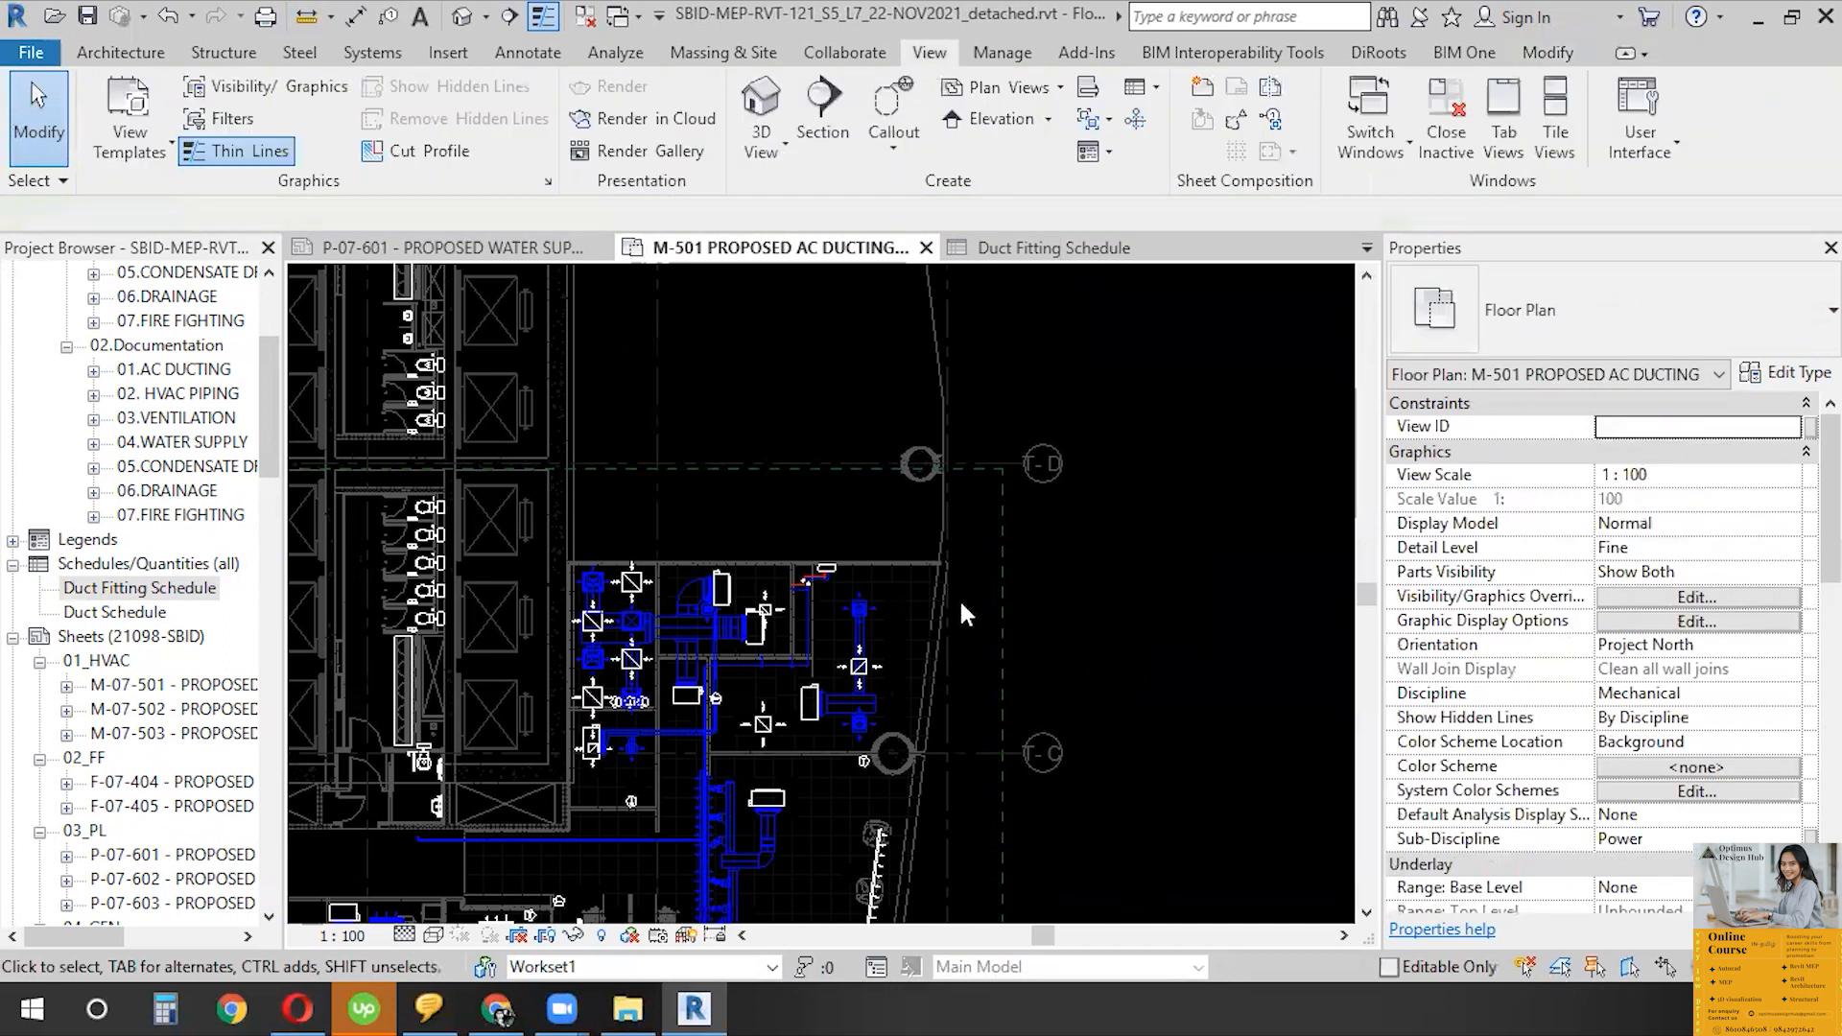
pyautogui.scroll(2, 676, 576)
pyautogui.scroll(1, 682, 572)
pyautogui.scroll(-2, 670, 585)
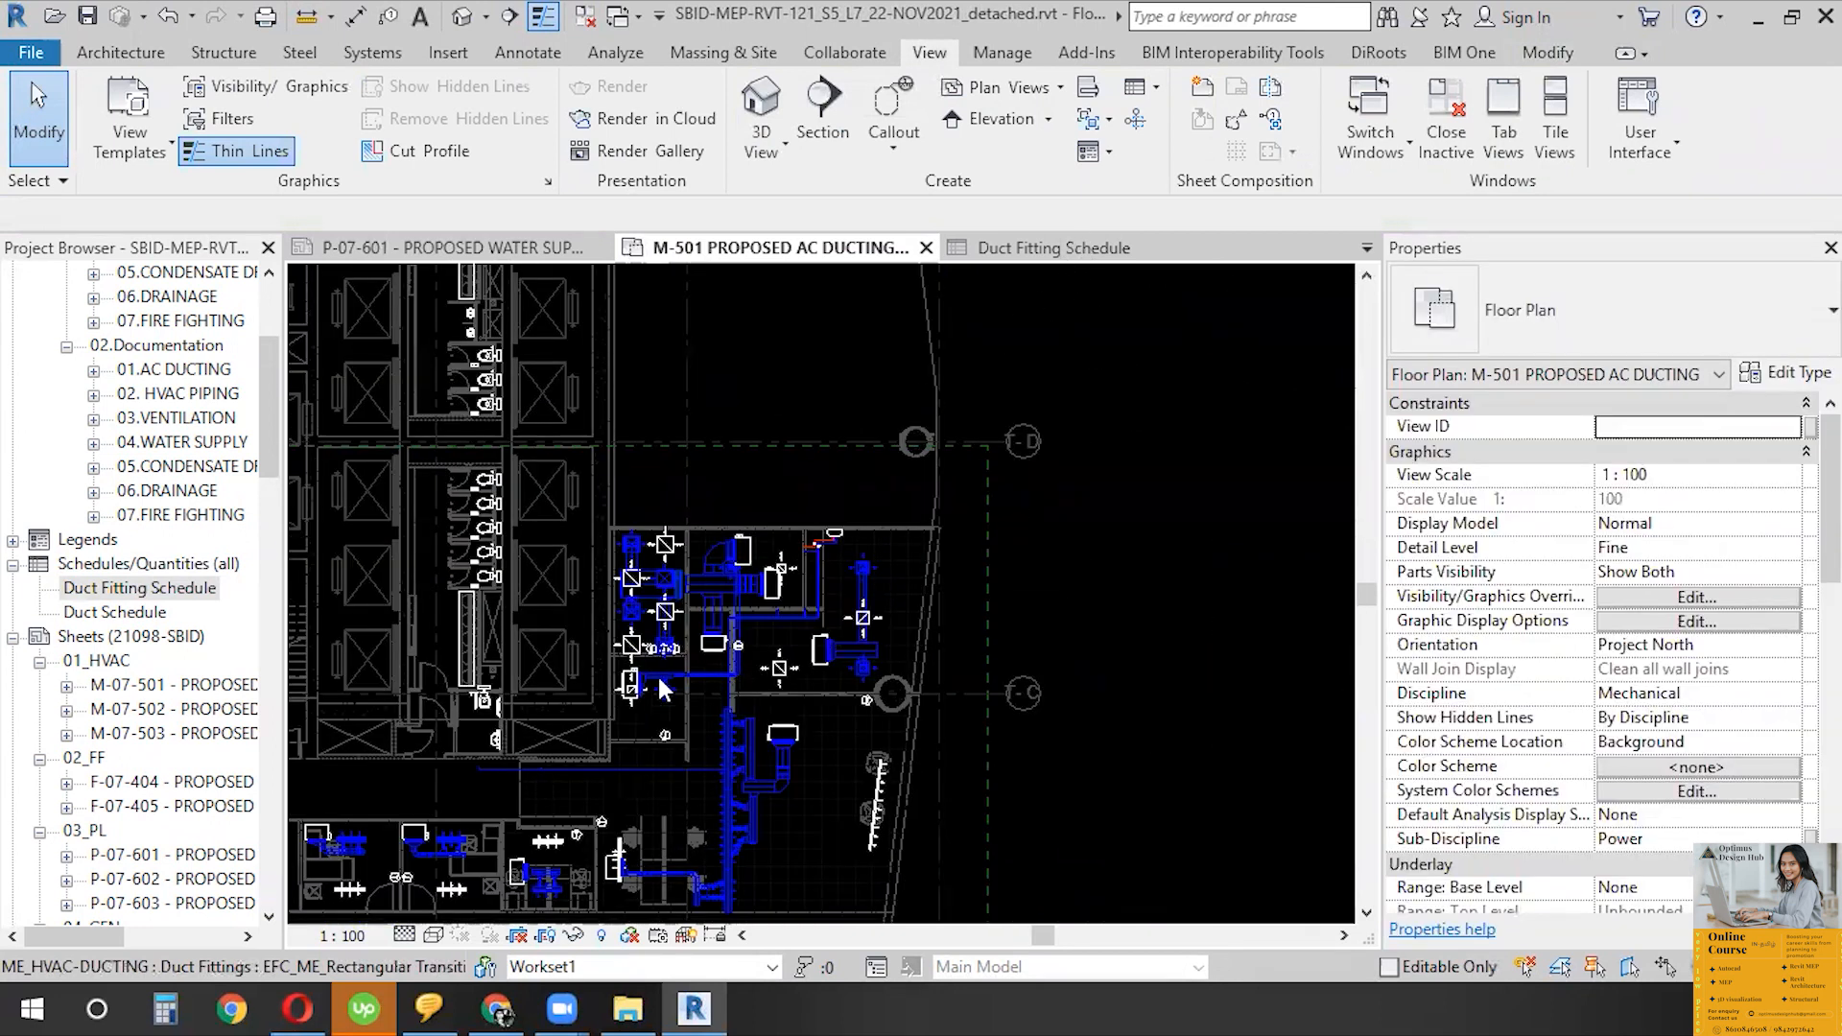
# - Return to the Duct Fitting Schedule, select the family cell of the 200x350-200x350 elbow and look through the elbow sizes
pyautogui.hotkey('ctrl', 'Tab')
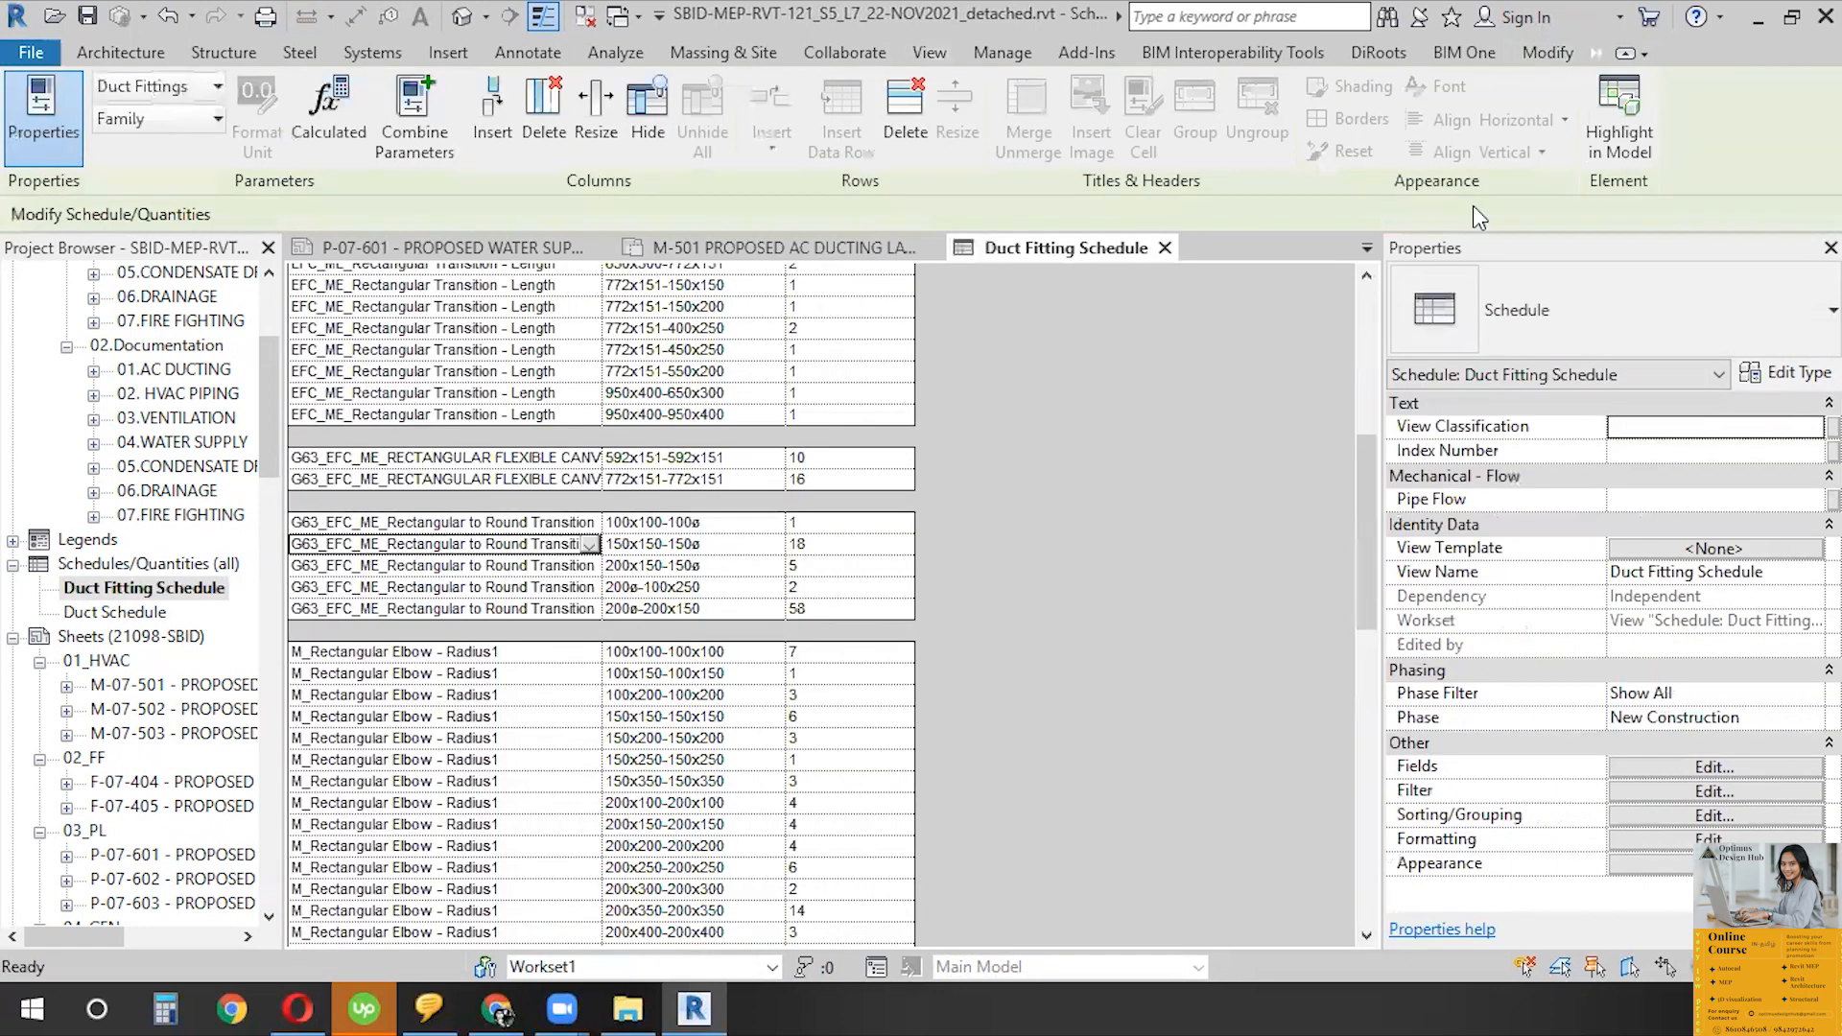
pyautogui.scroll(-3, 404, 716)
pyautogui.click(404, 717)
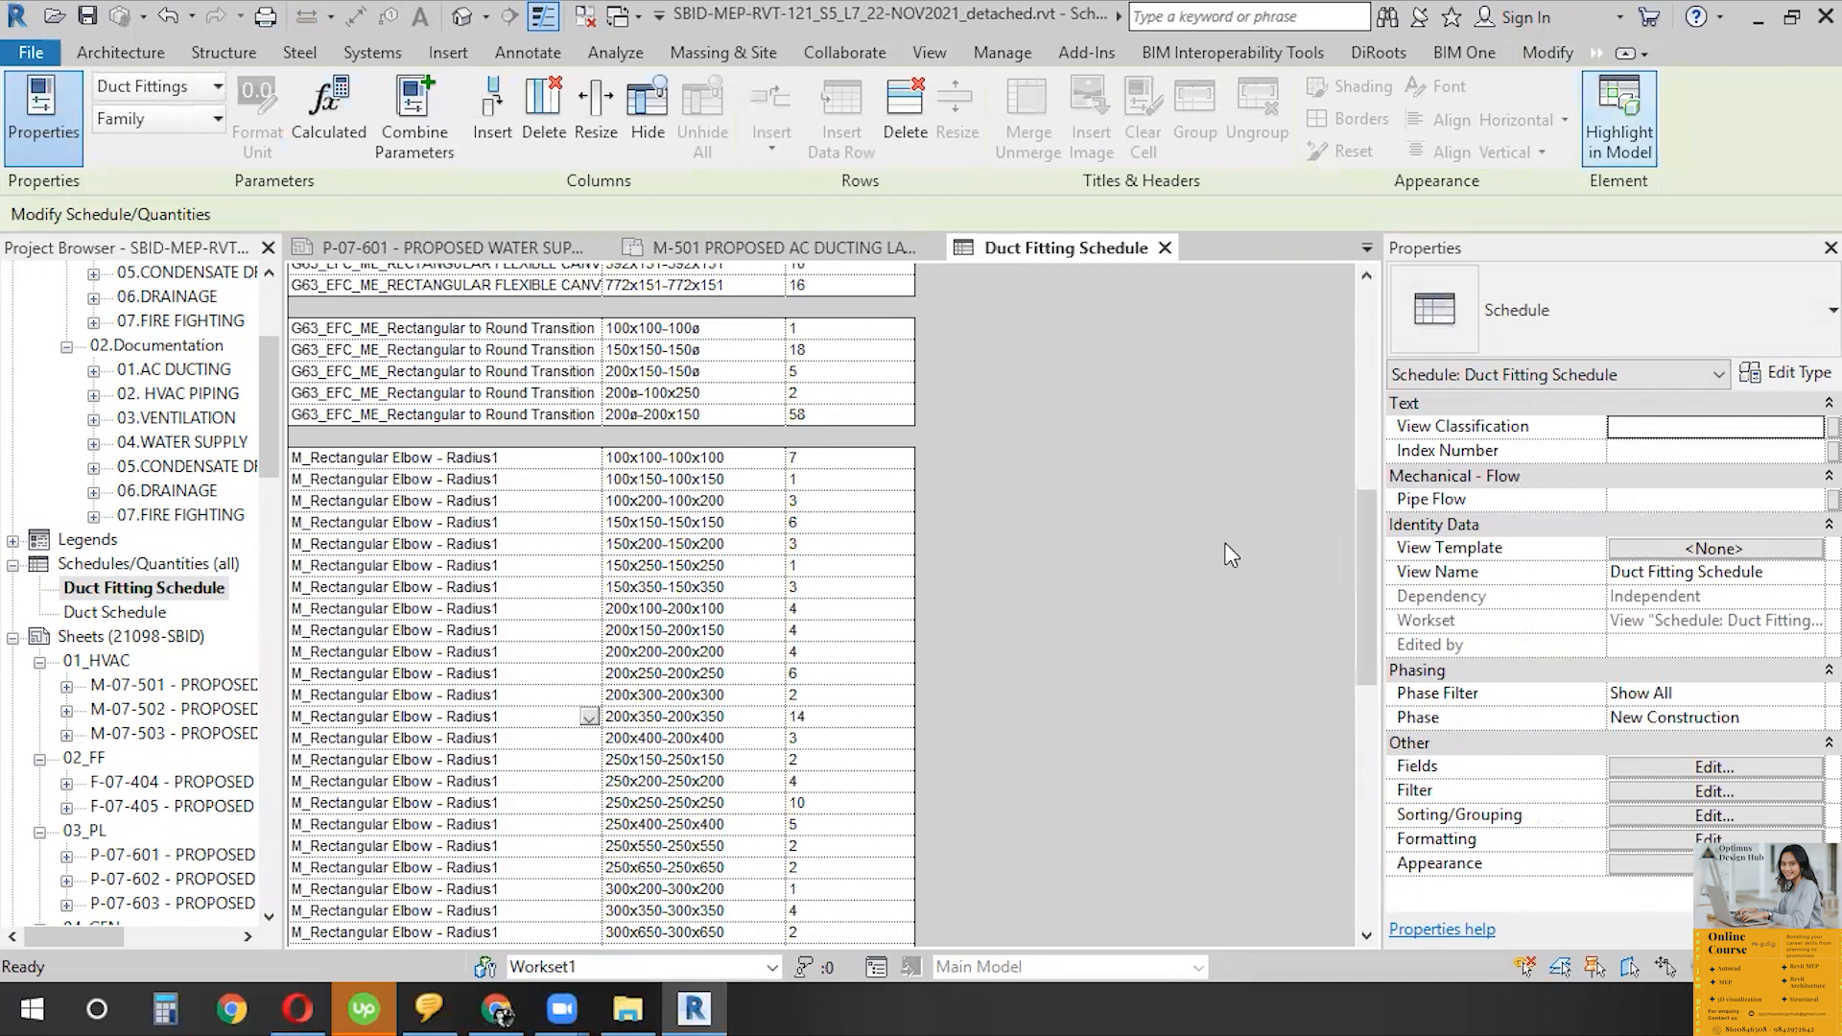
pyautogui.click(1033, 539)
pyautogui.scroll(-3, 873, 629)
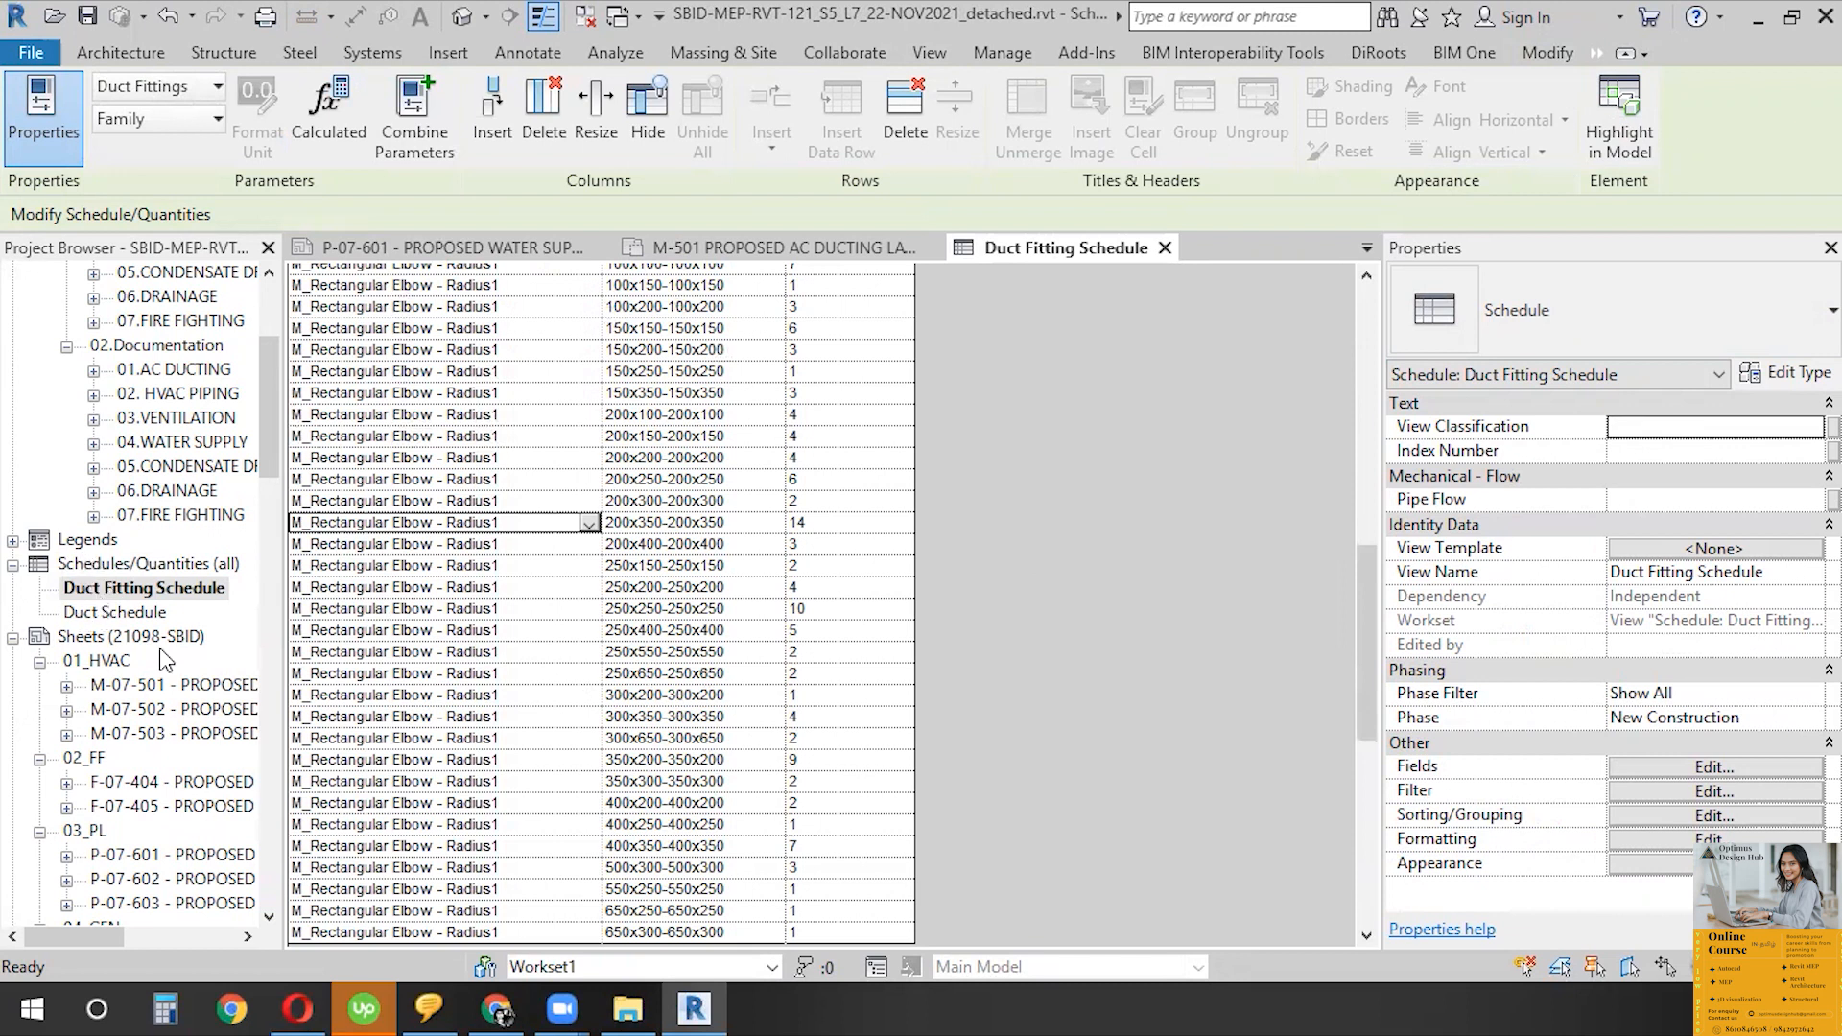
# - Start a new schedule for the Mechanical Equipment category in the New Construction phase
pyautogui.rightClick(202, 564)
pyautogui.click(263, 581)
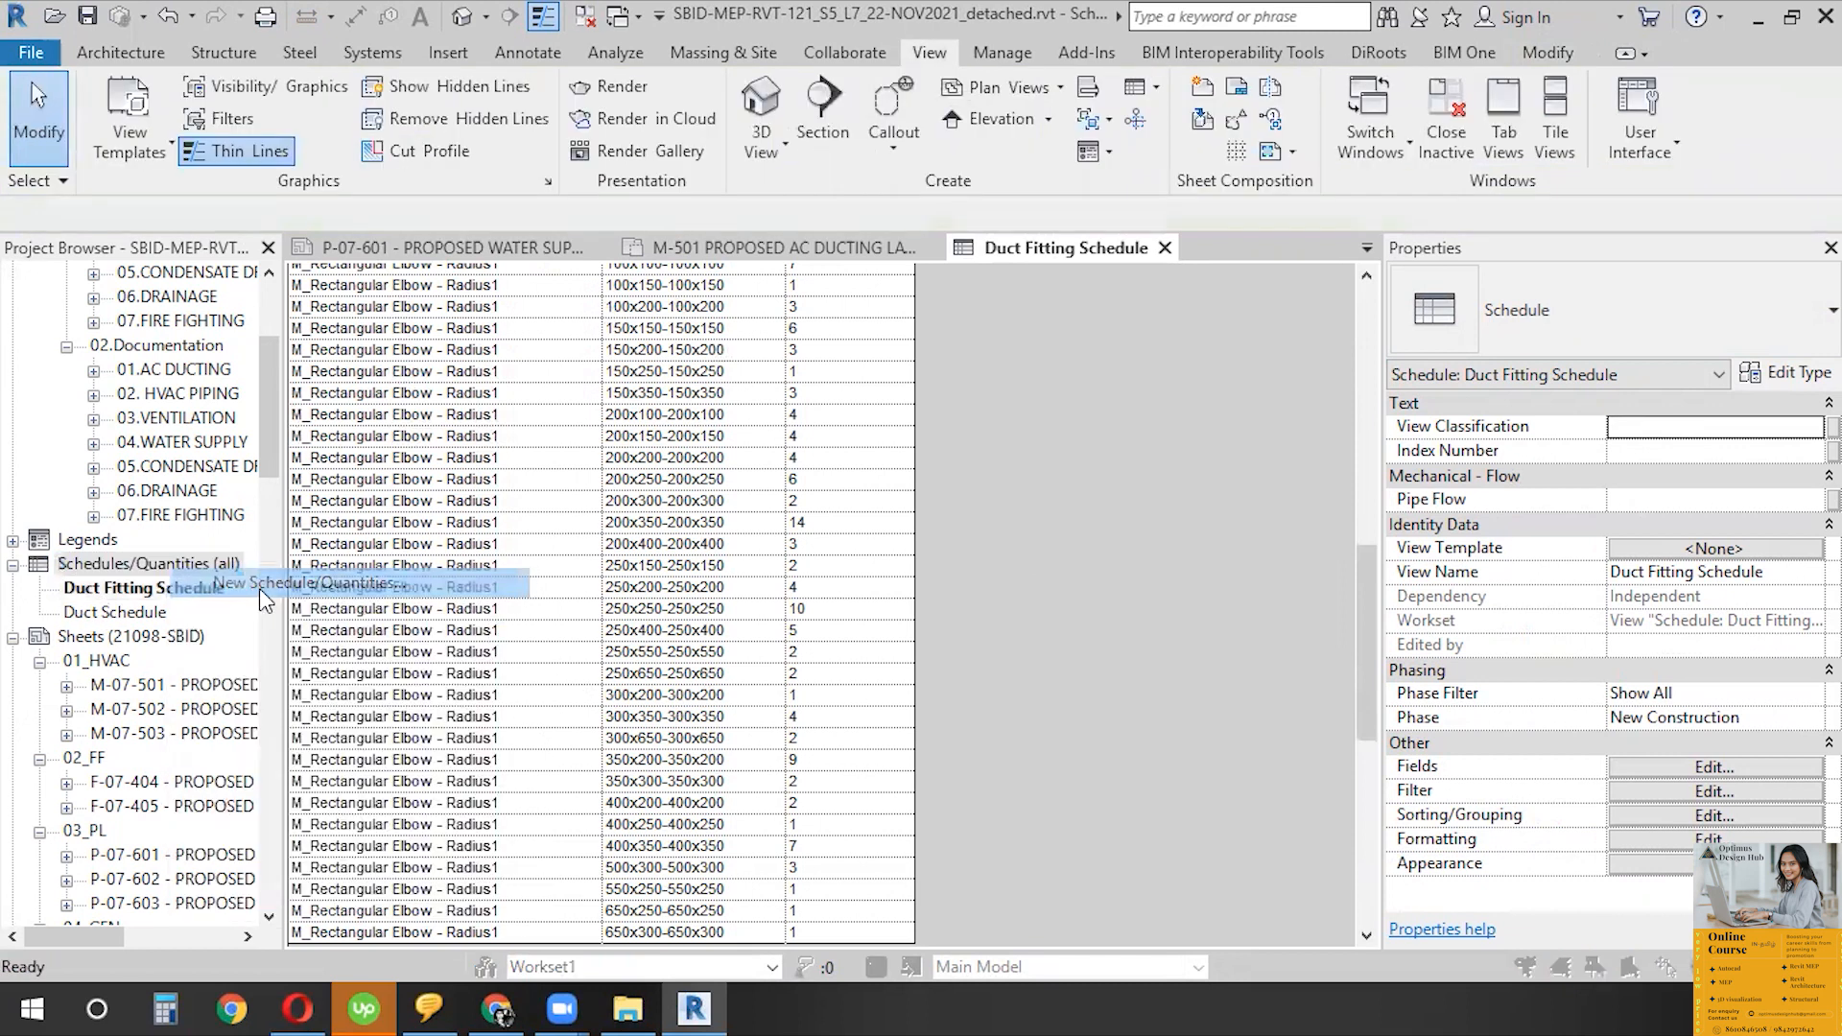
pyautogui.click(1139, 270)
pyautogui.scroll(-2, 678, 490)
pyautogui.scroll(-4, 678, 499)
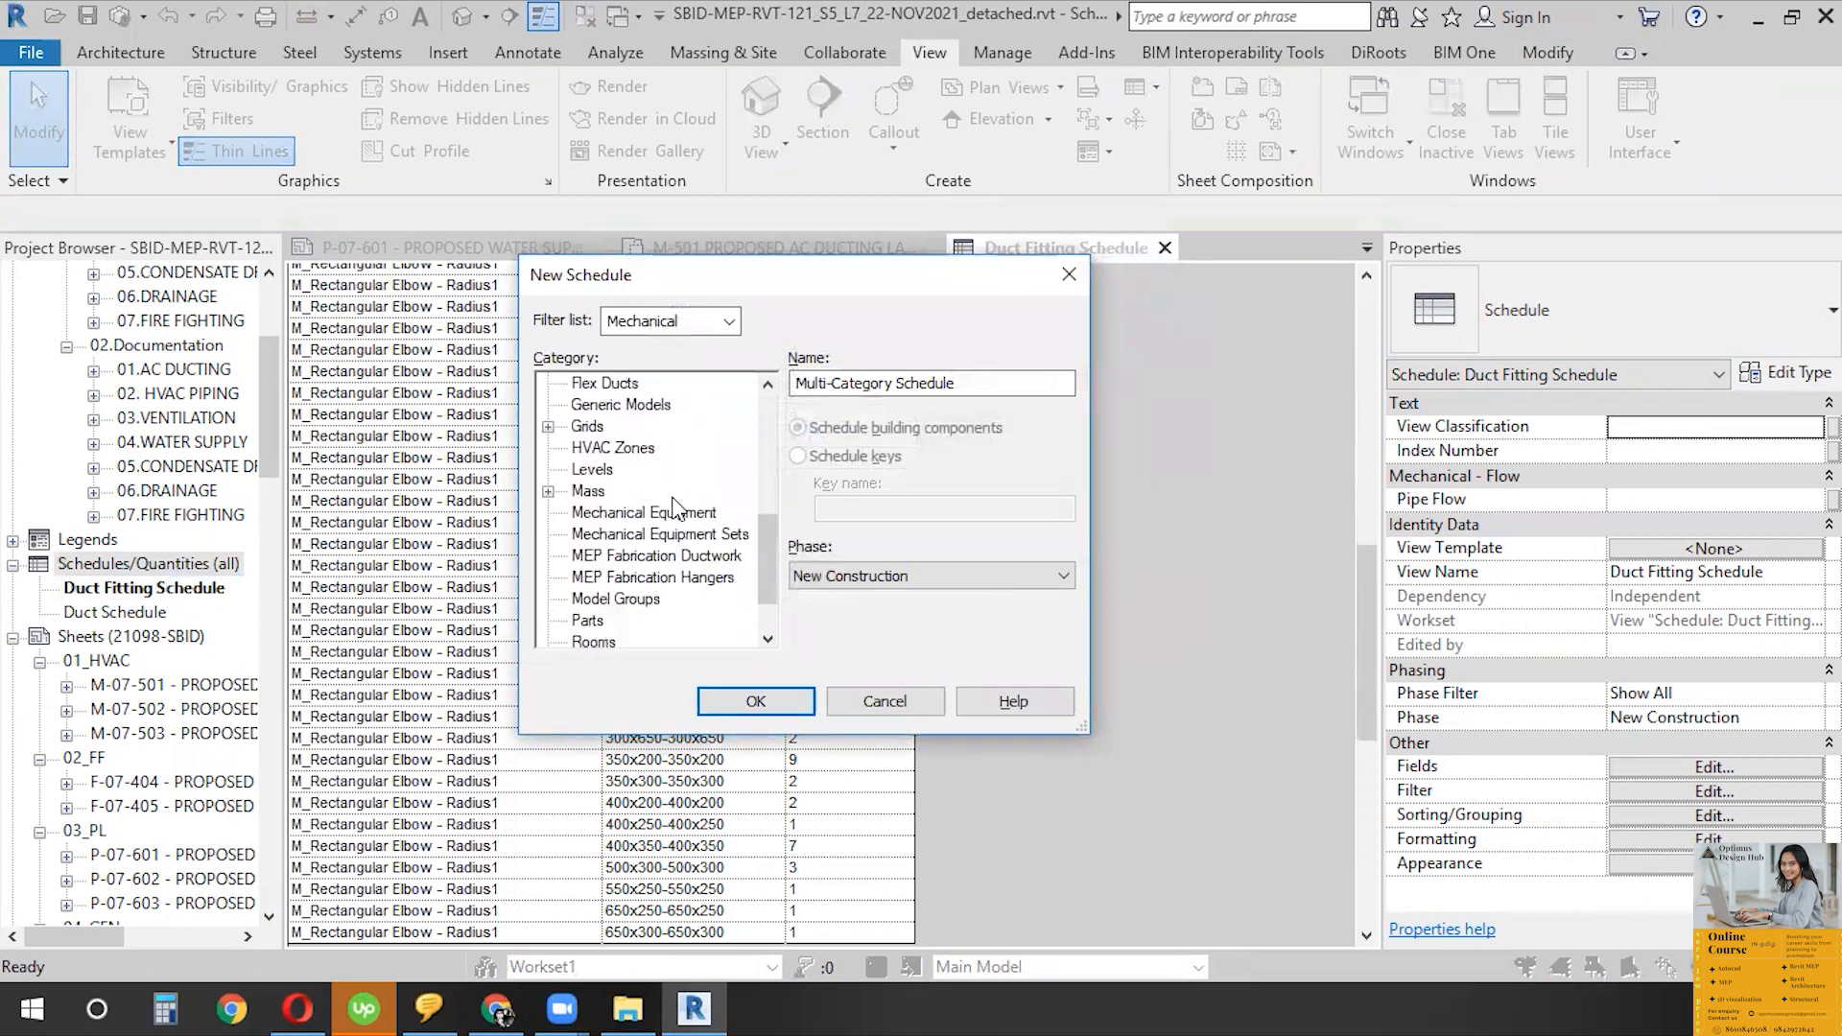
pyautogui.click(653, 512)
pyautogui.click(773, 700)
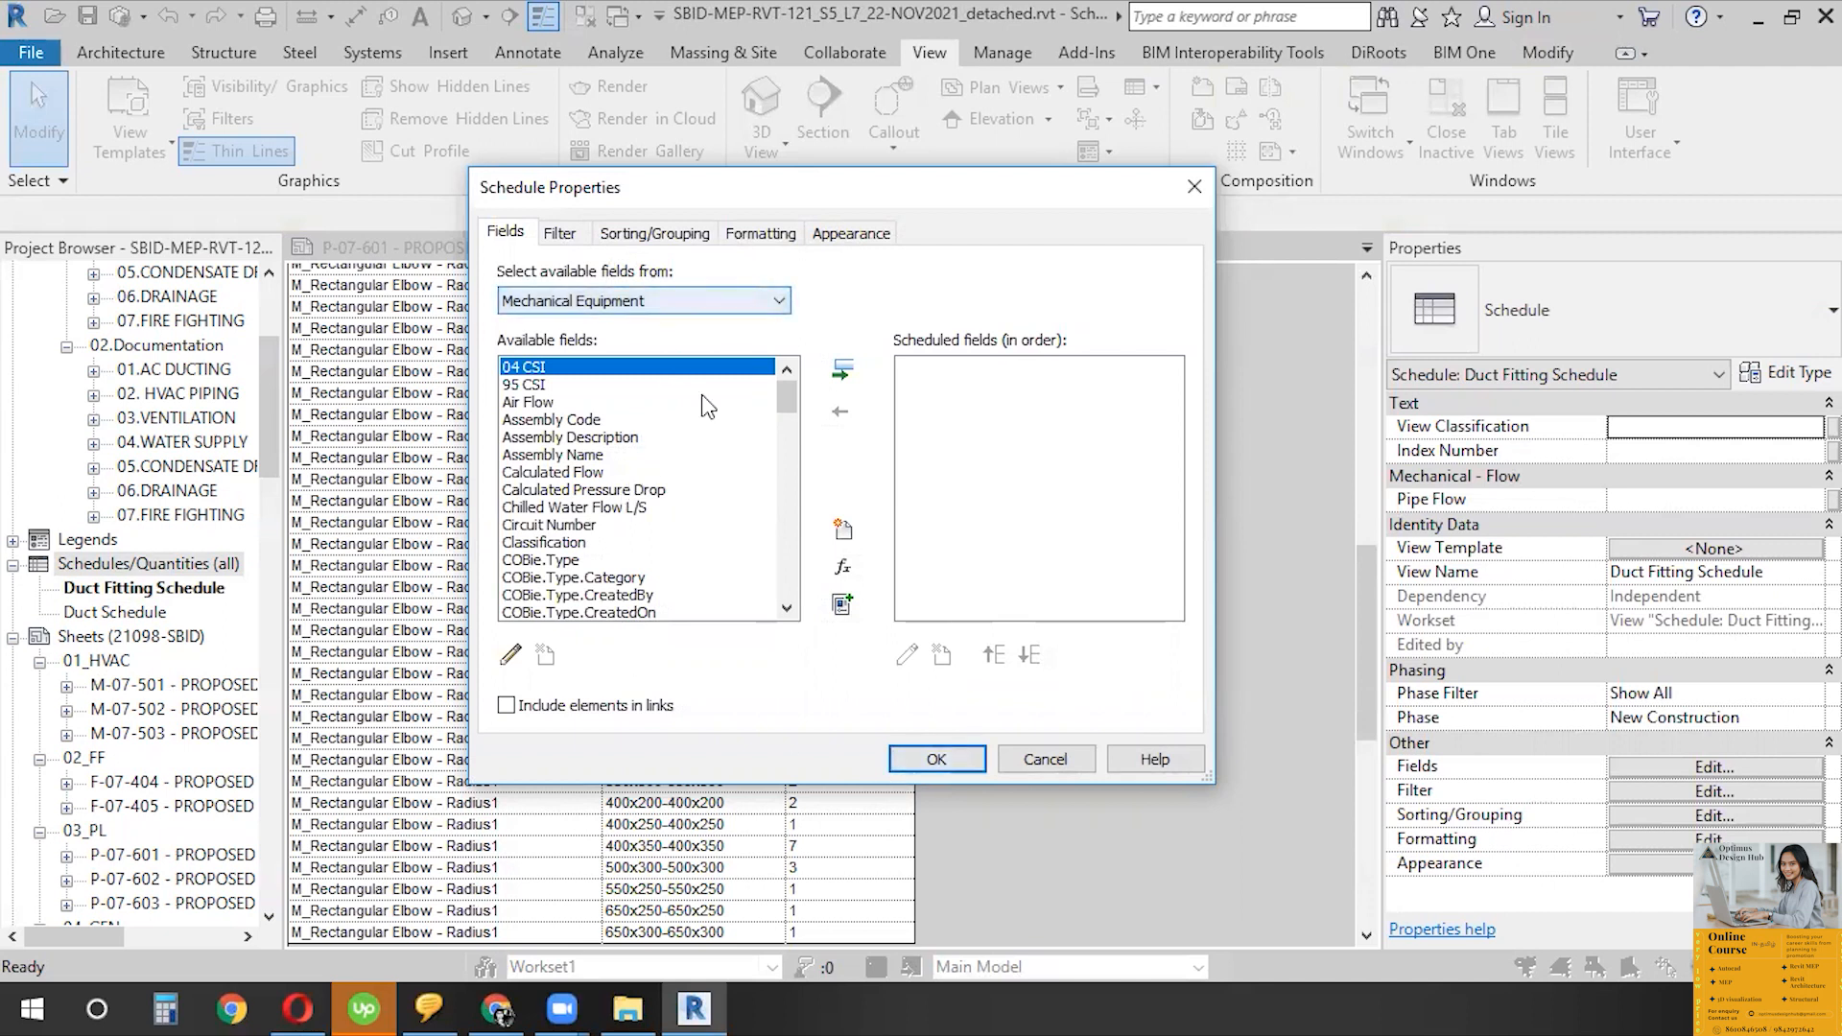
# - Look through the available mechanical equipment fields and add Family to the scheduled fields
pyautogui.click(576, 473)
pyautogui.click(580, 525)
pyautogui.click(600, 573)
pyautogui.scroll(-4, 688, 534)
pyautogui.press('m')
pyautogui.scroll(-5, 691, 533)
pyautogui.click(575, 440)
pyautogui.click(578, 527)
pyautogui.click(597, 579)
pyautogui.scroll(-3, 746, 481)
pyautogui.scroll(-7, 751, 492)
pyautogui.click(607, 524)
pyautogui.click(602, 593)
pyautogui.scroll(-4, 654, 472)
pyautogui.click(619, 438)
pyautogui.press('f')
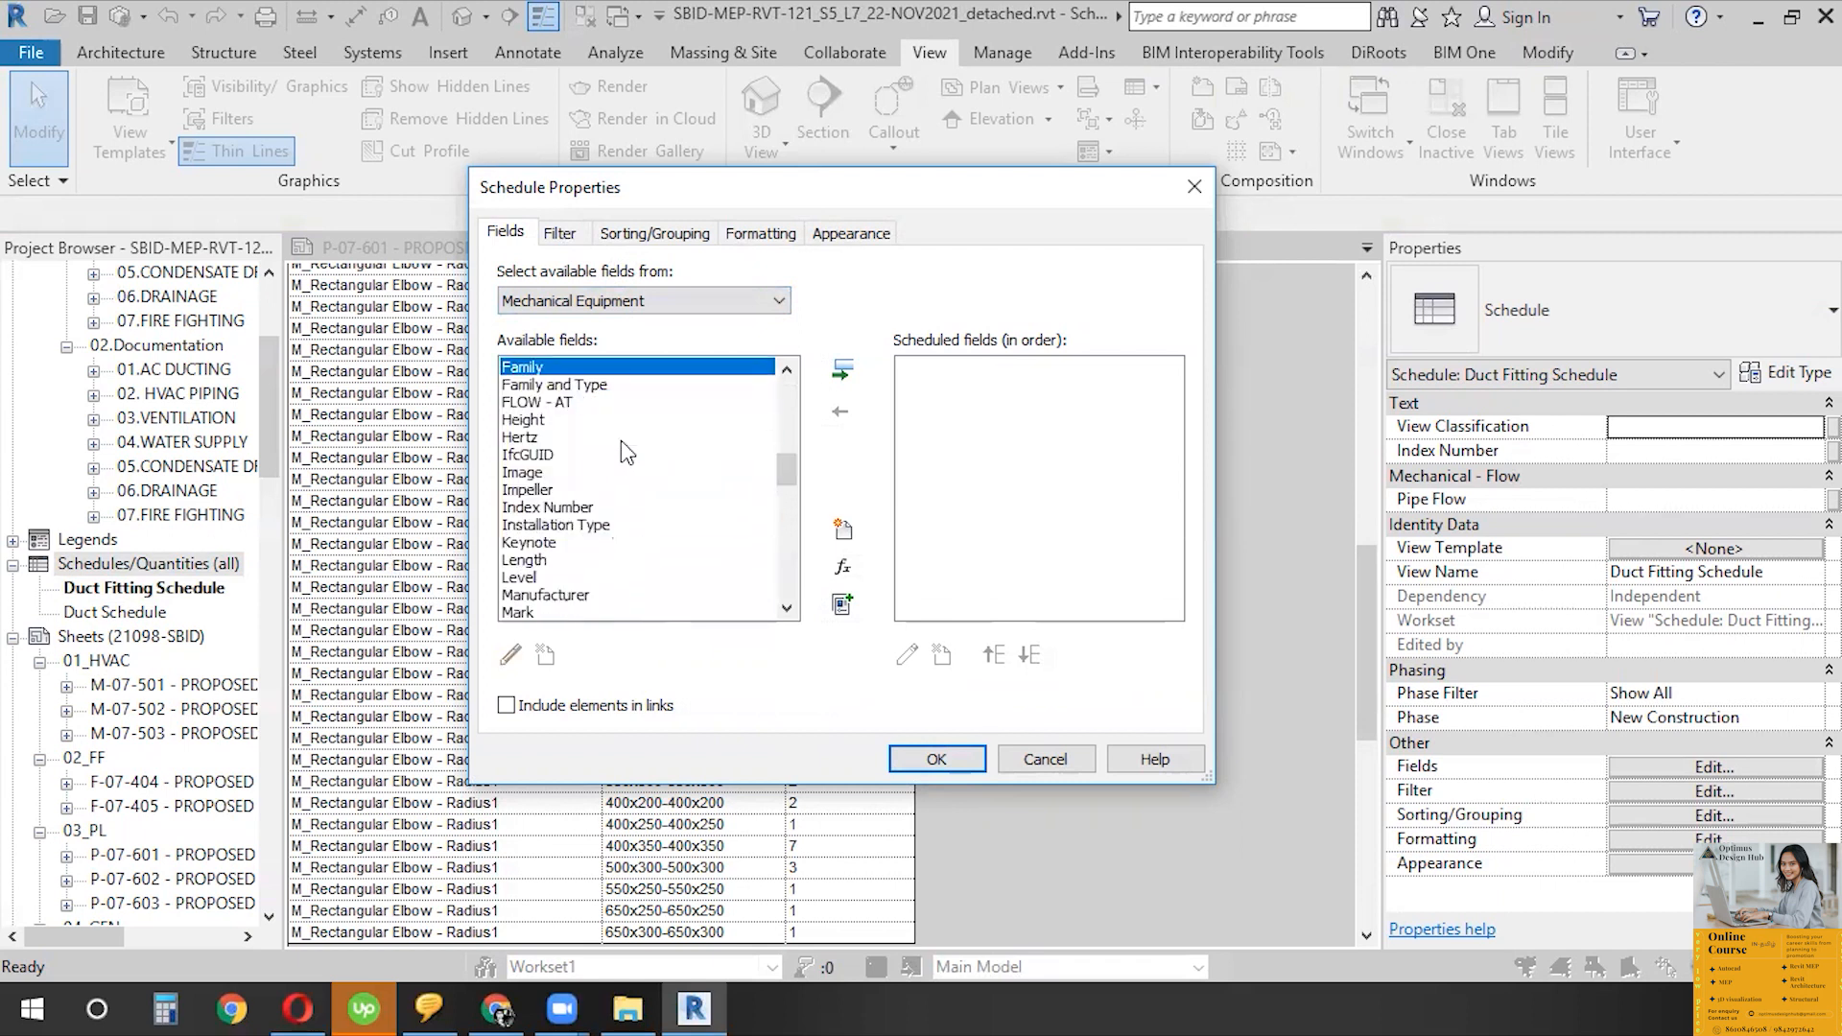
pyautogui.click(842, 368)
# - Add the Type field after Family and create the mechanical equipment schedule
pyautogui.click(580, 422)
pyautogui.click(547, 489)
pyautogui.click(543, 525)
pyautogui.press('t')
pyautogui.press('t')
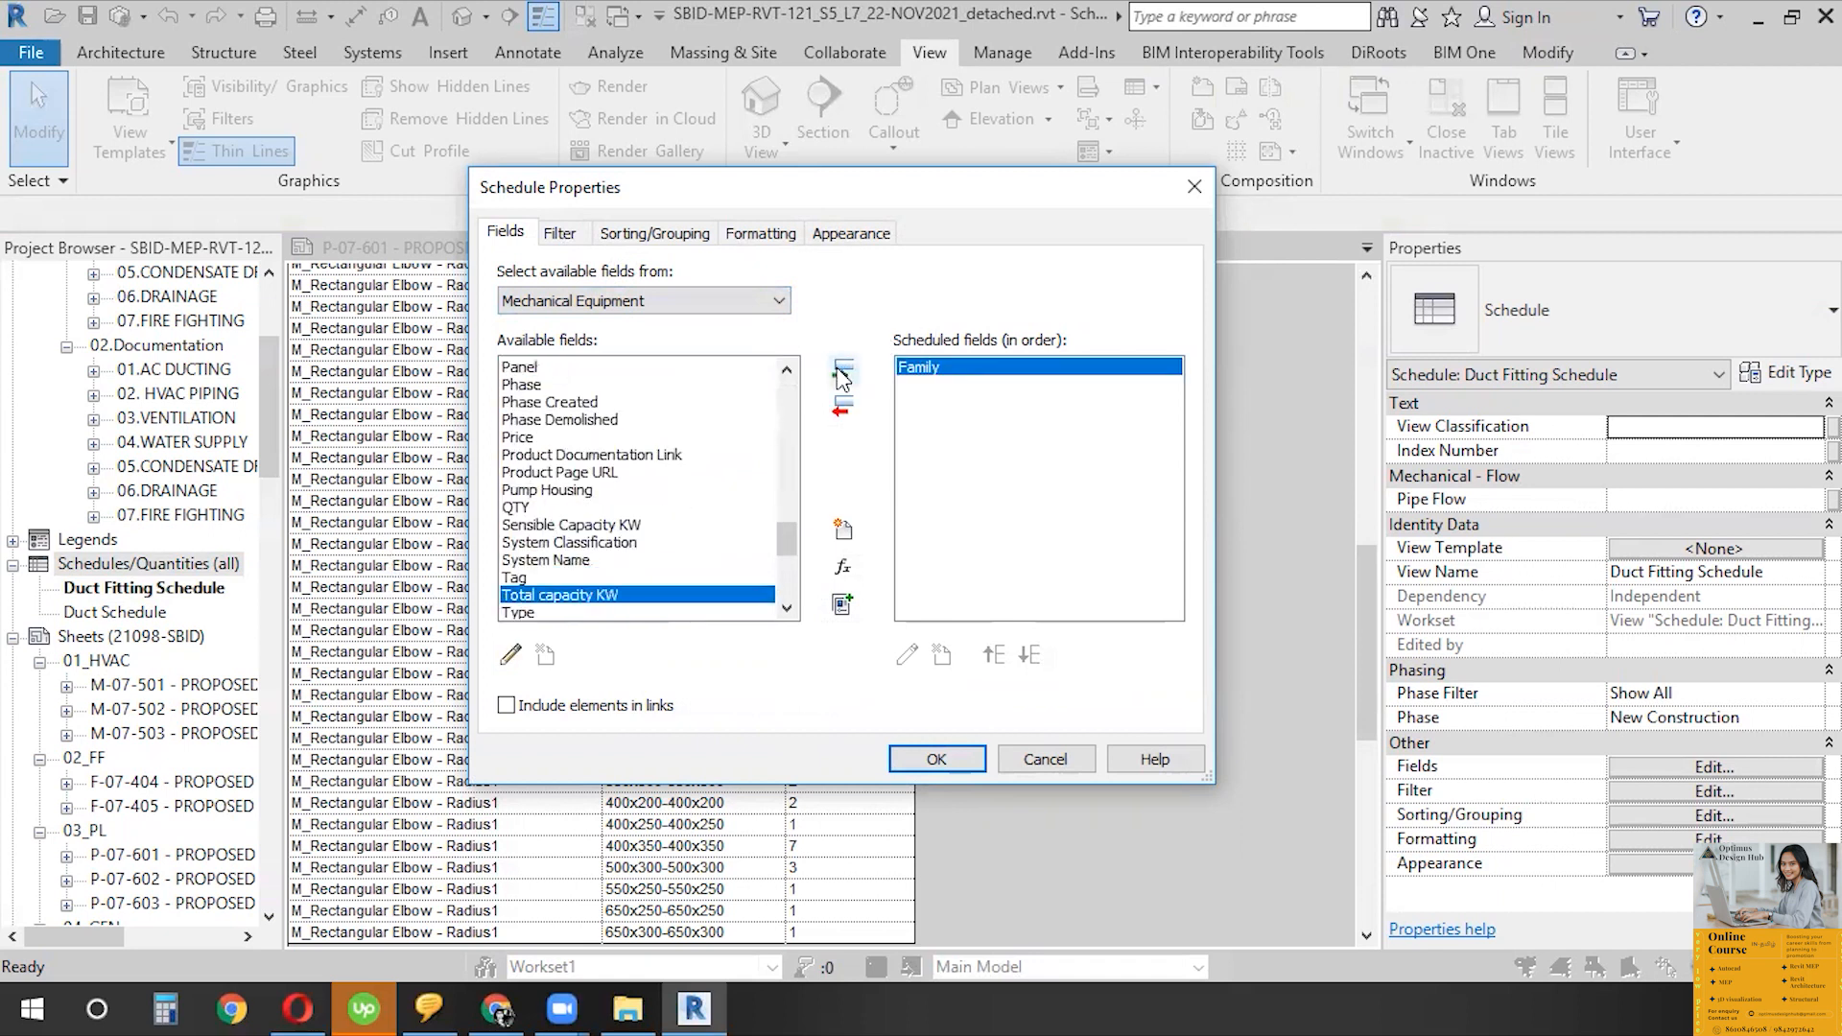
pyautogui.press('t')
pyautogui.click(842, 371)
pyautogui.scroll(5, 689, 474)
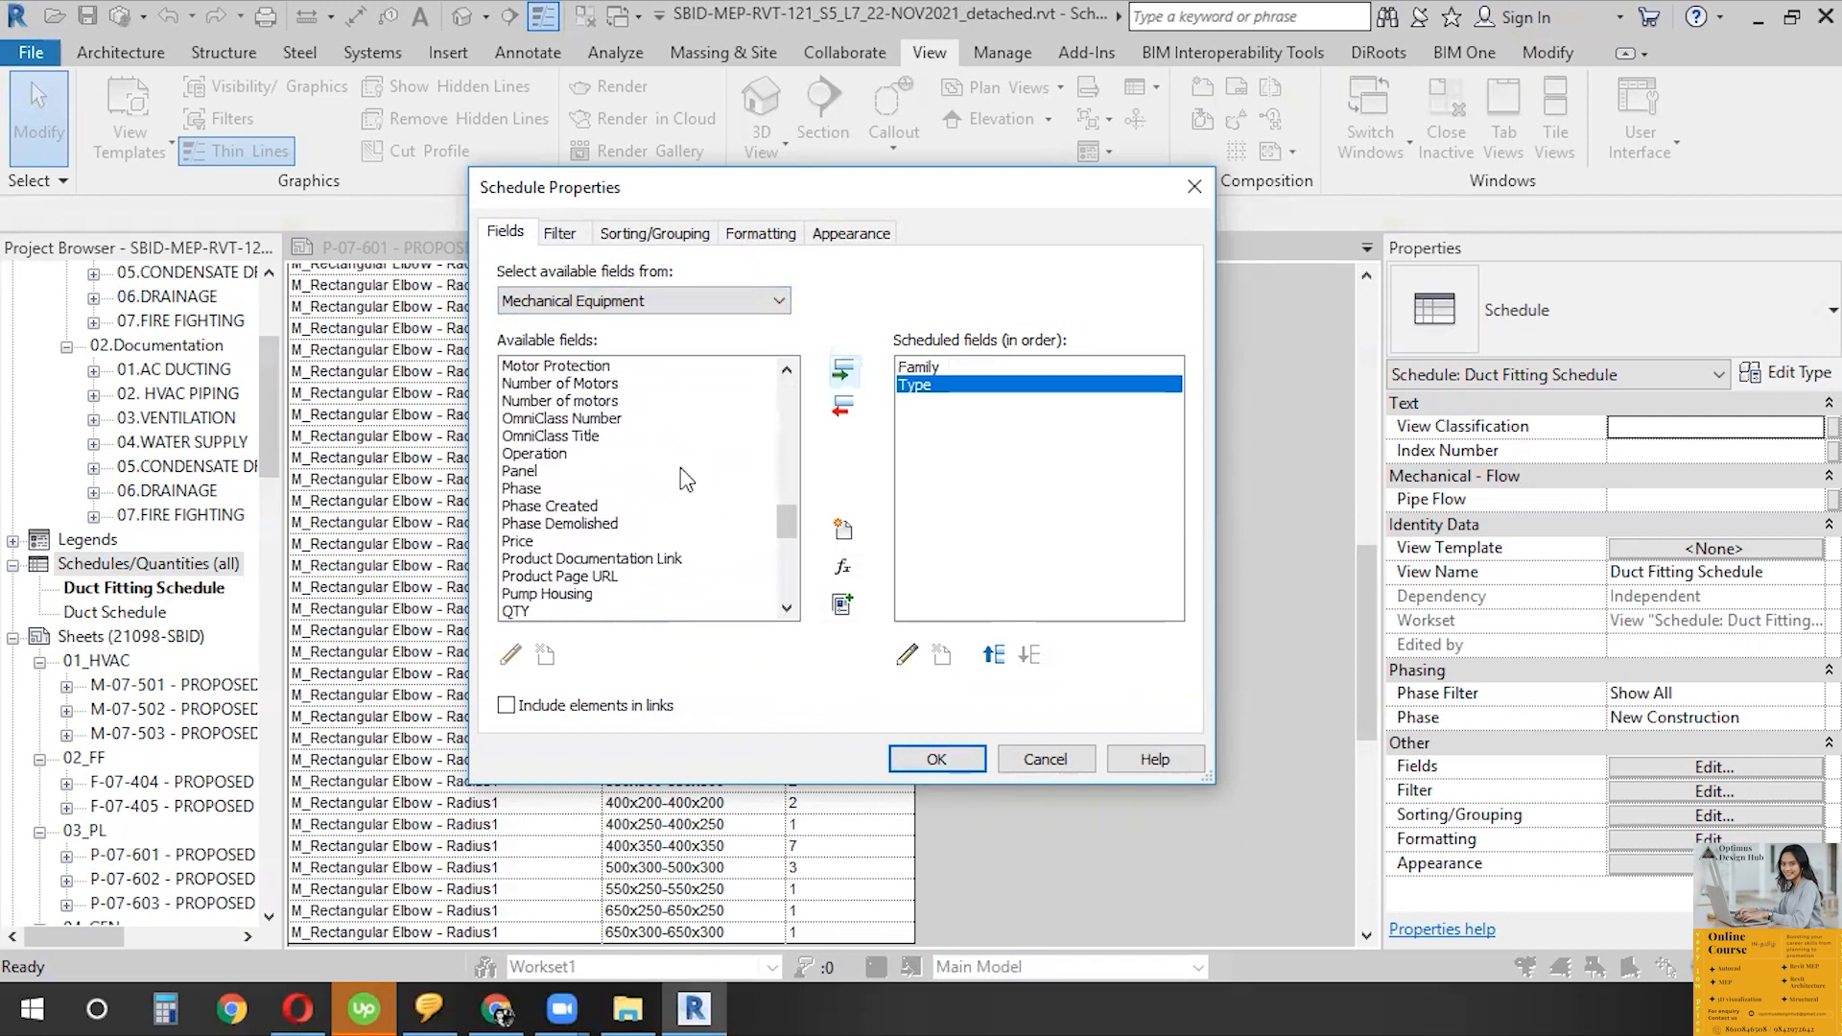
pyautogui.click(925, 764)
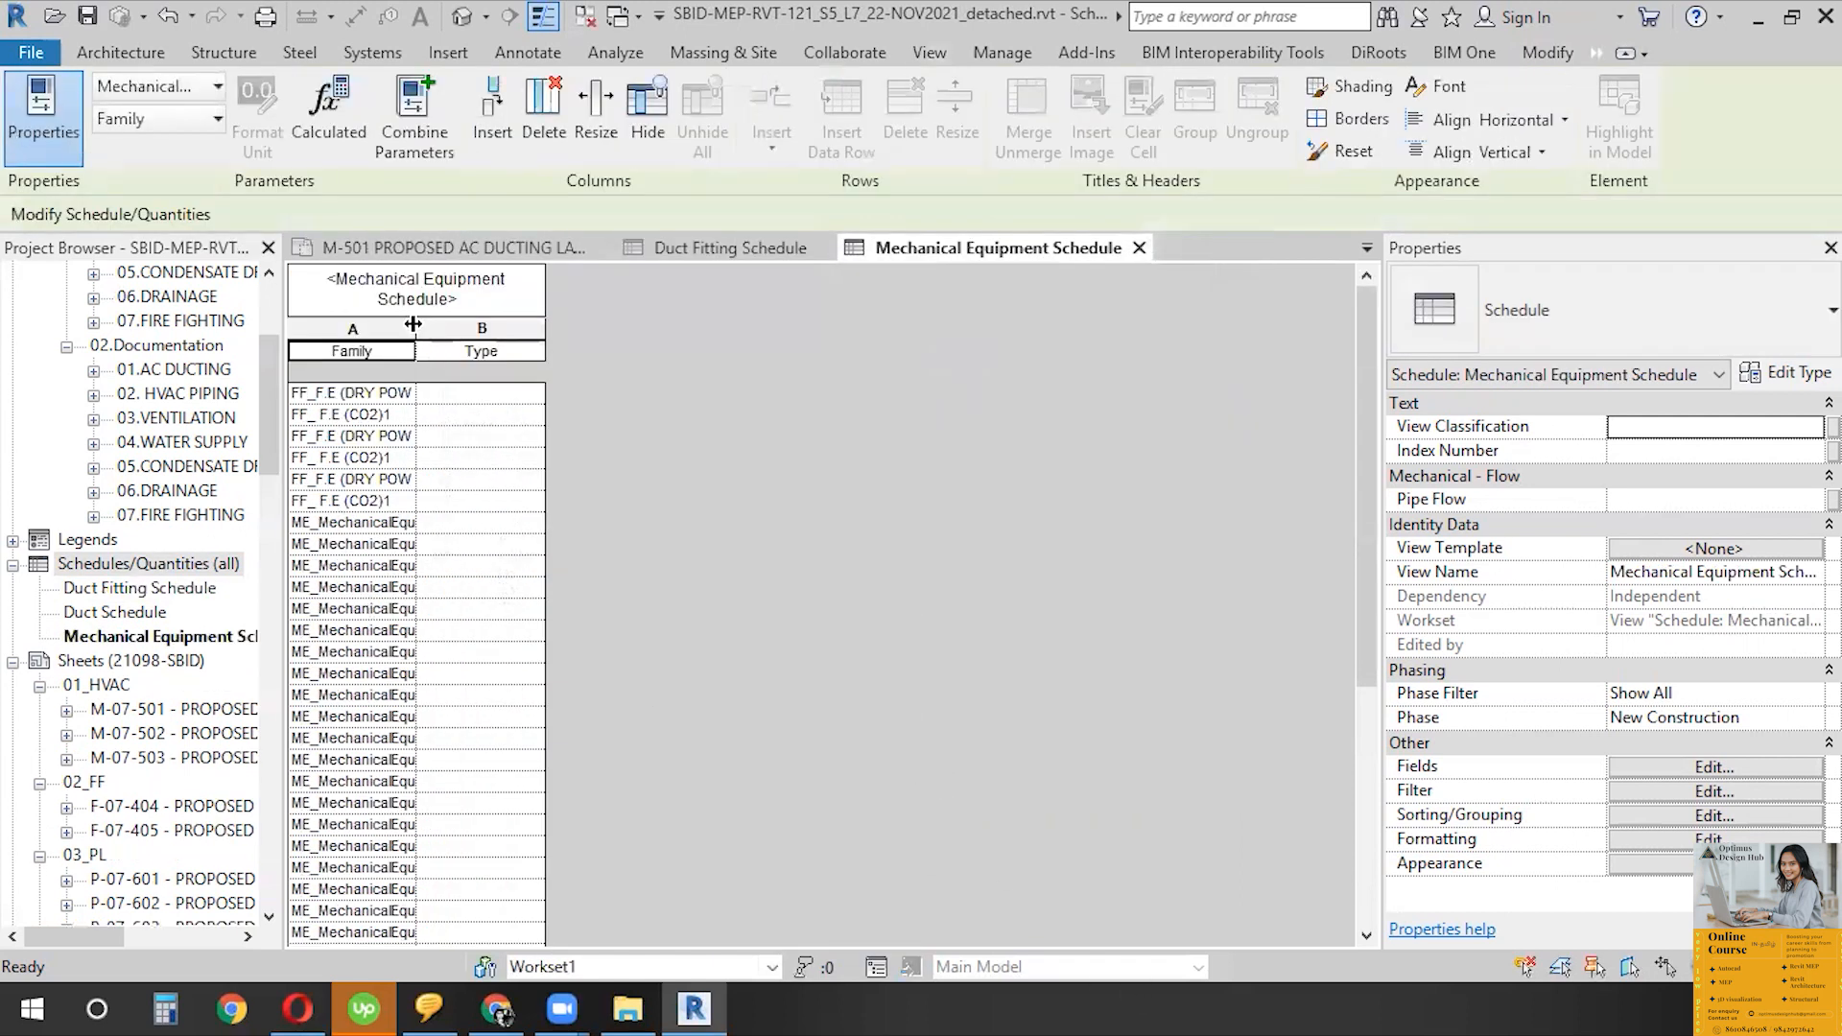
# - Widen the Family column of the Mechanical Equipment Schedule to fit the full family names and look through the listed equipment
pyautogui.moveTo(413, 324); pyautogui.dragTo(691, 329)
pyautogui.scroll(-3, 566, 700)
pyautogui.scroll(3, 578, 710)
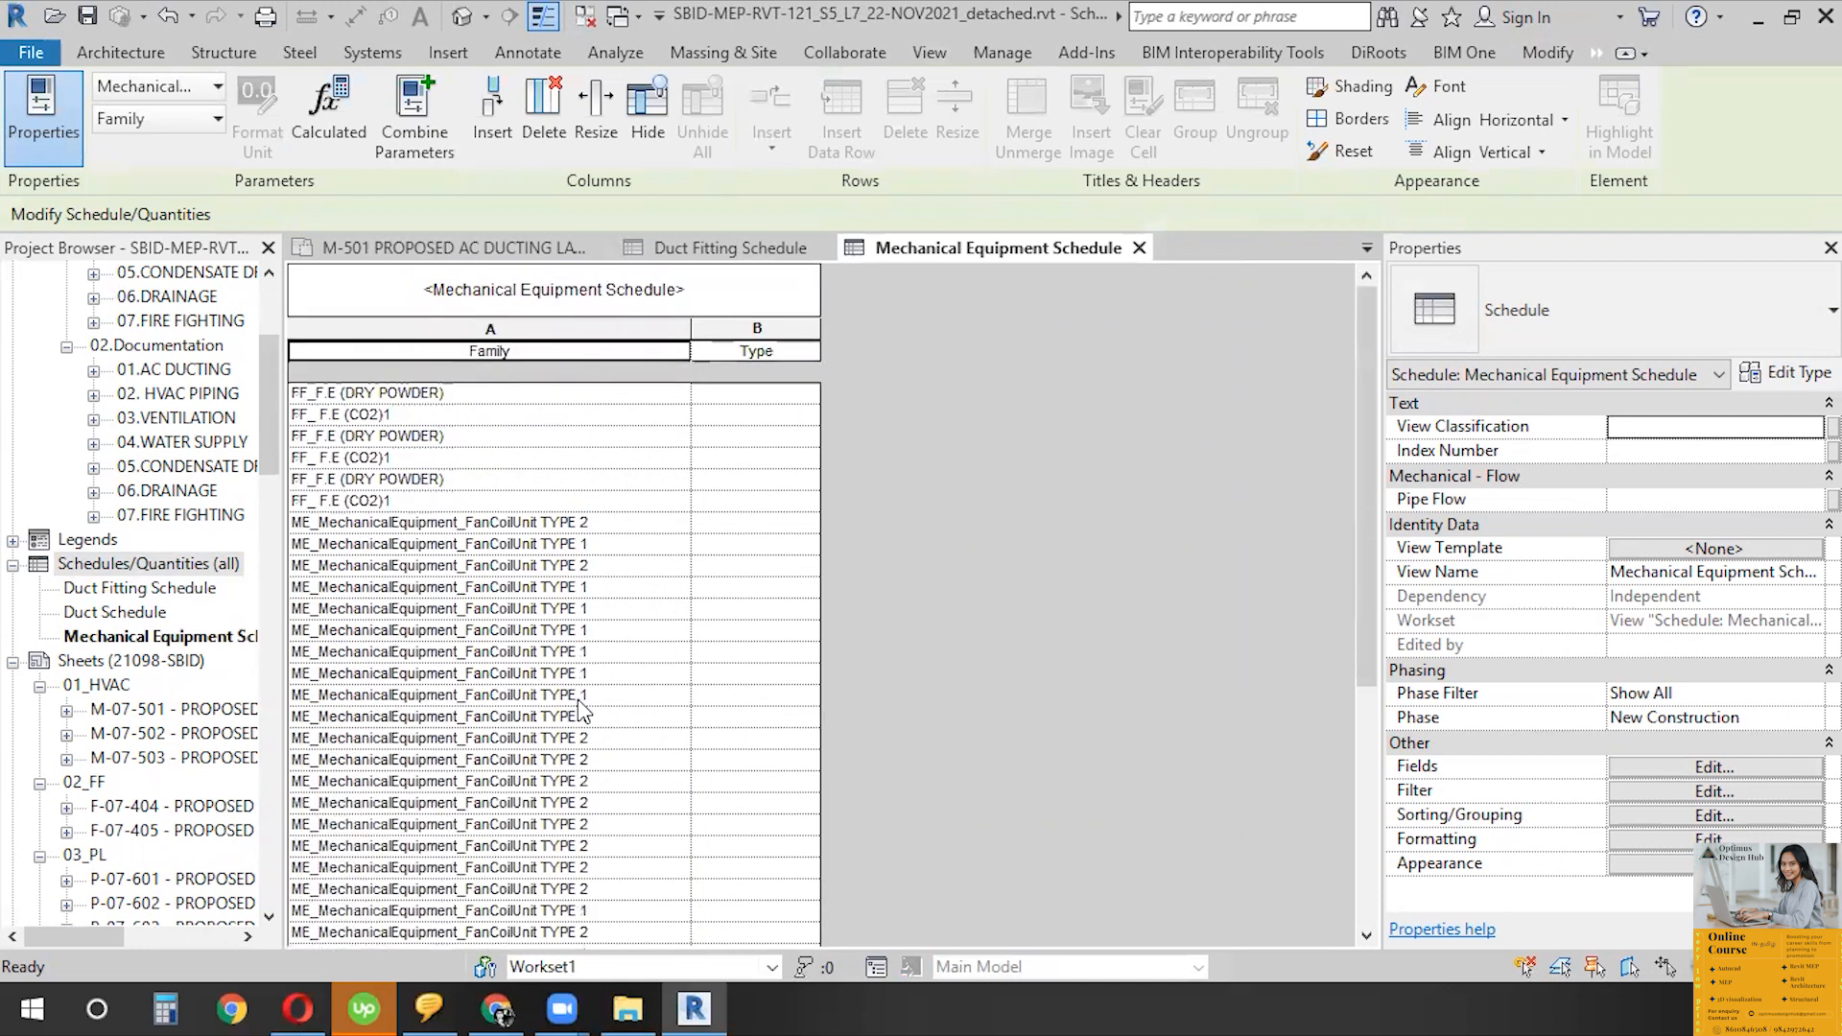
pyautogui.scroll(-3, 579, 610)
pyautogui.scroll(-3, 578, 609)
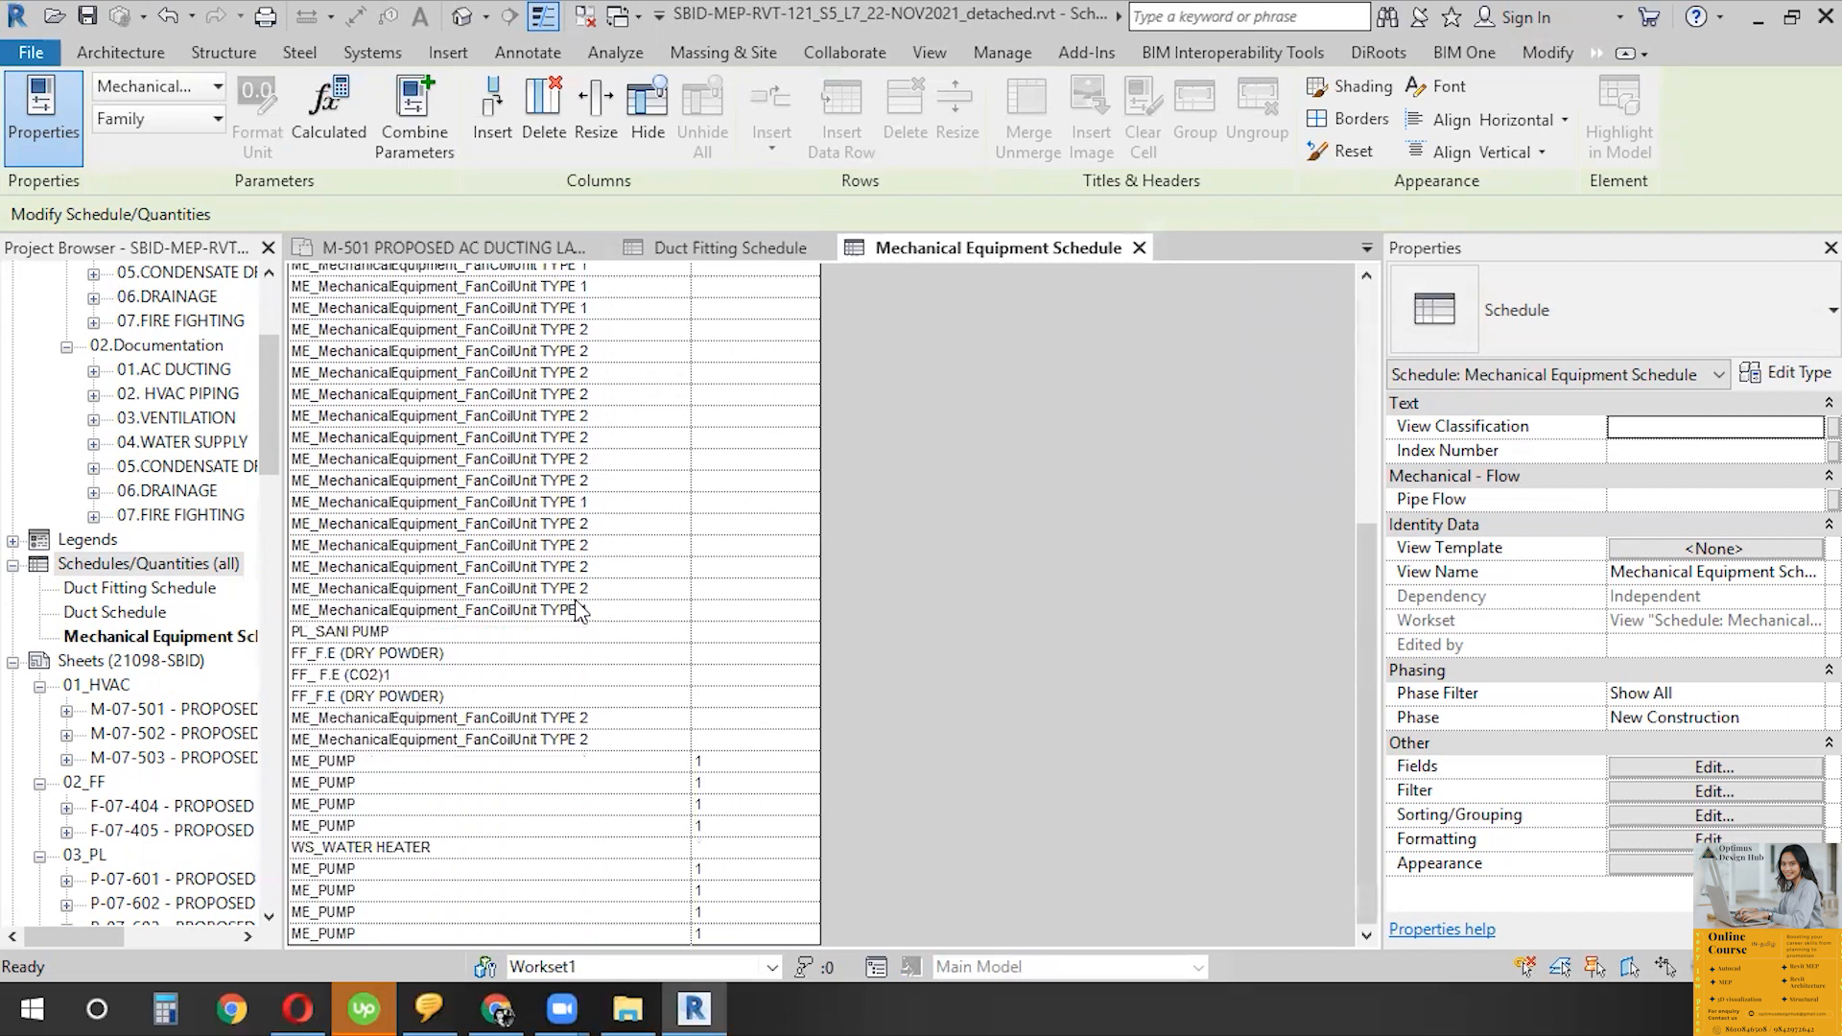
pyautogui.scroll(6, 579, 610)
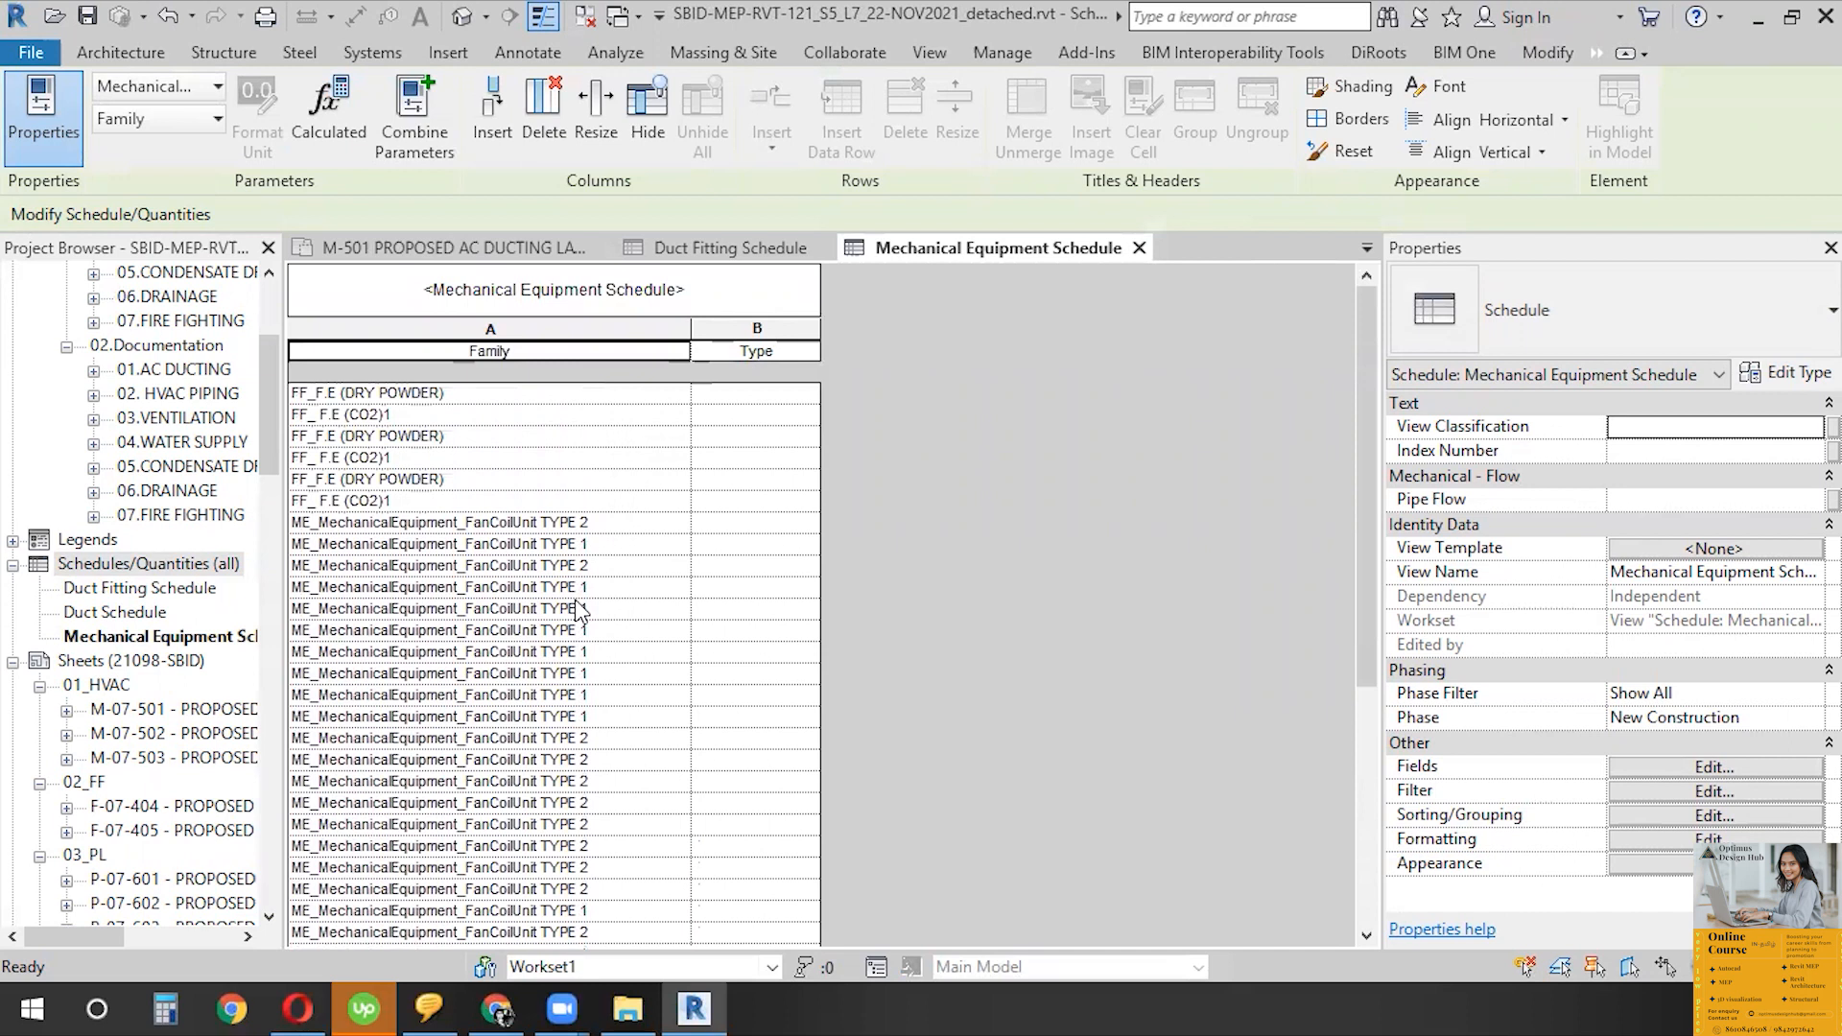
# - In the M-501 AC ducting plan, select the whole layout and filter the selection to the Mechanical Equipment category
pyautogui.click(562, 248)
pyautogui.scroll(-2, 1086, 503)
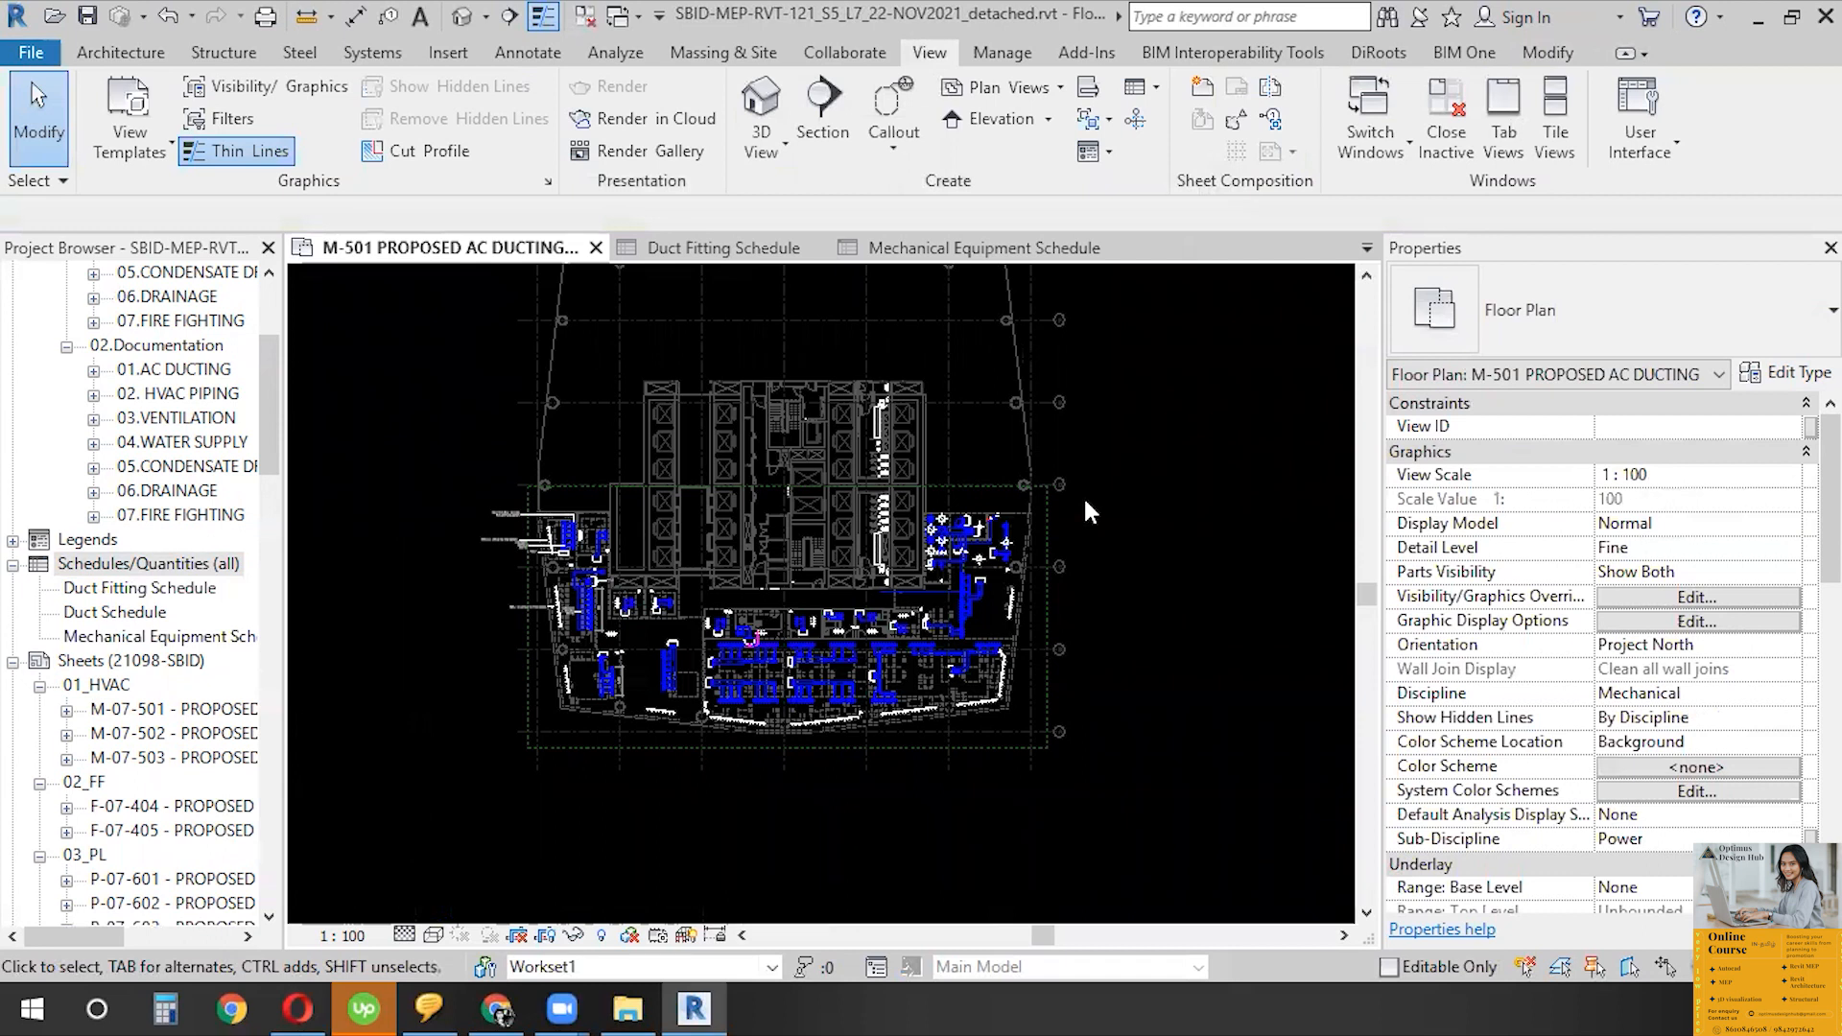
pyautogui.scroll(3, 935, 628)
pyautogui.scroll(-3, 622, 635)
pyautogui.scroll(2, 622, 635)
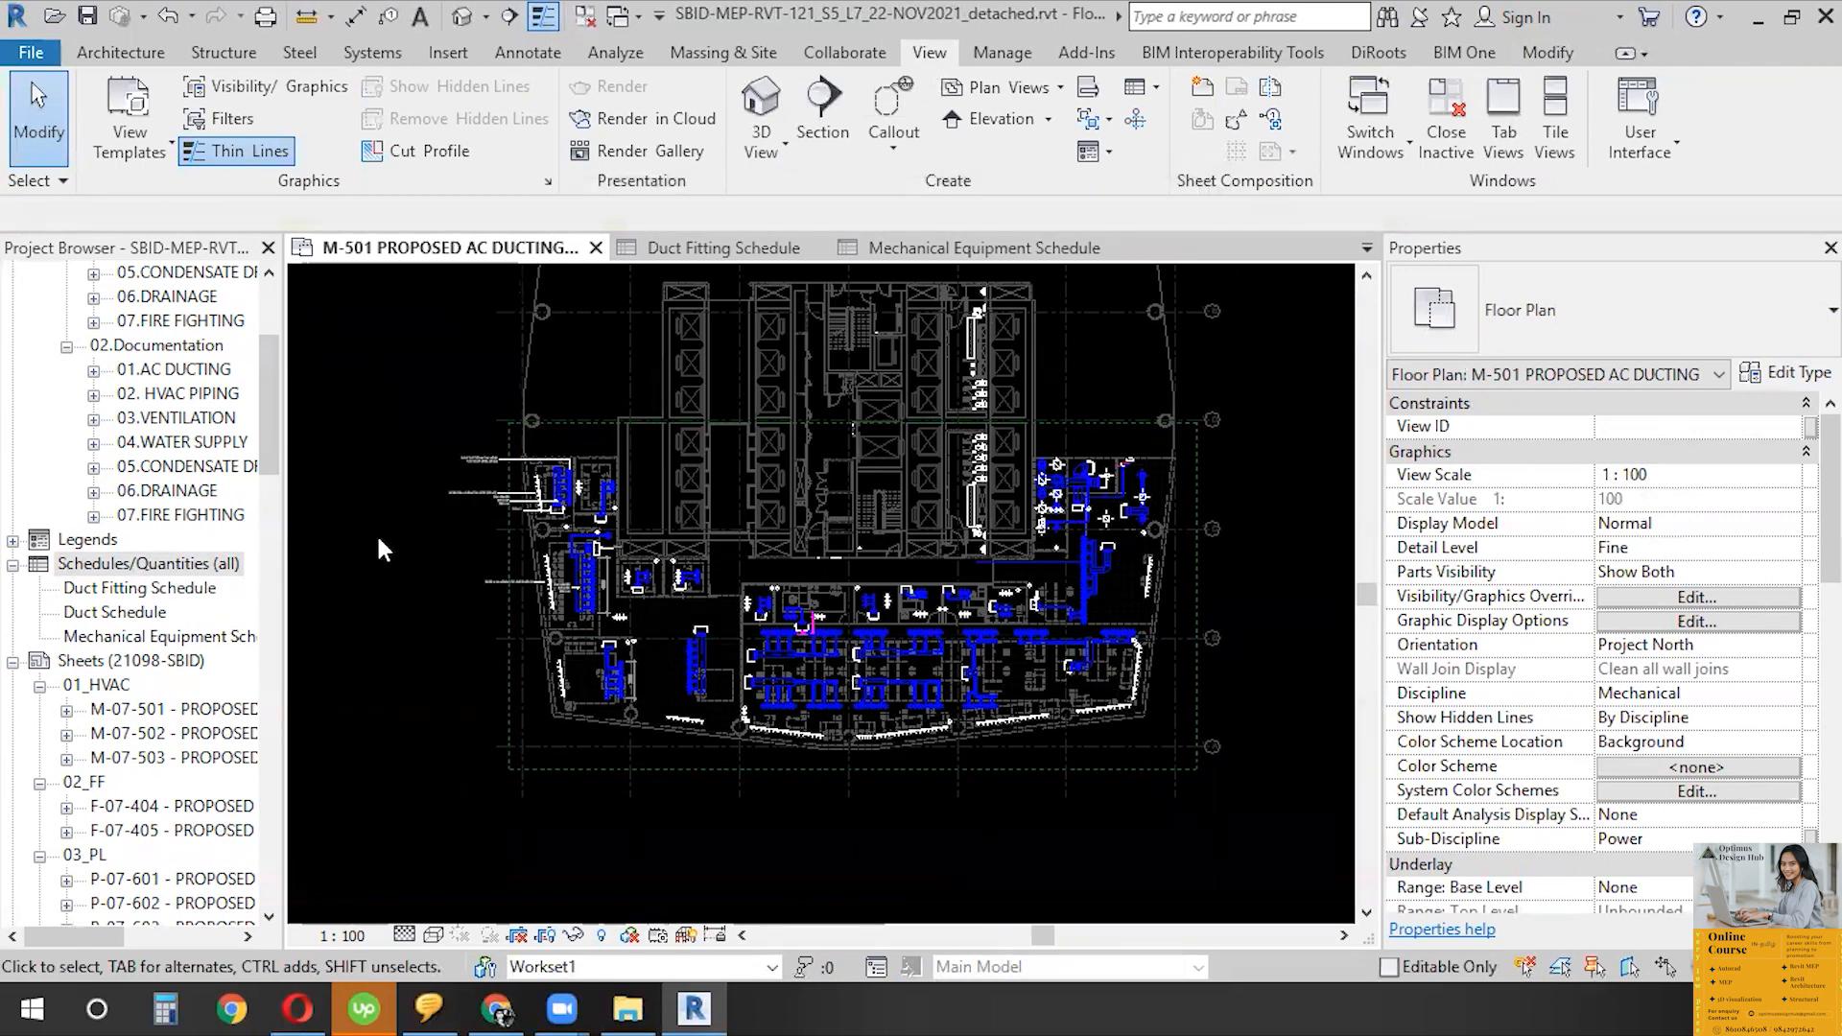
pyautogui.moveTo(369, 380); pyautogui.dragTo(1252, 851)
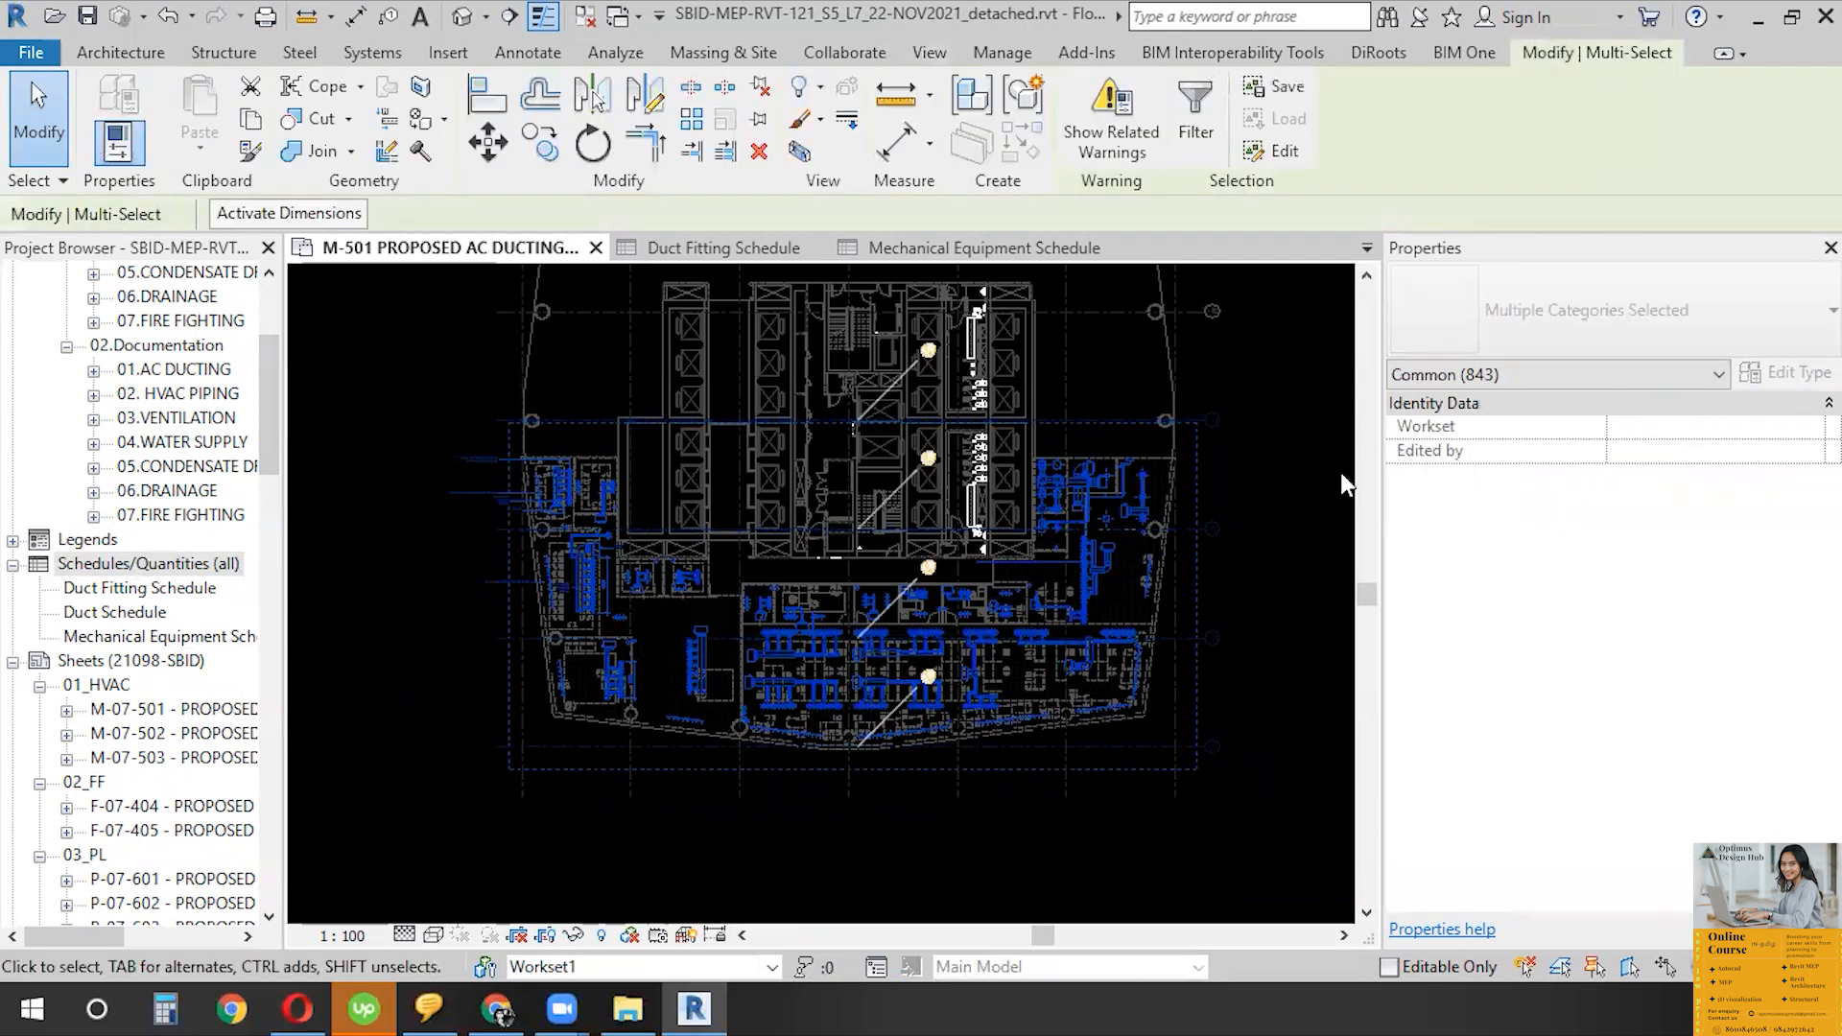
pyautogui.click(1195, 125)
pyautogui.click(1095, 374)
pyautogui.click(772, 530)
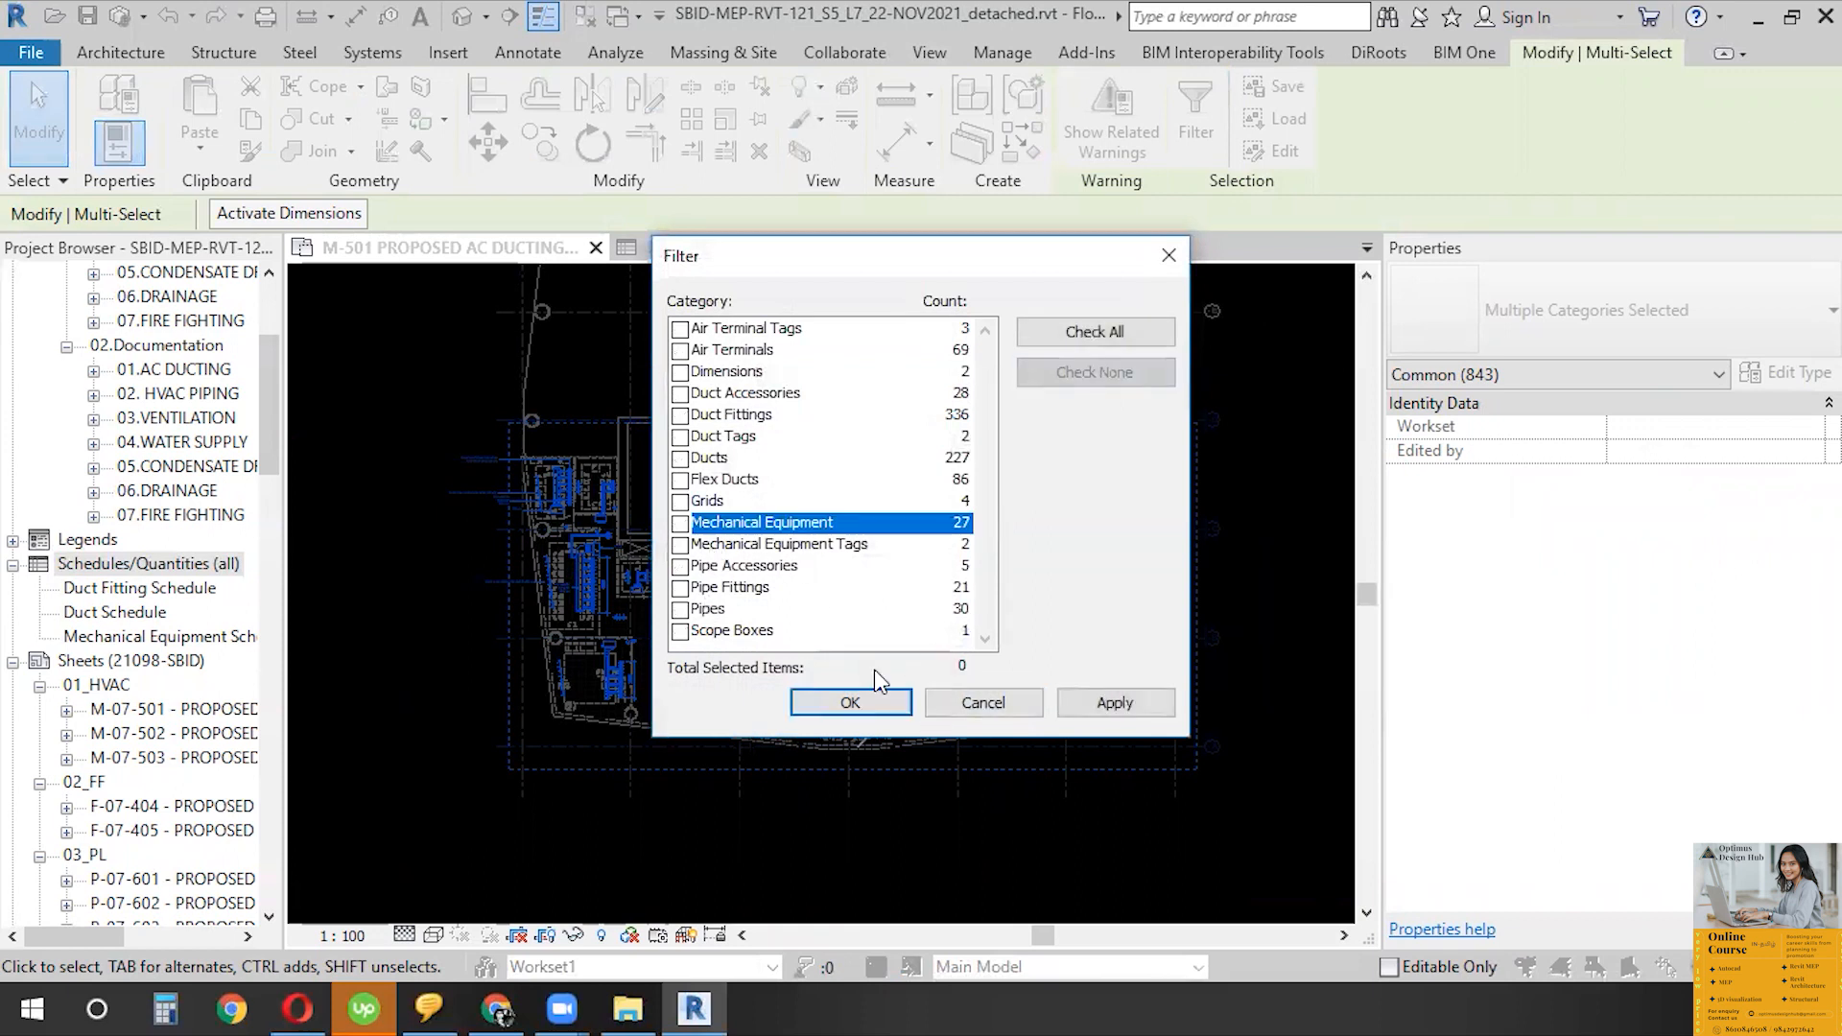
pyautogui.click(851, 702)
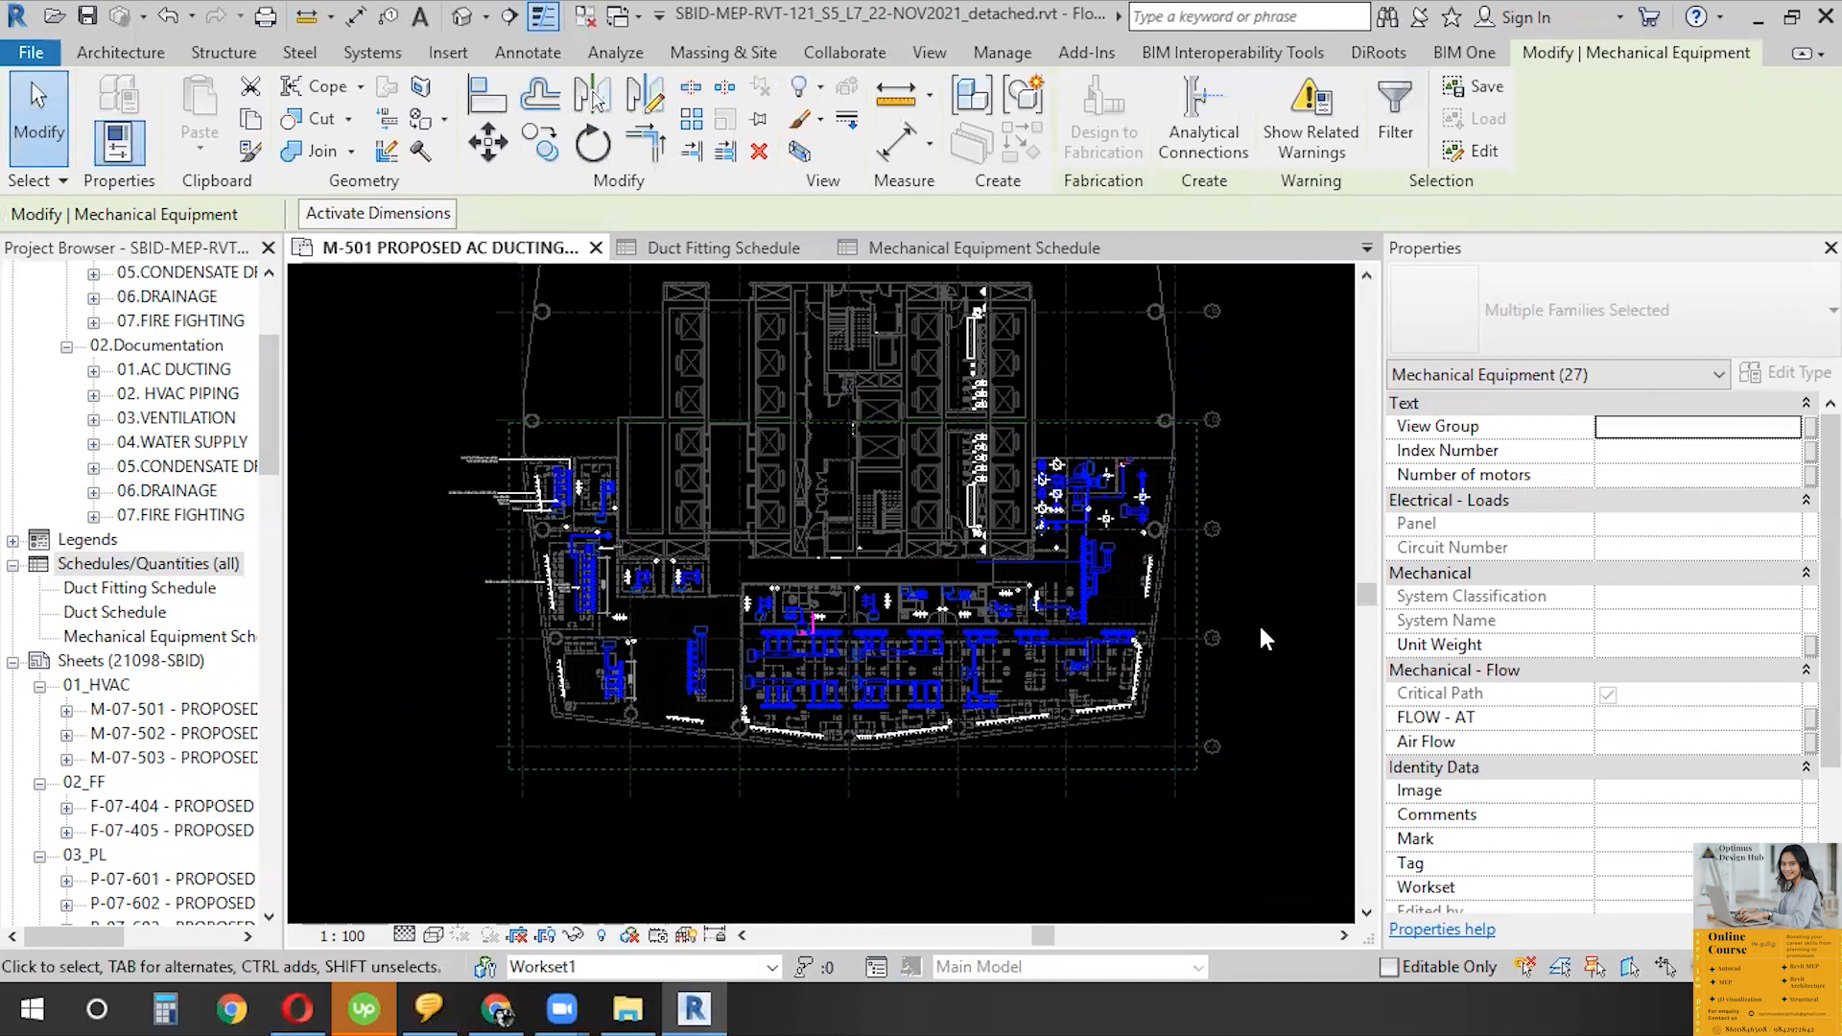
# - Examine the selected equipment in the plan, clear the selection and check the properties of a single fan coil unit
pyautogui.scroll(4, 1151, 537)
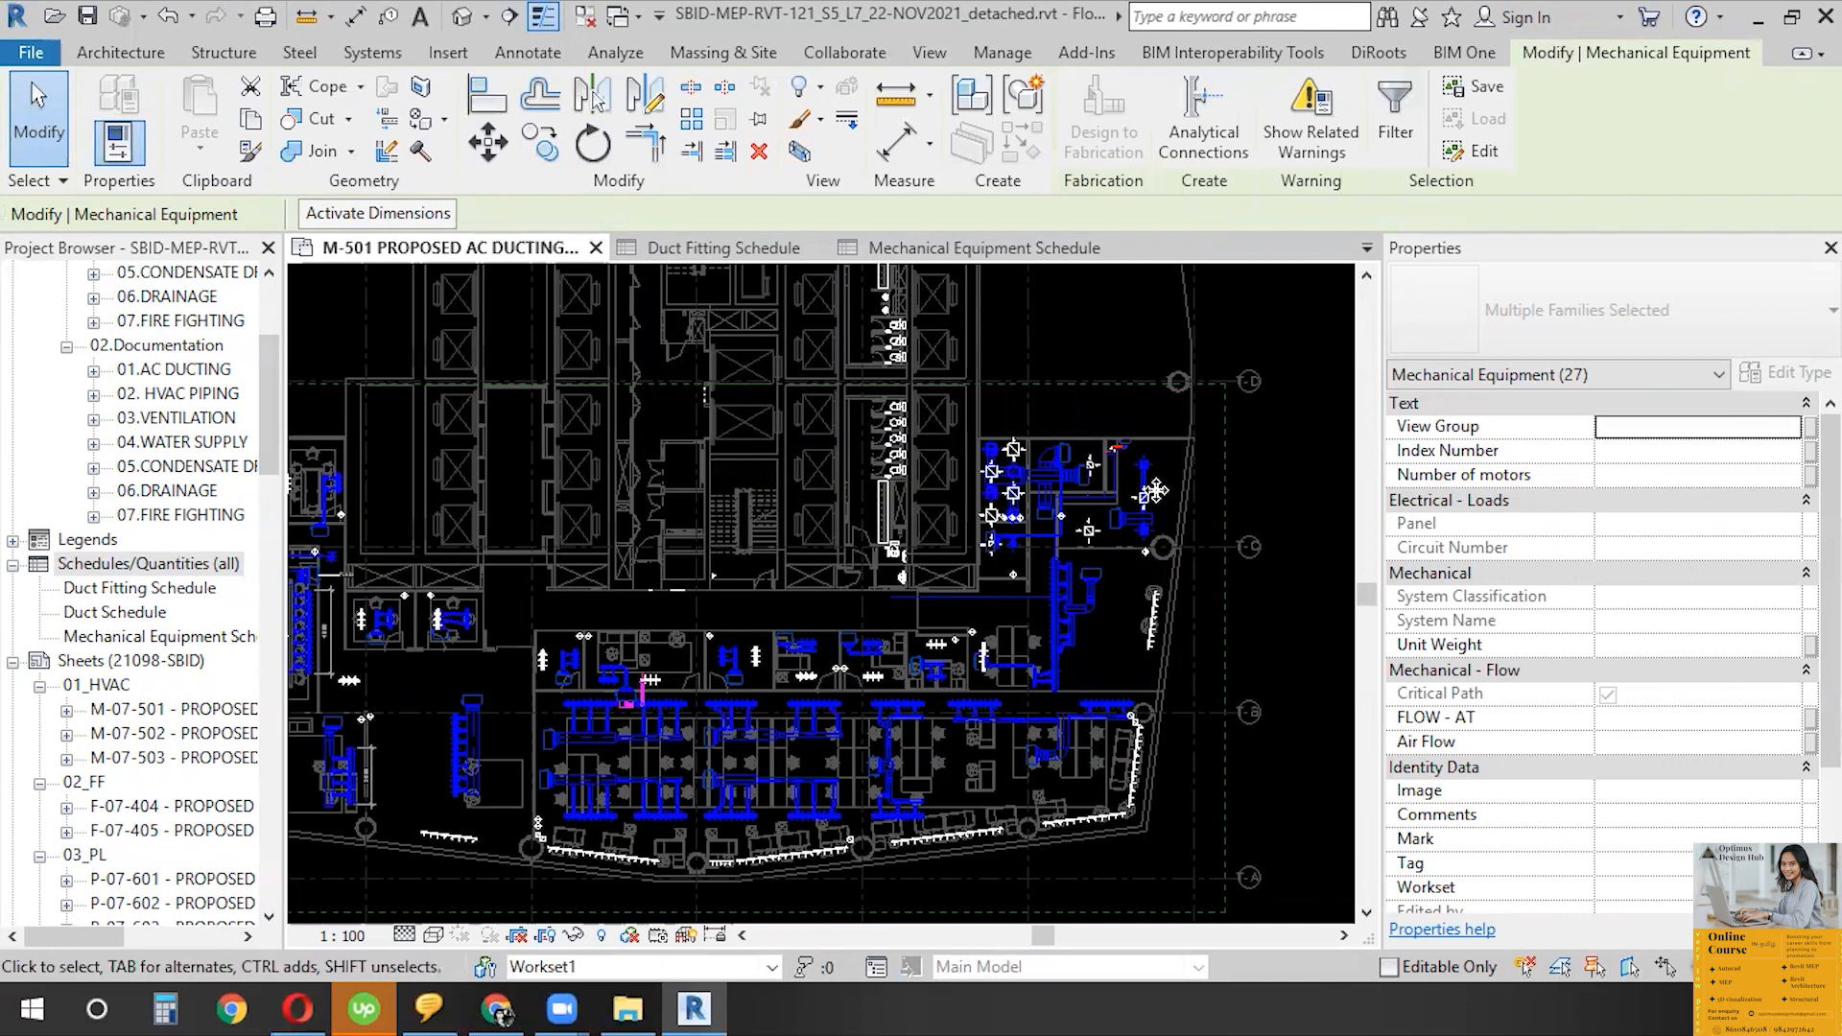
pyautogui.scroll(2, 1045, 474)
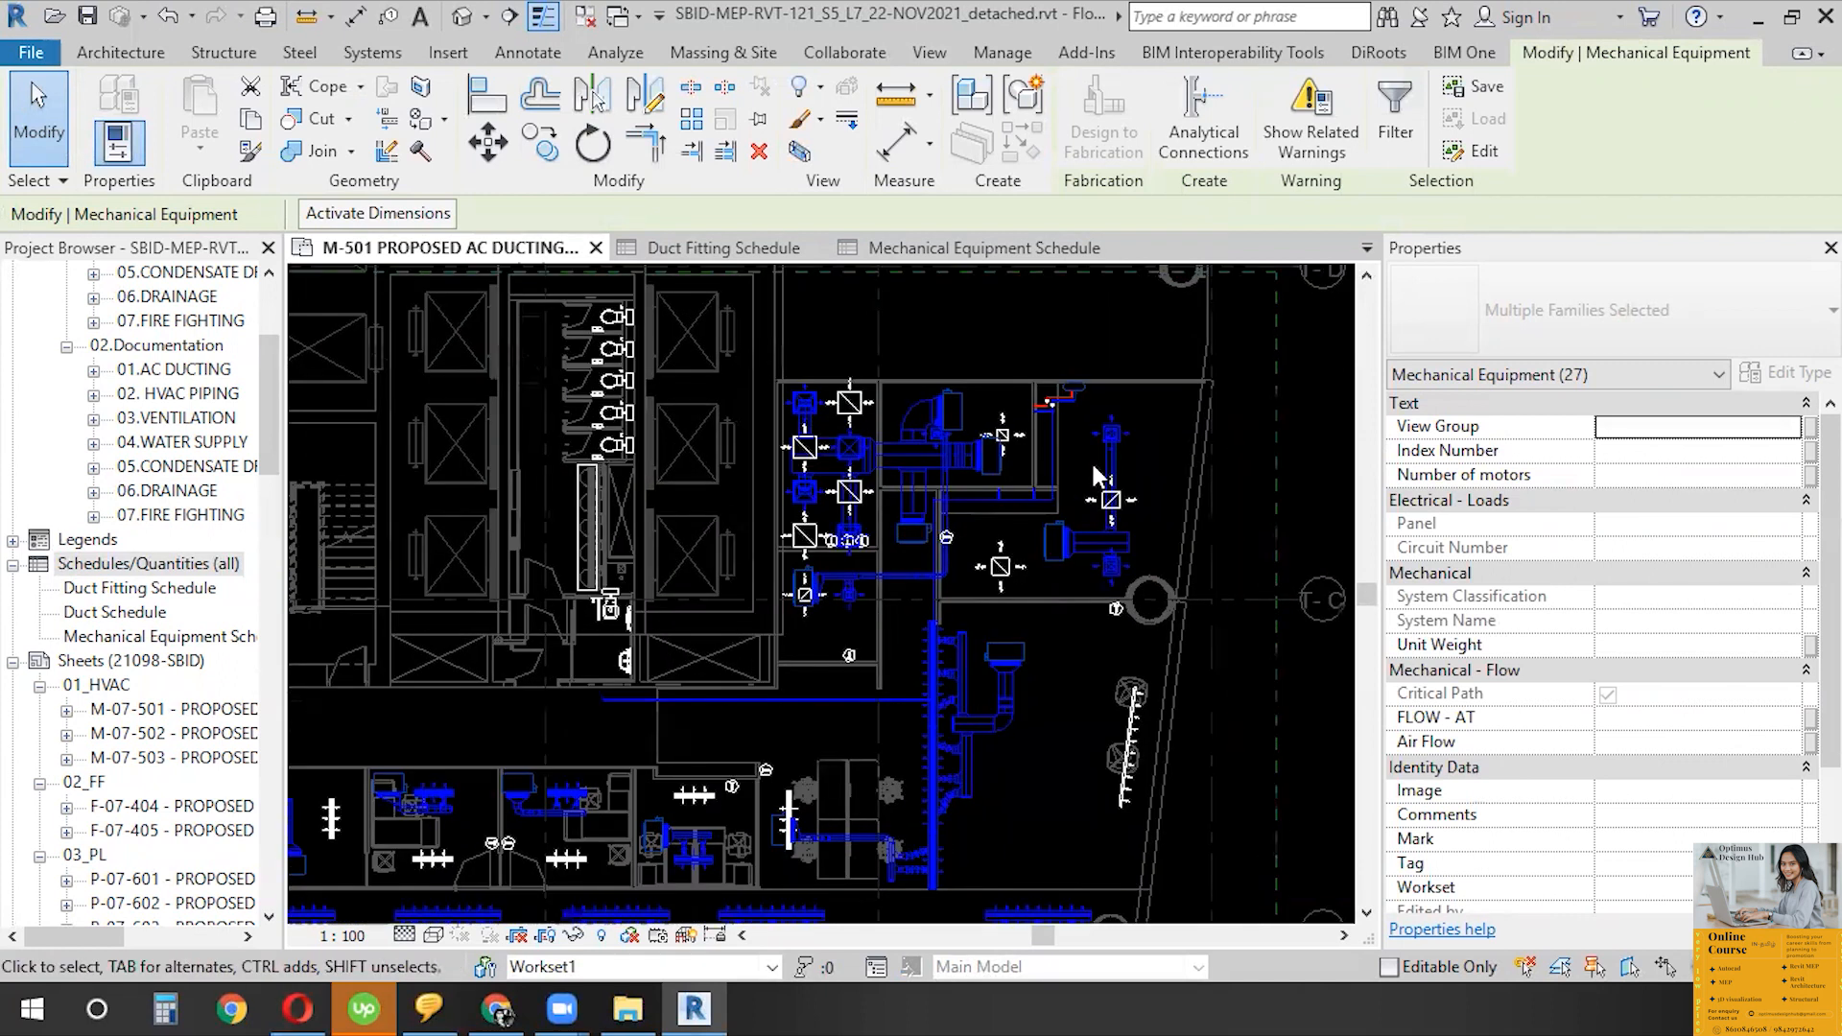
pyautogui.scroll(5, 1090, 459)
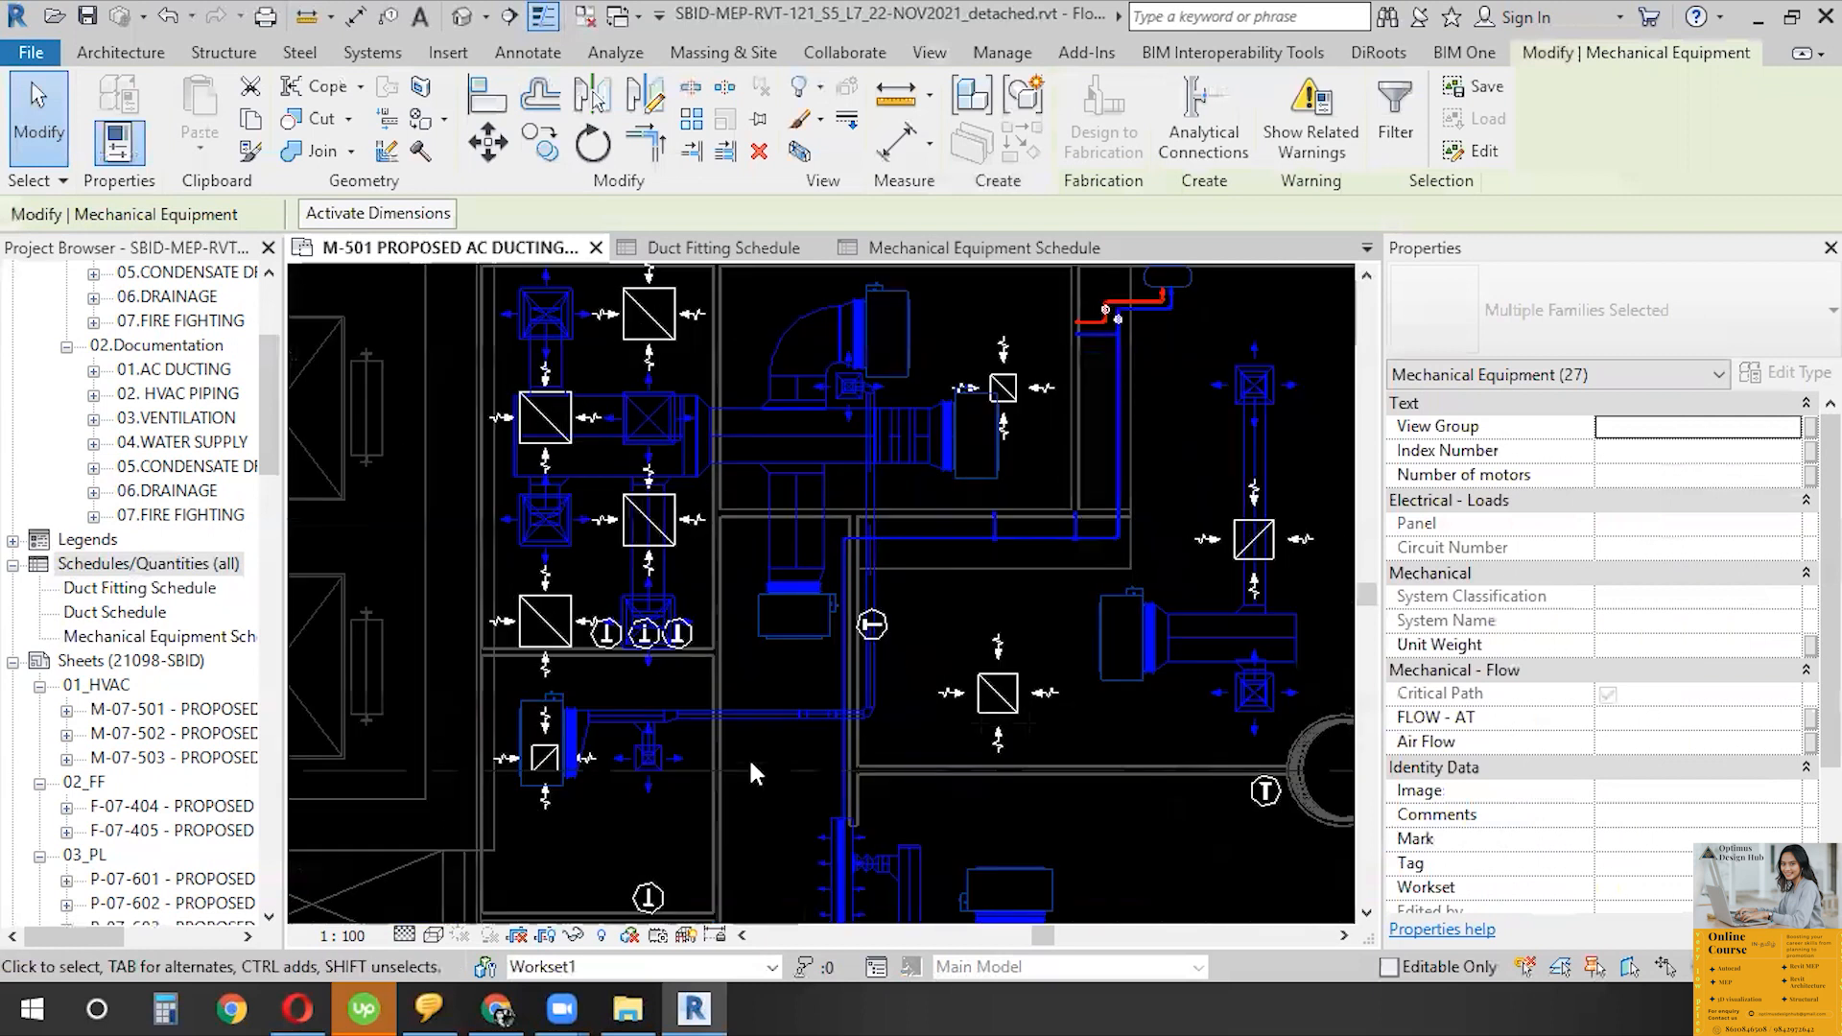
pyautogui.scroll(-2, 1057, 428)
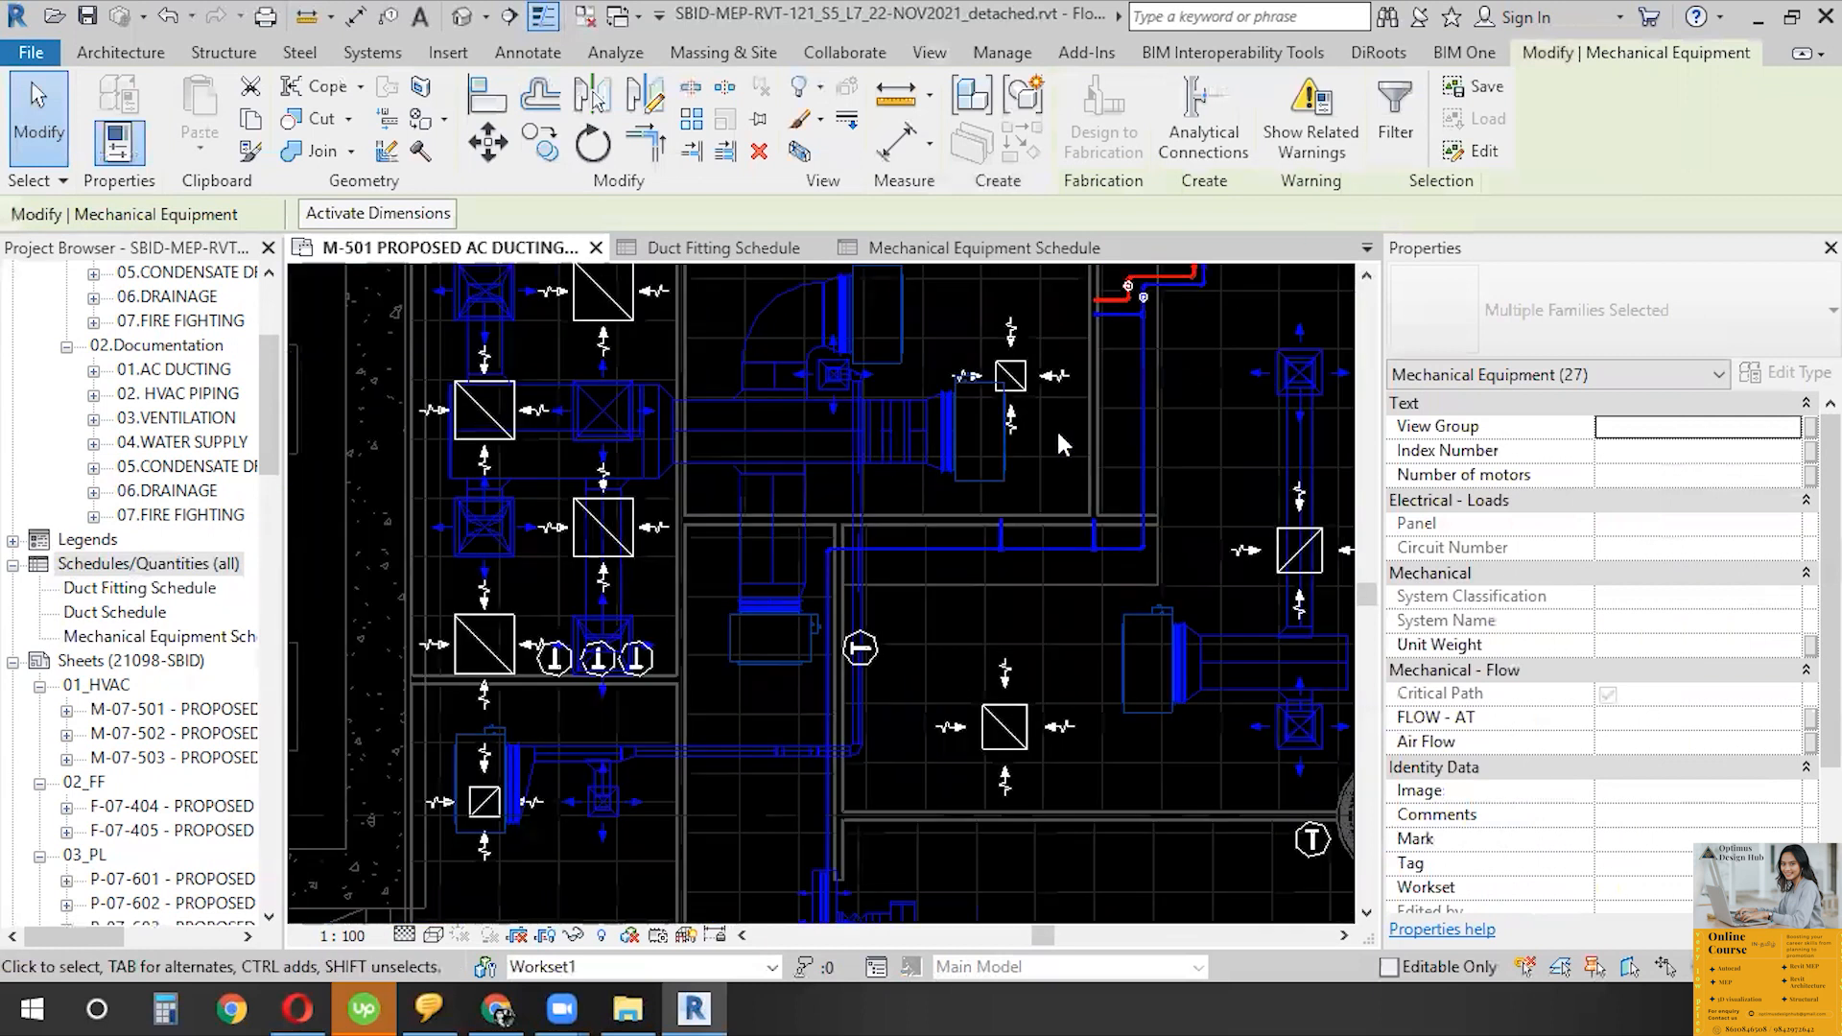
pyautogui.scroll(-4, 1055, 496)
pyautogui.press('Escape')
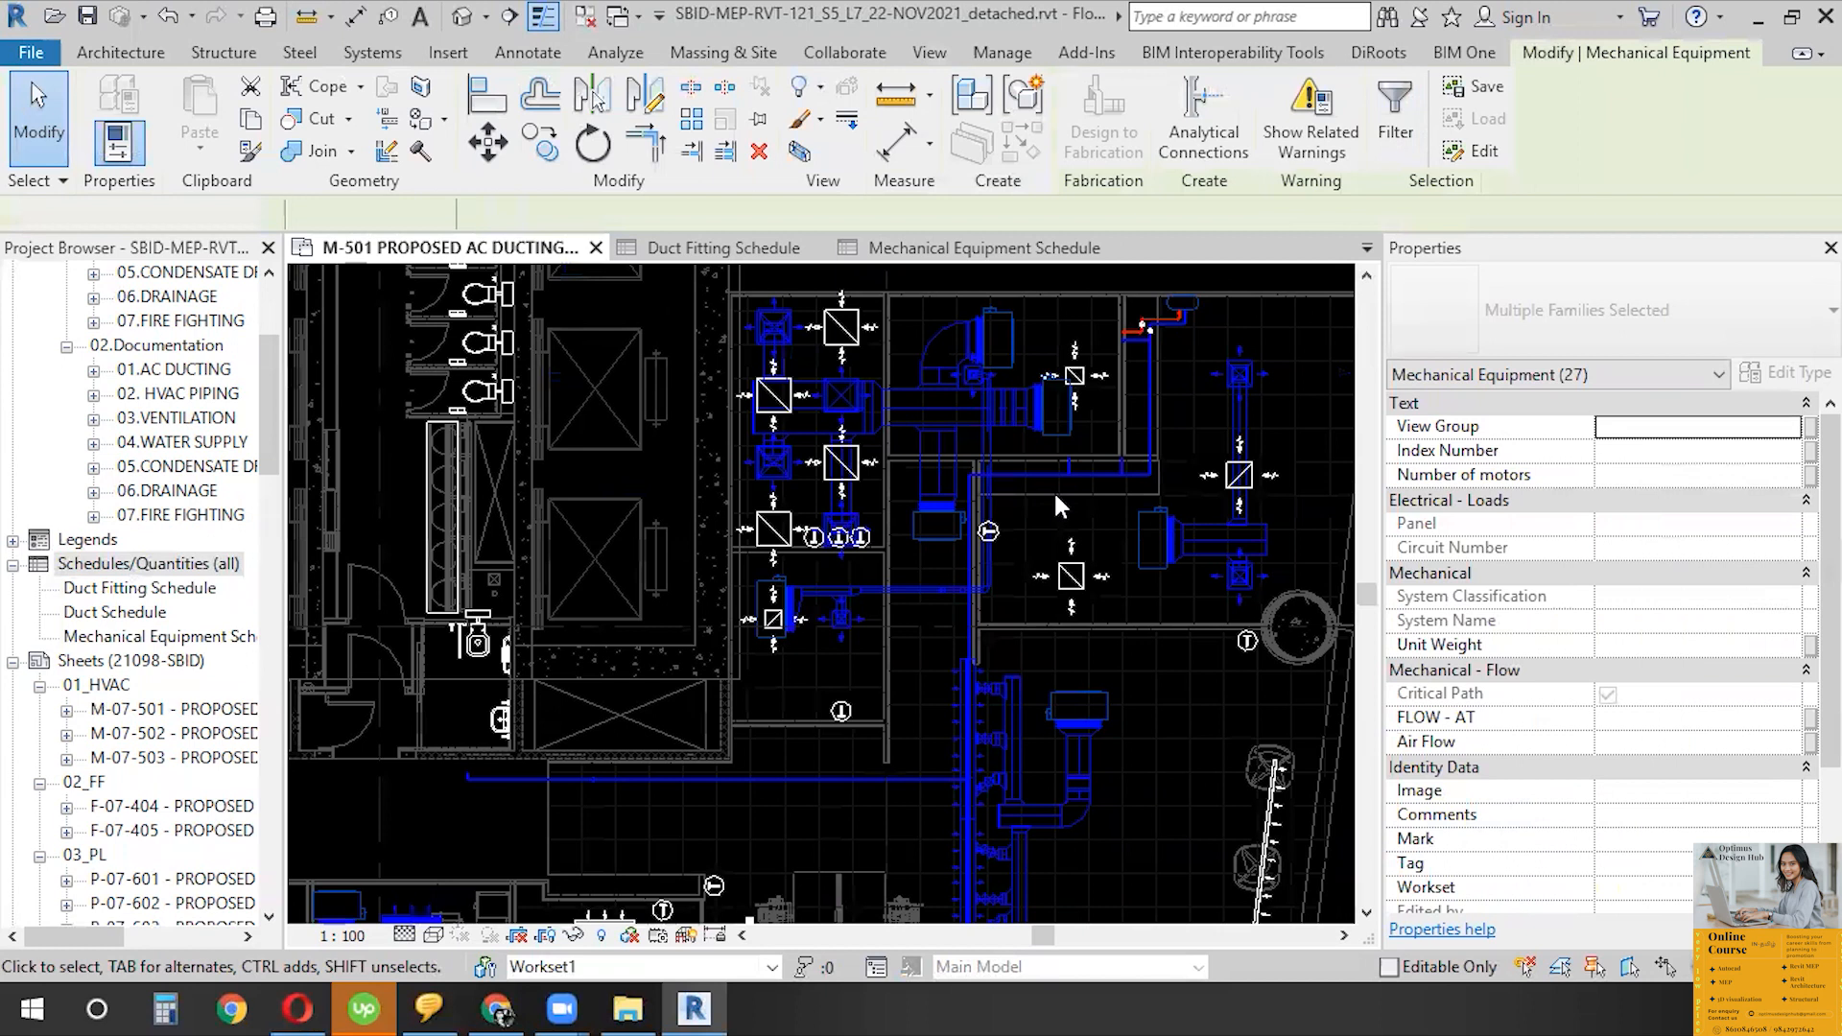
pyautogui.scroll(3, 1056, 496)
pyautogui.click(1055, 496)
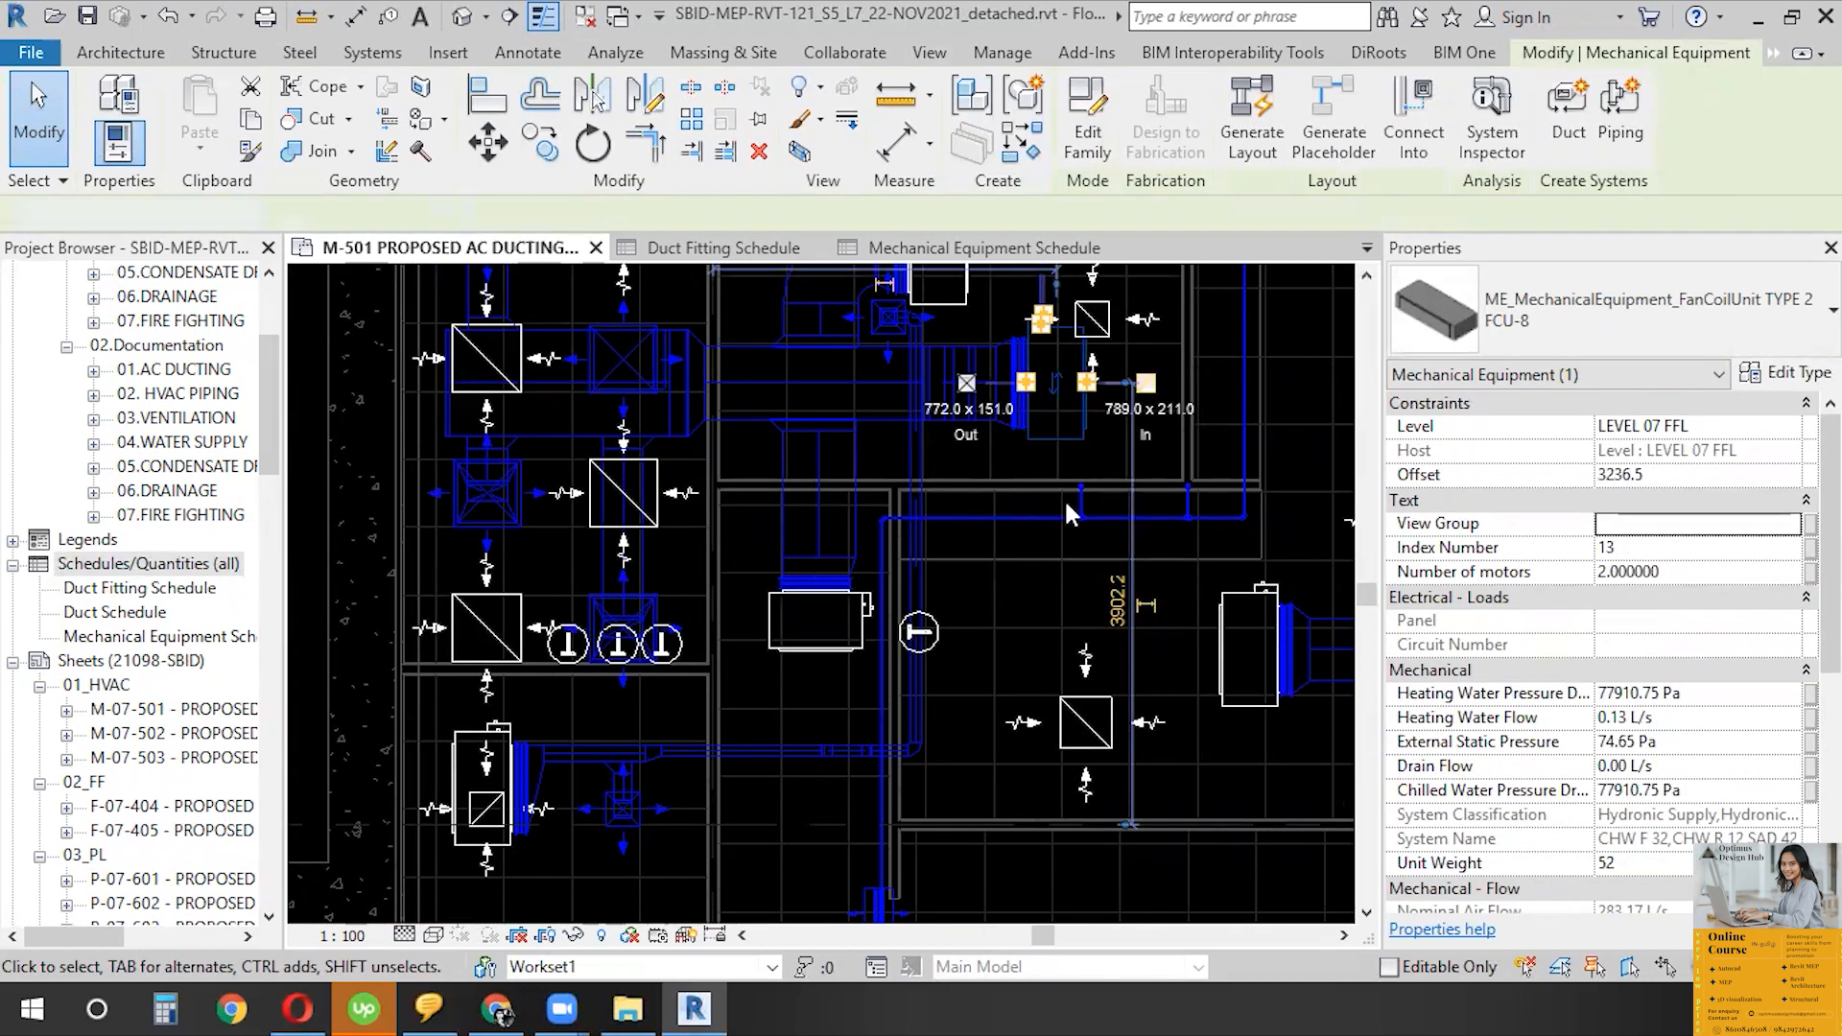
pyautogui.press('Escape')
# - Look over the fan coil units and their connected ducts across the rooms and open office of the AC ducting plan
pyautogui.scroll(-5, 523, 622)
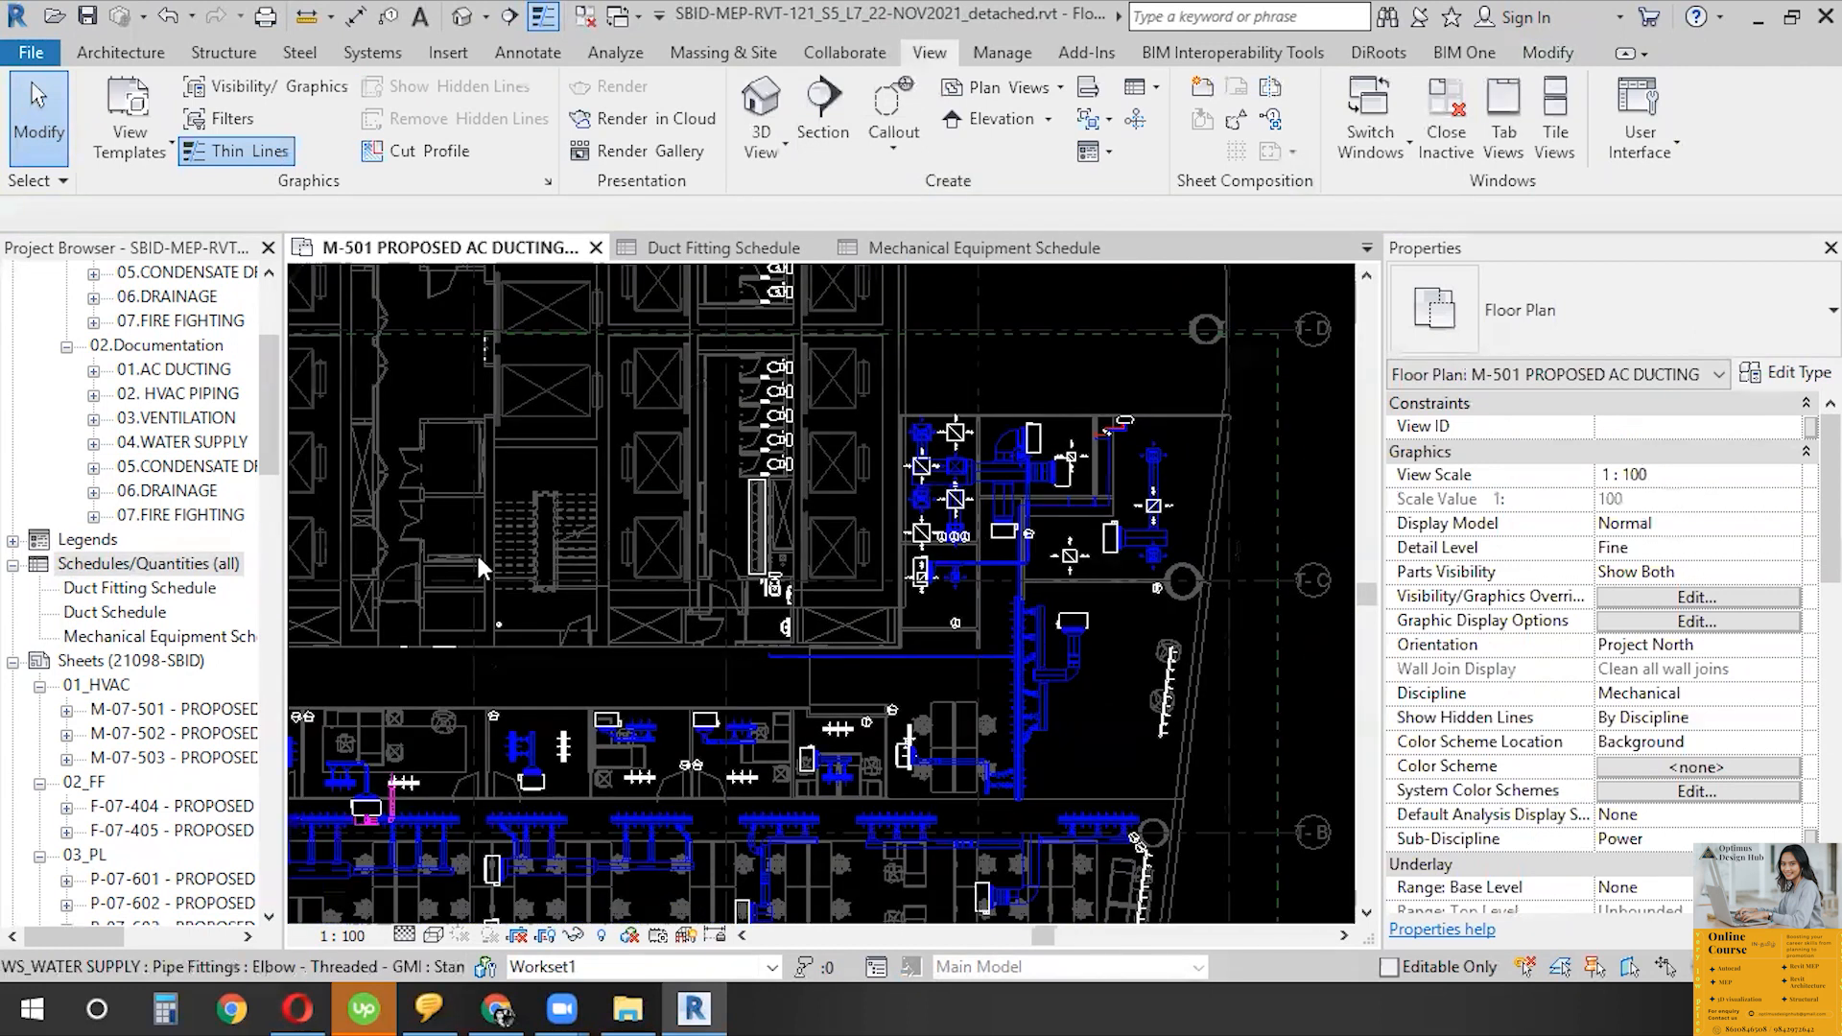
pyautogui.scroll(-2, 1067, 494)
pyautogui.scroll(4, 1287, 526)
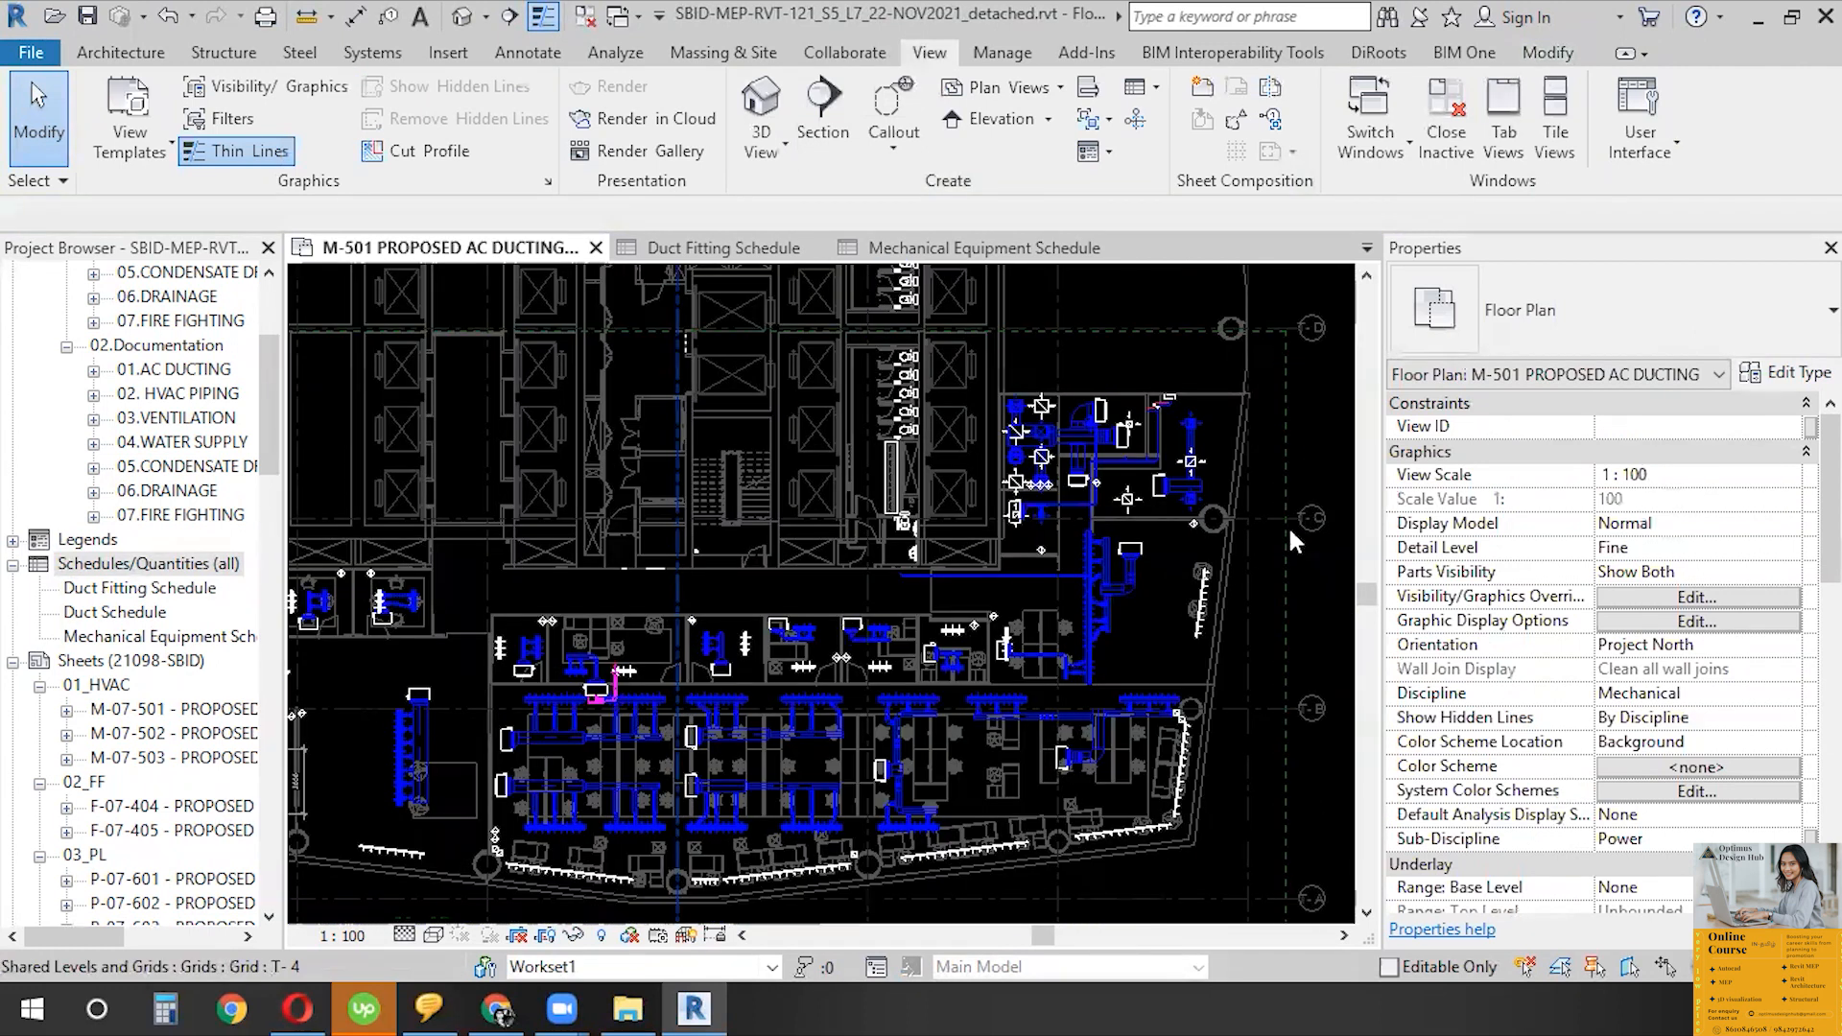
pyautogui.scroll(-3, 1301, 538)
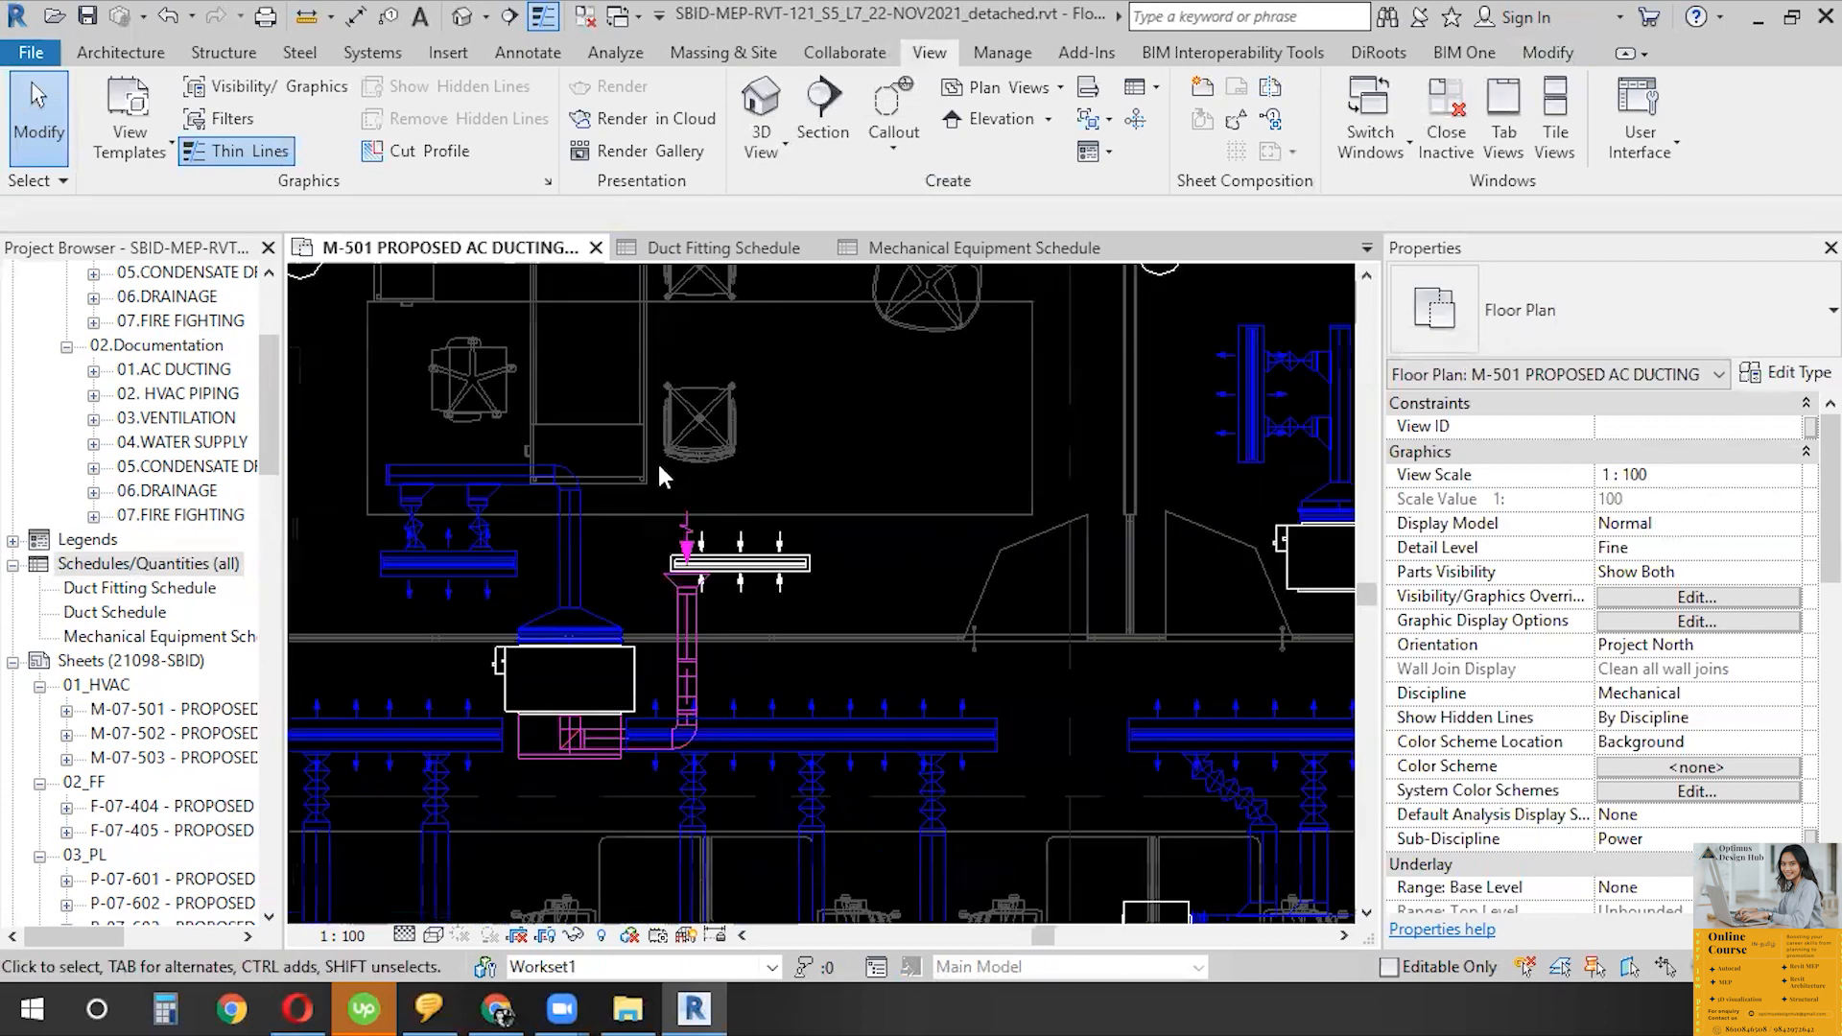
pyautogui.scroll(2, 1301, 538)
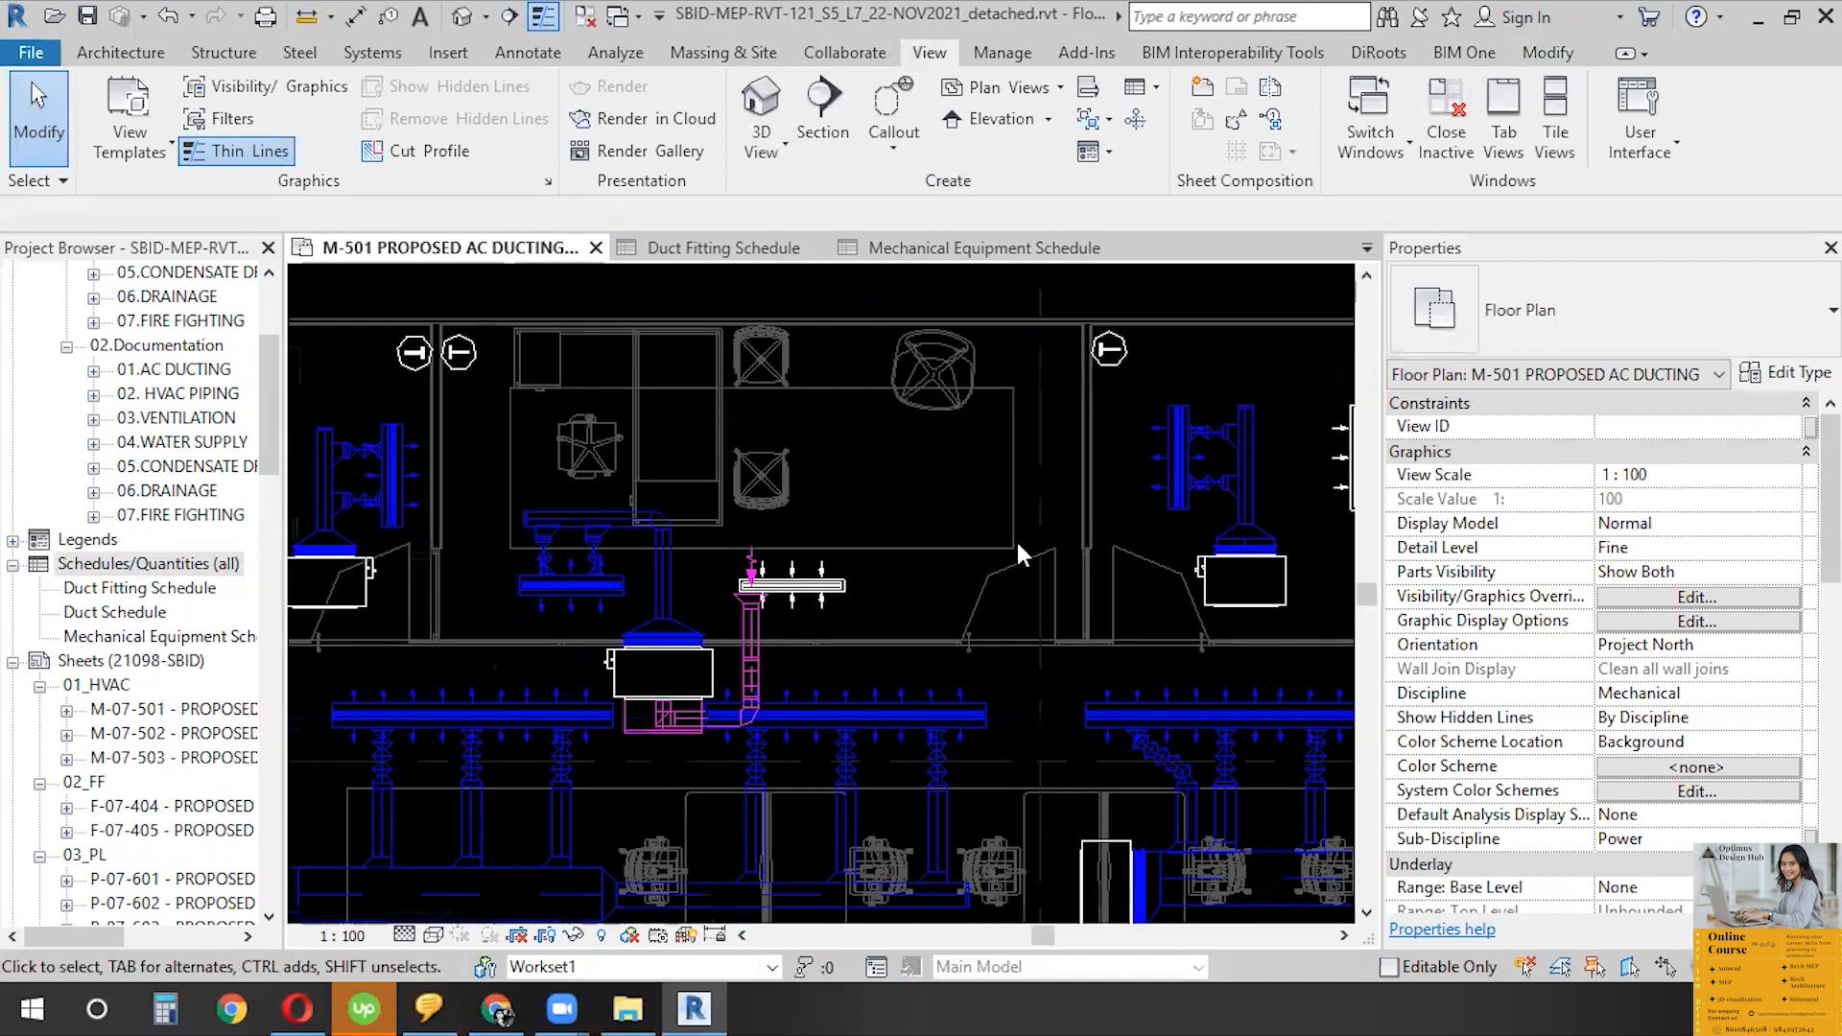
pyautogui.scroll(-3, 1023, 559)
pyautogui.scroll(4, 1090, 608)
pyautogui.scroll(-3, 681, 402)
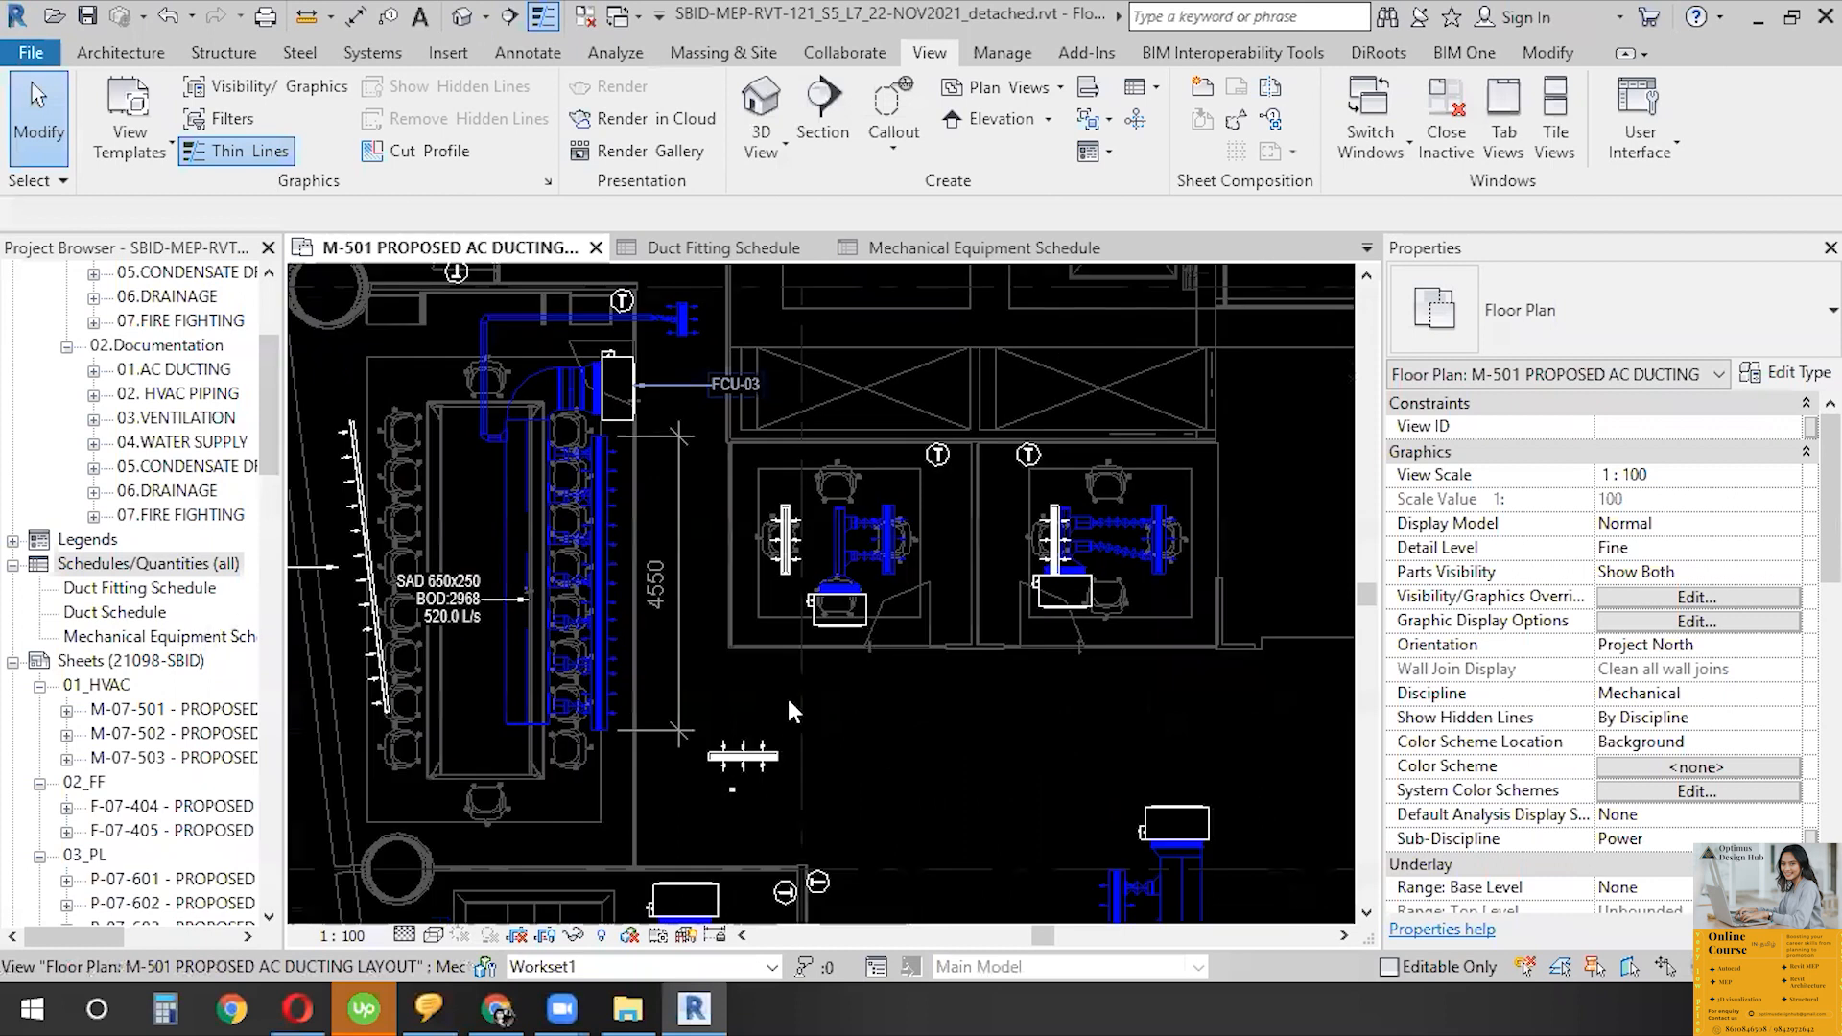
pyautogui.scroll(-1, 794, 706)
pyautogui.moveTo(1252, 620); pyautogui.dragTo(1028, 394, button='middle')
pyautogui.scroll(5, 975, 751)
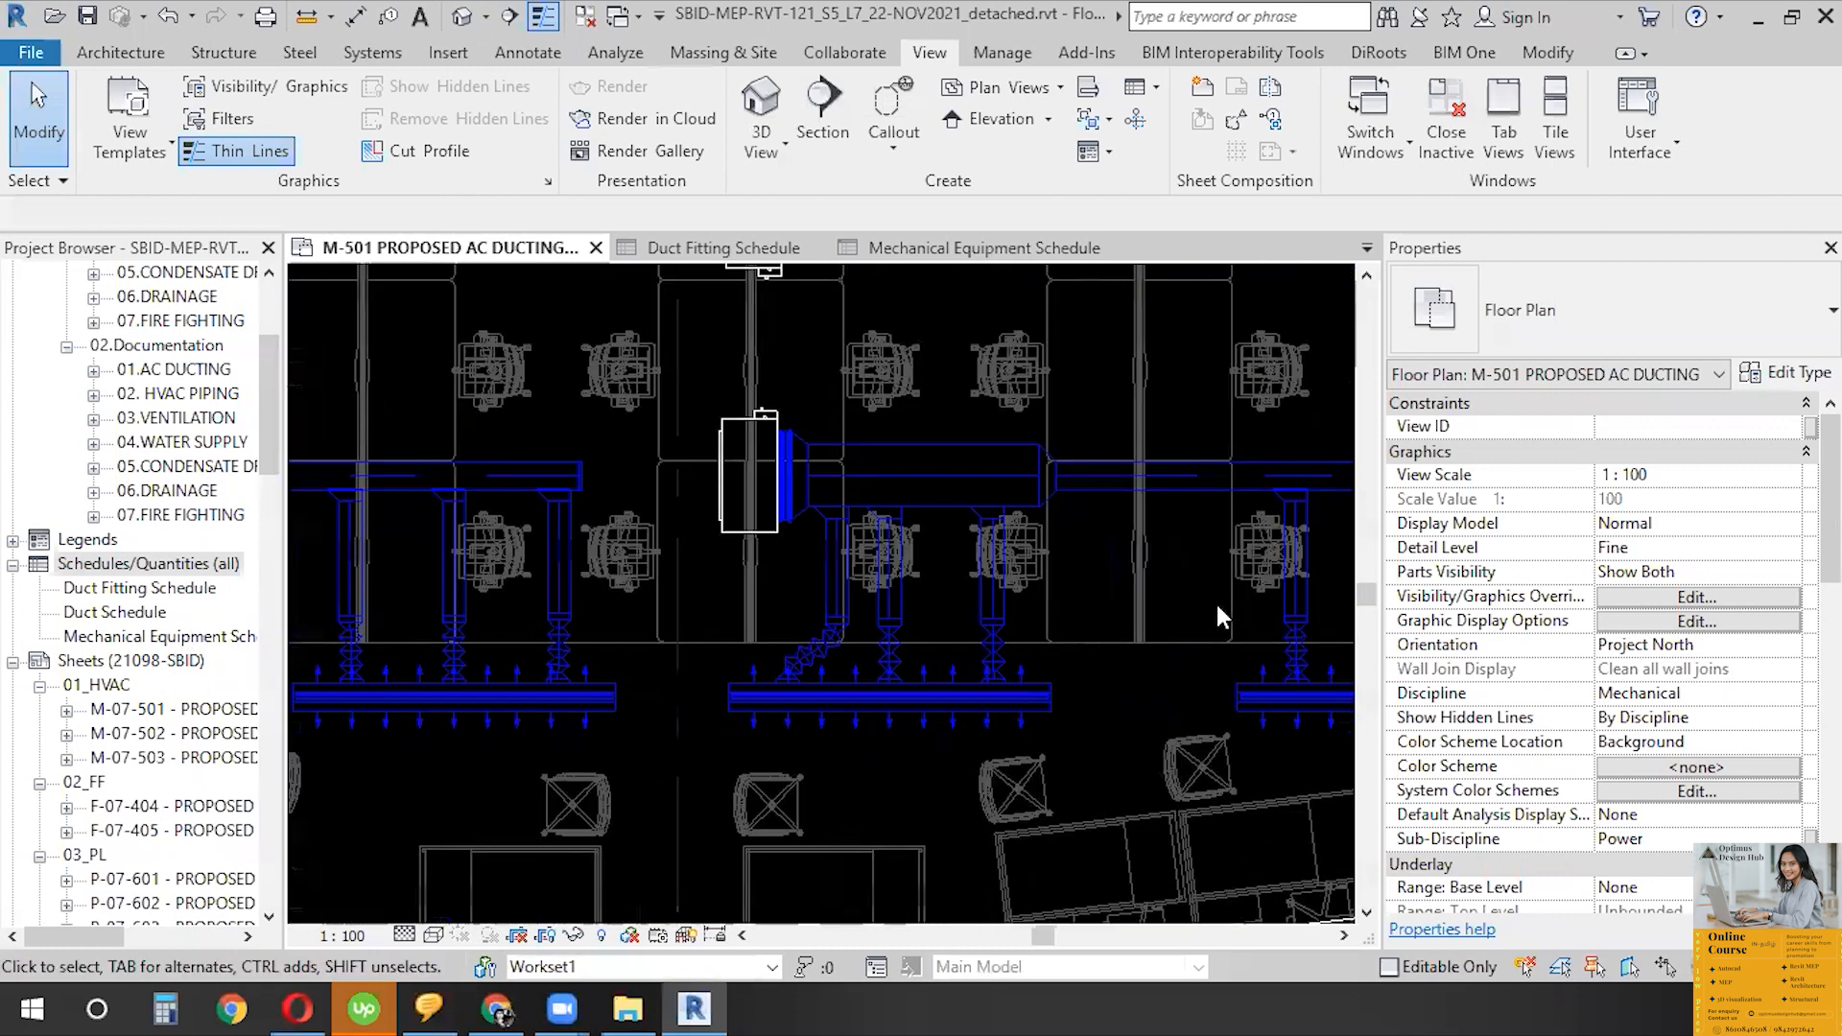
pyautogui.scroll(-3, 1211, 536)
pyautogui.scroll(-2, 1211, 535)
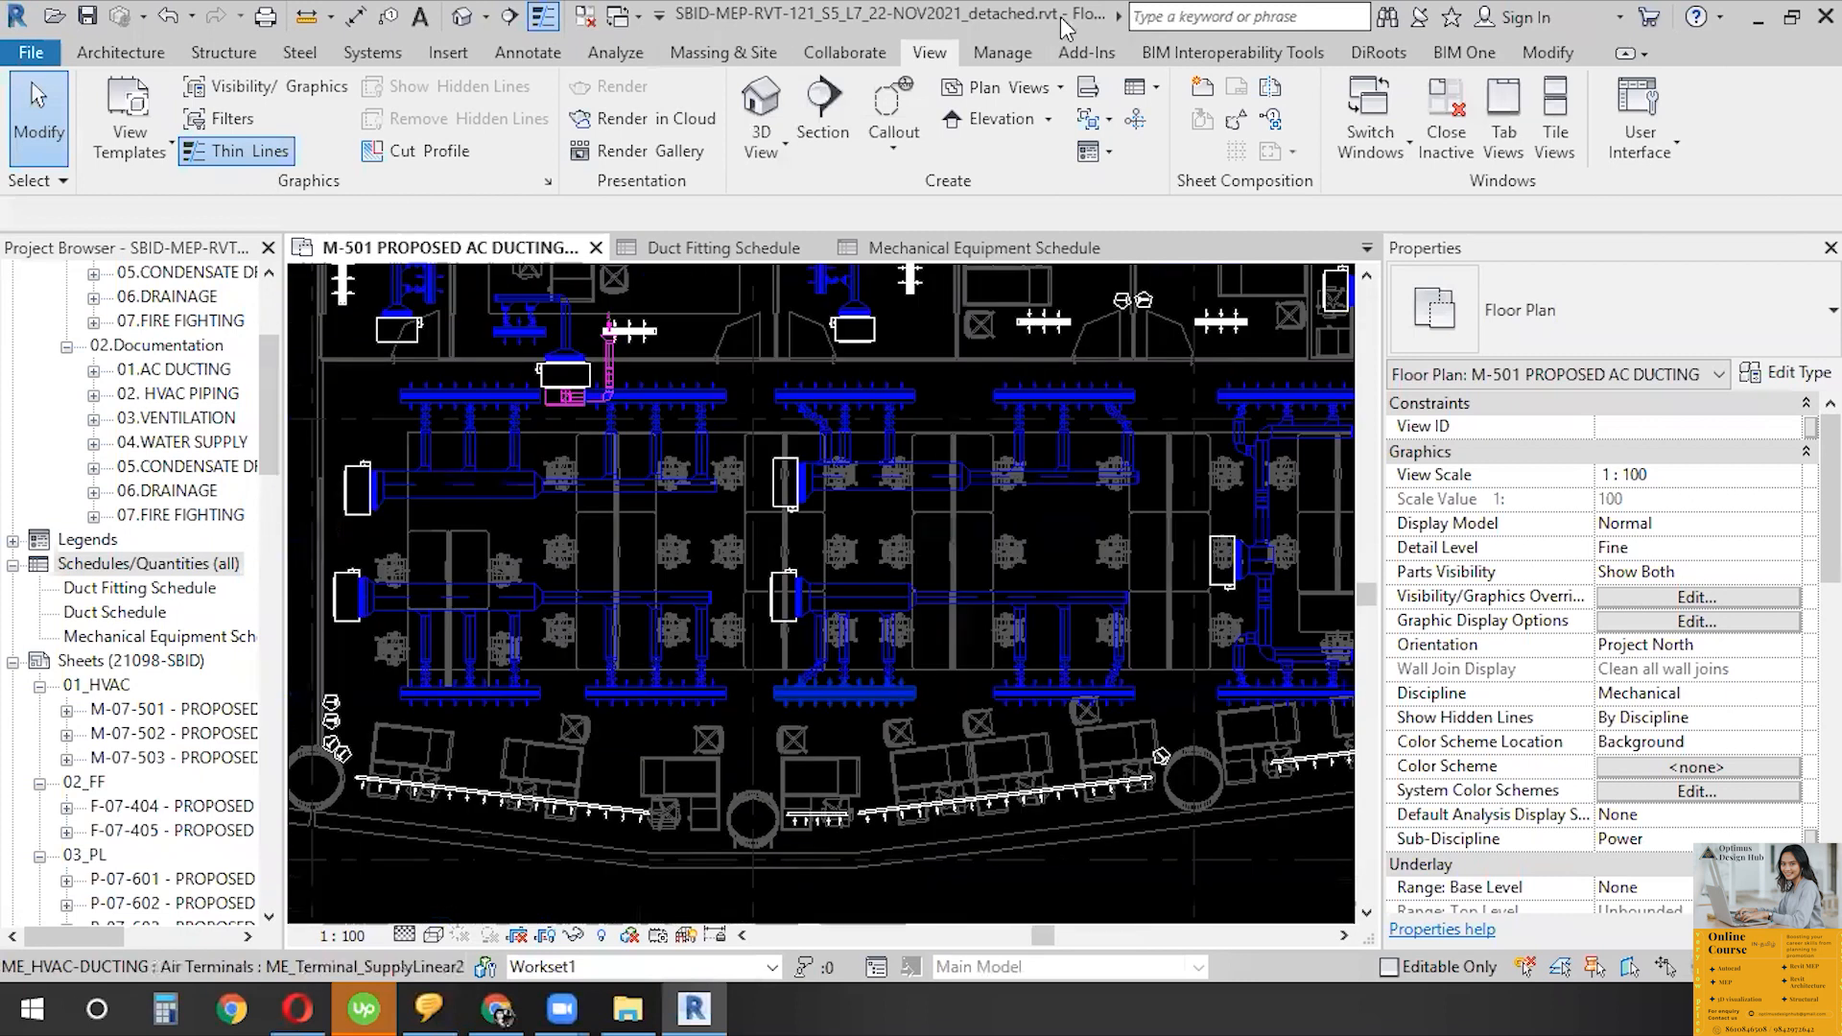
pyautogui.scroll(2, 431, 490)
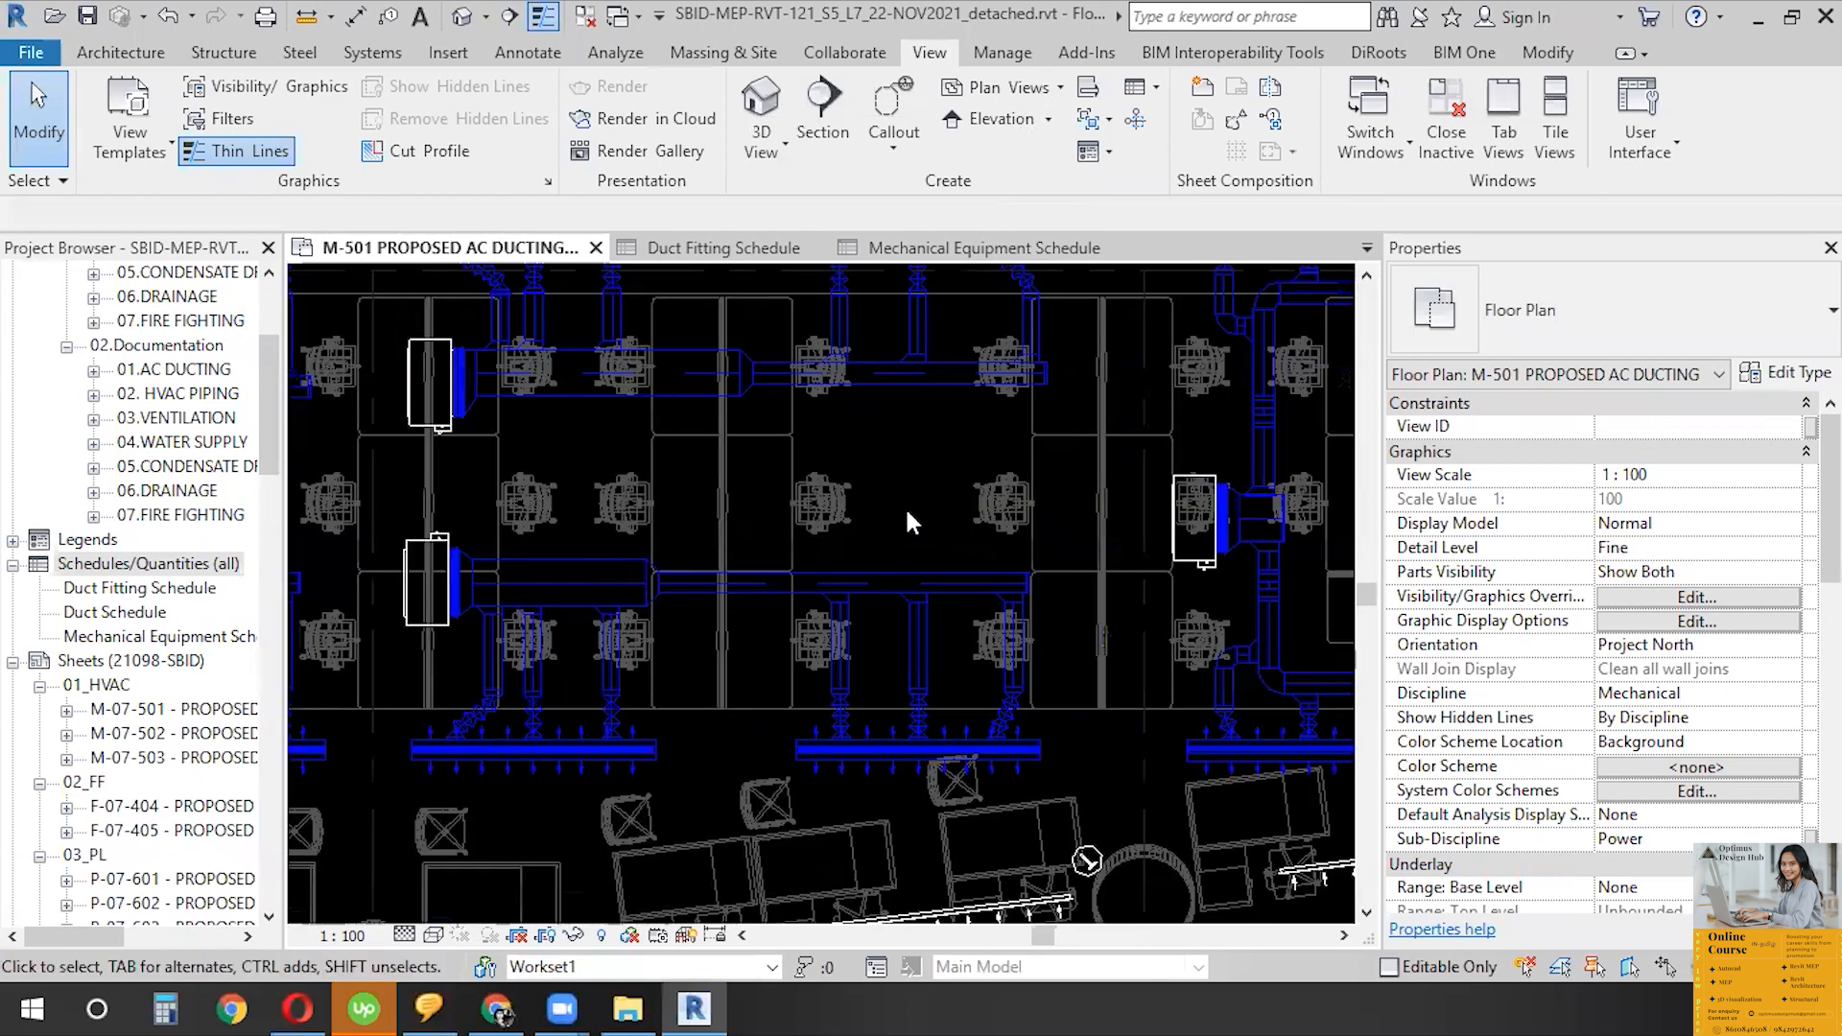
# - Set the ME_HVAC-DUCTING workset to Hide in the visibility overrides of the M-501 plan
pyautogui.press('v')
pyautogui.press('v')
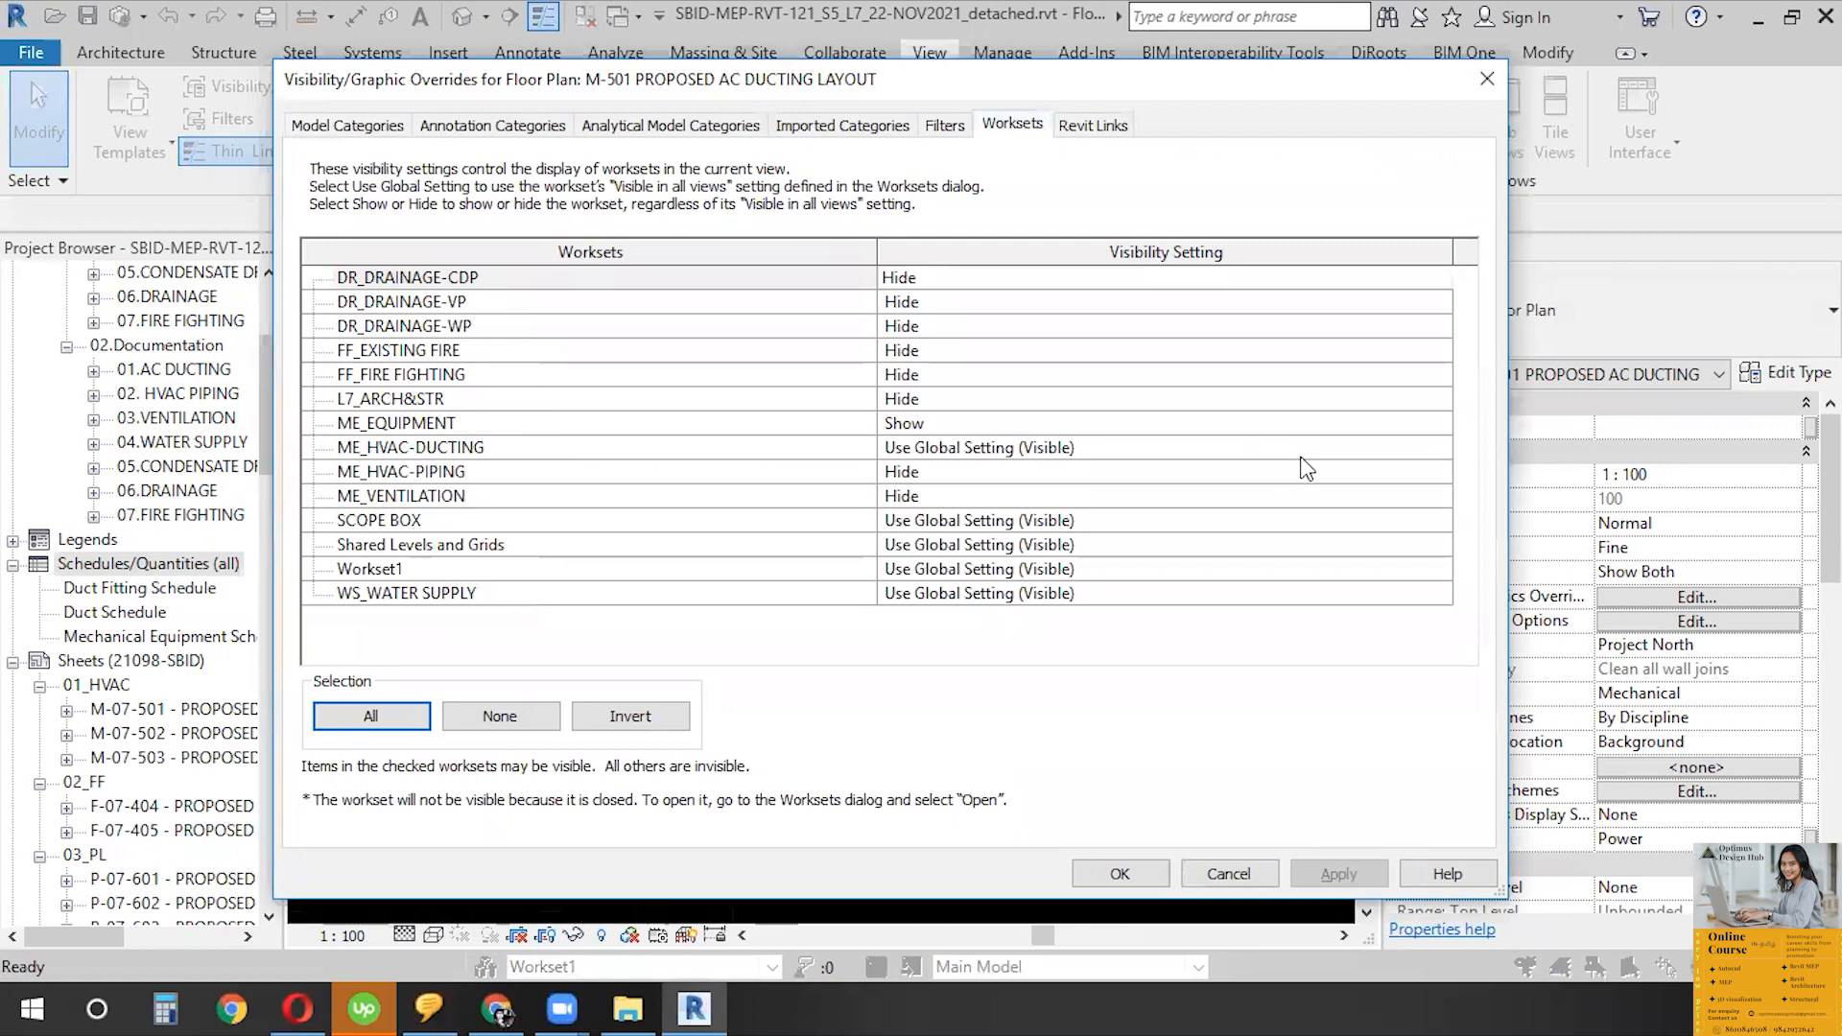
pyautogui.click(1430, 452)
pyautogui.click(1431, 459)
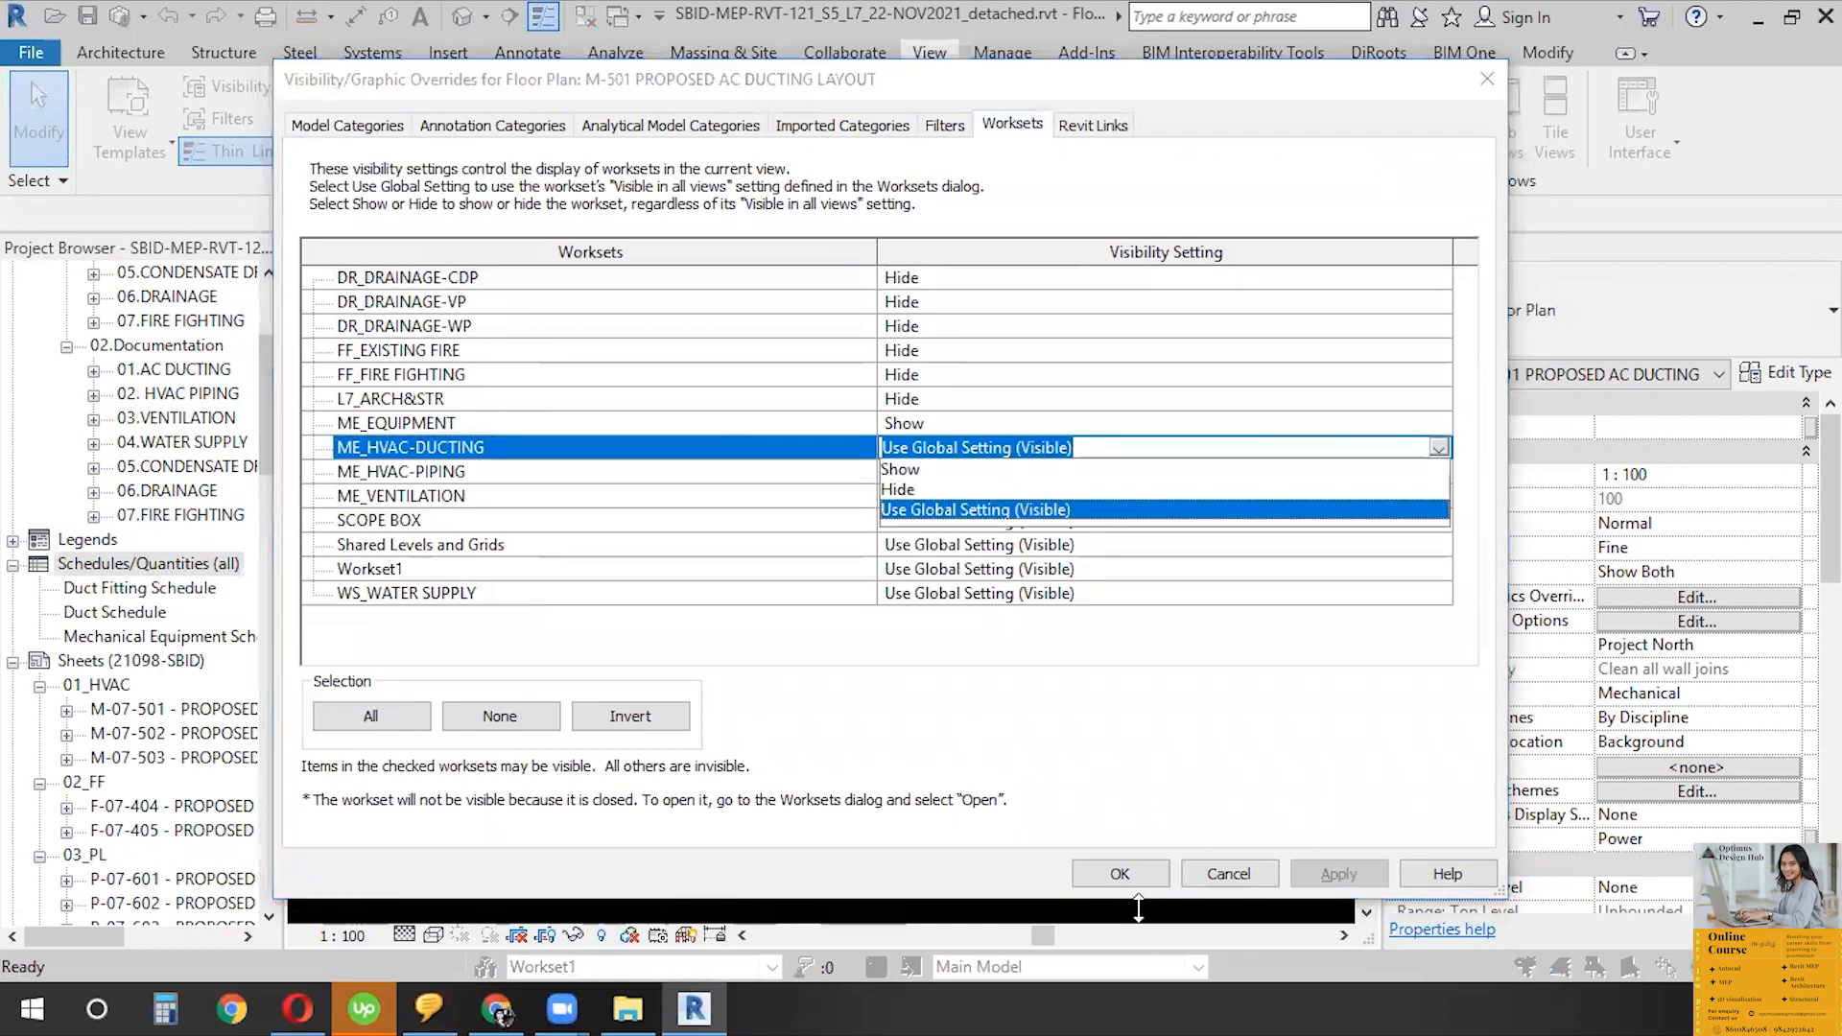
pyautogui.click(1021, 493)
pyautogui.click(1117, 872)
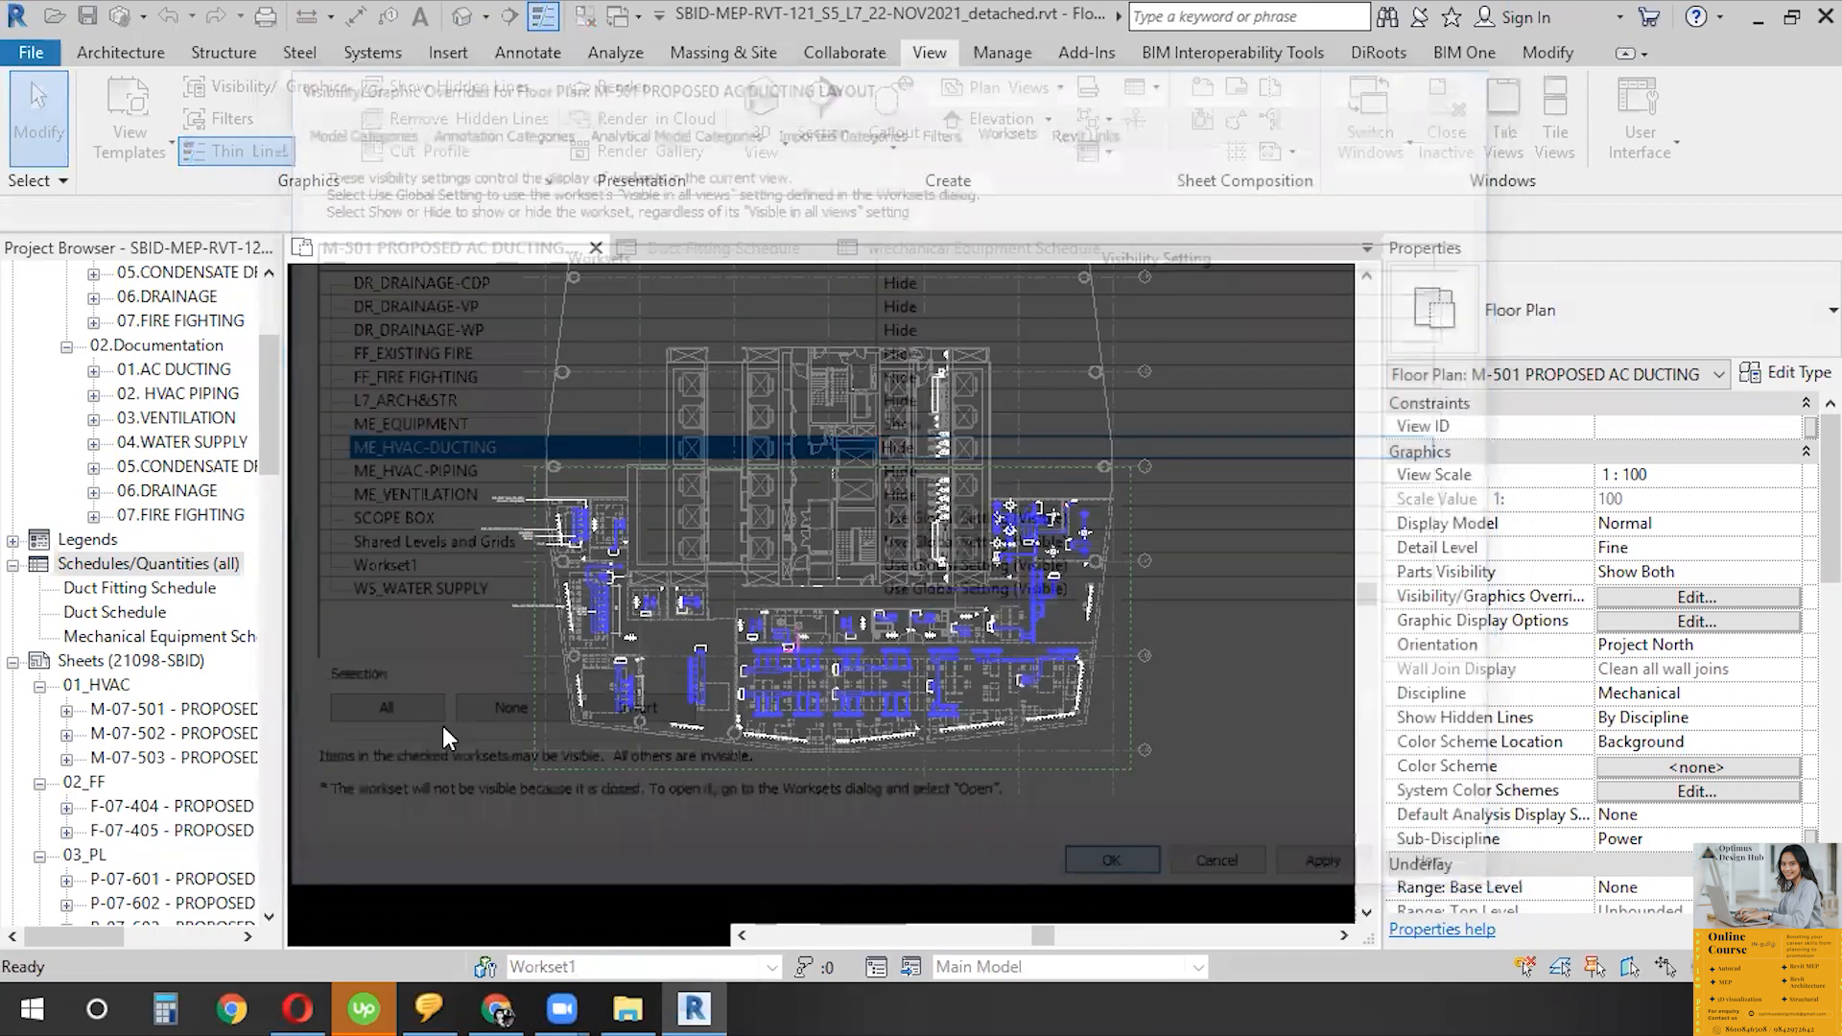
# - Examine the mechanical equipment across the plan with the ducting hidden
pyautogui.scroll(6, 710, 641)
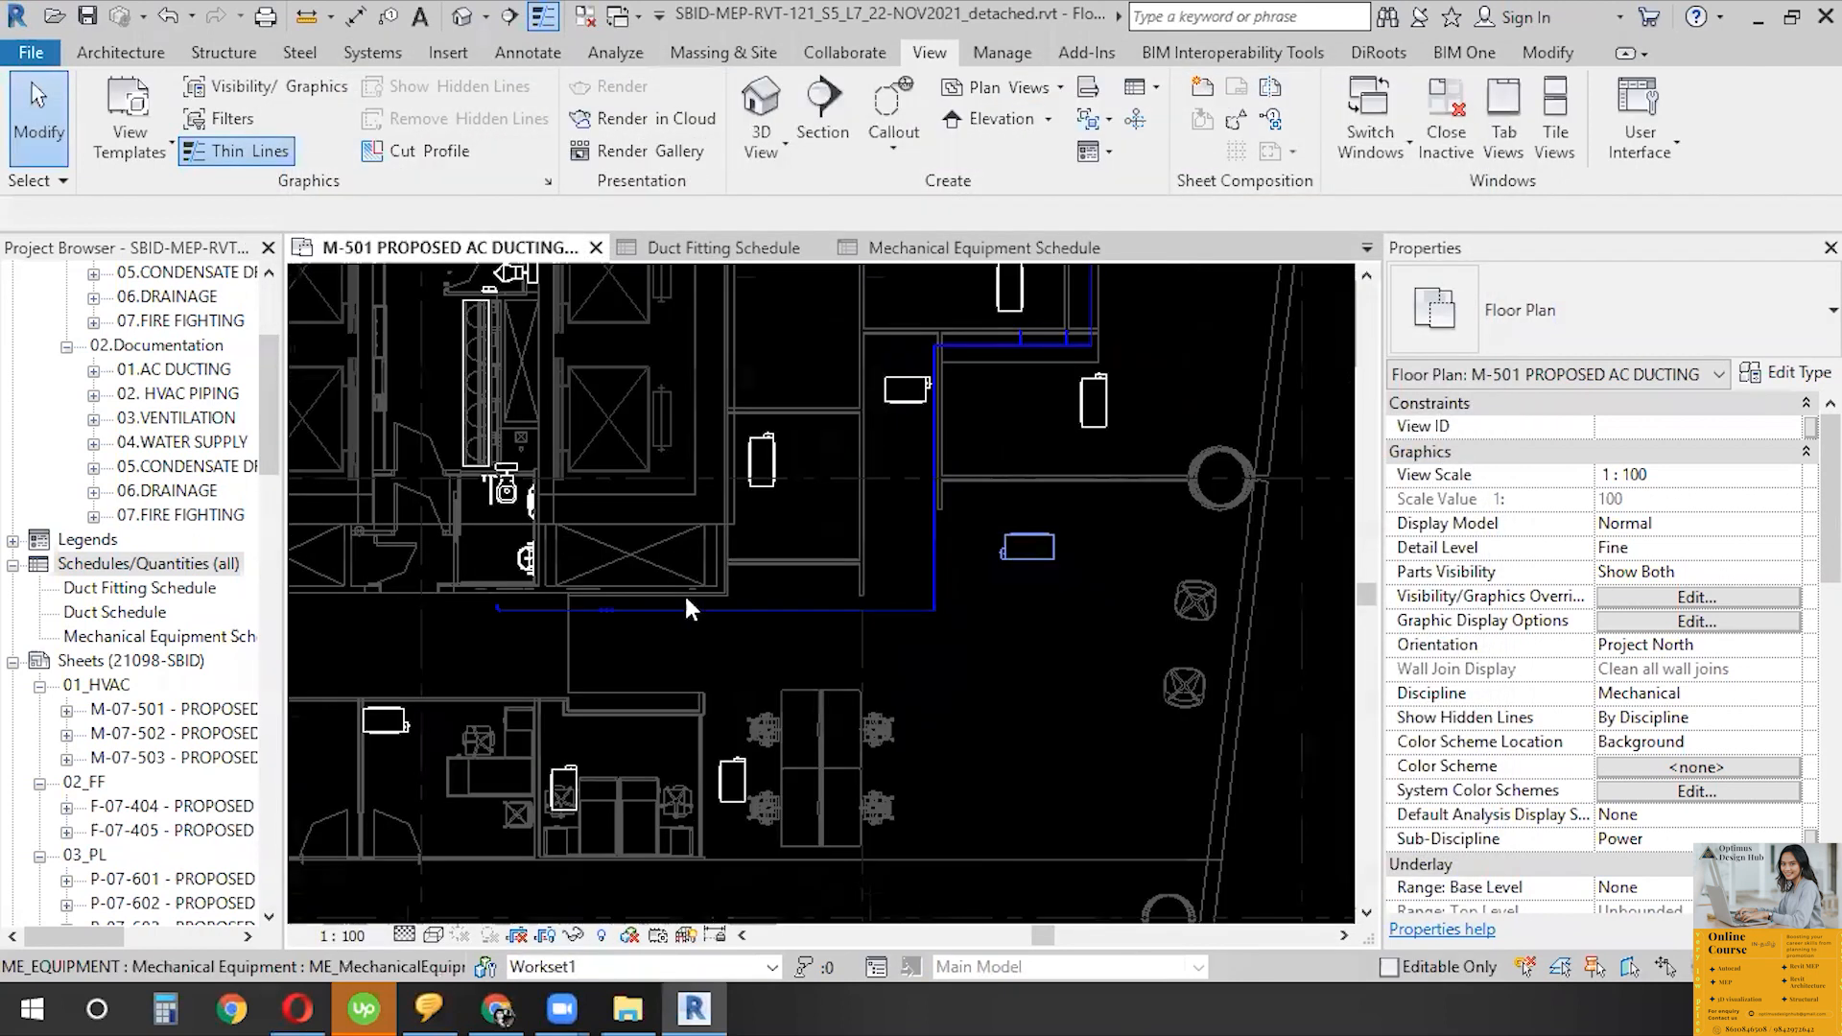
pyautogui.scroll(-1, 978, 518)
pyautogui.scroll(3, 509, 576)
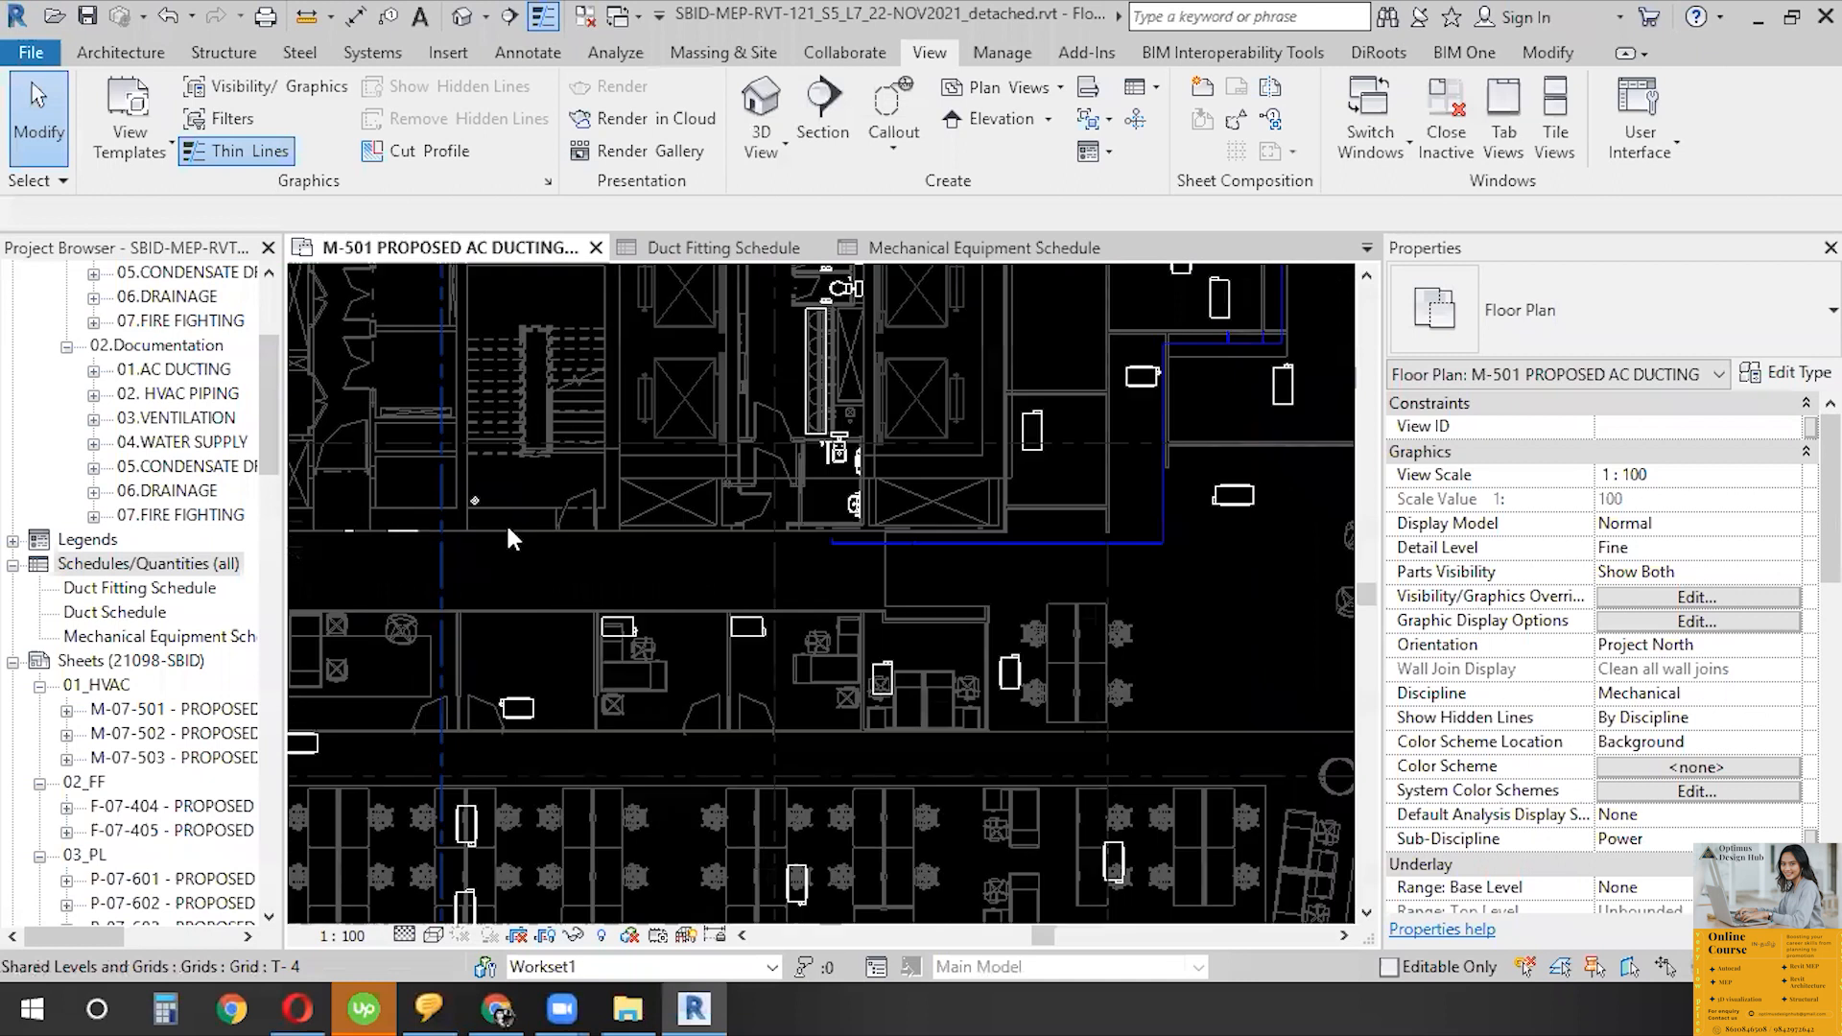
pyautogui.scroll(-4, 576, 479)
pyautogui.scroll(2, 1088, 665)
pyautogui.scroll(-3, 1090, 670)
pyautogui.scroll(3, 710, 537)
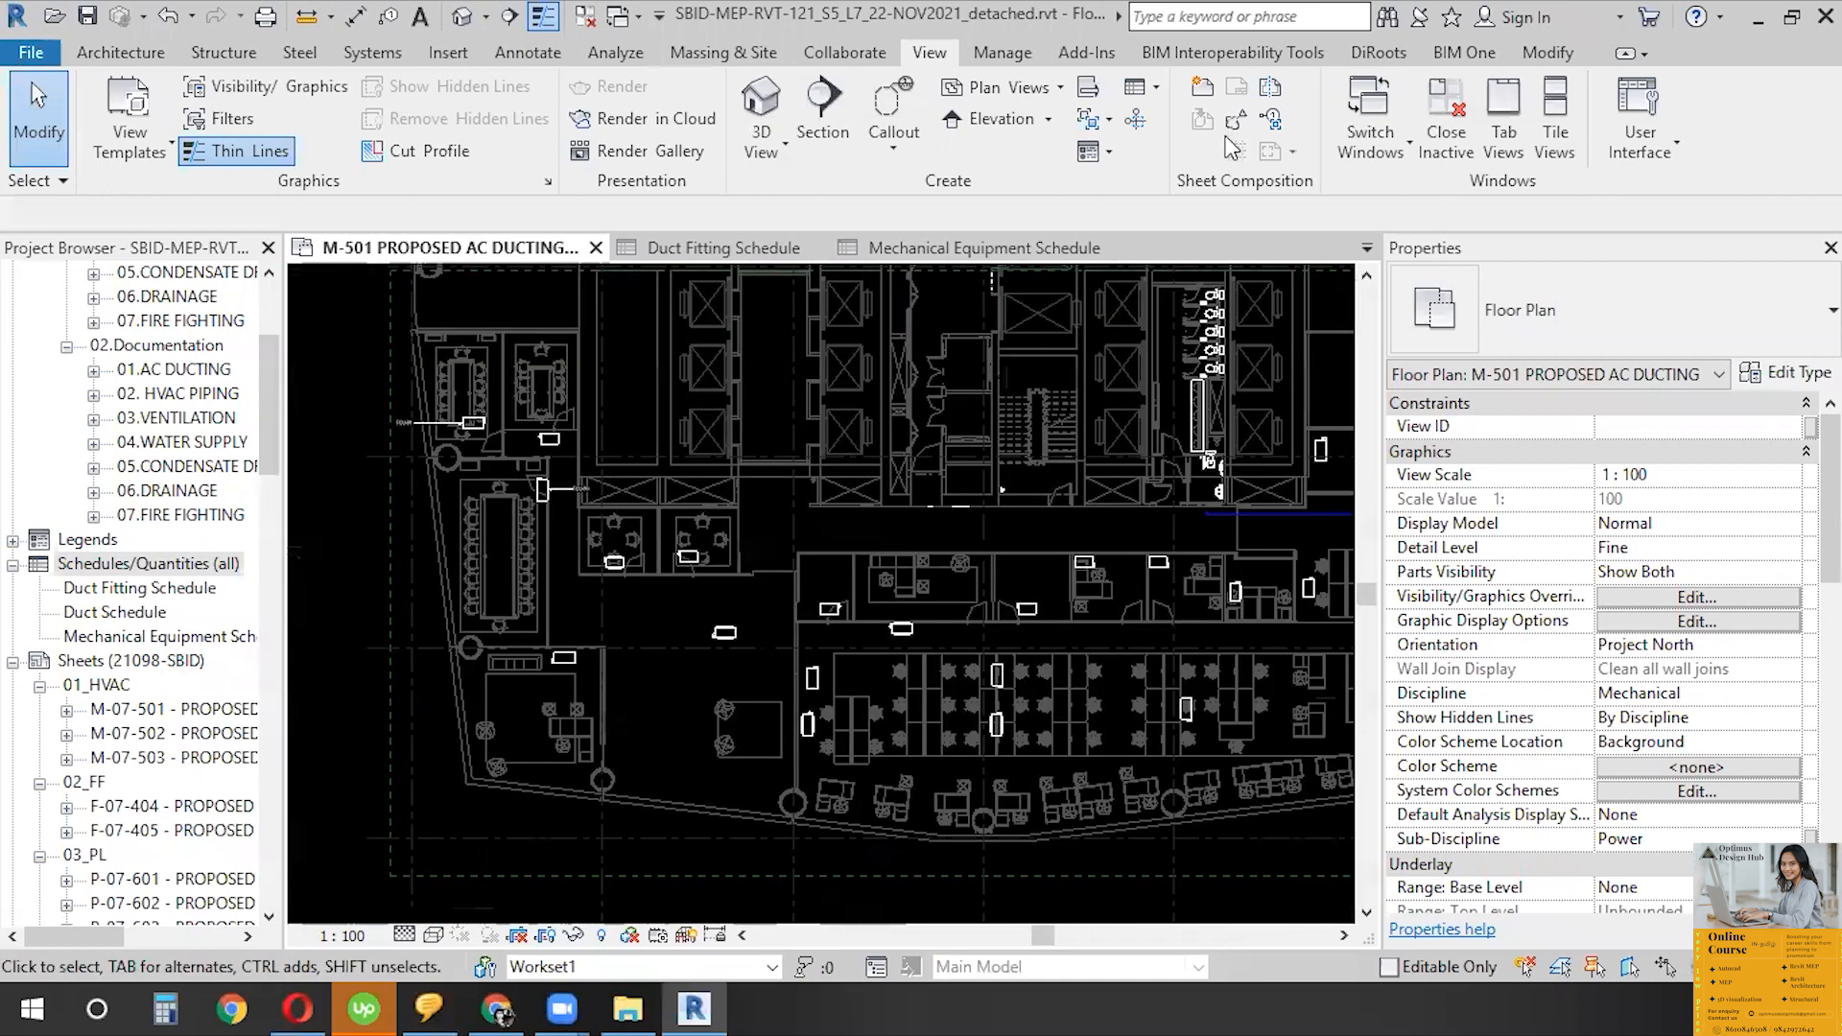
pyautogui.moveTo(575, 537); pyautogui.dragTo(835, 623, button='middle')
# - Select the visible layout elements again and keep only the Mechanical Equipment category in the selection
pyautogui.scroll(-4, 758, 422)
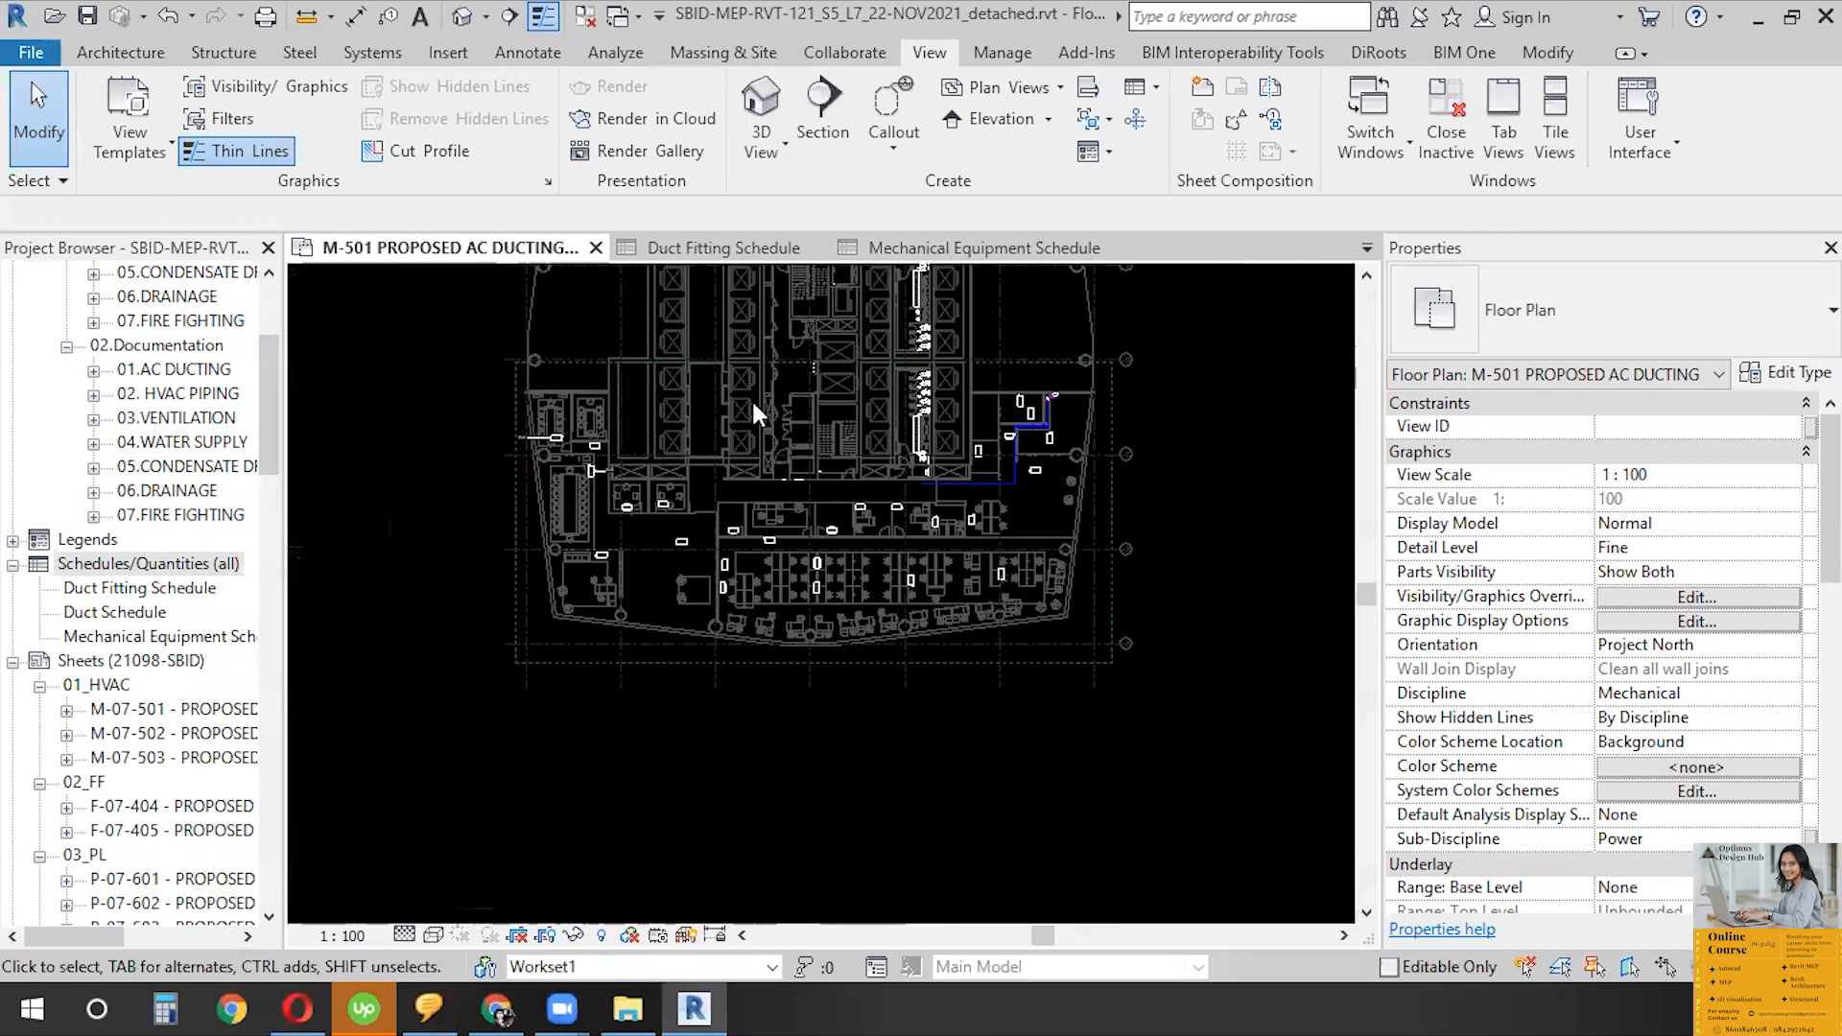
pyautogui.moveTo(1047, 674); pyautogui.dragTo(1154, 634)
pyautogui.click(1196, 118)
pyautogui.click(1095, 372)
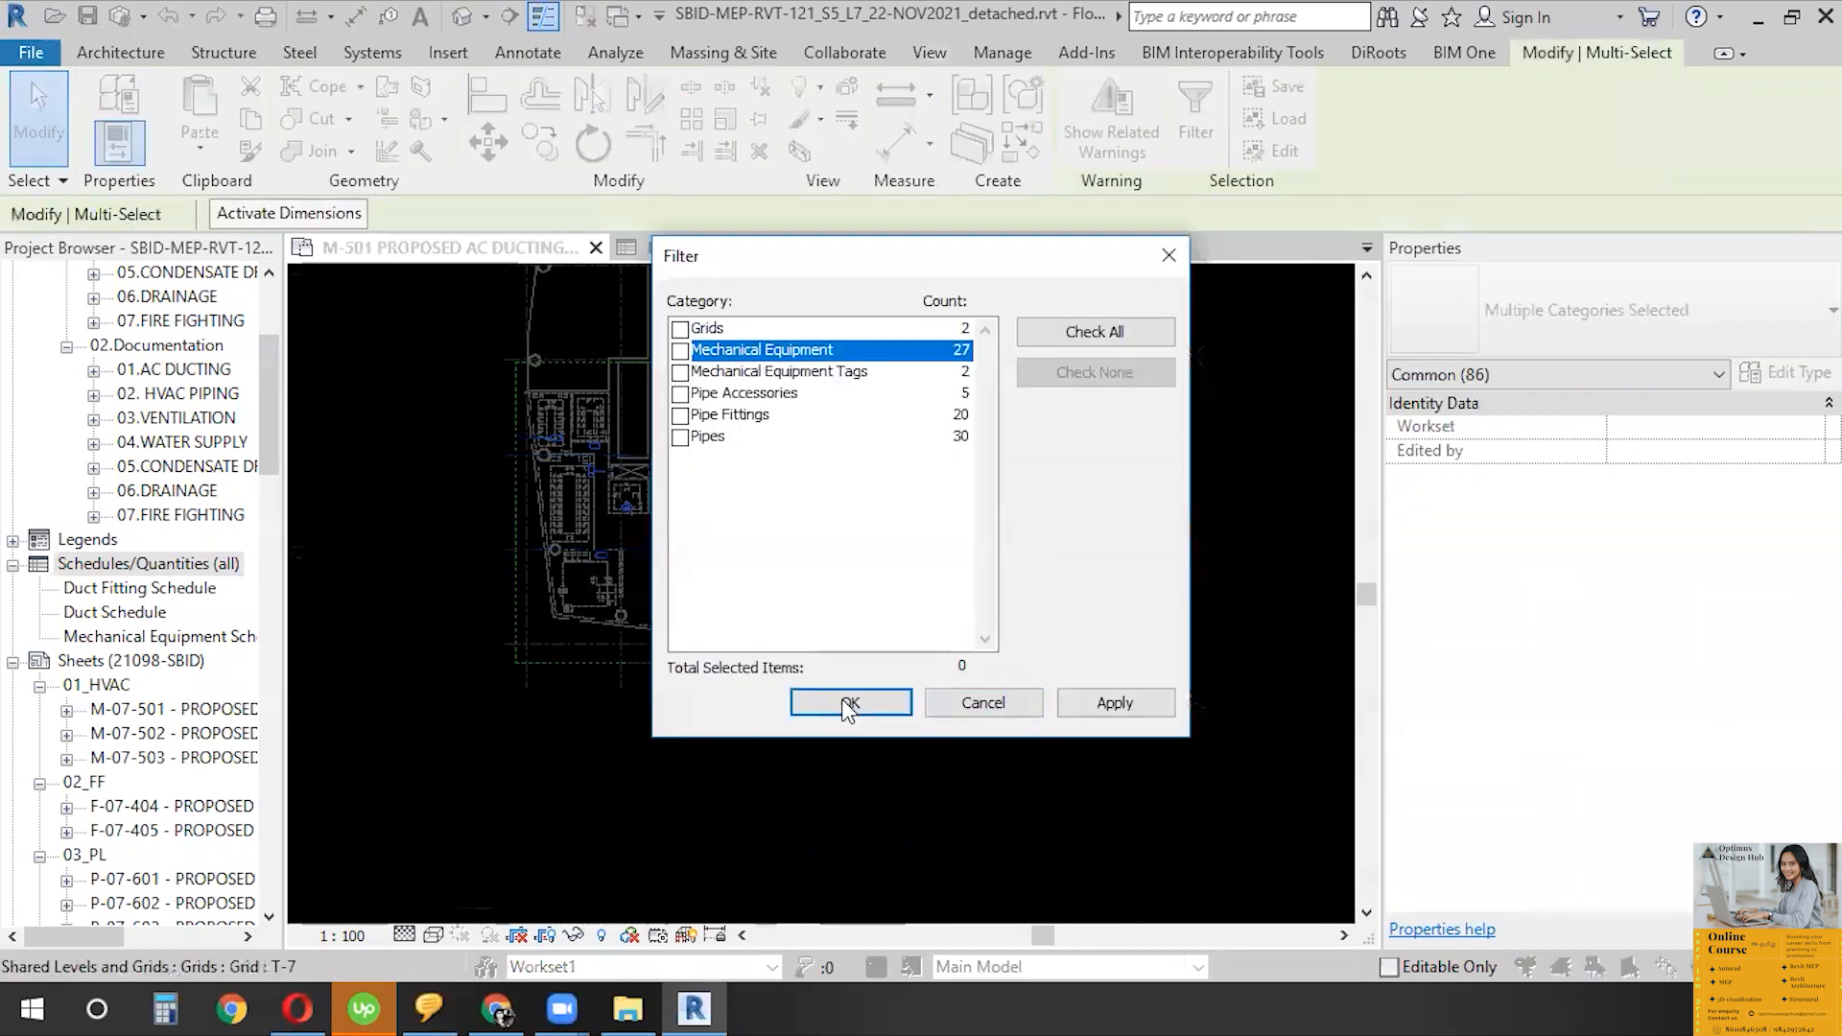
pyautogui.click(681, 351)
pyautogui.click(849, 706)
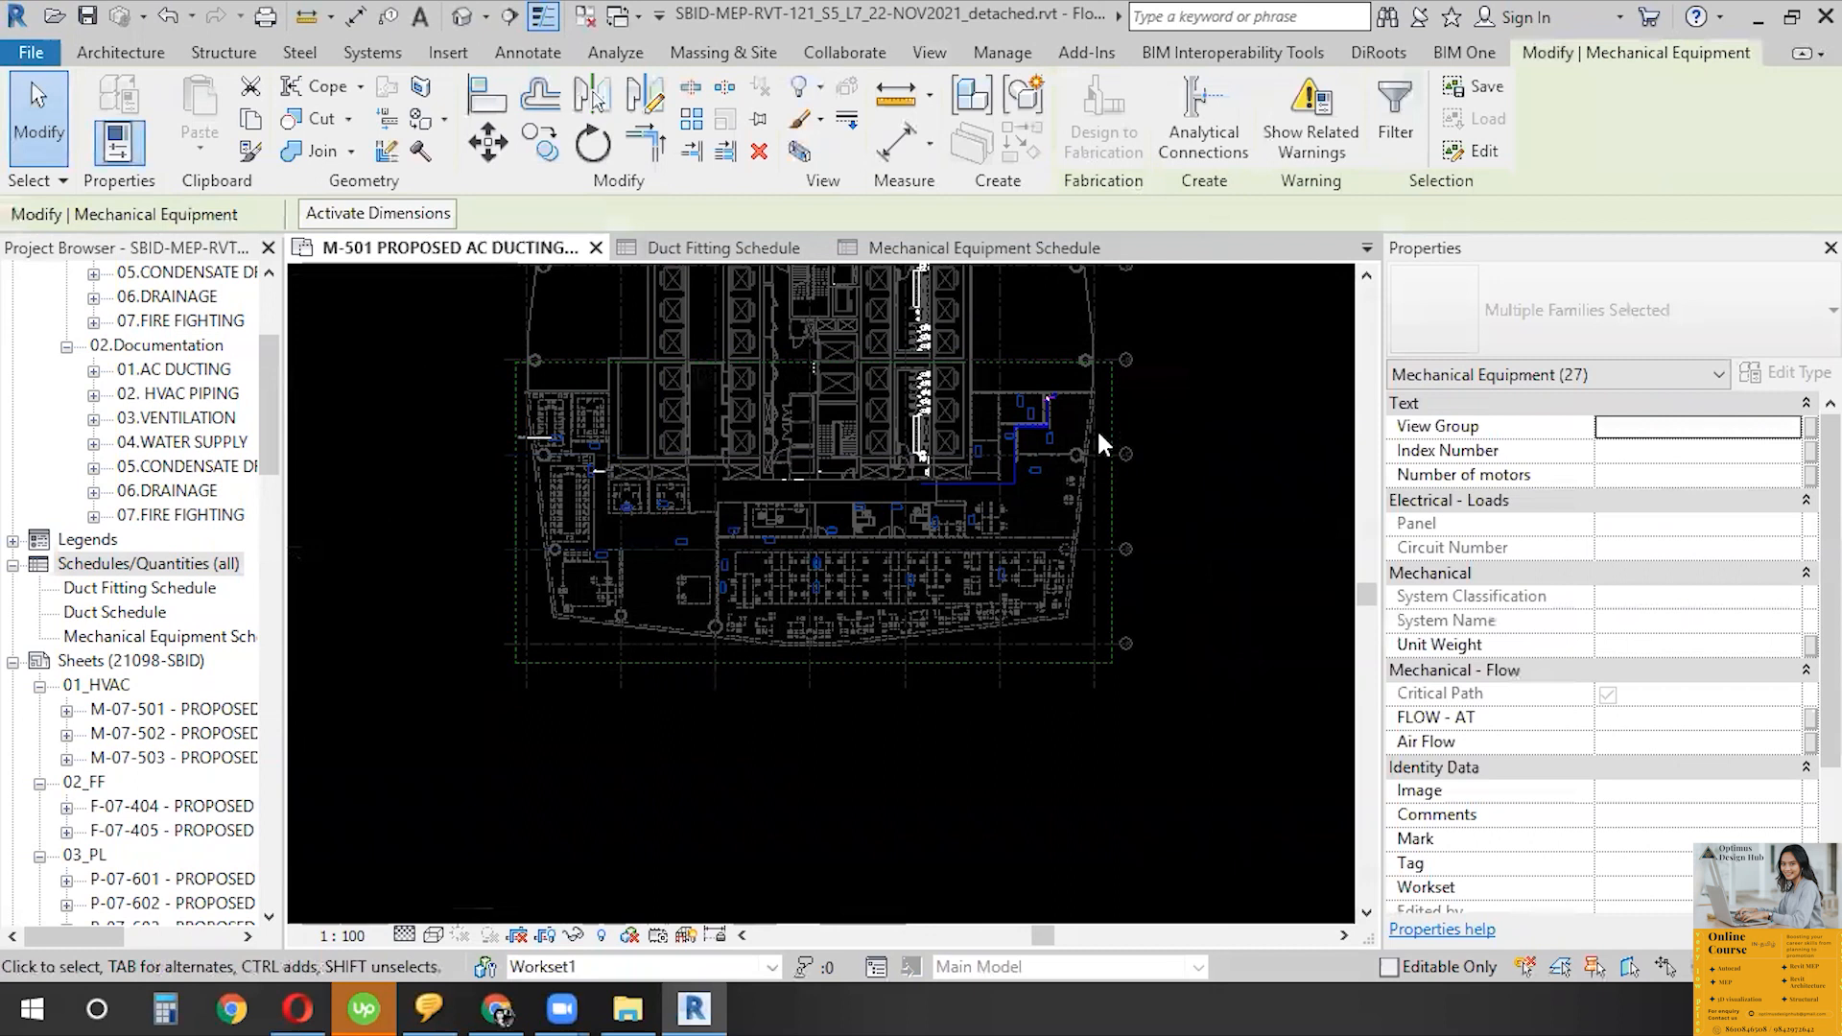
# - Remove the rounded unit at the end of the red and blue pipes from the mechanical equipment selection
pyautogui.scroll(5, 1096, 334)
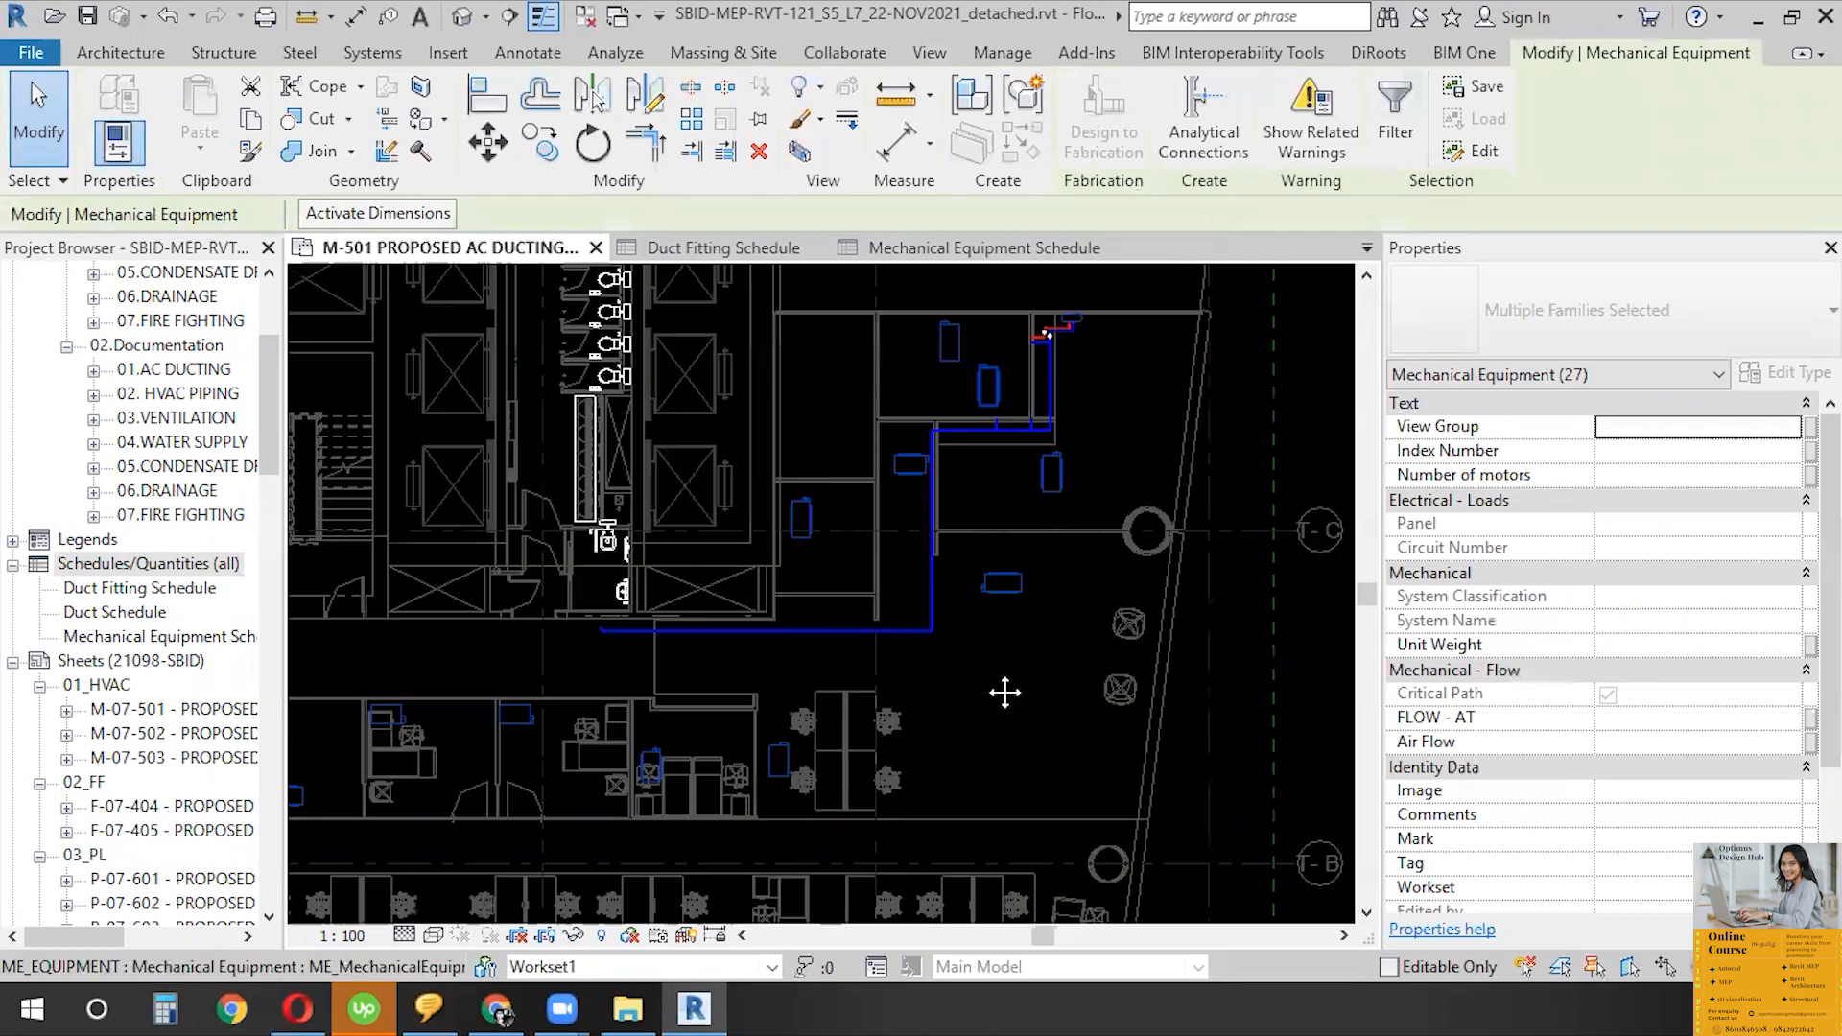
pyautogui.scroll(8, 1100, 338)
pyautogui.moveTo(1101, 338); pyautogui.dragTo(1269, 657, button='middle')
pyautogui.moveTo(556, 296); pyautogui.dragTo(1273, 772)
pyautogui.keyDown('shift'); pyautogui.click(996, 422); pyautogui.keyUp('shift')
pyautogui.scroll(-8, 1207, 323)
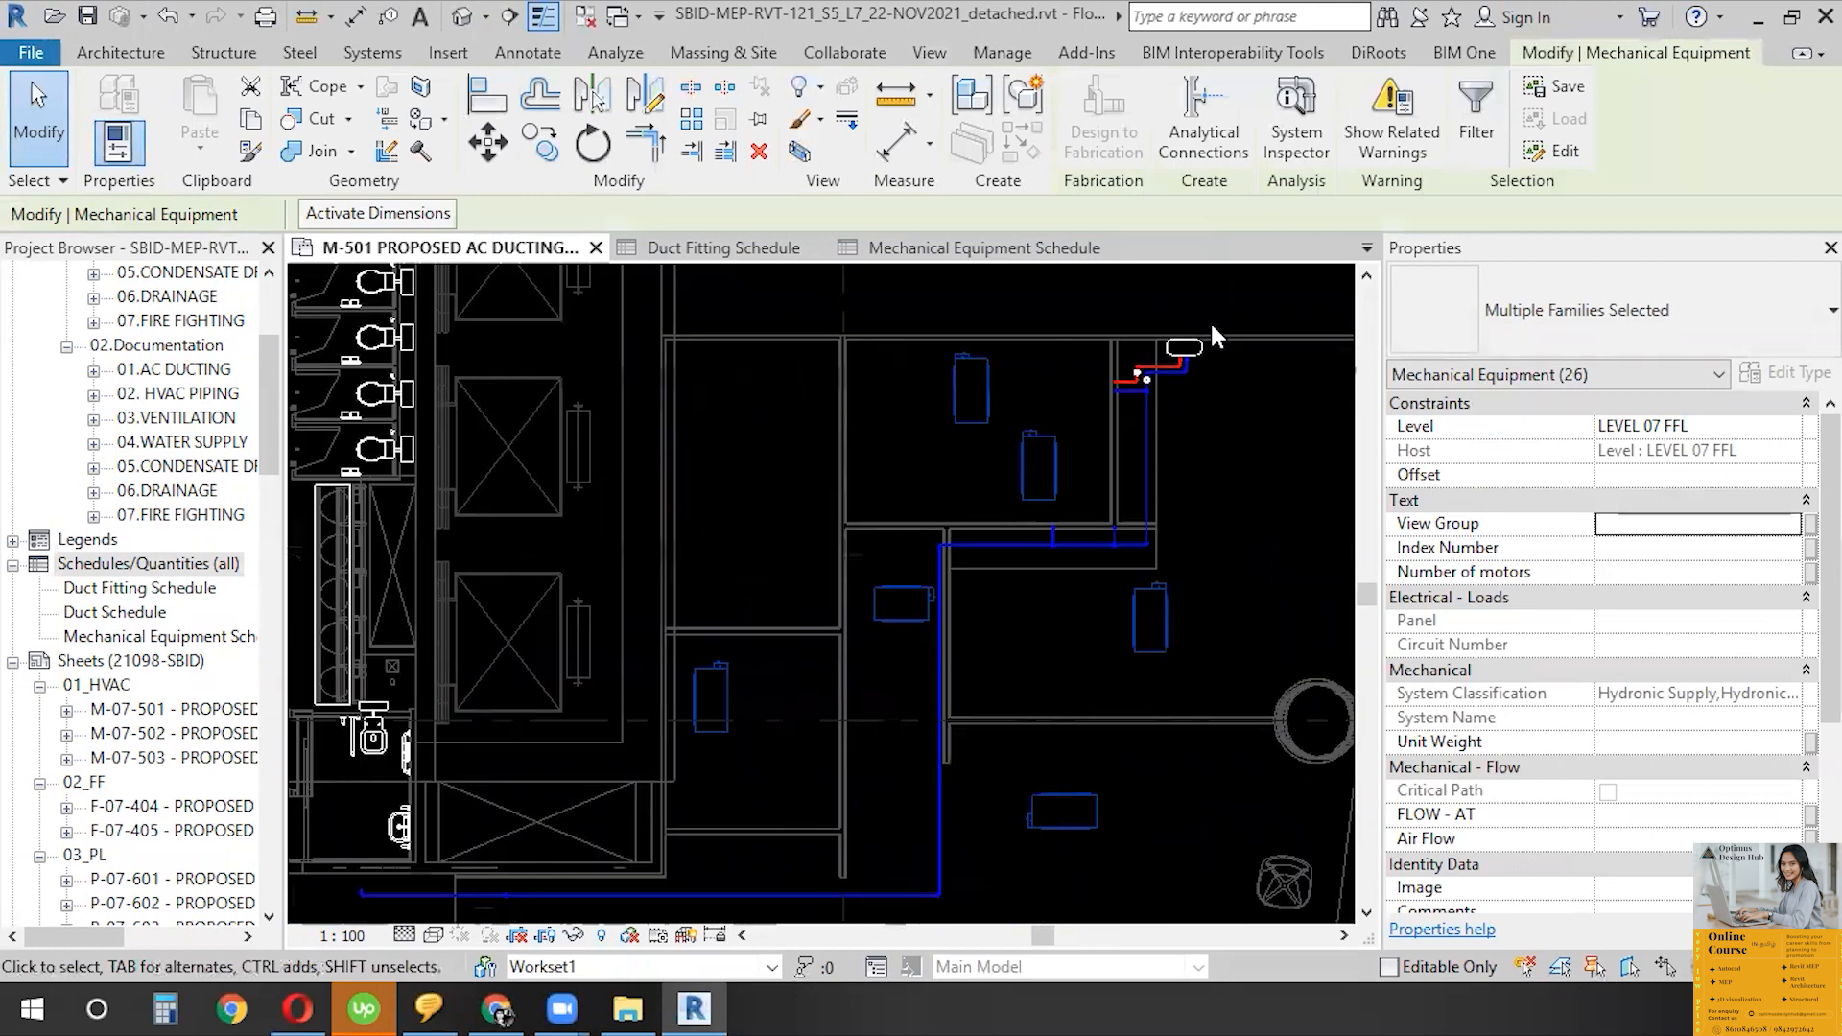
# - Clear the selection and set the WS_WATER SUPPLY workset to Hide in the visibility overrides of the M-501 plan
pyautogui.click(1240, 421)
pyautogui.scroll(3, 1234, 349)
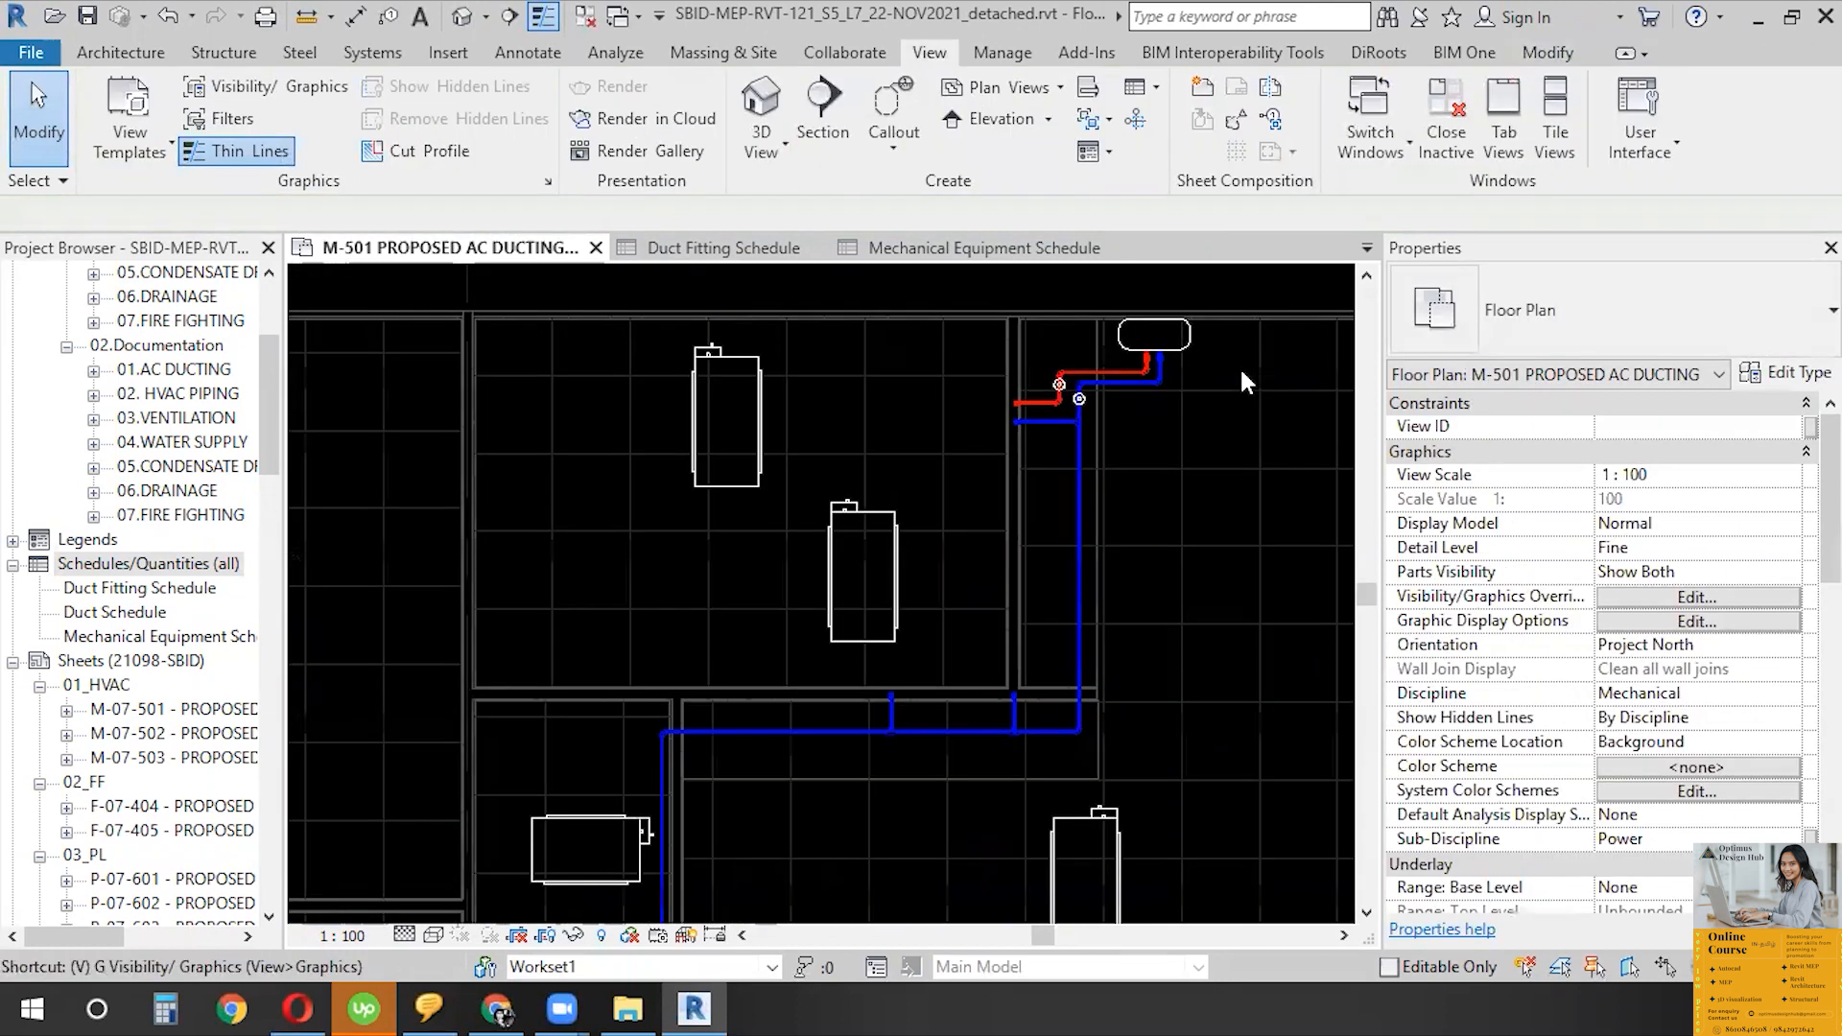
pyautogui.press('v')
pyautogui.press('v')
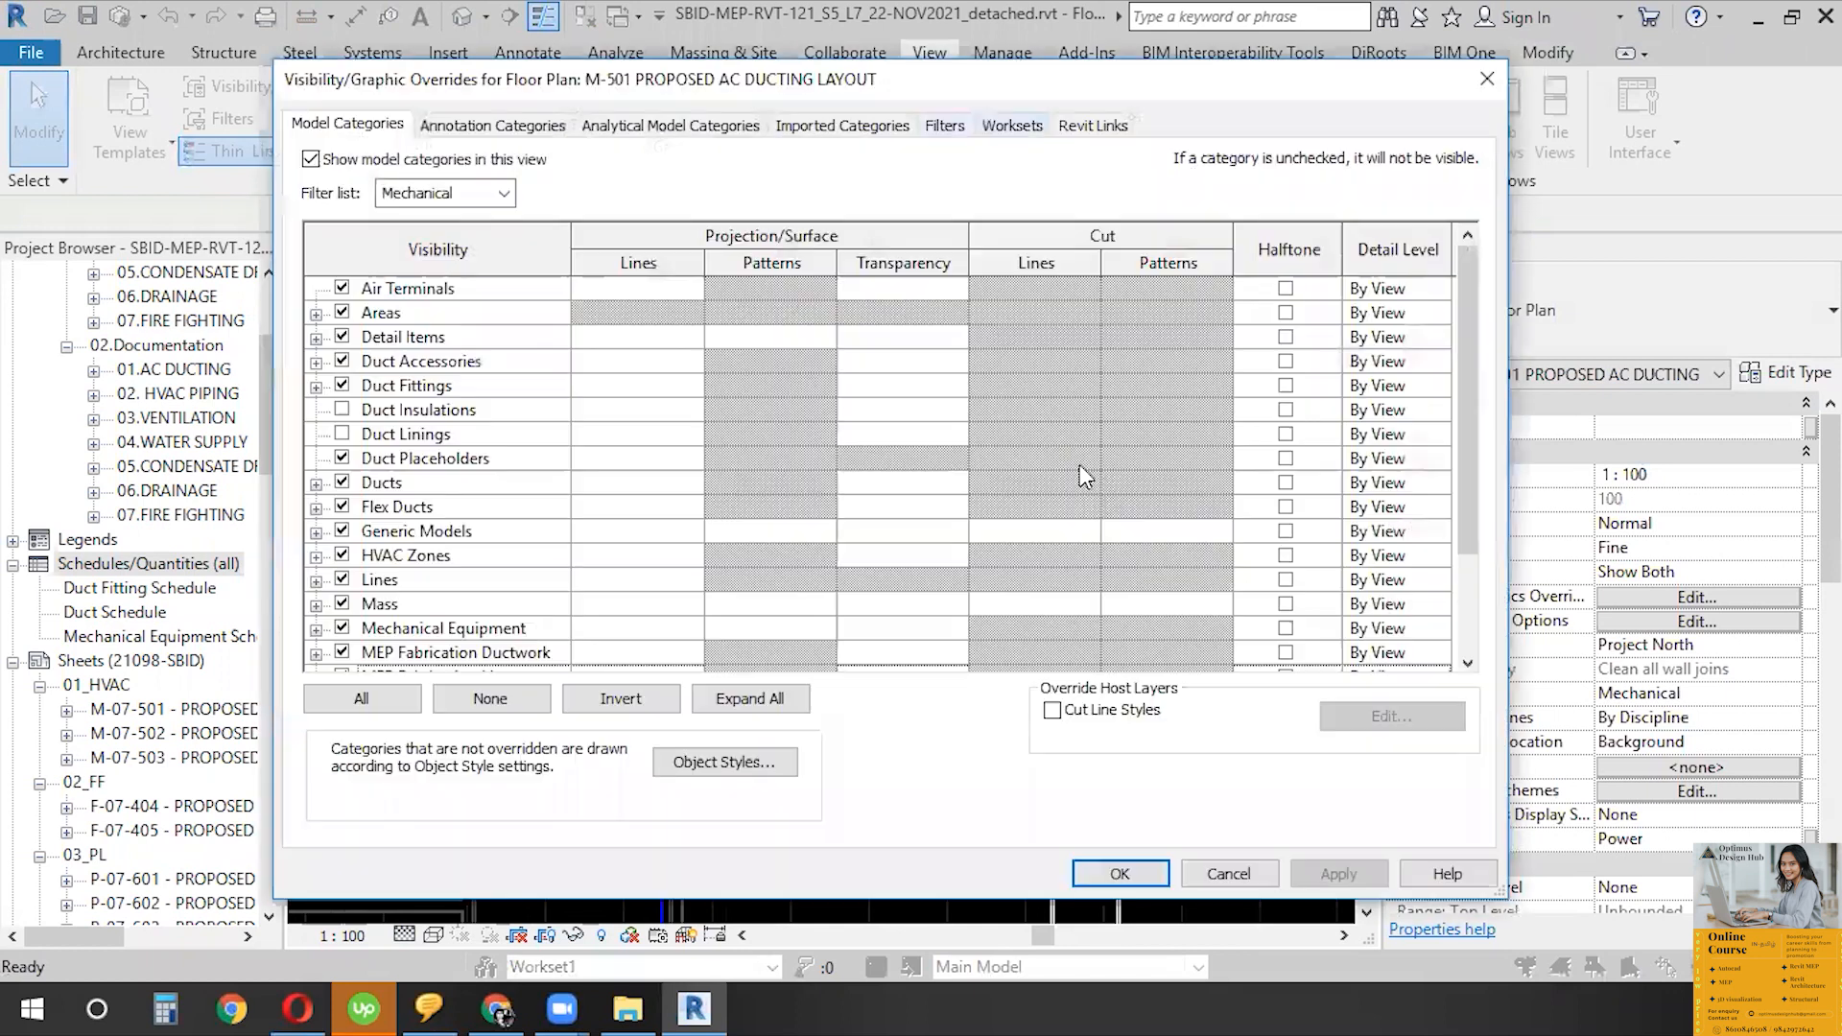
pyautogui.click(1012, 126)
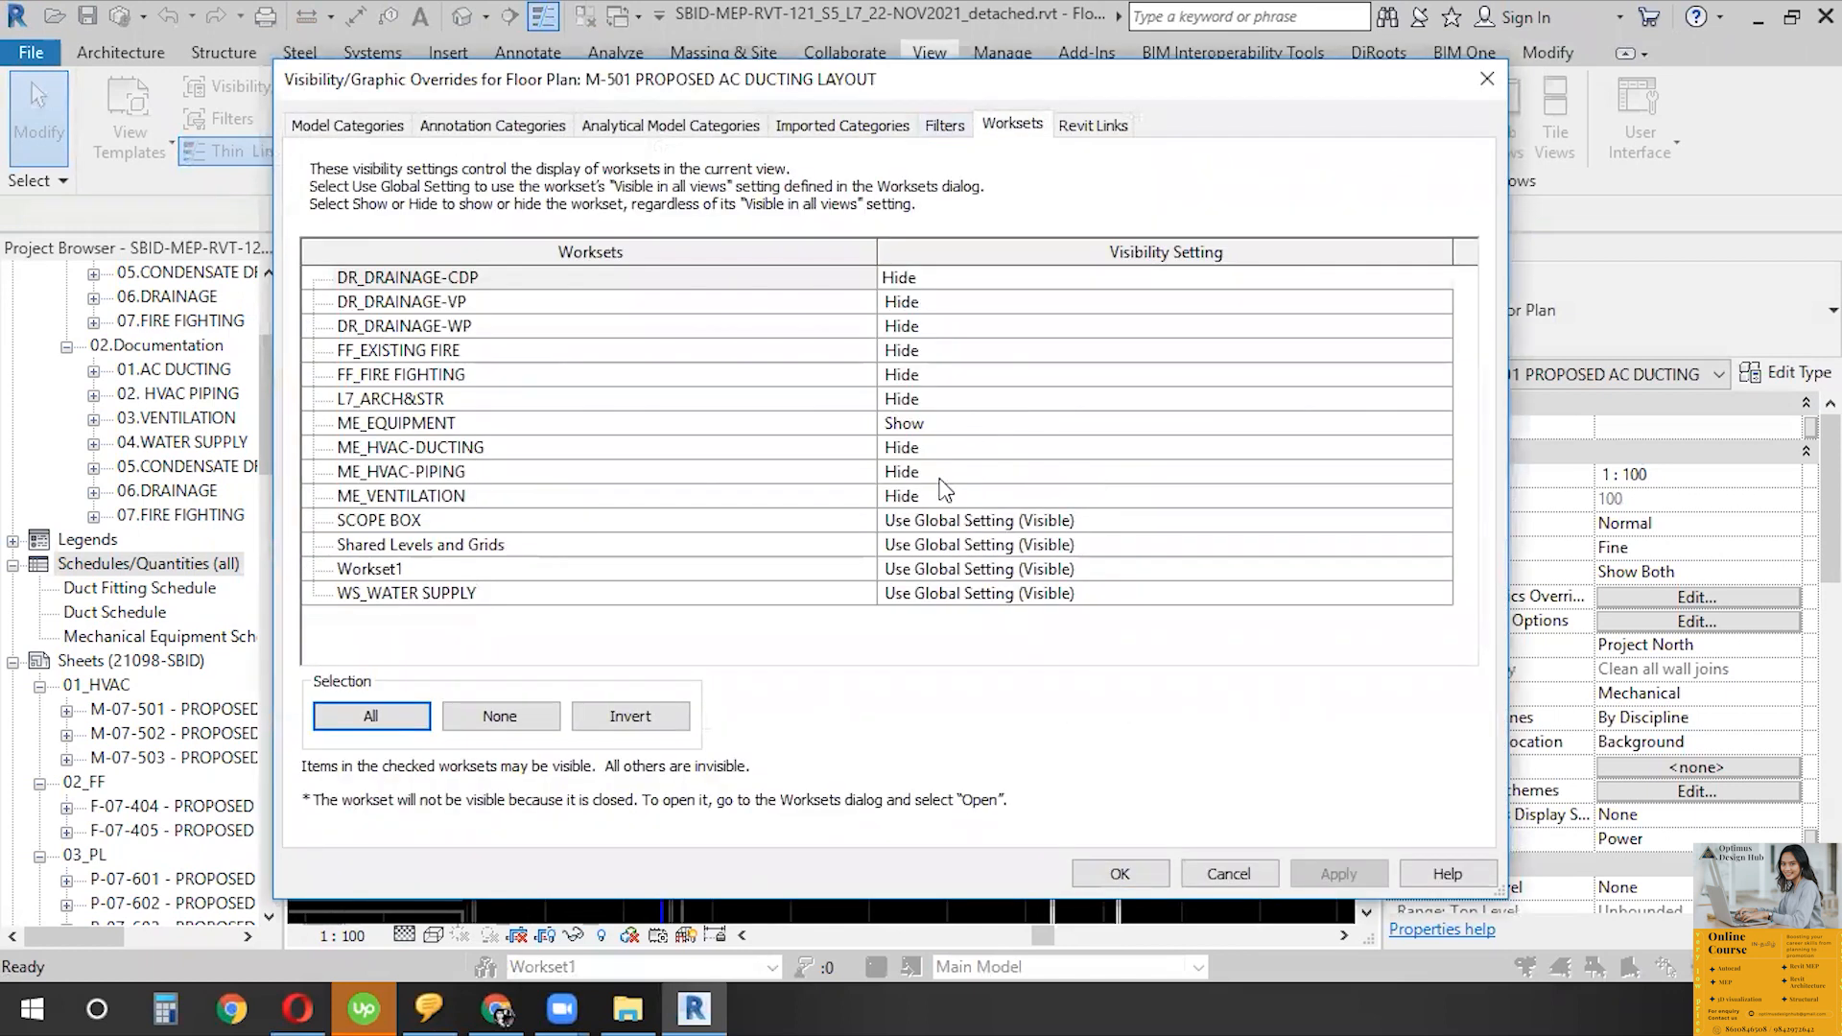
pyautogui.click(1012, 594)
pyautogui.click(1017, 594)
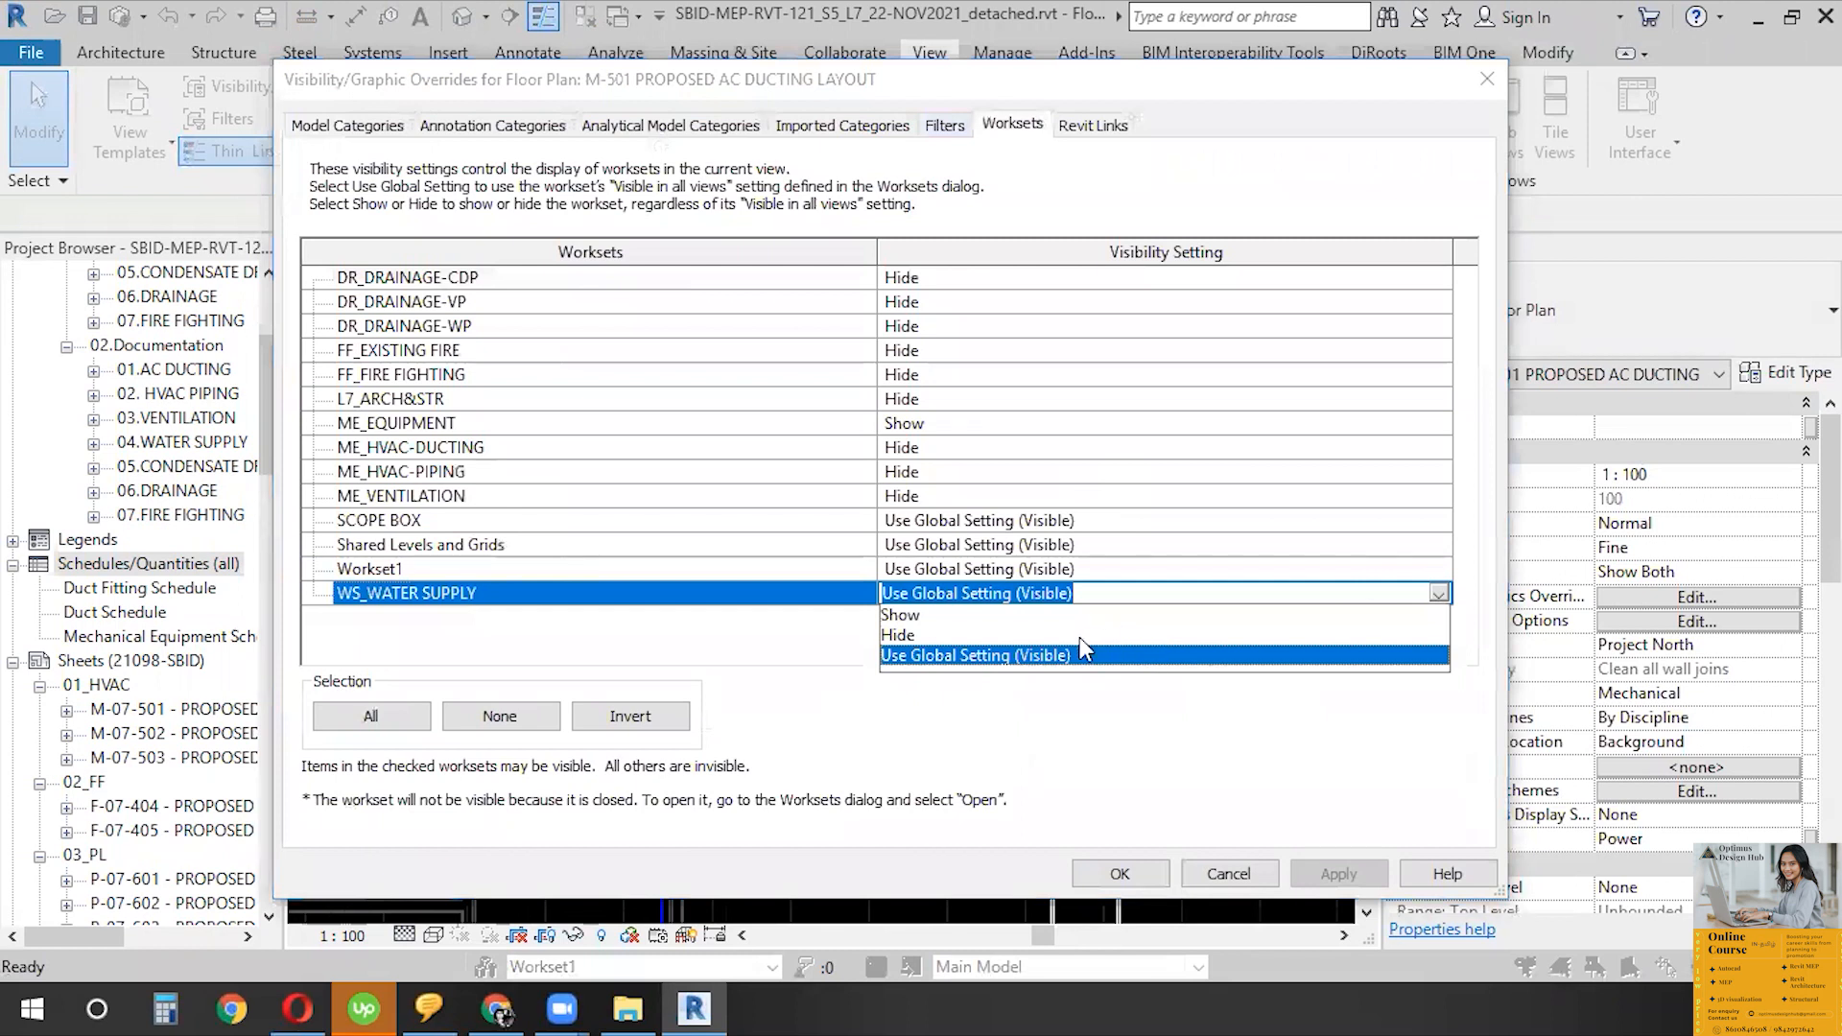
pyautogui.click(1075, 634)
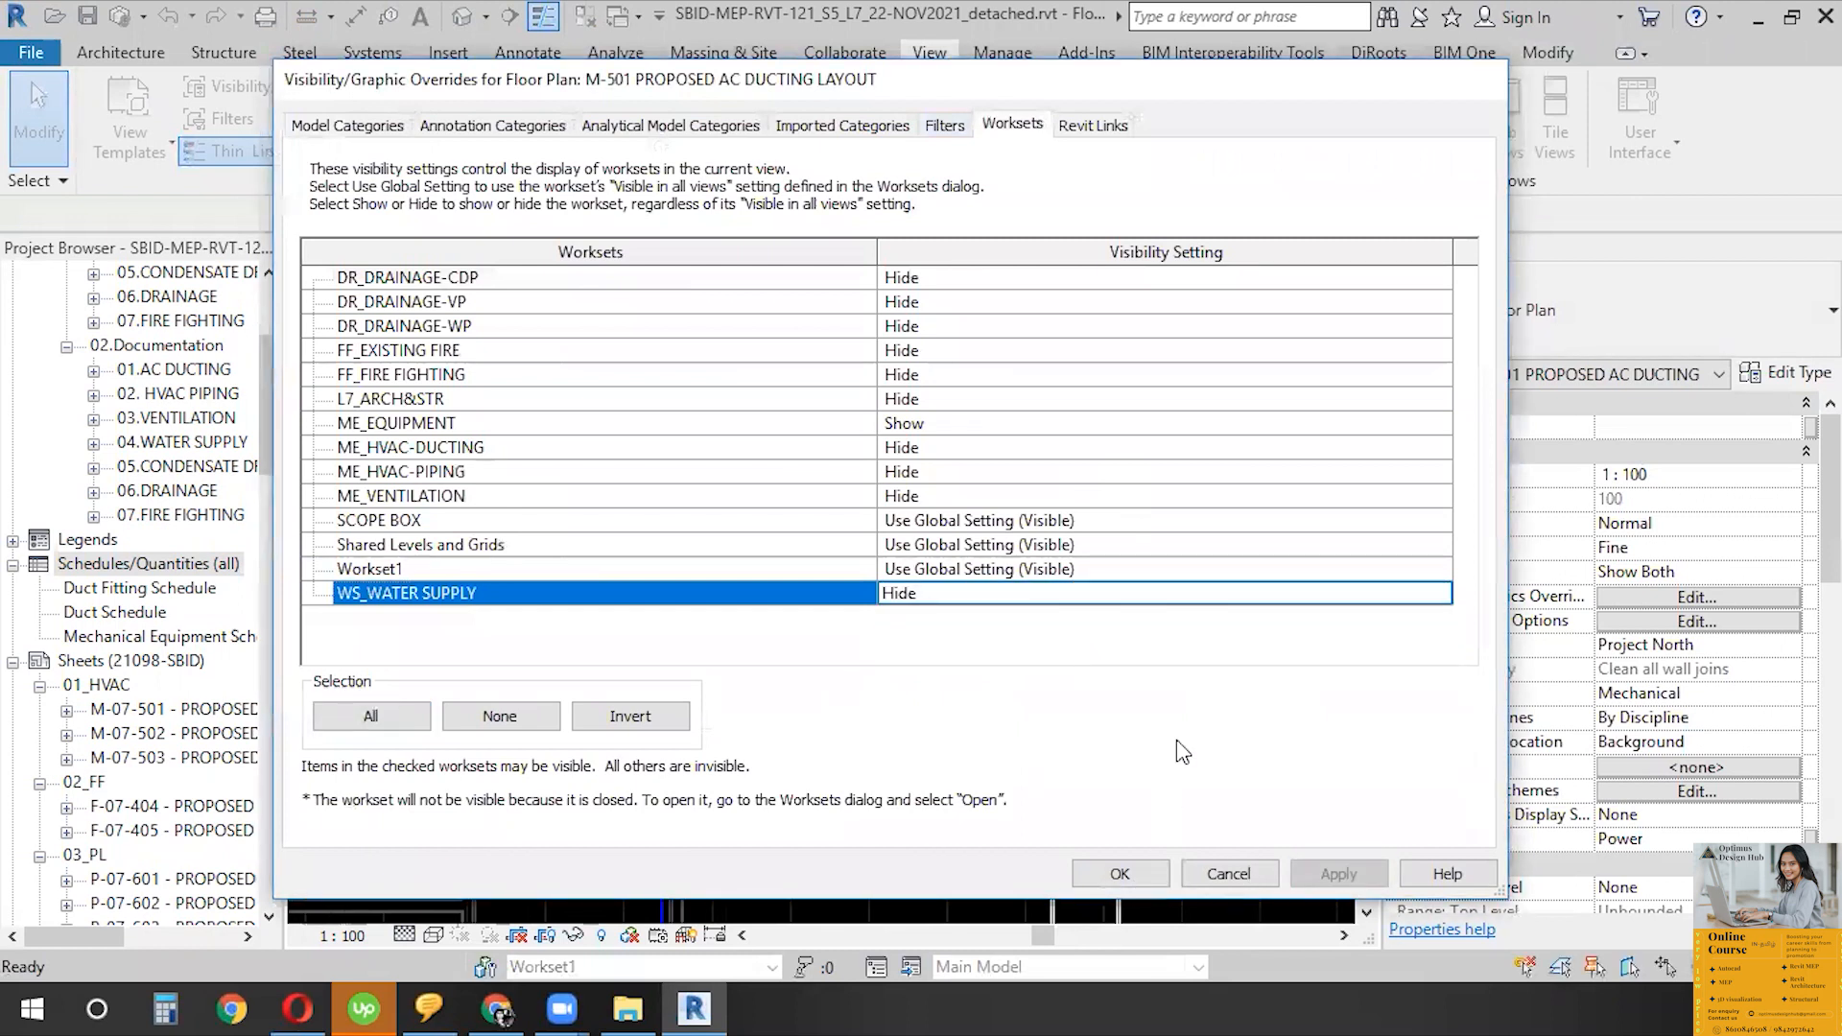
pyautogui.press('Return')
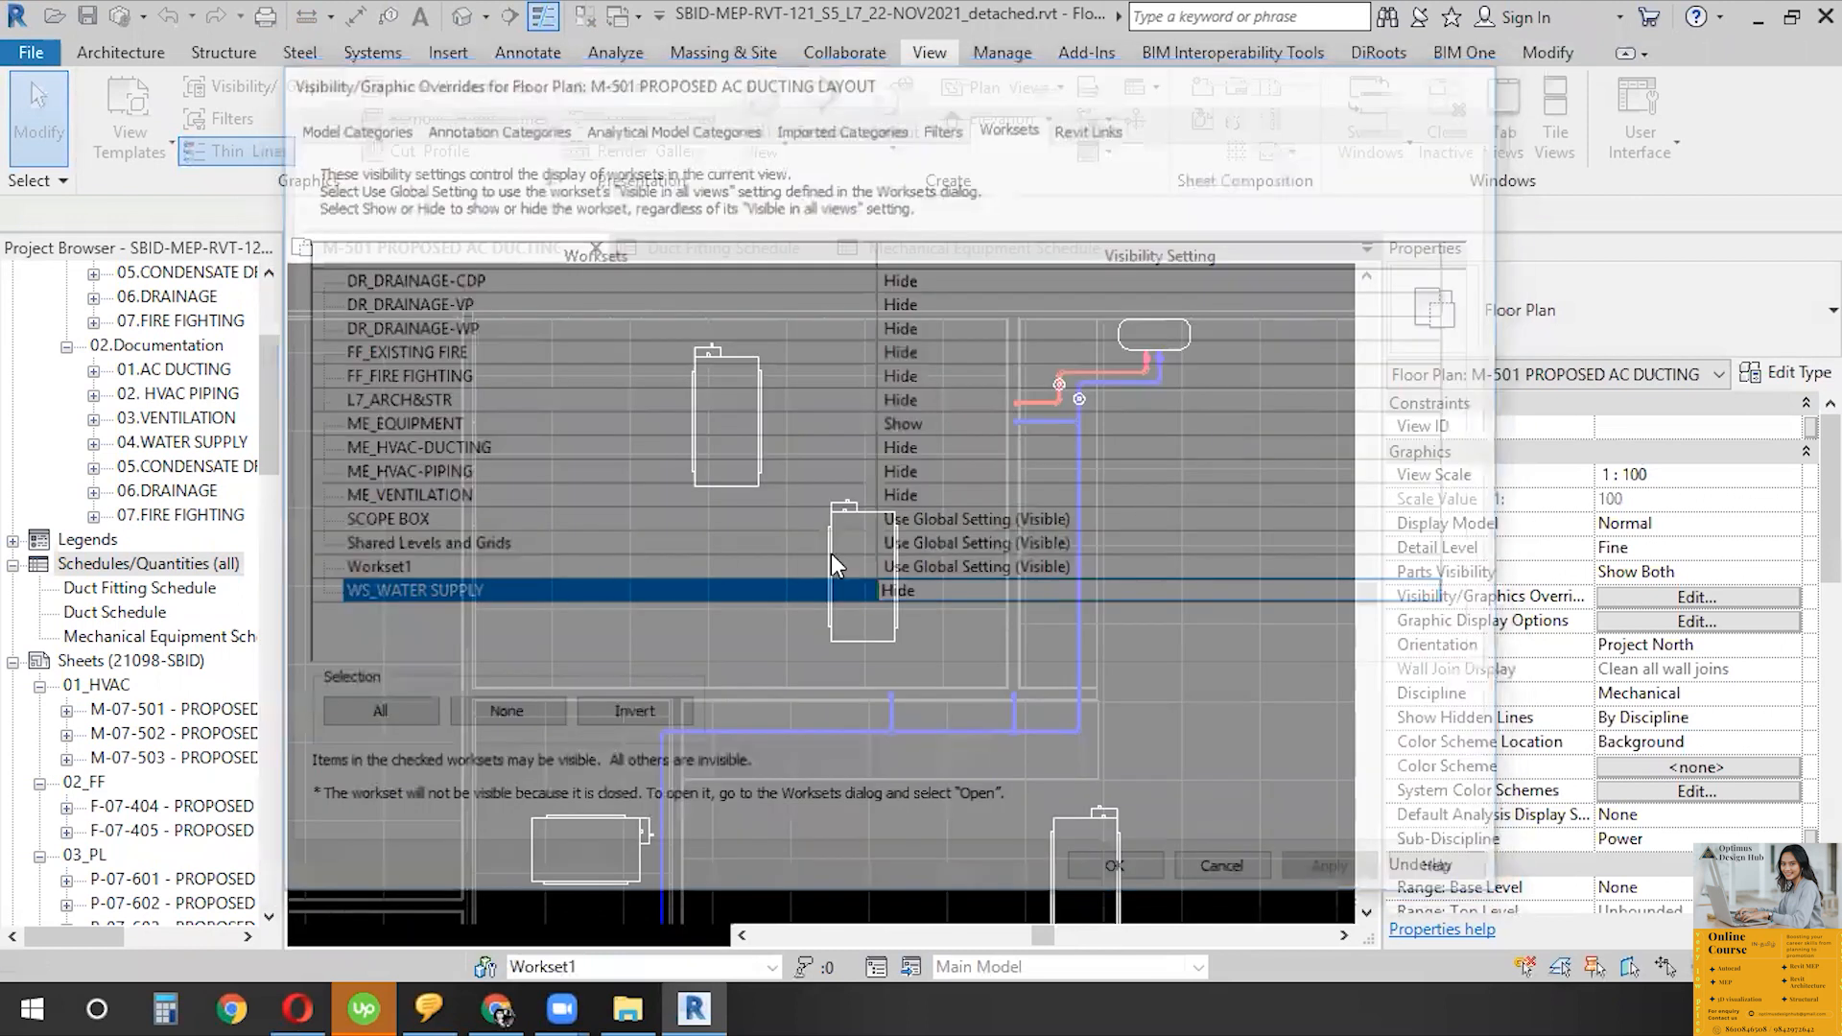
# - Examine the mechanical equipment across the M-501 plan with the water supply workset hidden
pyautogui.scroll(-5, 1091, 486)
pyautogui.scroll(5, 1095, 498)
pyautogui.scroll(-4, 1094, 472)
pyautogui.scroll(5, 436, 389)
pyautogui.scroll(1, 349, 317)
pyautogui.scroll(-1, 713, 758)
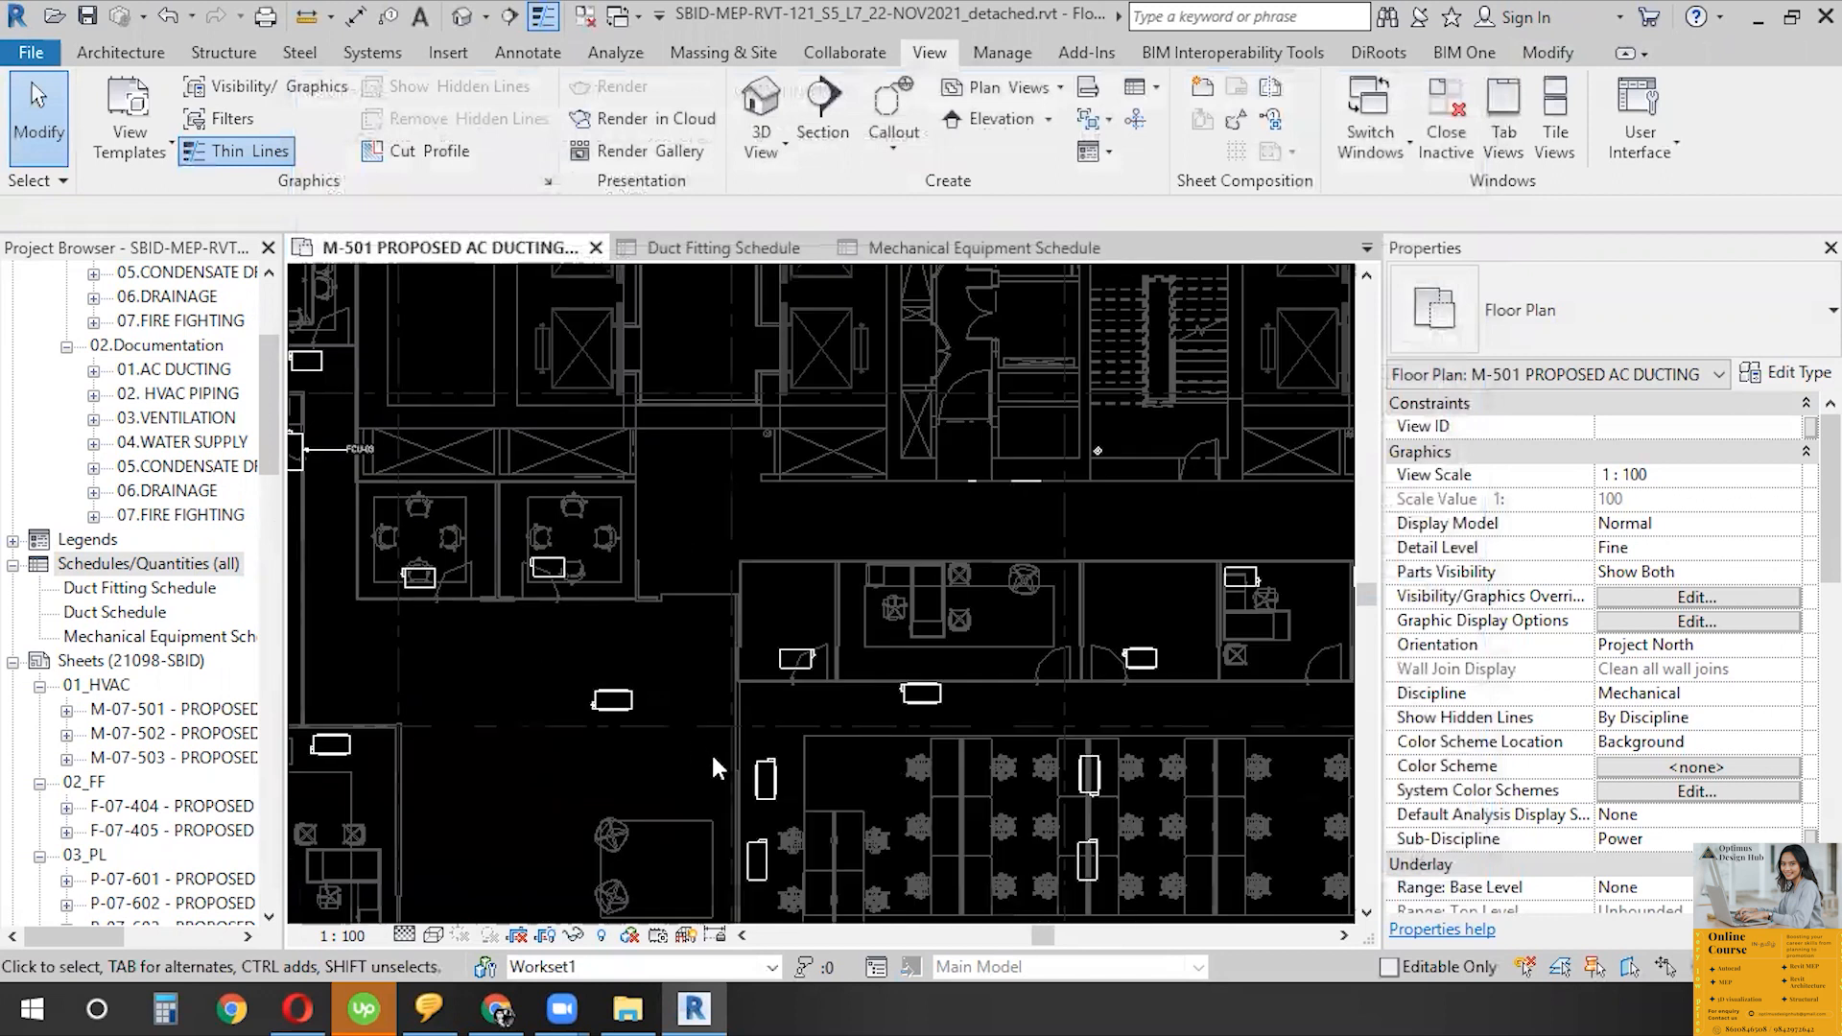
pyautogui.scroll(-2, 713, 768)
pyautogui.keyDown('ctrl'); pyautogui.moveTo(835, 536); pyautogui.dragTo(1333, 783); pyautogui.keyUp('ctrl')
pyautogui.moveTo(1159, 683); pyautogui.dragTo(418, 768, button='middle')
pyautogui.press('Escape')
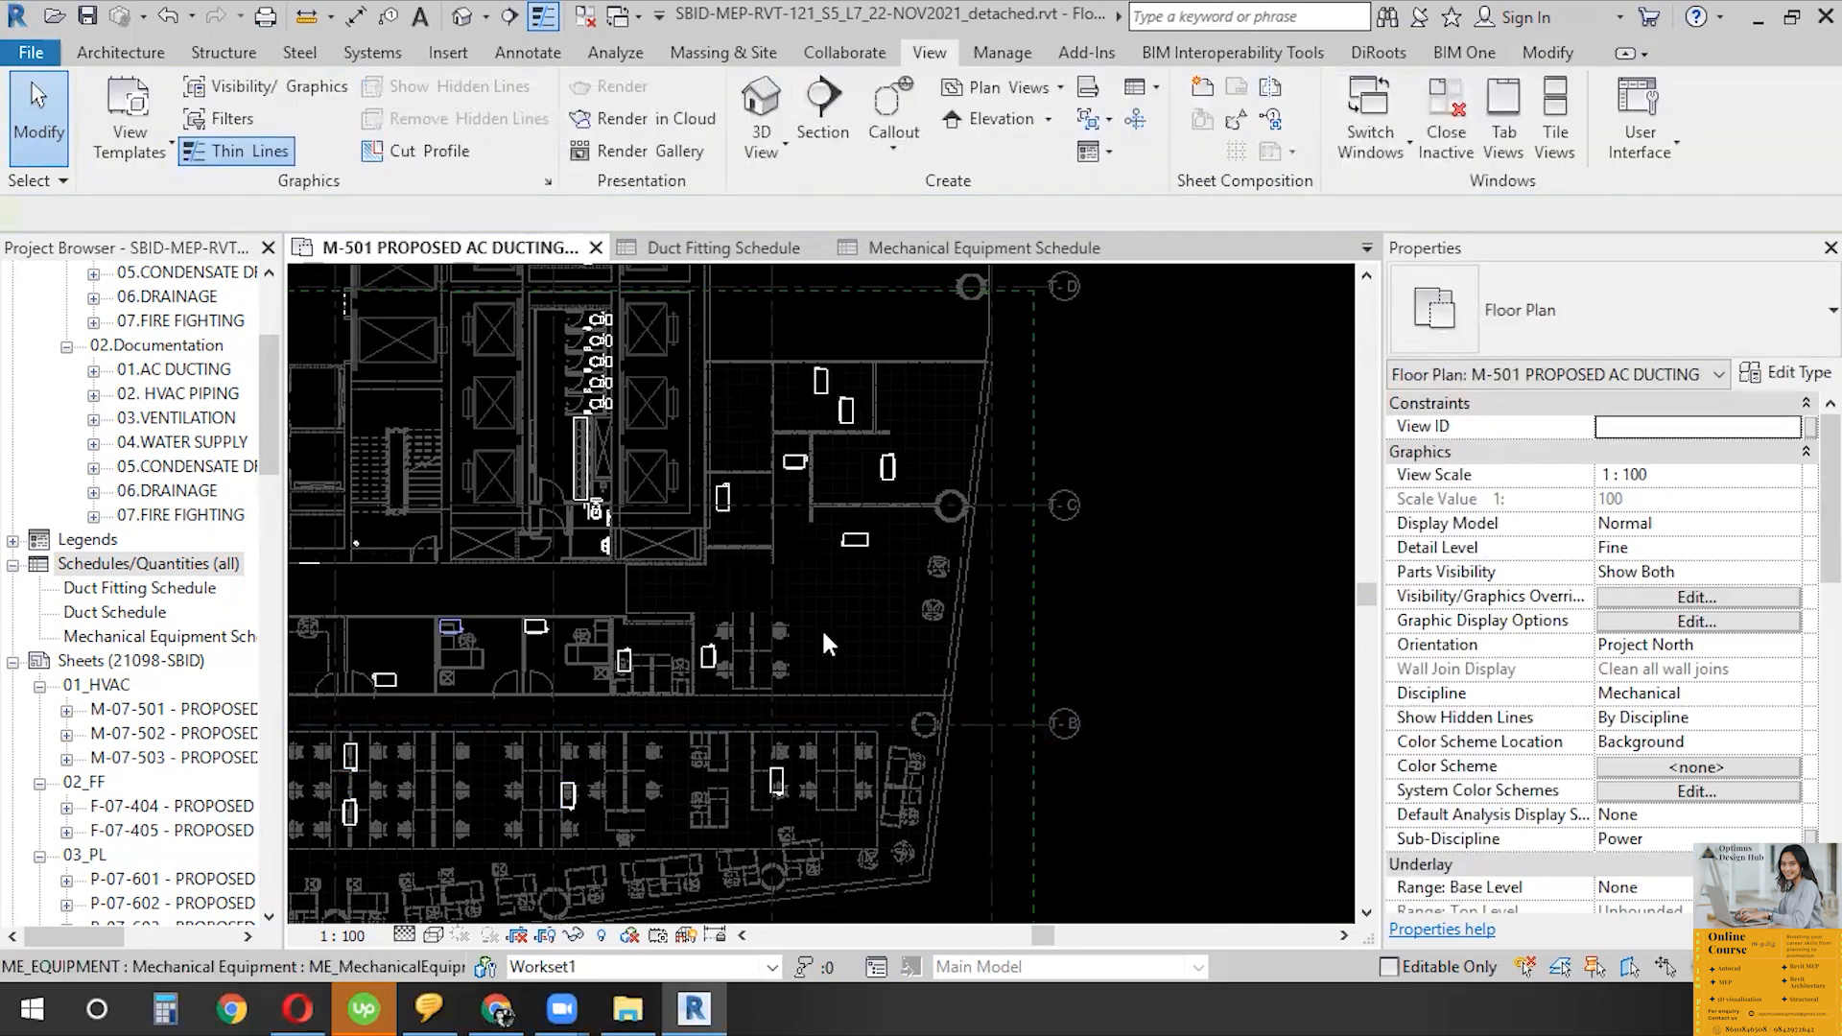
# - Review the type parameters of the FCU-11 fan coil unit, down through its identity data, and close them unchanged
pyautogui.click(450, 625)
pyautogui.click(1784, 372)
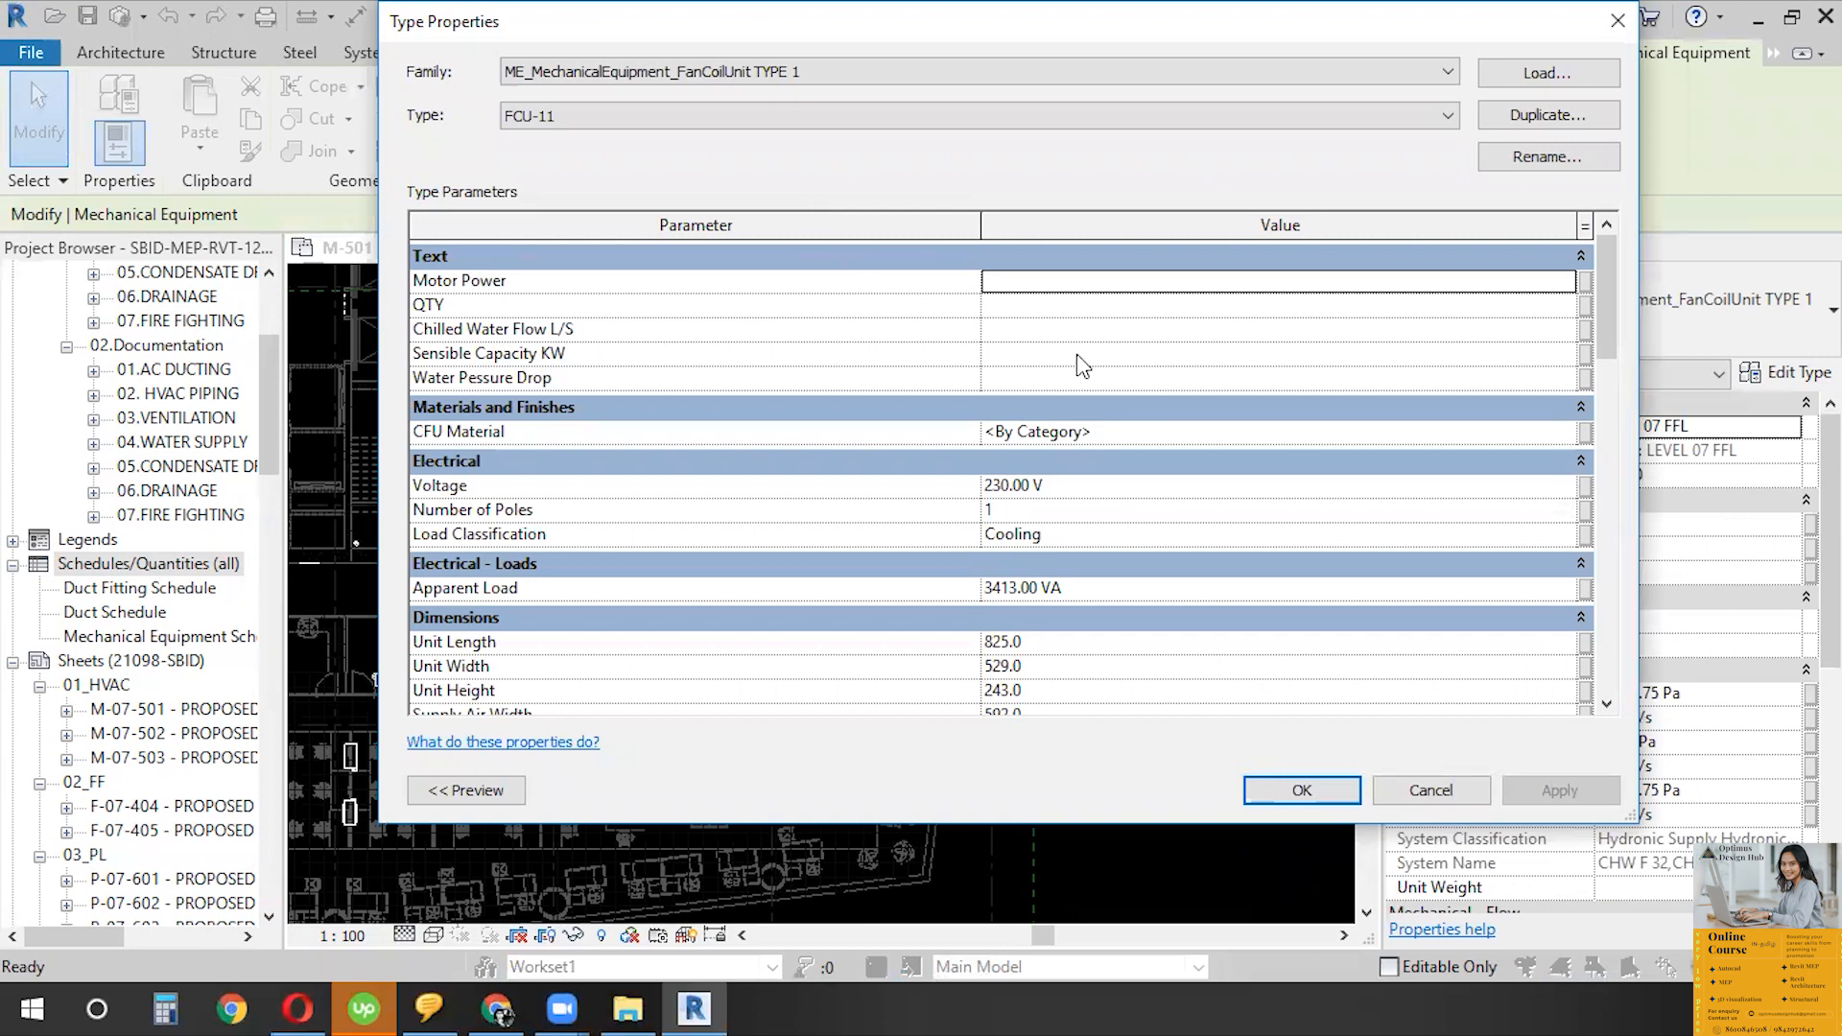
pyautogui.scroll(-10, 1083, 364)
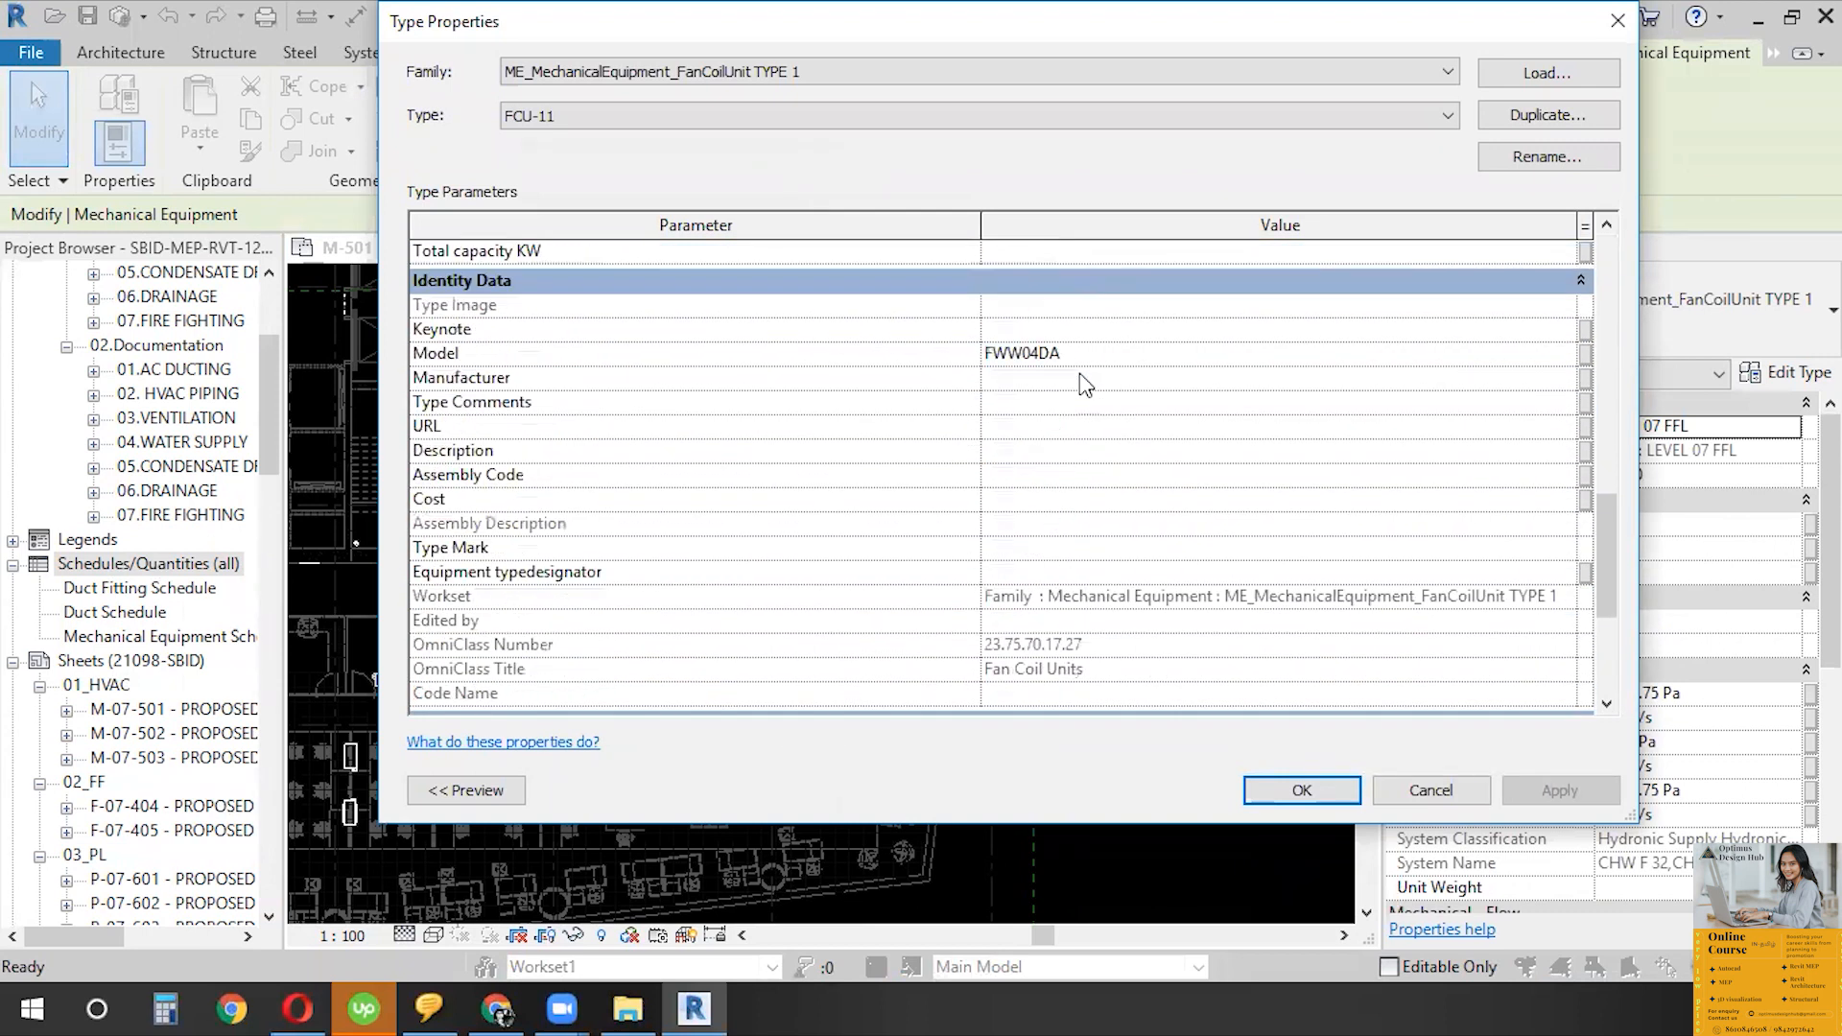
pyautogui.scroll(-1, 1082, 389)
pyautogui.scroll(-1, 1161, 480)
pyautogui.scroll(3, 1161, 479)
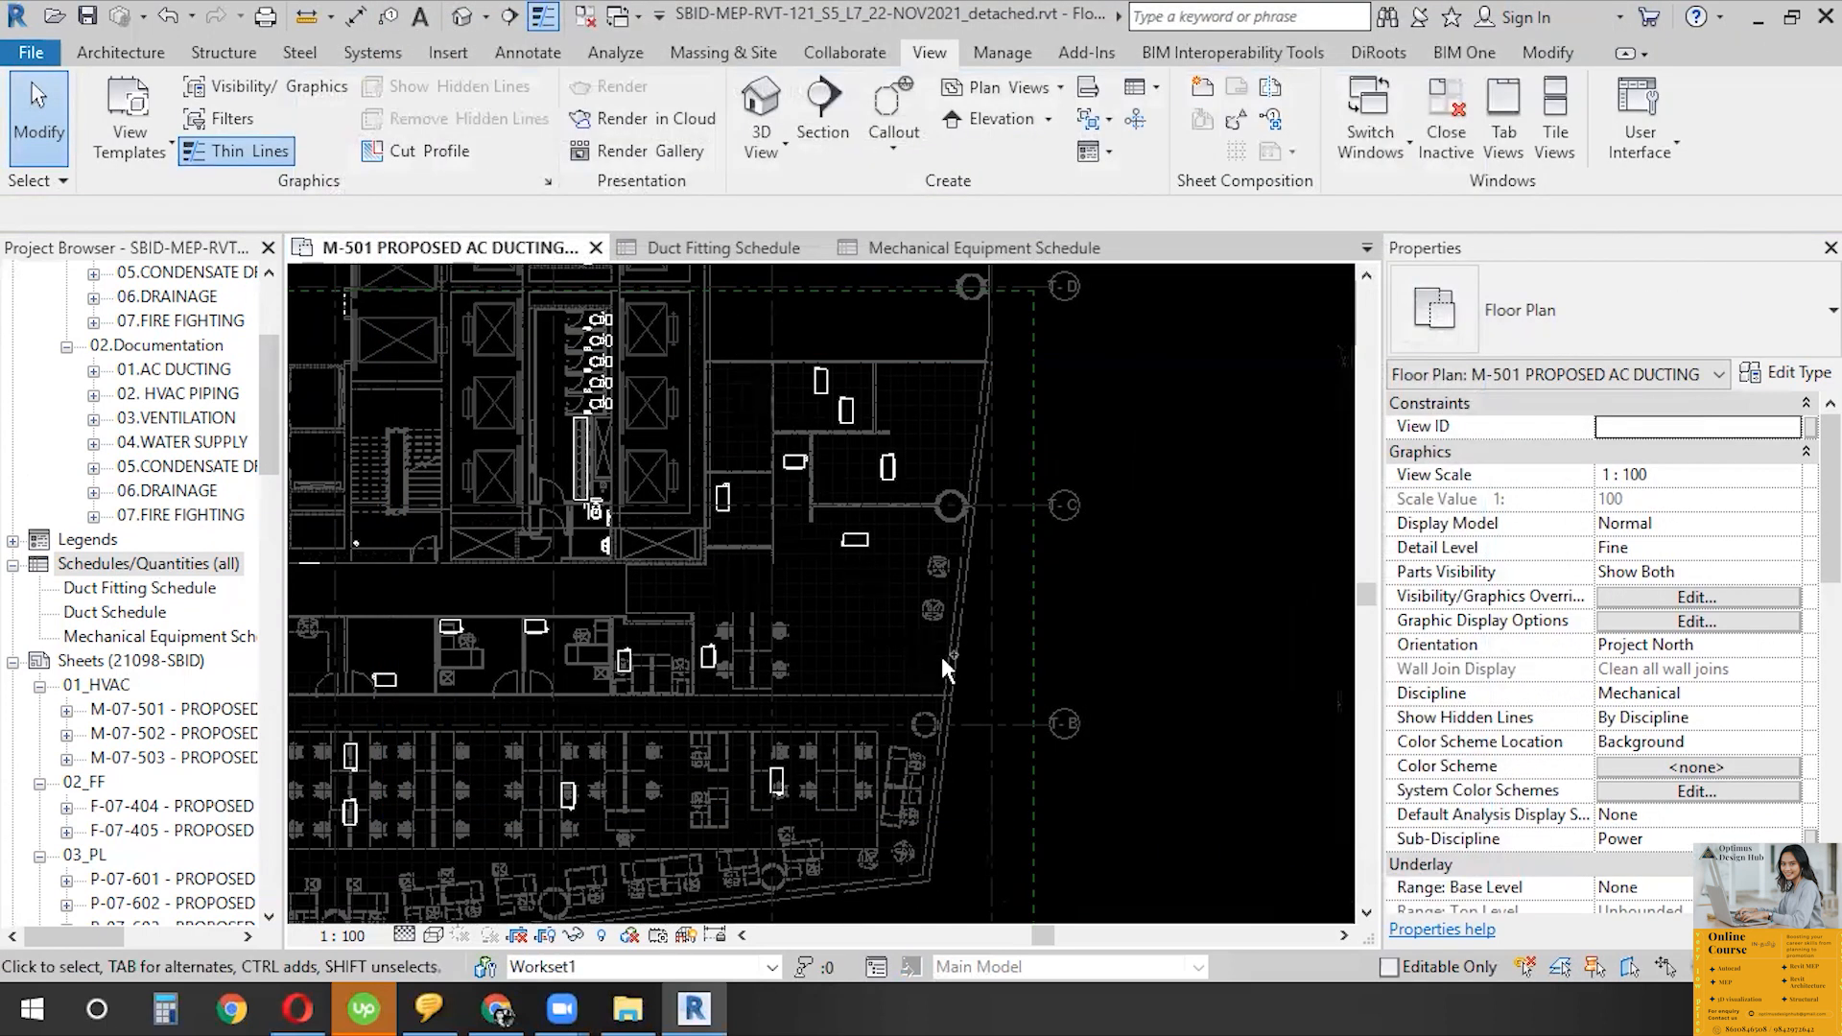
# - Select the fan coil units across the whole floor plan, leaving the FCU-01 tag out of the selection
pyautogui.scroll(-1, 941, 656)
pyautogui.scroll(-1, 1251, 469)
pyautogui.scroll(3, 938, 451)
pyautogui.moveTo(725, 338); pyautogui.dragTo(1040, 681)
pyautogui.scroll(-3, 635, 533)
pyautogui.moveTo(776, 809); pyautogui.dragTo(1134, 741, button='middle')
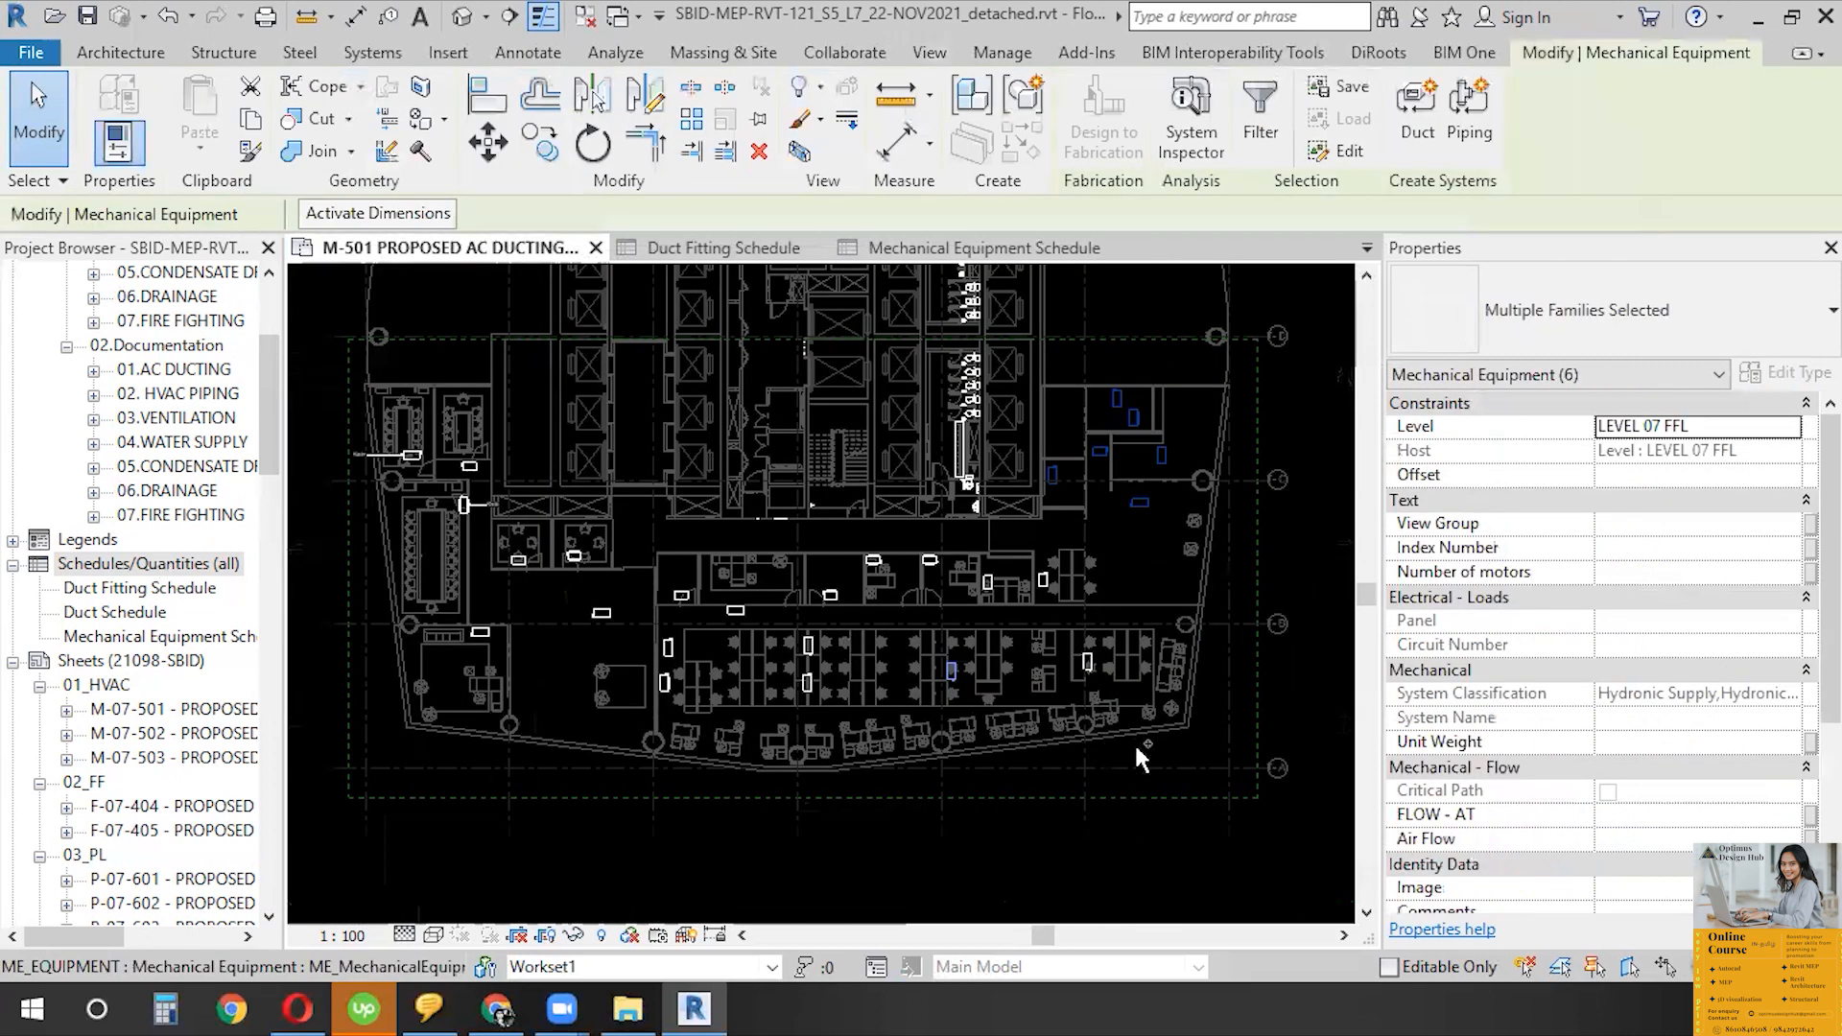
pyautogui.scroll(1, 892, 761)
pyautogui.moveTo(716, 791); pyautogui.dragTo(1140, 789, button='middle')
pyautogui.keyDown('ctrl'); pyautogui.moveTo(551, 494); pyautogui.dragTo(1163, 755); pyautogui.keyUp('ctrl')
pyautogui.moveTo(662, 758); pyautogui.dragTo(1091, 757, button='middle')
pyautogui.moveTo(496, 326)
pyautogui.keyDown('shift'); pyautogui.mouseDown()
pyautogui.moveTo(960, 711)
pyautogui.moveTo(948, 684)
pyautogui.mouseUp(); pyautogui.keyUp('shift')
pyautogui.scroll(5, 614, 556)
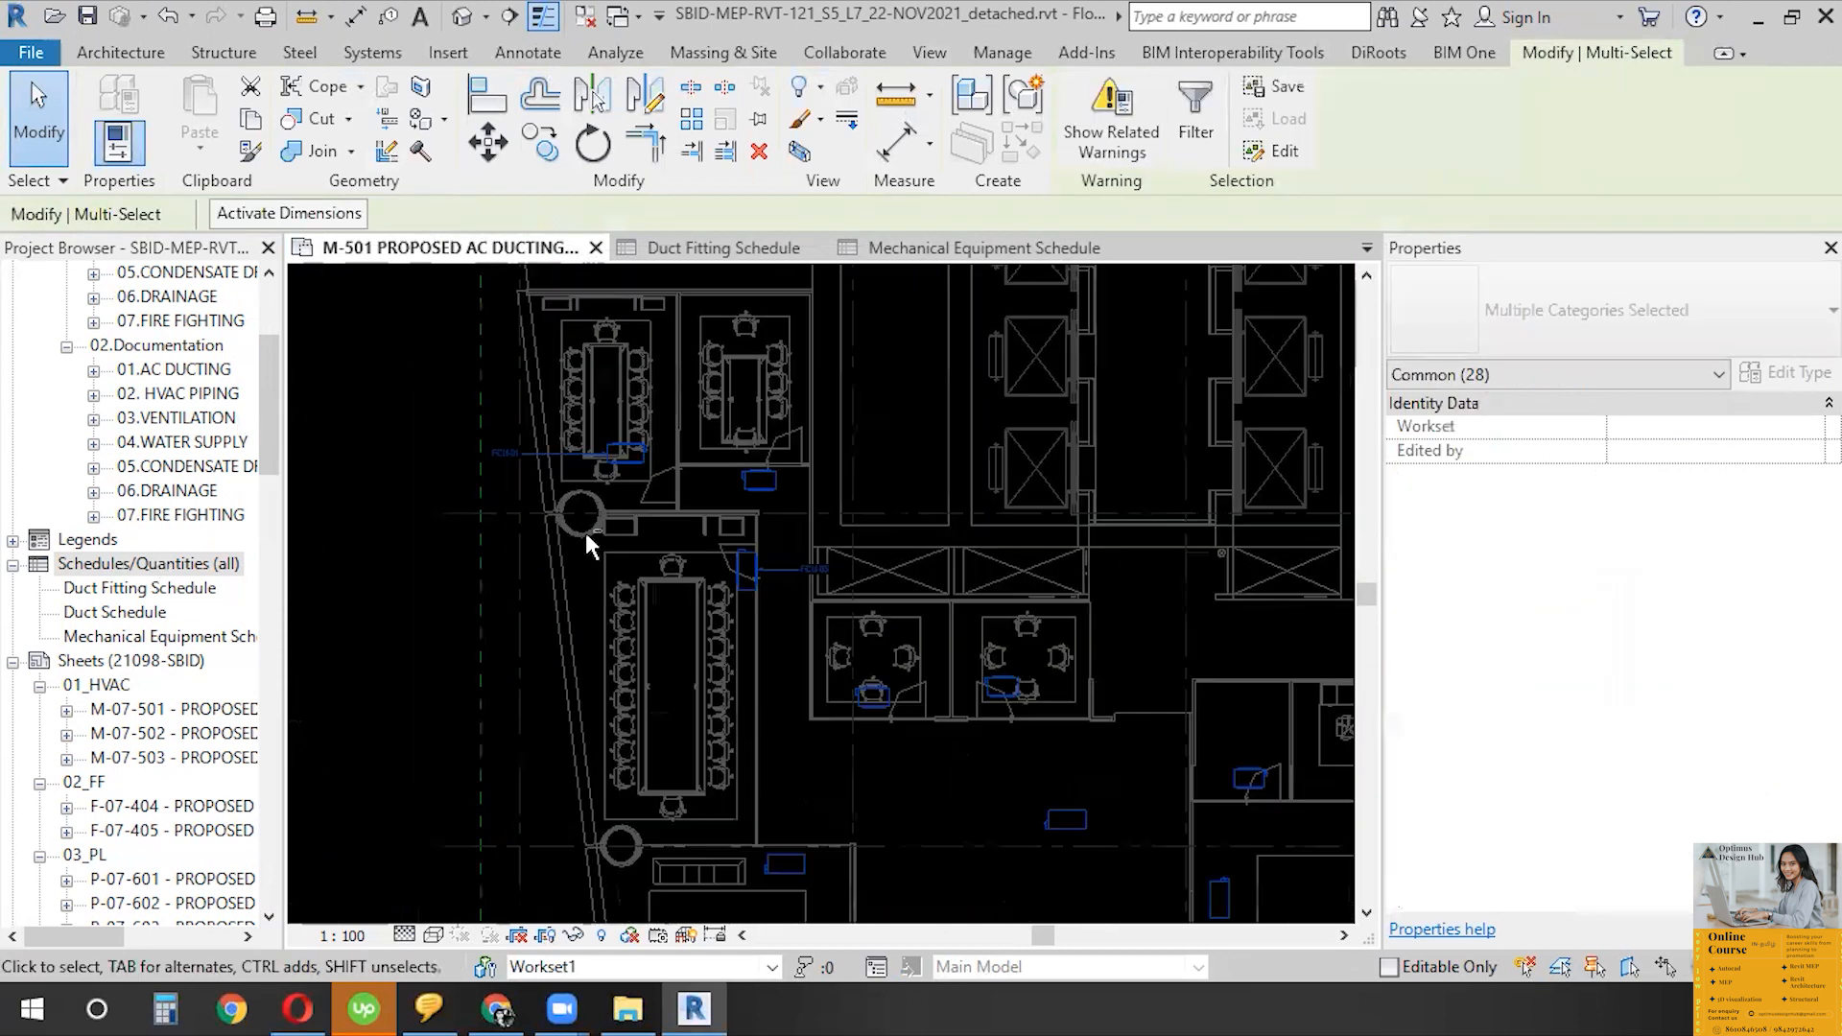
pyautogui.keyDown('shift'); pyautogui.moveTo(579, 407); pyautogui.dragTo(324, 575); pyautogui.keyUp('shift')
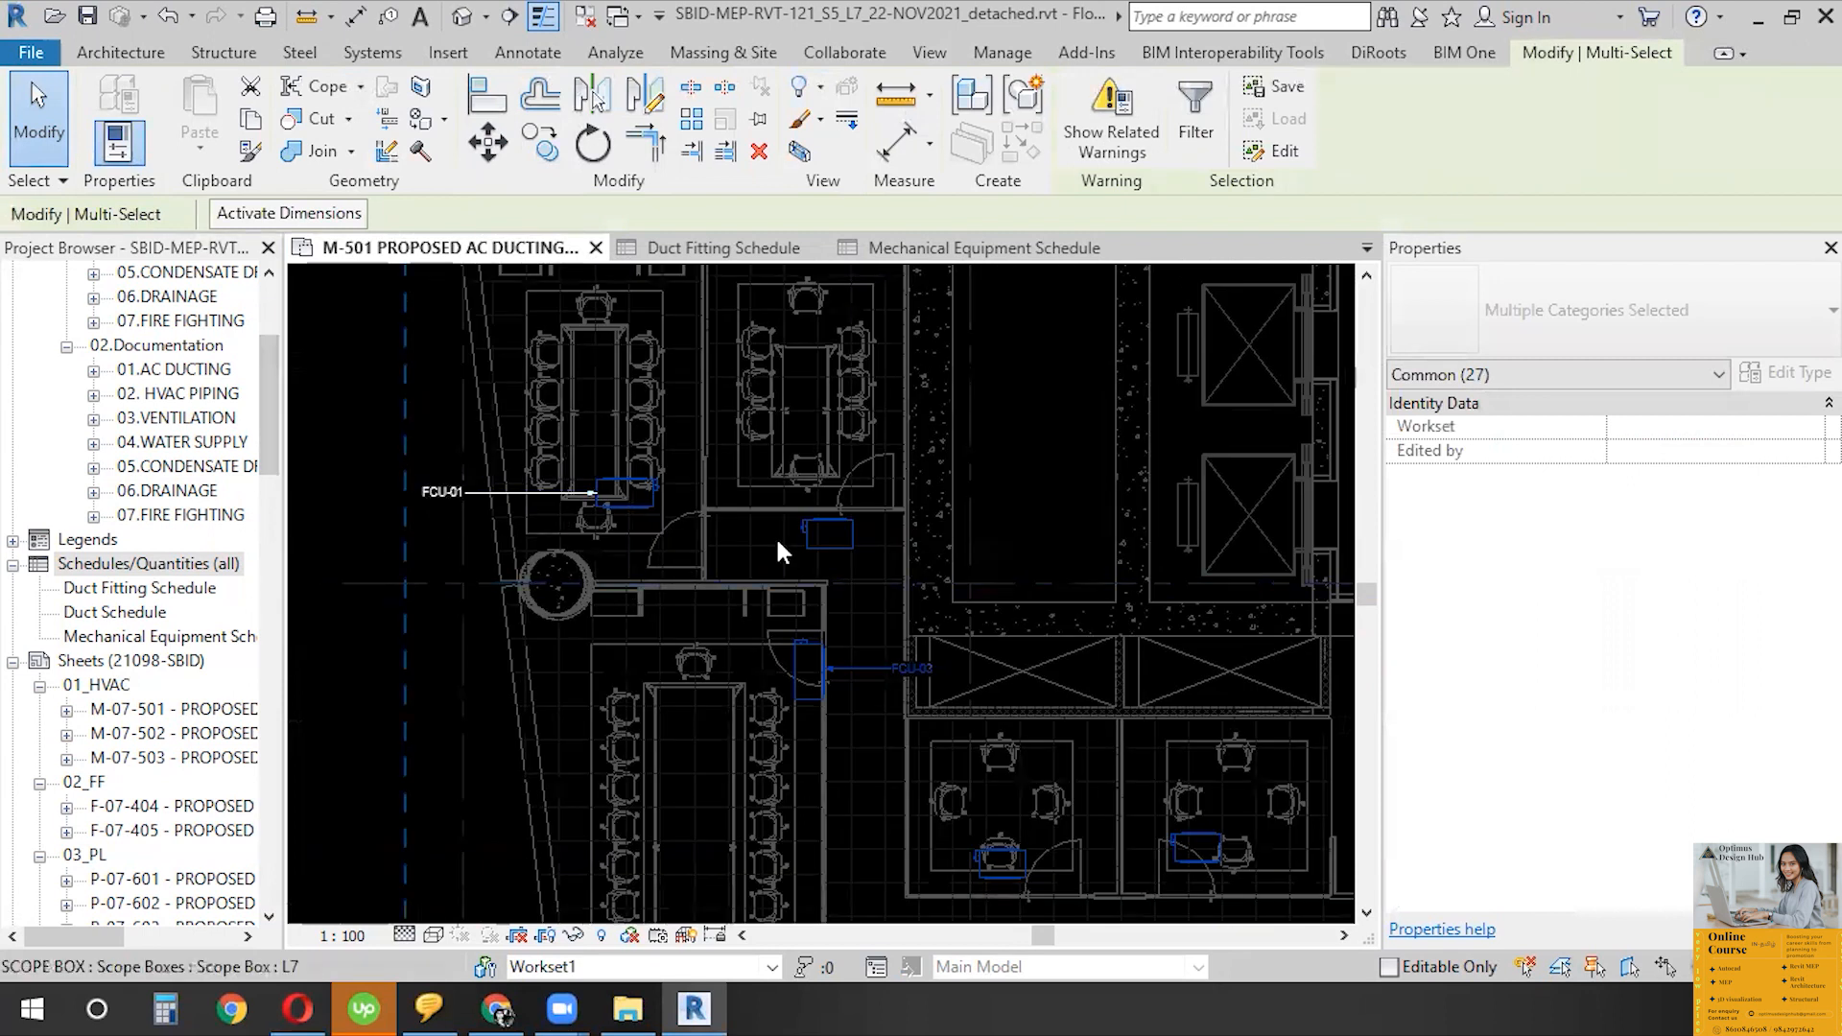
# - Filter the selection to Mechanical Equipment without its tags, look over the selected units on the plan, and clear the selection
pyautogui.scroll(-3, 580, 392)
pyautogui.click(1195, 120)
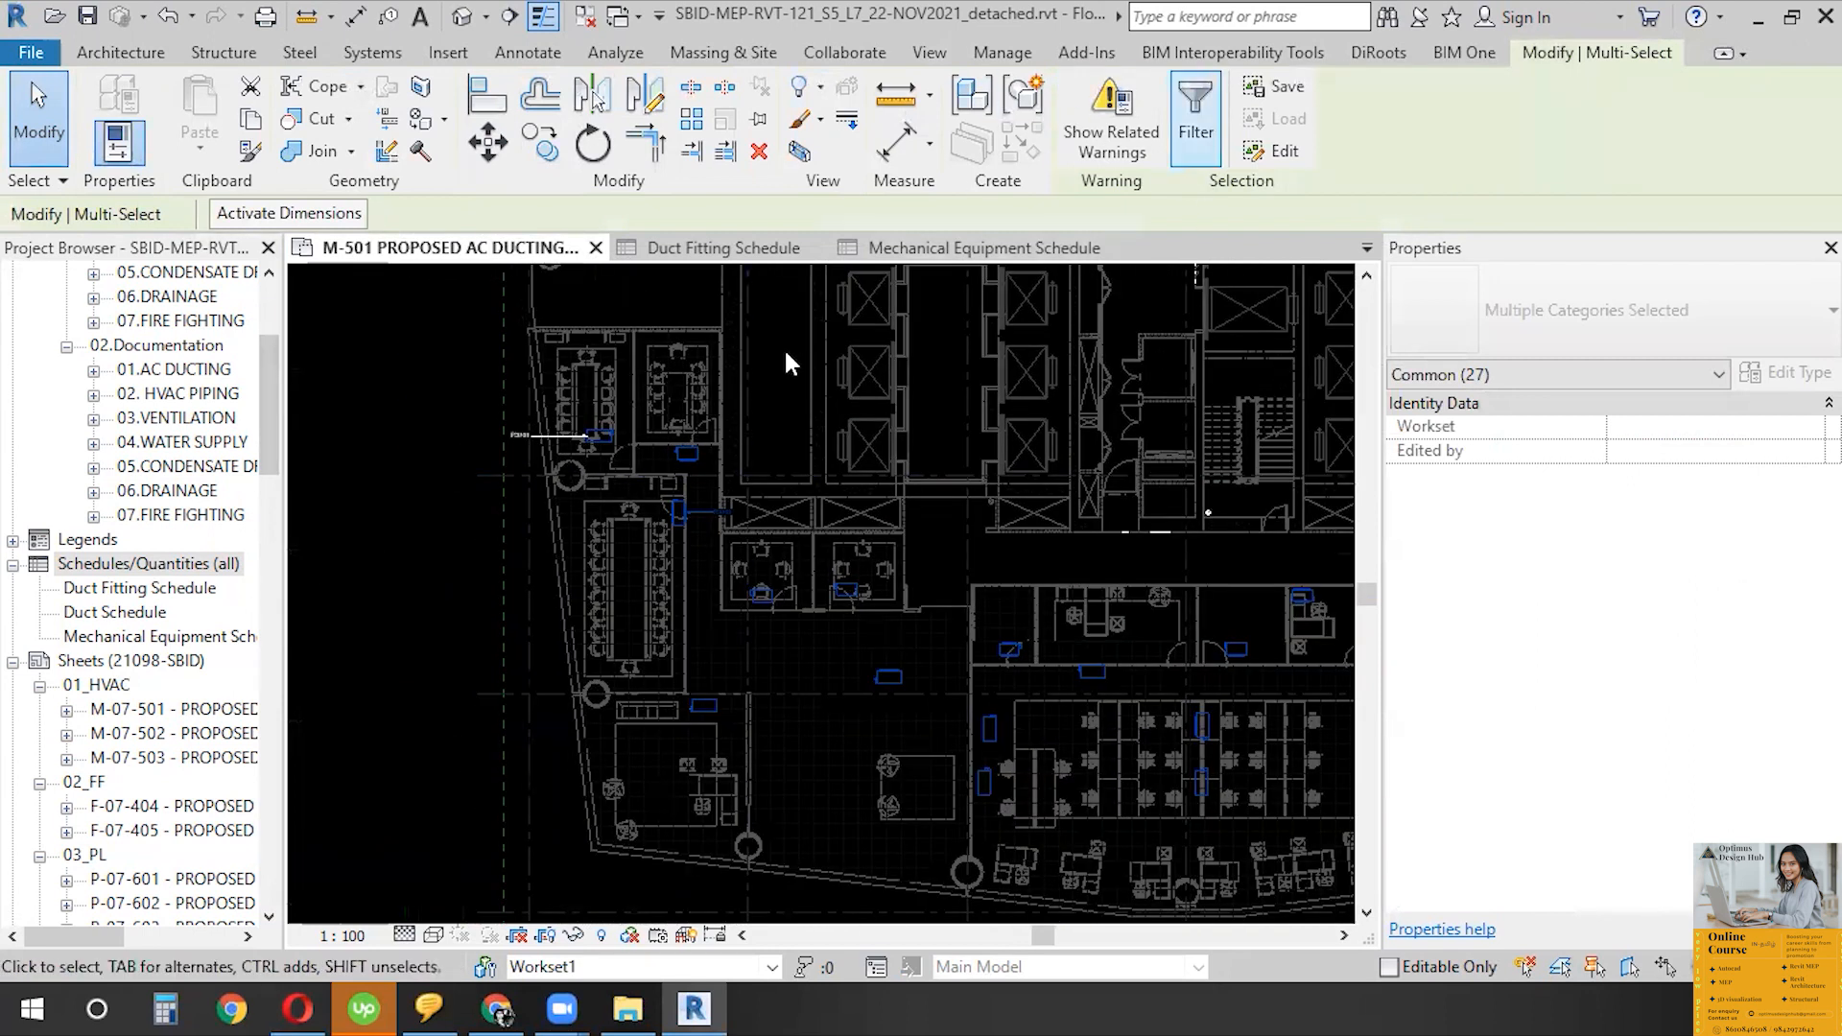
pyautogui.click(683, 353)
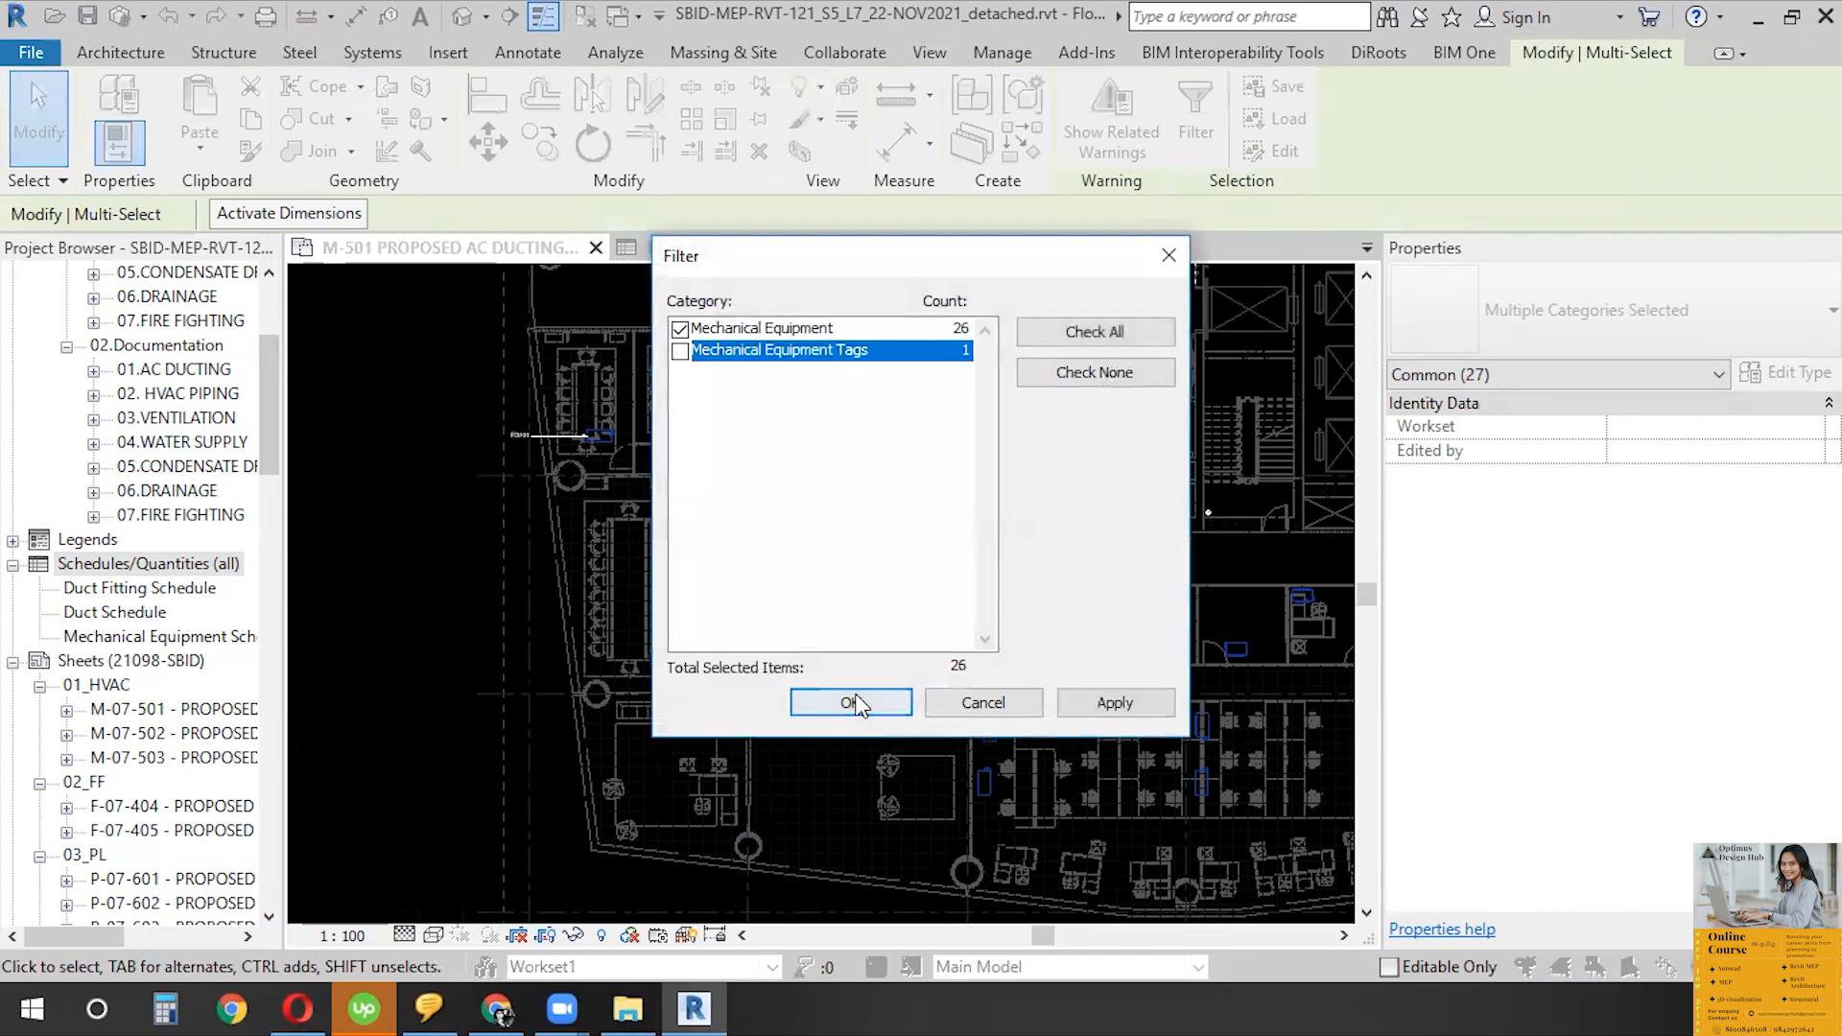
pyautogui.click(852, 699)
pyautogui.scroll(-4, 532, 560)
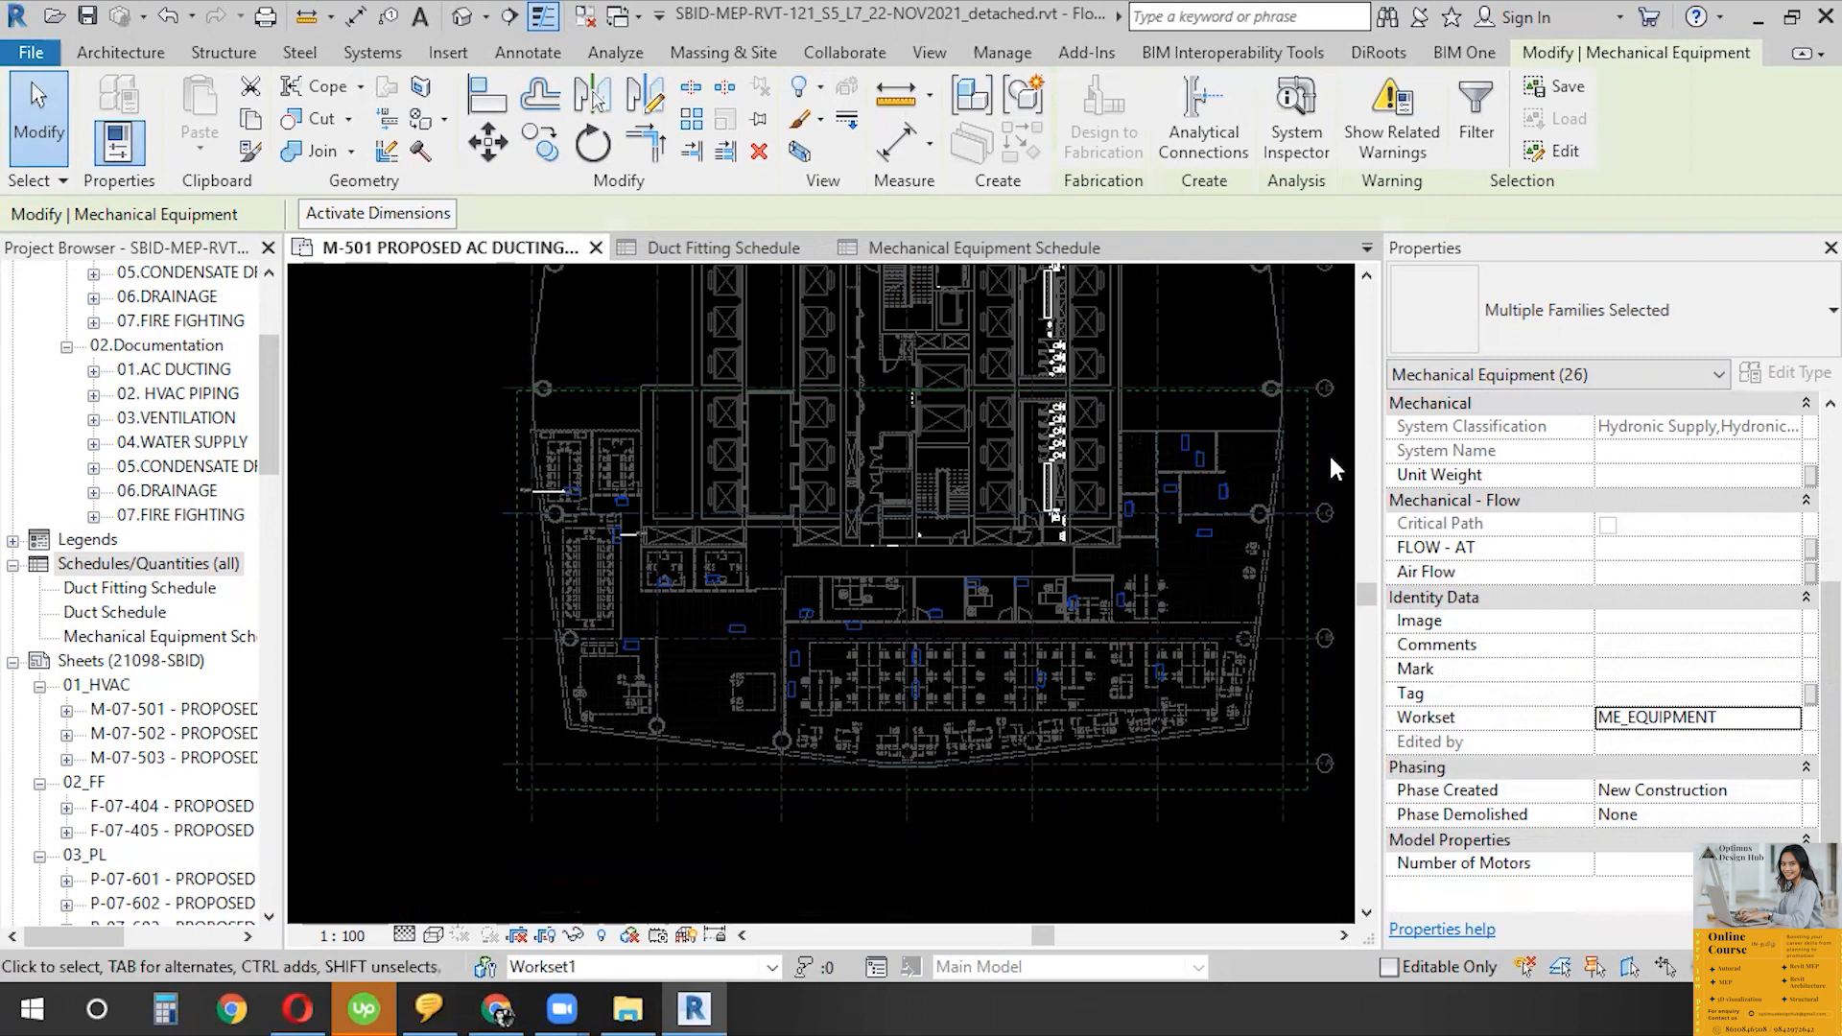
pyautogui.scroll(1, 1219, 580)
pyautogui.moveTo(1211, 581); pyautogui.dragTo(1233, 576, button='middle')
pyautogui.scroll(5, 1217, 465)
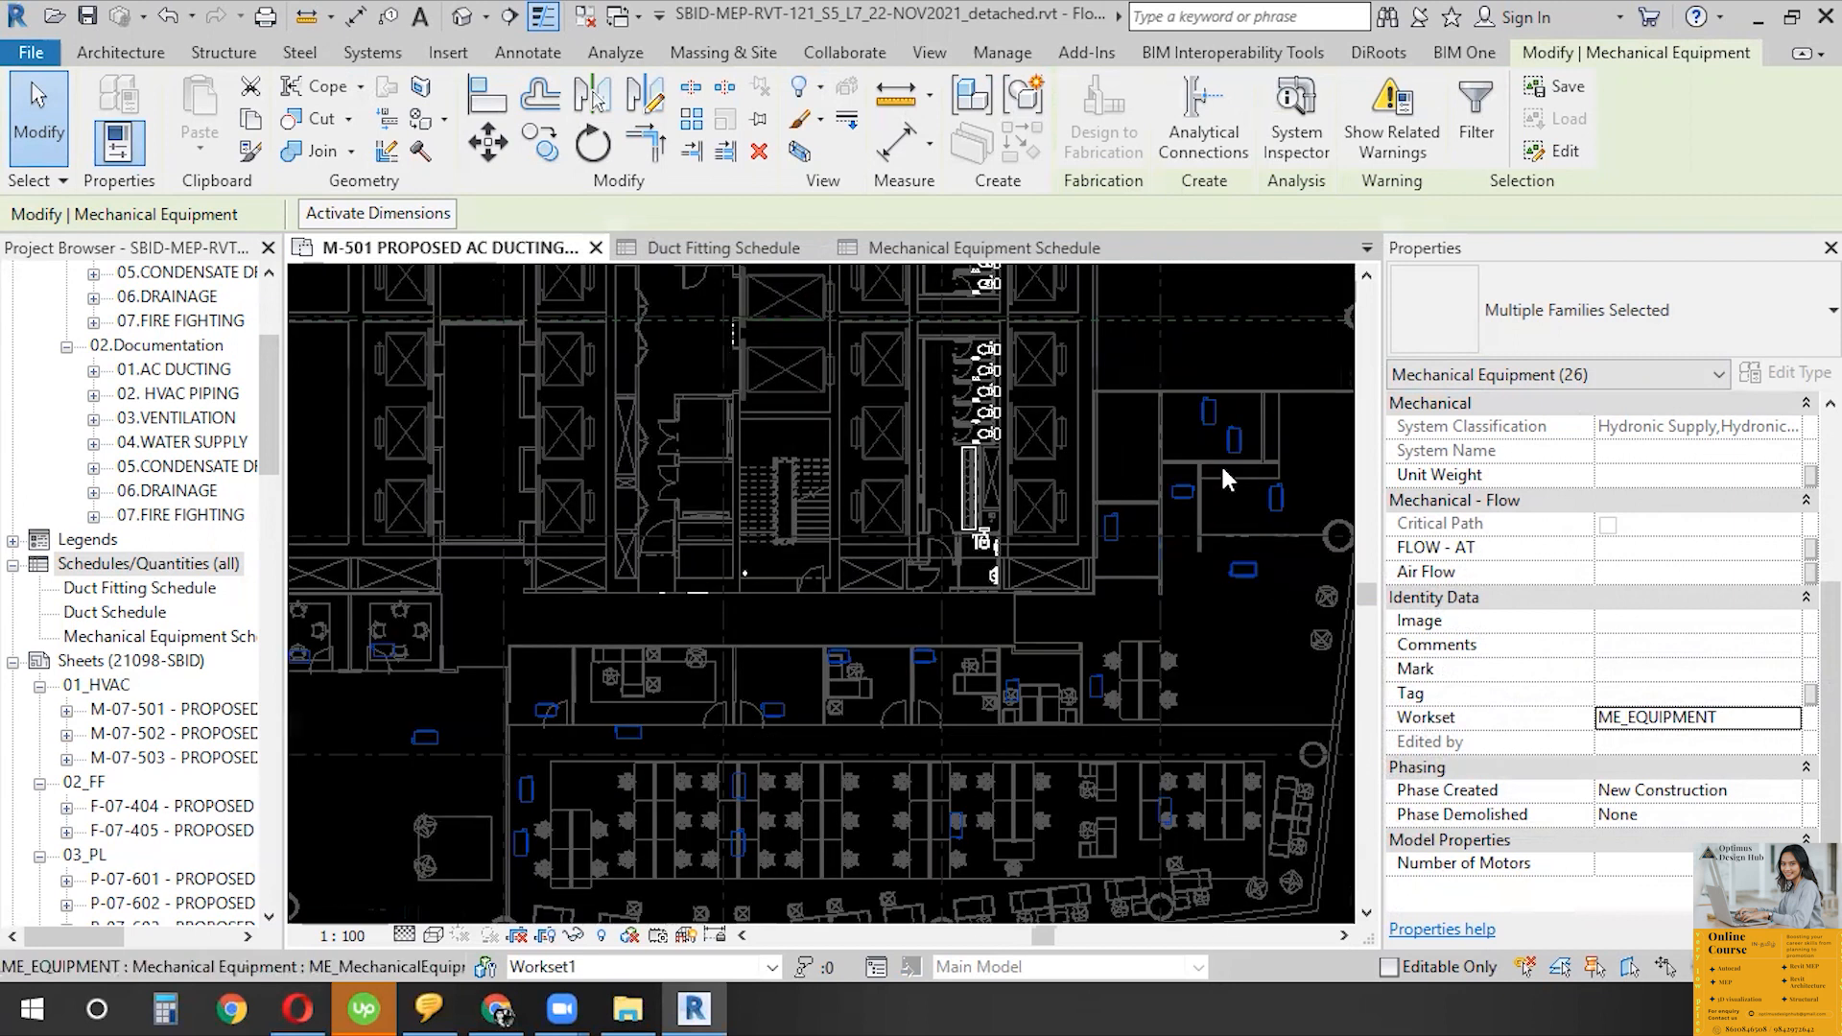
pyautogui.press('Escape')
# - Examine the Comments, Mark and Tag properties of individual fan coil units in the rooms beside the core
pyautogui.moveTo(1195, 384); pyautogui.dragTo(1076, 452, button='middle')
pyautogui.scroll(2, 1075, 449)
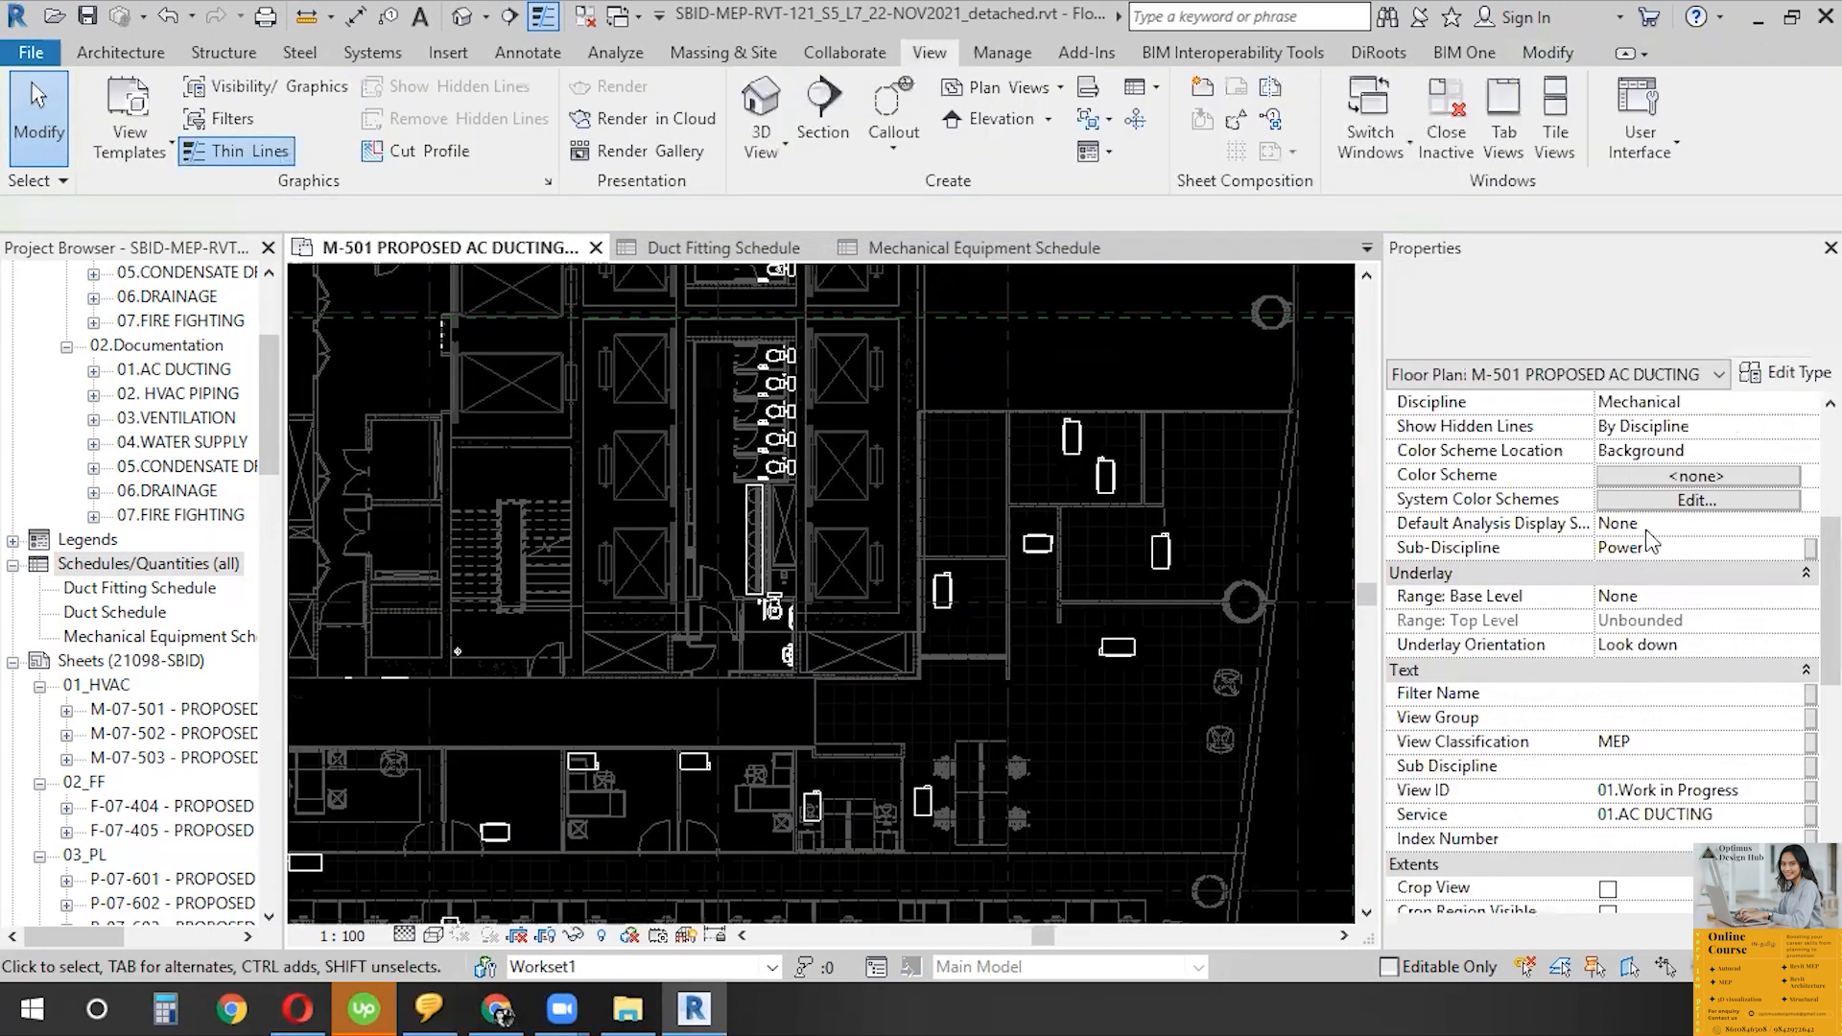
pyautogui.click(1073, 446)
pyautogui.scroll(-2, 1651, 623)
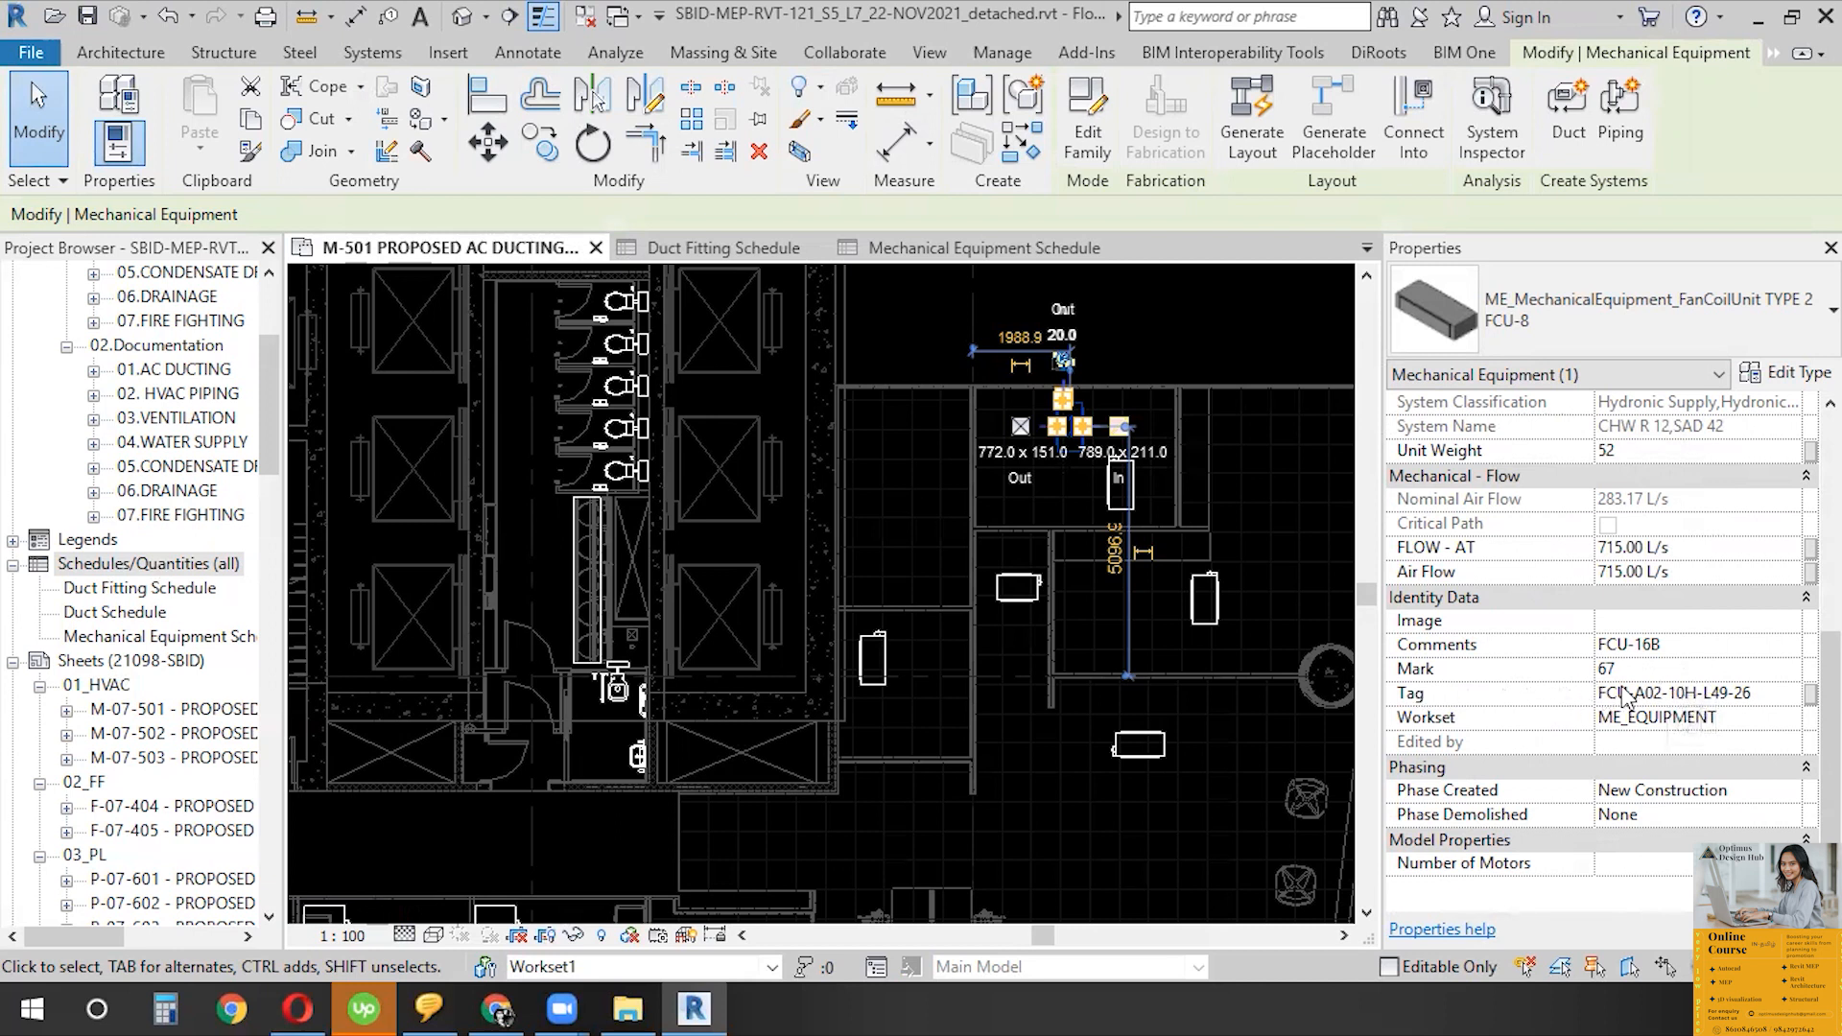
pyautogui.press('Escape')
pyautogui.click(1205, 620)
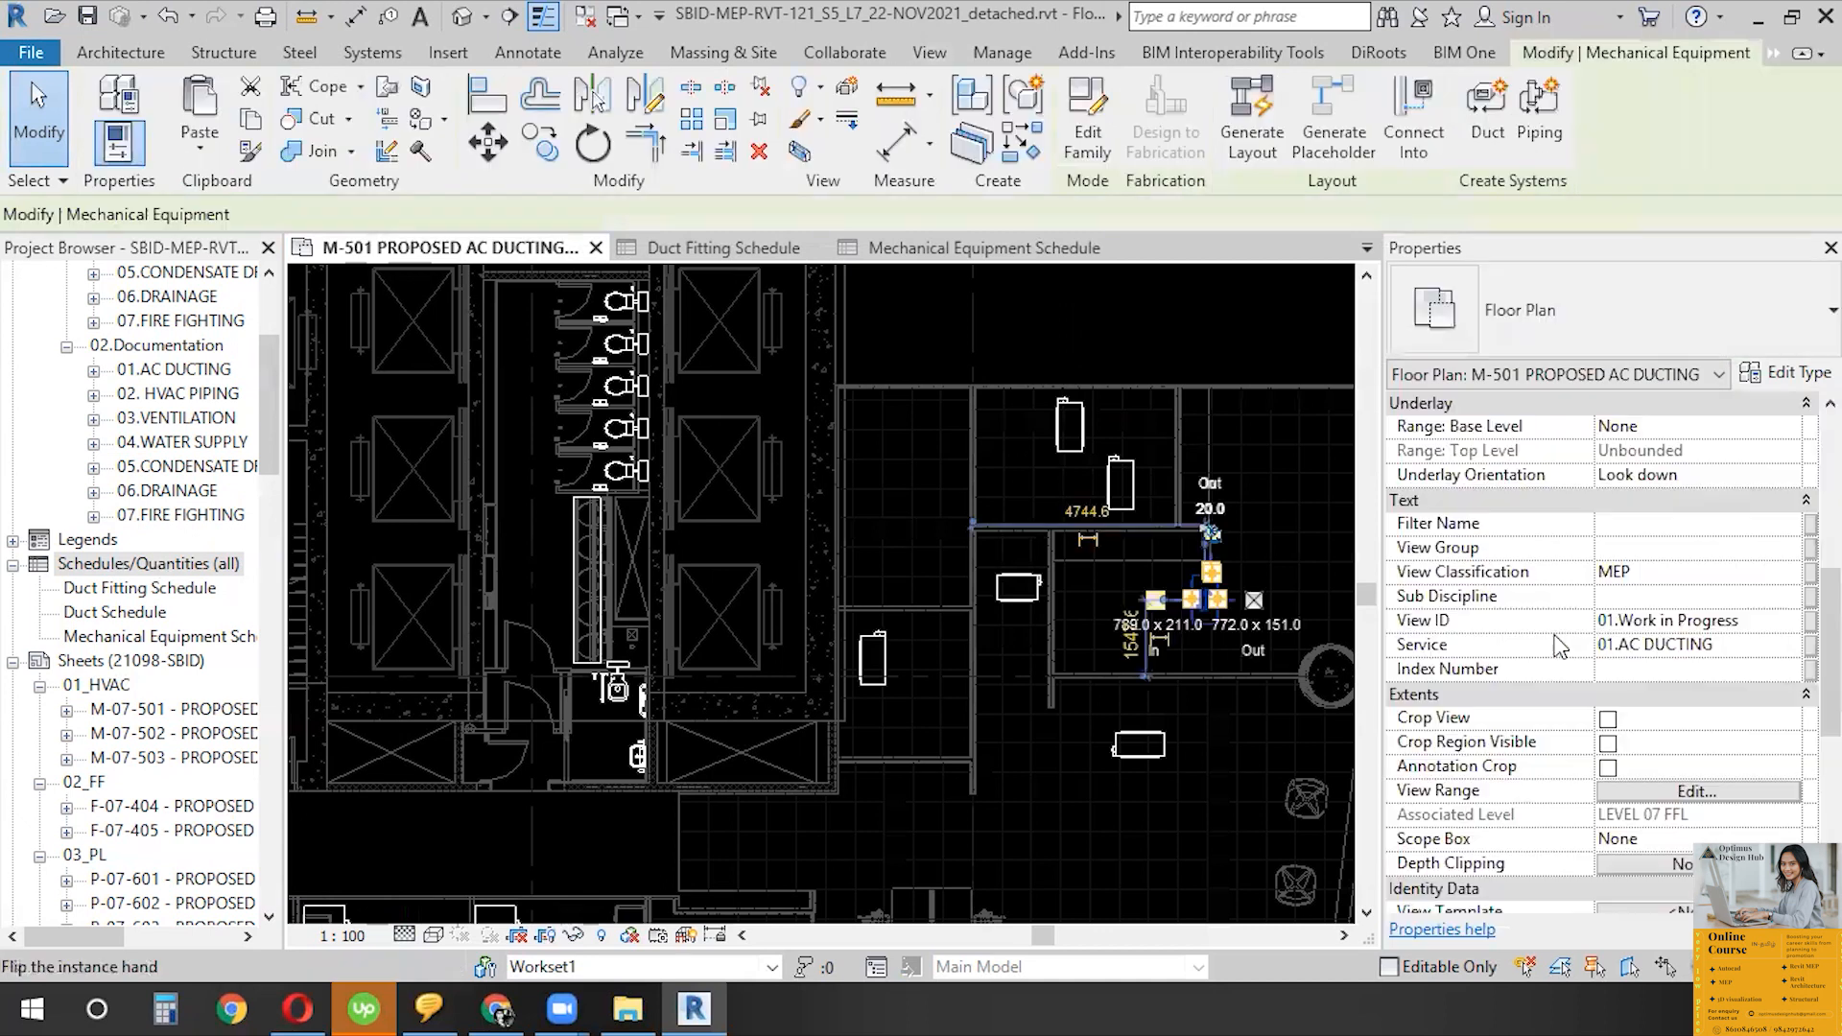
pyautogui.press('Escape')
pyautogui.click(1033, 600)
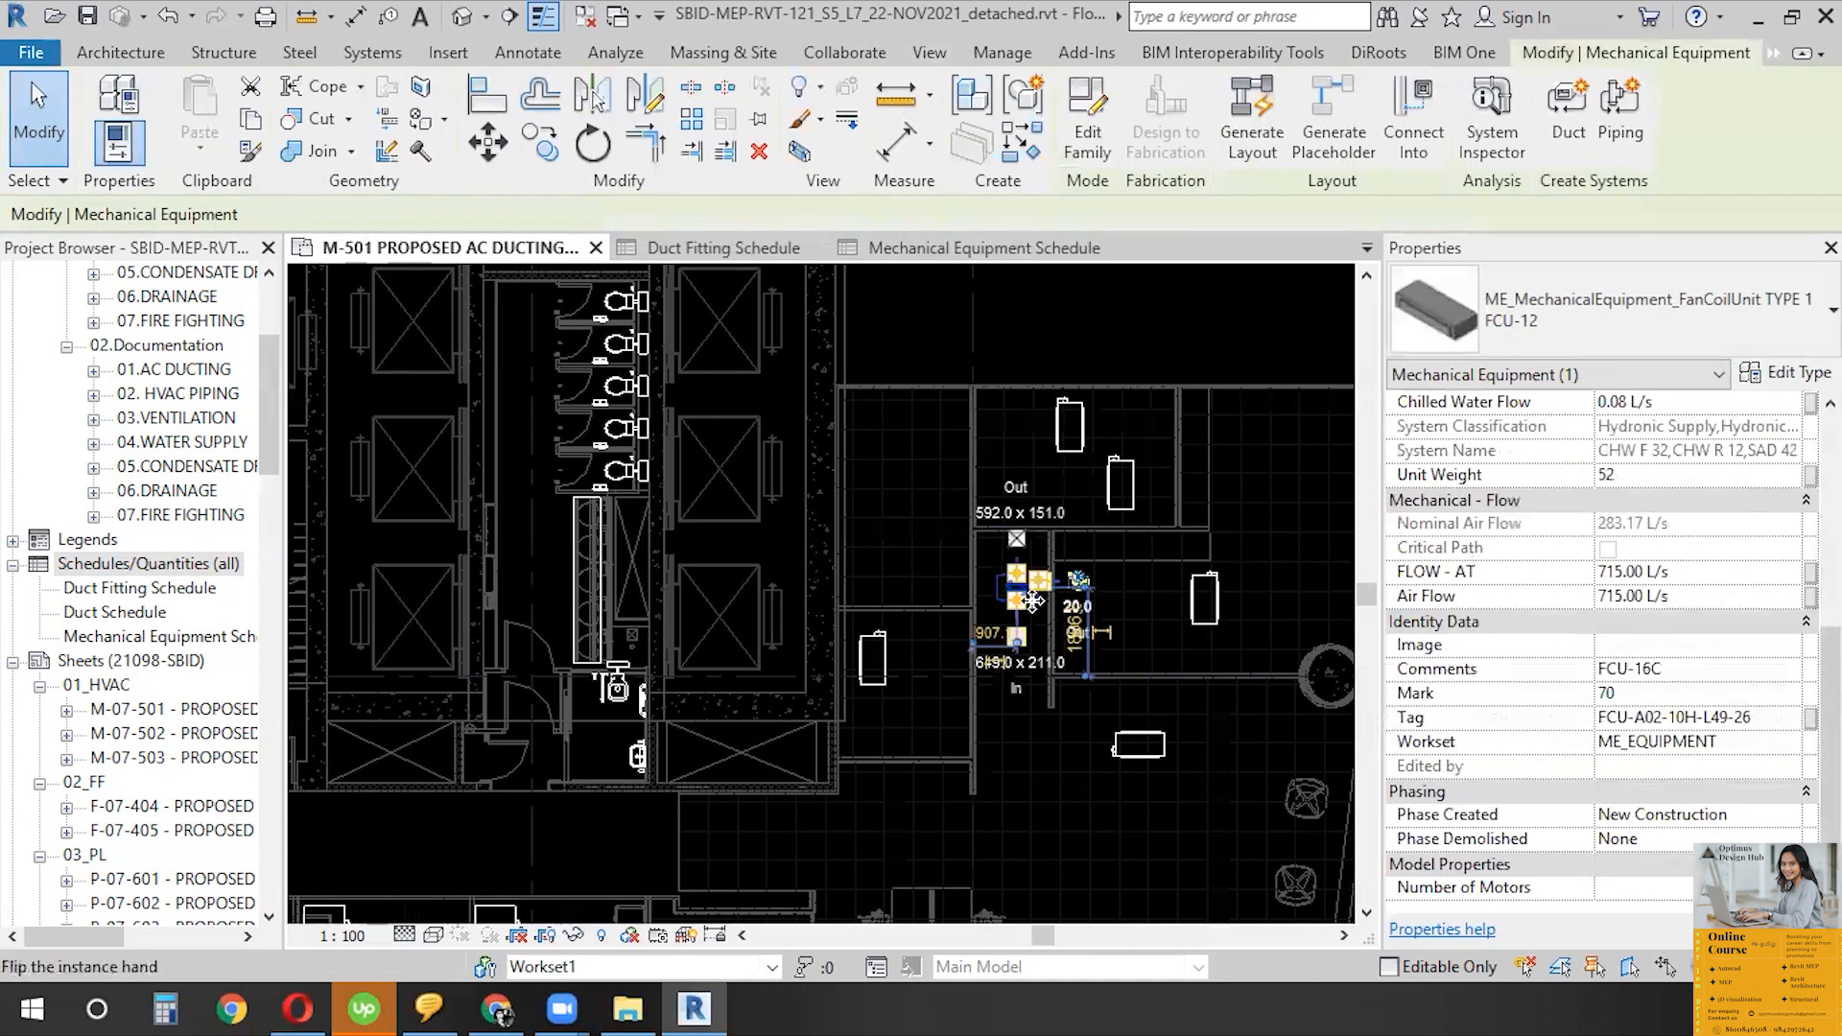
pyautogui.press('Escape')
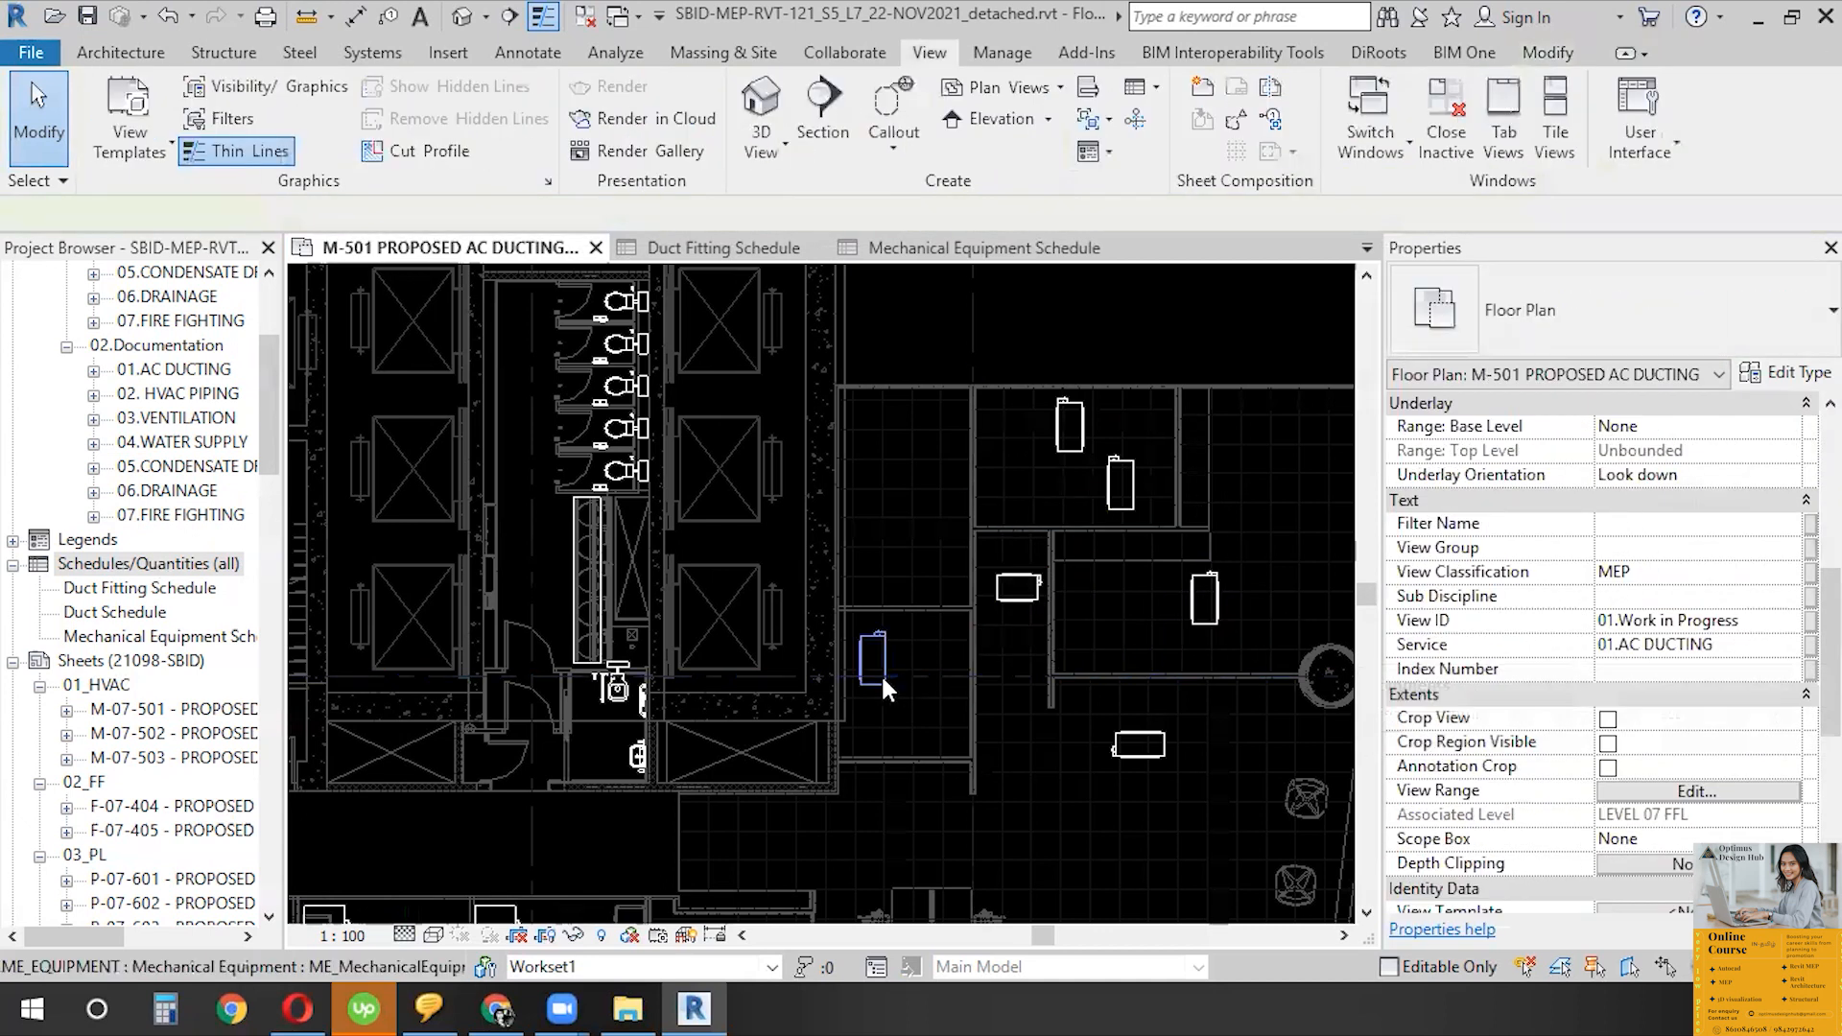
pyautogui.click(881, 674)
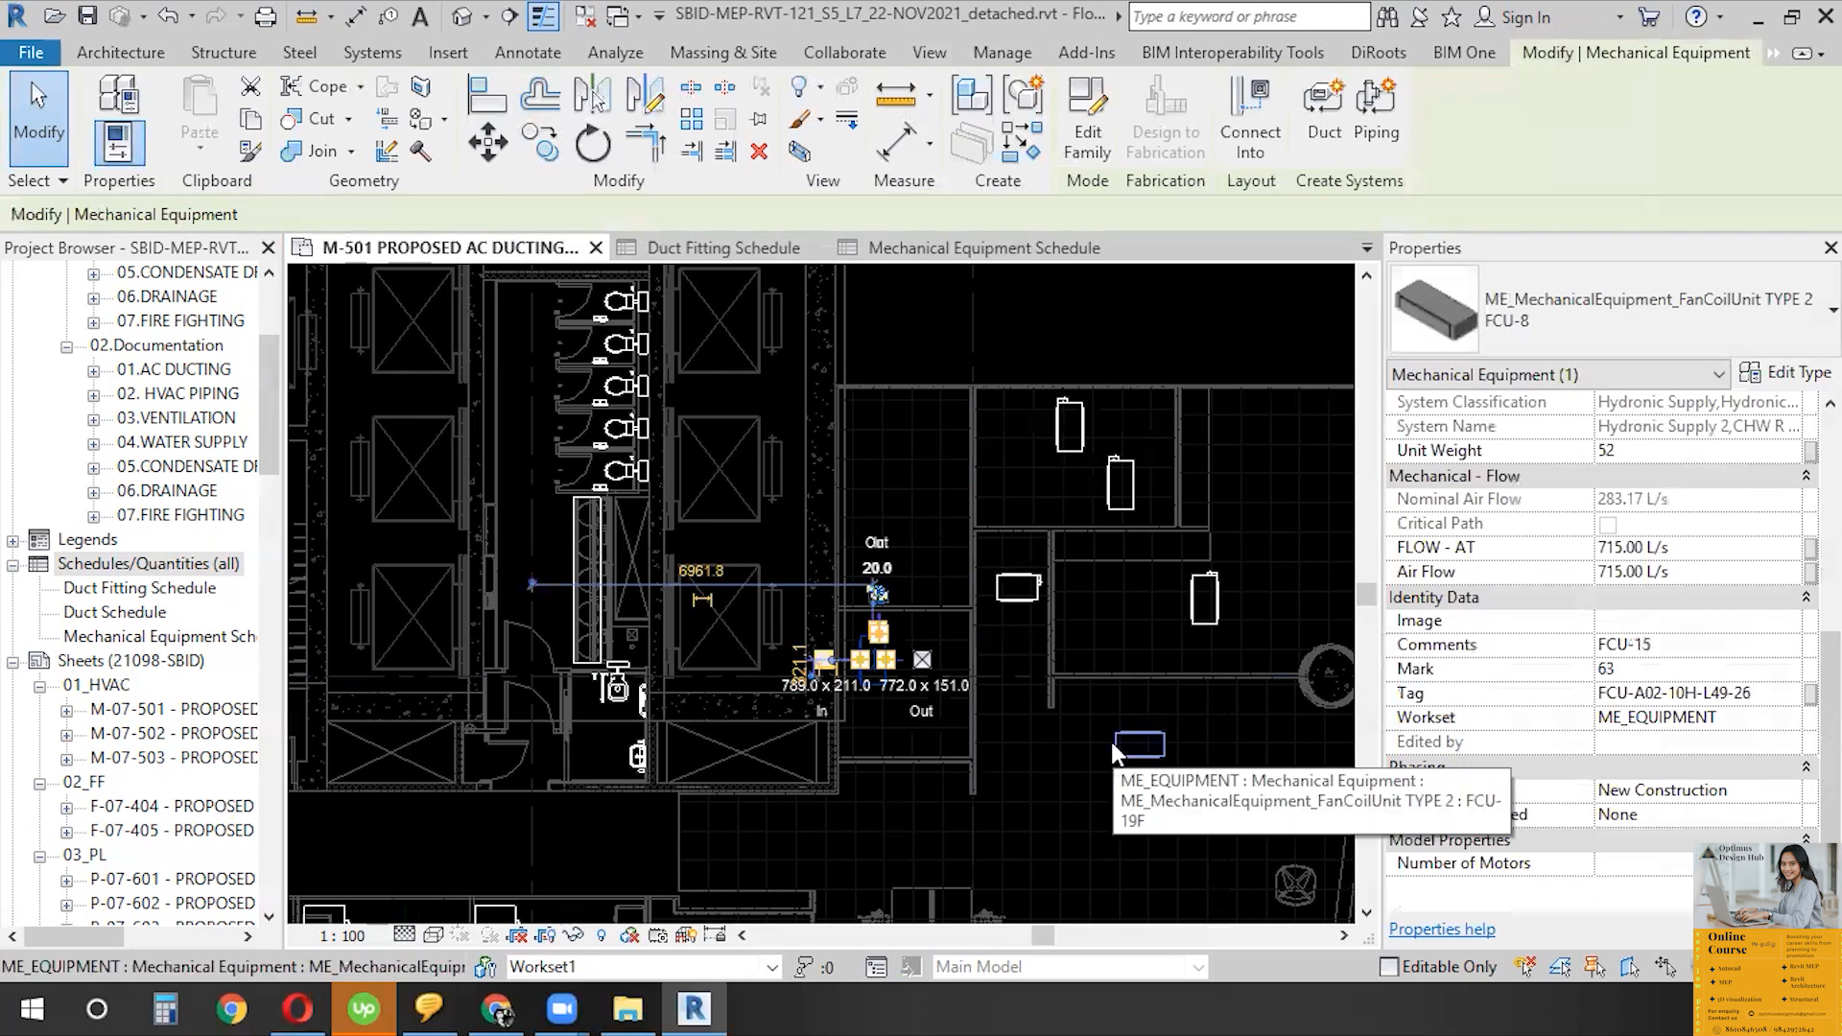
pyautogui.press('Escape')
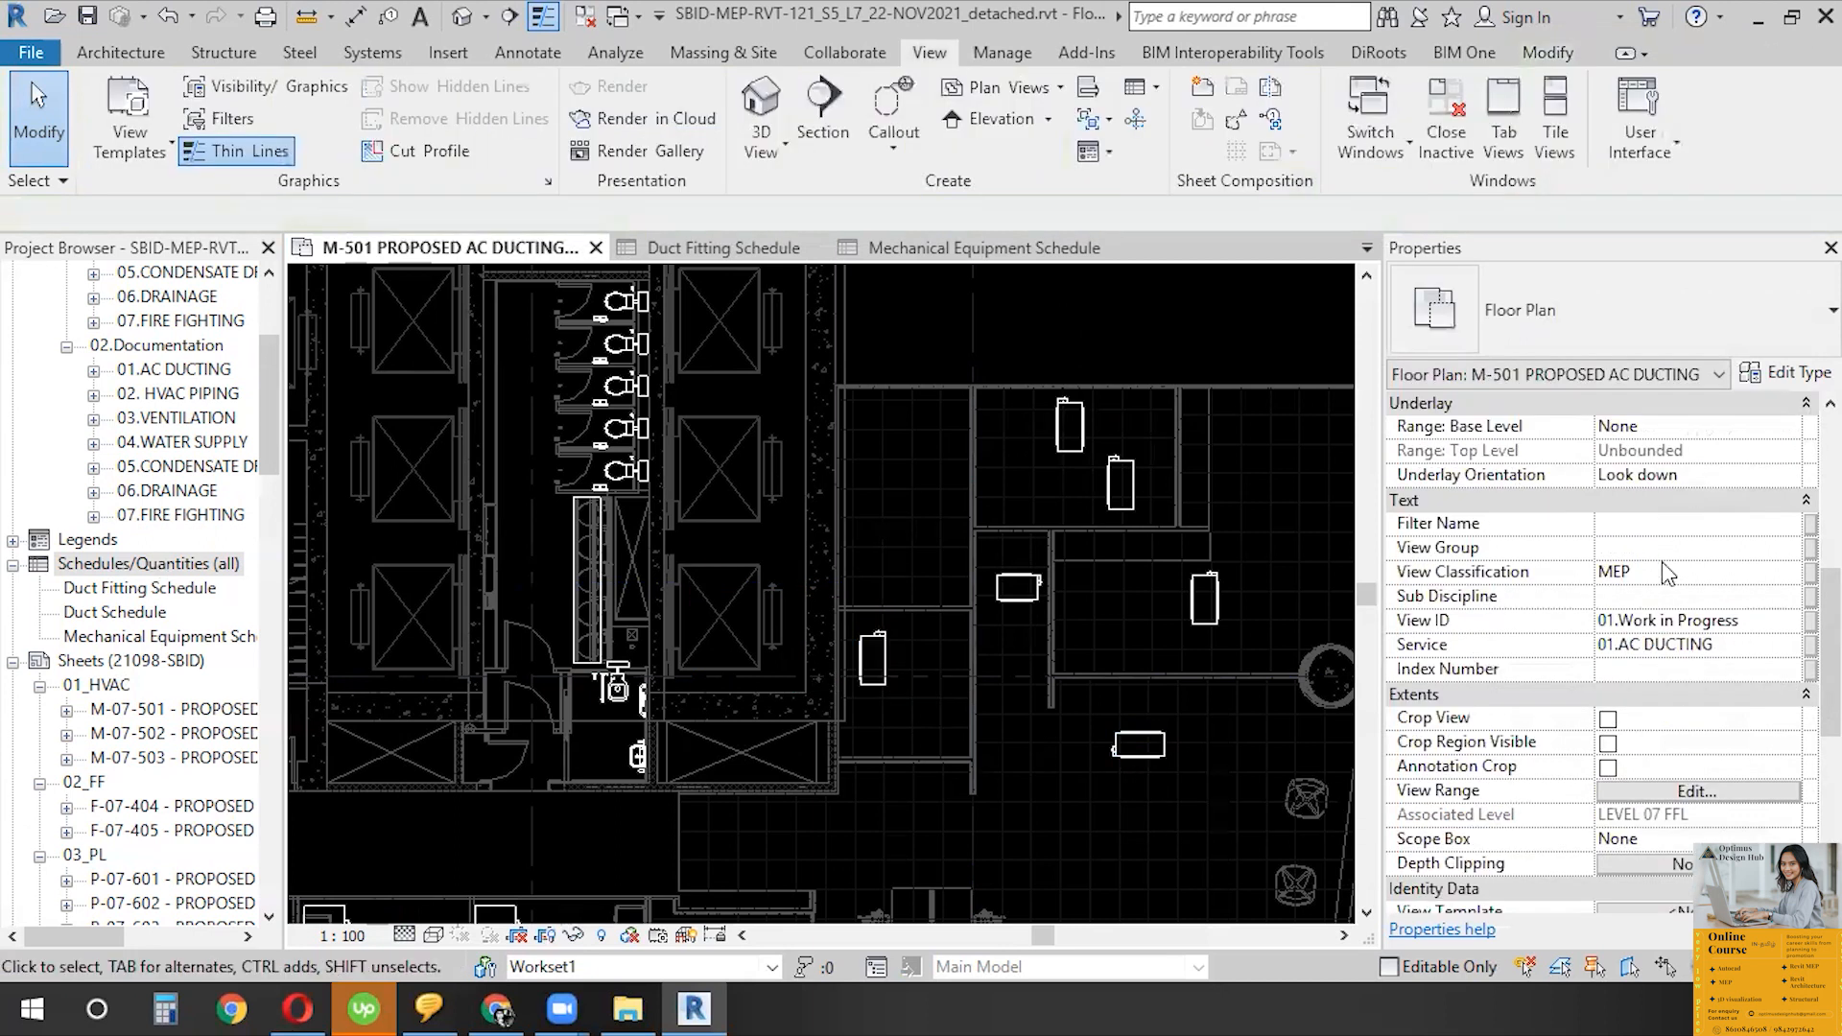
pyautogui.click(1130, 751)
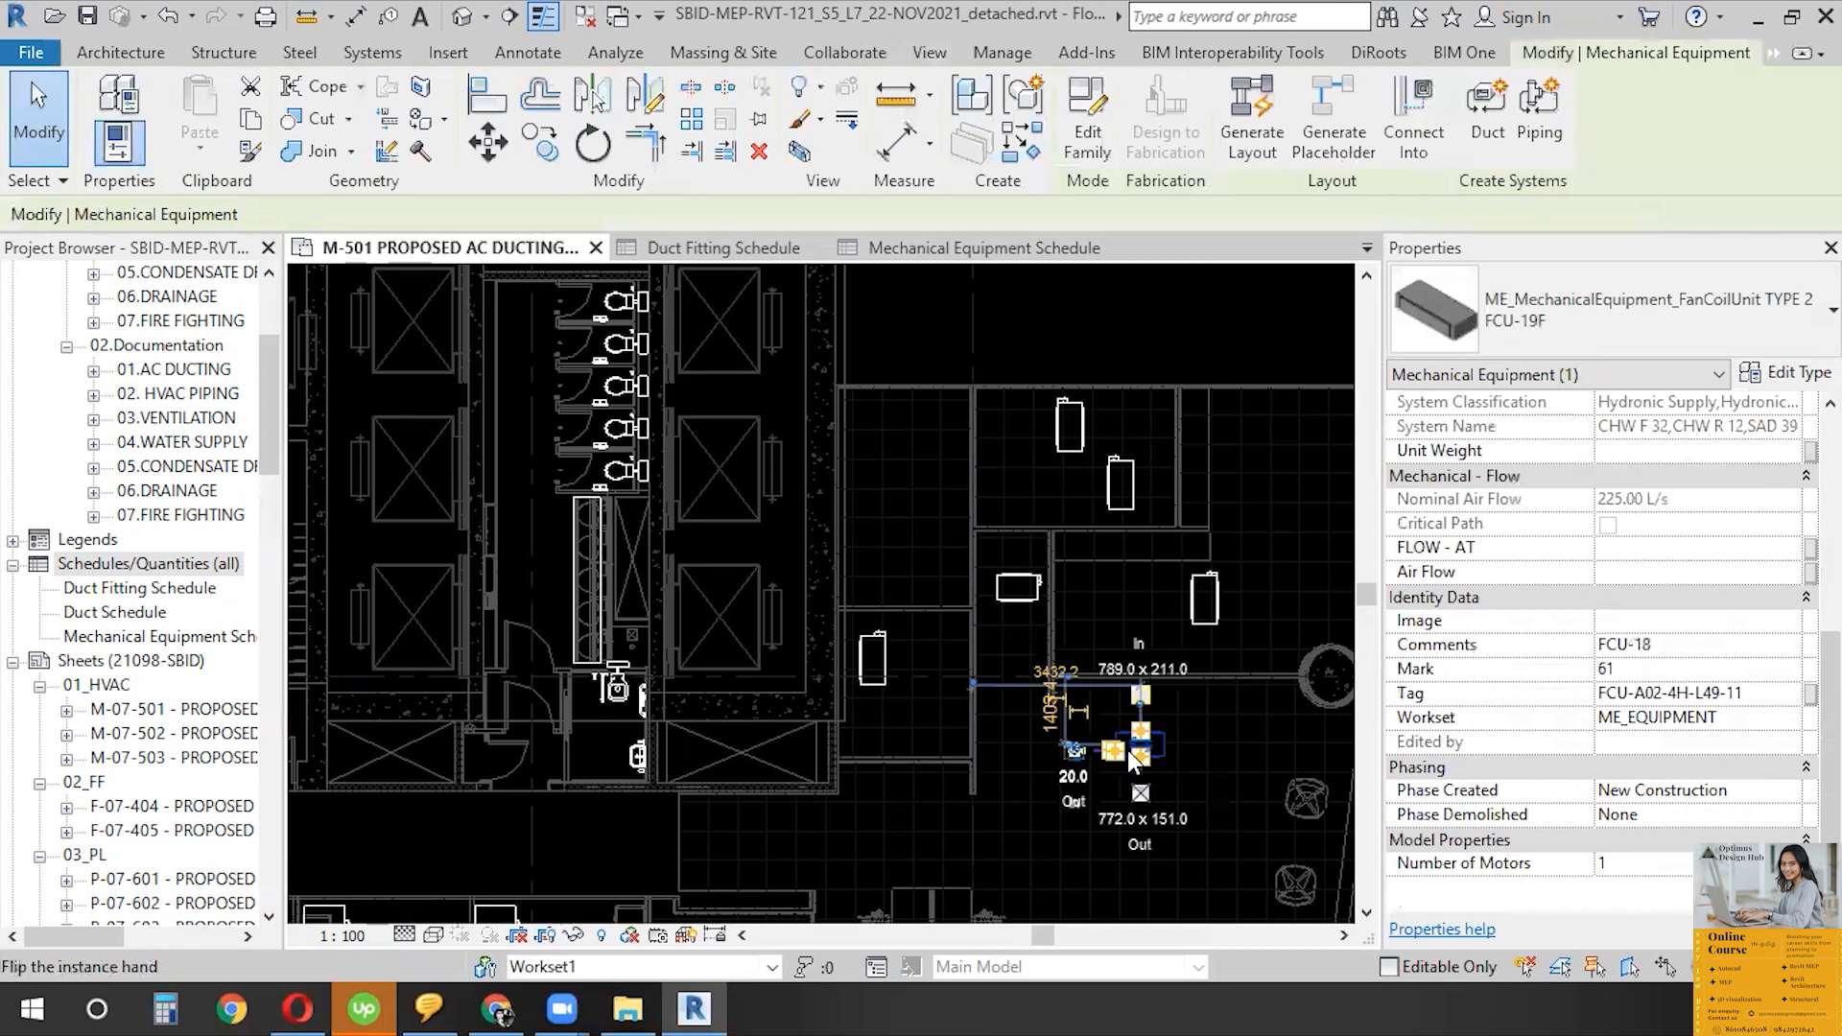
pyautogui.press('Escape')
# - Select the lower part of the floor plan and keep only the Mechanical Equipment category in the selection
pyautogui.scroll(-5, 1254, 577)
pyautogui.moveTo(652, 499); pyautogui.dragTo(1219, 754)
pyautogui.click(1195, 125)
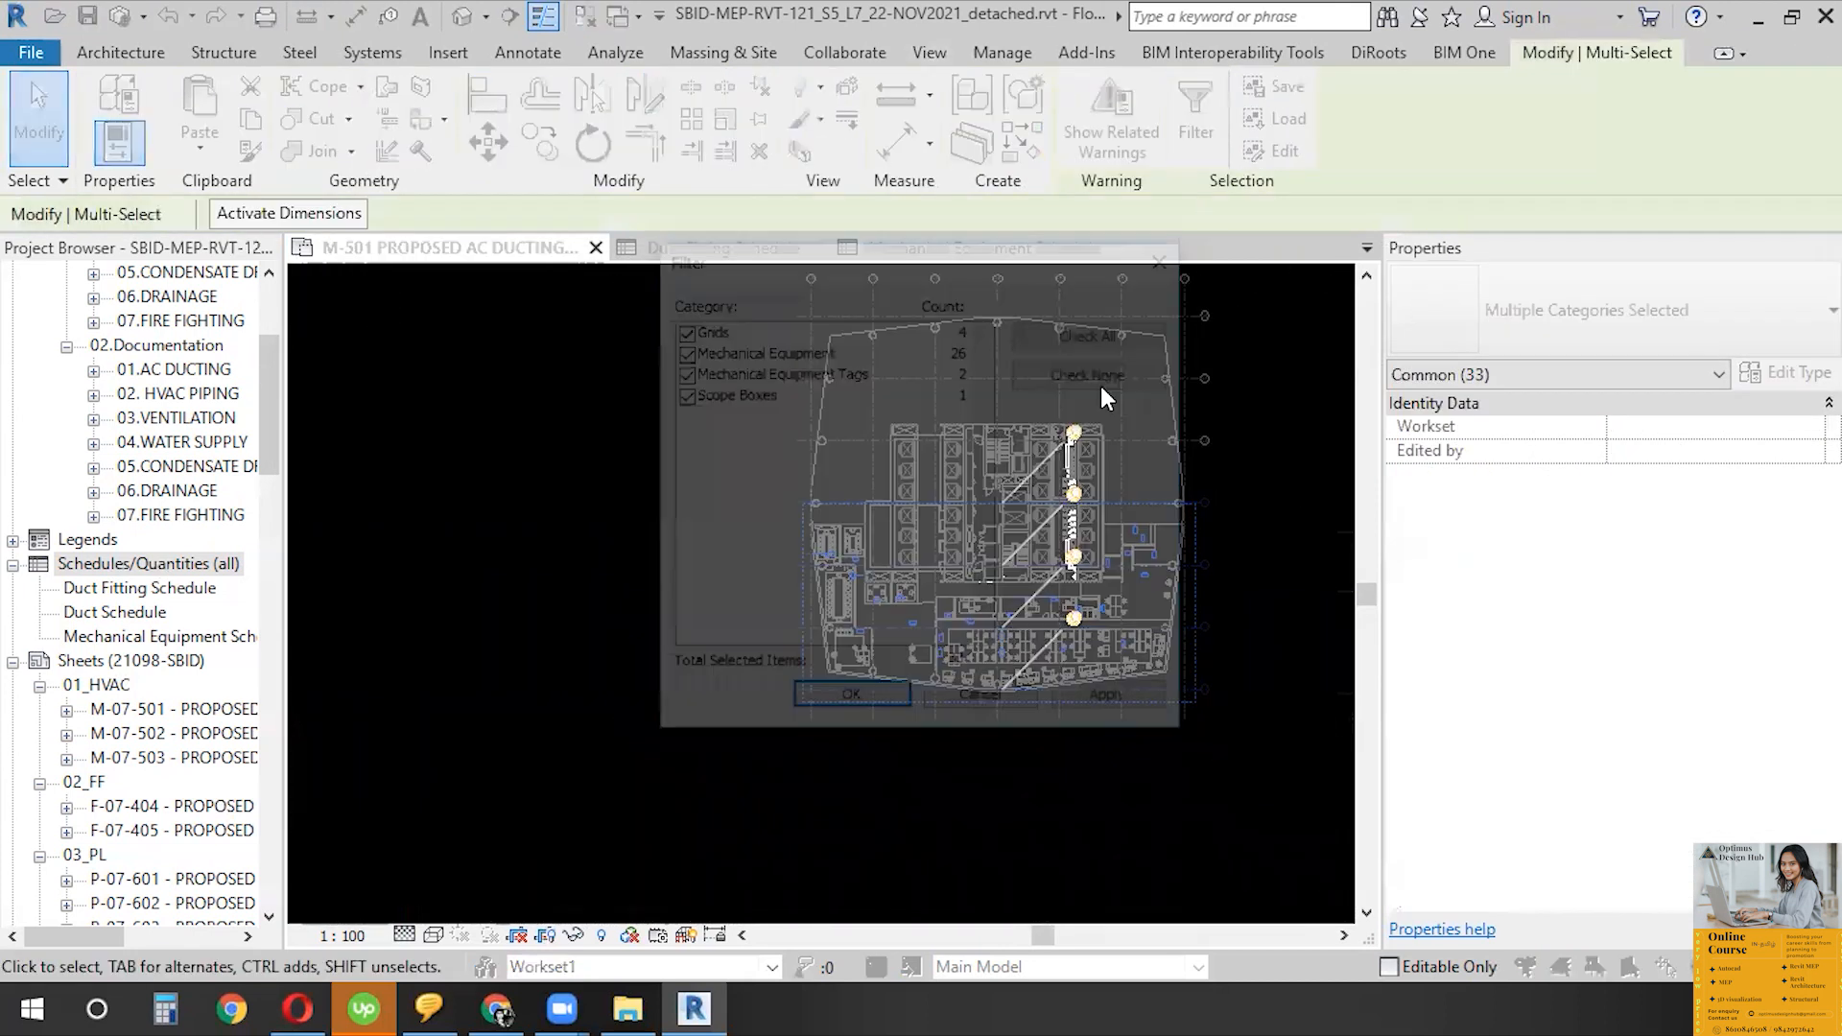
pyautogui.click(747, 375)
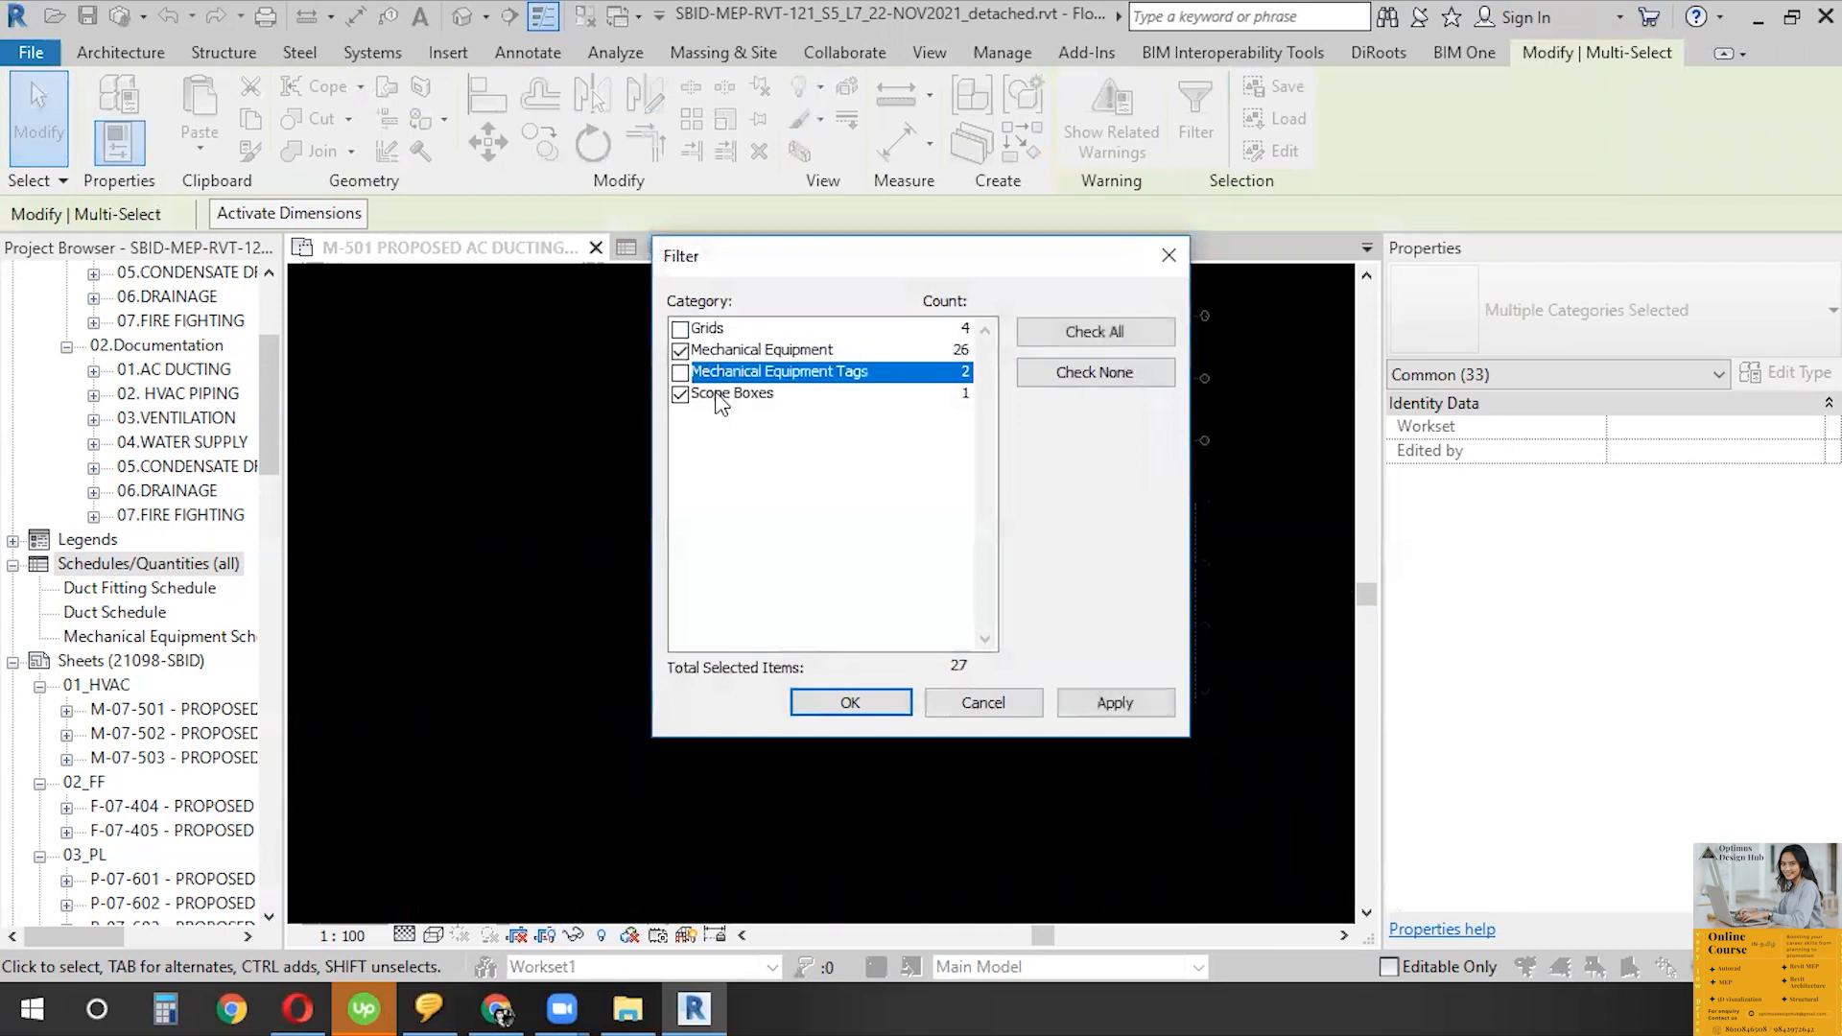
pyautogui.click(732, 393)
pyautogui.click(851, 702)
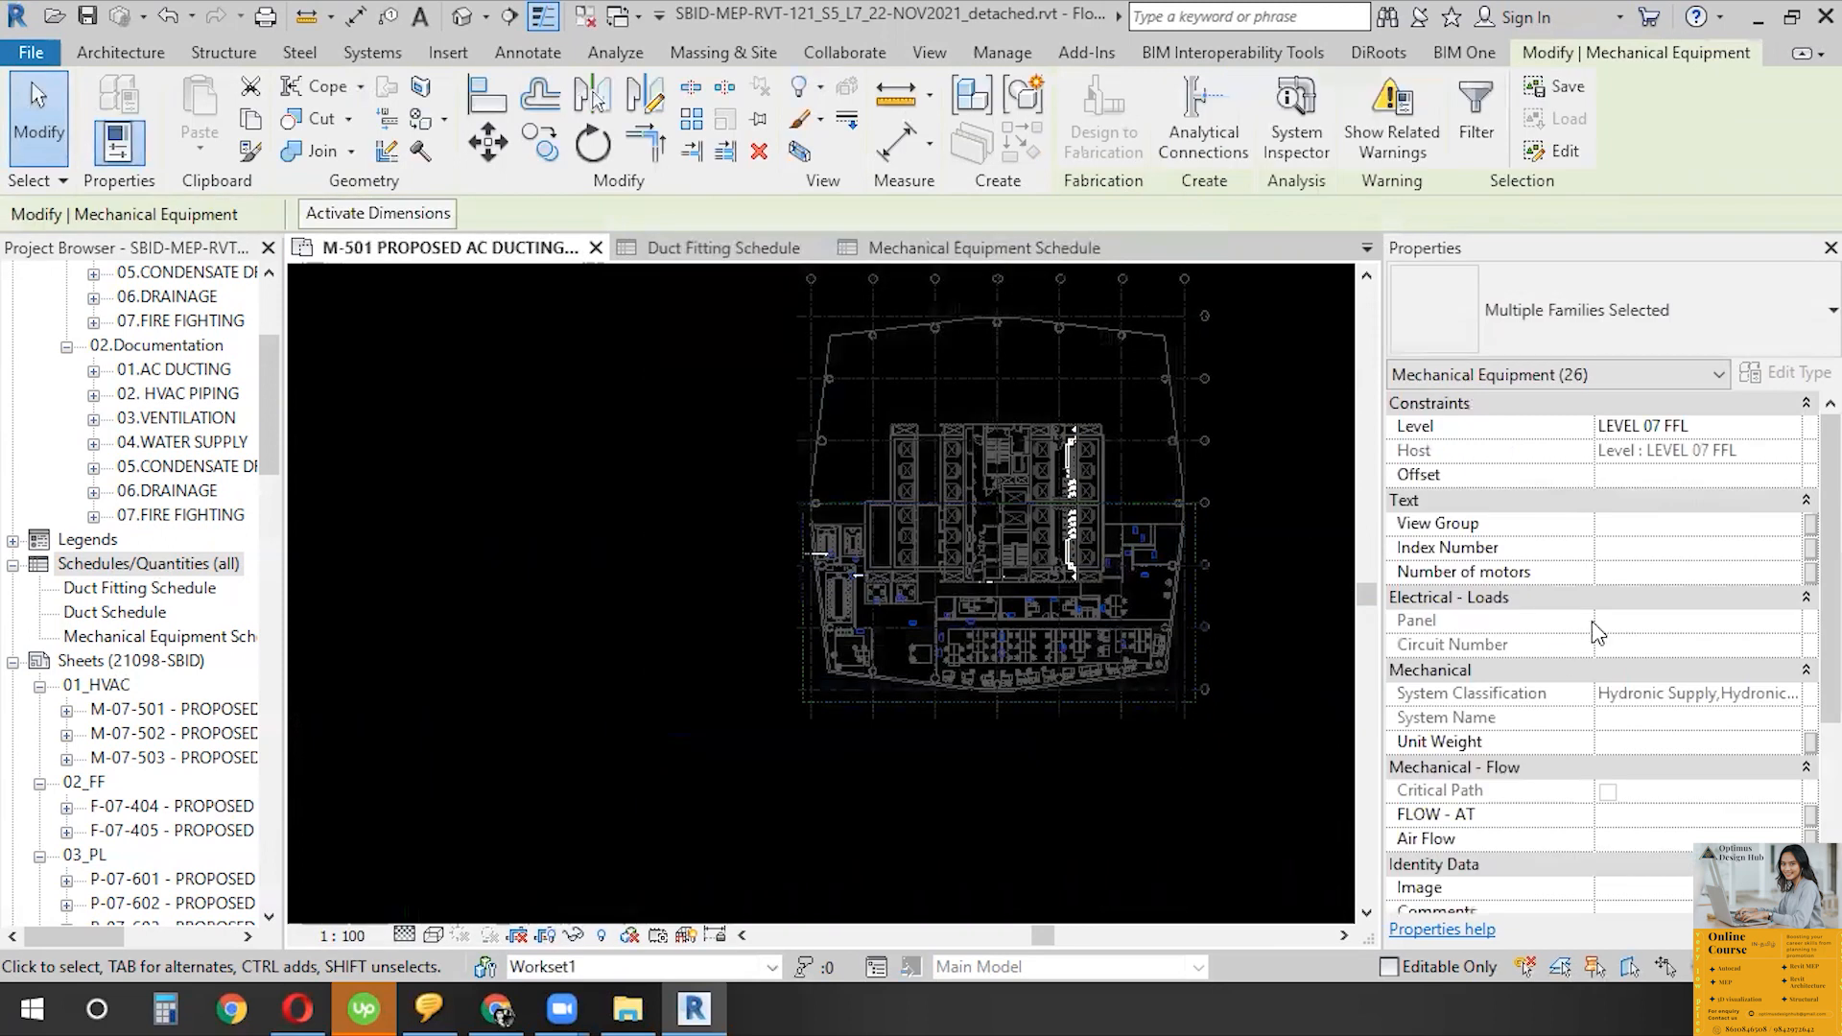
# - Set the Mark of all selected mechanical equipment to FCU, accept the duplicate values, and clear the selection
pyautogui.scroll(-5, 1623, 672)
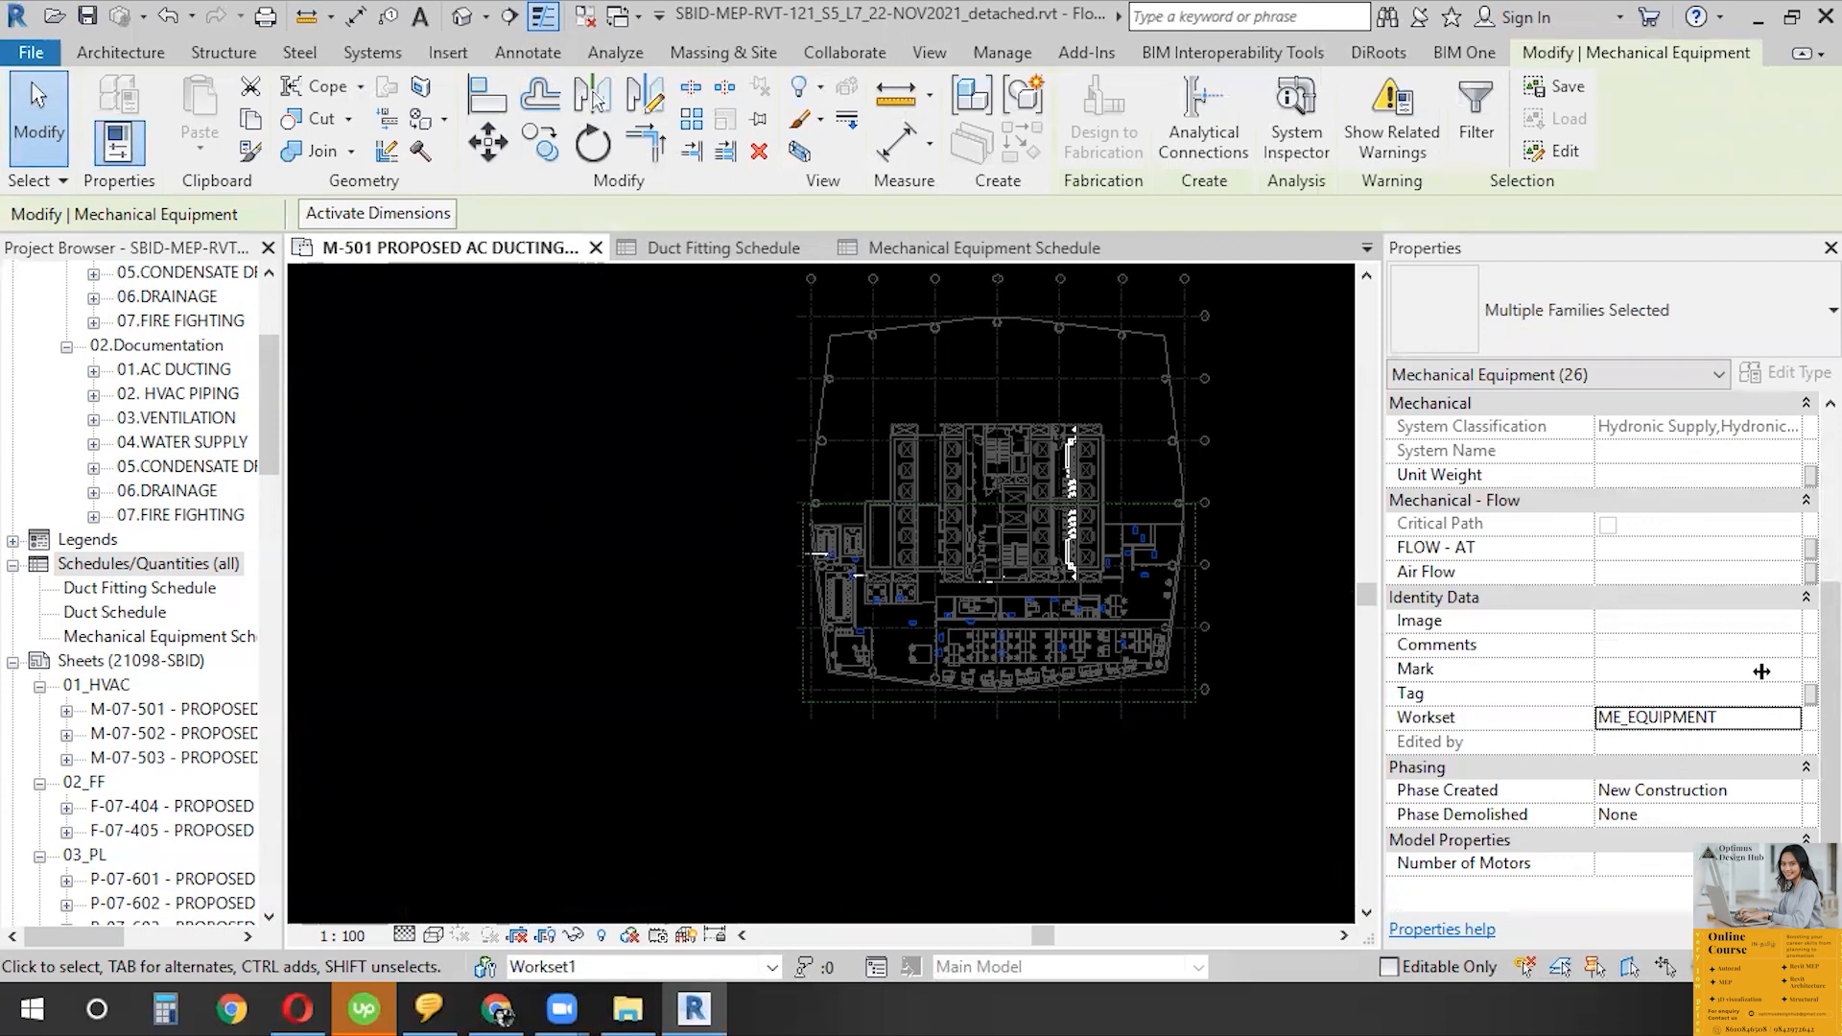
pyautogui.click(1624, 668)
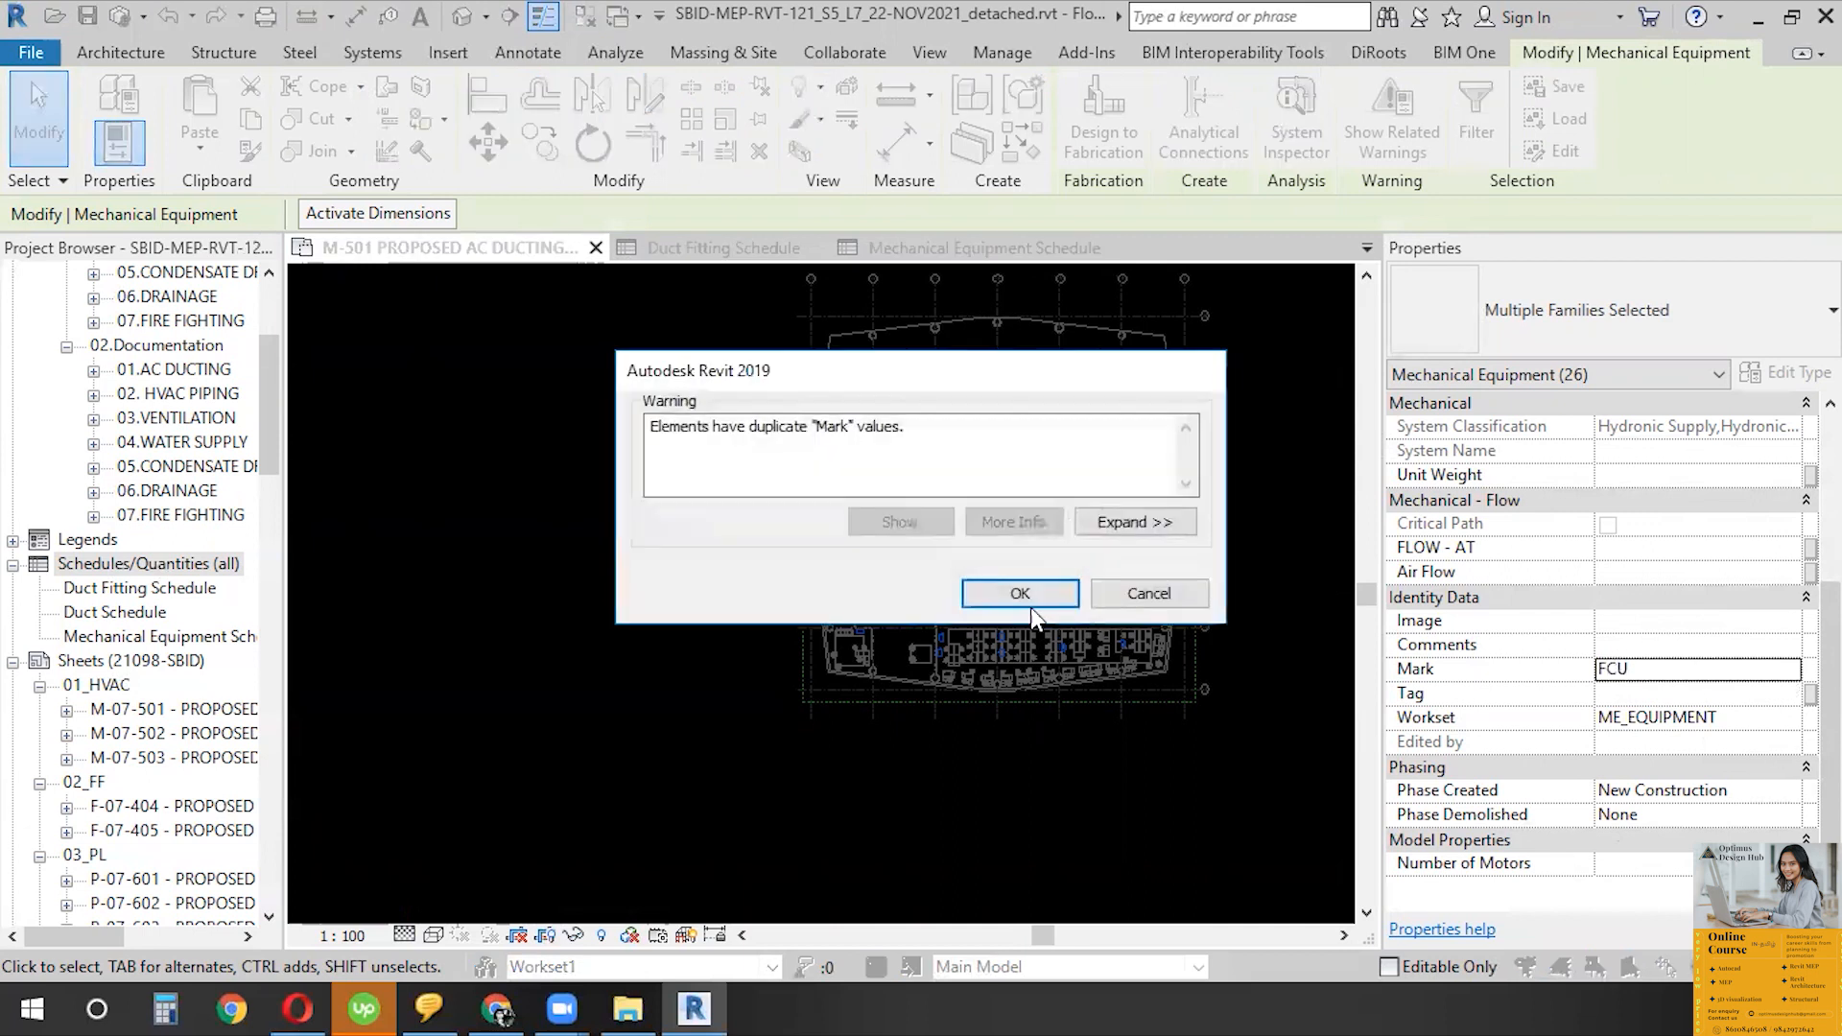
pyautogui.click(1017, 589)
pyautogui.click(505, 681)
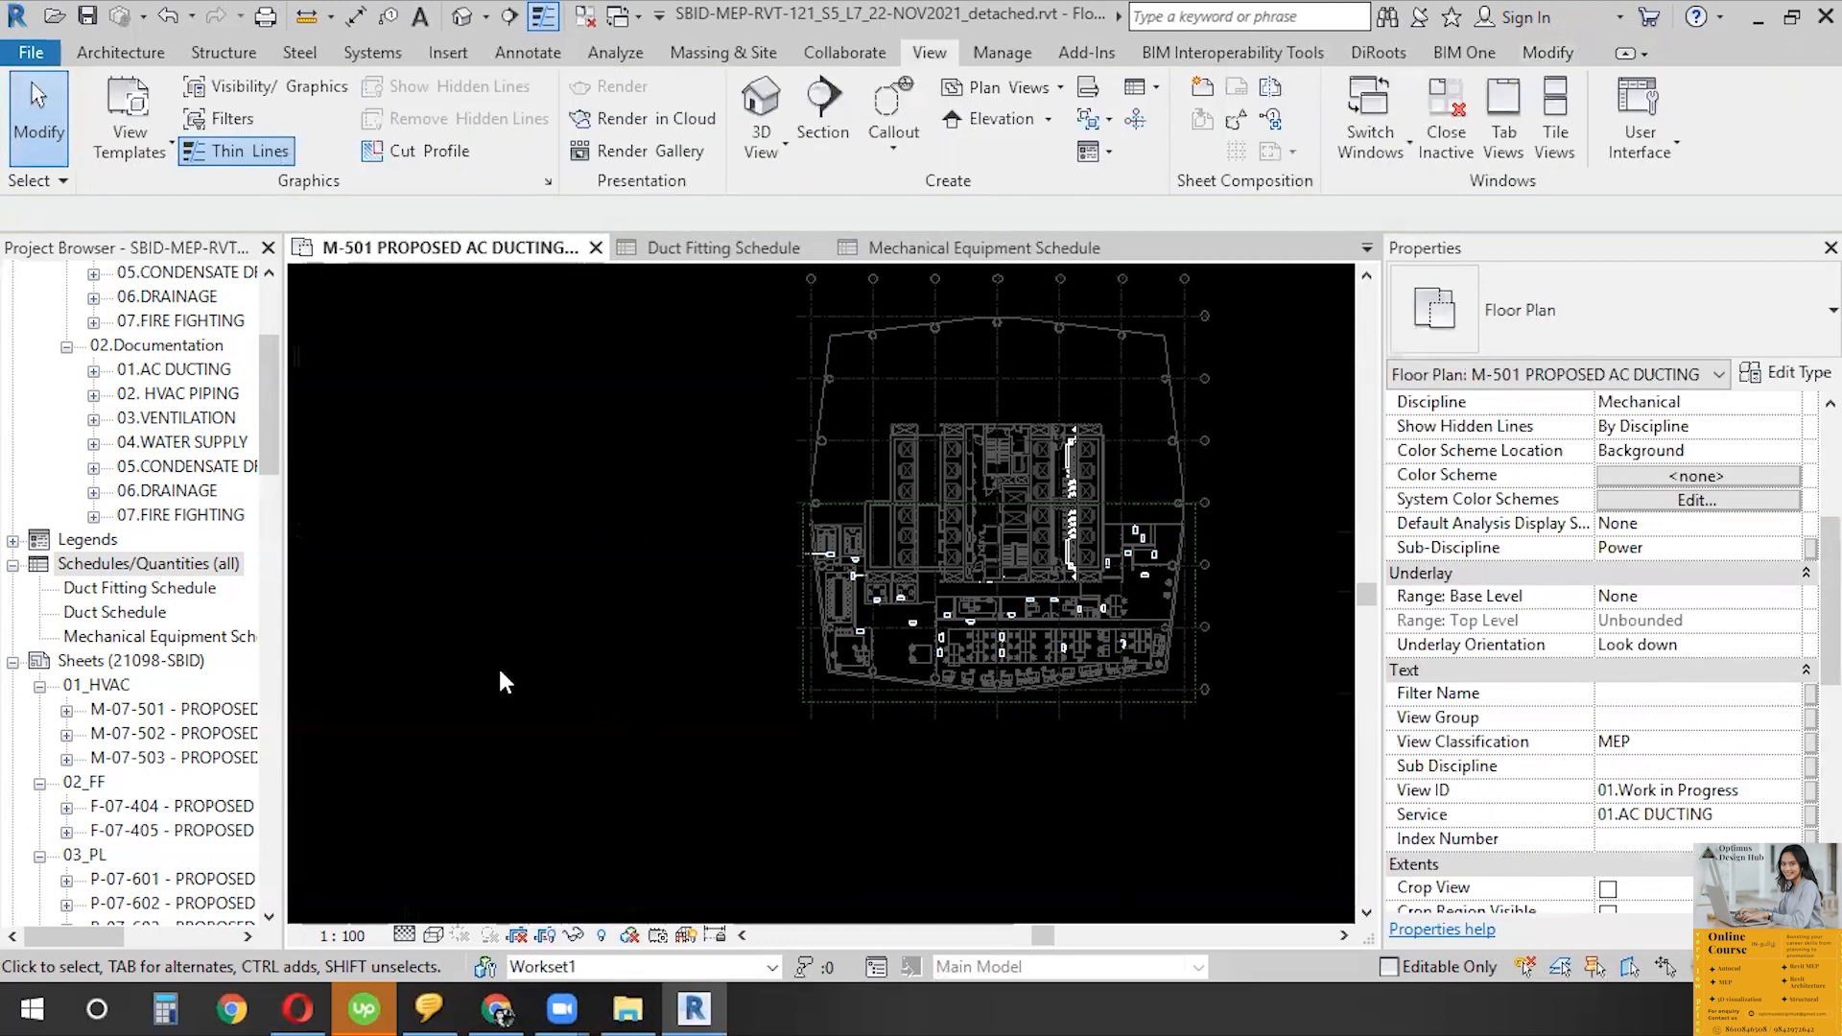
# - Open the Mechanical Equipment Schedule and review the families it lists and its empty Type column
pyautogui.click(142, 568)
pyautogui.doubleClick(158, 637)
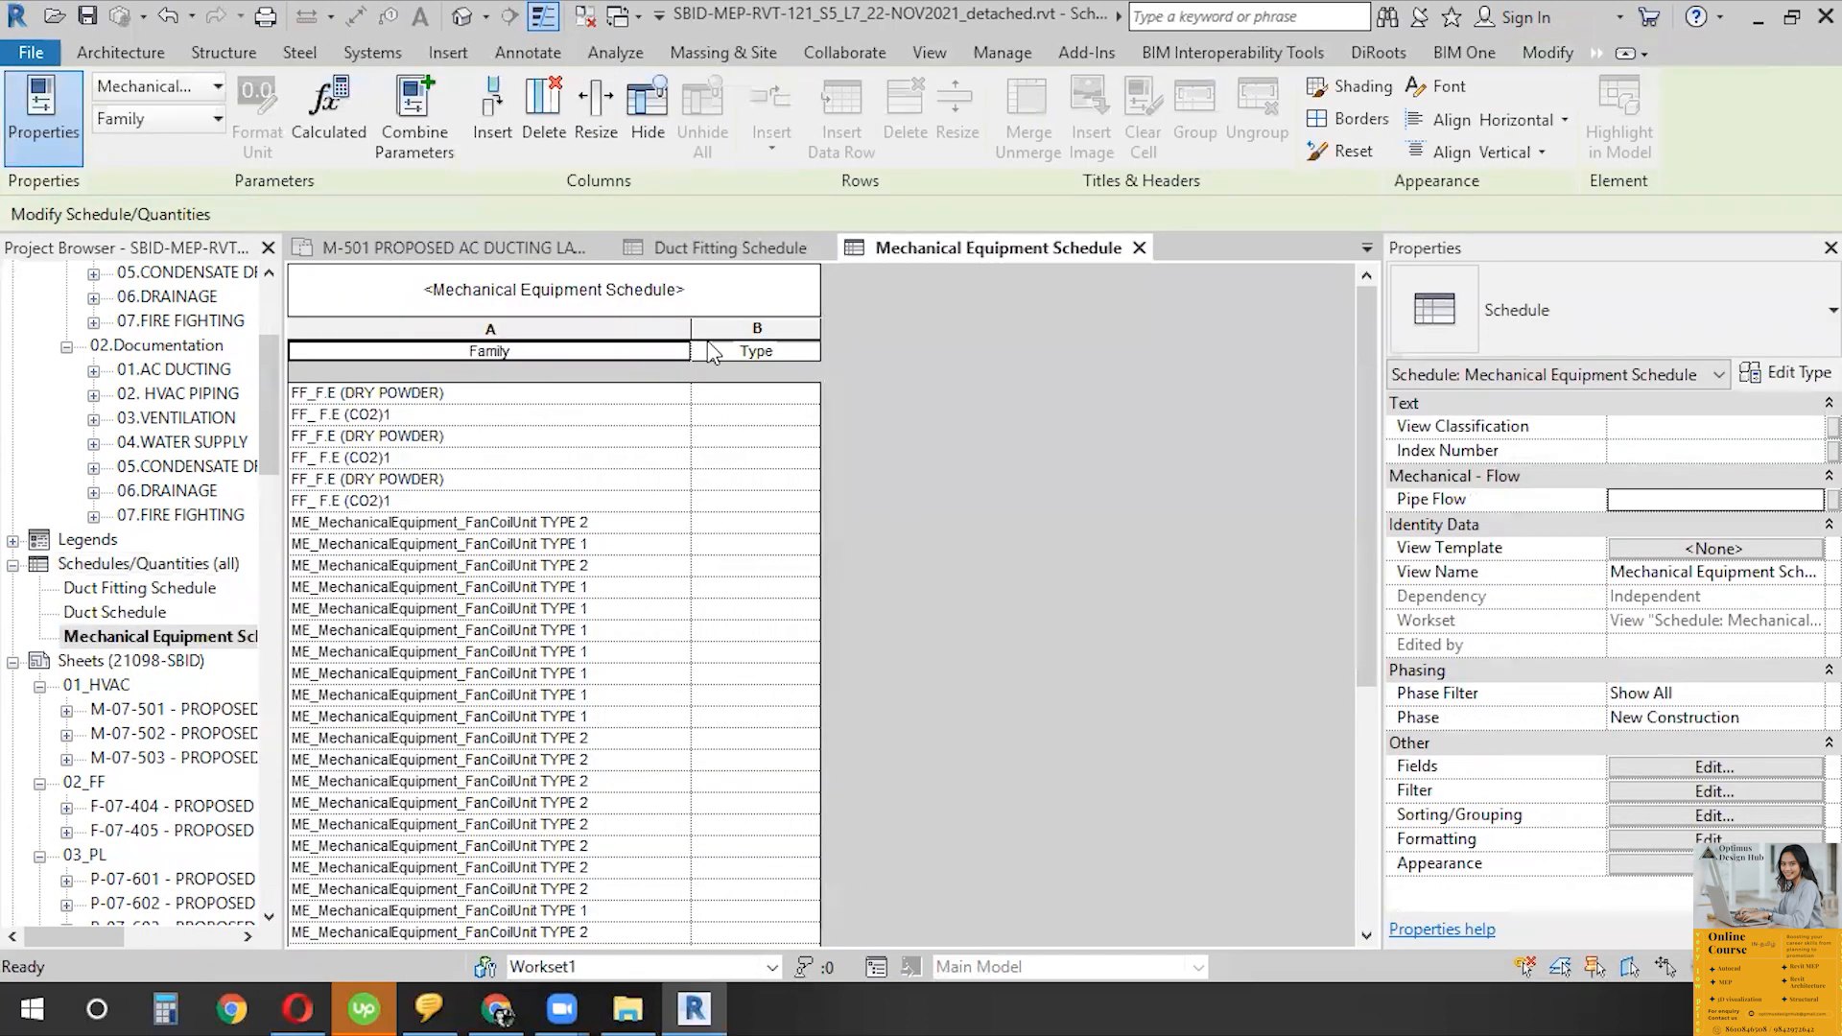
pyautogui.scroll(-7, 854, 583)
pyautogui.scroll(7, 867, 575)
pyautogui.click(1695, 776)
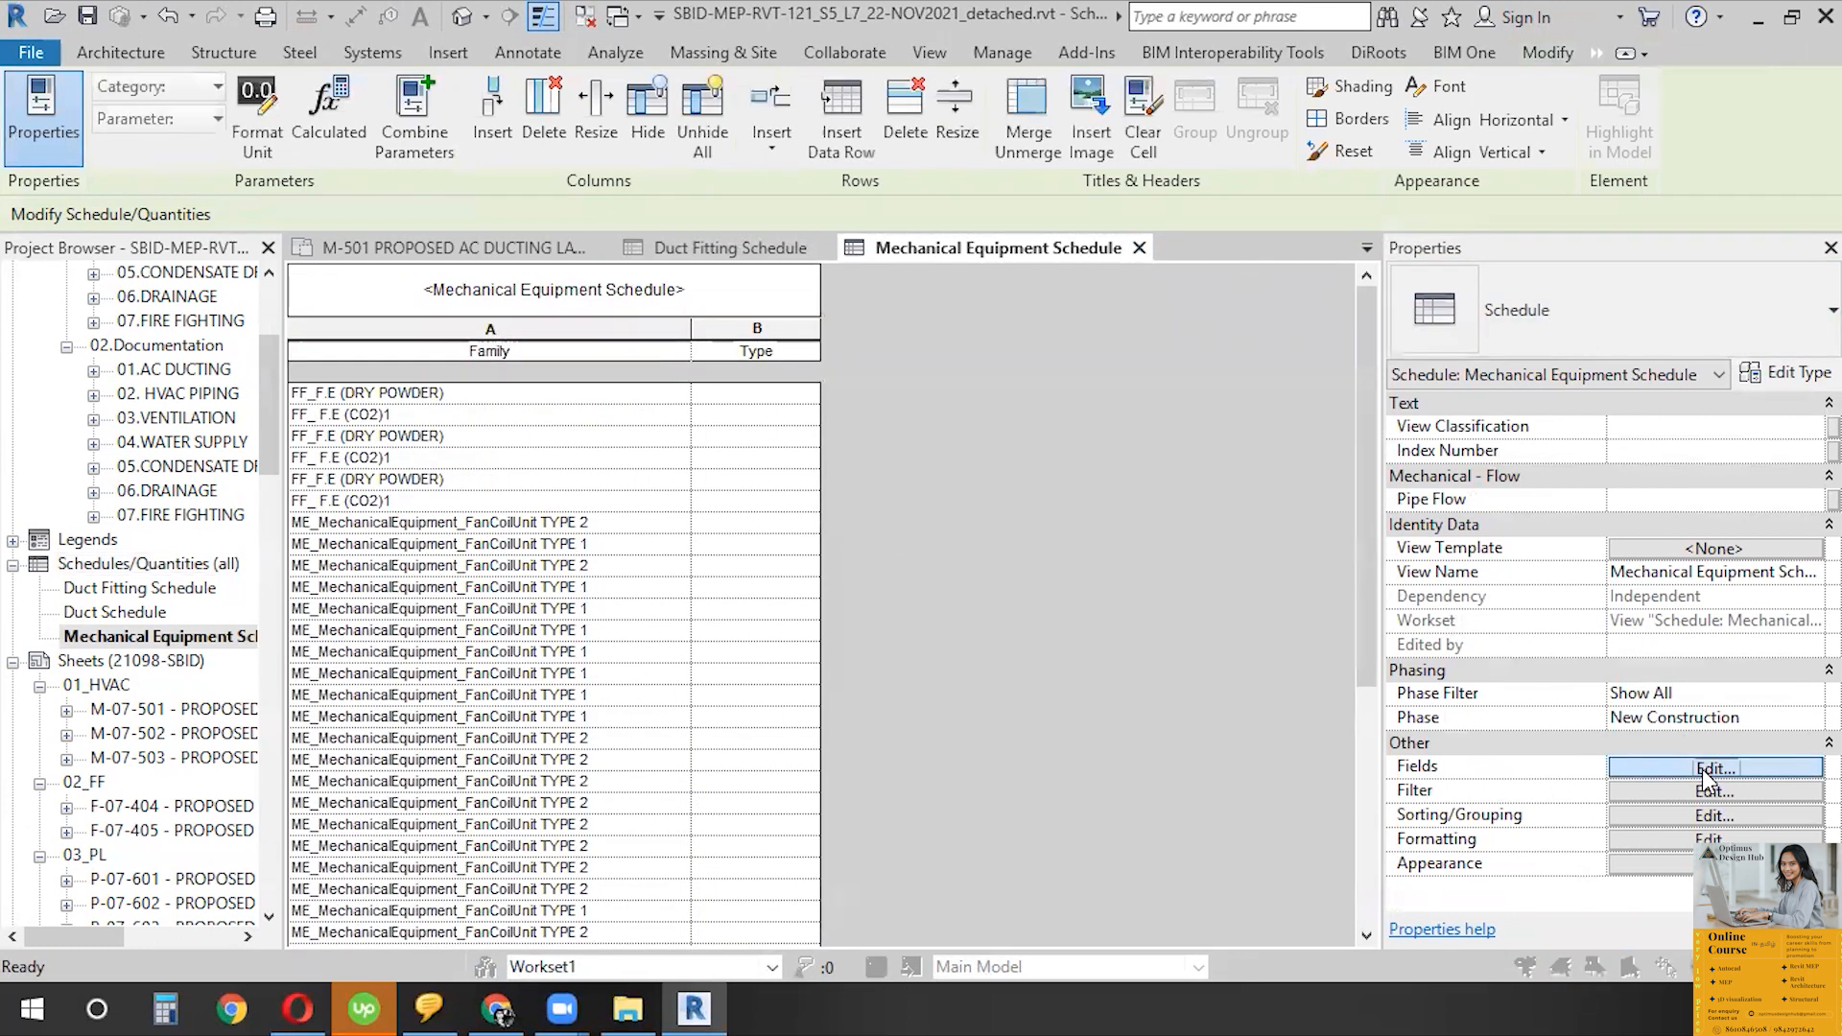
pyautogui.press('Escape')
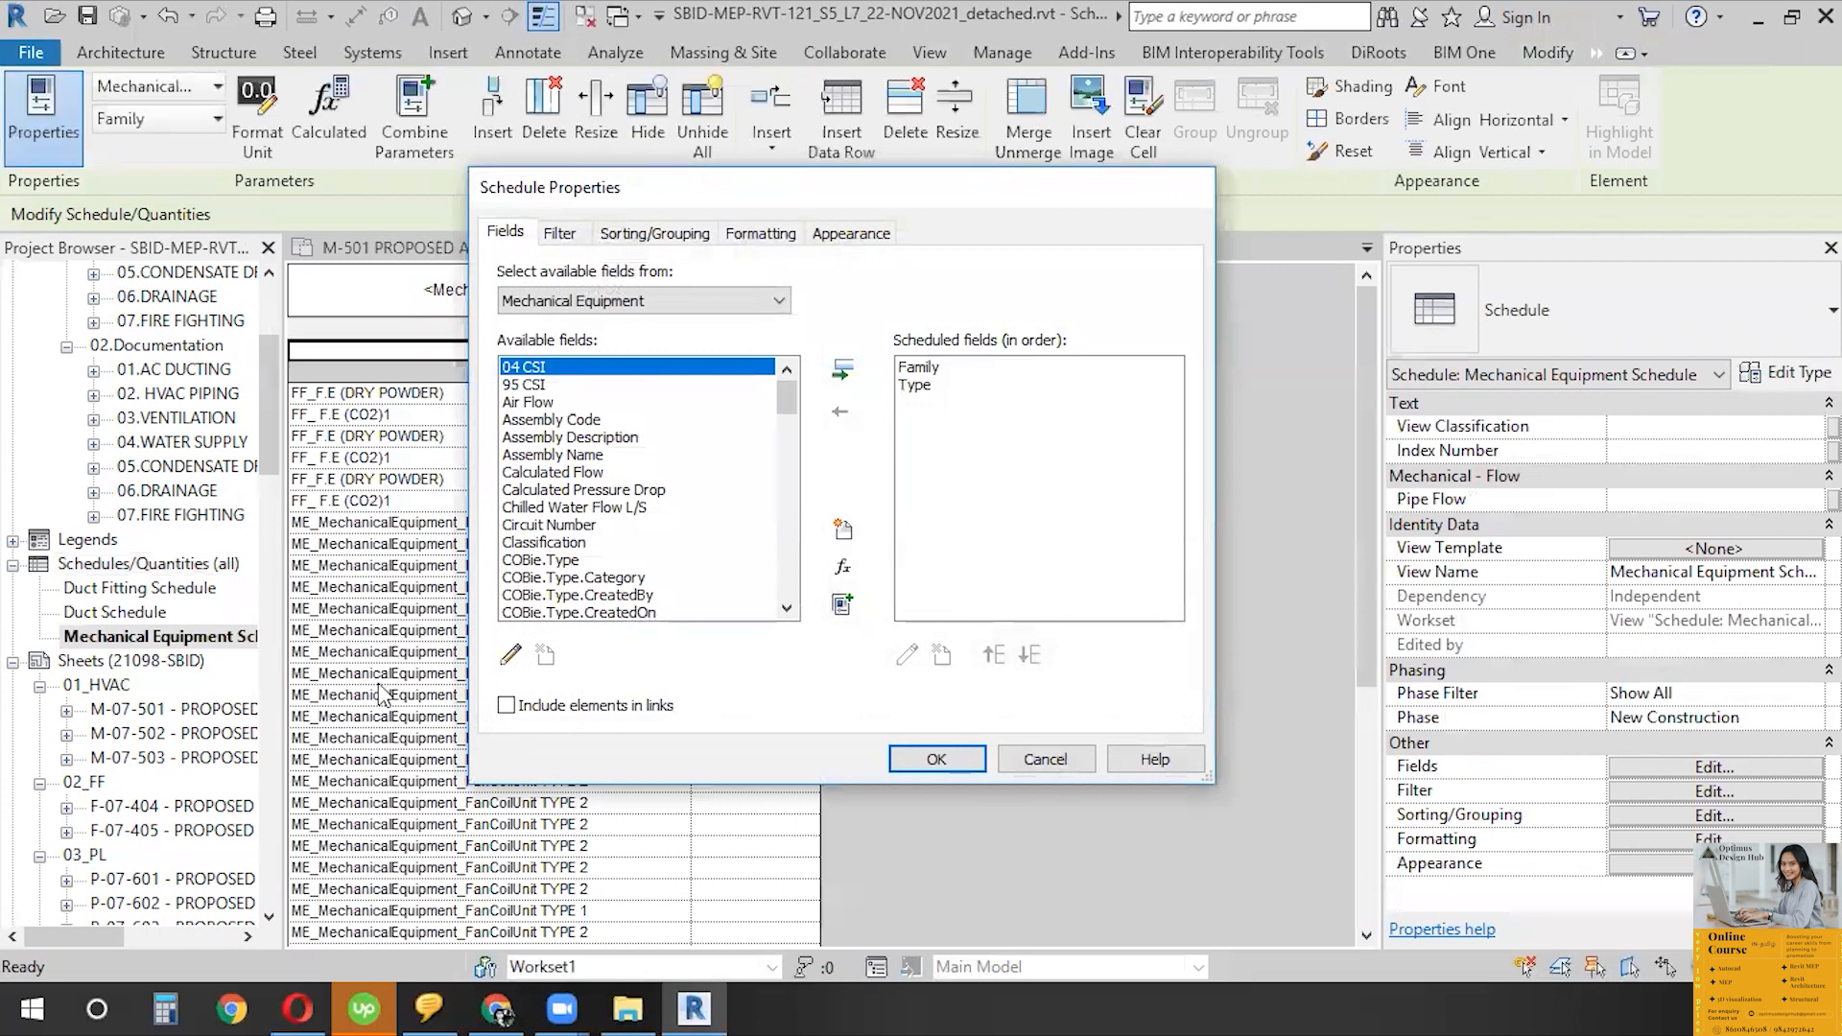
pyautogui.scroll(-4, 532, 583)
pyautogui.scroll(3, 551, 465)
pyautogui.scroll(-2, 551, 466)
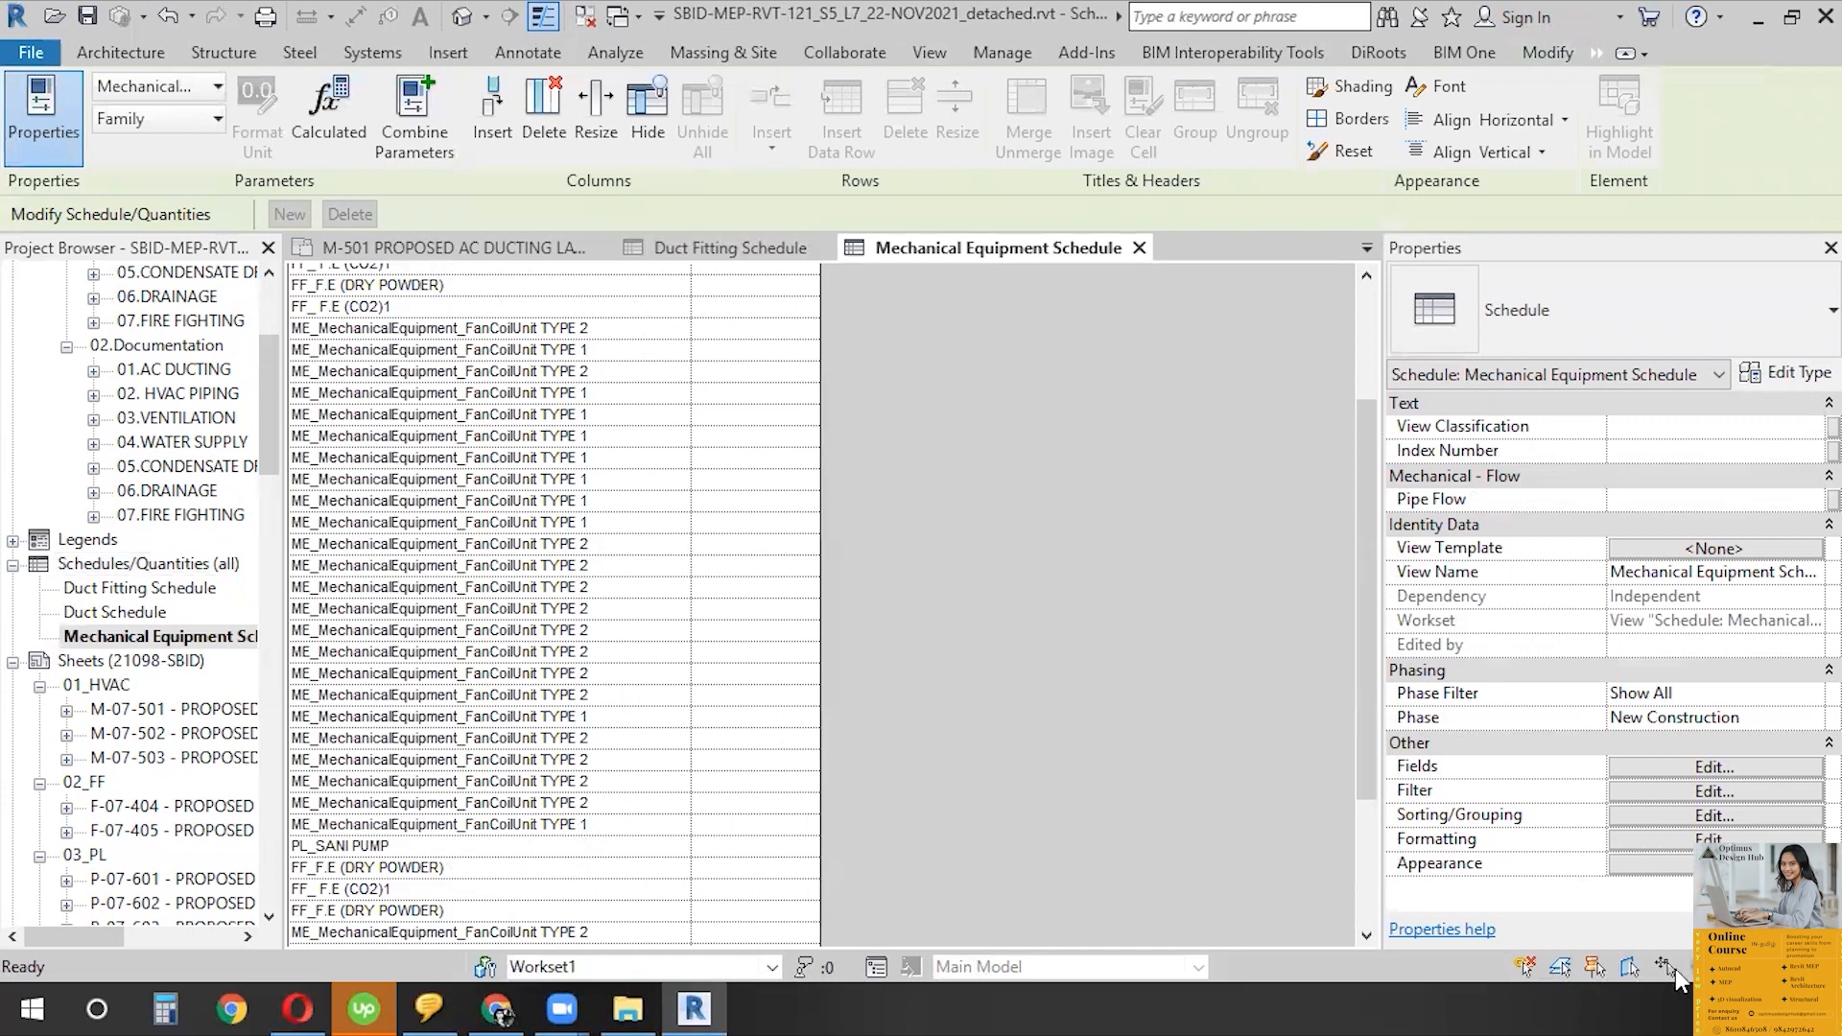
# - Examine the Mechanical Equipment Schedule's available fields around the Type parameters and close its properties
pyautogui.click(1714, 817)
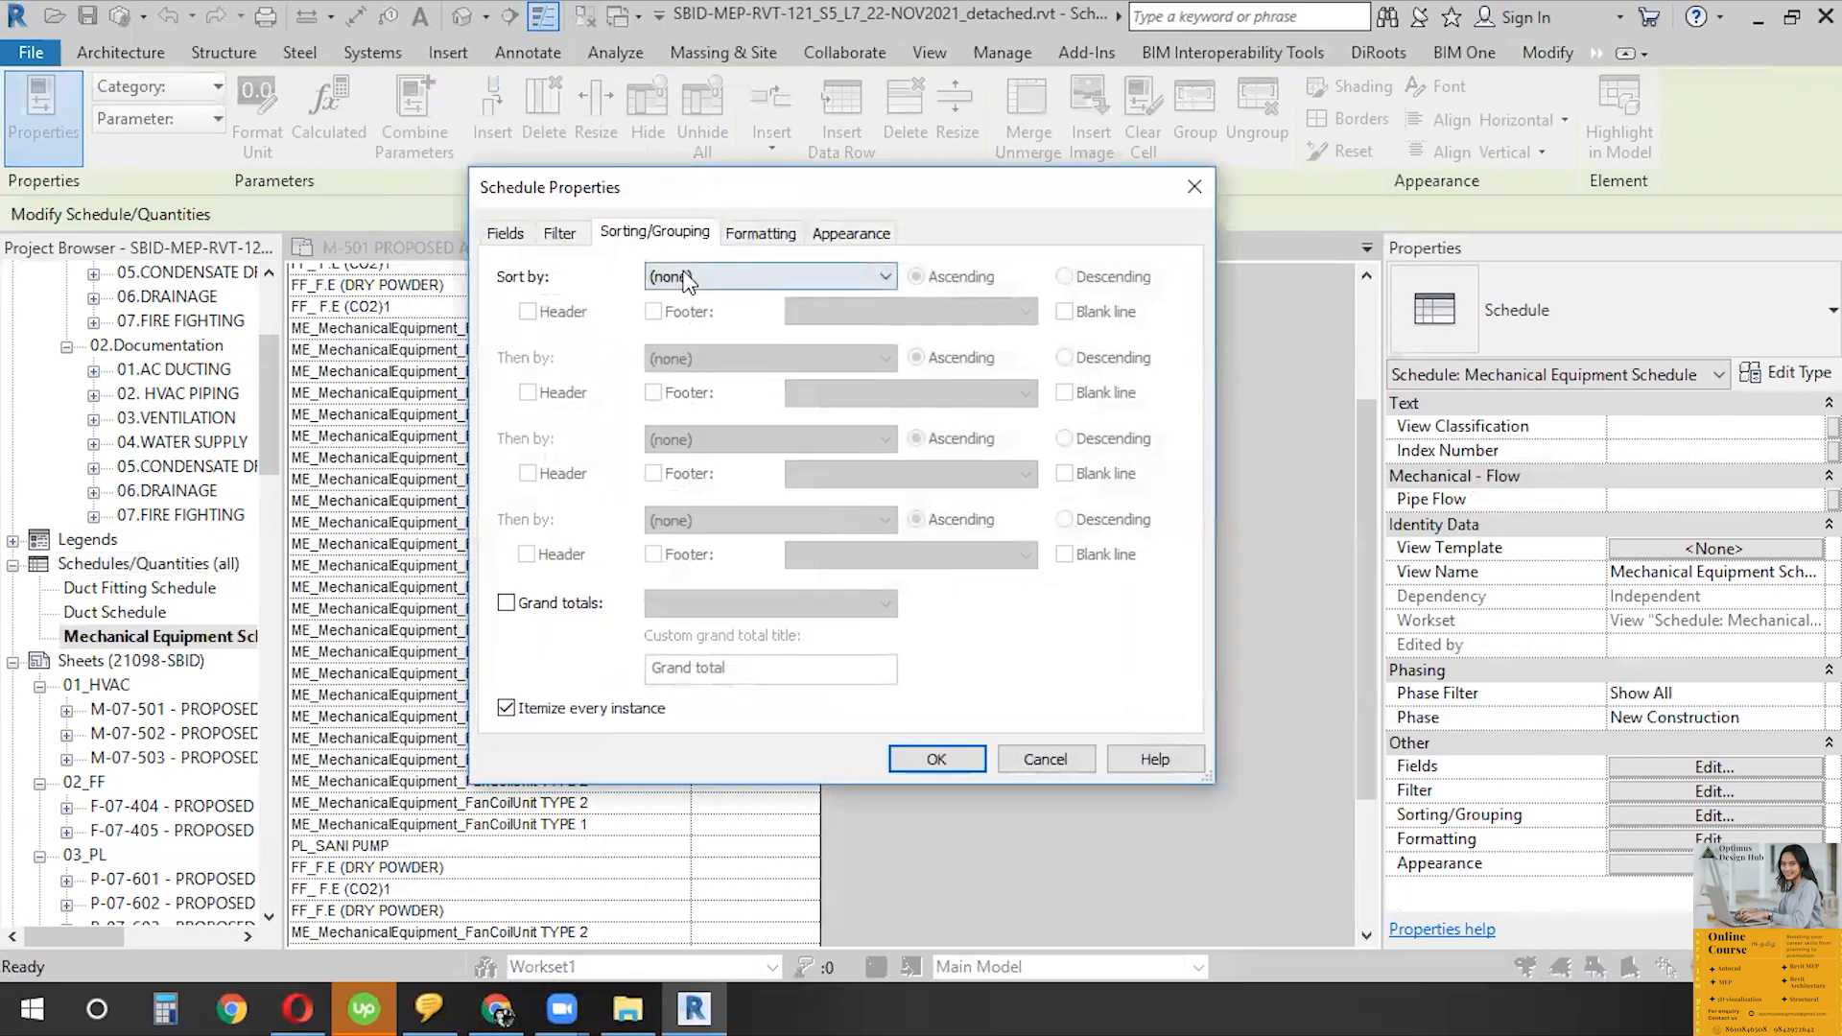
pyautogui.click(518, 230)
pyautogui.click(641, 492)
pyautogui.click(572, 556)
pyautogui.press('t')
pyautogui.press('t')
pyautogui.press('t')
pyautogui.press('t')
pyautogui.press('t')
pyautogui.press('t')
pyautogui.press('t')
pyautogui.press('t')
pyautogui.press('t')
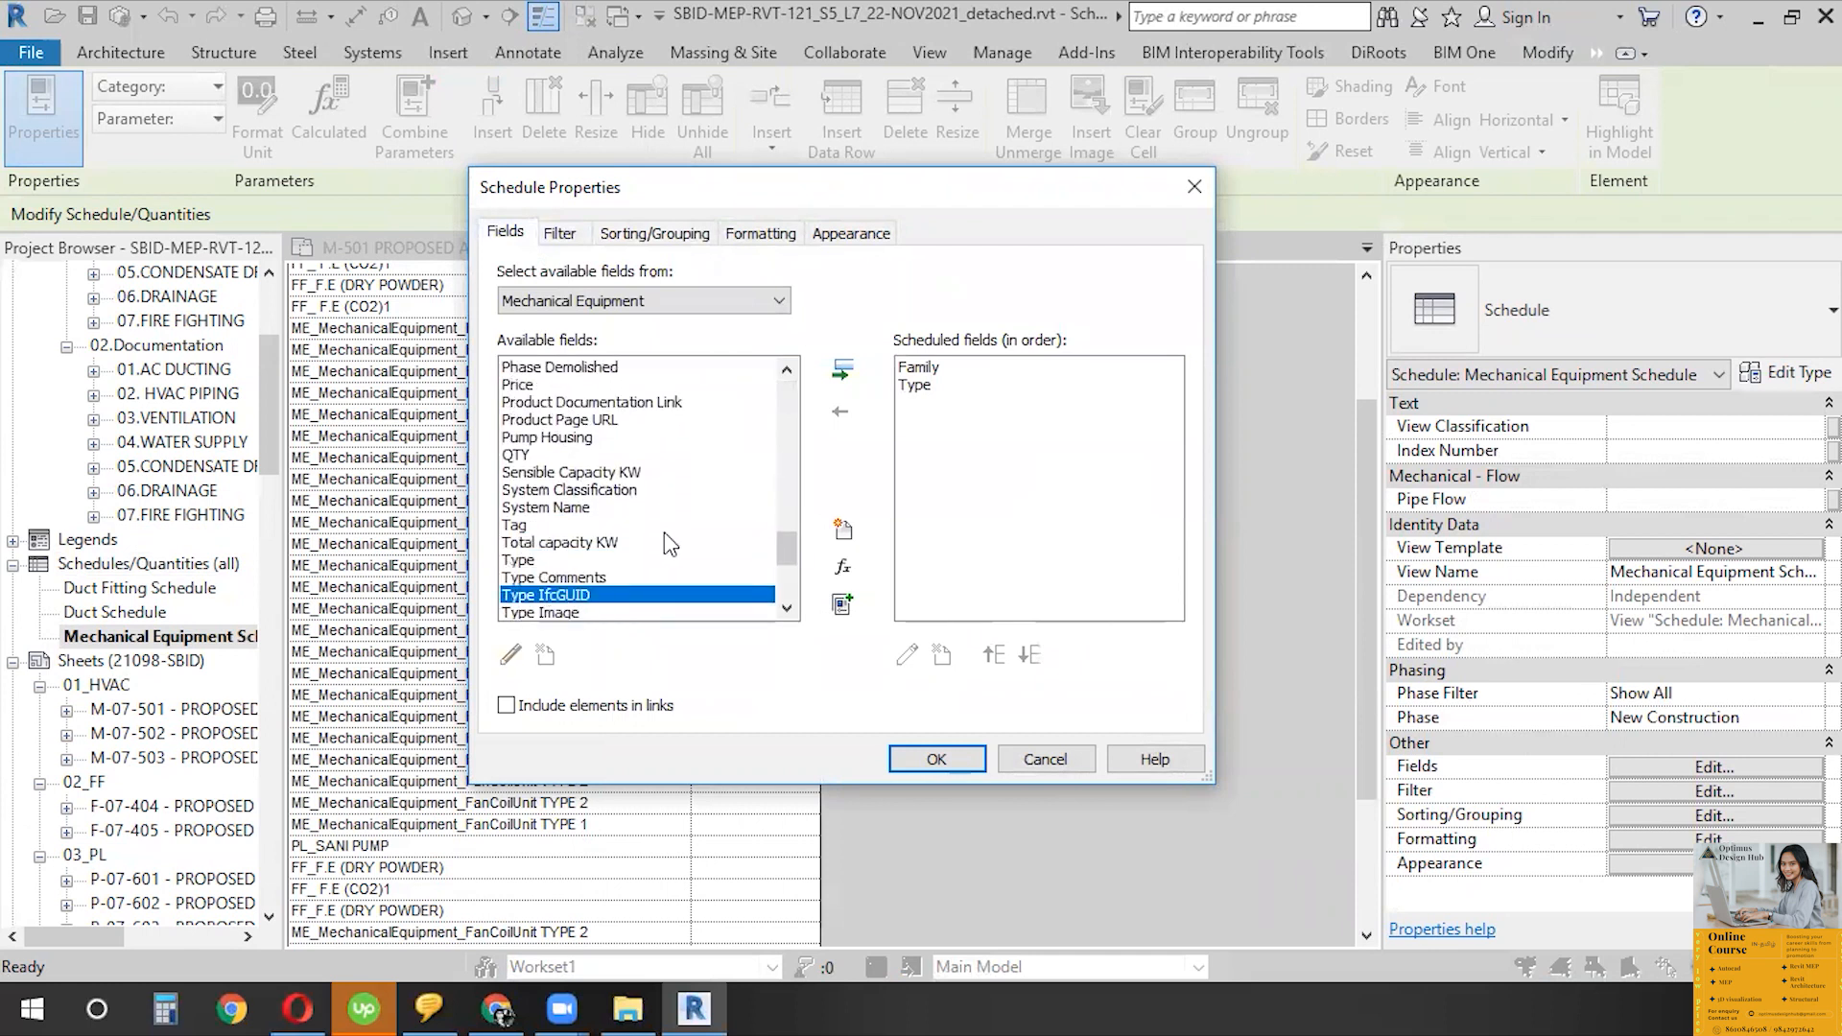
pyautogui.press('t')
pyautogui.press('t')
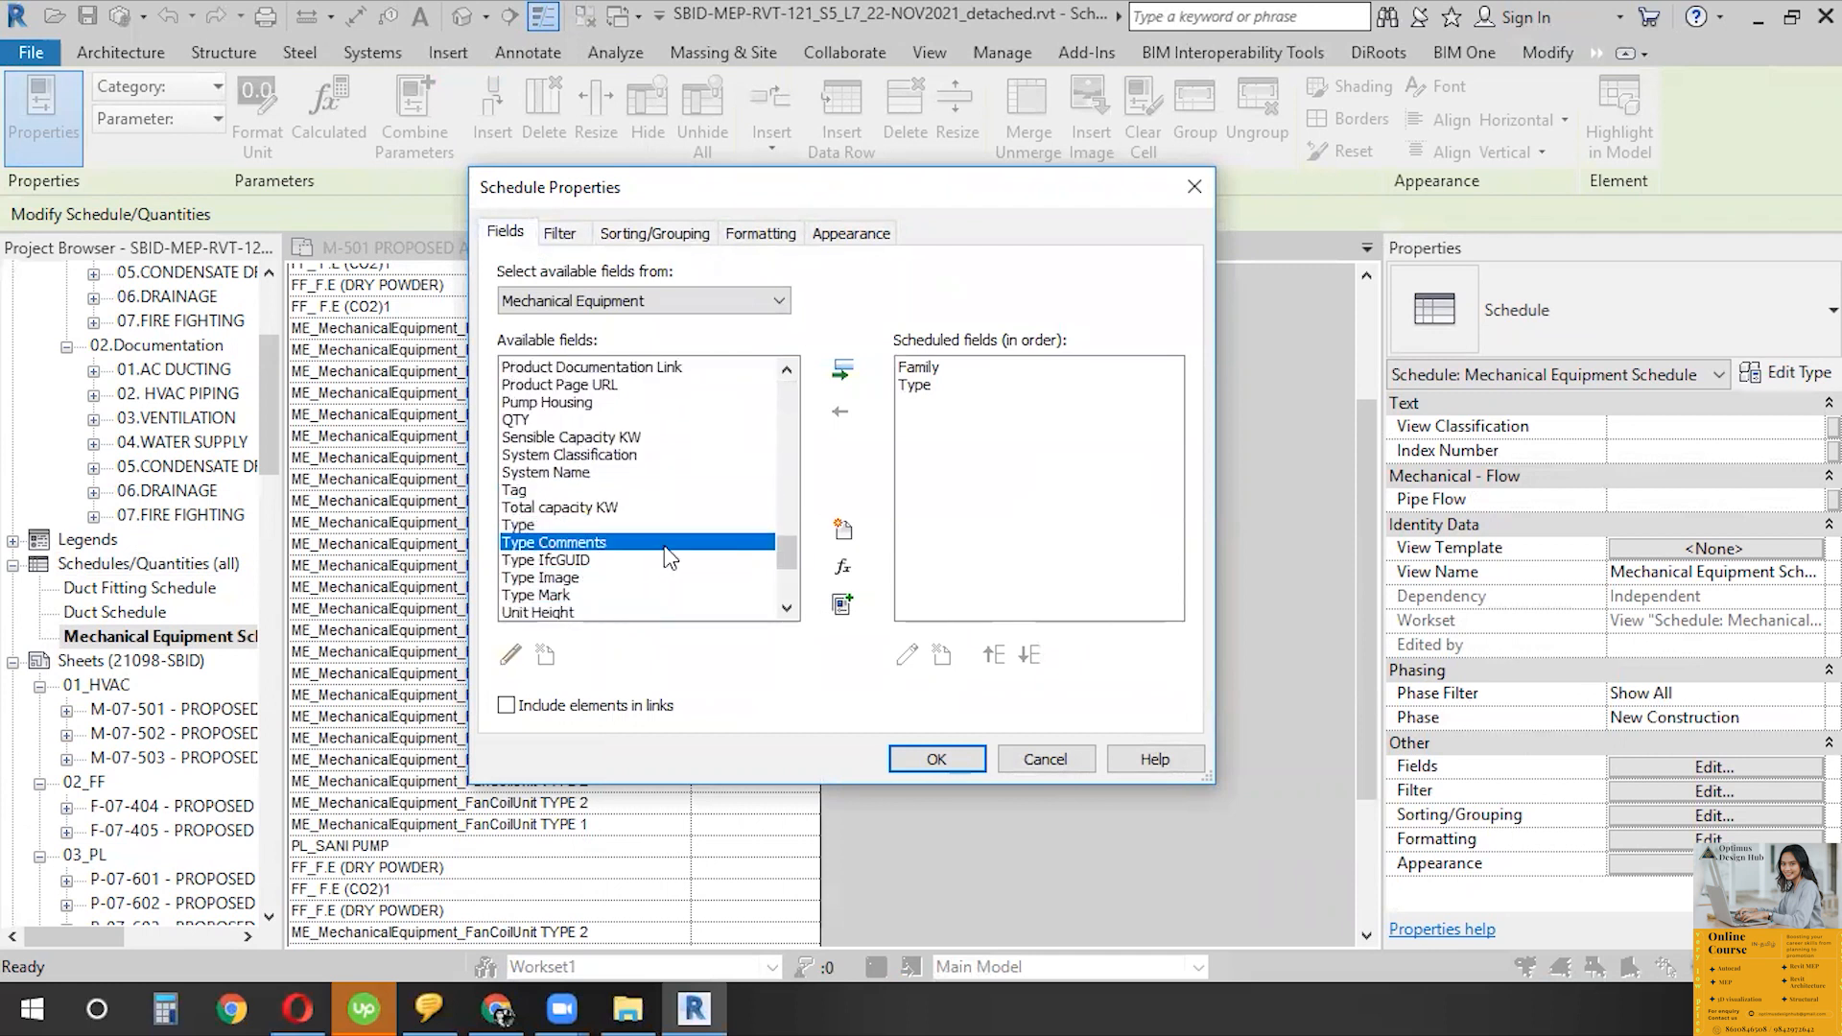
pyautogui.press('Return')
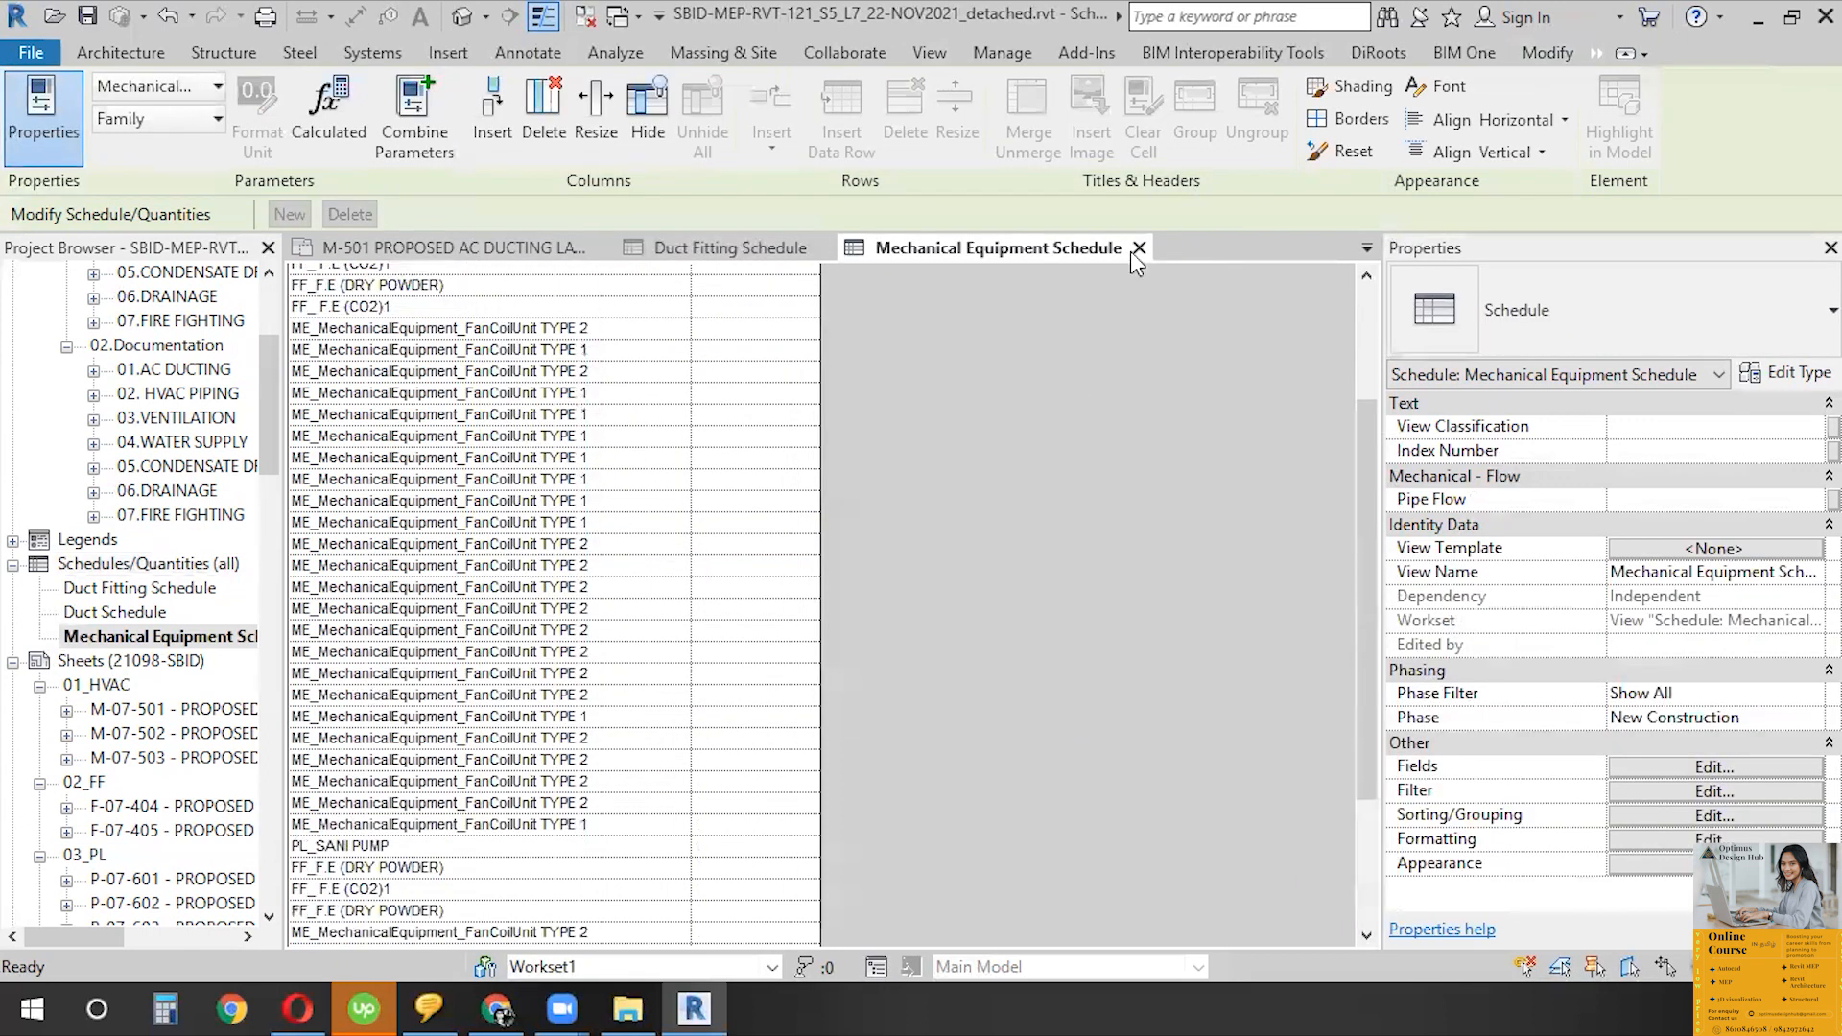
# - Close and delete the existing Mechanical Equipment Schedule, and open the Duct Schedule
pyautogui.click(1140, 249)
pyautogui.click(173, 637)
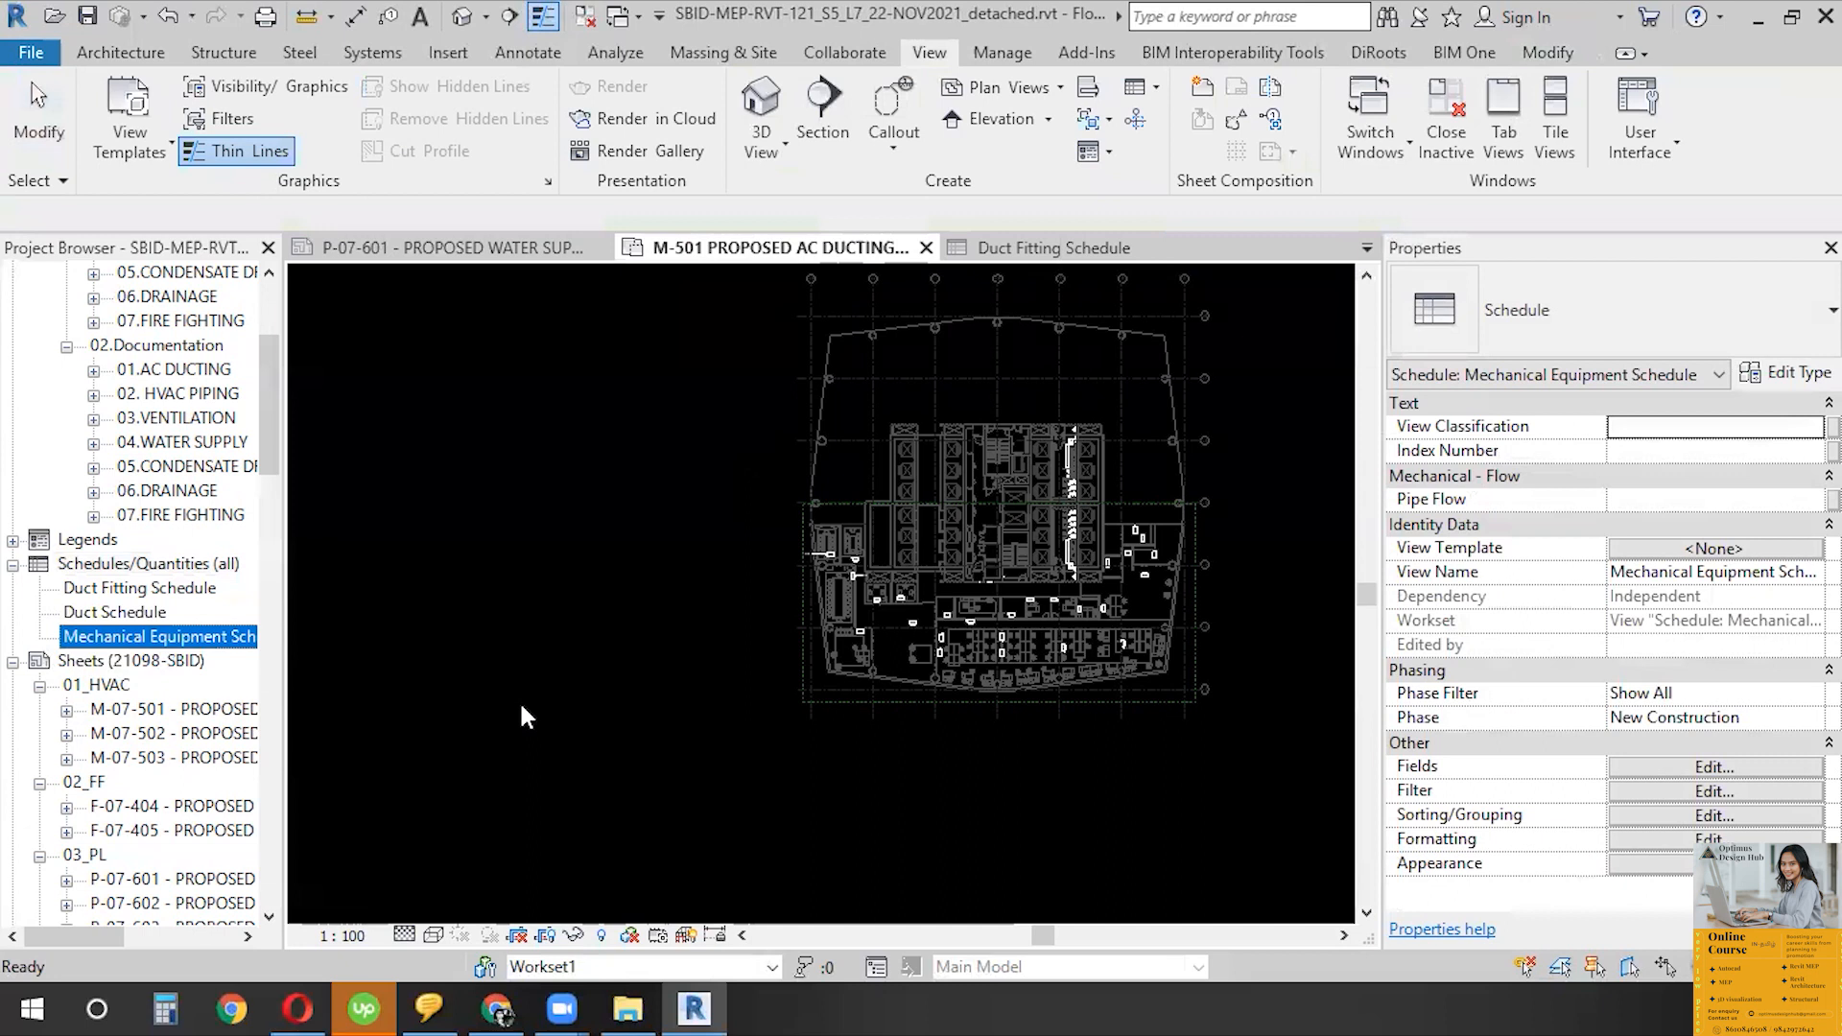
pyautogui.press('Up')
pyautogui.doubleClick(105, 605)
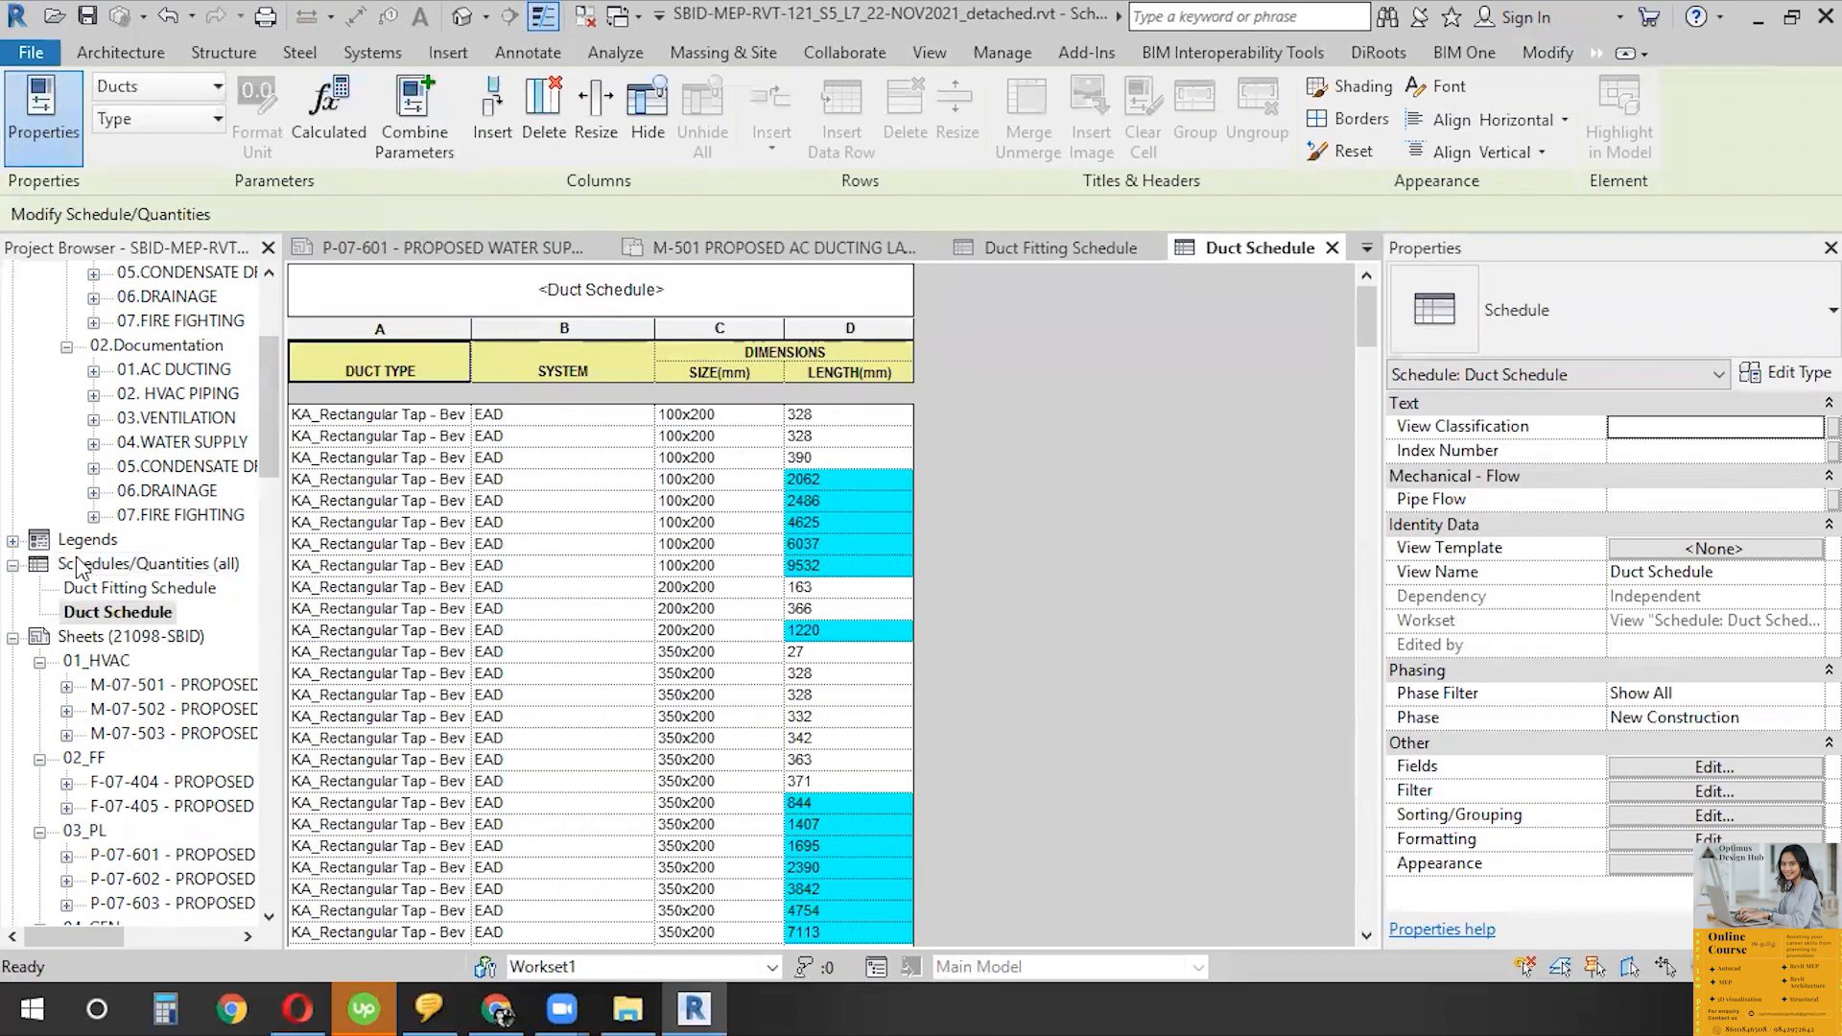
# - Create a new schedule of building components for the Mechanical Equipment category
pyautogui.rightClick(80, 568)
pyautogui.click(134, 581)
pyautogui.click(641, 472)
pyautogui.click(623, 599)
pyautogui.scroll(-4, 638, 576)
pyautogui.click(614, 599)
pyautogui.scroll(-1, 691, 551)
pyautogui.click(676, 534)
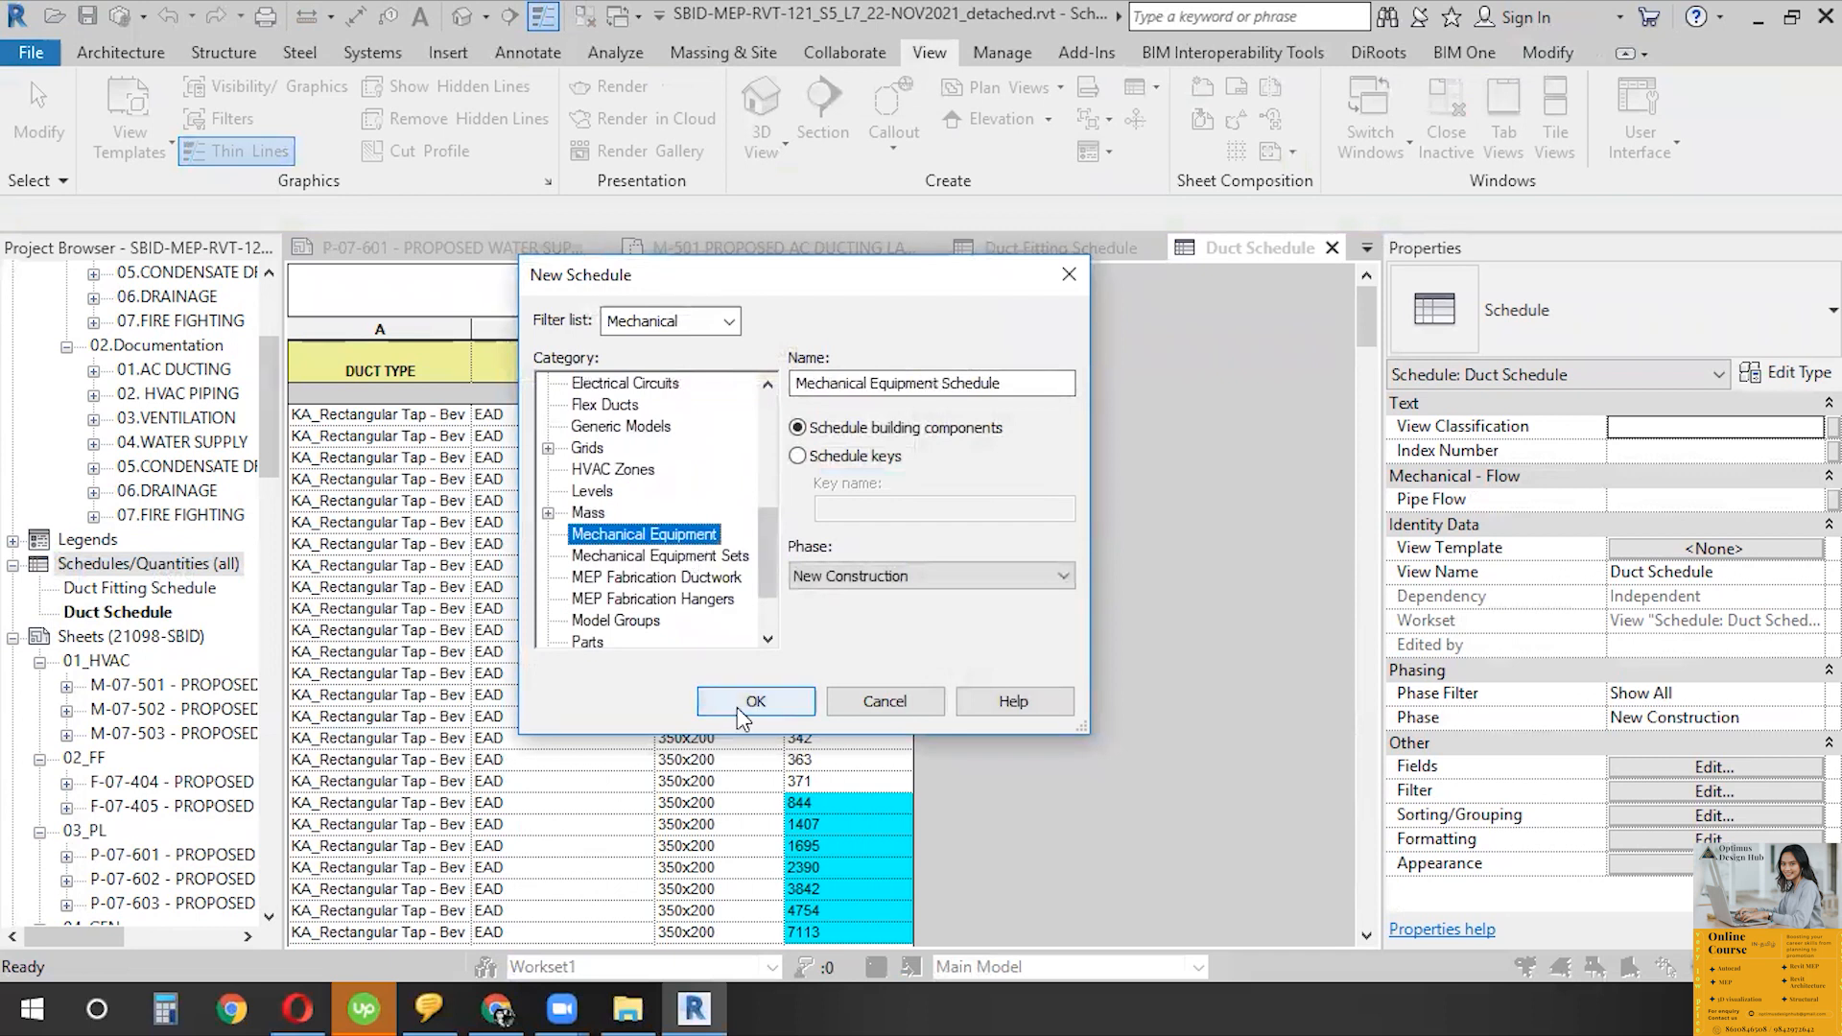
pyautogui.click(741, 712)
# - Add the Family field to the new mechanical equipment schedule
pyautogui.press('Down')
pyautogui.press('Down')
pyautogui.press('Down')
pyautogui.press('Down')
pyautogui.press('Down')
pyautogui.press('Down')
pyautogui.press('Down')
pyautogui.press('Down')
pyautogui.press('Down')
pyautogui.press('Down')
pyautogui.press('Down')
pyautogui.press('Down')
pyautogui.press('Down')
pyautogui.press('Down')
pyautogui.press('Down')
pyautogui.press('Down')
pyautogui.press('Down')
pyautogui.press('Down')
pyautogui.press('Down')
pyautogui.press('Down')
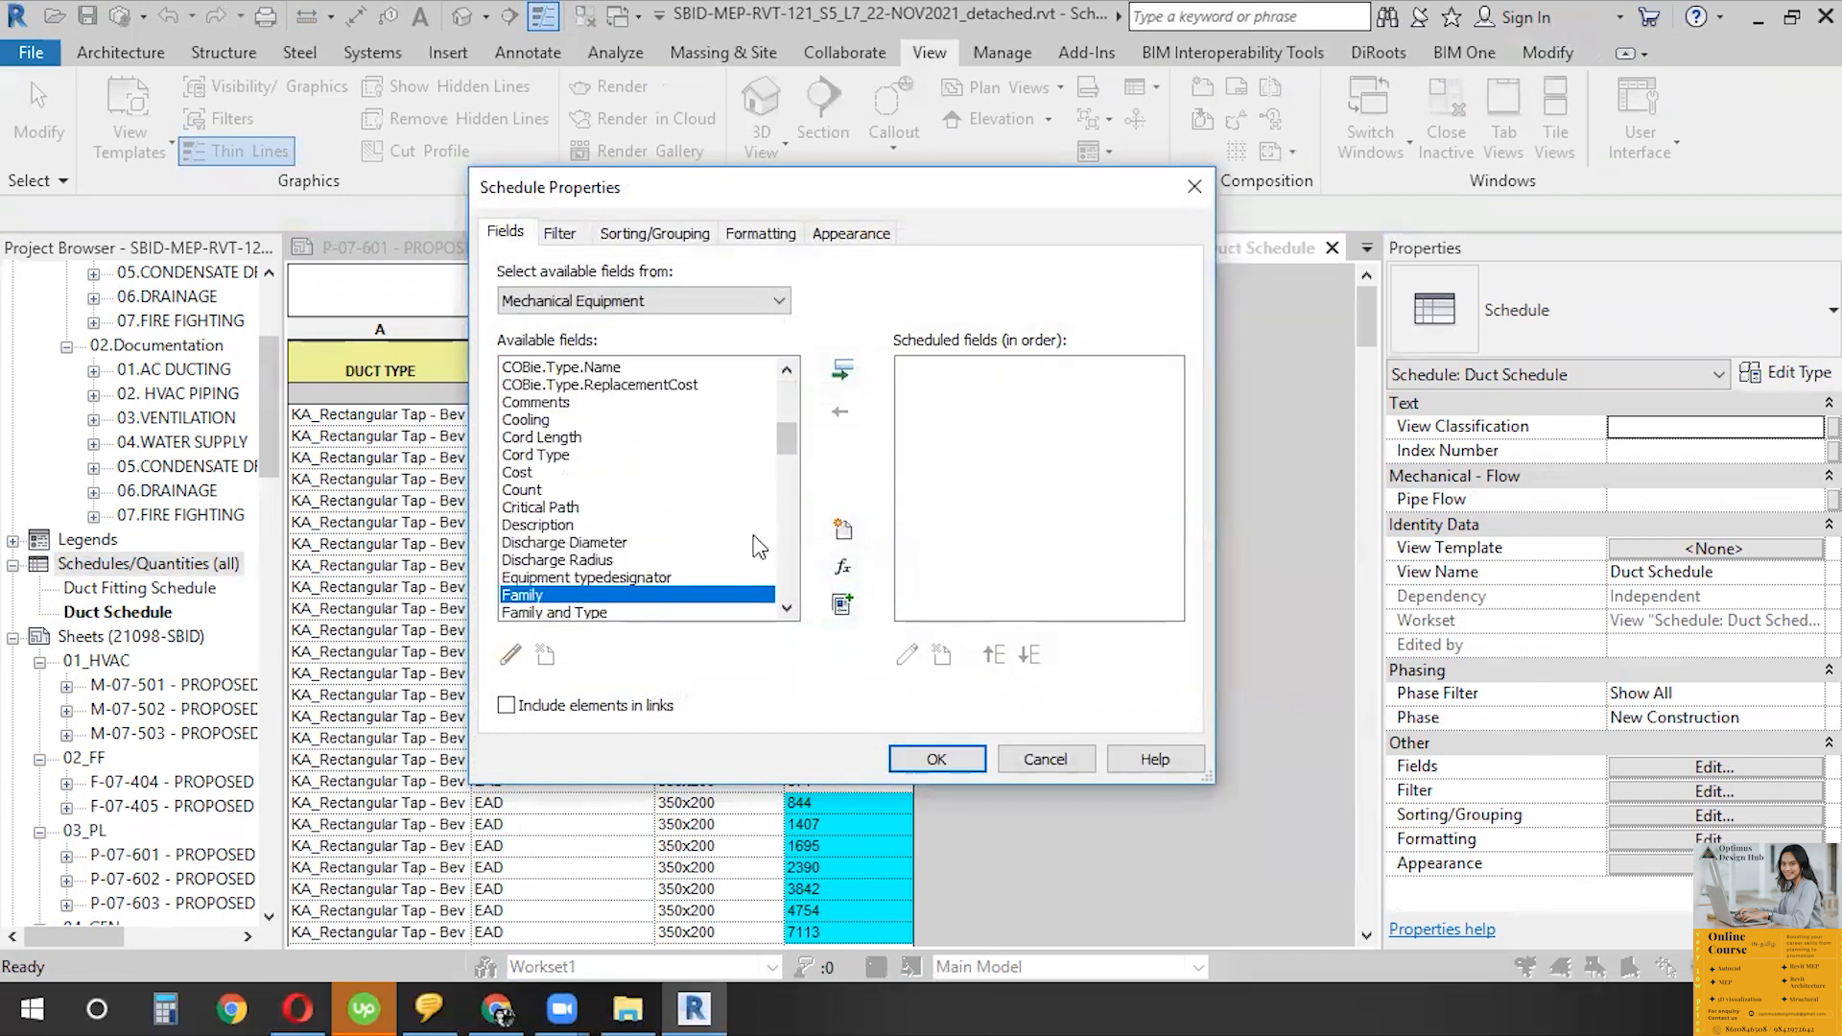
pyautogui.scroll(-1, 671, 576)
pyautogui.click(845, 374)
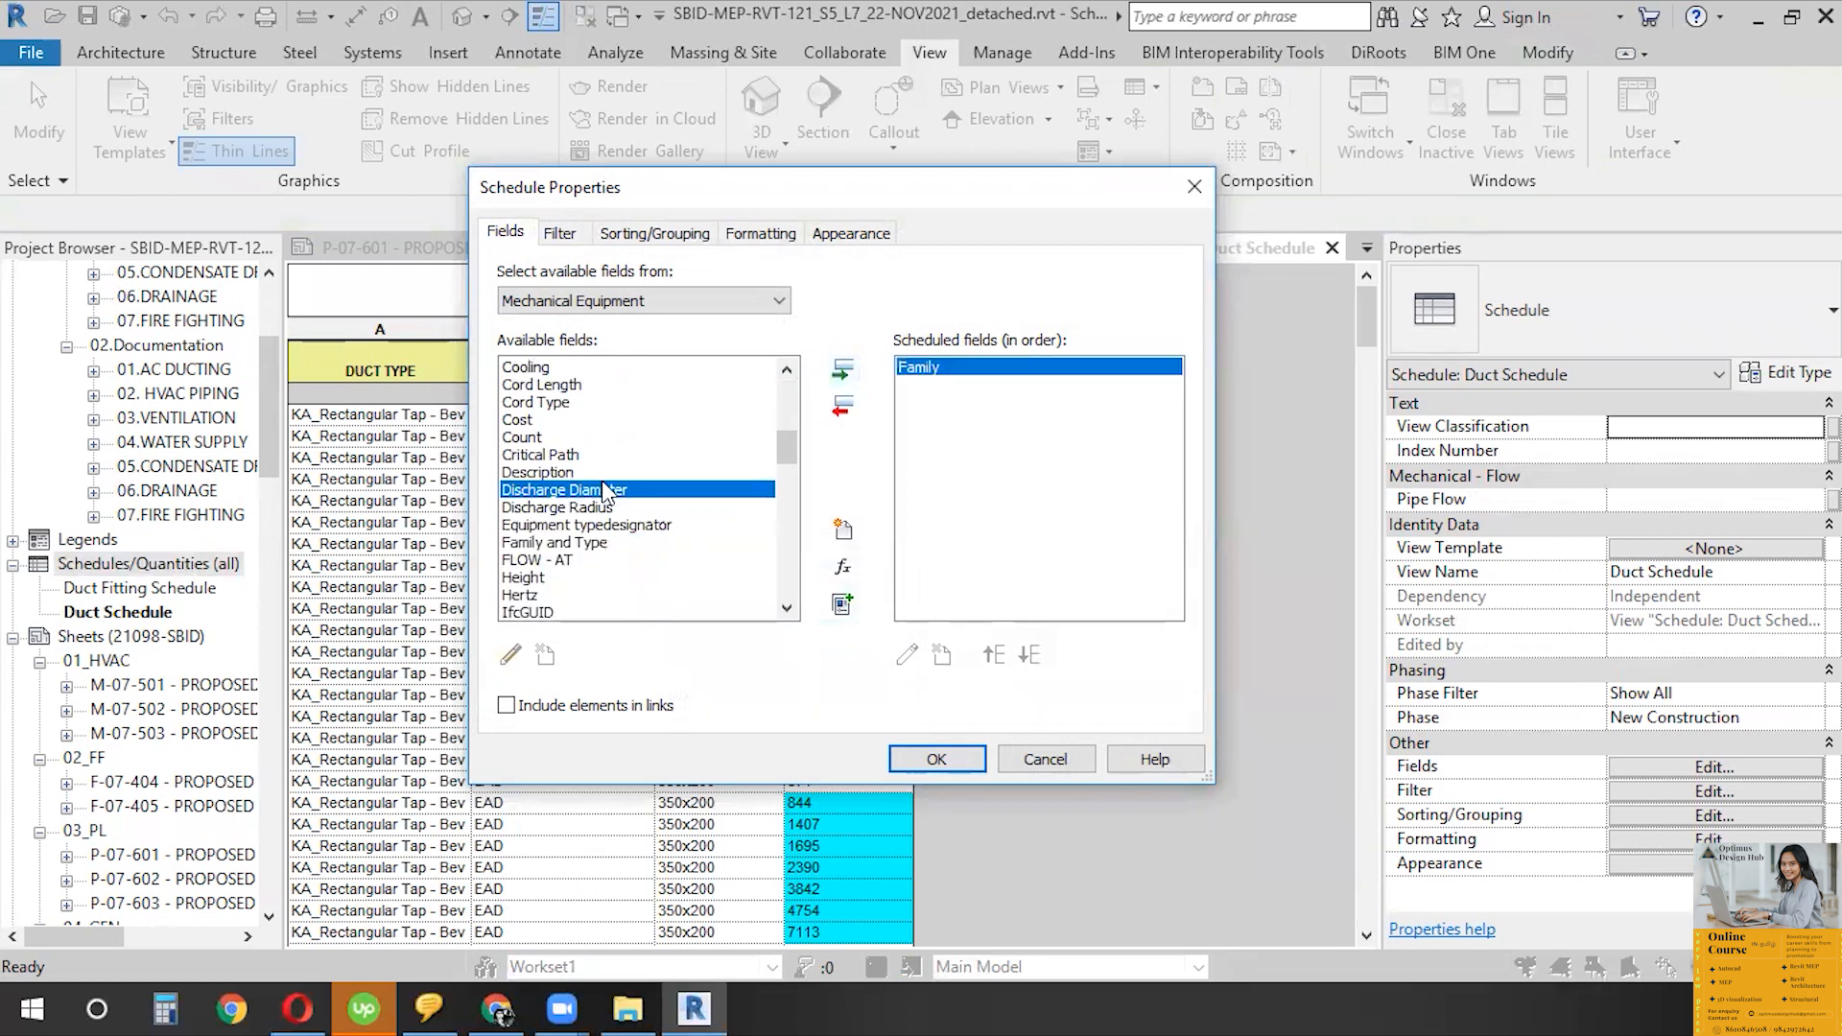
# - Add both of the available Type fields to the scheduled fields below Family
pyautogui.scroll(-6, 605, 576)
pyautogui.click(610, 581)
pyautogui.scroll(-2, 611, 583)
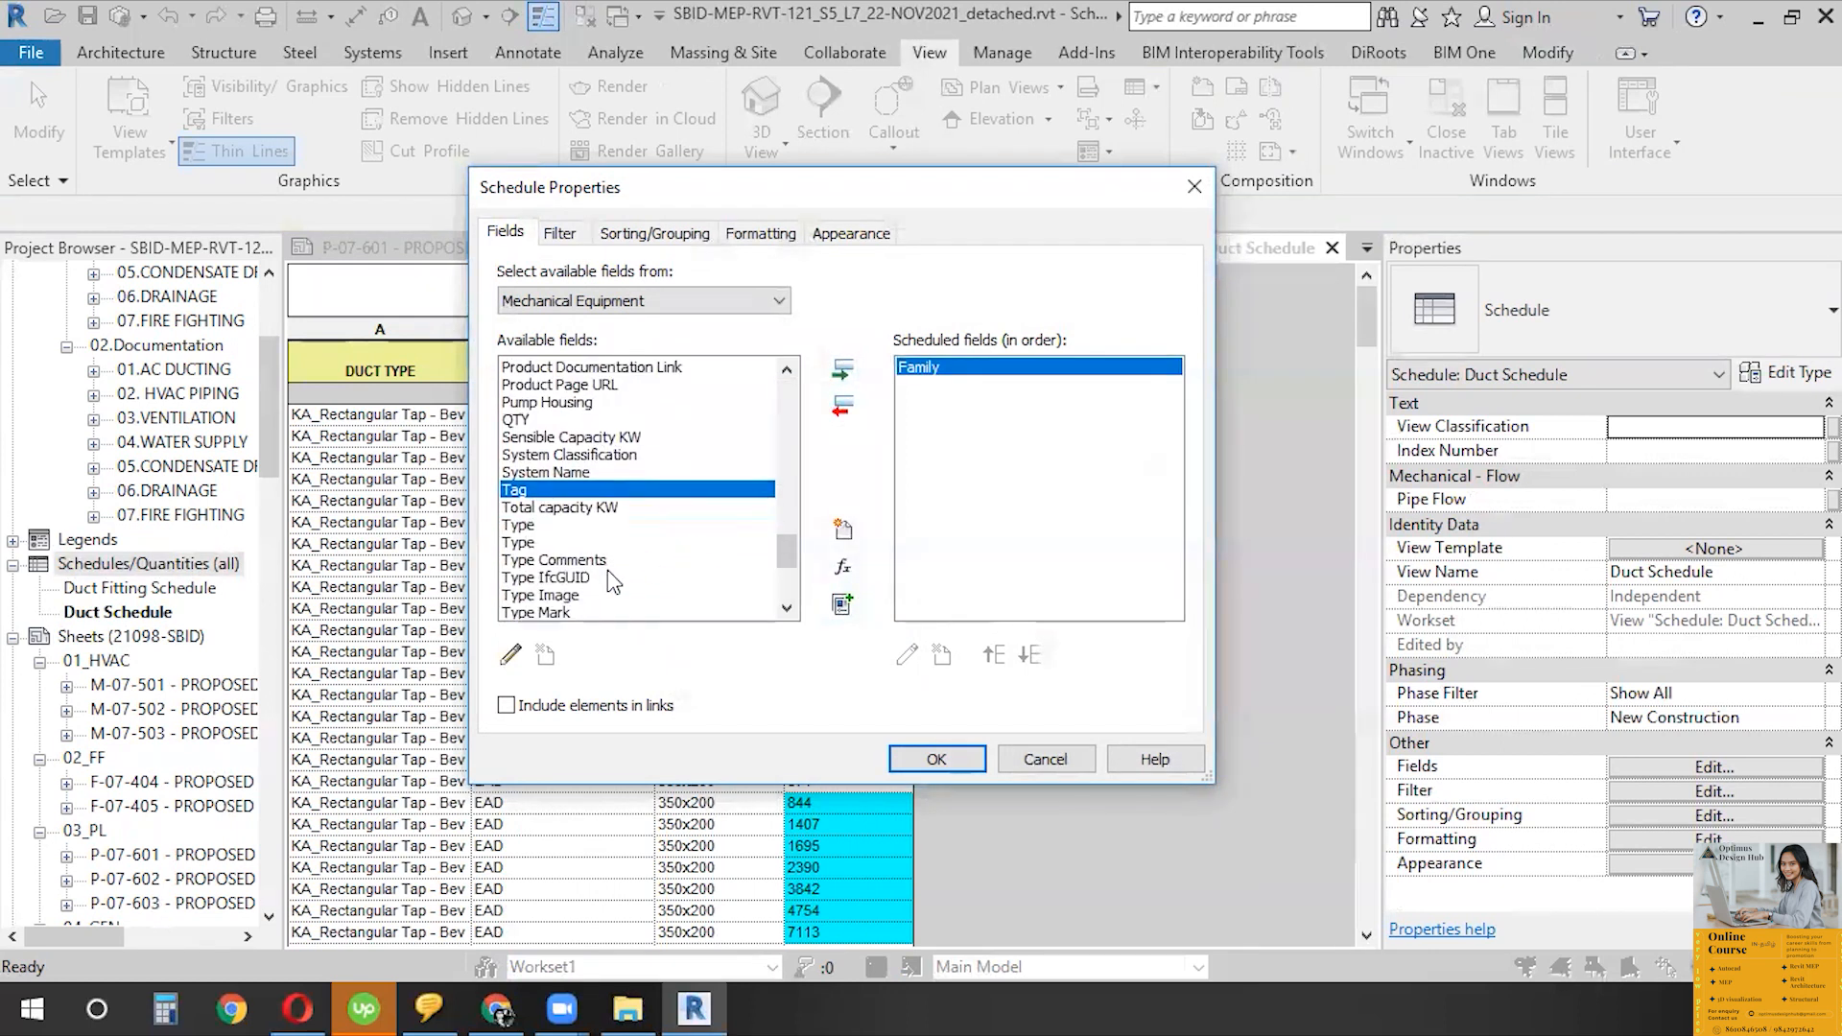
pyautogui.click(544, 528)
pyautogui.click(553, 543)
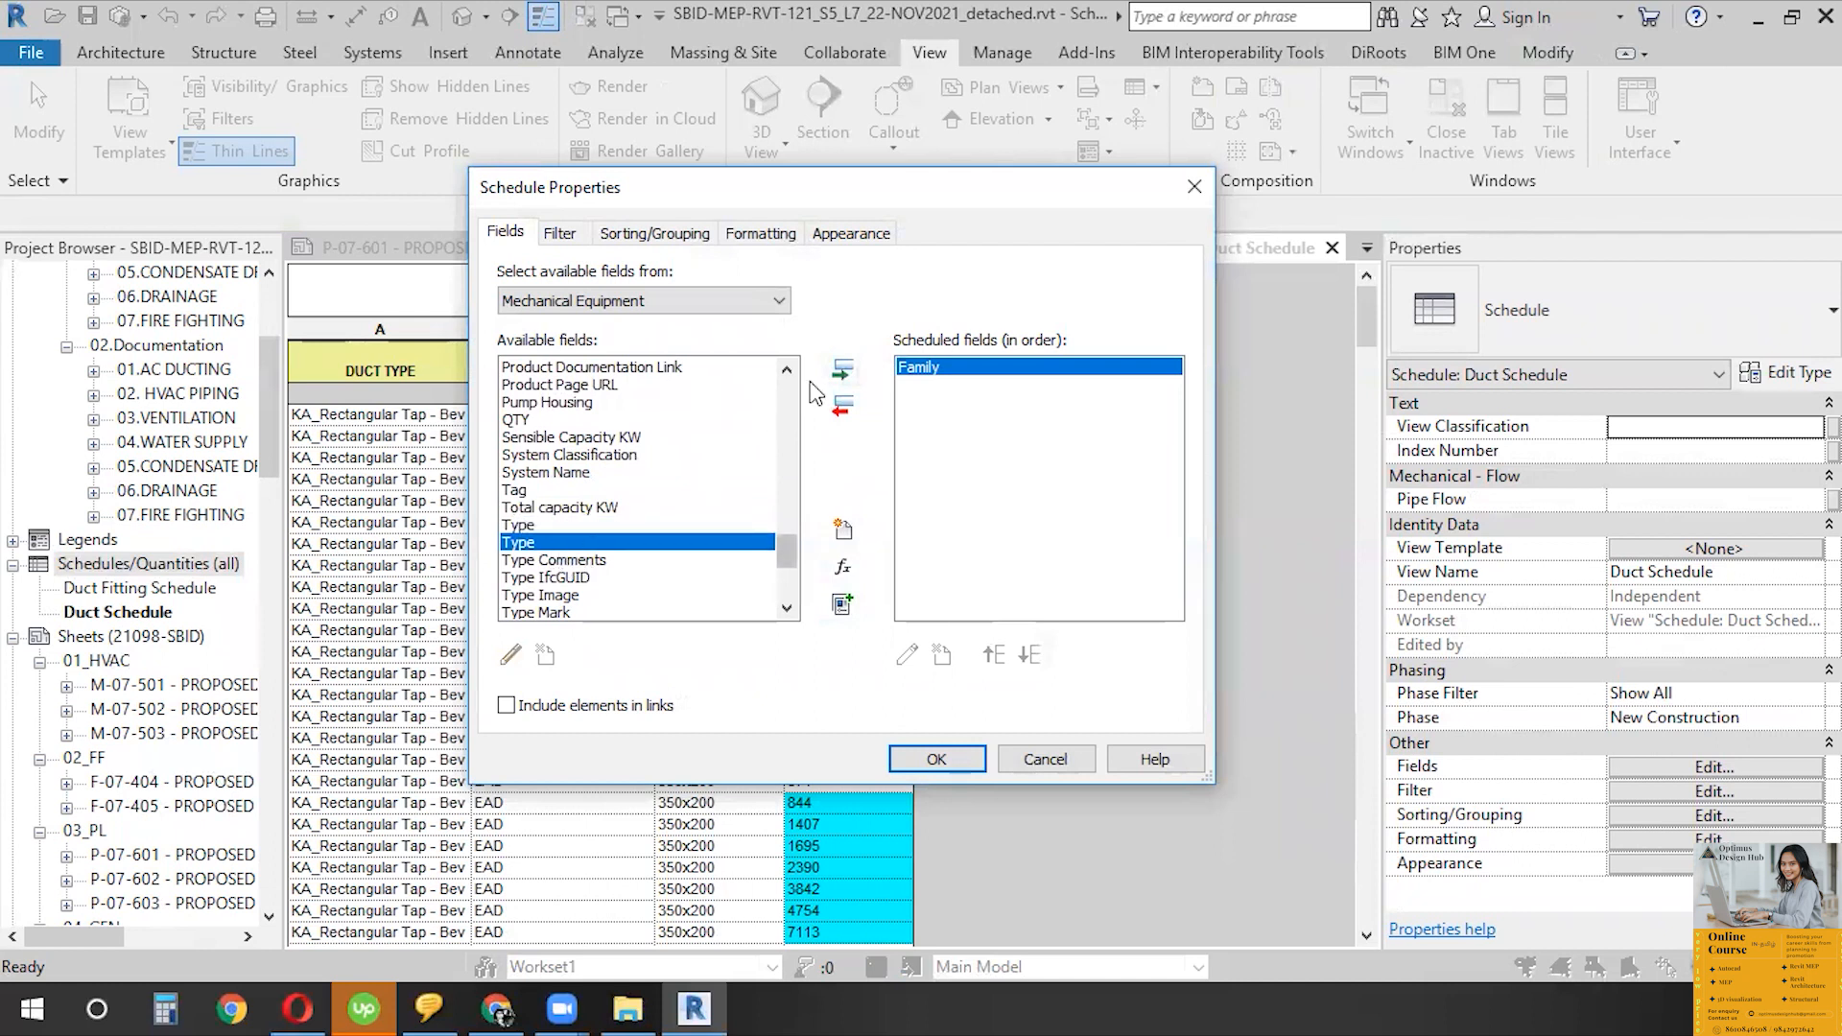
pyautogui.click(846, 373)
pyautogui.click(526, 528)
pyautogui.click(841, 373)
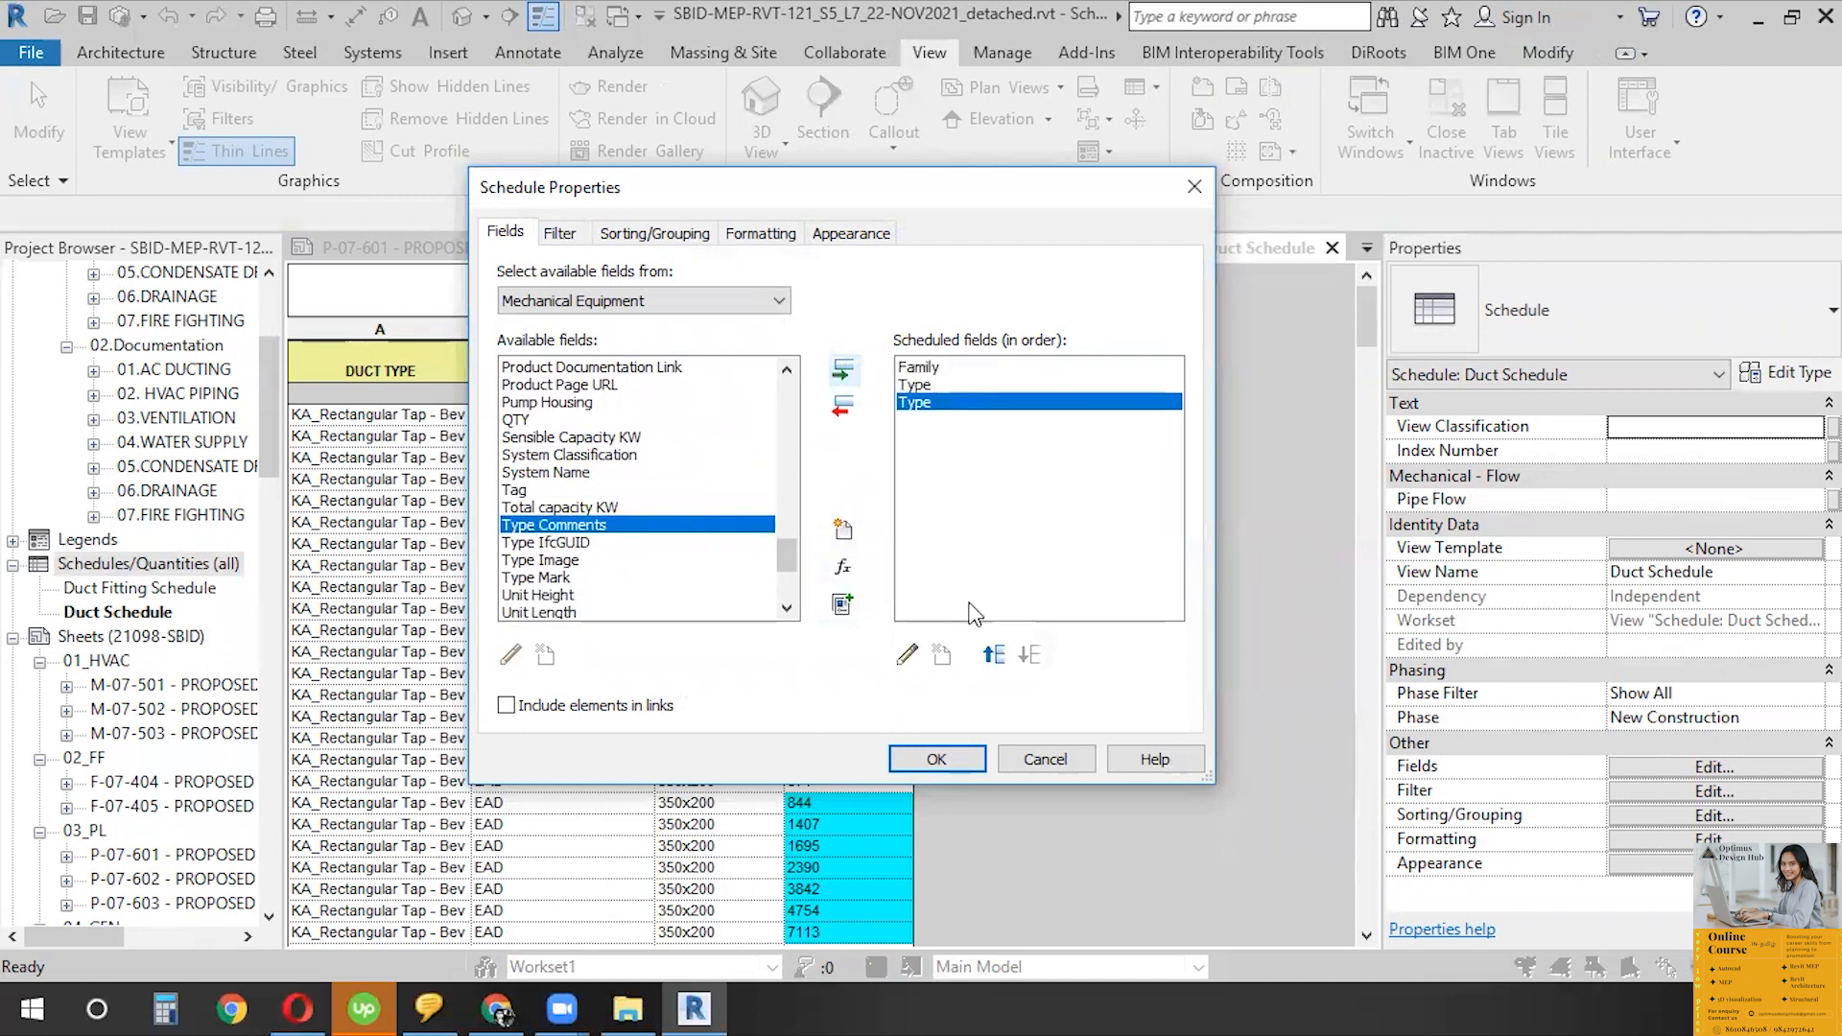
# - Add the Mark field after the Type fields and generate the schedule
pyautogui.click(557, 543)
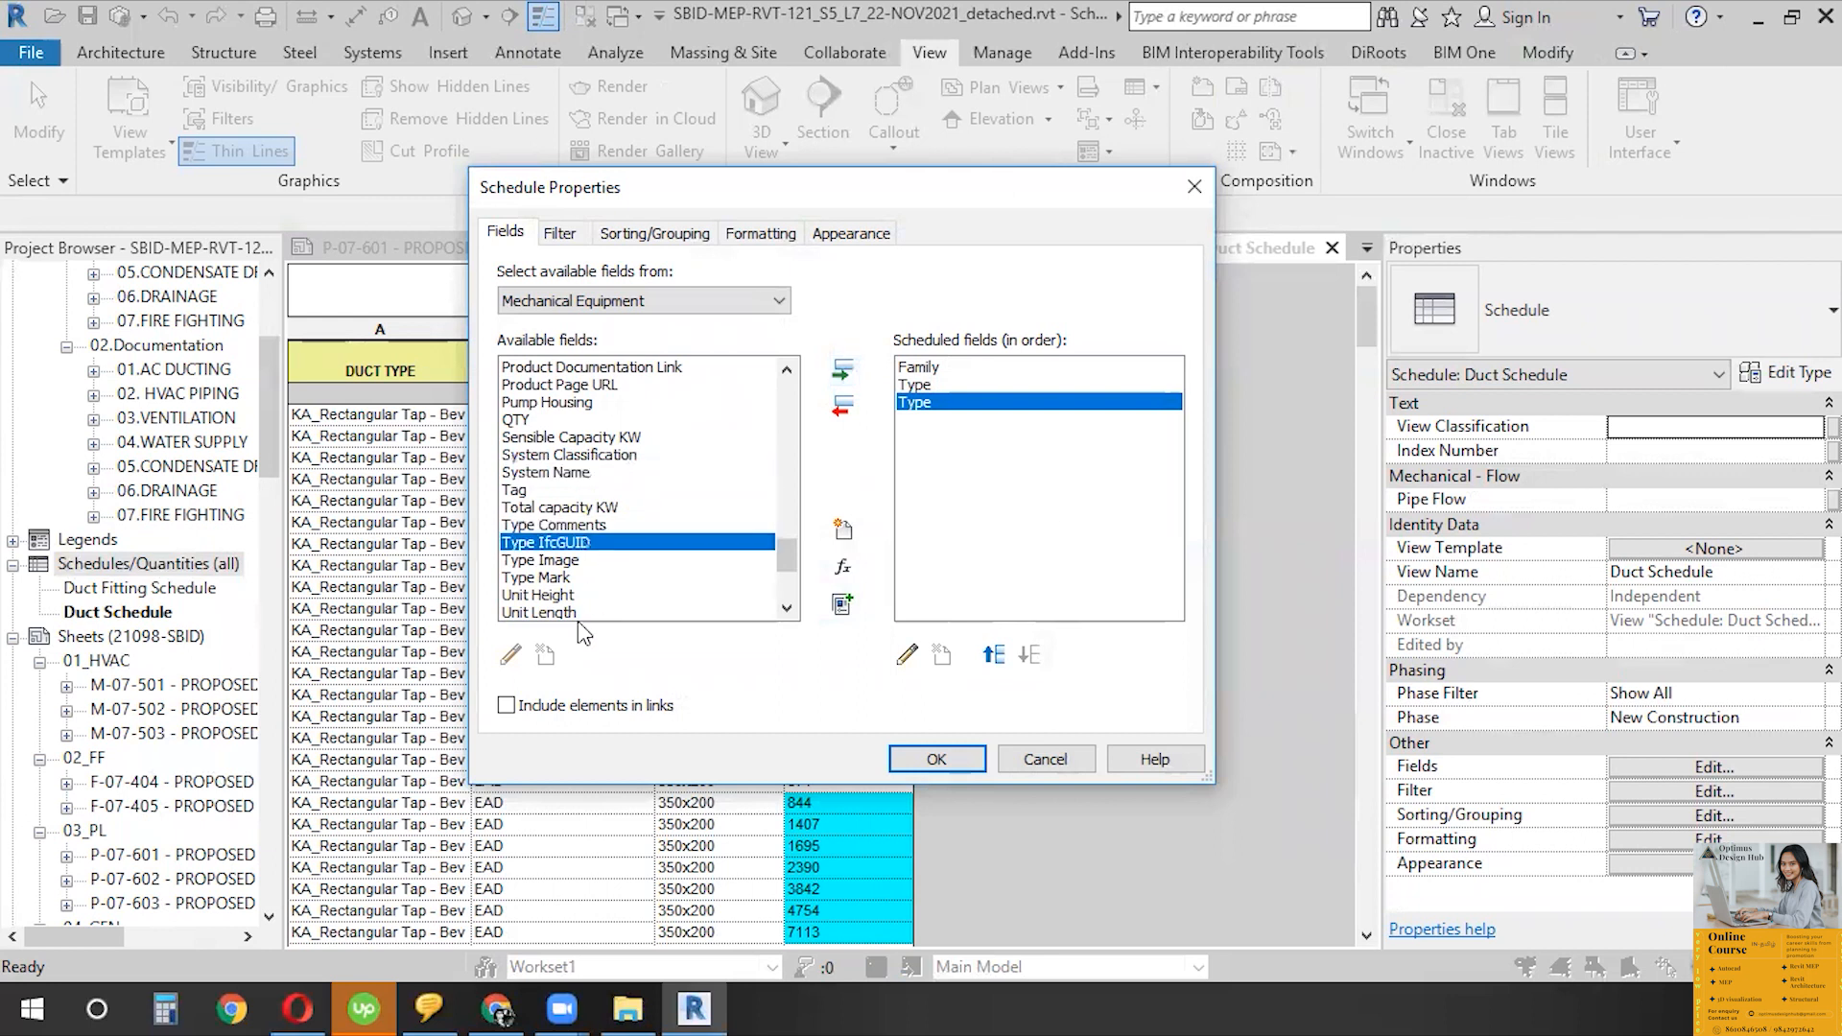
pyautogui.press('m')
pyautogui.click(562, 385)
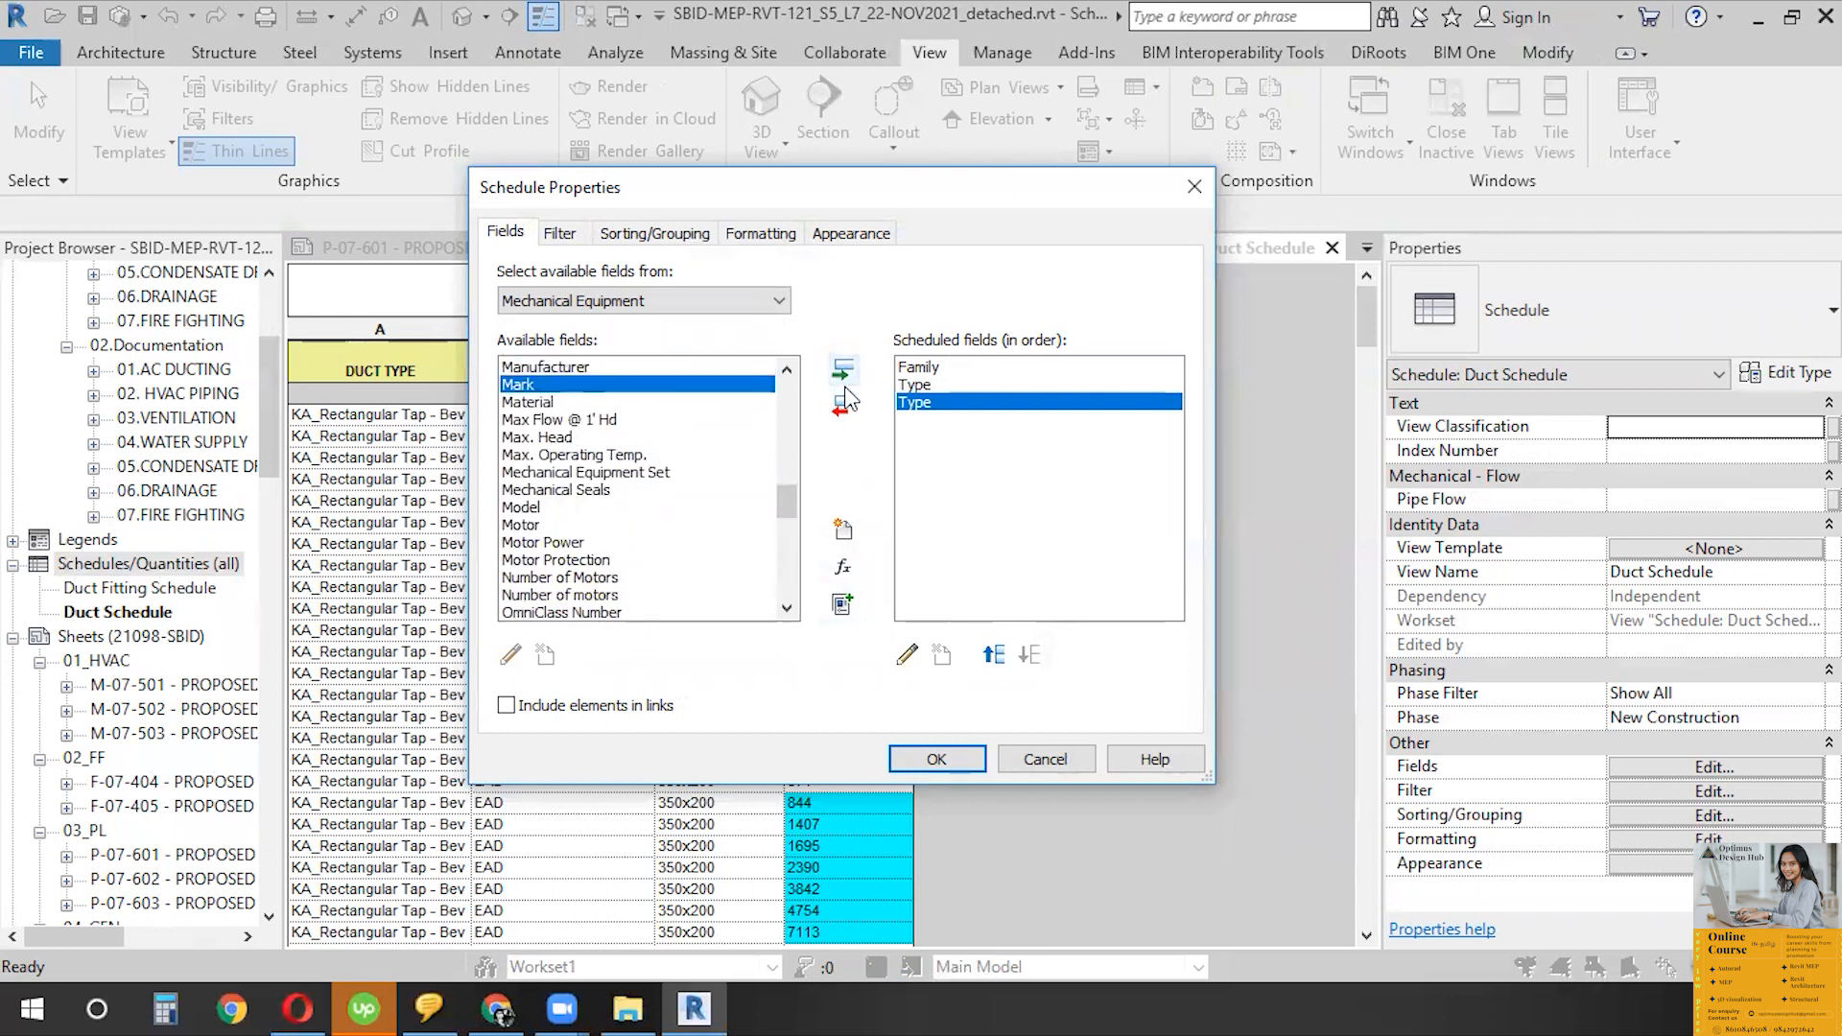
pyautogui.click(843, 371)
pyautogui.click(936, 759)
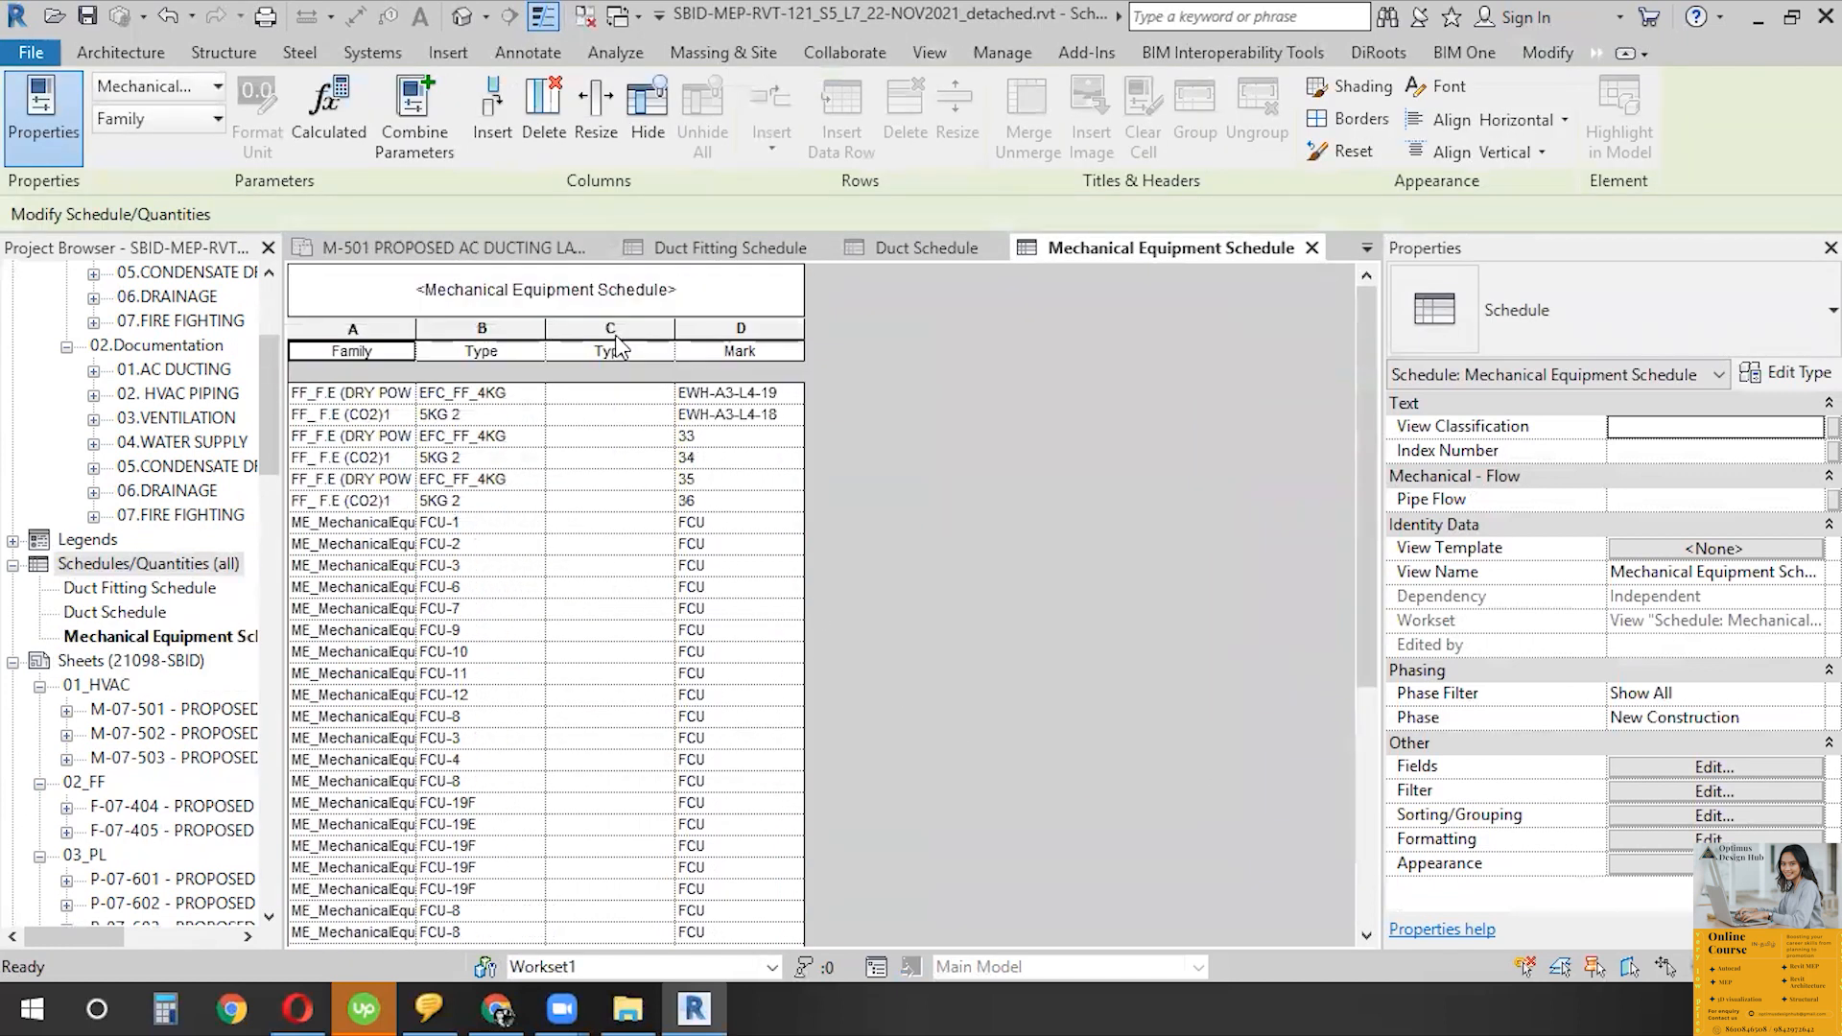
# - Delete the empty second Type column and look through the Mark values of the listed equipment
pyautogui.click(617, 338)
pyautogui.click(543, 110)
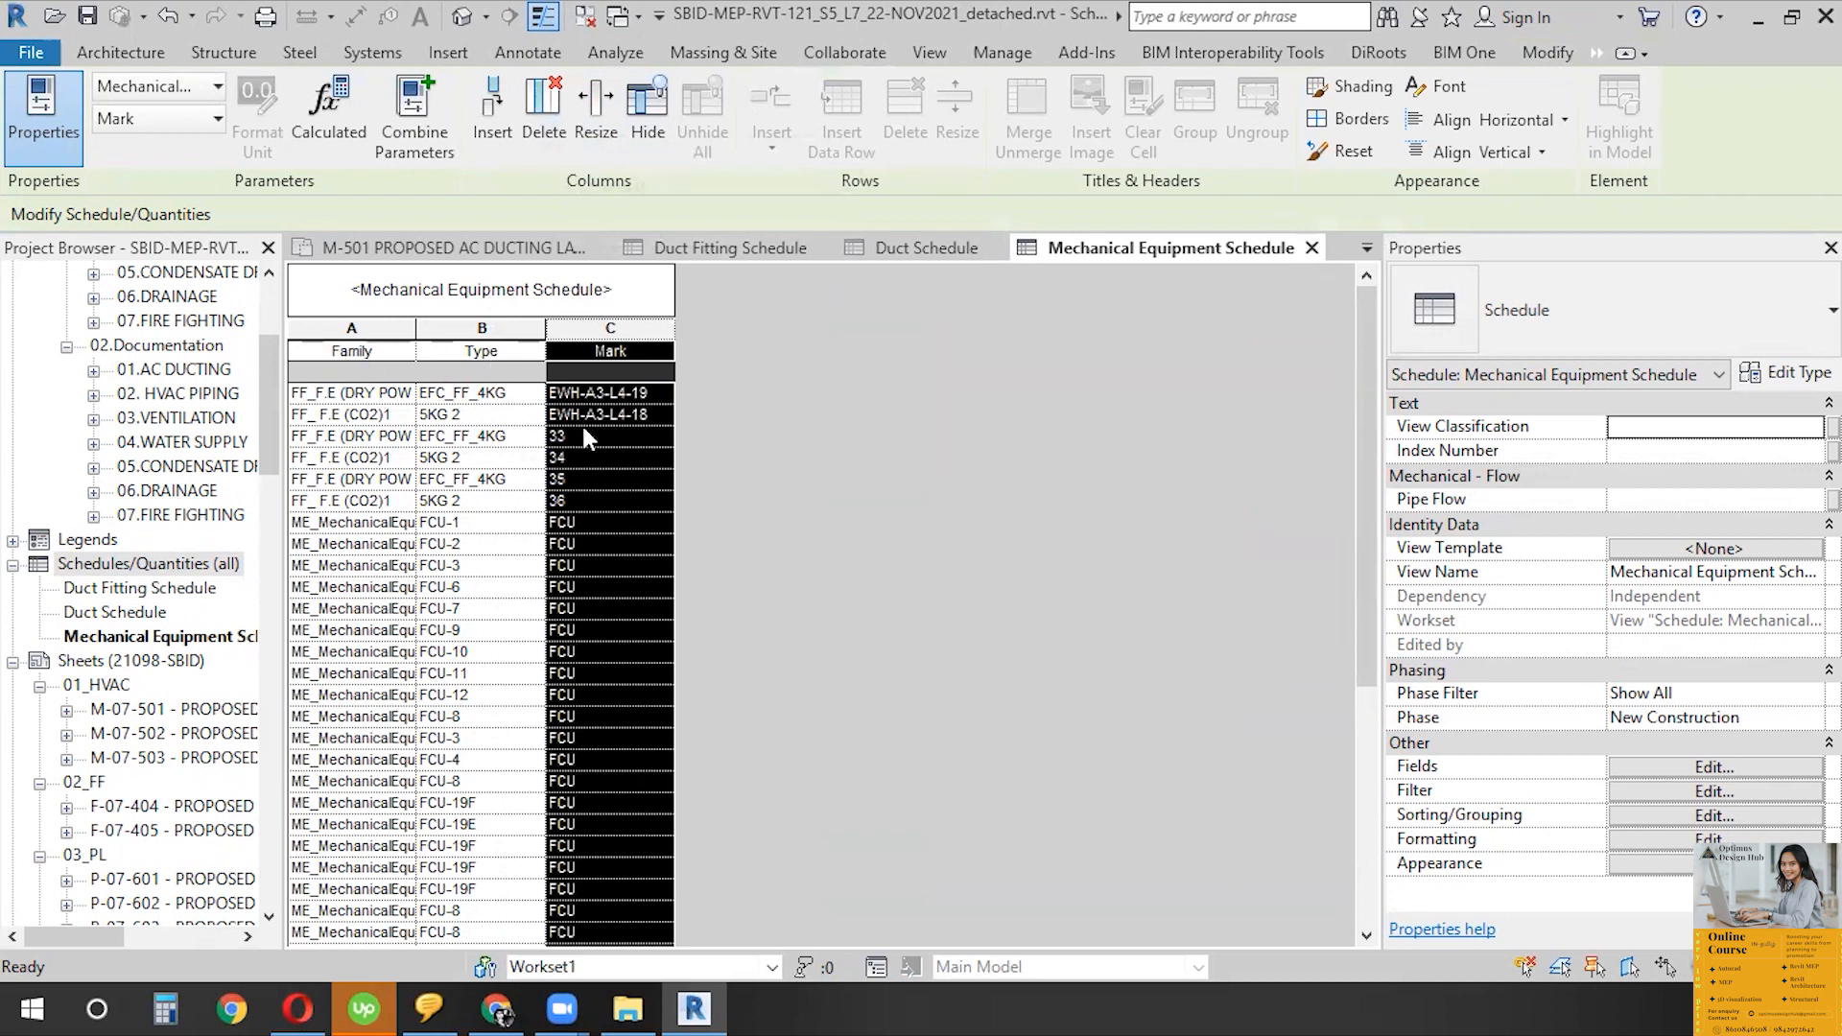
pyautogui.click(649, 655)
pyautogui.scroll(-2, 813, 427)
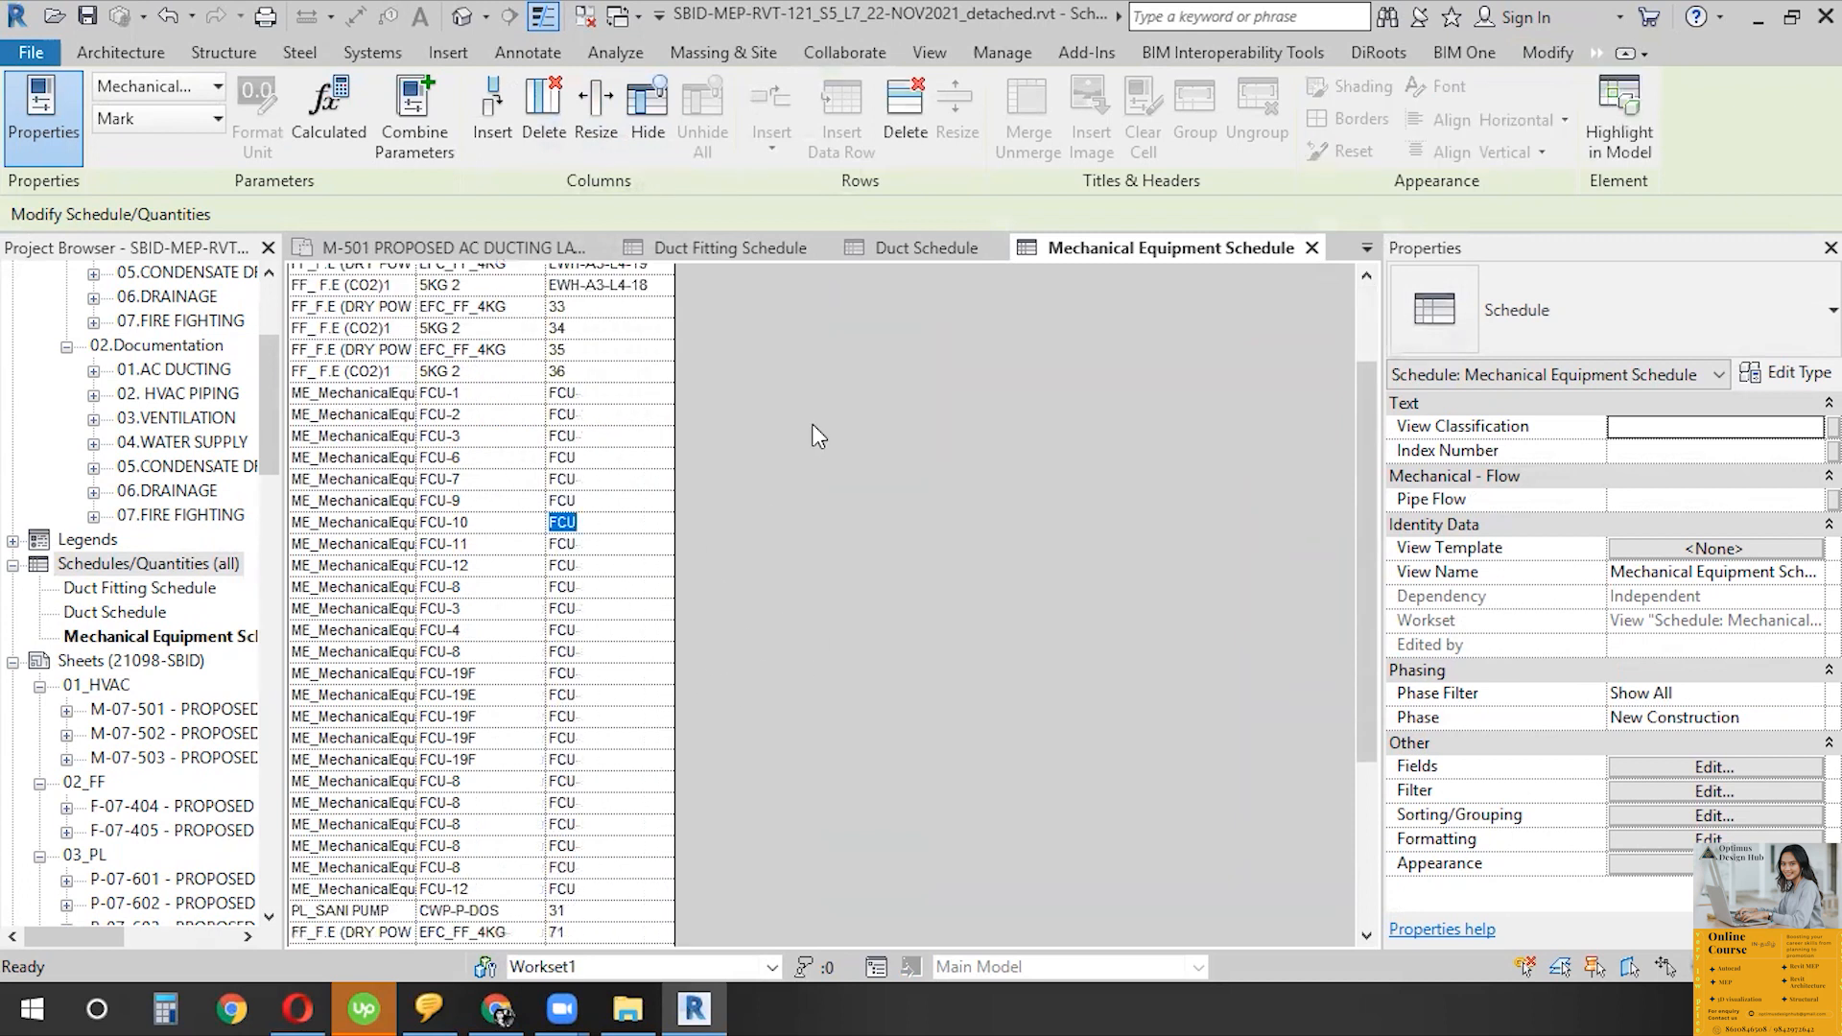
# - Filter the mechanical equipment schedule so that Mark equals FCU
pyautogui.click(1714, 793)
pyautogui.moveTo(816, 194); pyautogui.dragTo(929, 250)
pyautogui.click(935, 338)
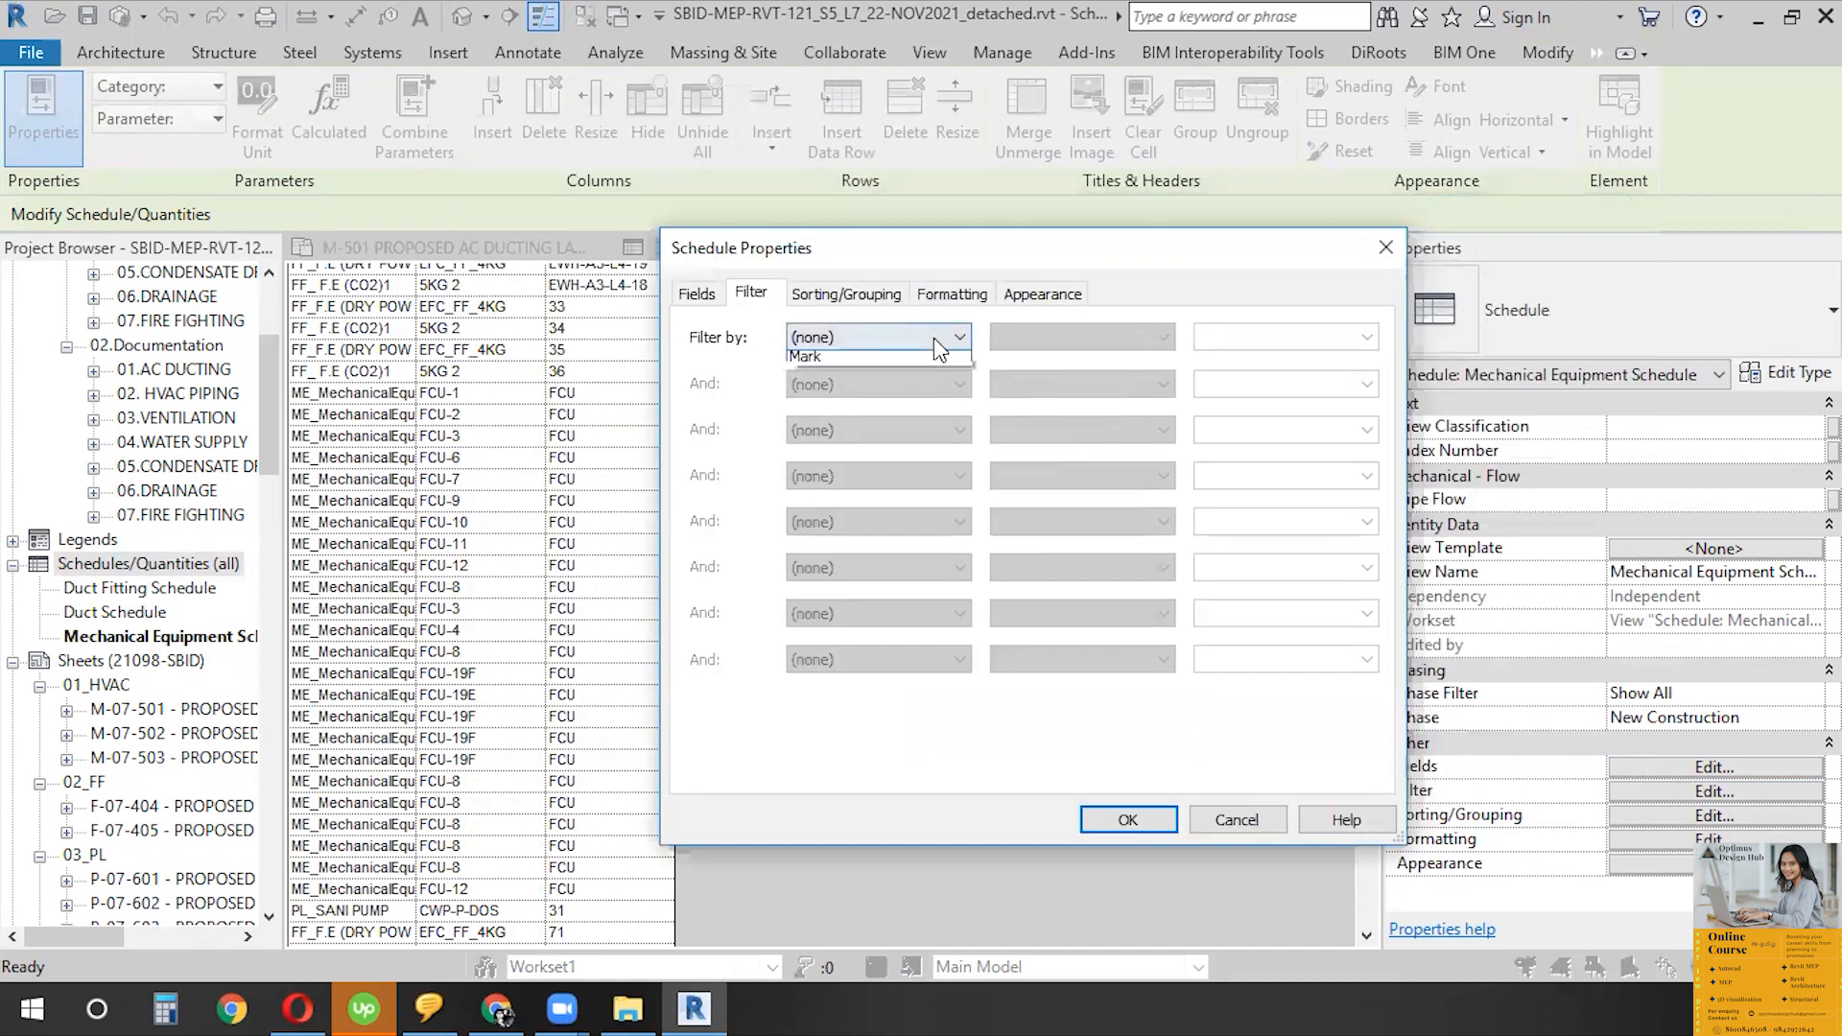
pyautogui.click(964, 371)
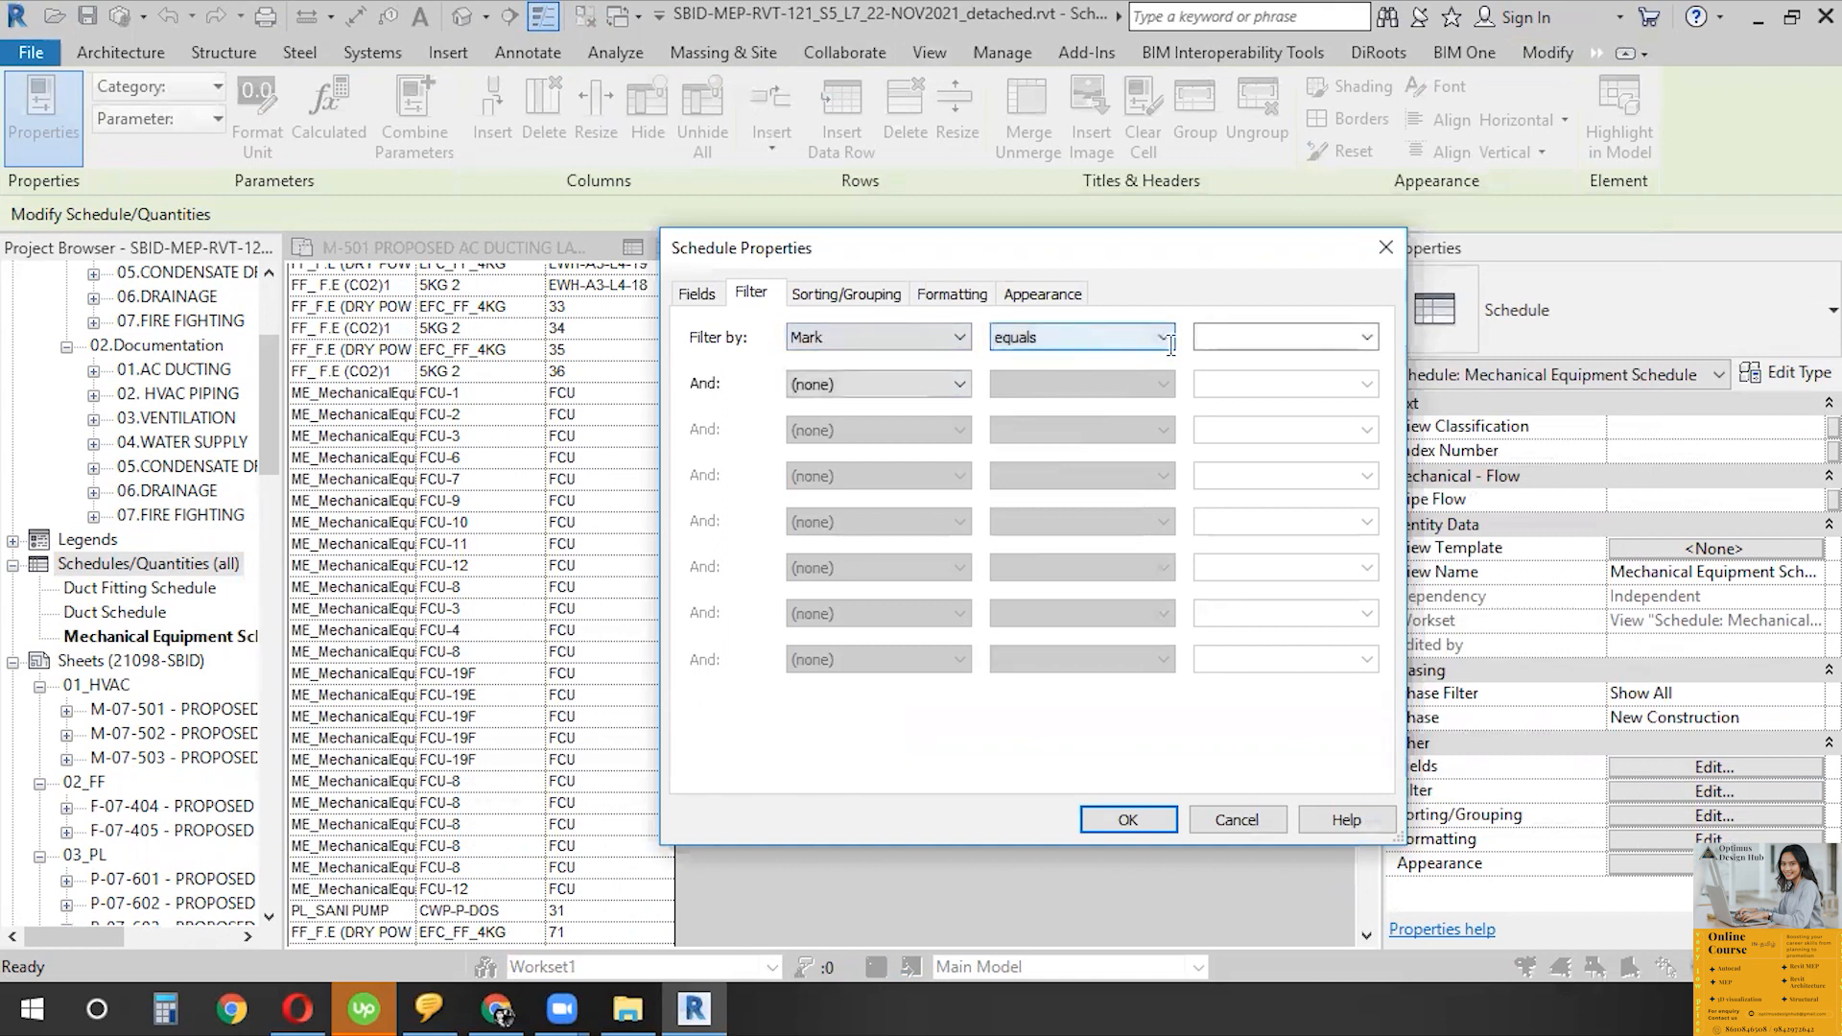
pyautogui.click(1366, 339)
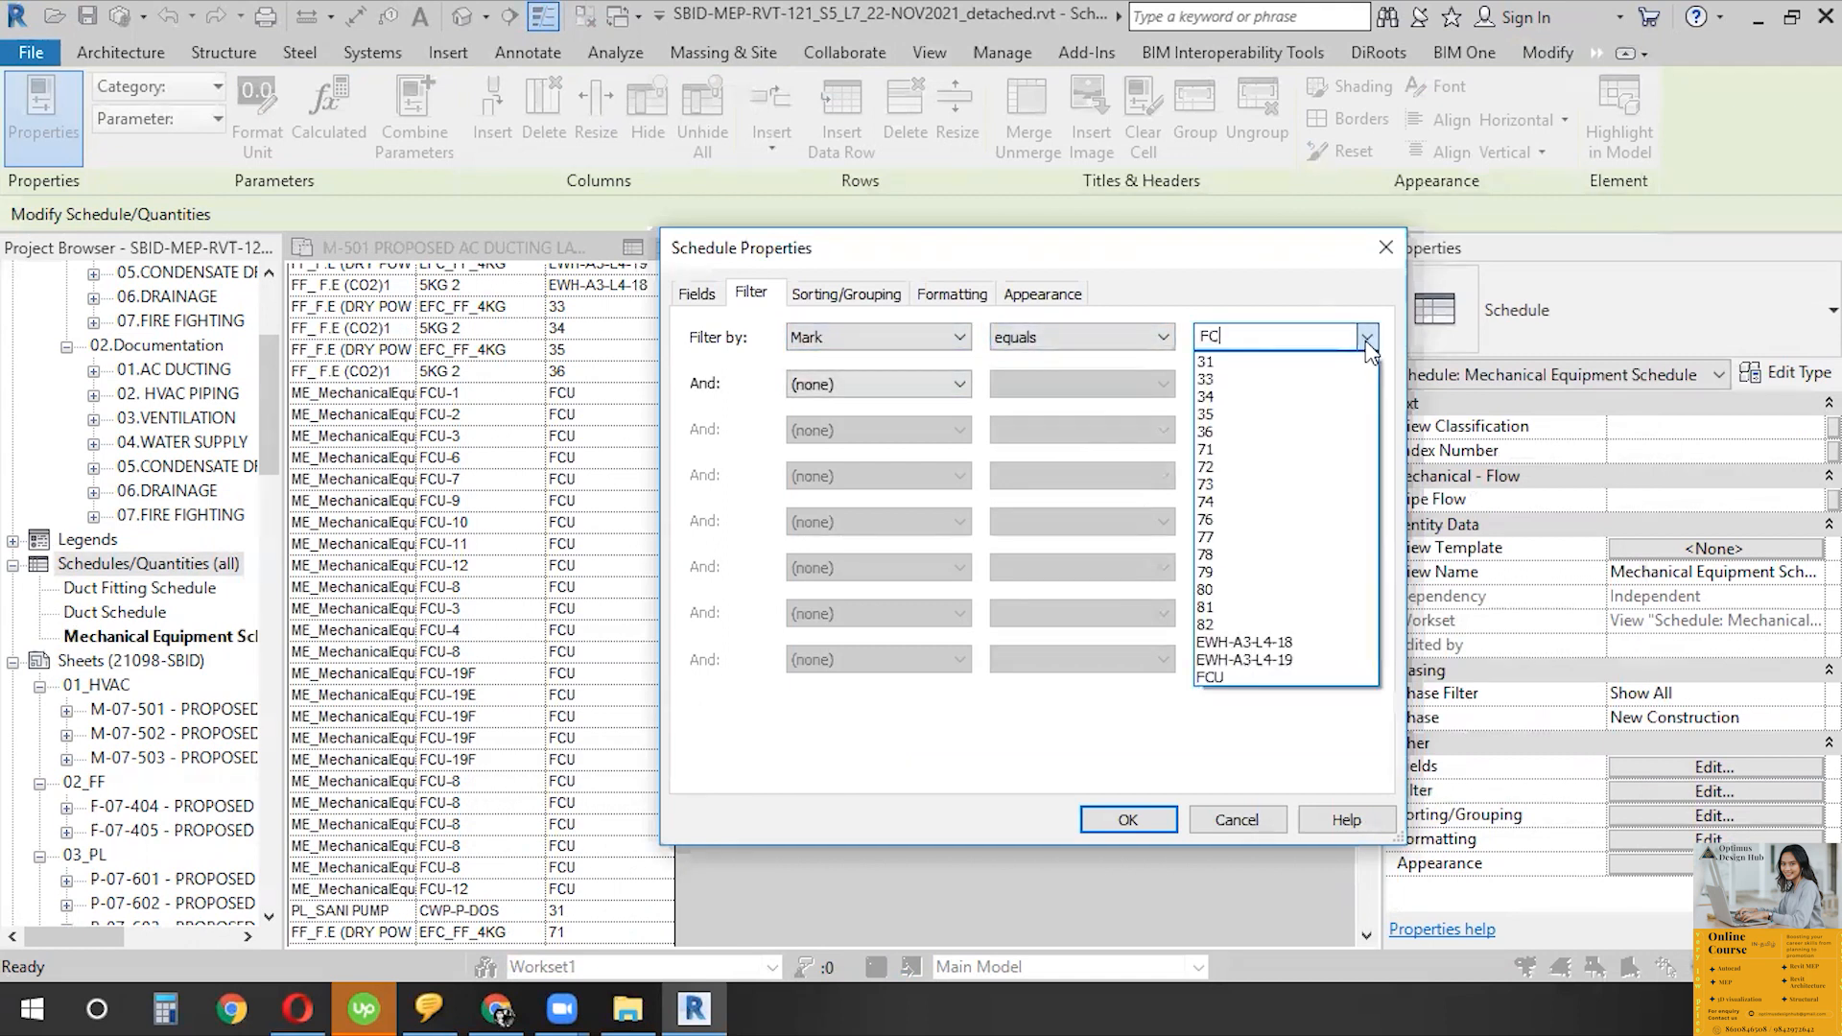
pyautogui.click(1210, 678)
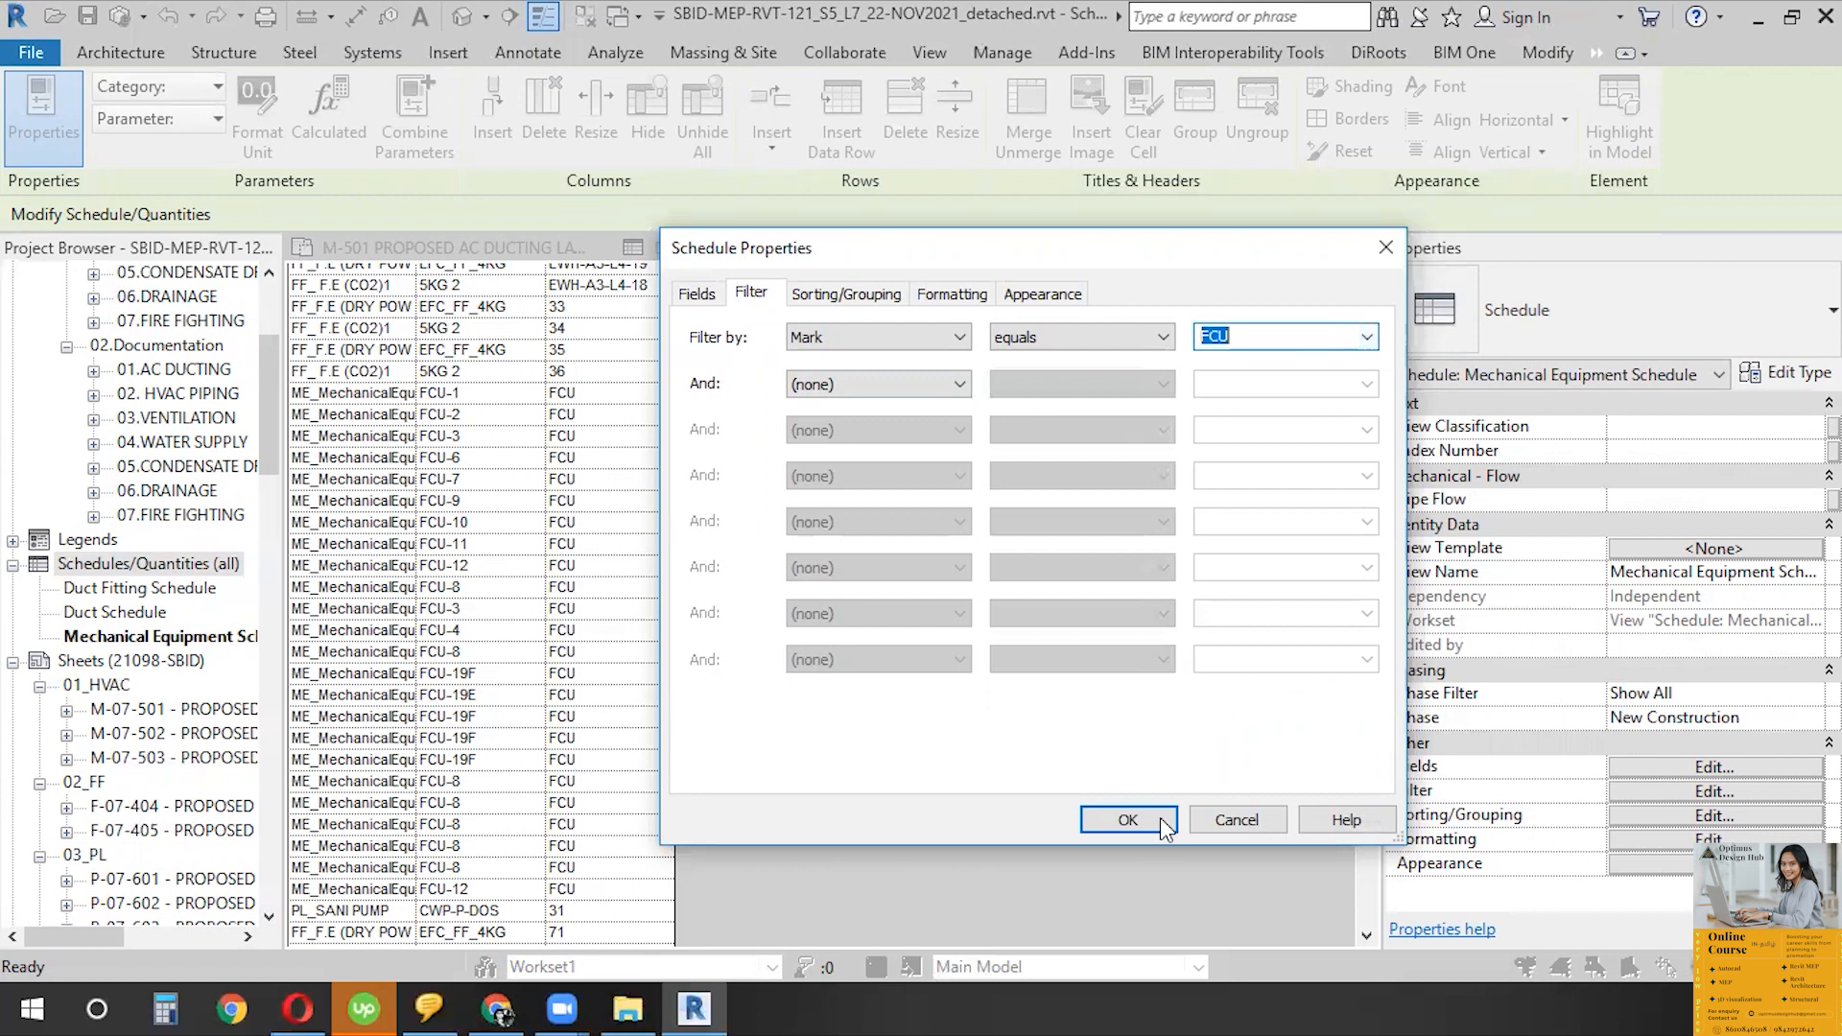
pyautogui.click(1103, 822)
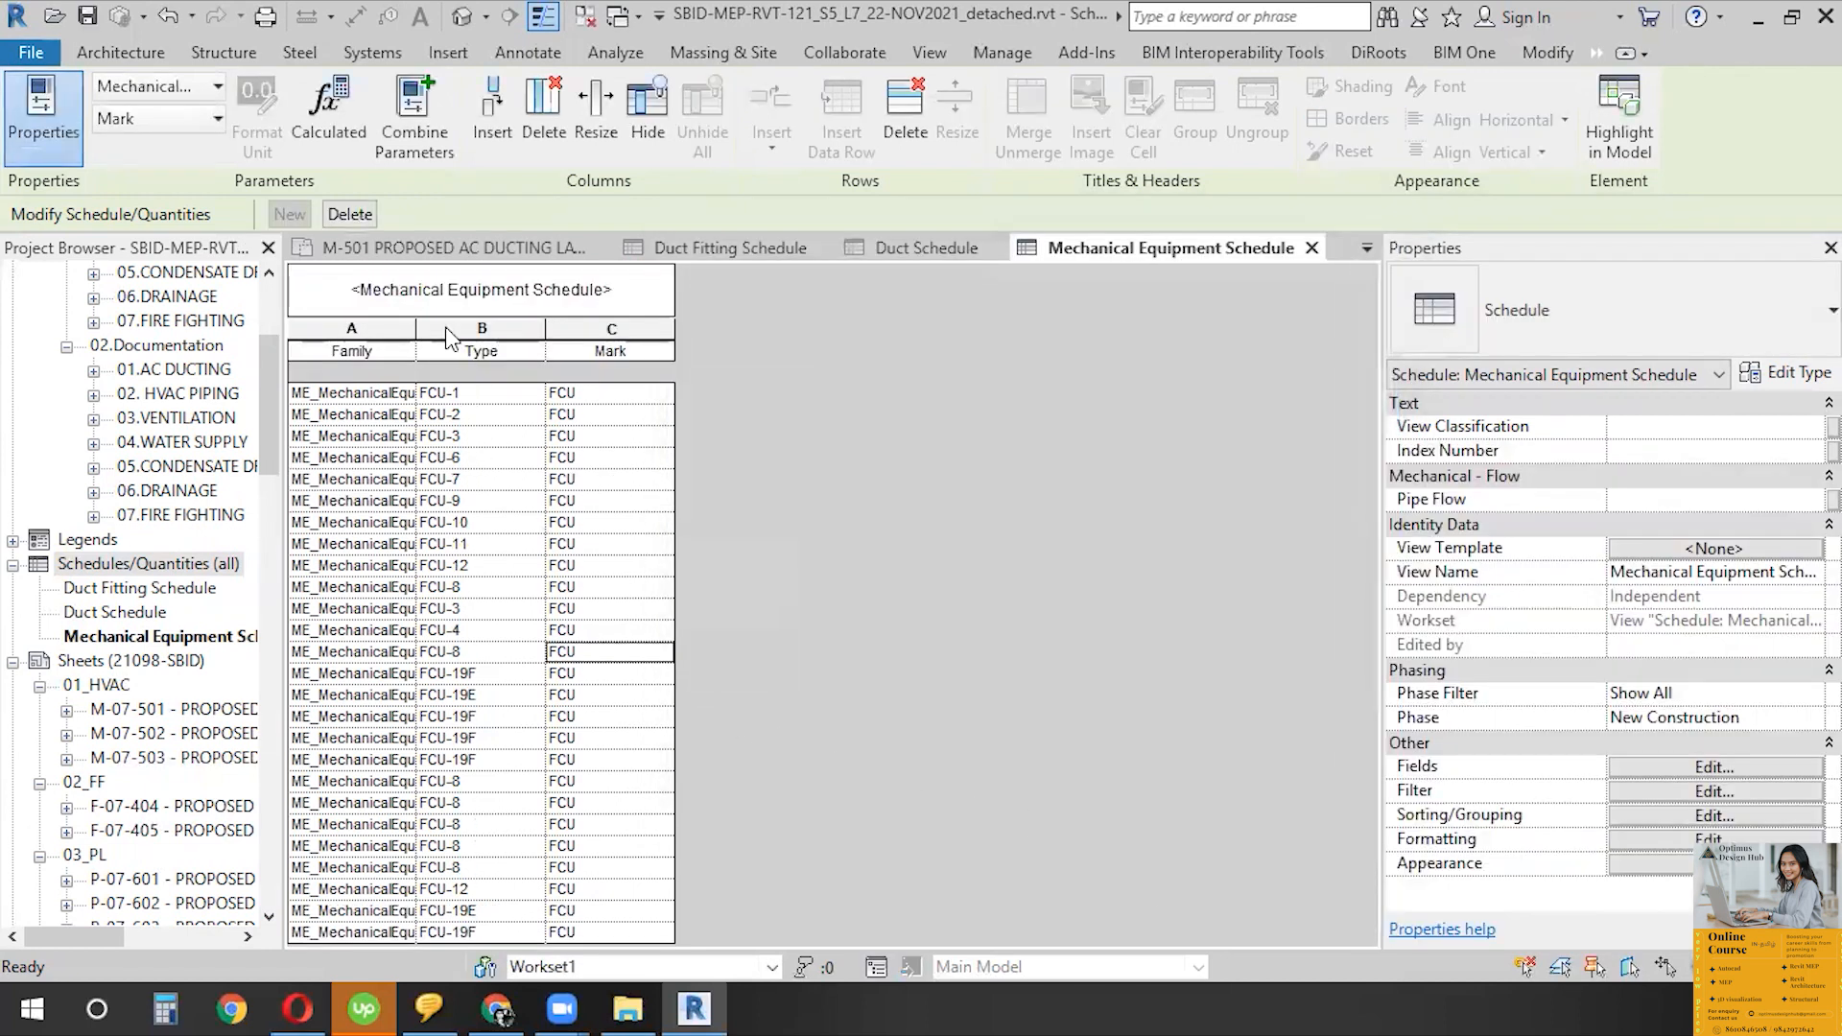
# - Widen the Family and Type columns and hide the Mark column
pyautogui.moveTo(415, 332); pyautogui.dragTo(586, 332)
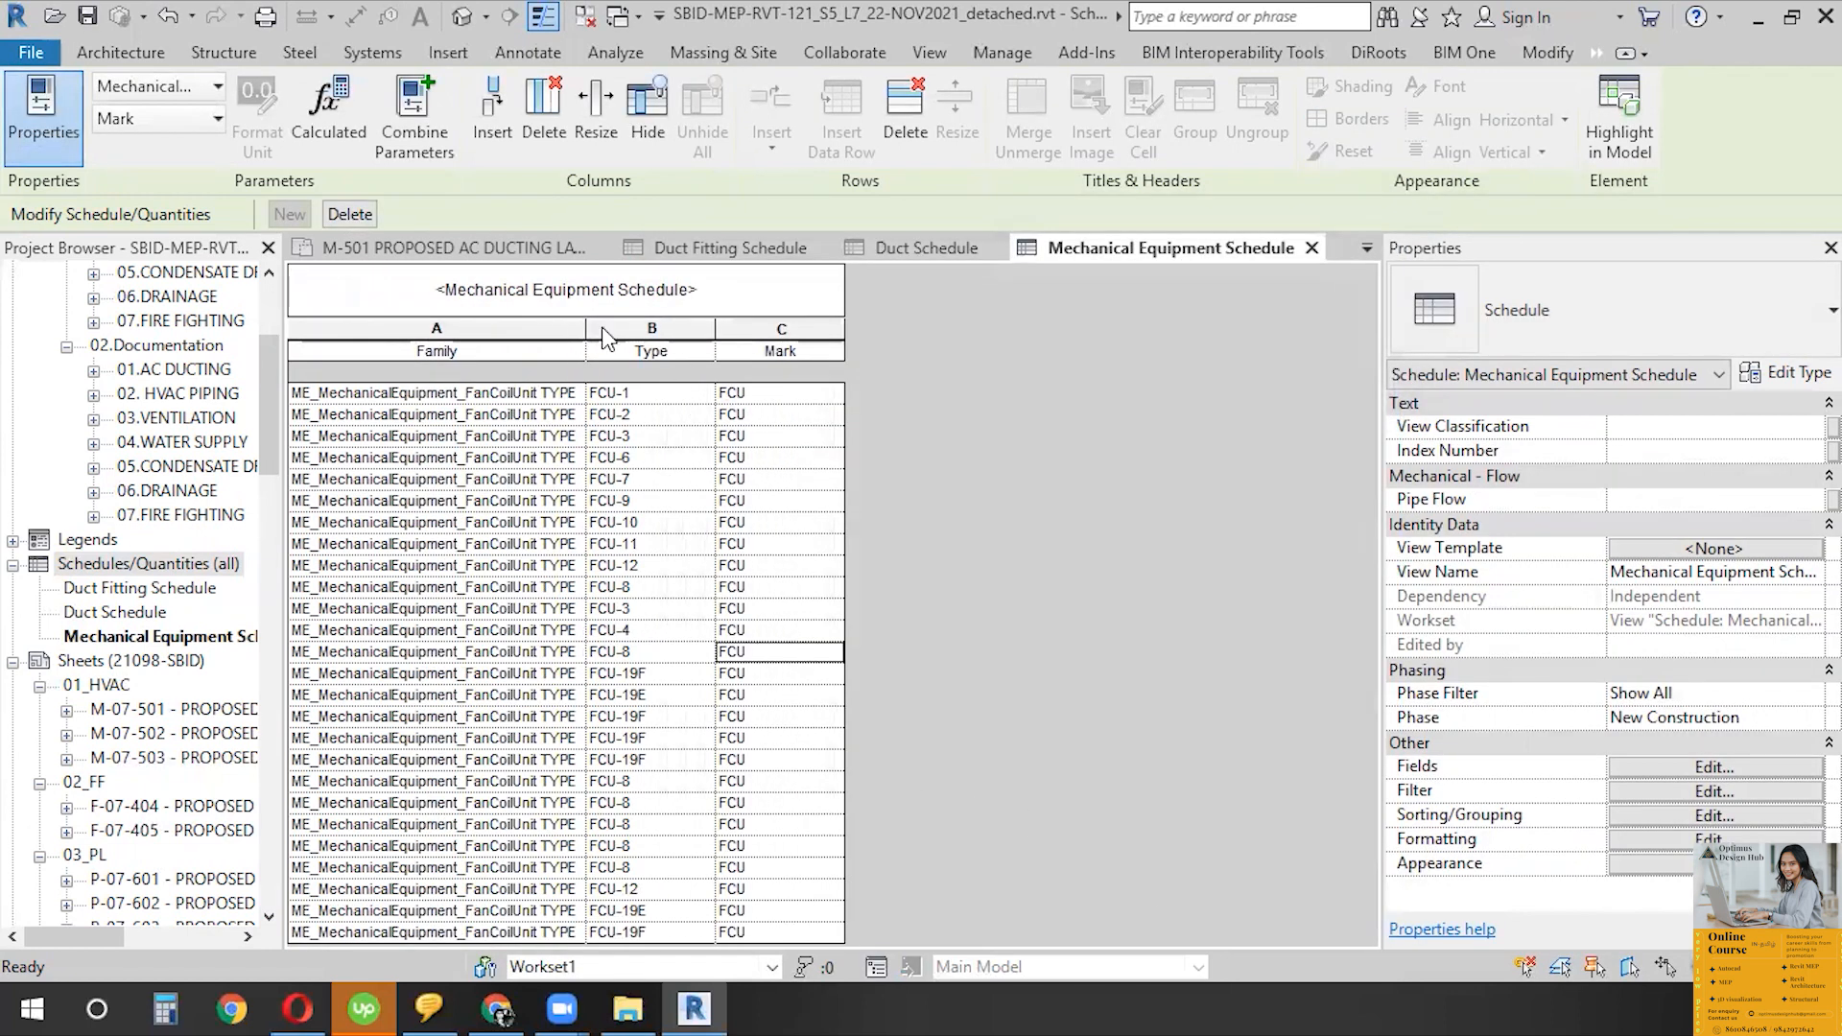
pyautogui.moveTo(712, 322); pyautogui.dragTo(774, 327)
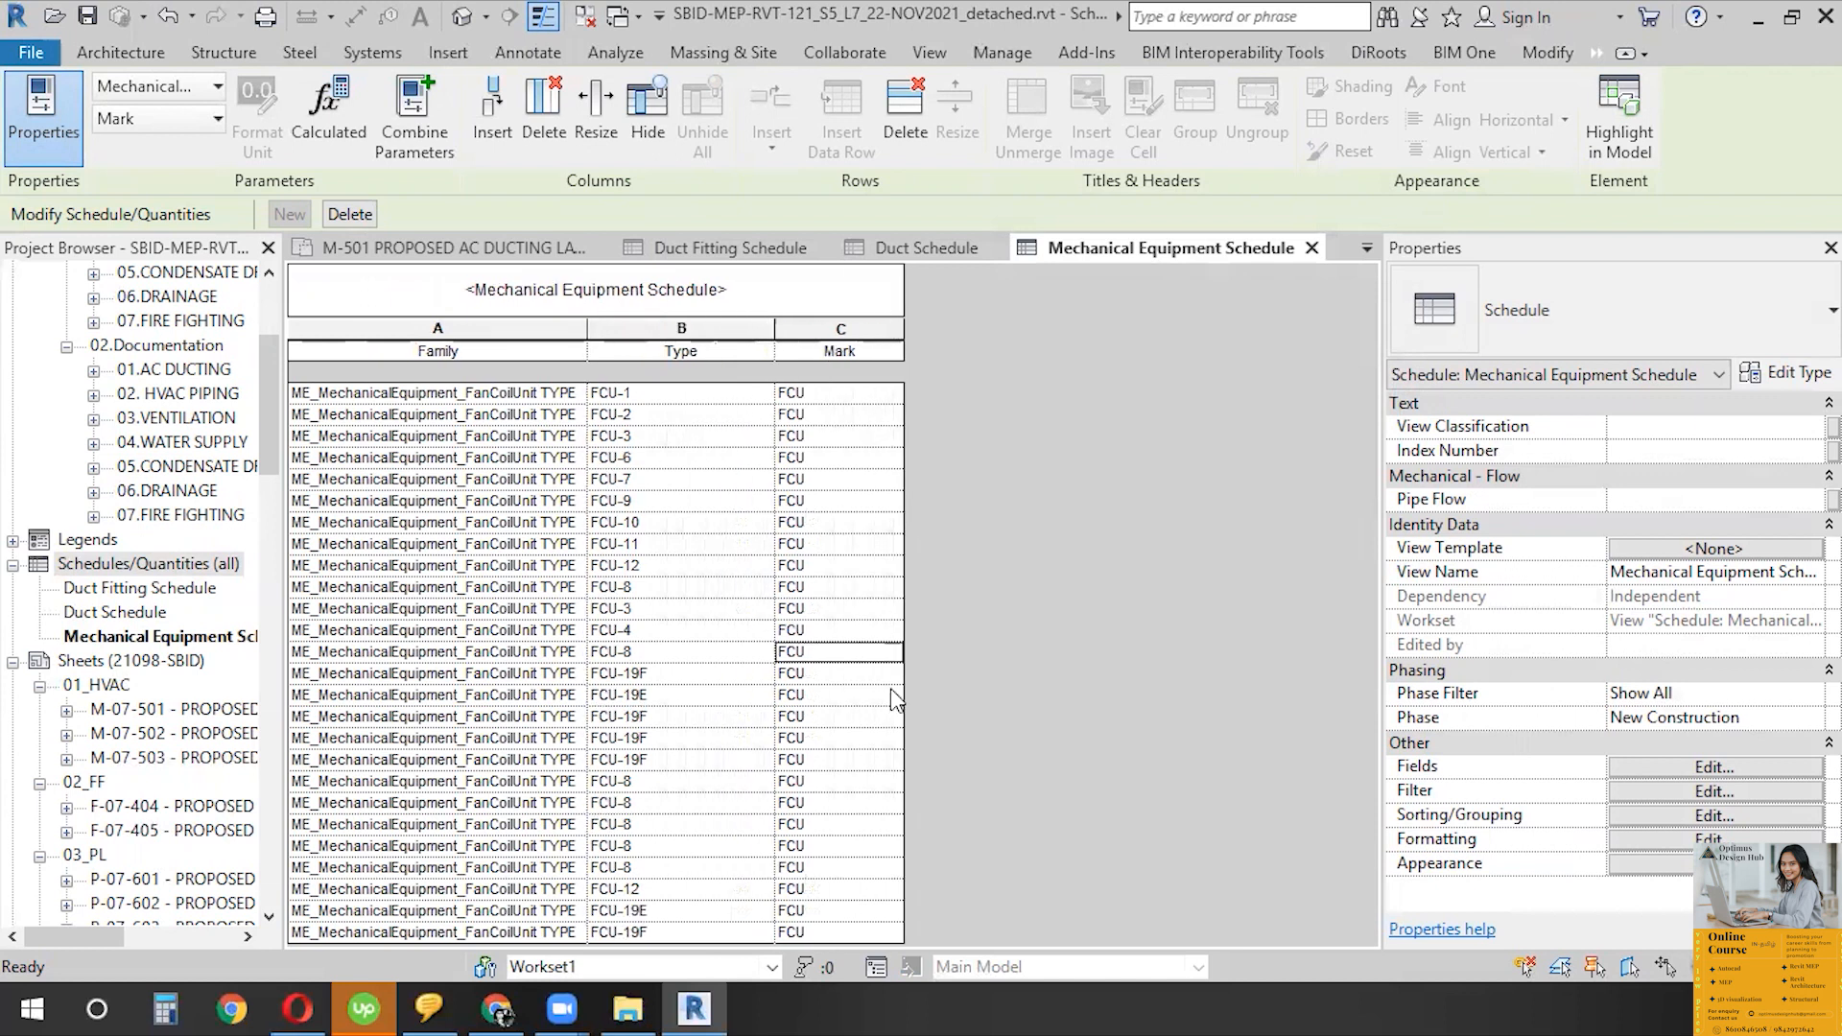
pyautogui.click(873, 326)
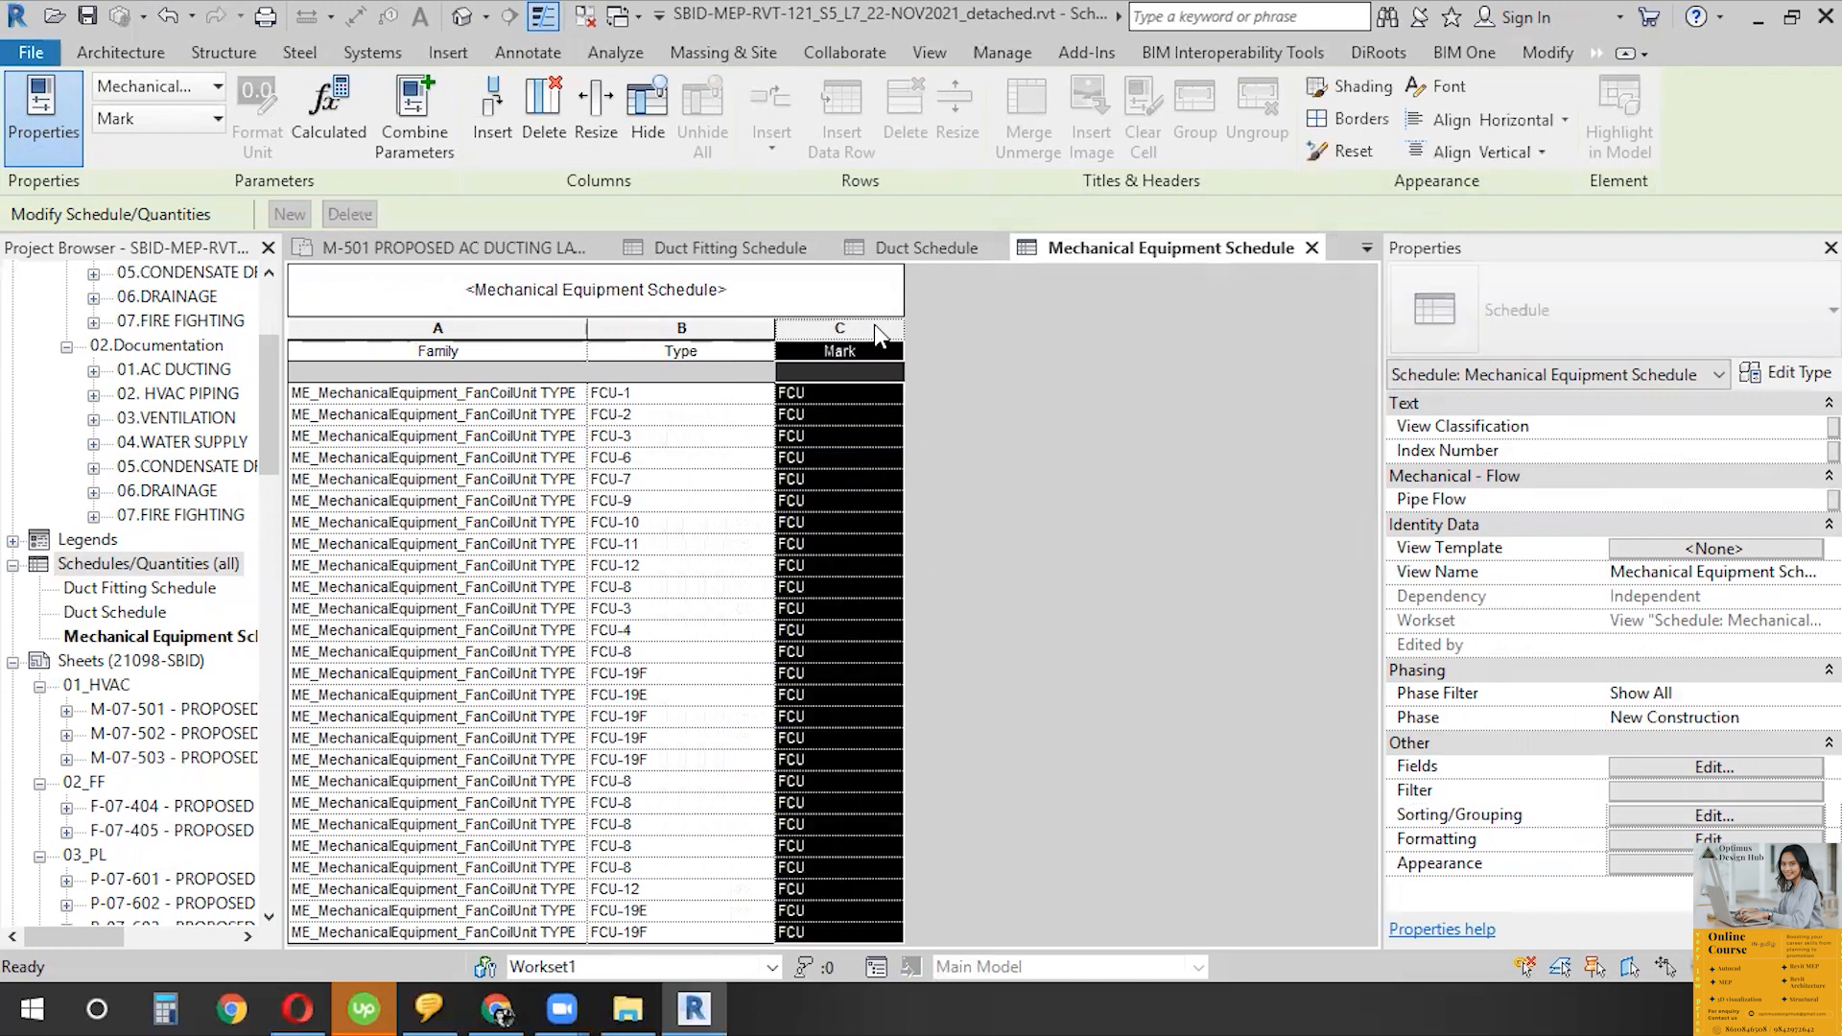
pyautogui.click(649, 134)
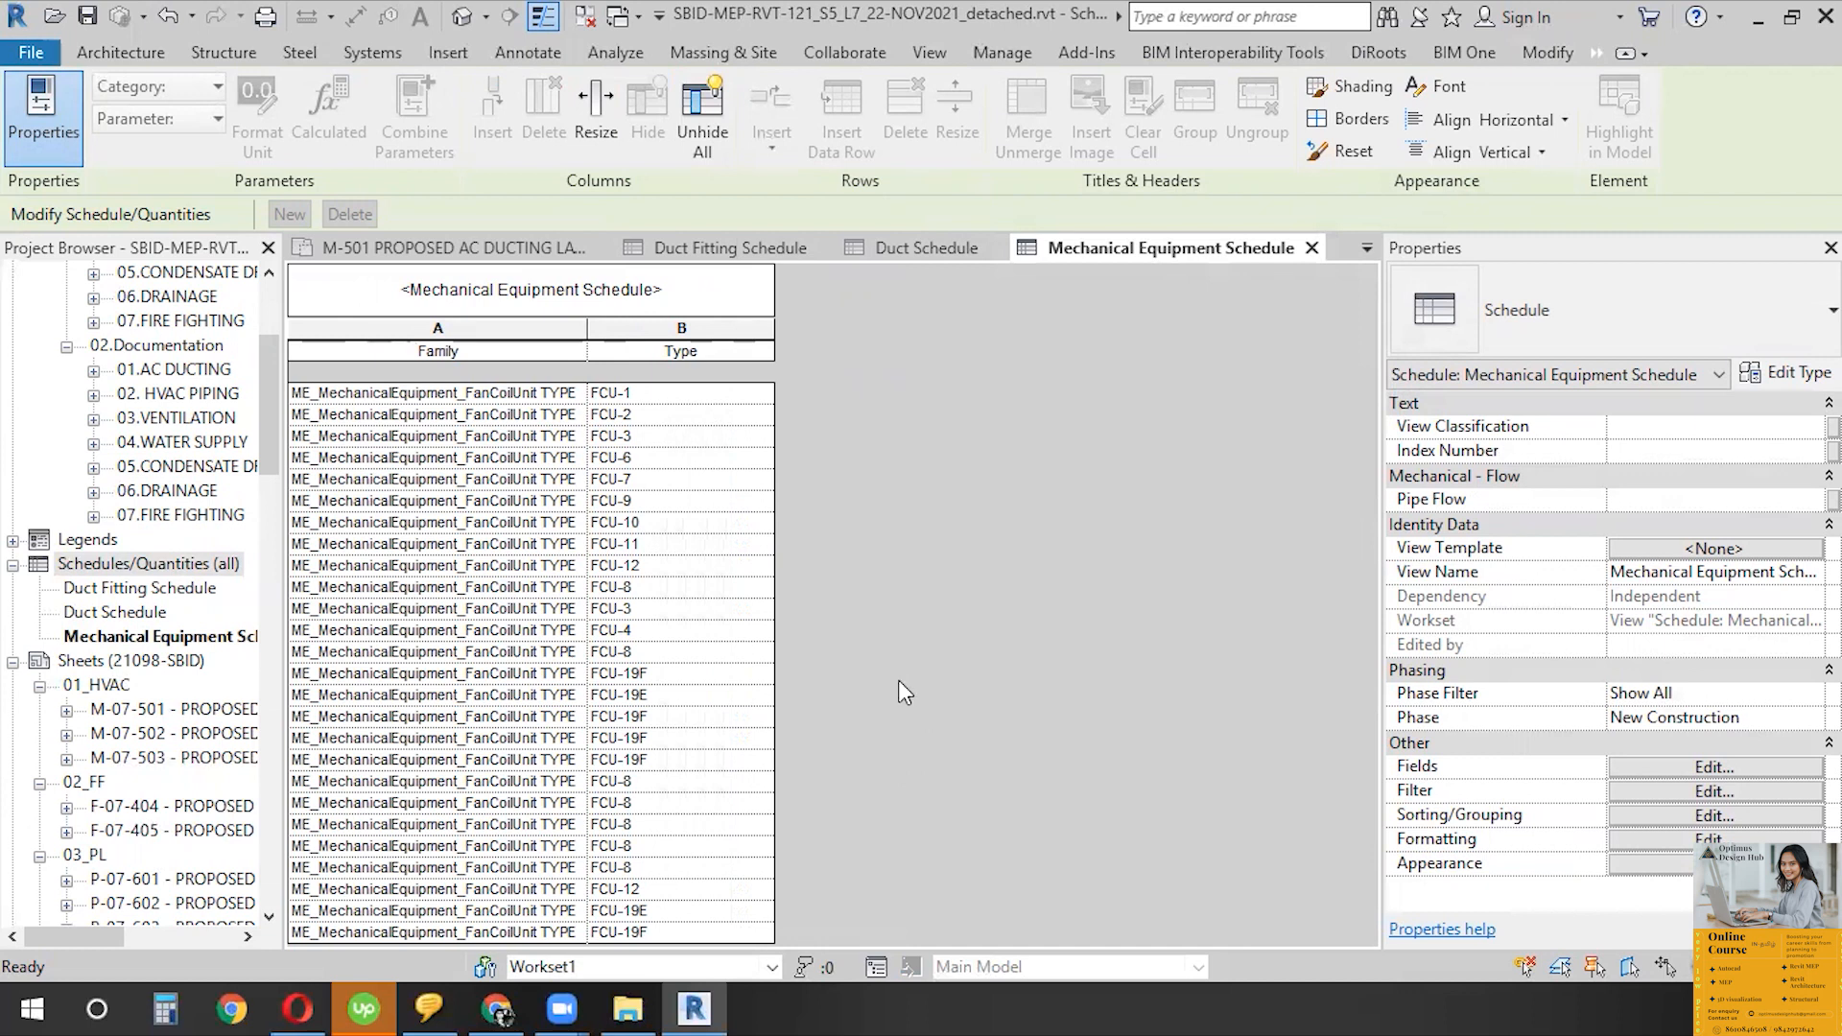
# - Open the filter settings of the mechanical equipment schedule
pyautogui.click(1715, 791)
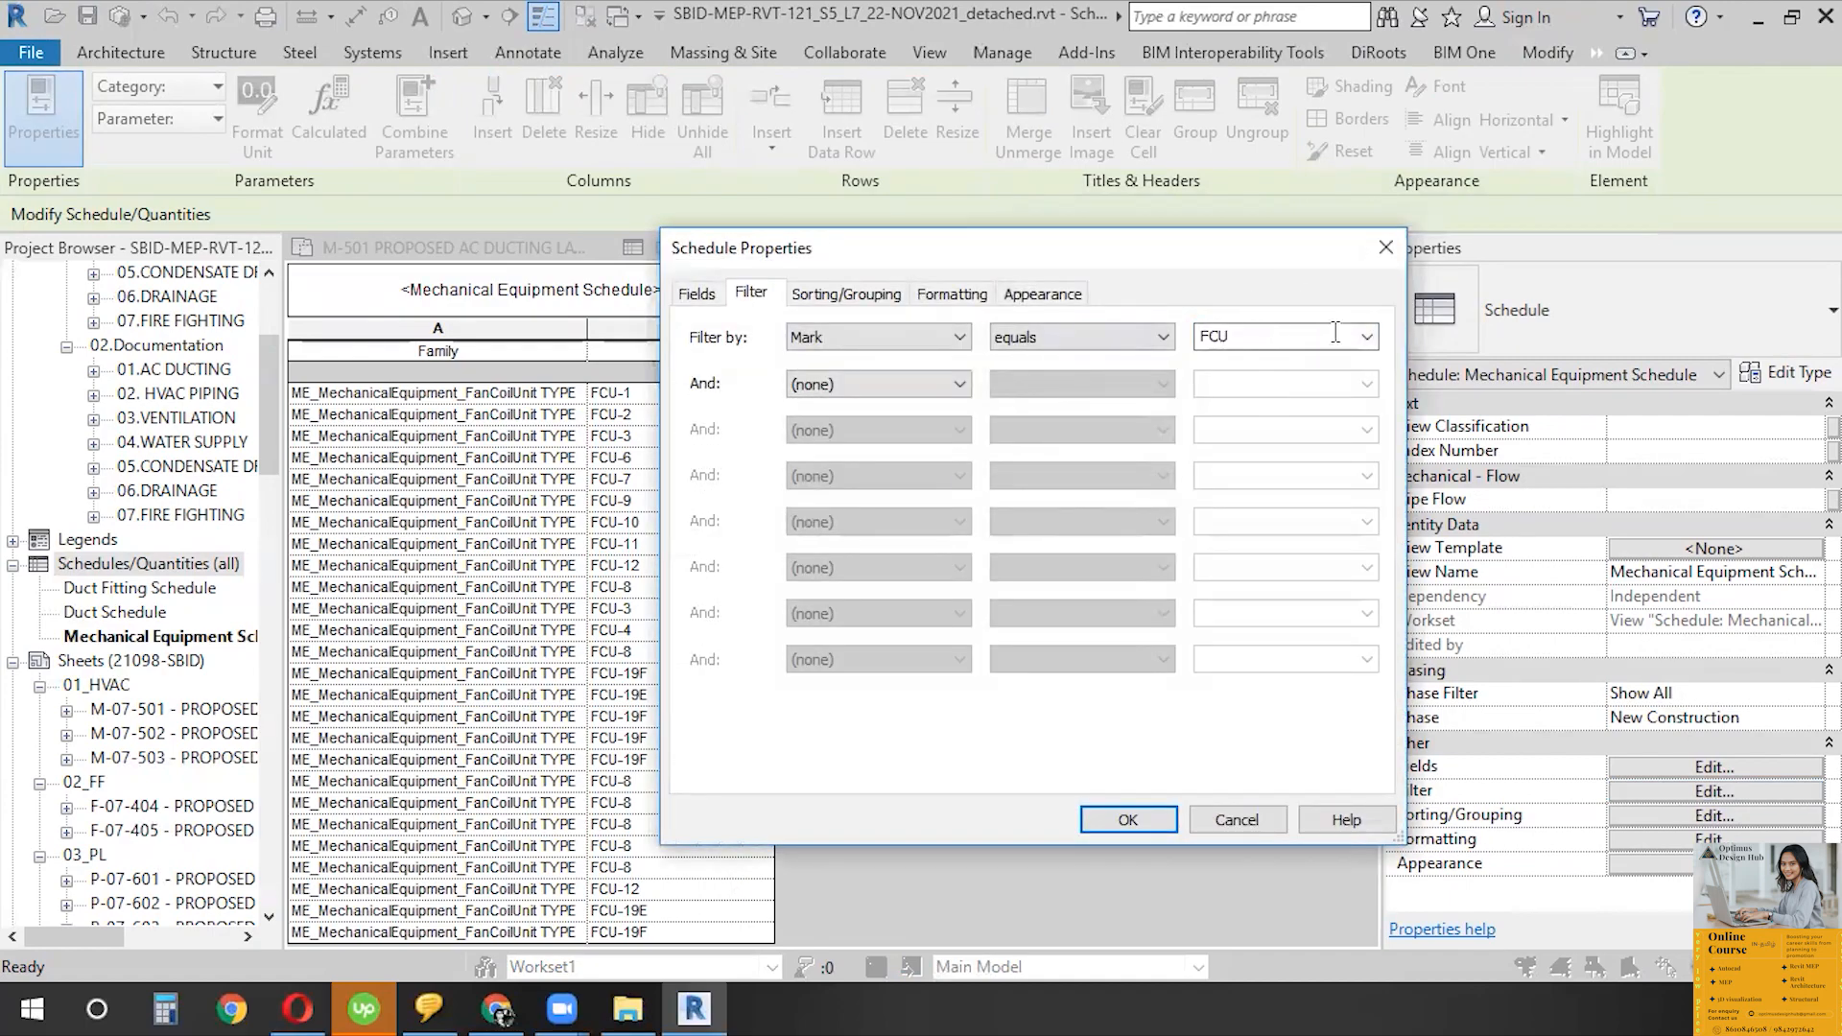